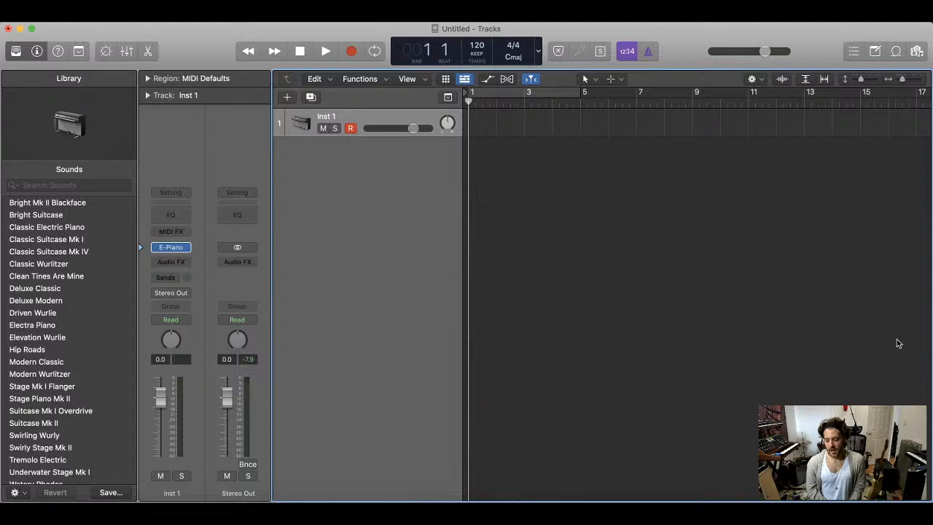
# - Hide the sound library and briefly show the loop browser before closing it again
pyautogui.click(16, 51)
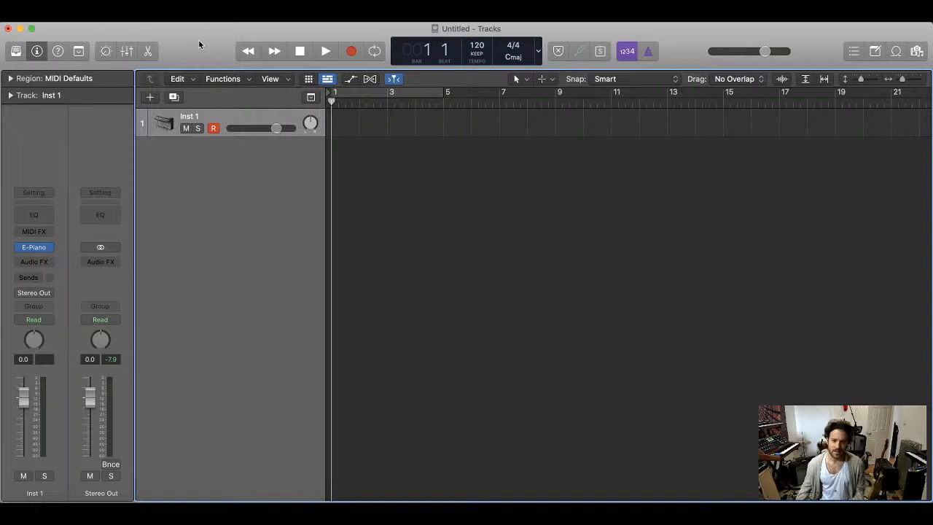
pyautogui.click(896, 51)
pyautogui.click(896, 51)
# - Write the artist's name in the project note pad and close the notes
pyautogui.click(874, 51)
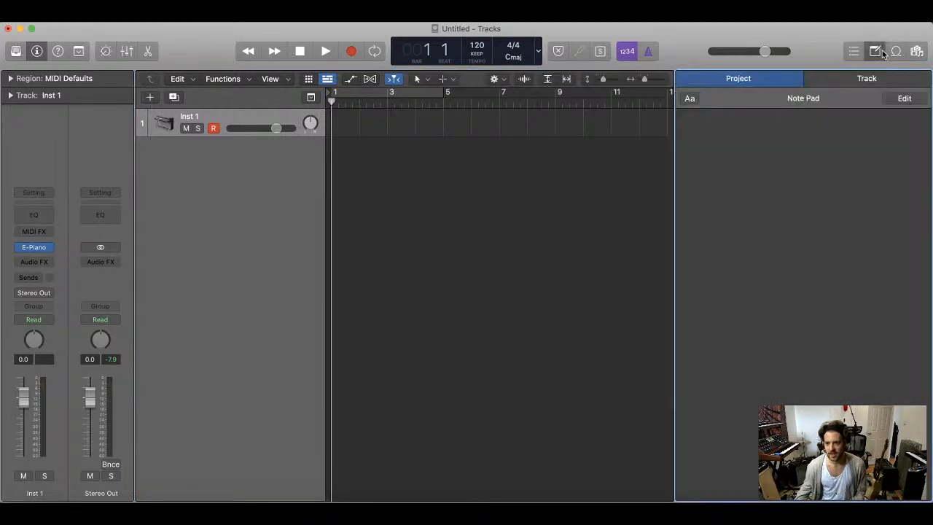
pyautogui.click(747, 128)
pyautogui.write('SY')
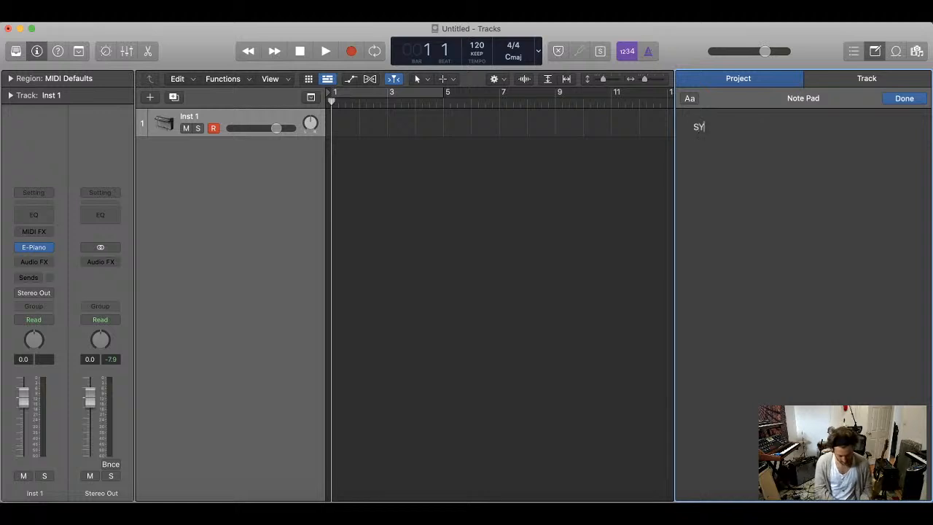
pyautogui.write('LVAN PAUL')
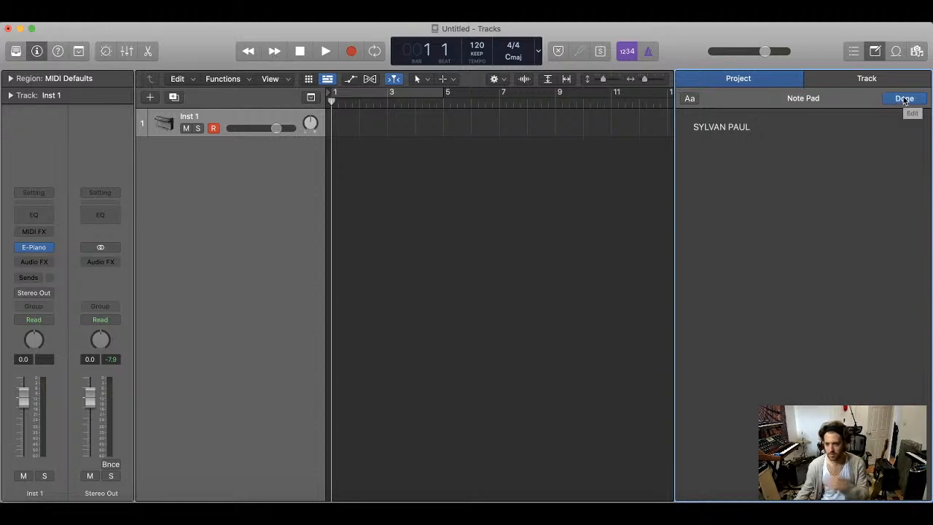
pyautogui.click(874, 51)
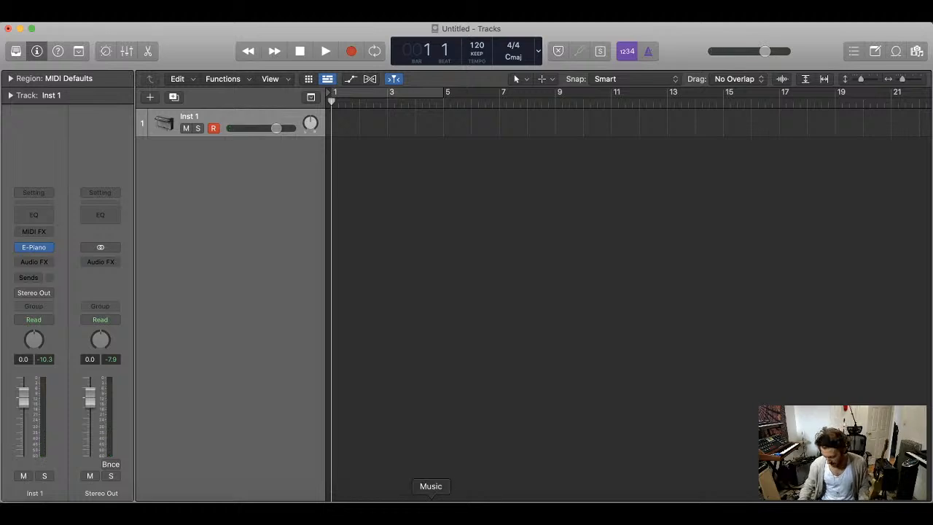
# - Switch to Music and download Curtis Mayfield's "(Don't Worry) If There's a Hell B...", "Ghetto Child (Demo Version)" and "Pusherman" from the song list
pyautogui.click(430, 516)
pyautogui.click(156, 208)
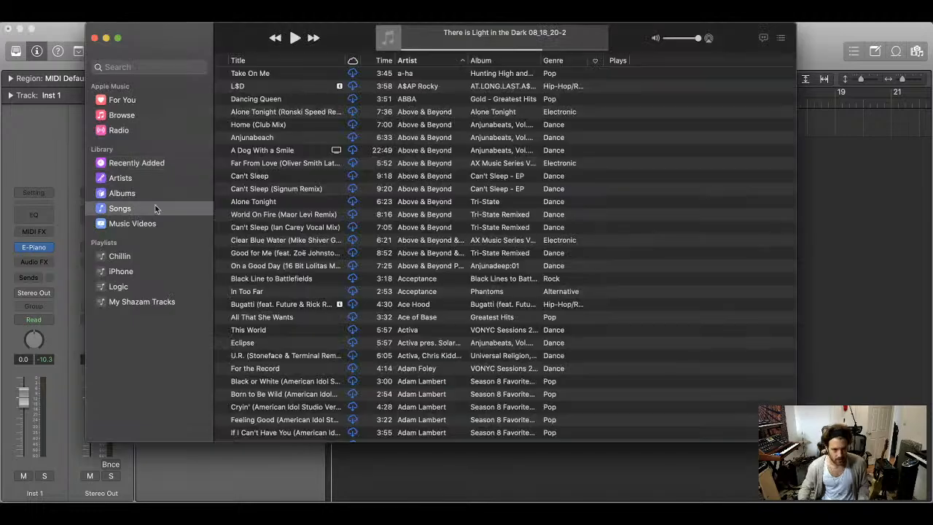
pyautogui.scroll(-10, 406, 270)
pyautogui.scroll(-20, 406, 270)
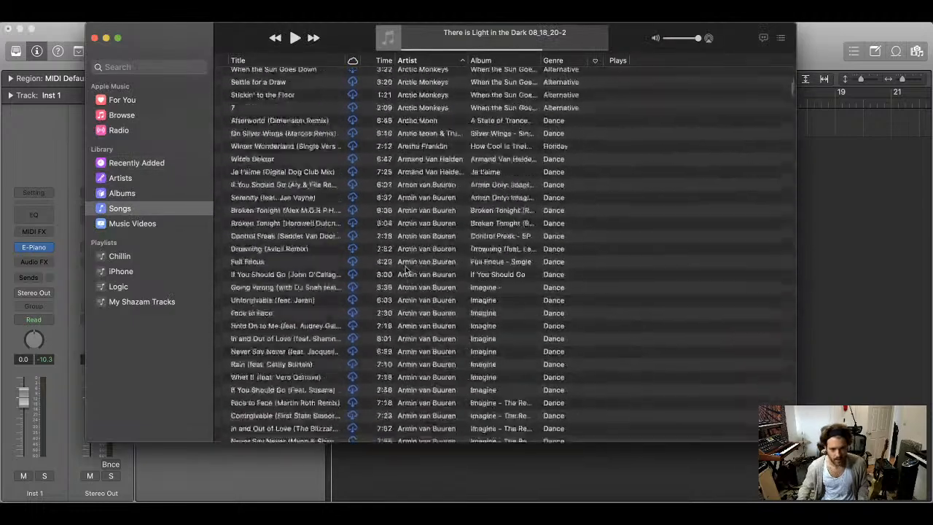
pyautogui.scroll(-20, 406, 269)
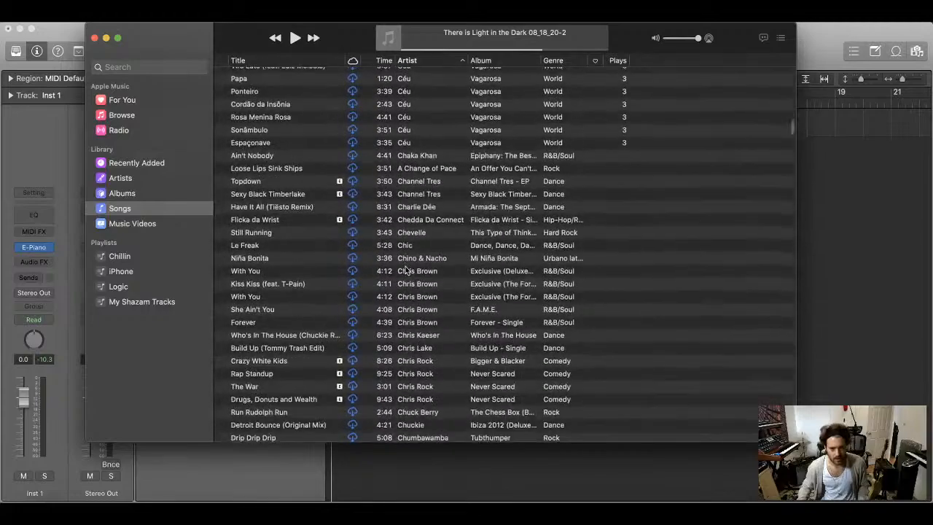
pyautogui.scroll(-20, 406, 269)
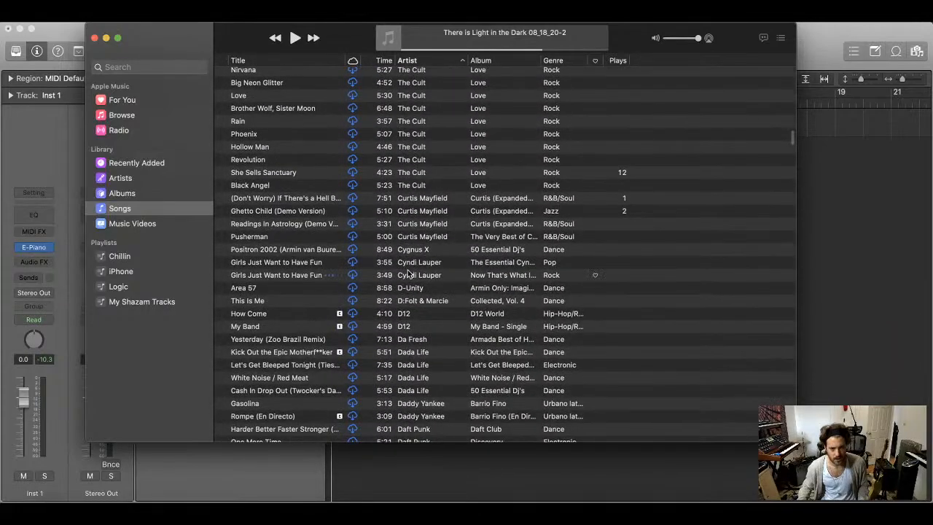
pyautogui.scroll(-1, 435, 284)
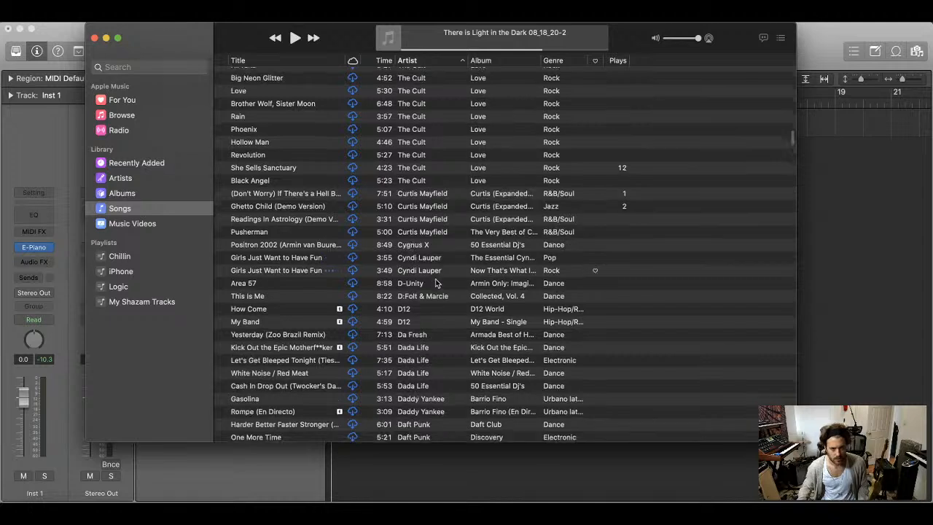
pyautogui.click(352, 191)
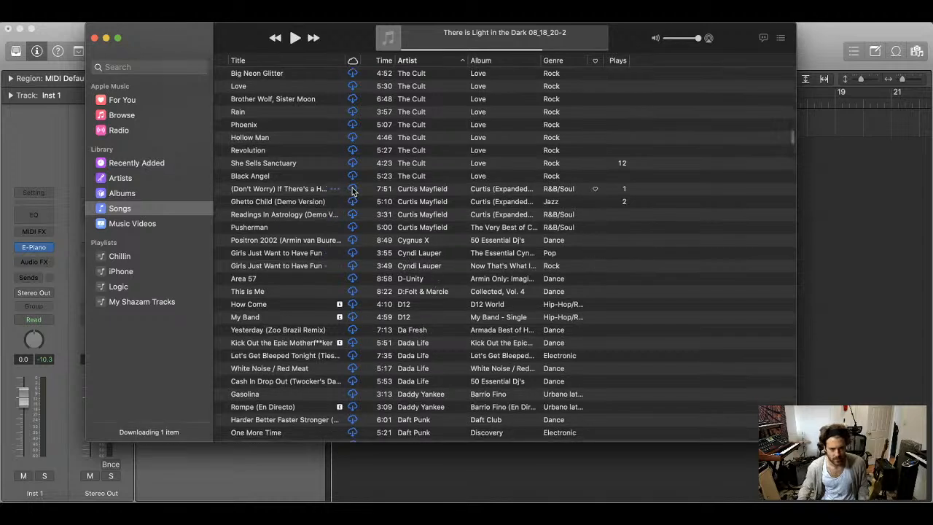
pyautogui.click(353, 202)
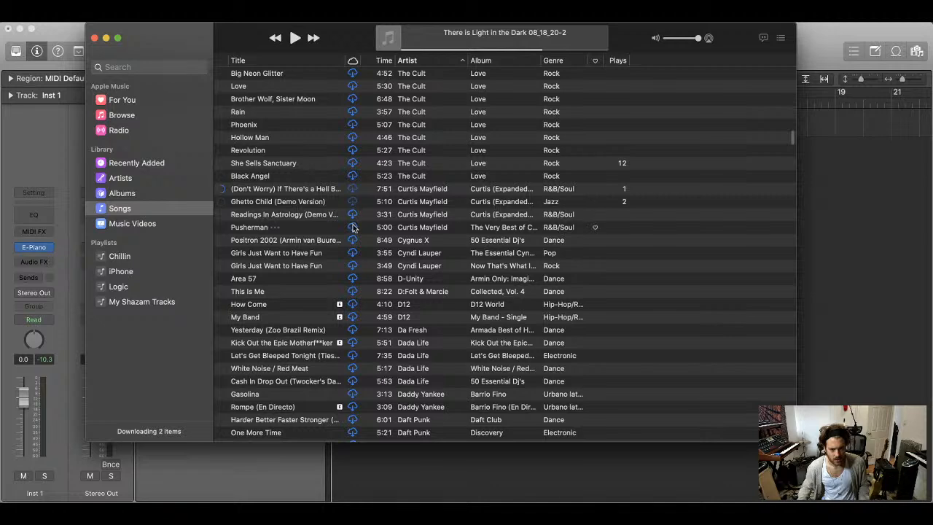
pyautogui.click(353, 228)
# - Move the Music window aside and try to import "(Don't Worry) If There's a Hell B..." into the project's empty tracks area
pyautogui.moveTo(178, 37); pyautogui.dragTo(622, 30)
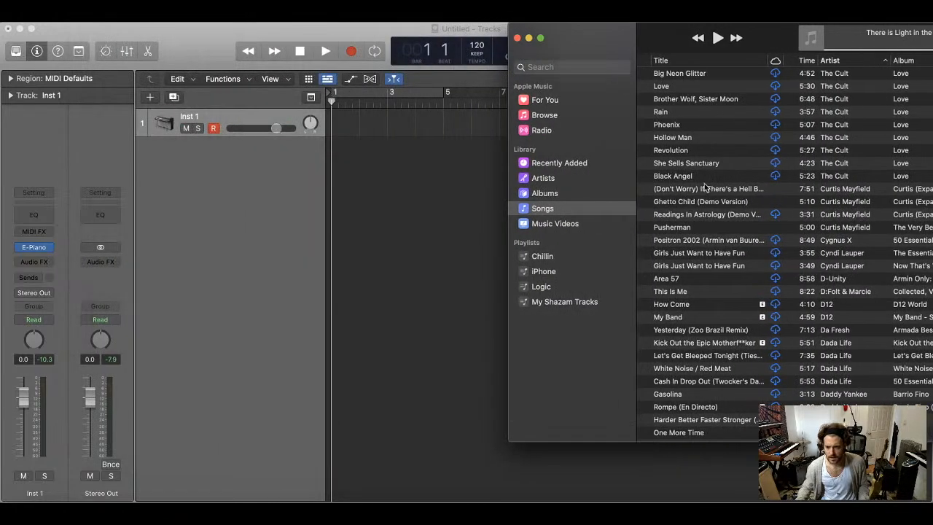
pyautogui.moveTo(708, 188); pyautogui.dragTo(353, 186)
pyautogui.moveTo(716, 193); pyautogui.dragTo(369, 204)
pyautogui.click(417, 209)
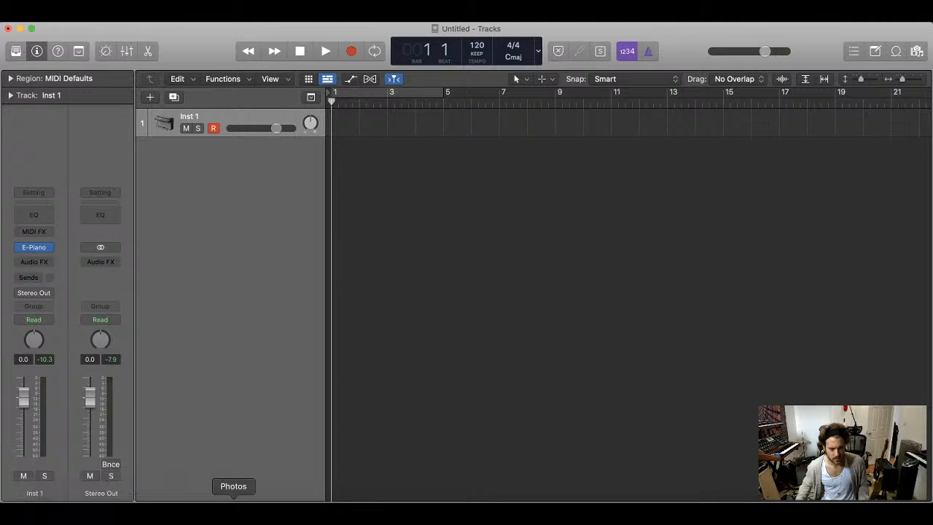
pyautogui.click(248, 513)
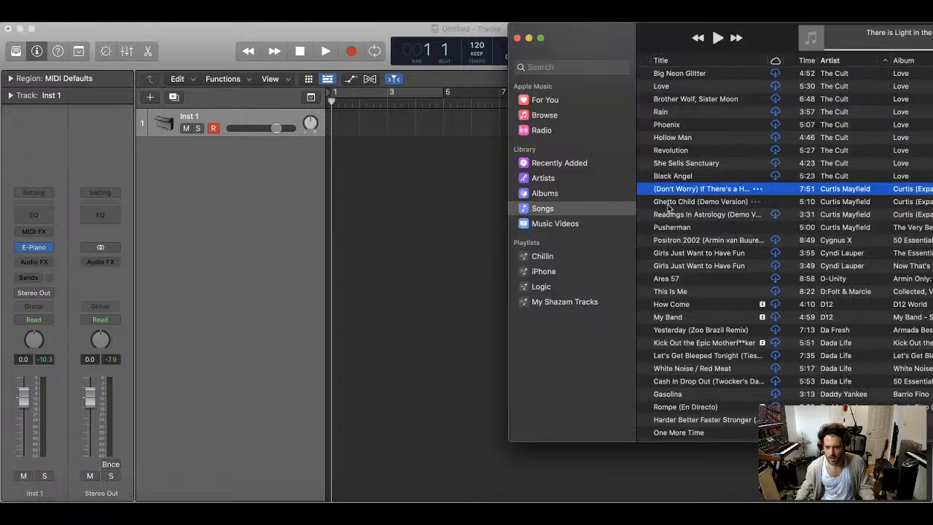
pyautogui.moveTo(683, 188); pyautogui.dragTo(355, 254)
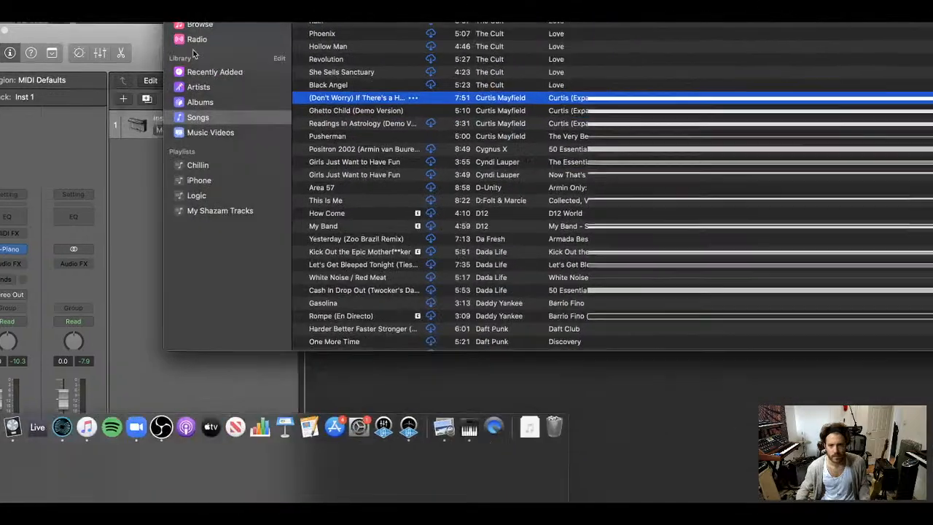
pyautogui.click(190, 64)
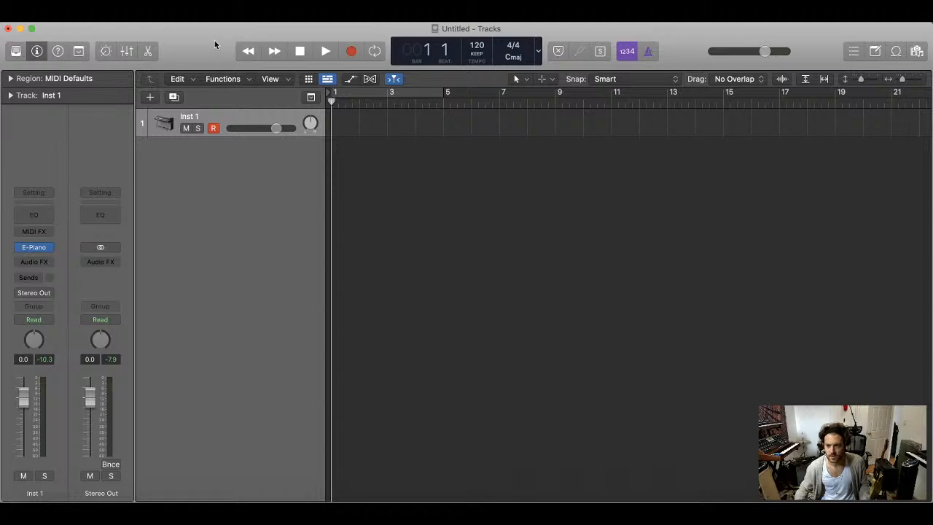
# - Bring up the Finder windows and Music, and retry importing "(Don't Worry) If There's a Hell B..." into the Logic tracks area
pyautogui.click(63, 497)
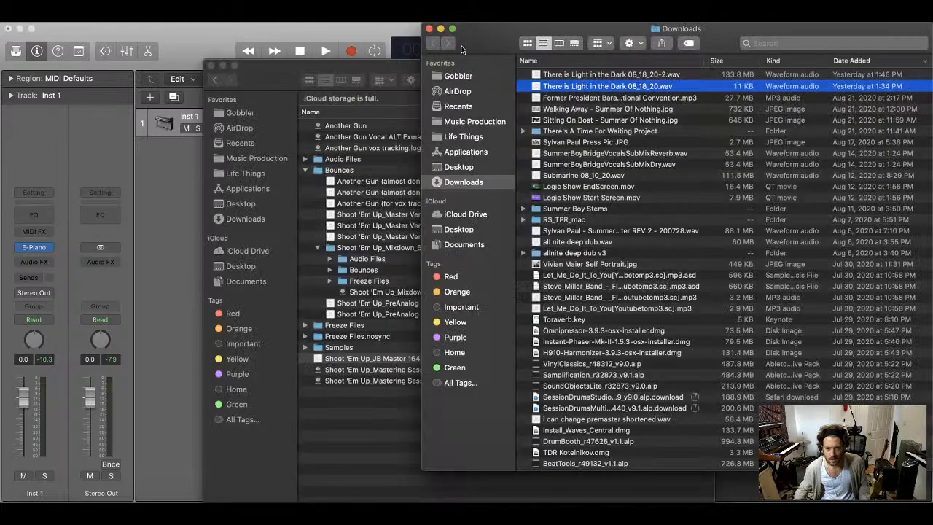
pyautogui.click(430, 501)
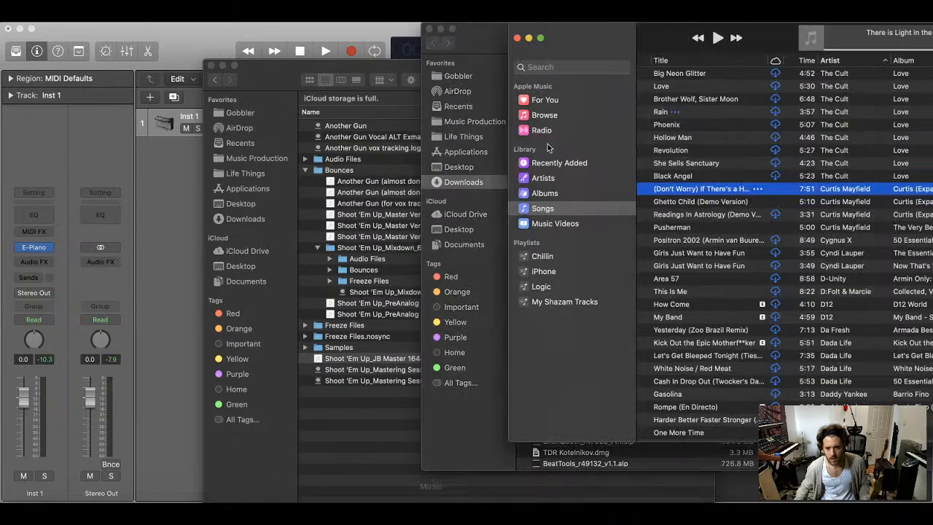
pyautogui.click(220, 32)
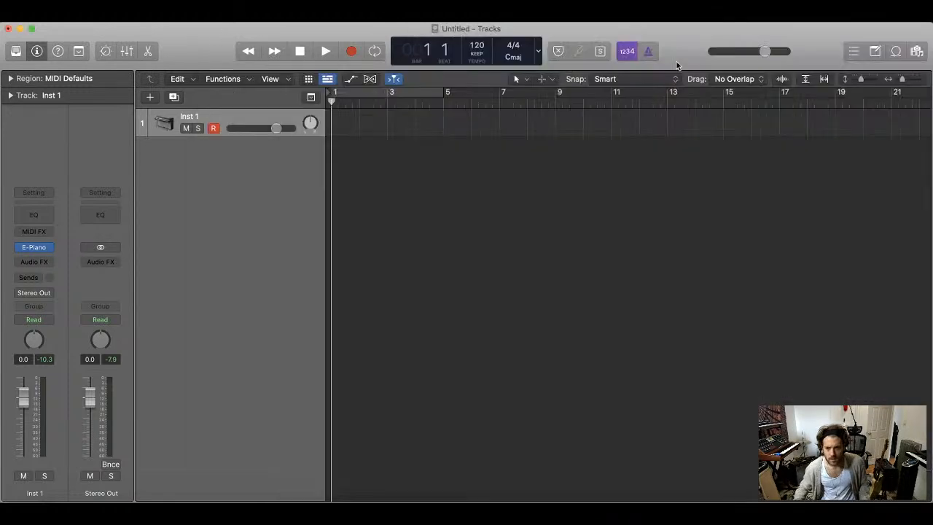
pyautogui.click(431, 510)
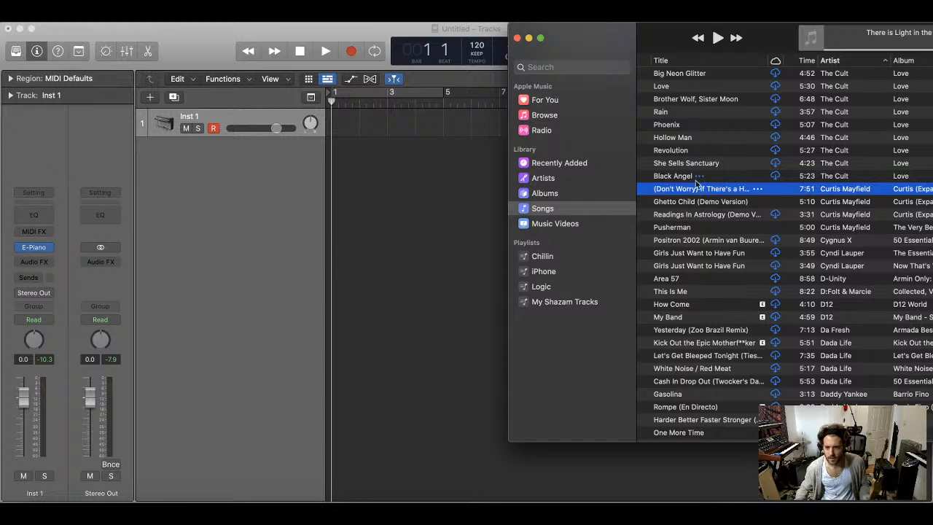
pyautogui.moveTo(695, 193); pyautogui.dragTo(397, 286)
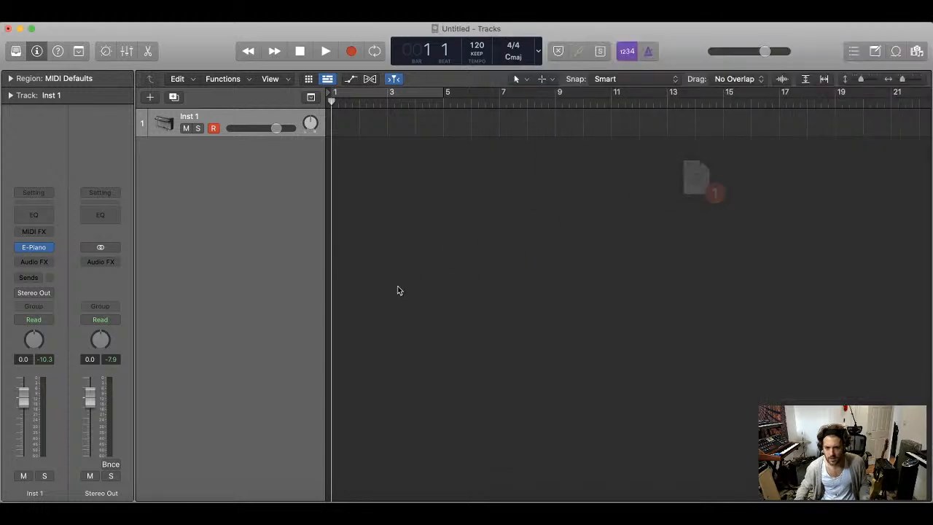
# - Copy "Ghetto Child (Demo Version)" in Music and try to paste it into the Logic tracks area
pyautogui.click(431, 510)
pyautogui.scroll(-1, 723, 184)
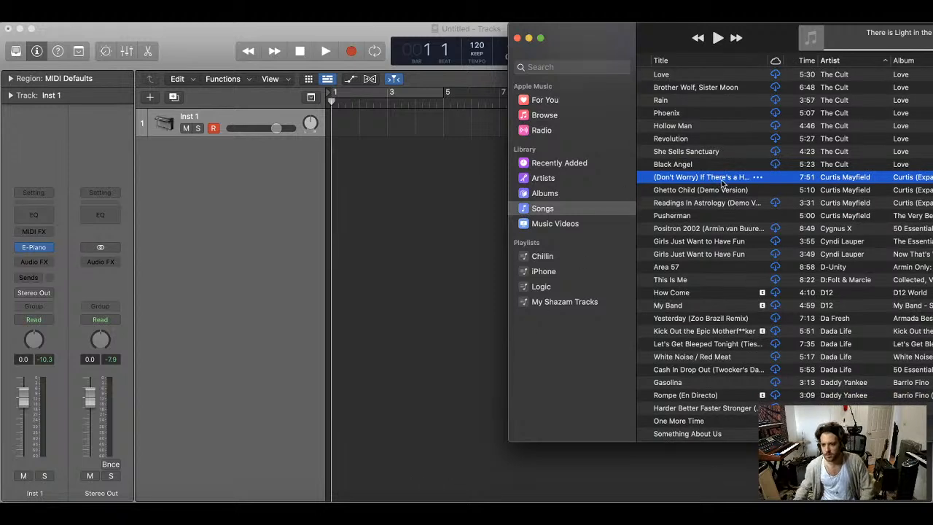
pyautogui.moveTo(705, 192)
pyautogui.mouseDown()
pyautogui.moveTo(432, 255)
pyautogui.moveTo(689, 194)
pyautogui.mouseUp()
pyautogui.rightClick(688, 193)
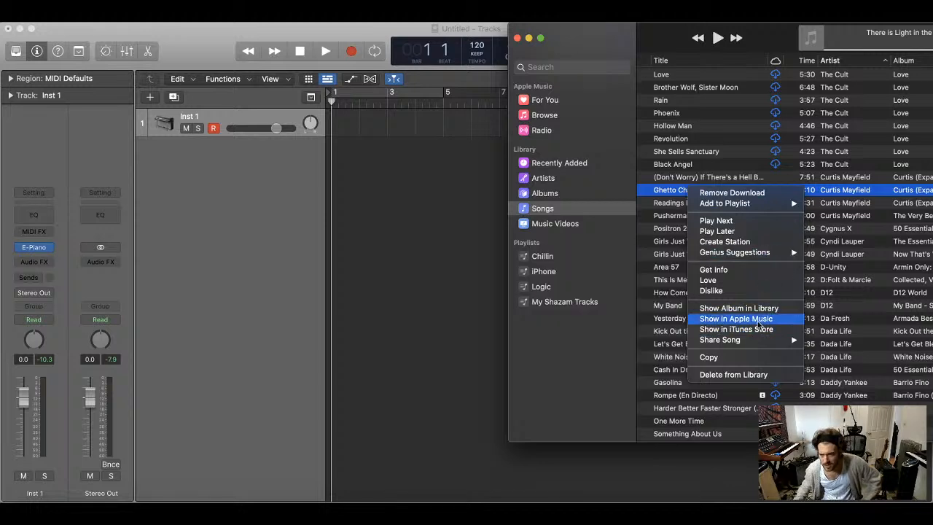
pyautogui.click(717, 360)
pyautogui.click(400, 202)
pyautogui.rightClick(381, 191)
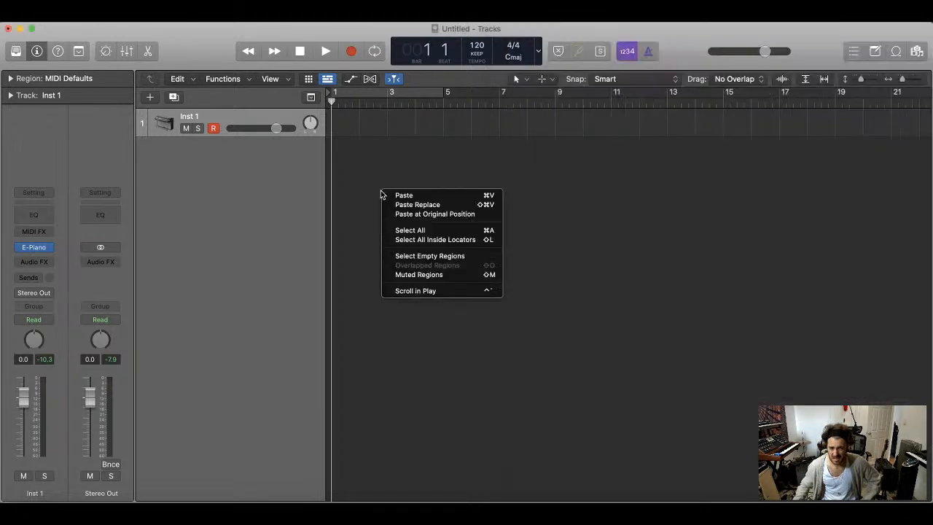
pyautogui.click(415, 198)
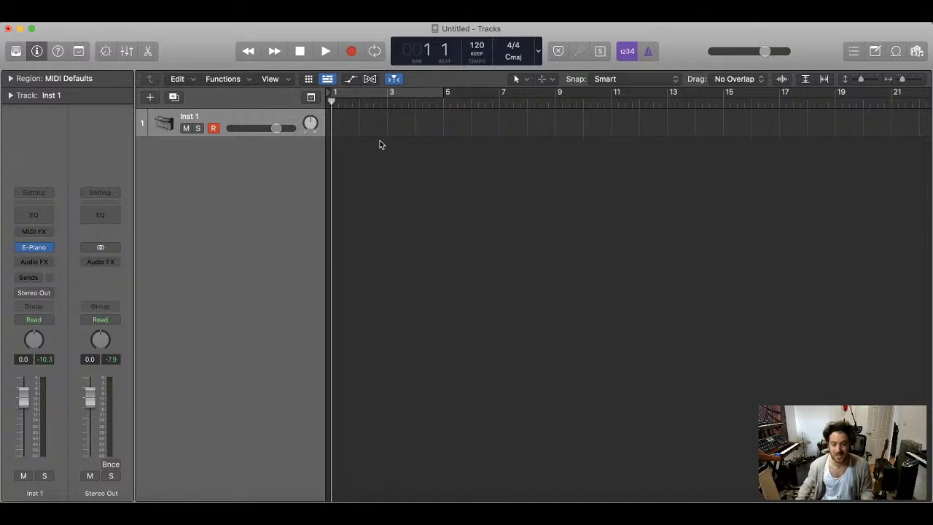
# - Switch to Music and browse the song list by artist for another track to import
pyautogui.click(441, 502)
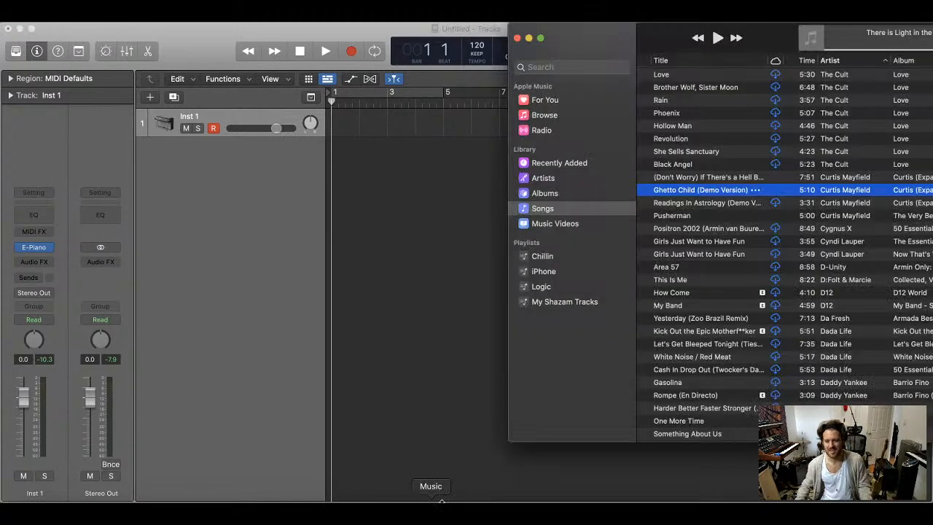
pyautogui.scroll(-15, 717, 250)
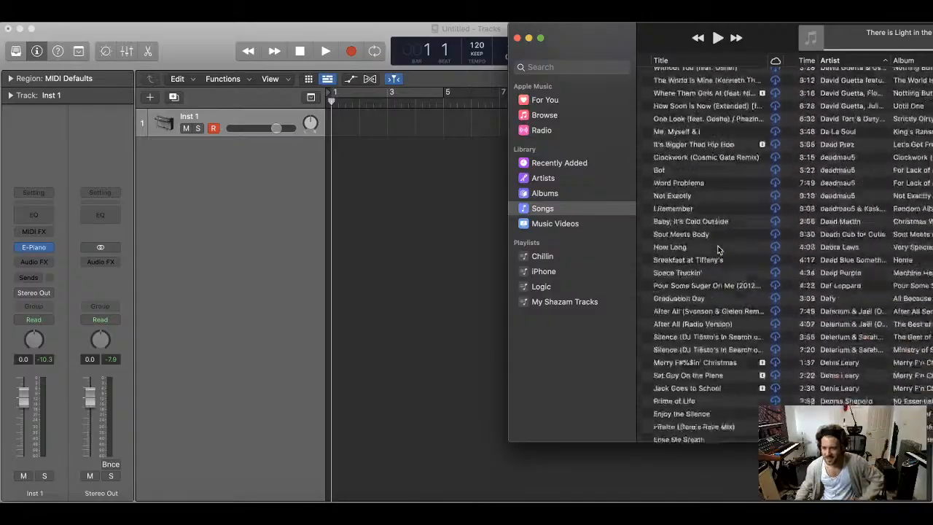
pyautogui.scroll(-20, 718, 250)
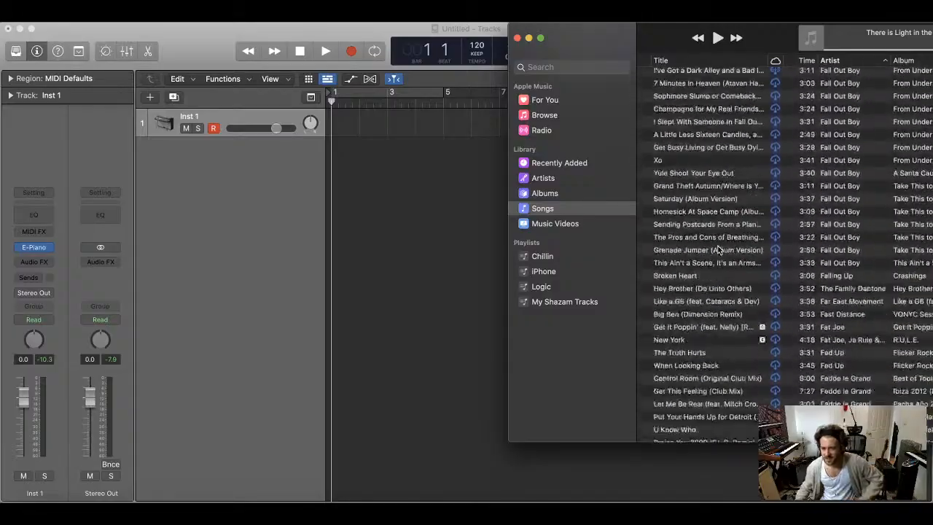
pyautogui.scroll(-20, 718, 250)
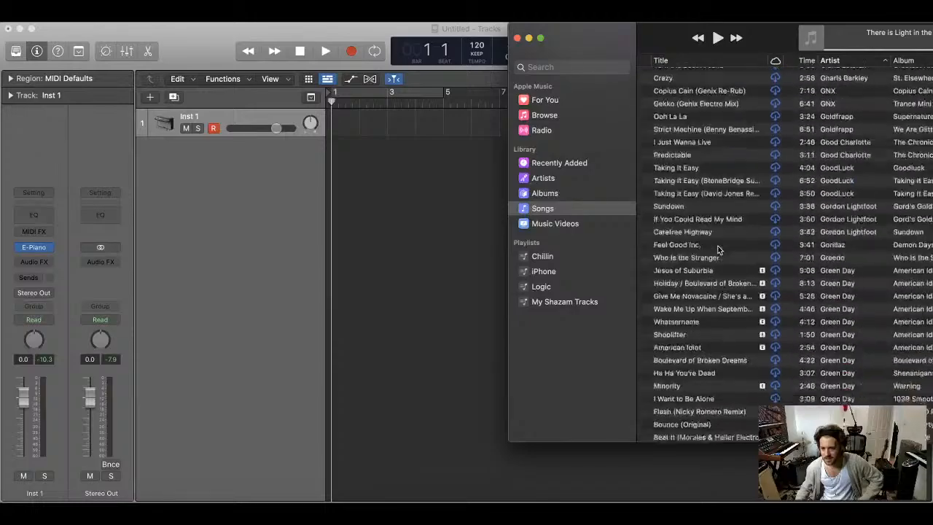
pyautogui.scroll(-20, 718, 250)
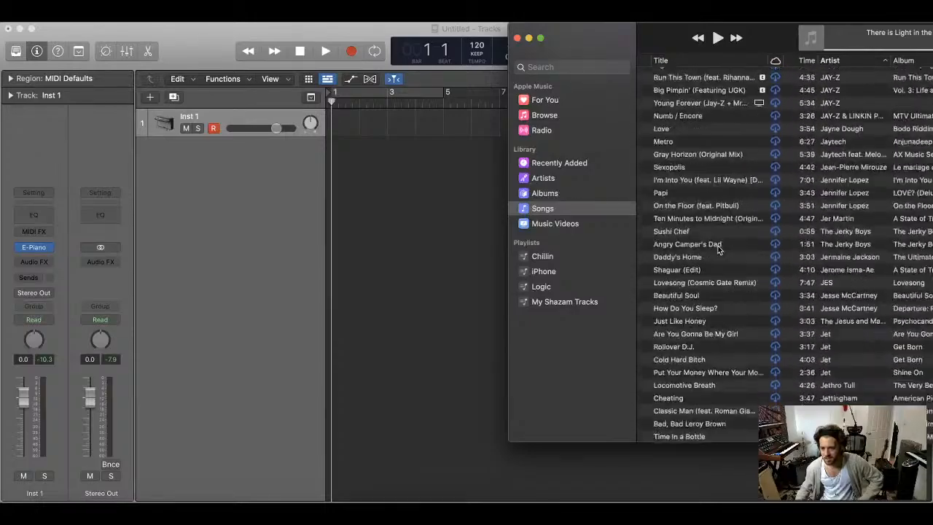
pyautogui.scroll(10, 718, 250)
pyautogui.scroll(20, 718, 250)
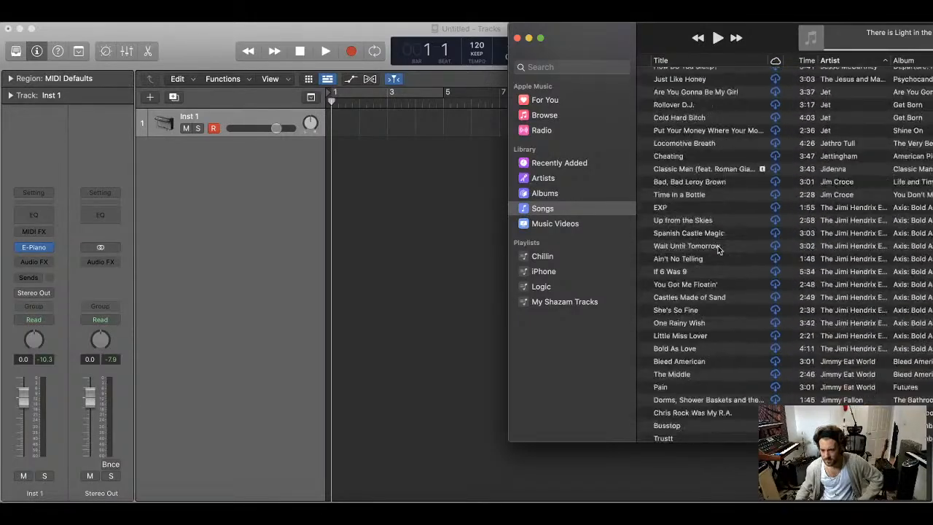
pyautogui.scroll(20, 718, 250)
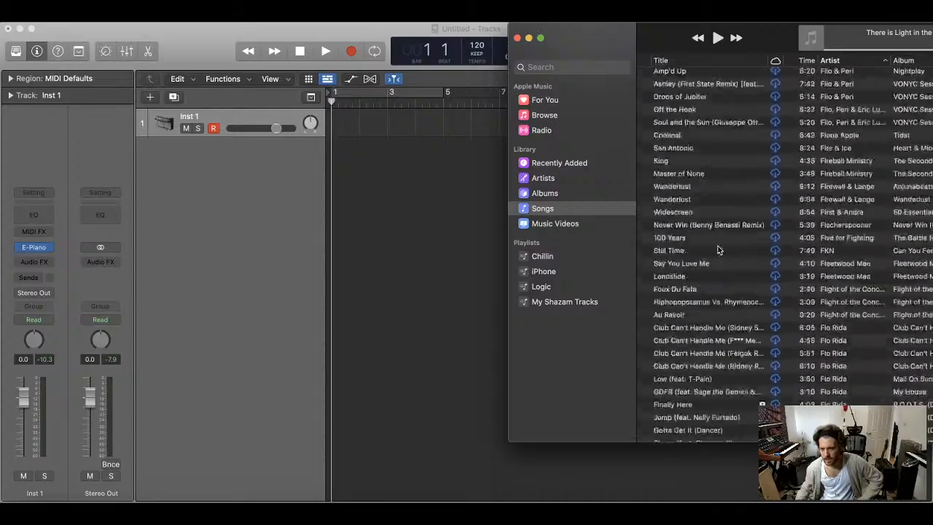
pyautogui.scroll(15, 717, 250)
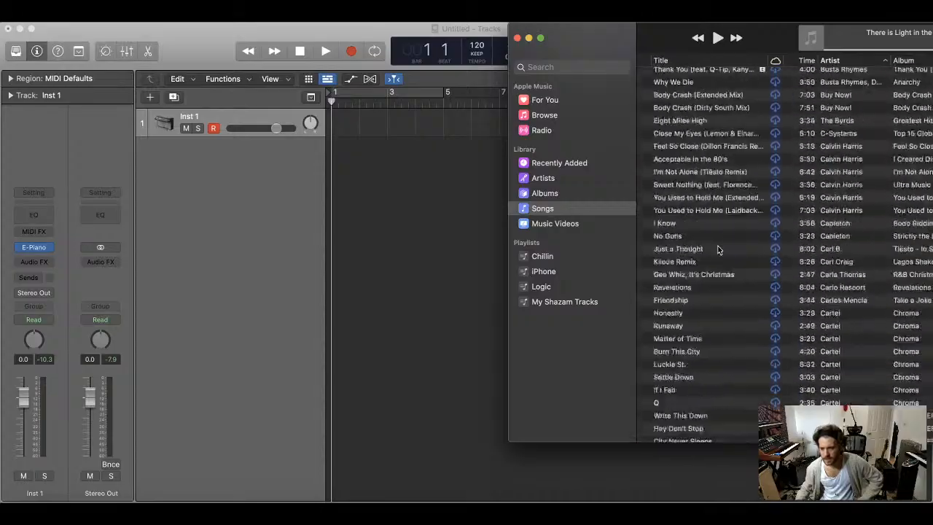
pyautogui.scroll(-20, 718, 250)
pyautogui.scroll(-20, 718, 250)
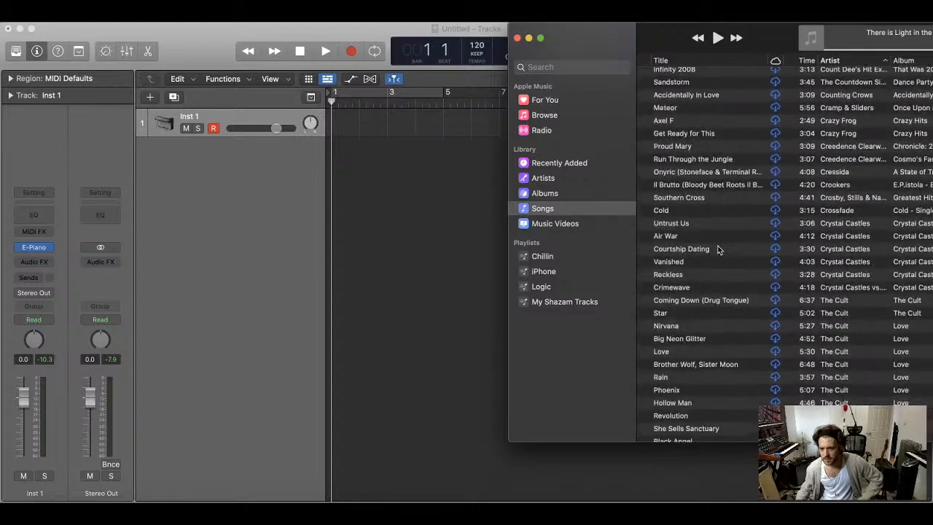
# - Play and pause Curtis Mayfield's "Pusherman" in Music, and add it to Logic as an audio track in the empty tracks area
pyautogui.scroll(1, 718, 250)
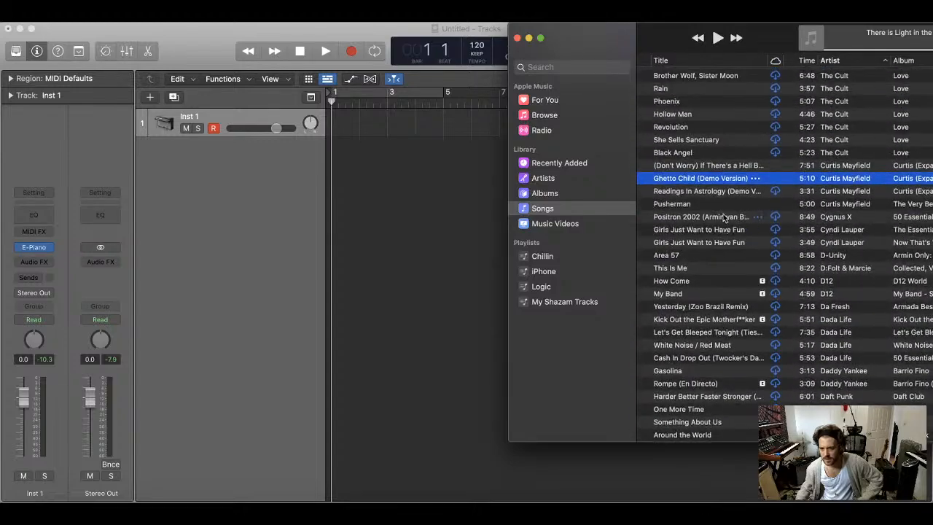
pyautogui.doubleClick(677, 204)
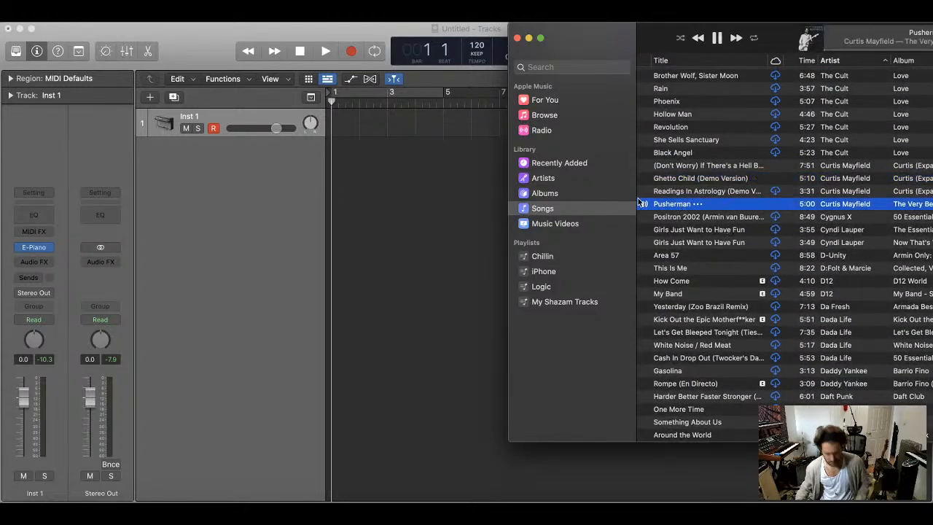
pyautogui.press('space')
pyautogui.moveTo(366, 234); pyautogui.dragTo(367, 233)
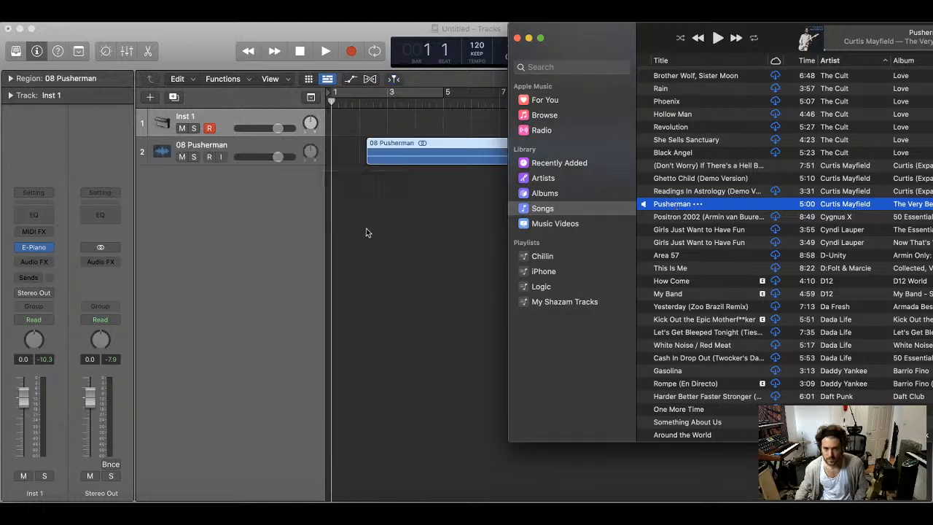
# - Try to import "Ghetto Child (Demo Version)", "(Don't Worry) If There's a Hell B..." and "Readings In Astrology (Demo V..." into the Logic tracks area
pyautogui.click(704, 180)
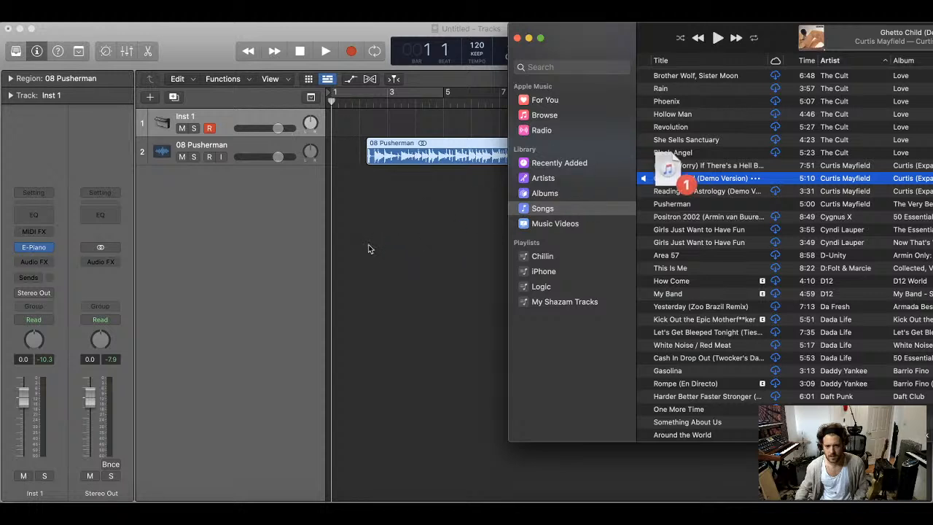
pyautogui.click(703, 167)
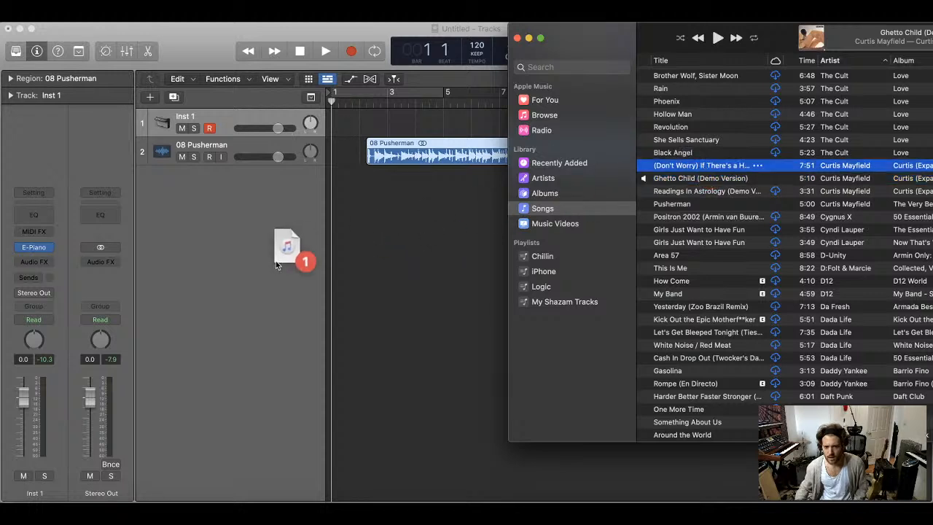
pyautogui.moveTo(276, 264); pyautogui.dragTo(384, 224)
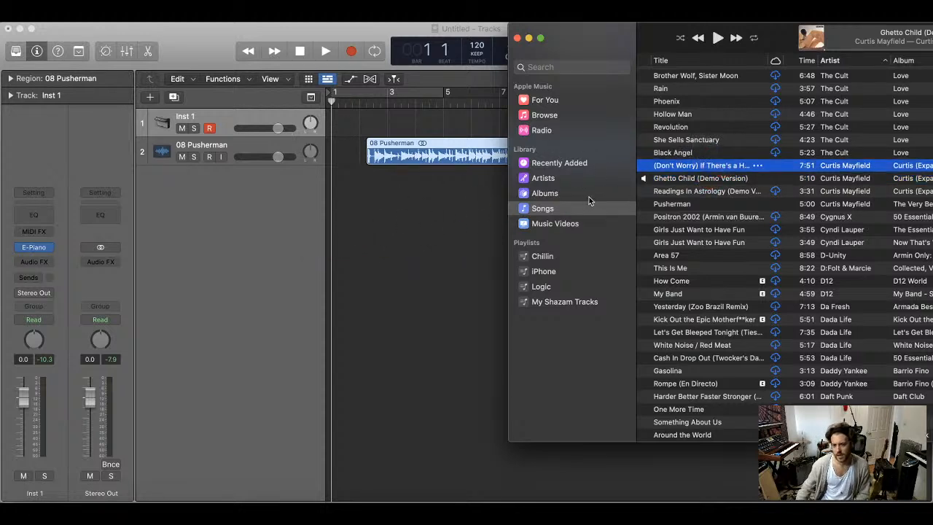
pyautogui.moveTo(591, 35)
pyautogui.mouseDown()
pyautogui.moveTo(549, 34)
pyautogui.moveTo(609, 34)
pyautogui.mouseUp()
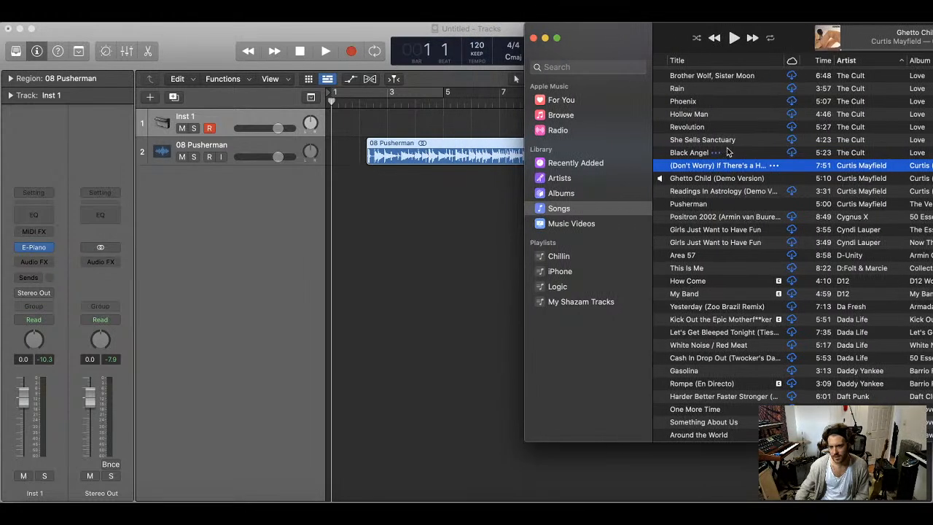
pyautogui.click(729, 180)
pyautogui.moveTo(411, 212); pyautogui.dragTo(469, 211)
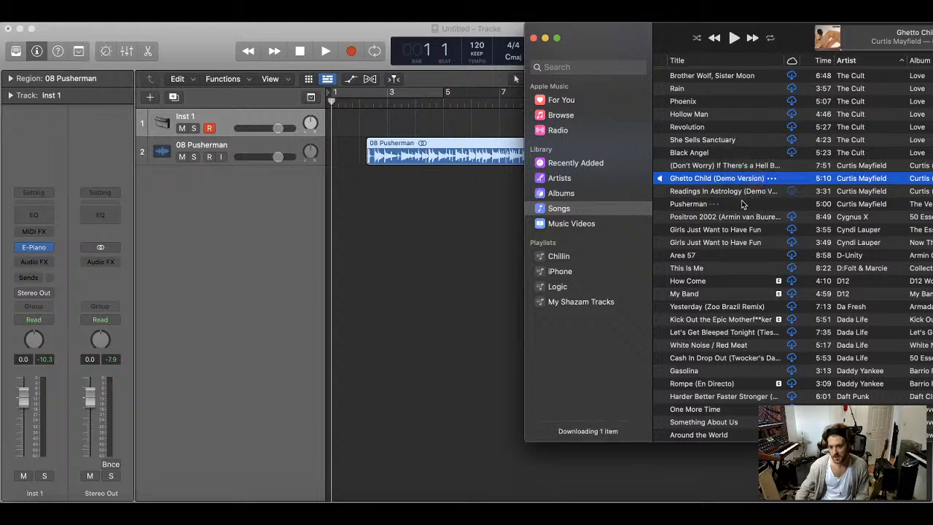
pyautogui.click(756, 205)
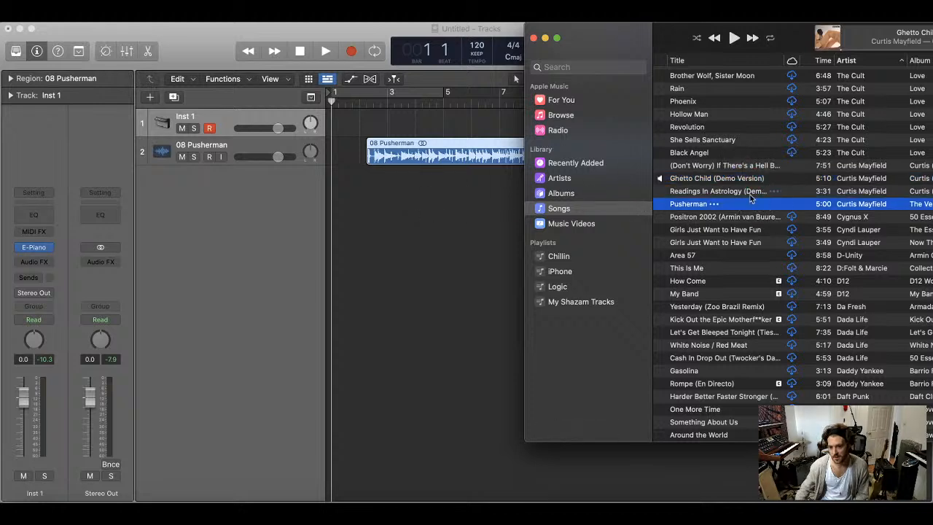
pyautogui.moveTo(756, 191); pyautogui.dragTo(620, 203)
# - Return to Logic and move the Pusherman region to the start of bar 1
pyautogui.click(436, 222)
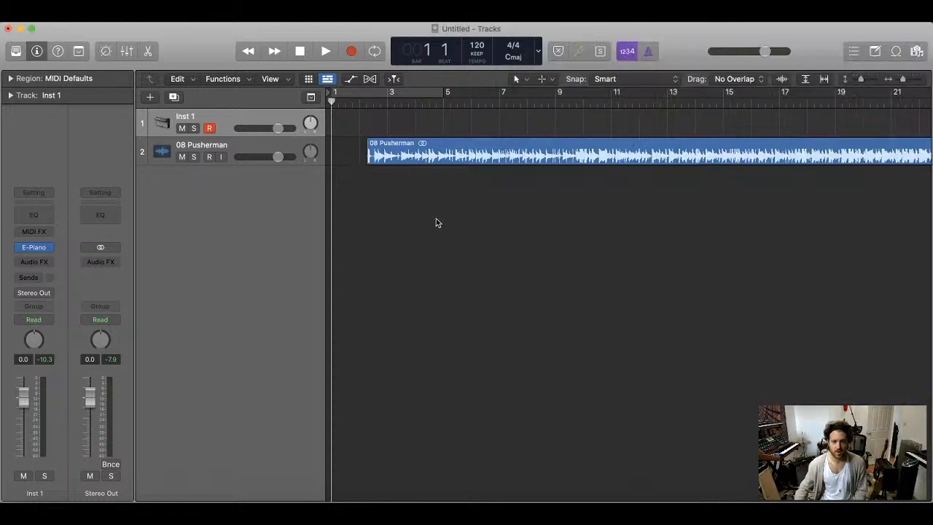
pyautogui.moveTo(487, 144); pyautogui.dragTo(372, 173)
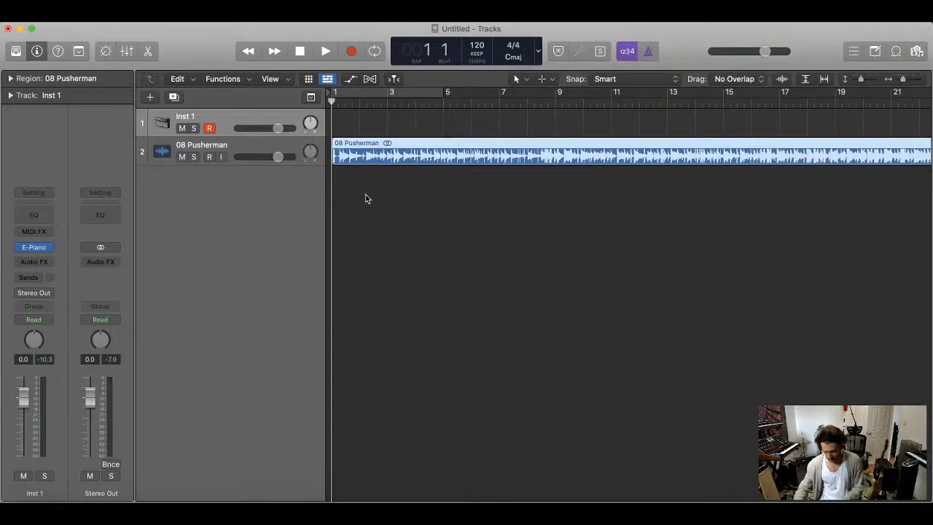
pyautogui.press('super+Right')
pyautogui.press('super+Right')
pyautogui.press('super+Right')
pyautogui.press('super+Right')
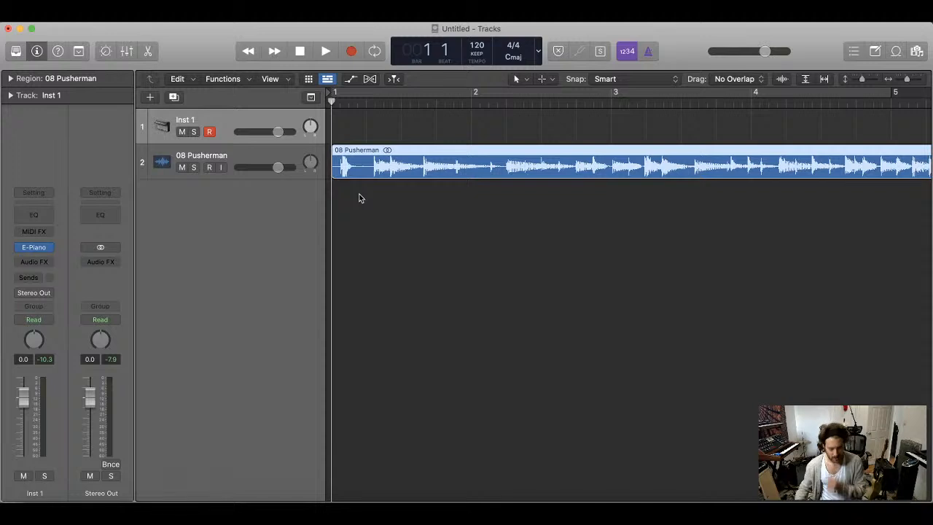
pyautogui.press('super+Left')
pyautogui.press('super+Left')
pyautogui.press('super+Left')
pyautogui.press('super+Left')
# - Start playback and lower the Pusherman track's volume to about -3.6 dB
pyautogui.press('space')
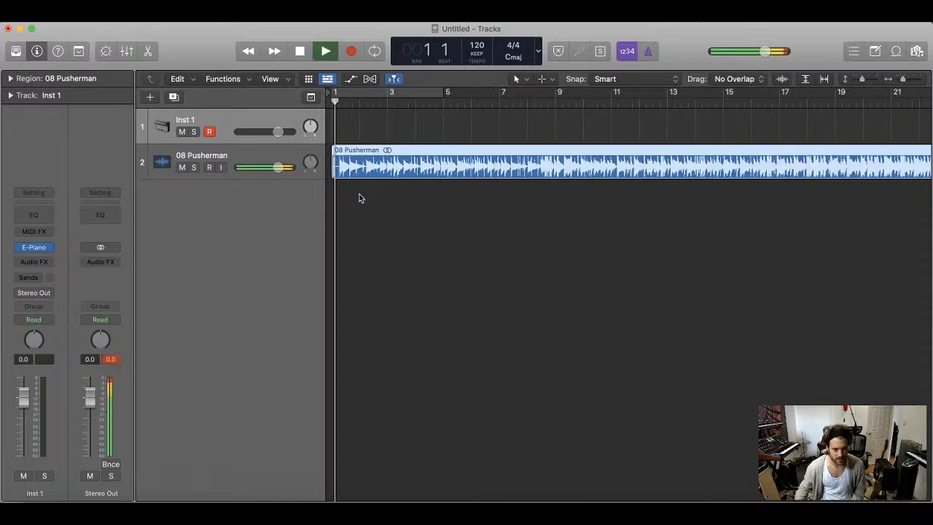
pyautogui.click(224, 154)
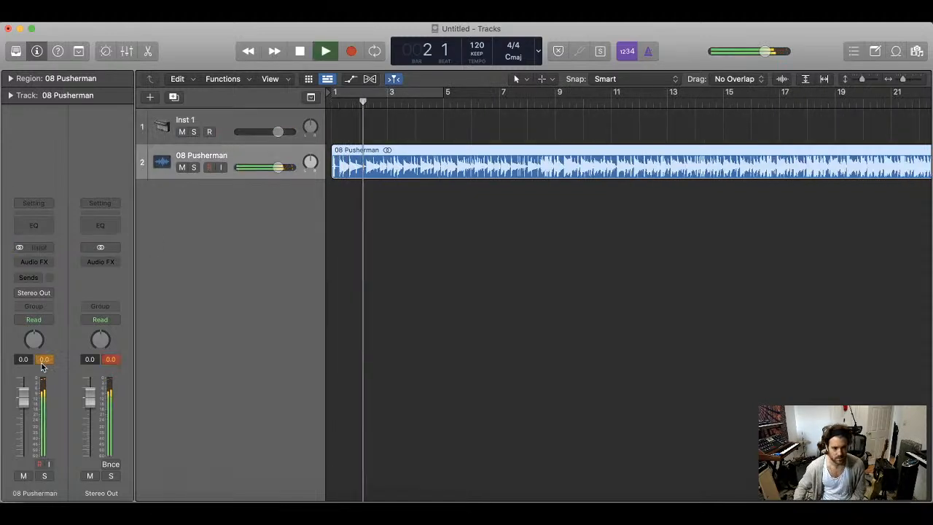
pyautogui.moveTo(23, 397); pyautogui.dragTo(24, 410)
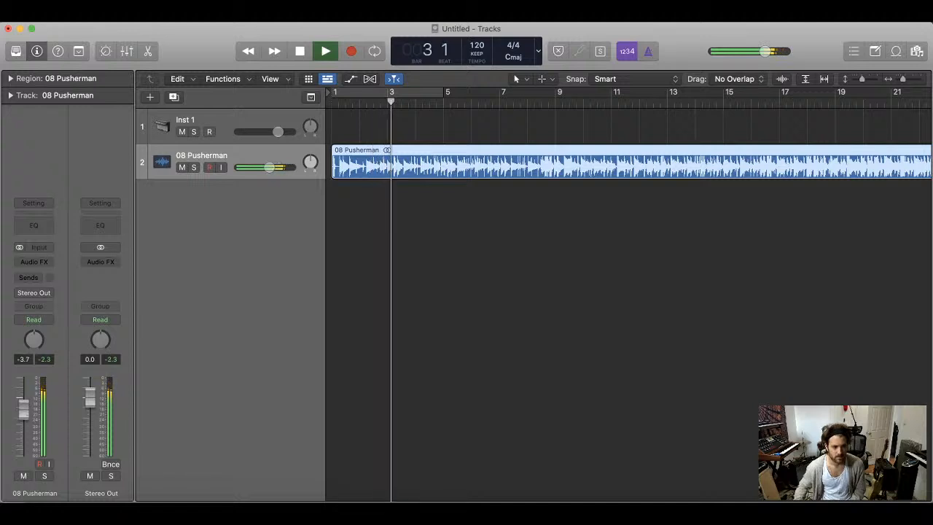
# - Enlarge the track height and examine the Pusherman region's waveform at different magnifications during playback
pyautogui.press('super+Right')
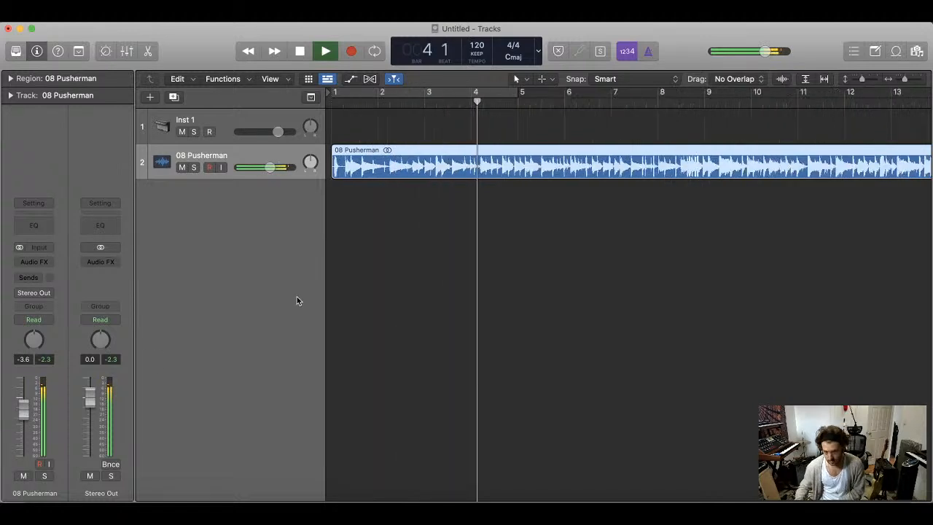
pyautogui.press('super+Right')
pyautogui.press('super+Right')
pyautogui.press('super+Left')
pyautogui.press('super+Left')
pyautogui.press('super+Left')
pyautogui.press('super+Left')
pyautogui.press('super+Left')
pyautogui.press('super+Left')
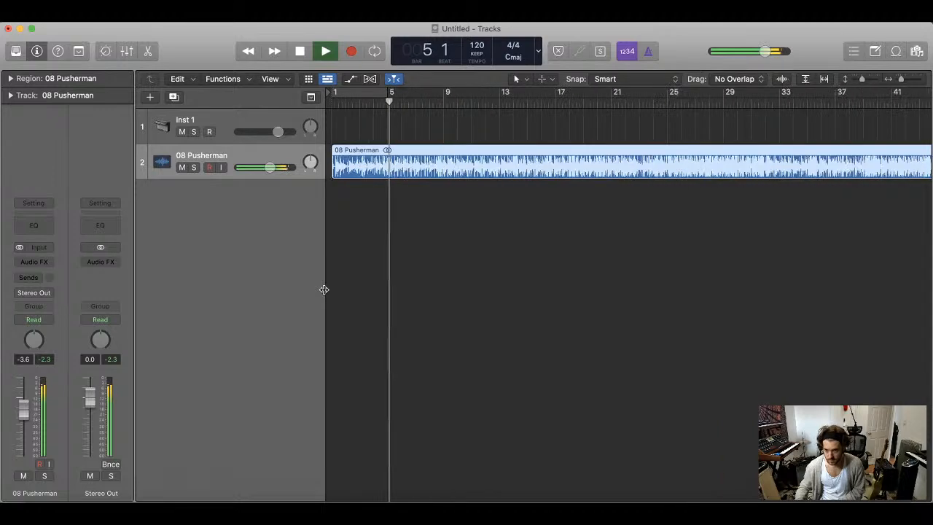
pyautogui.press('super+Down')
pyautogui.press('super+Right')
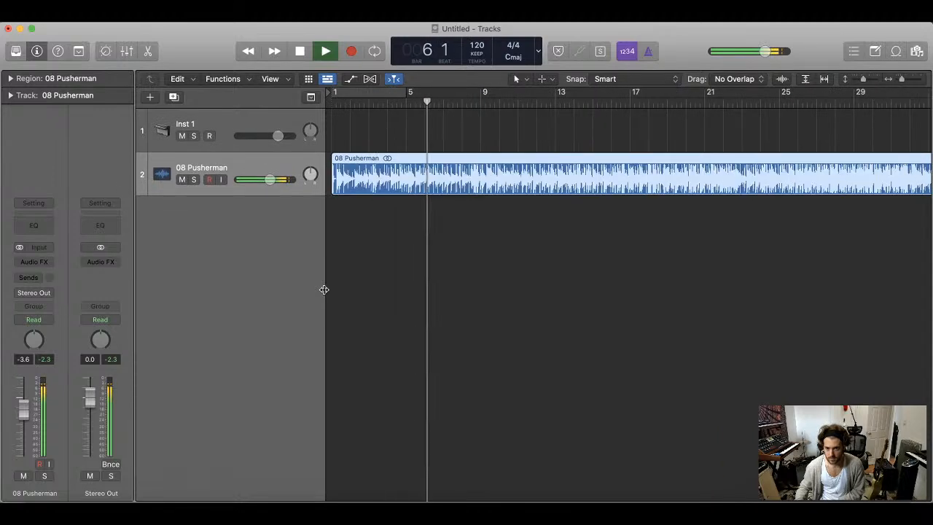
pyautogui.press('super+Right')
# - Replay the opening of Pusherman from bar 1 and examine the first hits in its waveform
pyautogui.press('Return')
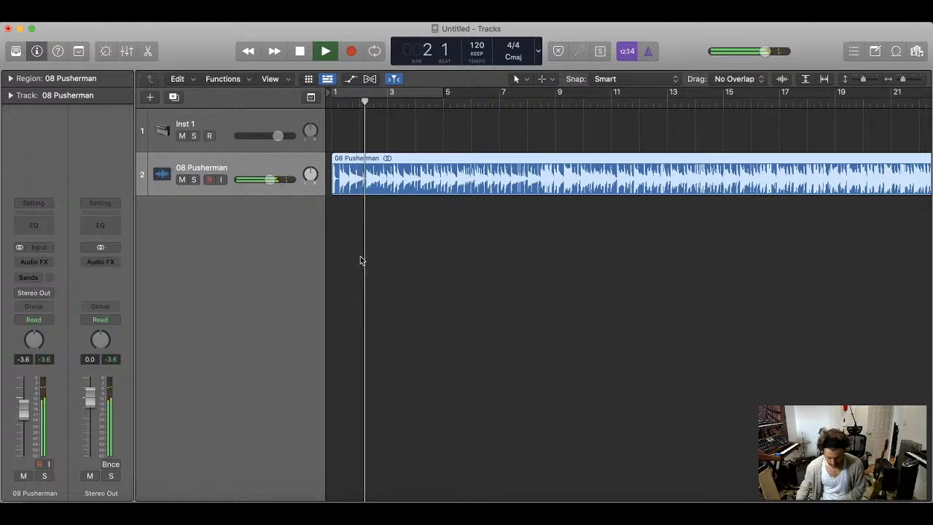
pyautogui.press('Return')
pyautogui.press('super+Right')
pyautogui.press('super+Right')
pyautogui.press('space')
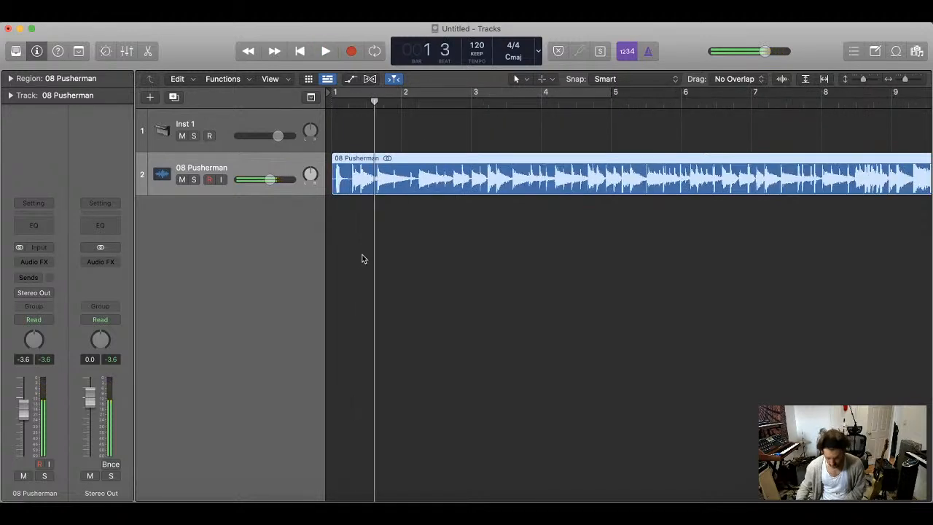
pyautogui.press('super+Right')
pyautogui.hscroll(-2, 360, 235)
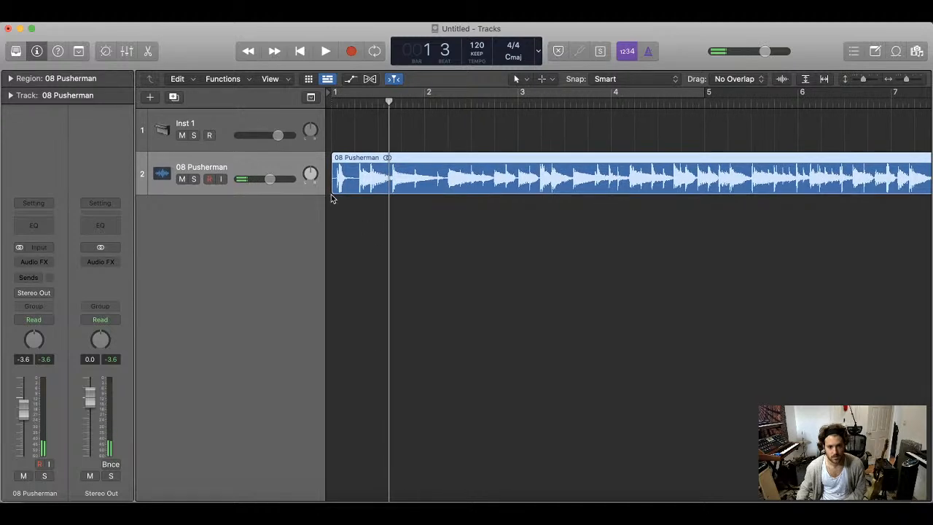
pyautogui.press('Return')
pyautogui.press('space')
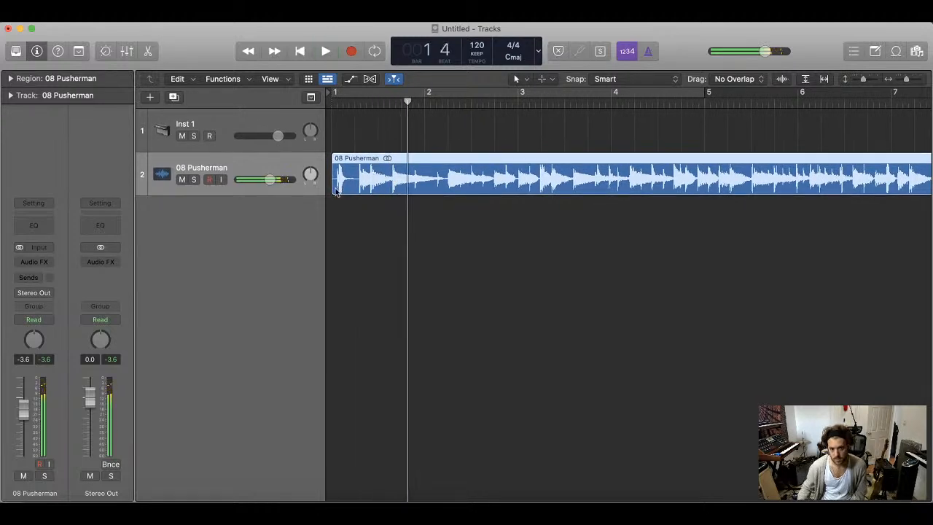
# - Trim the beginning of the Pusherman region to about beat 2 of bar 1 and audition the opening from several points
pyautogui.moveTo(333, 191); pyautogui.dragTo(357, 188)
pyautogui.press('Return')
pyautogui.press('space')
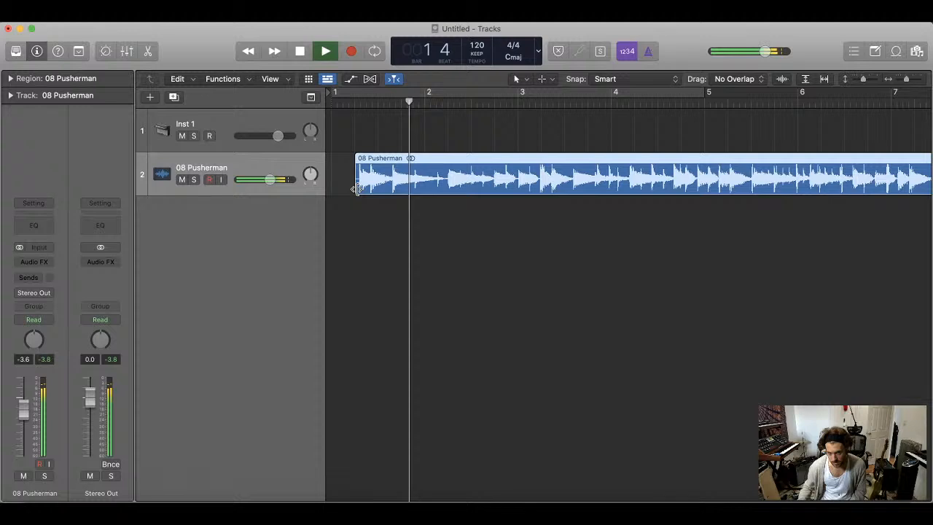
pyautogui.click(388, 106)
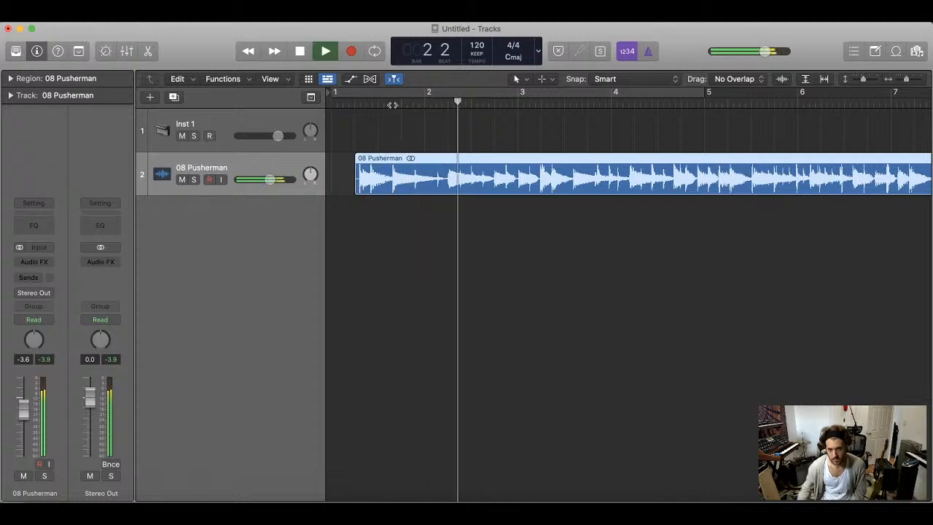
pyautogui.click(357, 103)
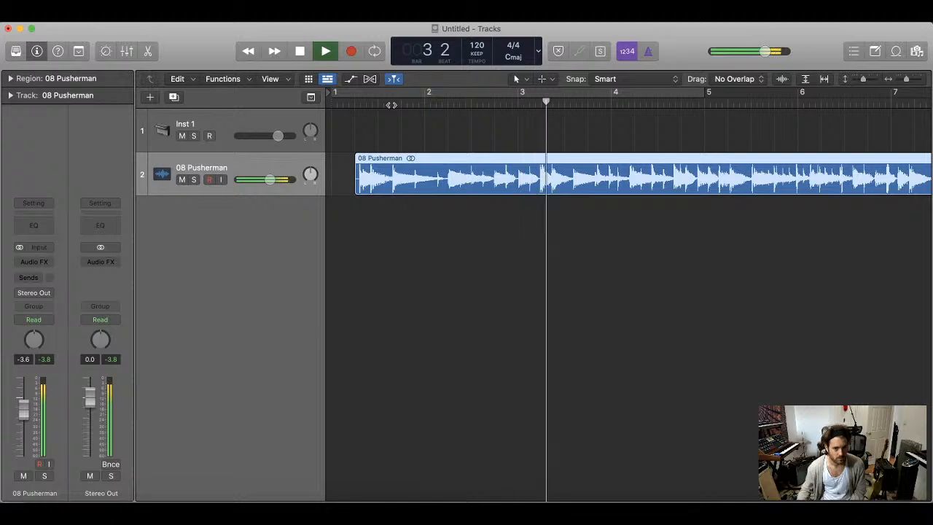
pyautogui.click(392, 104)
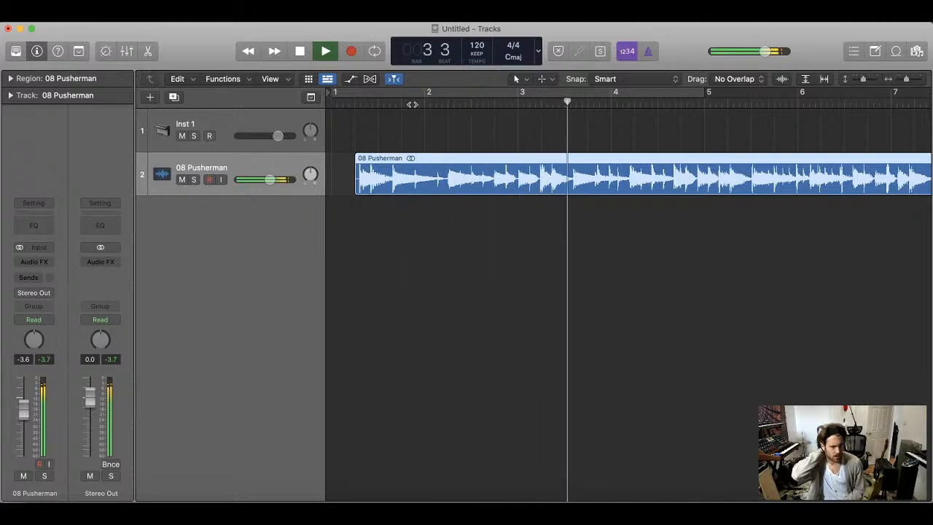
# - Examine the Pusherman region's waveform at different magnifications while it plays through its first bars
pyautogui.press('super+Left')
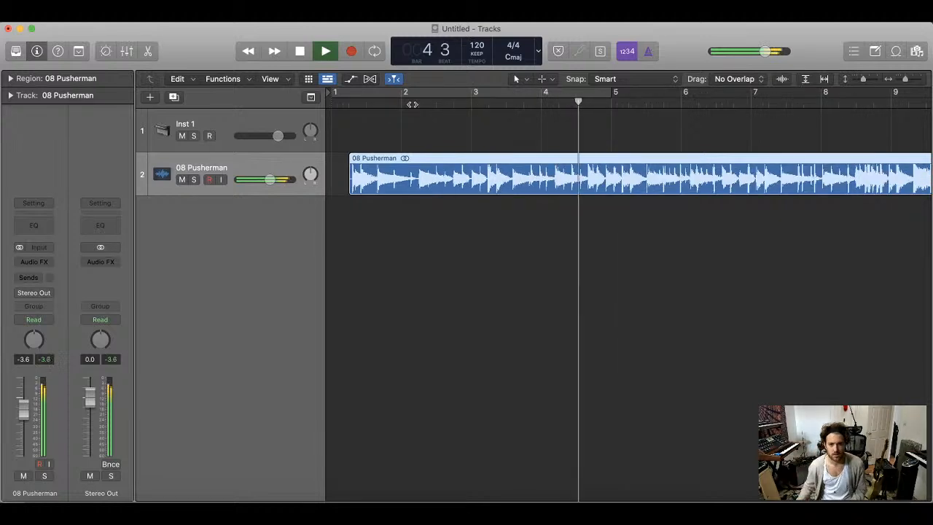
pyautogui.press('super+Left')
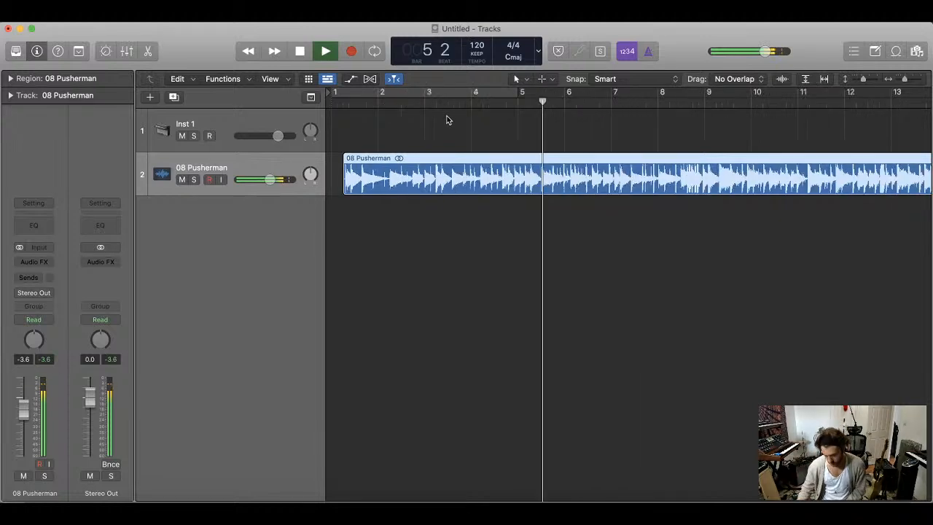
pyautogui.press('super+Left')
pyautogui.press('super+Left')
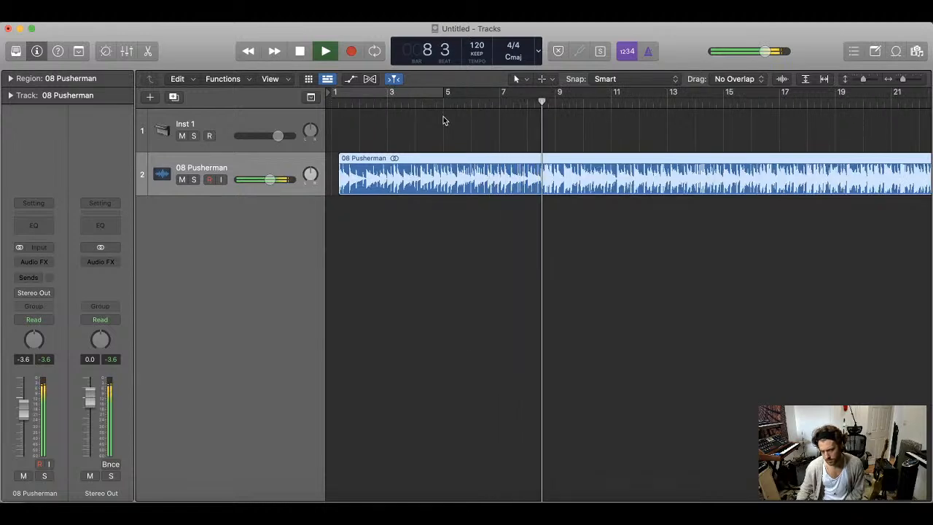
pyautogui.press('super+Left')
pyautogui.press('super+Left')
pyautogui.press('super+Left')
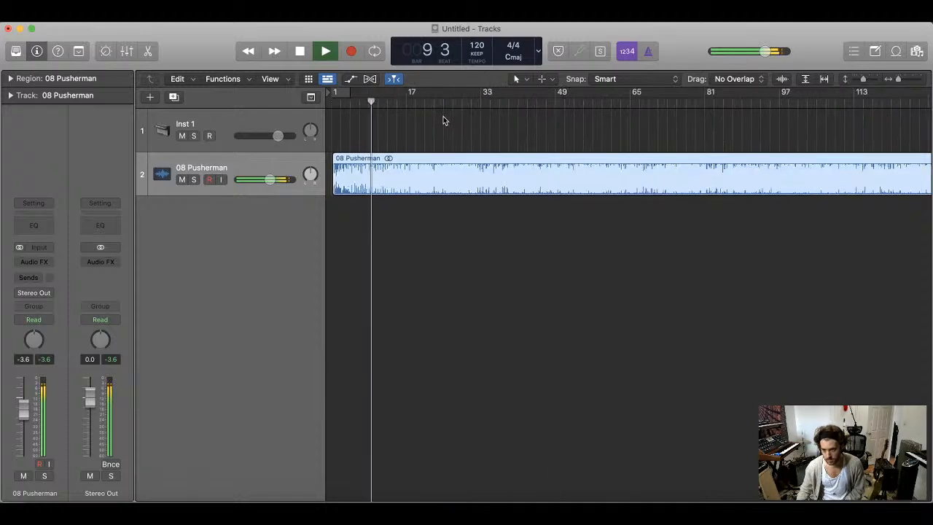
pyautogui.press('super+Right')
pyautogui.press('super+Right')
pyautogui.press('super+Right')
pyautogui.press('super+Right')
pyautogui.press('super+Right')
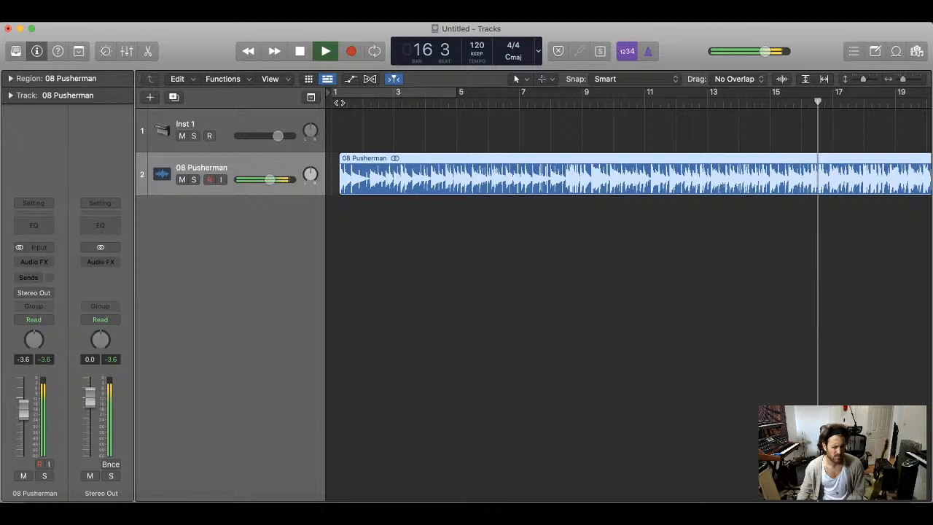
pyautogui.press('Return')
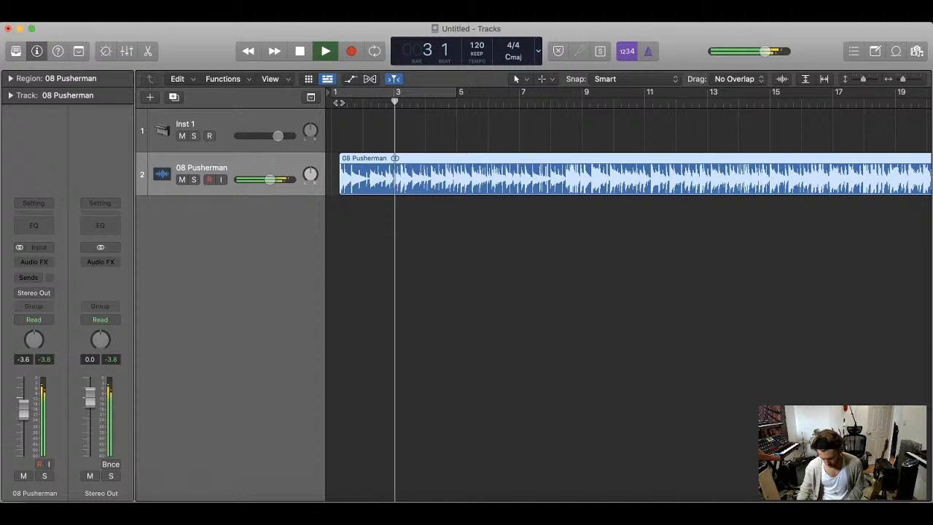
# - Trim the beginning of the Pusherman region to its second hit, just after 1 2 3, and audition it
pyautogui.press('space')
pyautogui.press('Return')
pyautogui.press('super+Right')
pyautogui.press('super+Right')
pyautogui.press('super+Right')
pyautogui.press('super+Right')
pyautogui.press('super+Right')
pyautogui.press('super+Right')
pyautogui.press('super+Right')
pyautogui.press('super+Right')
pyautogui.press('super+Right')
pyautogui.press('super+Right')
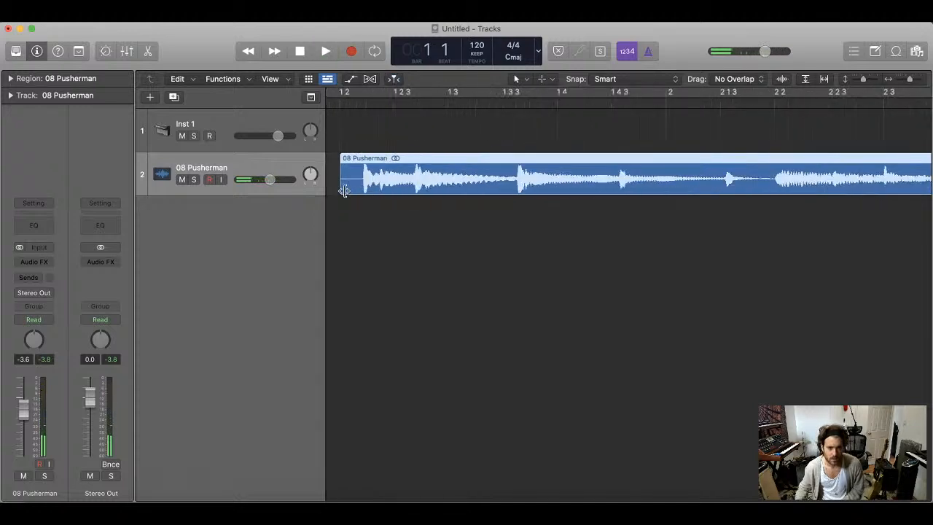
pyautogui.moveTo(343, 190); pyautogui.dragTo(414, 191)
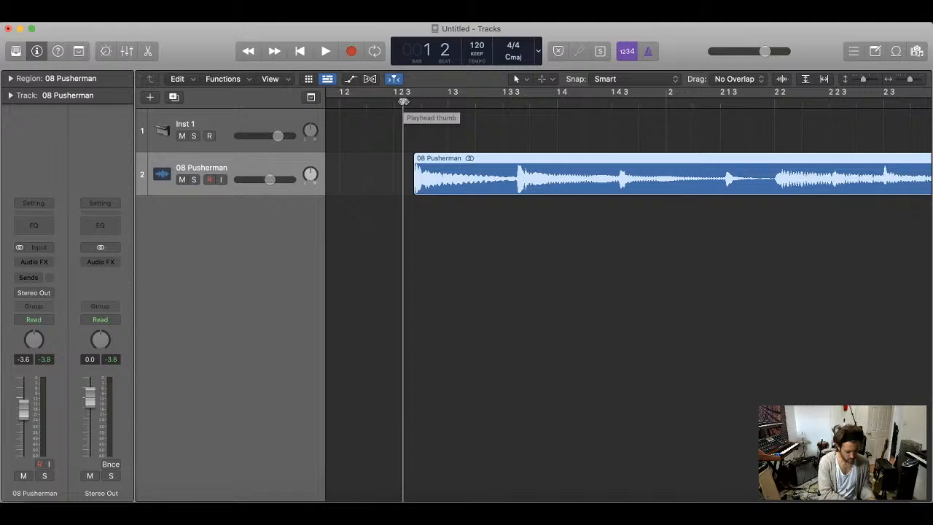
pyautogui.press('b')
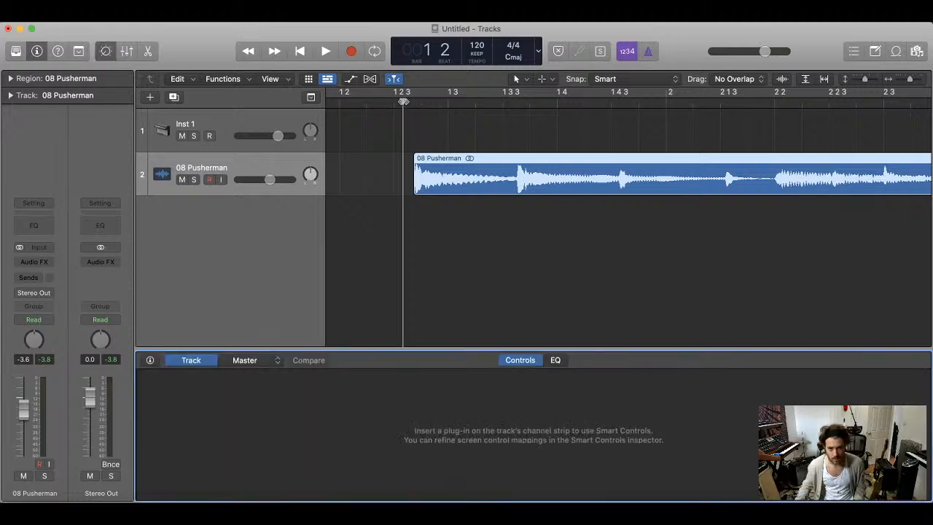
pyautogui.press('n')
pyautogui.click(437, 283)
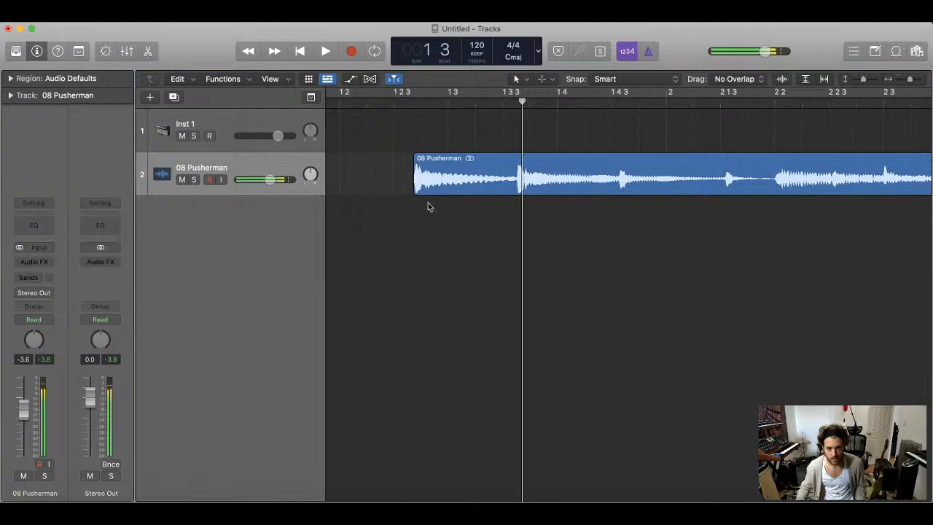
# - Move the trimmed Pusherman region so it starts at bar 1 and audition its opening from there
pyautogui.moveTo(437, 188); pyautogui.dragTo(343, 186)
pyautogui.hscroll(-3, 380, 185)
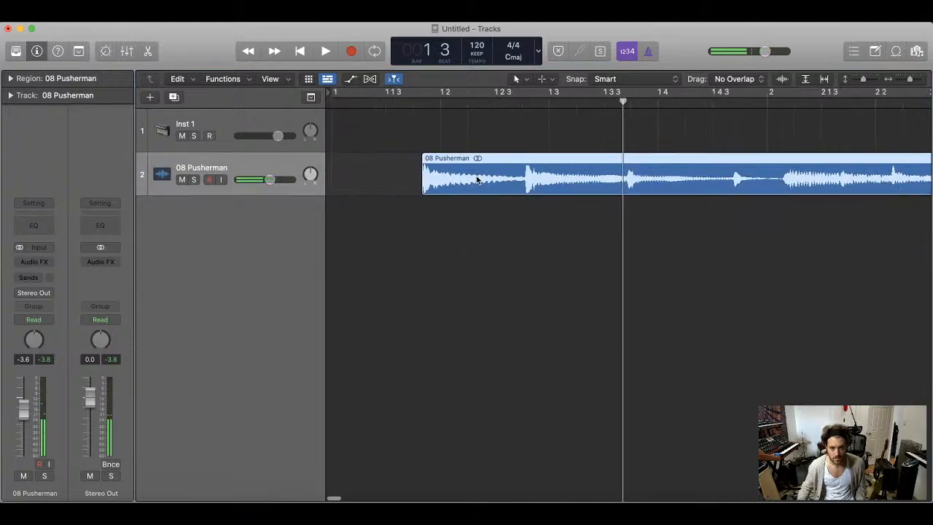
pyautogui.moveTo(477, 180); pyautogui.dragTo(389, 181)
pyautogui.press('space')
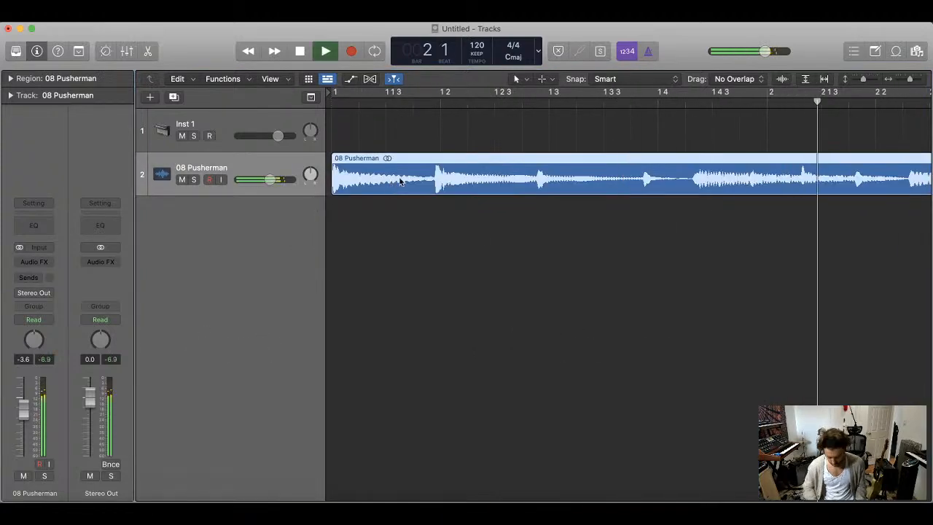
pyautogui.press('Return')
pyautogui.press('super+Up')
pyautogui.press('super+Up')
pyautogui.press('super+Left')
pyautogui.press('super+Left')
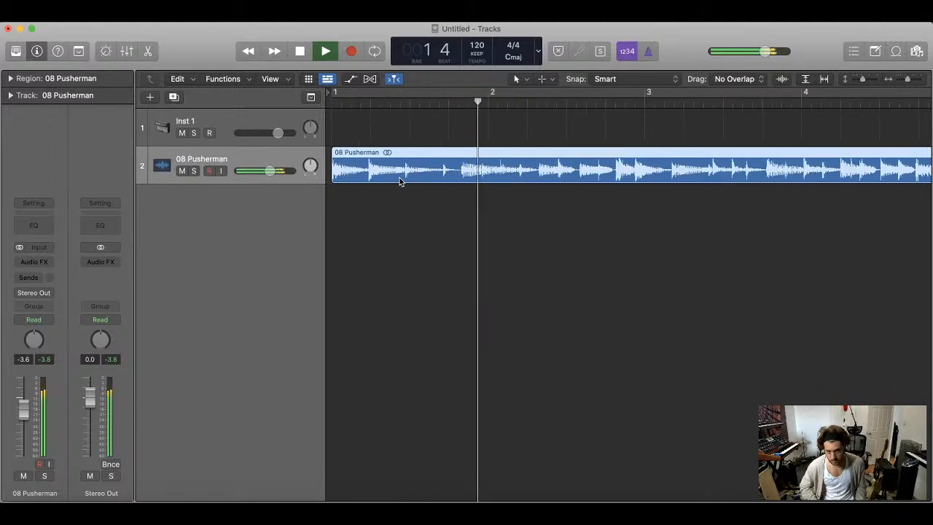
pyautogui.press('space')
pyautogui.press('\\')
pyautogui.press('Return')
pyautogui.press('space')
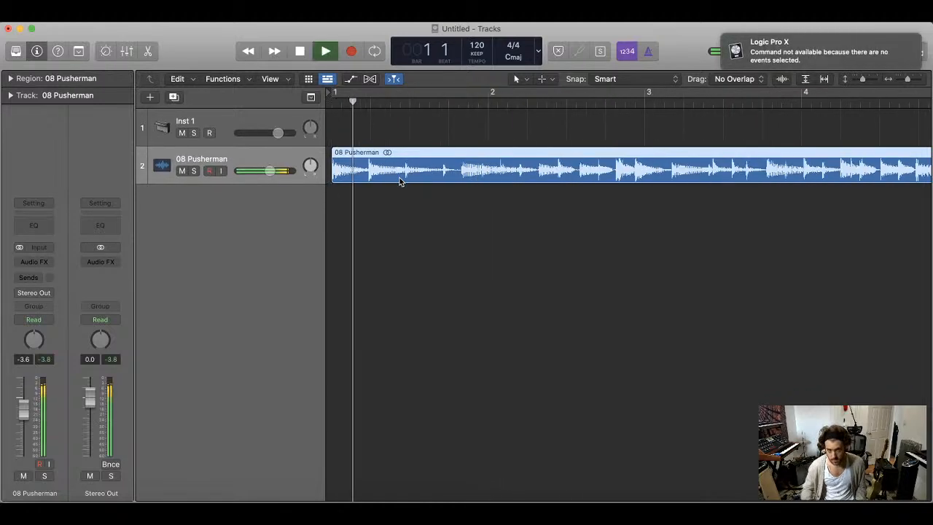
pyautogui.press('space')
# - Replace the electric piano on the Inst 1 track with the Sampler (Multi-Sample) instrument and uncover the Pusherman region
pyautogui.press('Up')
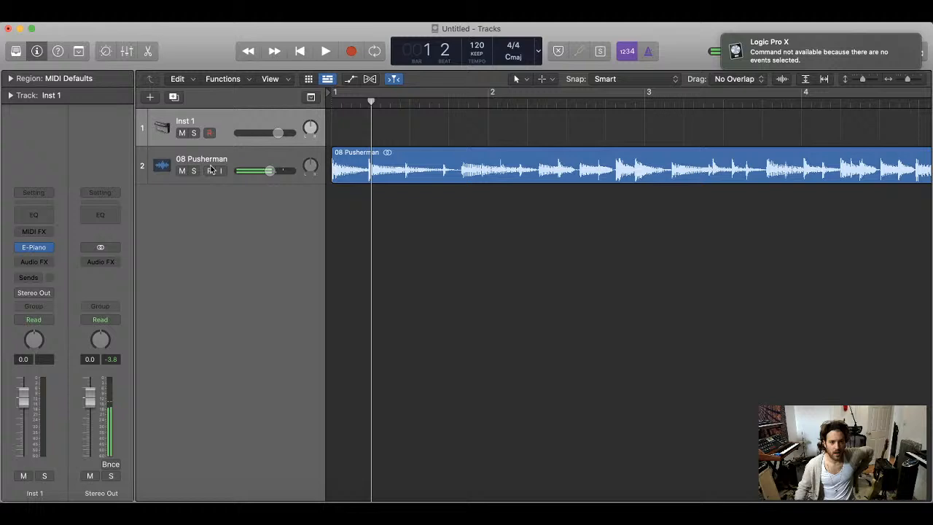
pyautogui.click(35, 247)
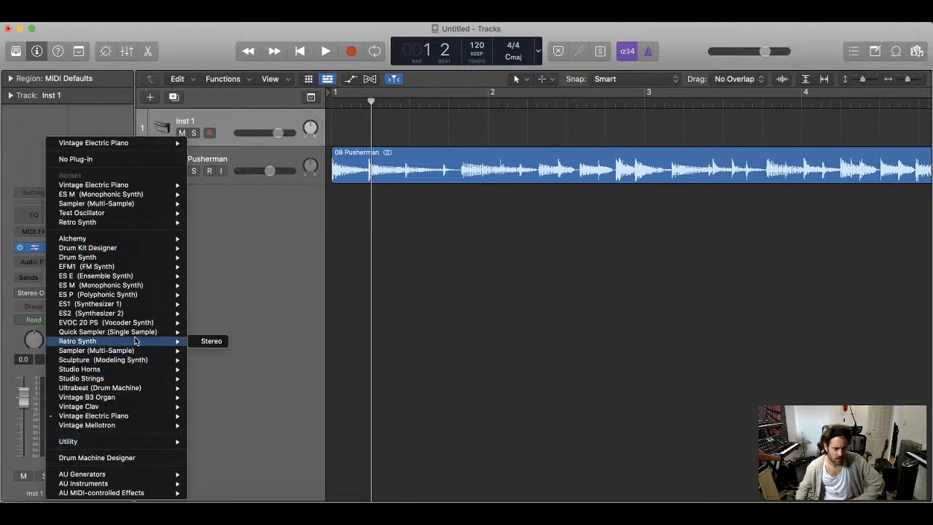
pyautogui.moveTo(139, 350)
pyautogui.click(209, 360)
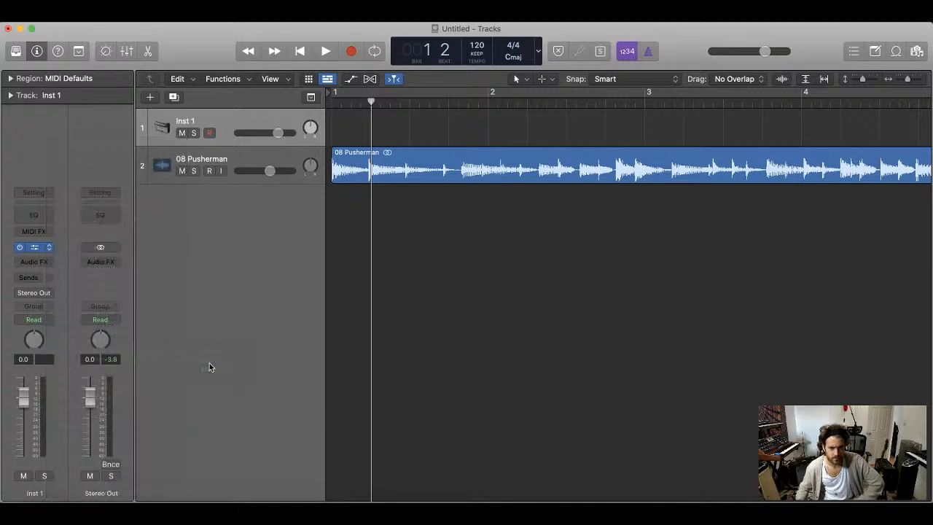
pyautogui.moveTo(550, 195); pyautogui.dragTo(365, 266)
# - Play Pusherman from bar 1, split it with the Scissors tool just before bar 5, and delete the part after the cut
pyautogui.click(384, 159)
pyautogui.click(373, 169)
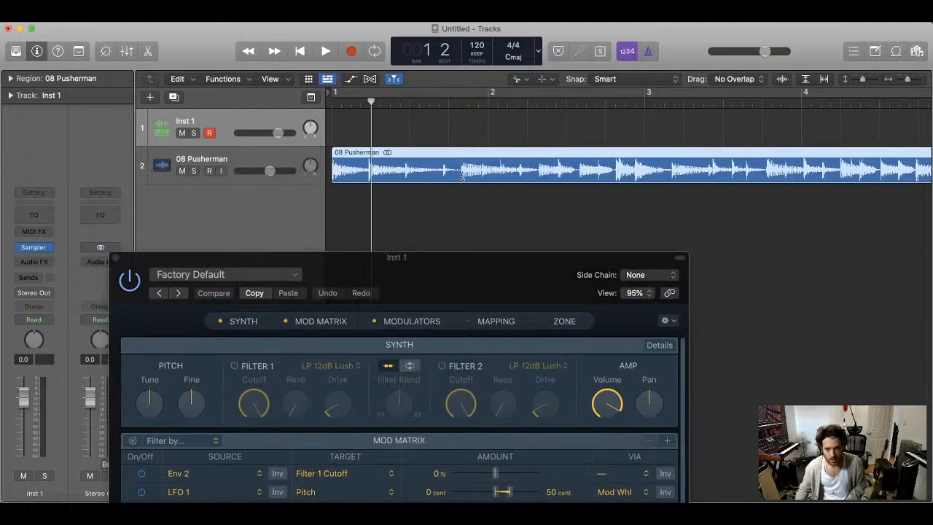
pyautogui.click(409, 207)
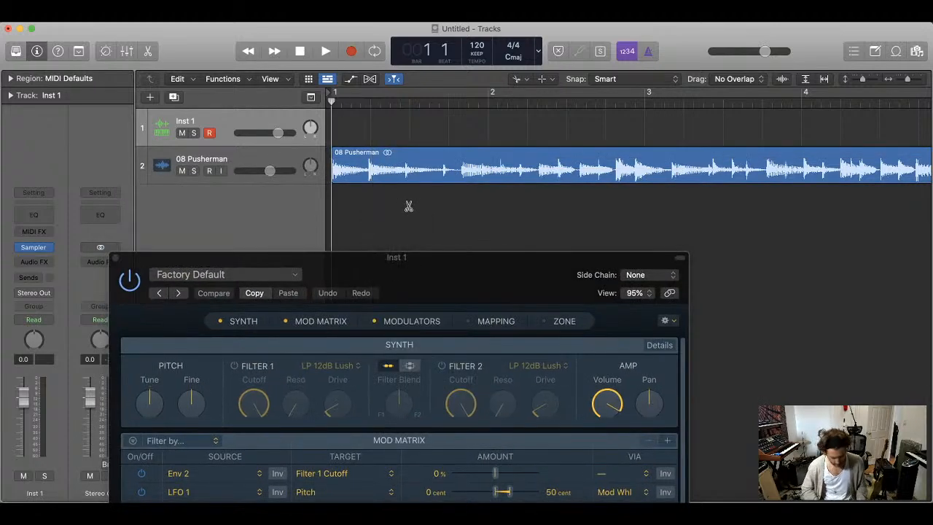
pyautogui.press('space')
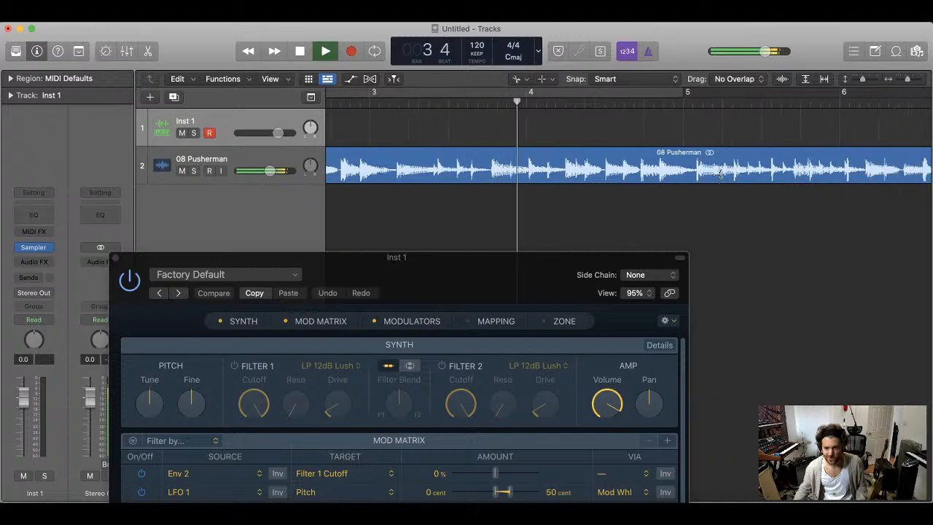
pyautogui.press('space')
pyautogui.click(630, 176)
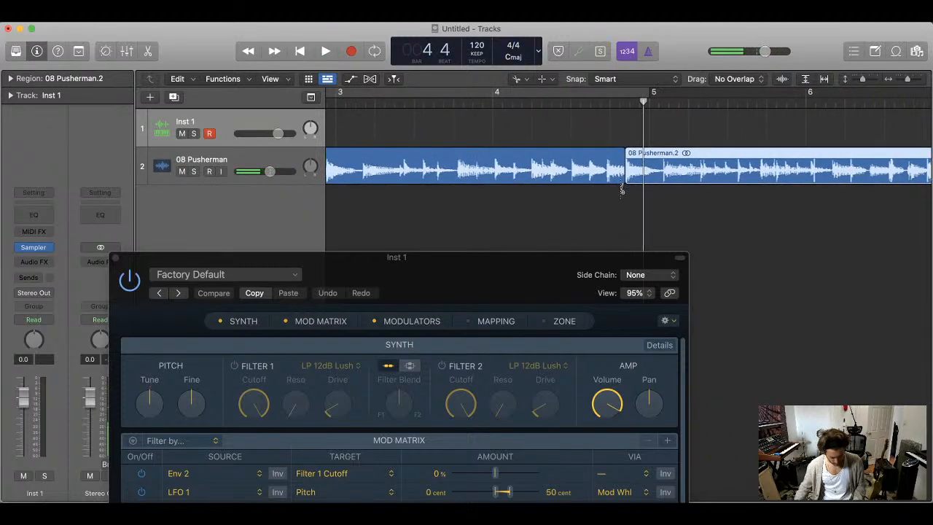
pyautogui.press('t')
pyautogui.click(675, 177)
pyautogui.press('Delete')
pyautogui.hscroll(-5, 612, 172)
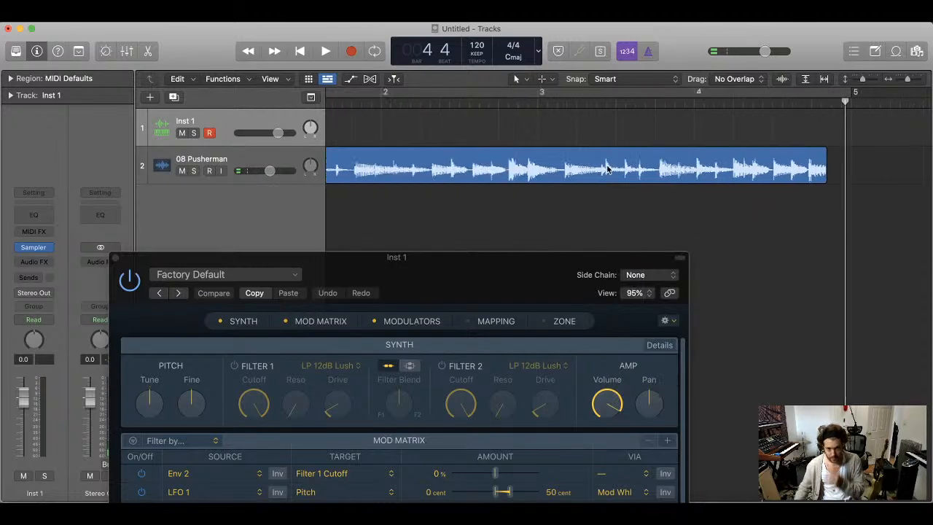
# - Load the shortened Pusherman region into Sampler on C1 and set the zone's sample start to 21486 and end to 40754
pyautogui.moveTo(607, 171); pyautogui.dragTo(437, 316)
pyautogui.moveTo(441, 274); pyautogui.dragTo(570, 117)
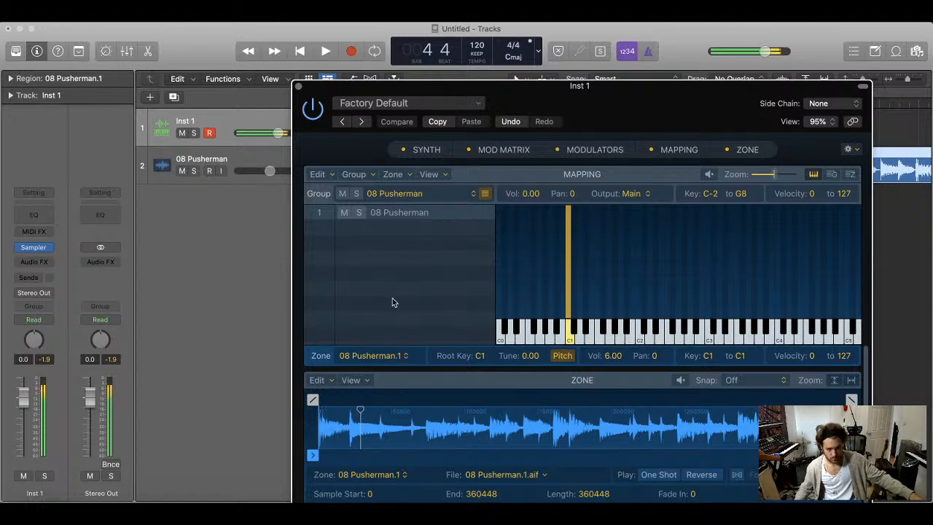
pyautogui.moveTo(312, 399); pyautogui.dragTo(344, 399)
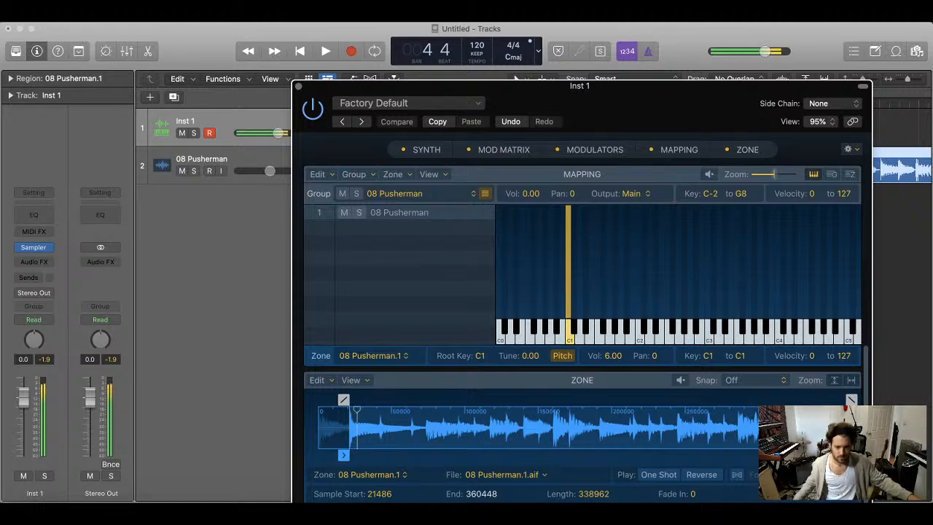
pyautogui.moveTo(853, 424)
pyautogui.mouseDown()
pyautogui.moveTo(366, 426)
pyautogui.moveTo(378, 424)
pyautogui.mouseUp()
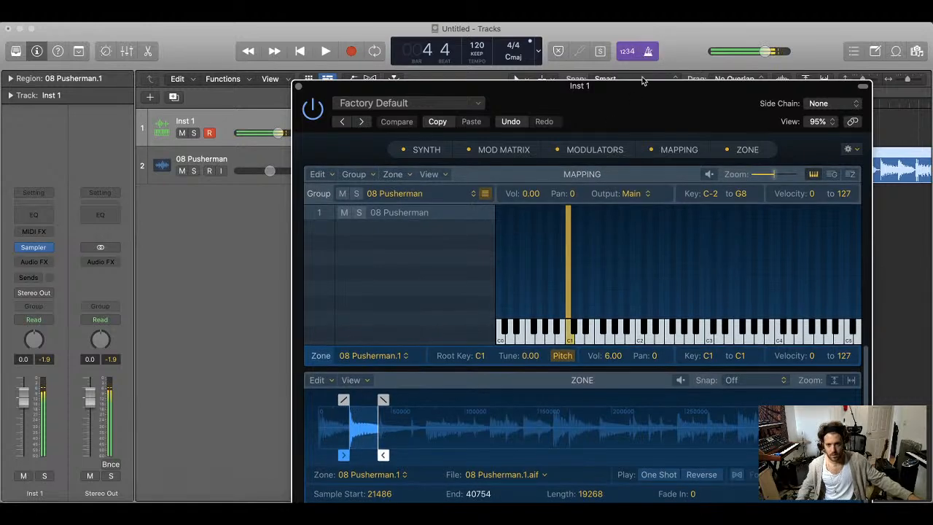
# - Set the project tempo to 102 while playing the sample along with the metronome
pyautogui.moveTo(642, 80); pyautogui.dragTo(642, 230)
pyautogui.press('space')
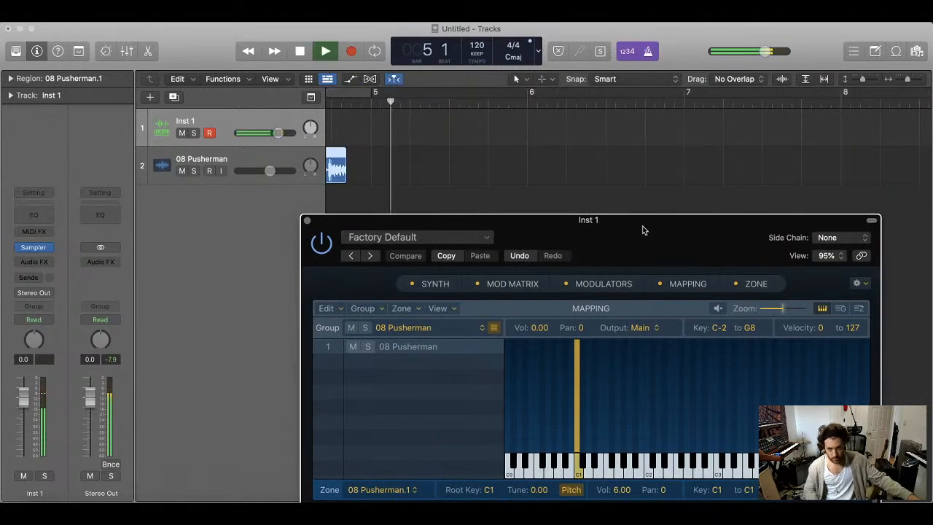
pyautogui.moveTo(477, 46); pyautogui.dragTo(471, 85)
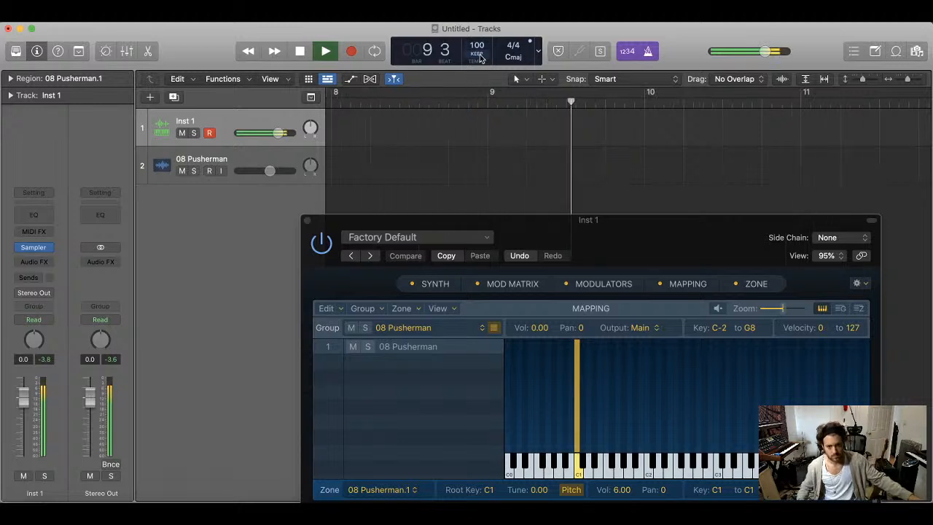
pyautogui.moveTo(479, 58); pyautogui.dragTo(479, 53)
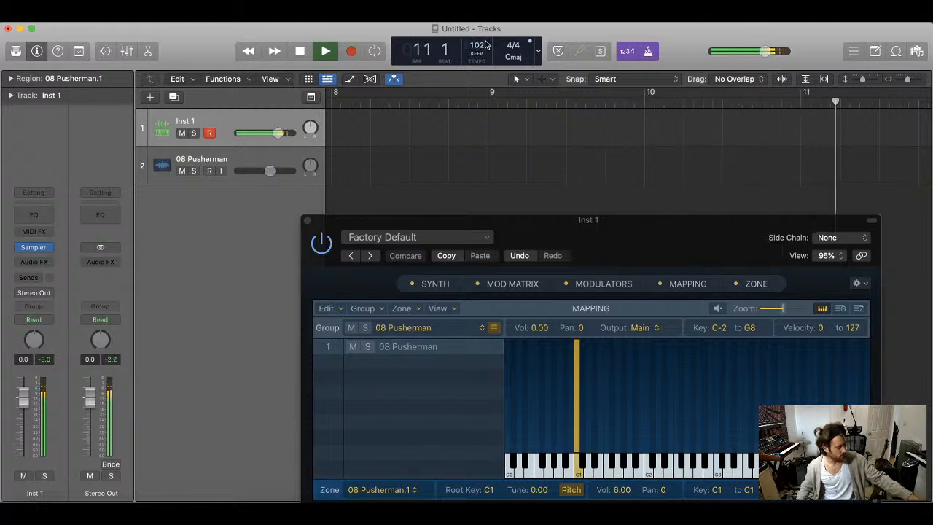
pyautogui.press('space')
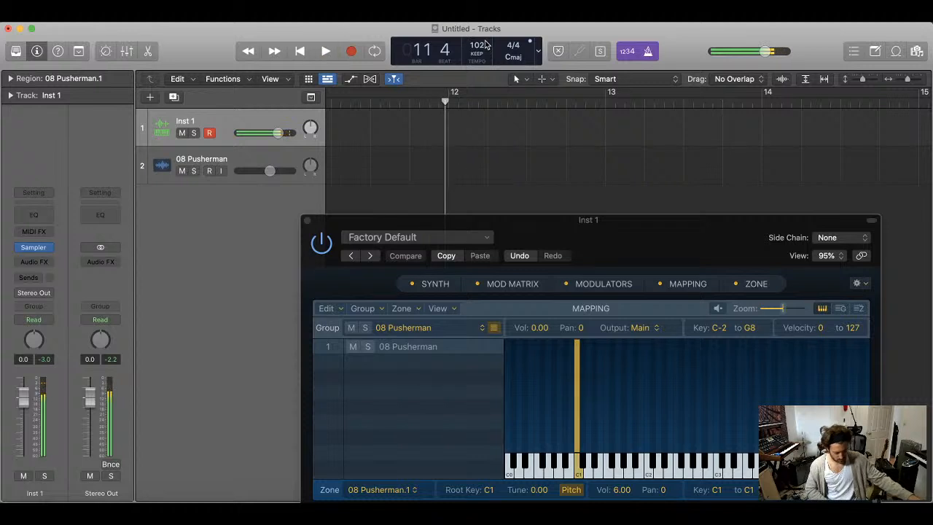
# - Delete the Pusherman audio region and its track, leaving only Inst 1, with the playhead back at bar 1
pyautogui.press('Return')
pyautogui.click(410, 195)
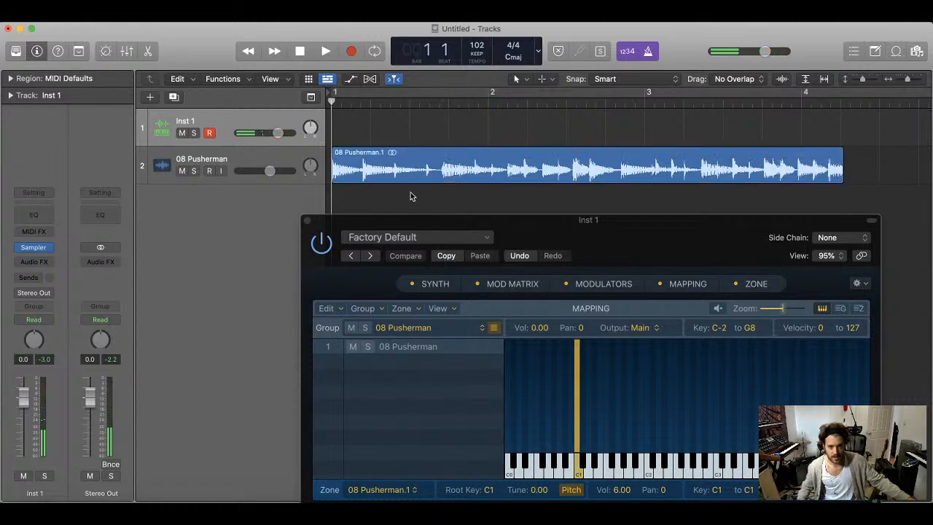
pyautogui.click(412, 170)
pyautogui.press('Delete')
pyautogui.click(222, 164)
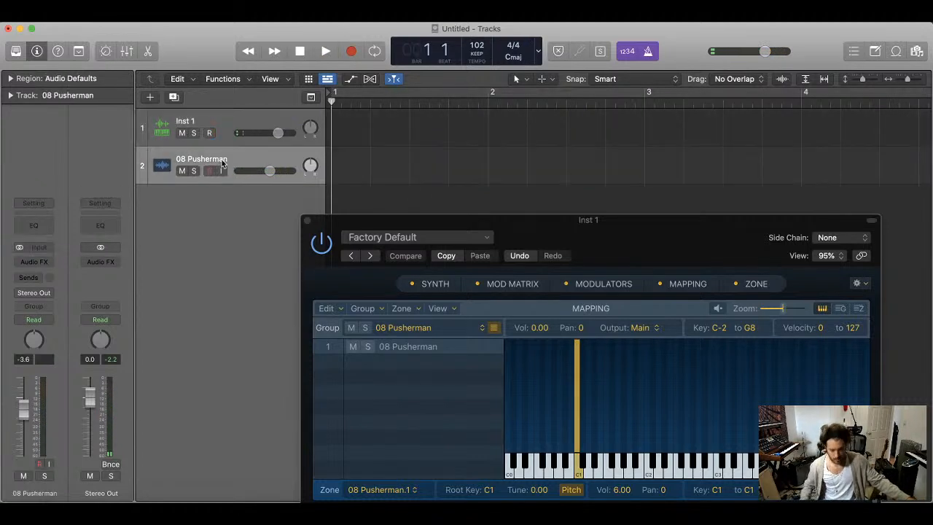
pyautogui.press('super+BackSpace')
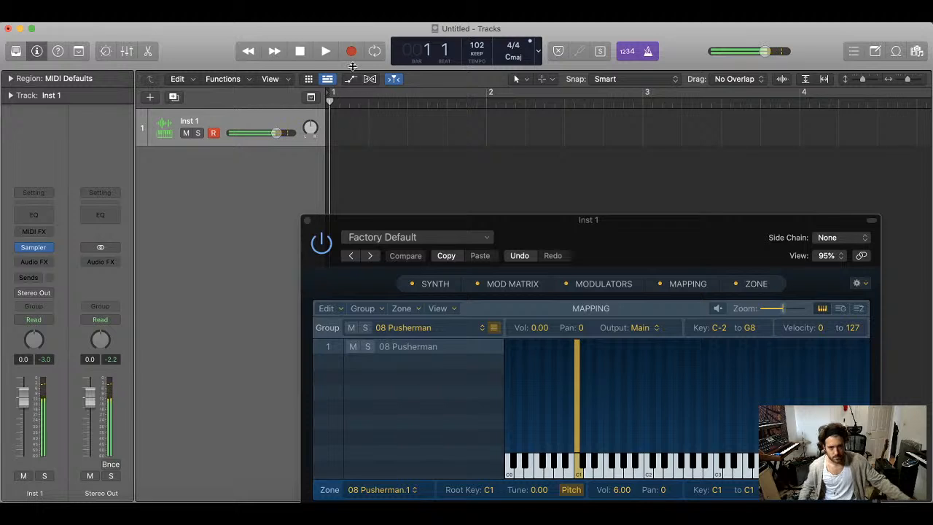
# - Record a one-bar pattern of four C1 hits on Inst 1, open it in the Piano Roll, and close the Sampler window
pyautogui.press('r')
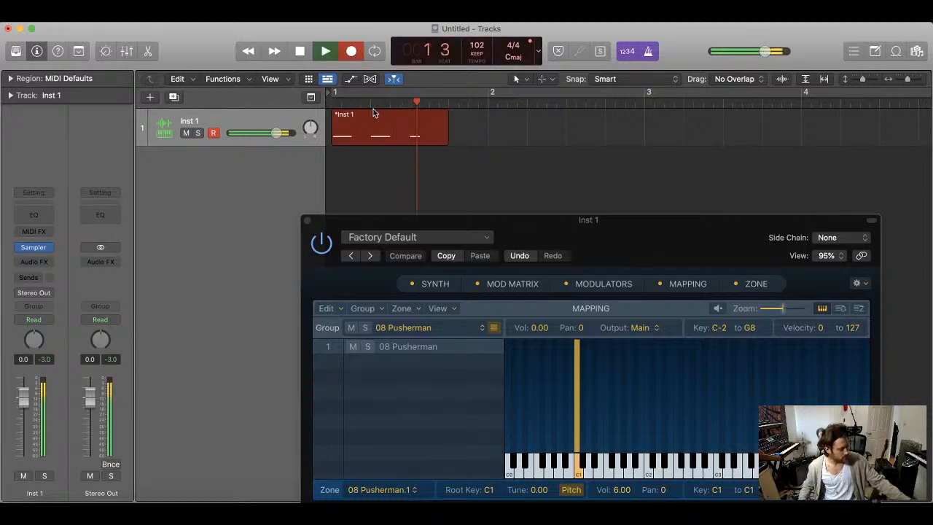
pyautogui.press('space')
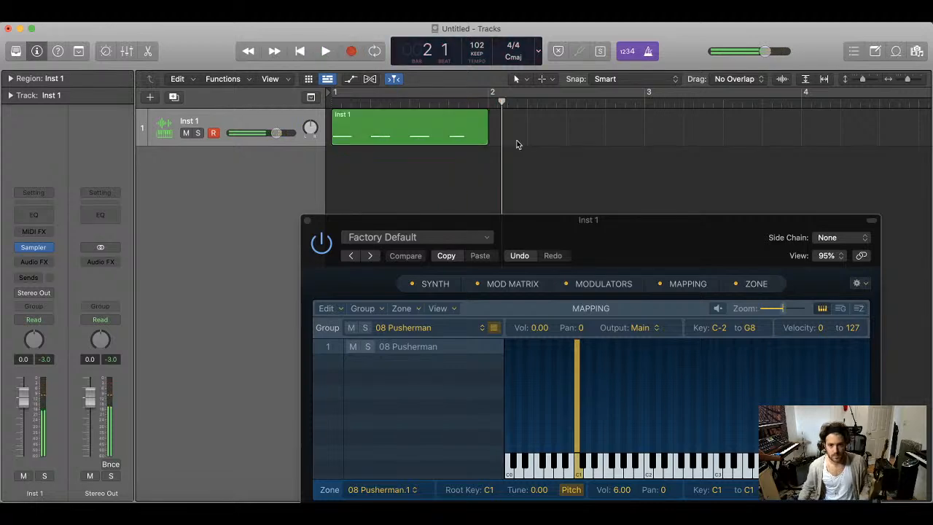
pyautogui.doubleClick(468, 139)
pyautogui.click(308, 220)
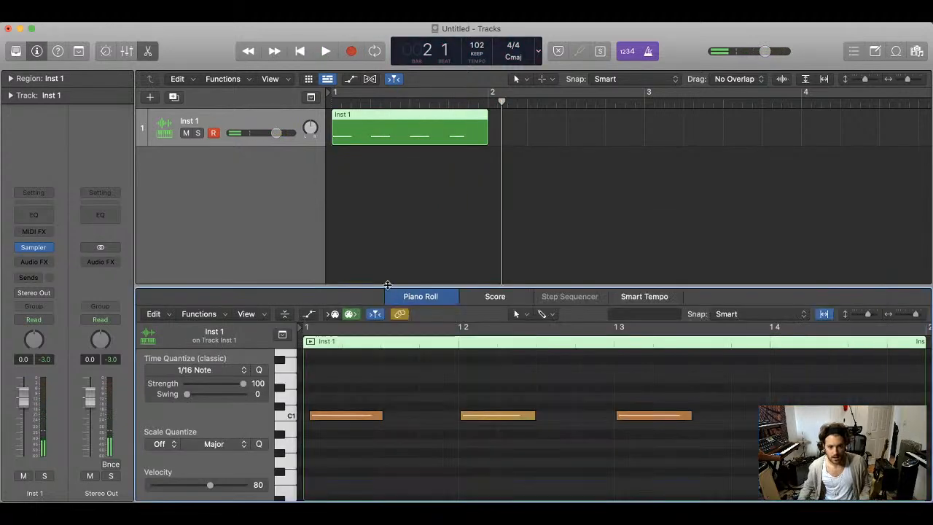
# - Enlarge the Piano Roll and shift the first three C1 notes earlier so they start on beats 1, 2 and 3
pyautogui.moveTo(387, 284); pyautogui.dragTo(387, 212)
pyautogui.moveTo(665, 321); pyautogui.dragTo(314, 370)
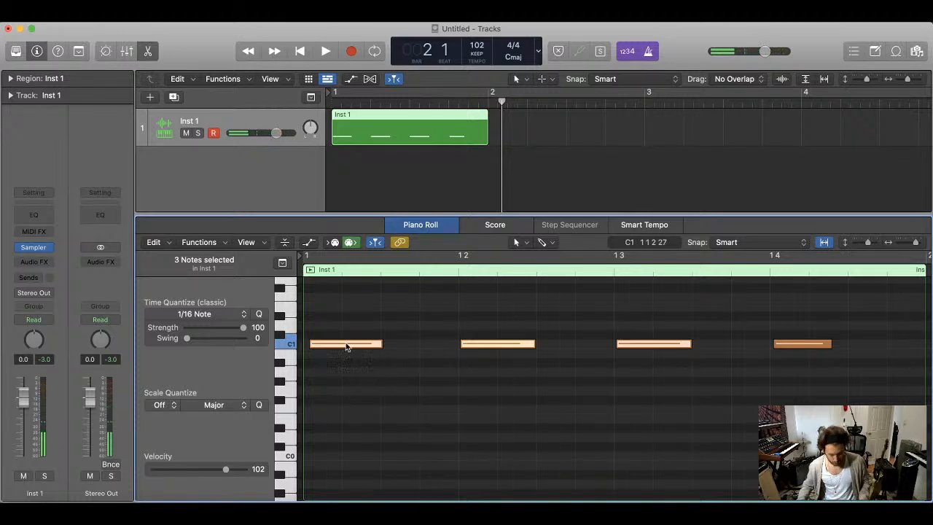
pyautogui.moveTo(347, 347); pyautogui.dragTo(341, 347)
pyautogui.click(785, 329)
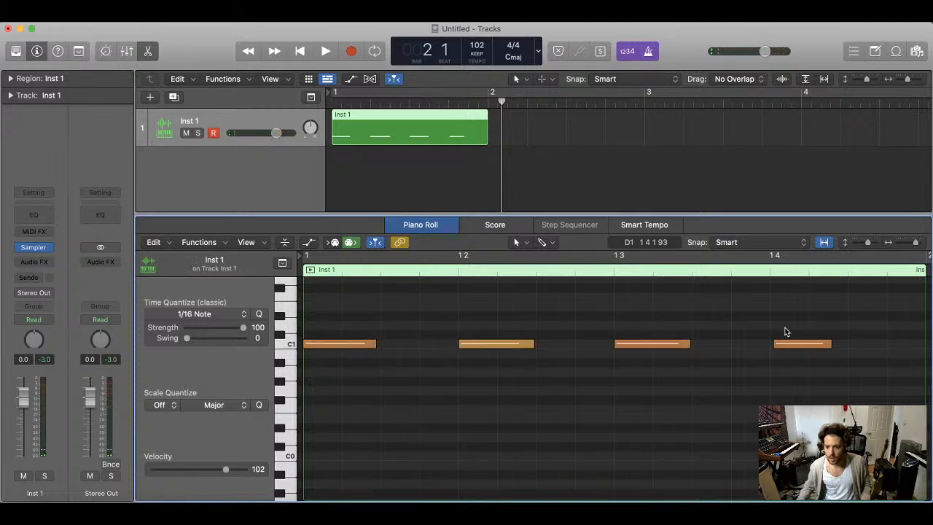
# - Replace the late fourth C1 note with a copy of the second note placed exactly on beat 4
pyautogui.click(787, 346)
pyautogui.press('Delete')
pyautogui.click(639, 346)
pyautogui.click(492, 344)
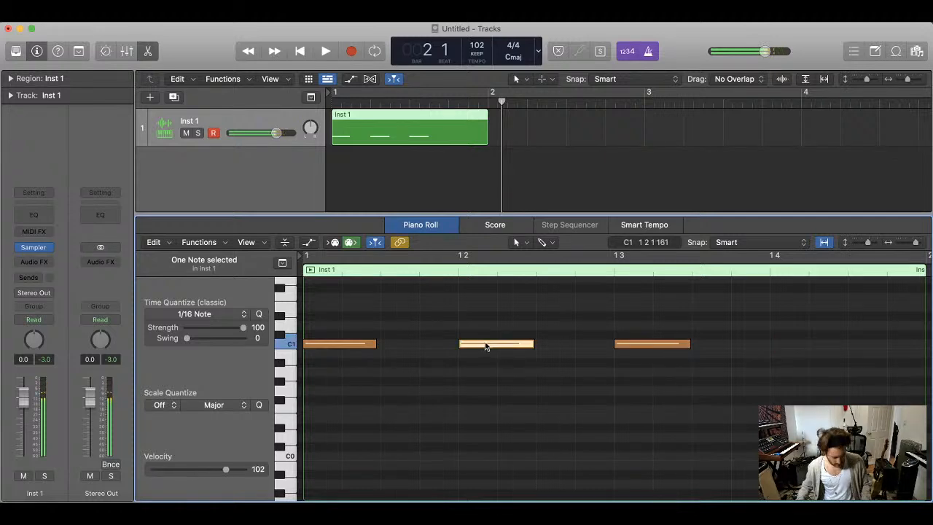
pyautogui.press('super+z')
# - Play the corrected one-bar pattern from the beginning to check its timing
pyautogui.press('Return')
pyautogui.press('space')
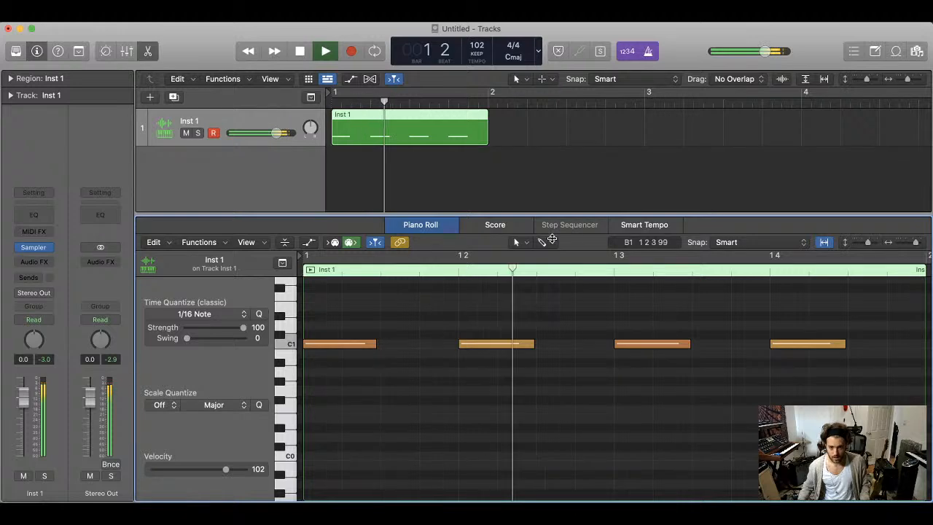
pyautogui.press('space')
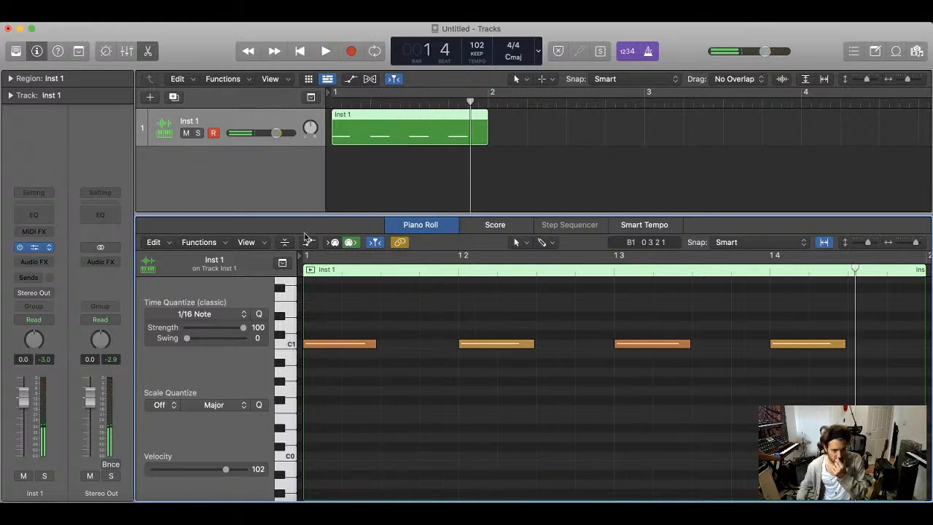
# - Copy the 08 Pusherman group from the mapping in Inst 1's Sampler and close the Sampler window
pyautogui.moveTo(518, 234); pyautogui.dragTo(589, 127)
pyautogui.click(474, 262)
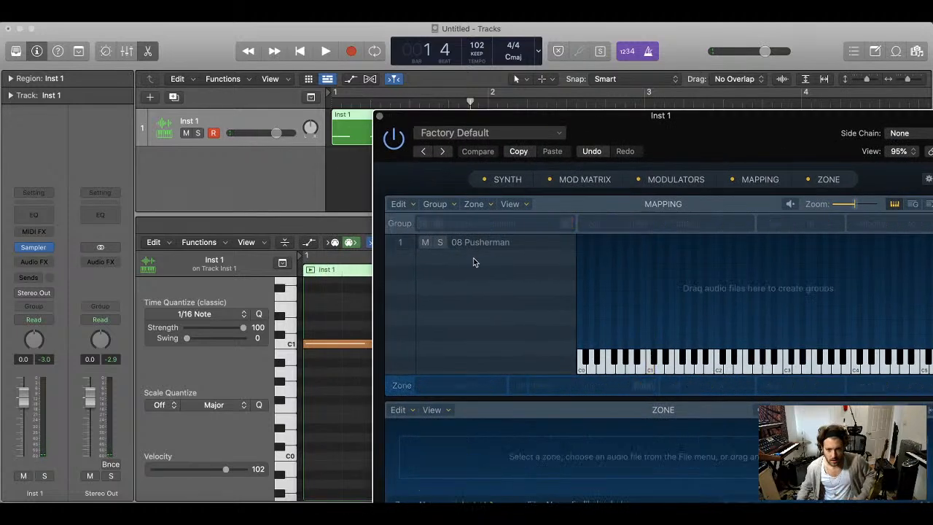
pyautogui.click(483, 246)
pyautogui.moveTo(481, 243); pyautogui.dragTo(518, 258)
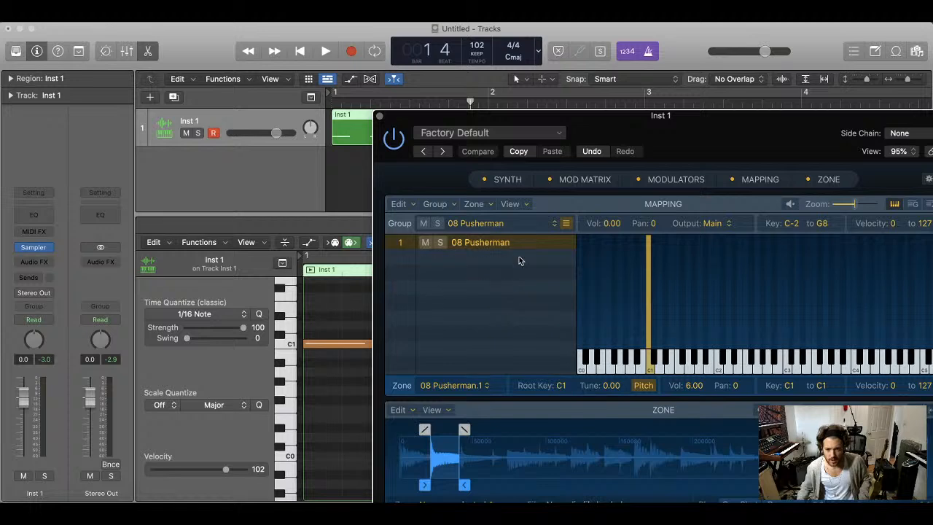
pyautogui.click(566, 225)
pyautogui.click(567, 225)
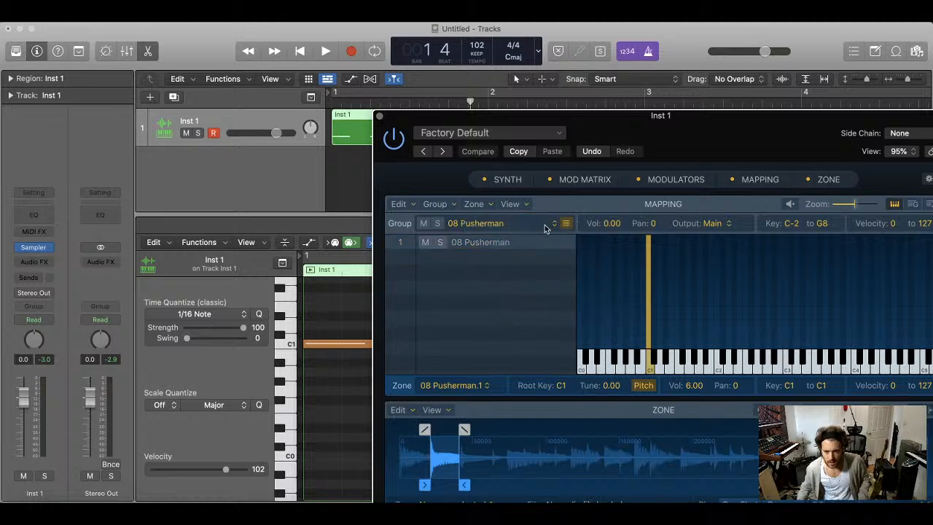
pyautogui.click(548, 228)
pyautogui.click(499, 255)
pyautogui.click(492, 265)
pyautogui.click(492, 244)
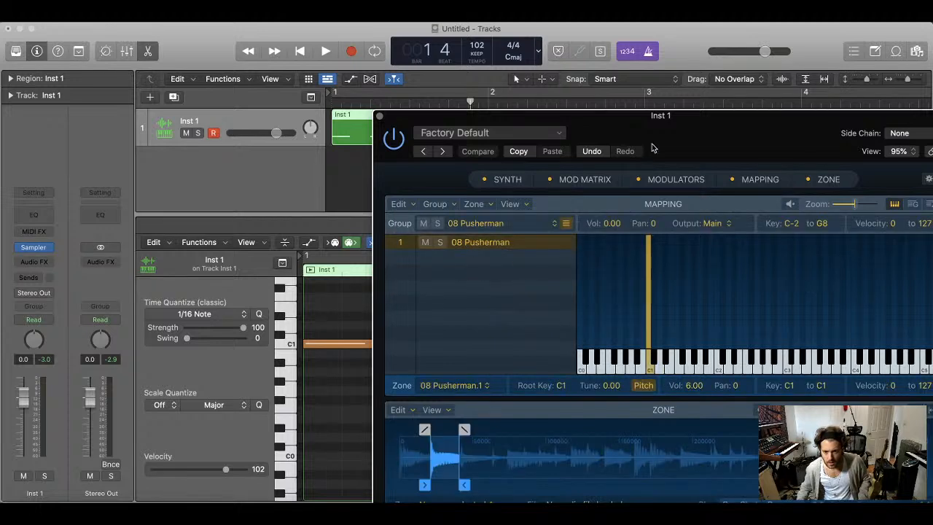
pyautogui.moveTo(679, 145); pyautogui.dragTo(616, 83)
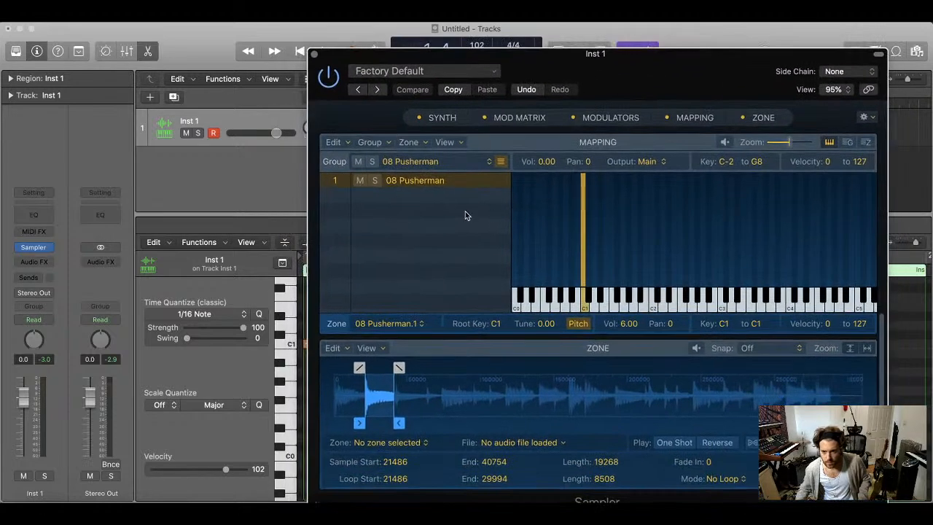
pyautogui.click(314, 56)
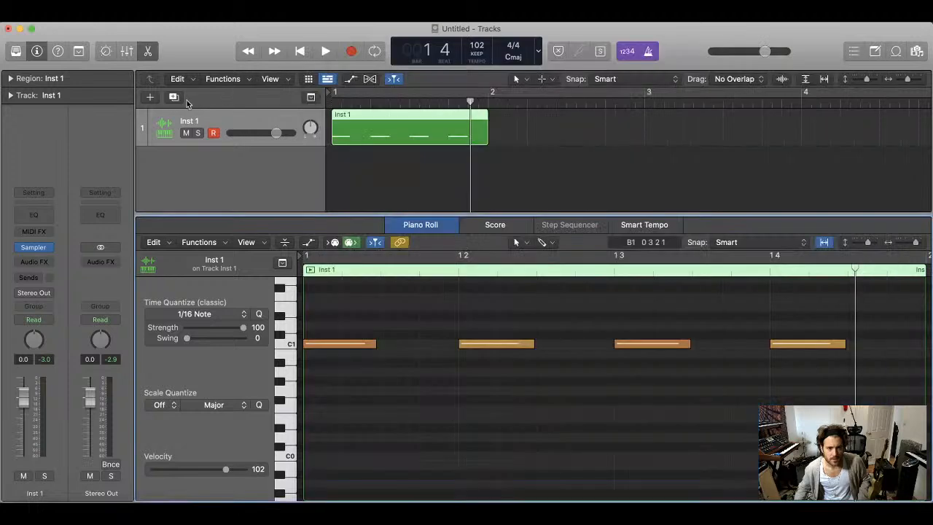
# - Create a second Sampler track, Inst 2, and paste the 08 Pusherman group into its mapping on C1
pyautogui.click(173, 97)
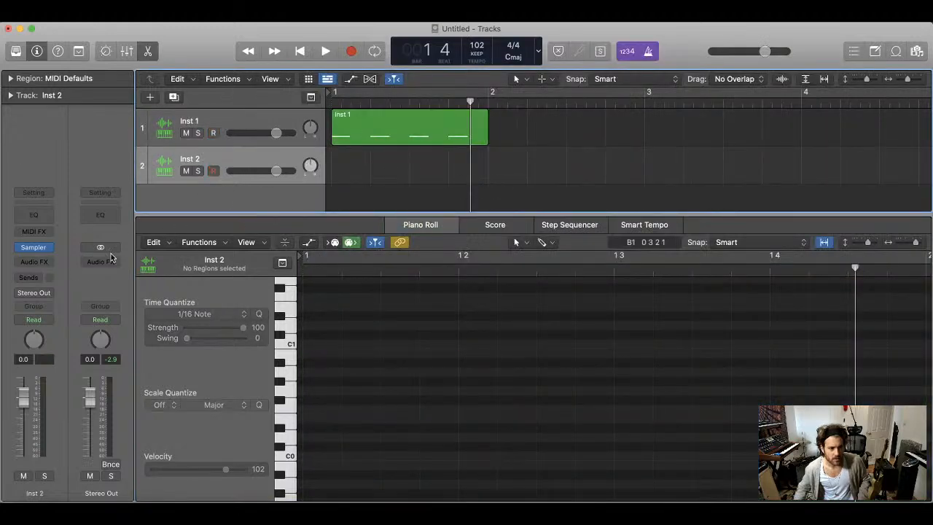
pyautogui.click(37, 249)
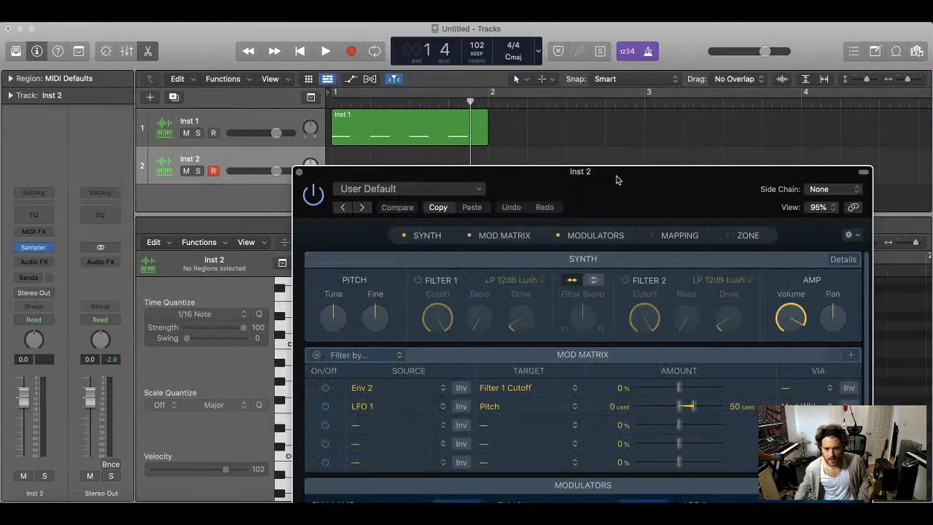
pyautogui.moveTo(599, 207); pyautogui.dragTo(578, 88)
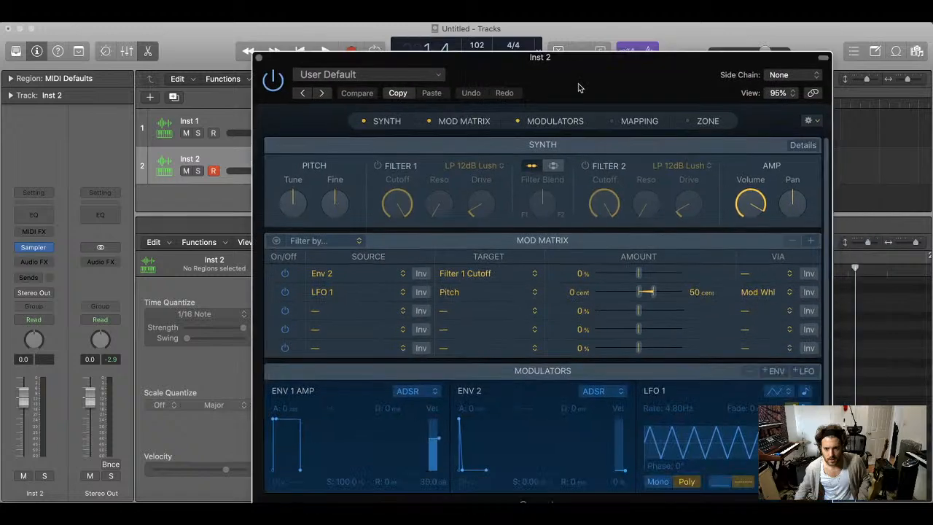
pyautogui.click(645, 121)
pyautogui.click(691, 117)
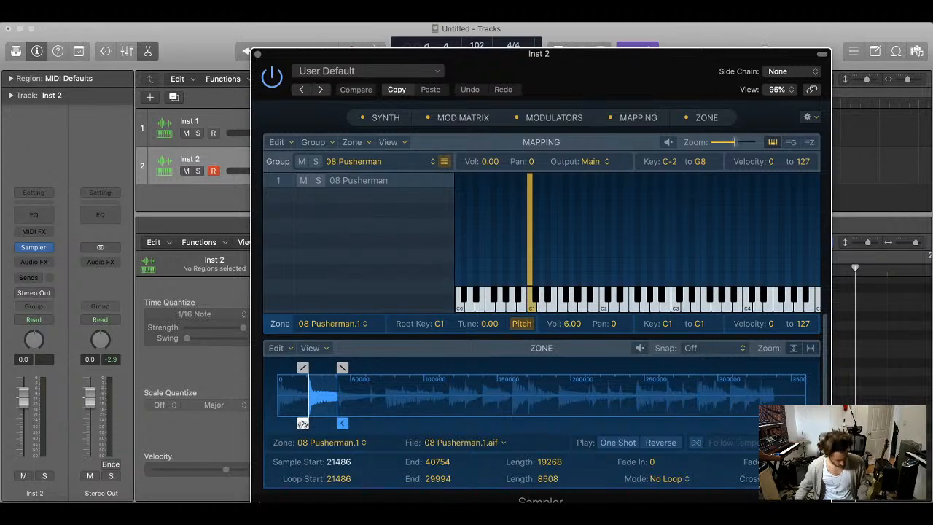
# - Set the Inst 2 zone's sample start to 0 and end to 19993, and turn on One Shot playback
pyautogui.moveTo(303, 423); pyautogui.dragTo(252, 418)
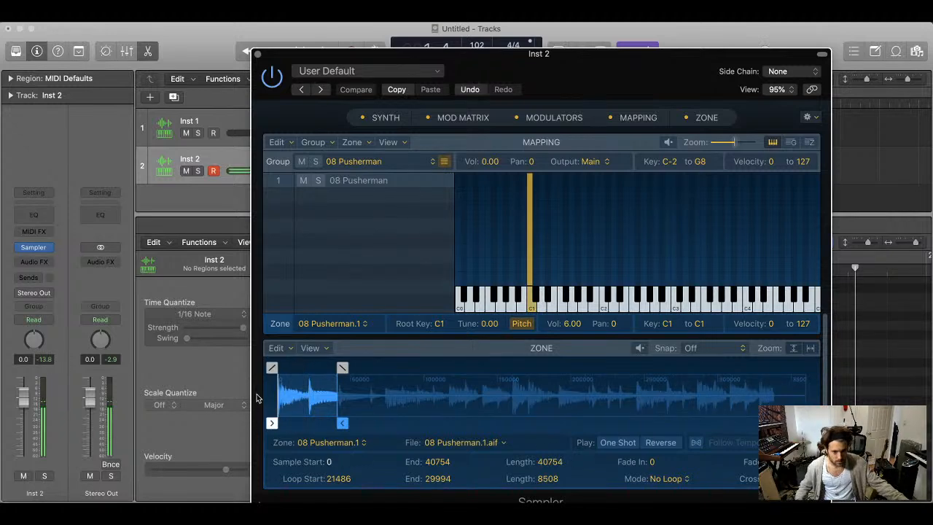
pyautogui.click(344, 423)
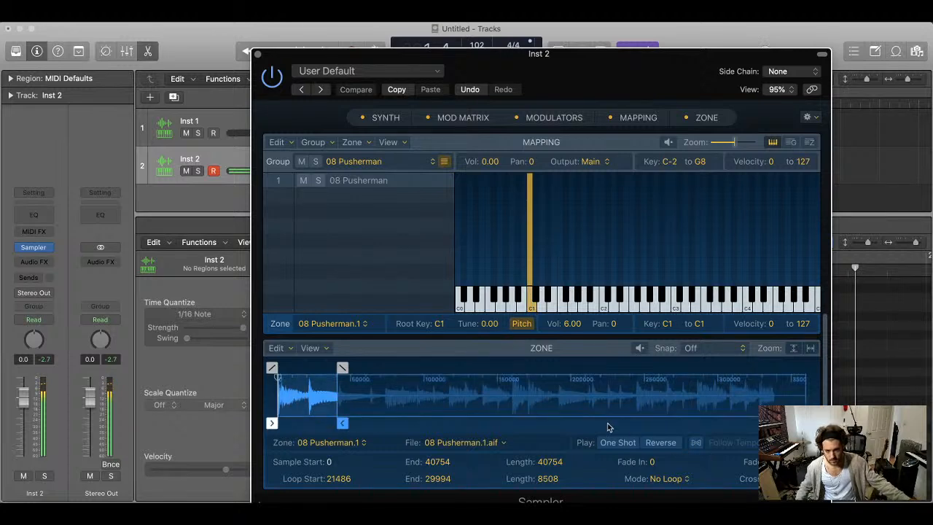
pyautogui.click(695, 442)
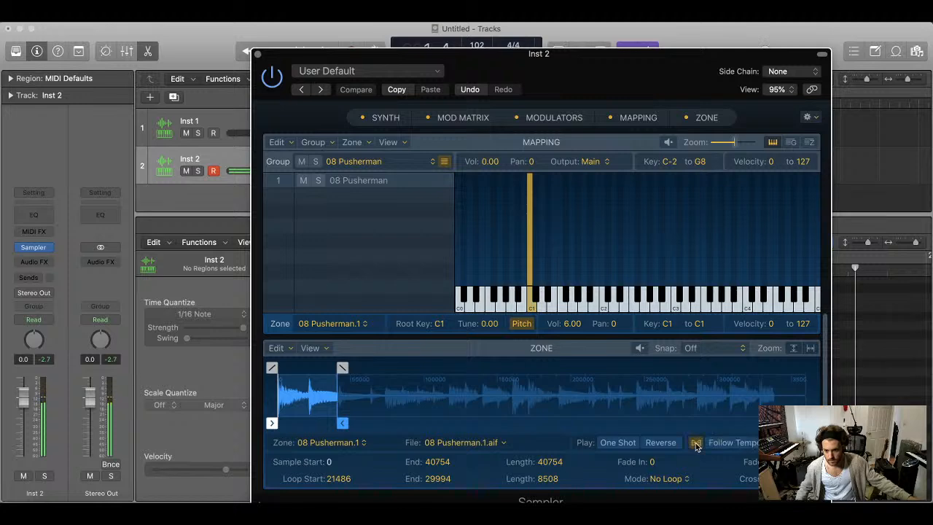
pyautogui.click(696, 443)
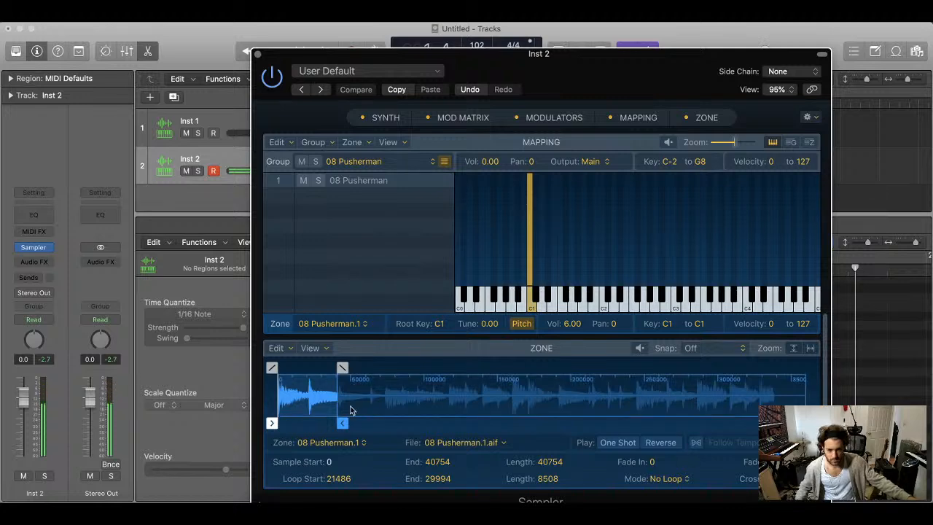
pyautogui.moveTo(343, 423); pyautogui.dragTo(313, 424)
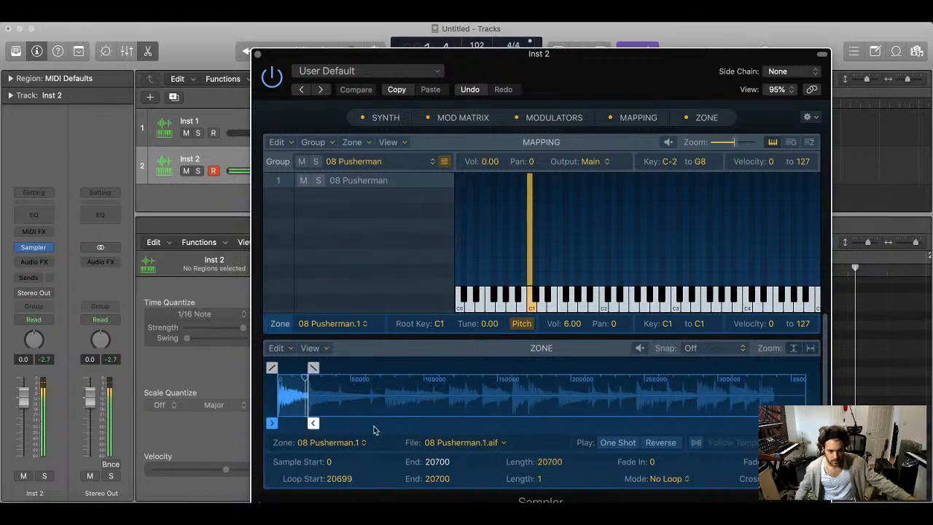
pyautogui.moveTo(312, 423); pyautogui.dragTo(312, 423)
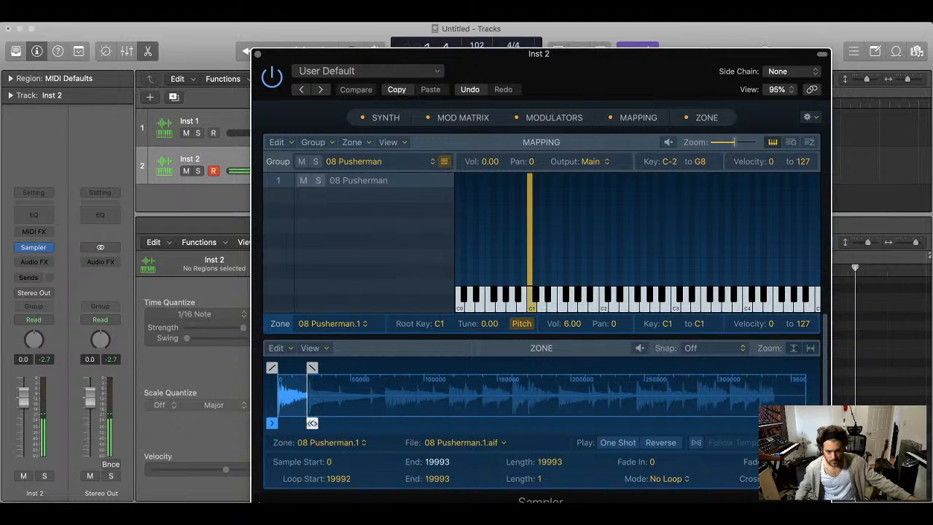
pyautogui.click(628, 445)
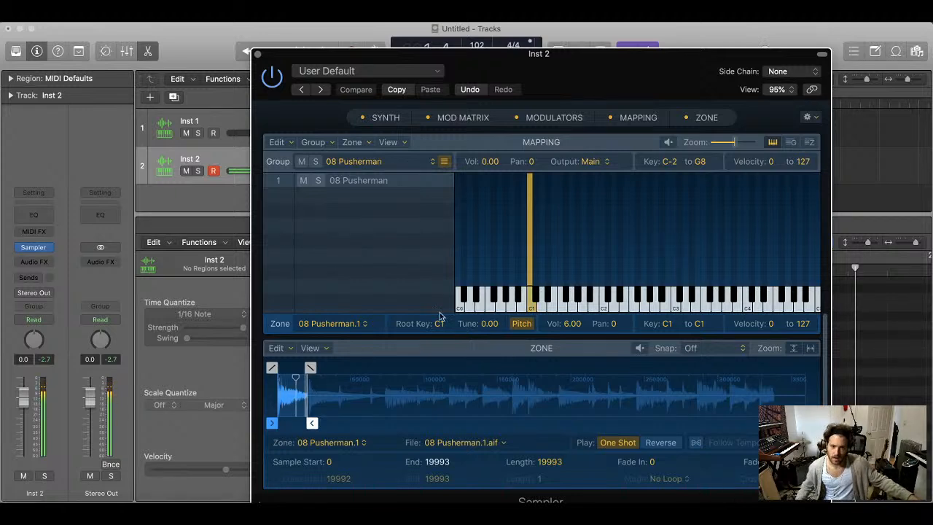
# - Close the Inst 2 Sampler window and briefly play the project with the Inst 1 track selected
pyautogui.click(225, 118)
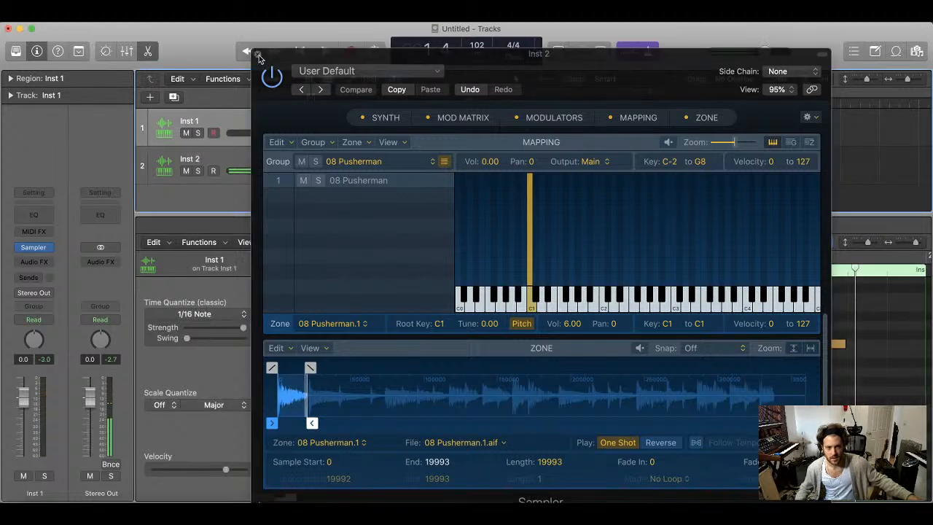
pyautogui.click(258, 54)
pyautogui.click(520, 142)
pyautogui.press('space')
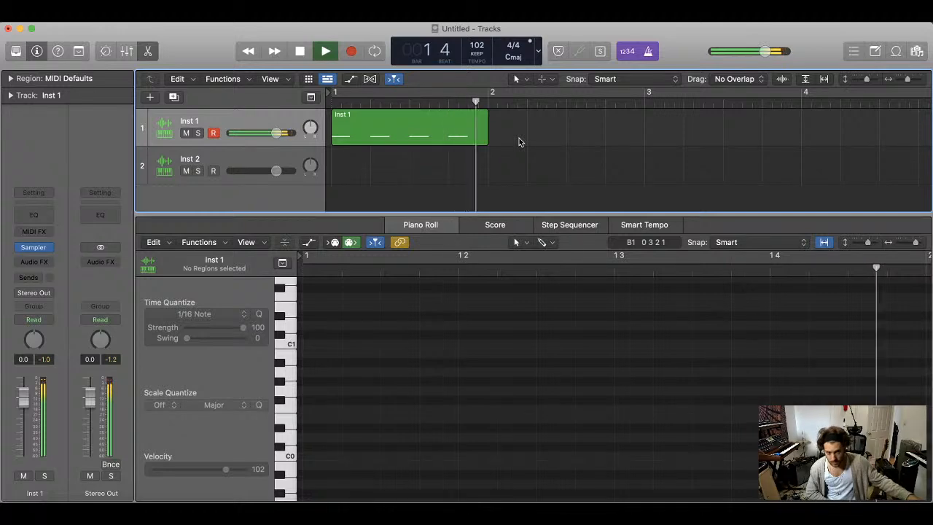
pyautogui.press('space')
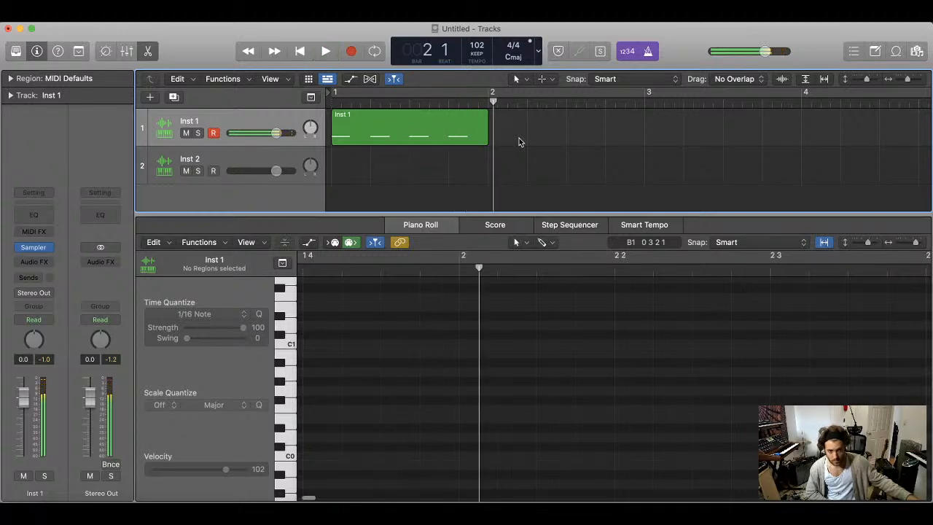
# - Select Inst 2 and audition its sample live over repeated playback of the Inst 1 pattern from bar 1
pyautogui.click(222, 162)
pyautogui.press('Return')
pyautogui.press('space')
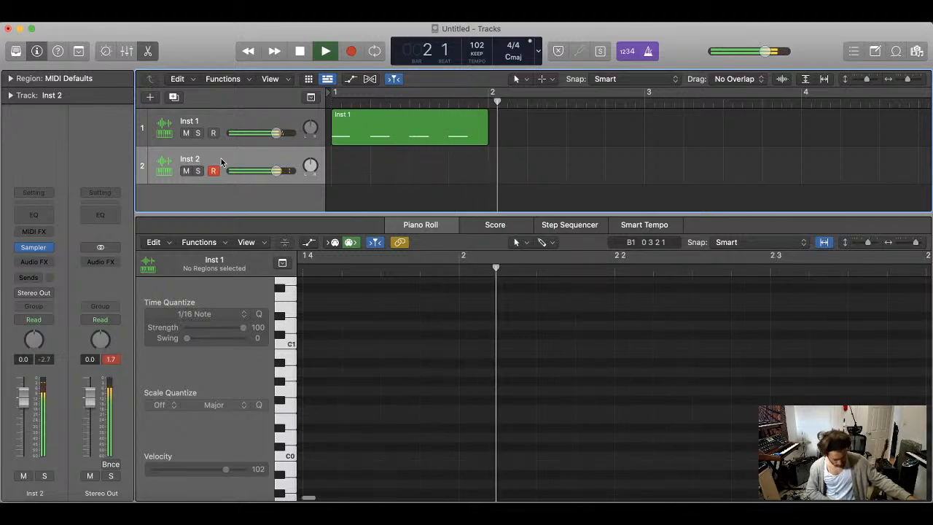
pyautogui.press('space')
pyautogui.press('Return')
pyautogui.press('space')
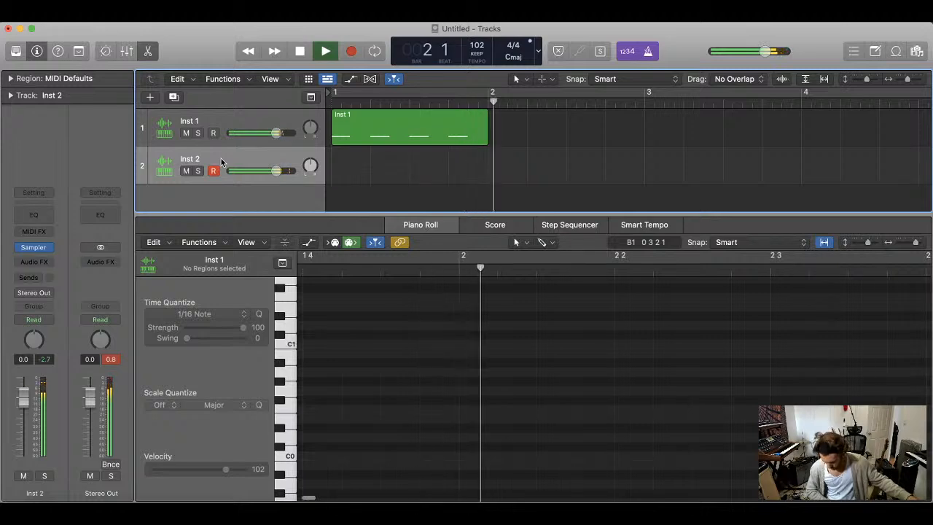
pyautogui.press('Return')
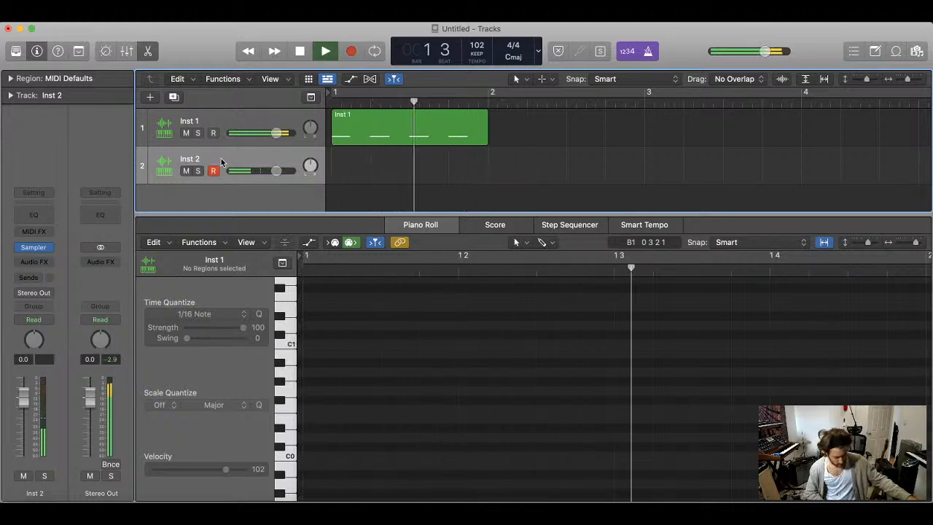
pyautogui.scroll(-1, 221, 158)
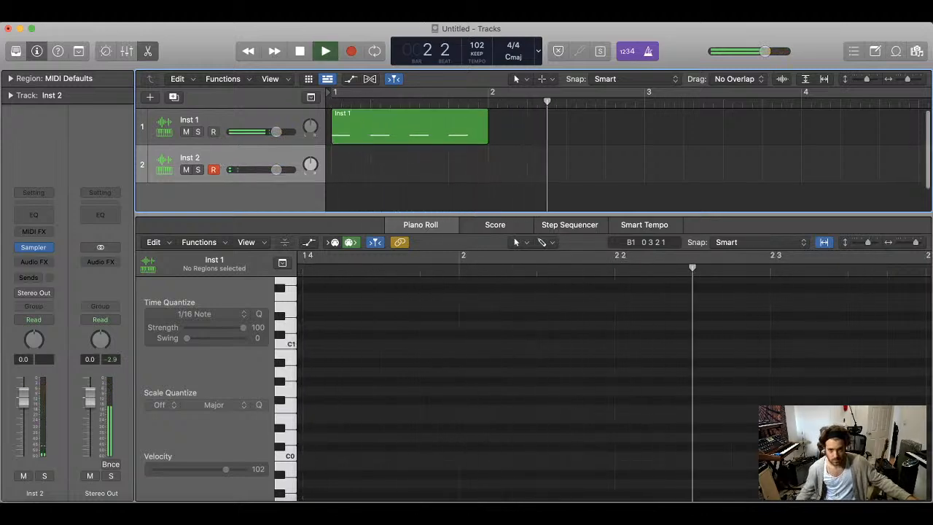
# - Stop playback, loop the Inst 1 region up to bar 3 and return the playhead to bar 1
pyautogui.press('space')
pyautogui.moveTo(489, 115); pyautogui.dragTo(645, 122)
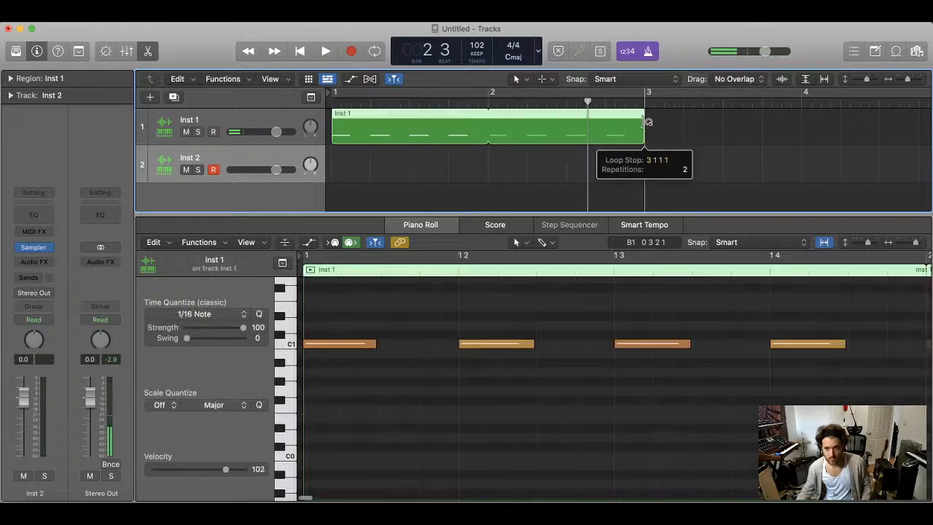
pyautogui.press('Return')
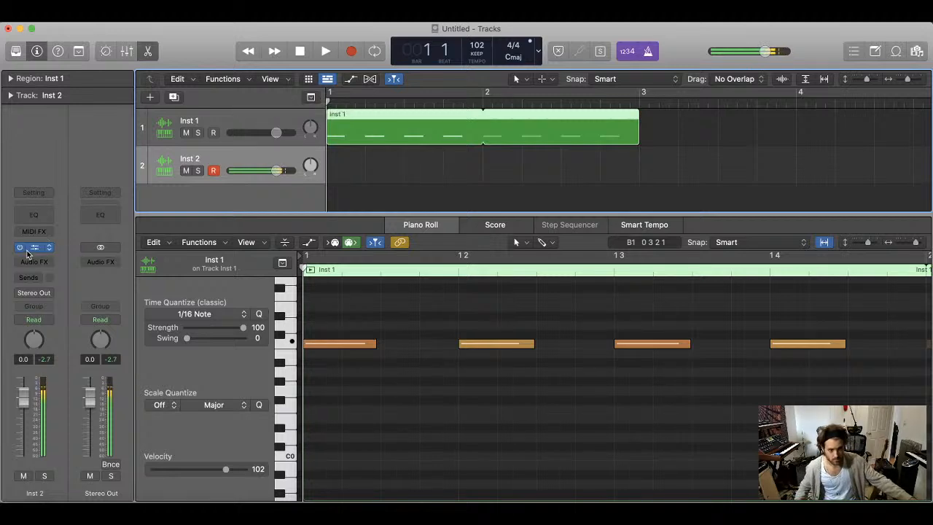
# - Extend the 08 Pusherman.1 zone in Inst 2's Sampler to keys C1 to C#3 with root key C2, and close the window
pyautogui.click(34, 251)
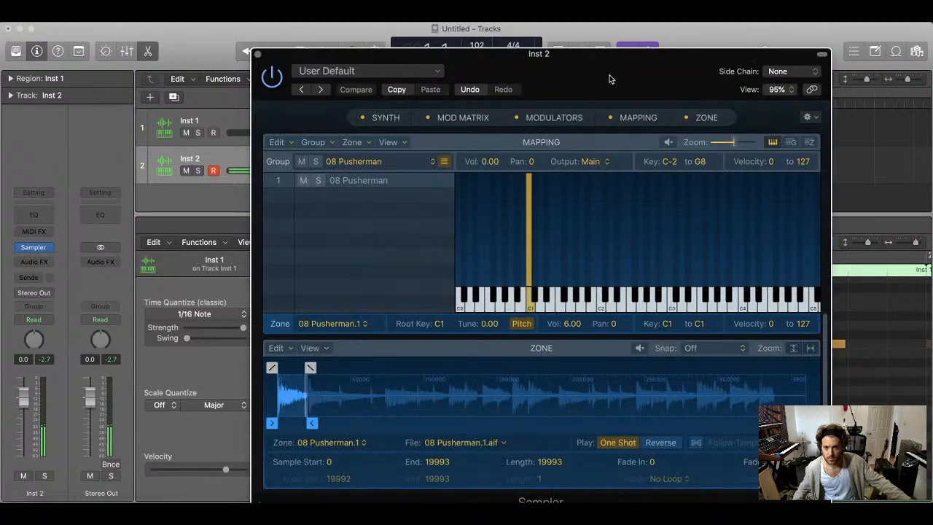
pyautogui.moveTo(611, 79); pyautogui.dragTo(594, 54)
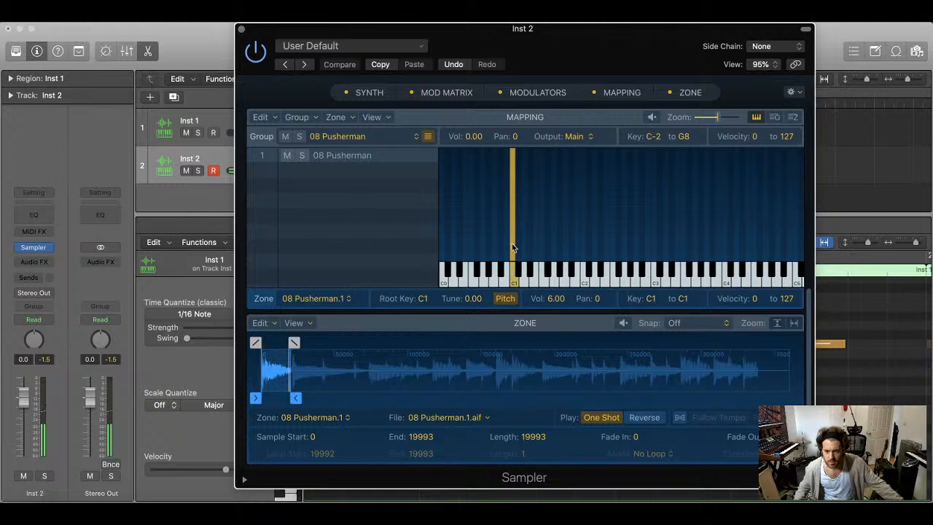
pyautogui.moveTo(508, 246); pyautogui.dragTo(437, 254)
pyautogui.moveTo(513, 256); pyautogui.dragTo(591, 255)
pyautogui.moveTo(521, 229); pyautogui.dragTo(609, 227)
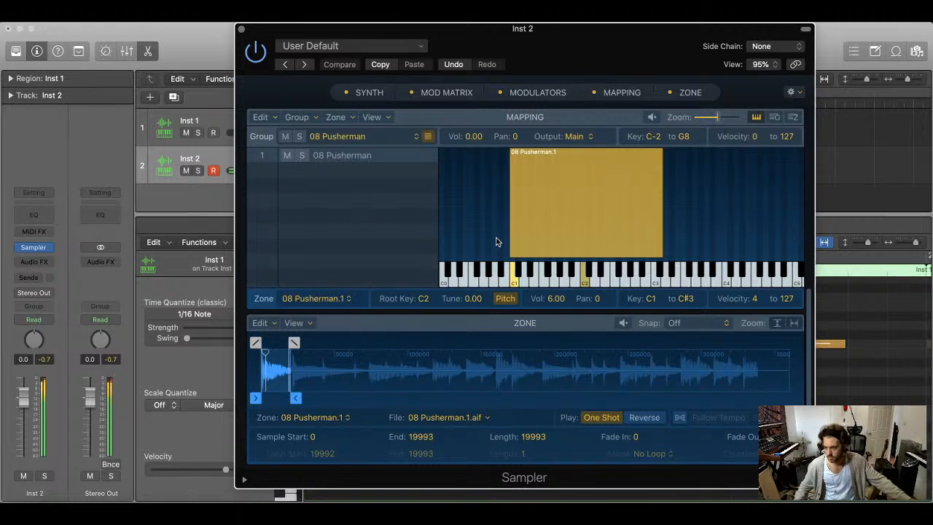
pyautogui.click(243, 30)
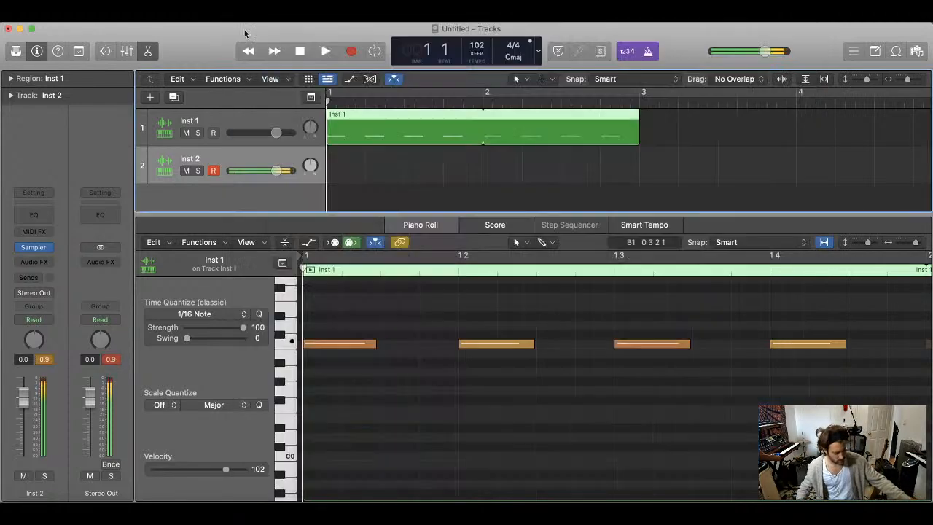
# - Cycle playback over bars 1 to 3 and capture the live performance on Inst 2 as a MIDI region
pyautogui.click(449, 204)
pyautogui.press('space')
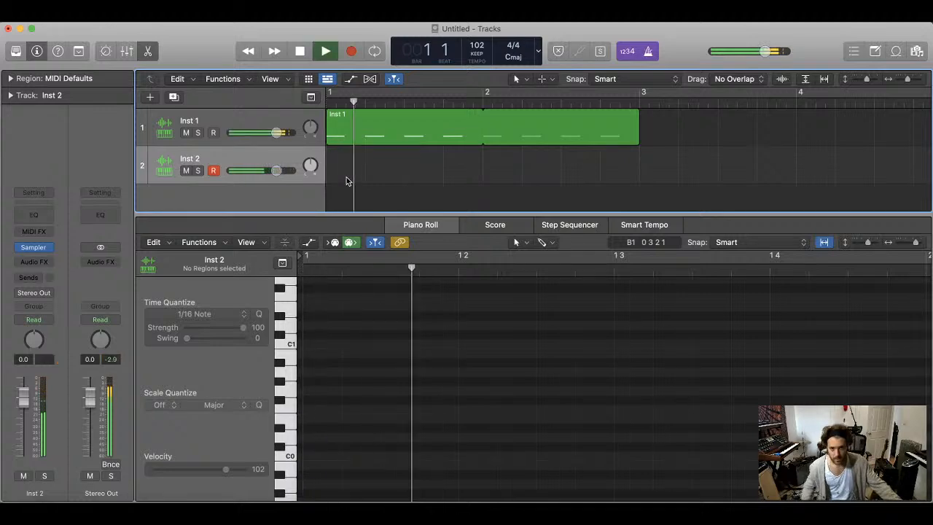
pyautogui.press('c')
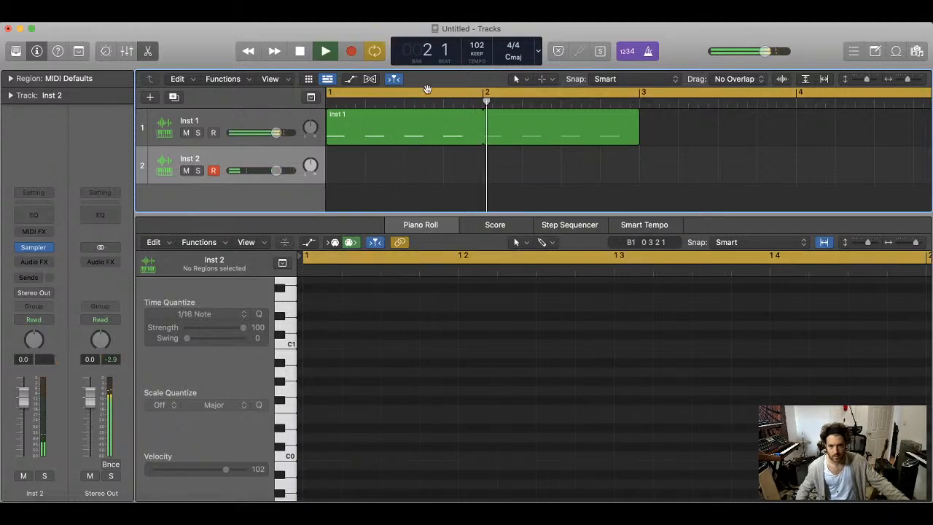
pyautogui.moveTo(427, 89); pyautogui.dragTo(635, 111)
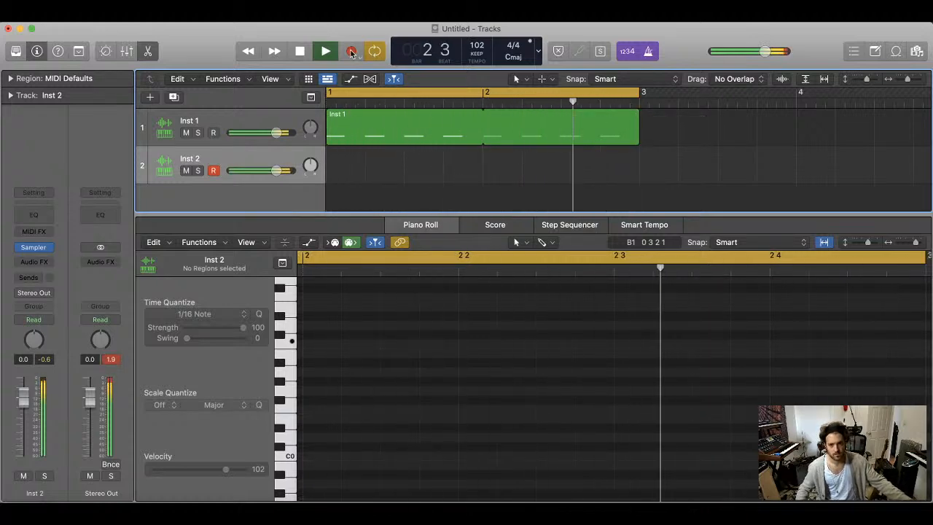
pyautogui.hotkey('shift', 'r')
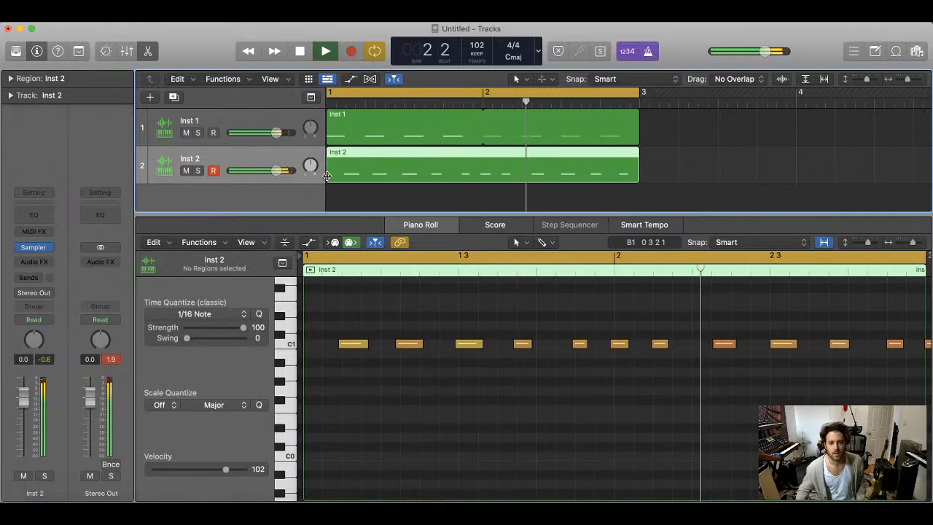
# - Try trimming the Inst 2 region's start to bar 2, undo it, and quantize the second-bar notes to 1/16
pyautogui.moveTo(326, 175); pyautogui.dragTo(492, 177)
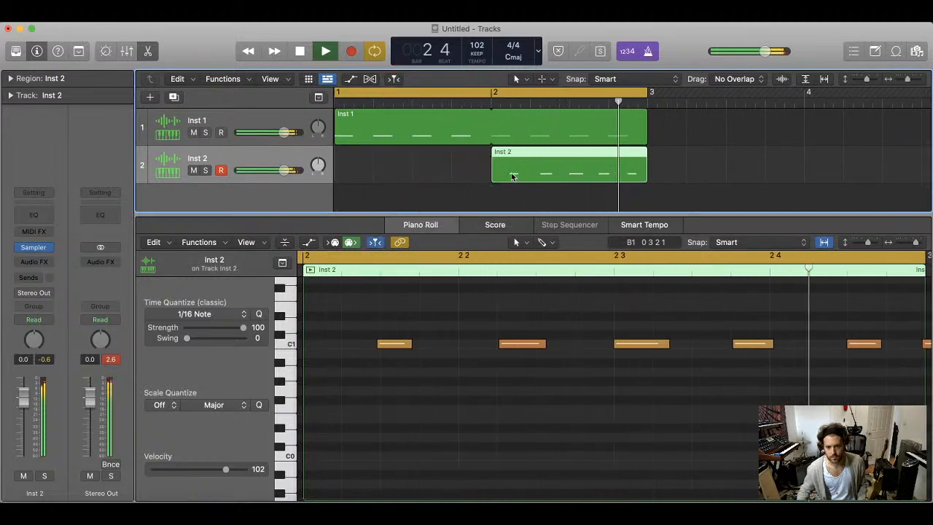
pyautogui.press('super+z')
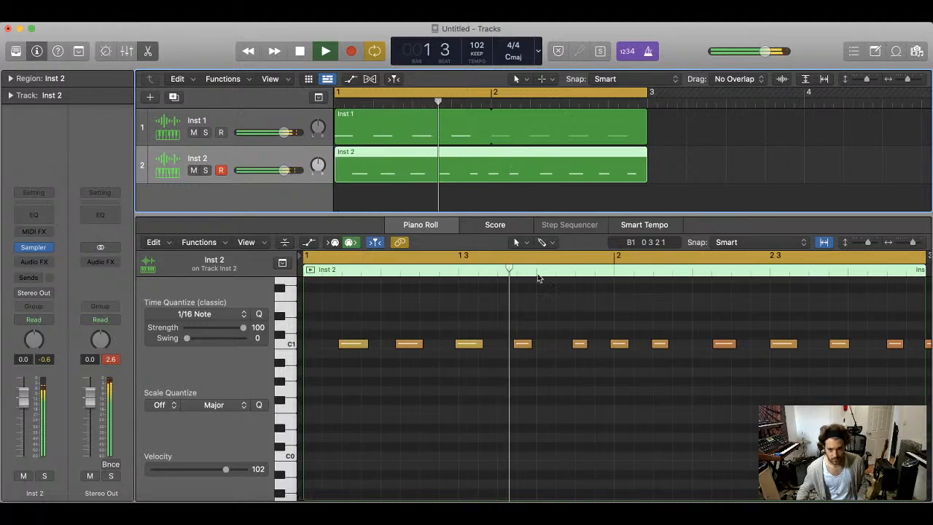
pyautogui.press('space')
pyautogui.moveTo(614, 333); pyautogui.dragTo(920, 351)
pyautogui.press('q')
pyautogui.hscroll(-5, 577, 333)
pyautogui.press('space')
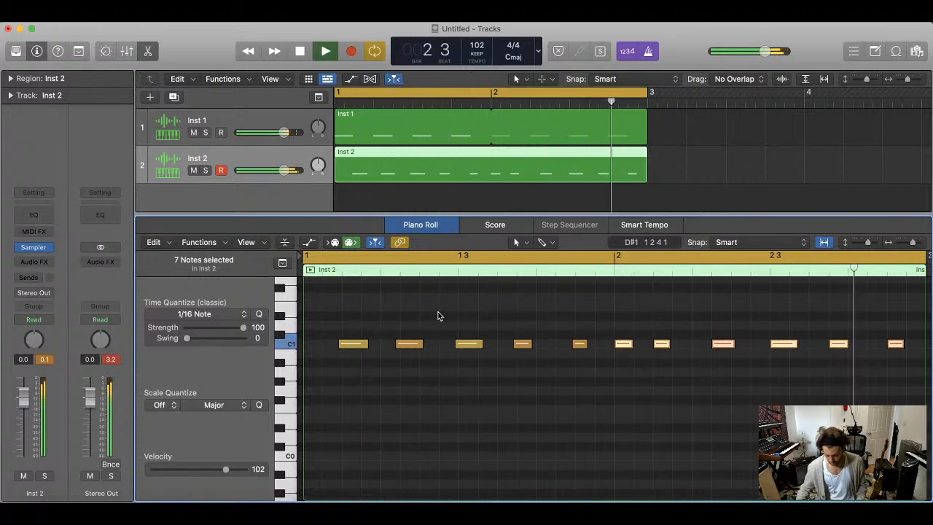
# - Delete the first-bar notes from the Inst 2 region
pyautogui.press('super+Left')
pyautogui.moveTo(451, 329); pyautogui.dragTo(324, 355)
pyautogui.press('Delete')
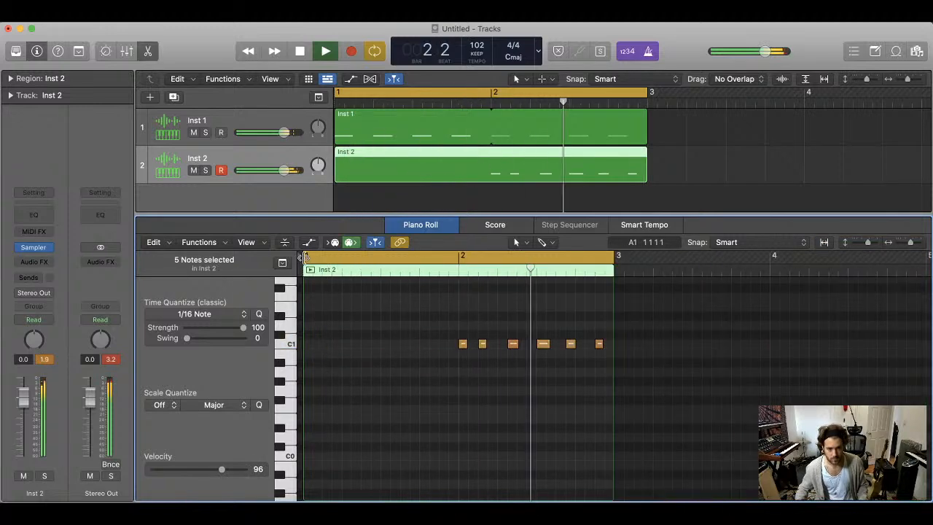
# - Trim the Inst 2 region to its second bar, move it to bar 1 and loop it up to bar 3
pyautogui.moveTo(303, 258); pyautogui.dragTo(307, 258)
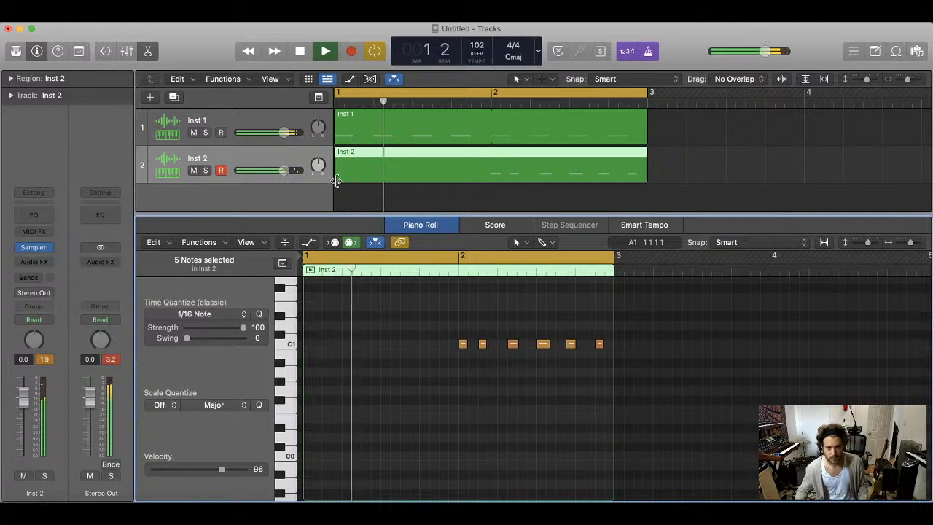
pyautogui.moveTo(337, 178); pyautogui.dragTo(496, 184)
pyautogui.moveTo(557, 171); pyautogui.dragTo(396, 171)
pyautogui.moveTo(491, 154); pyautogui.dragTo(628, 158)
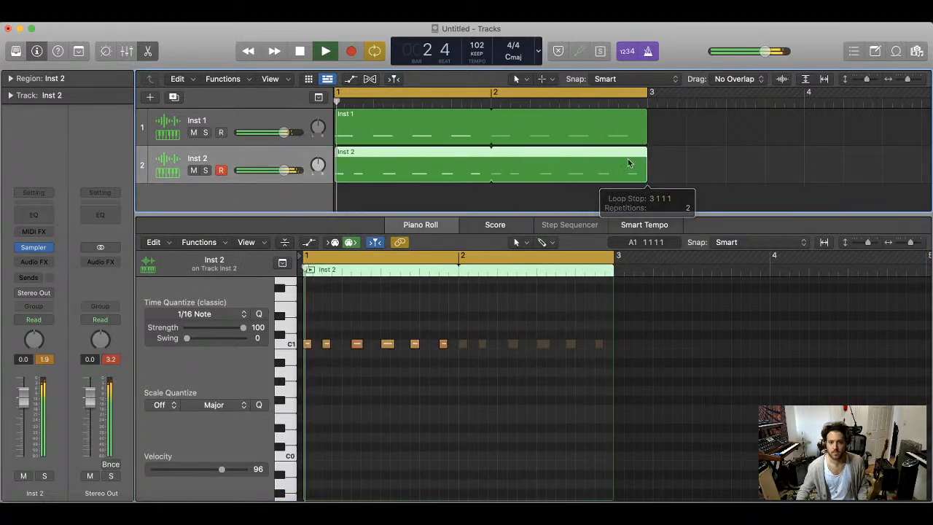
# - Add a Channel EQ to Inst 2 with an 860 Hz, 12 dB/Oct low cut at Q 0.54, checking it in solo
pyautogui.click(49, 219)
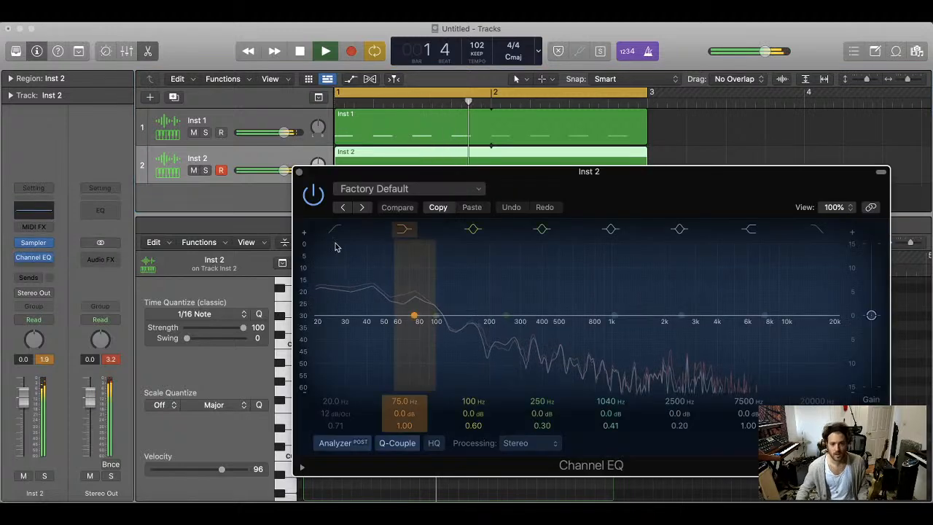
pyautogui.click(336, 231)
pyautogui.moveTo(337, 420); pyautogui.dragTo(341, 364)
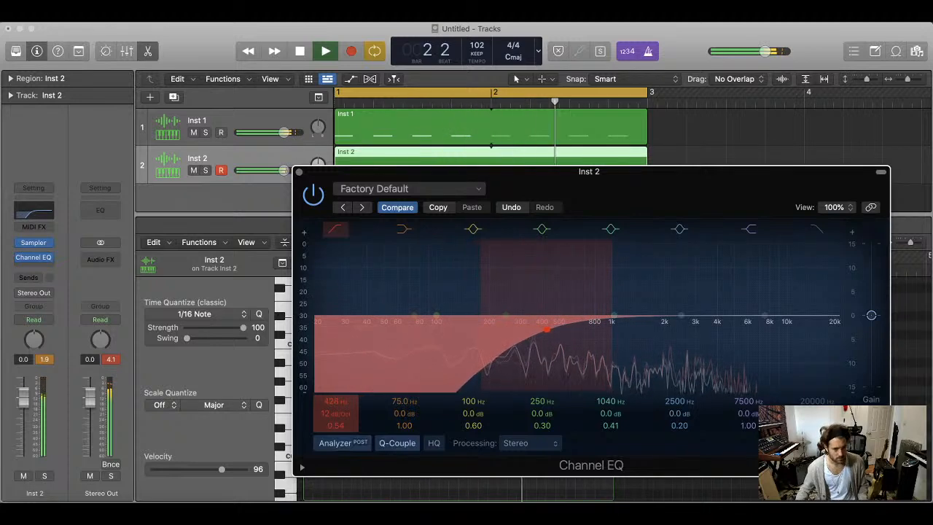
pyautogui.click(207, 171)
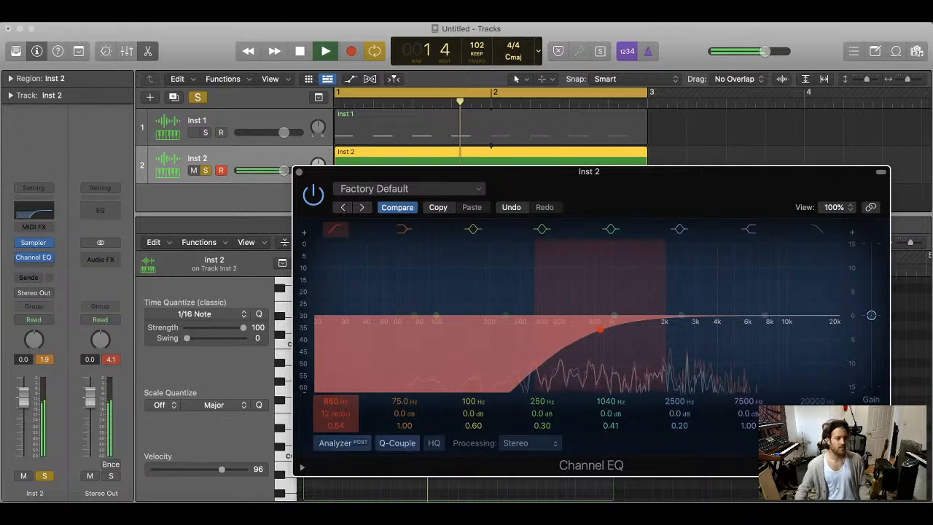
pyautogui.click(44, 476)
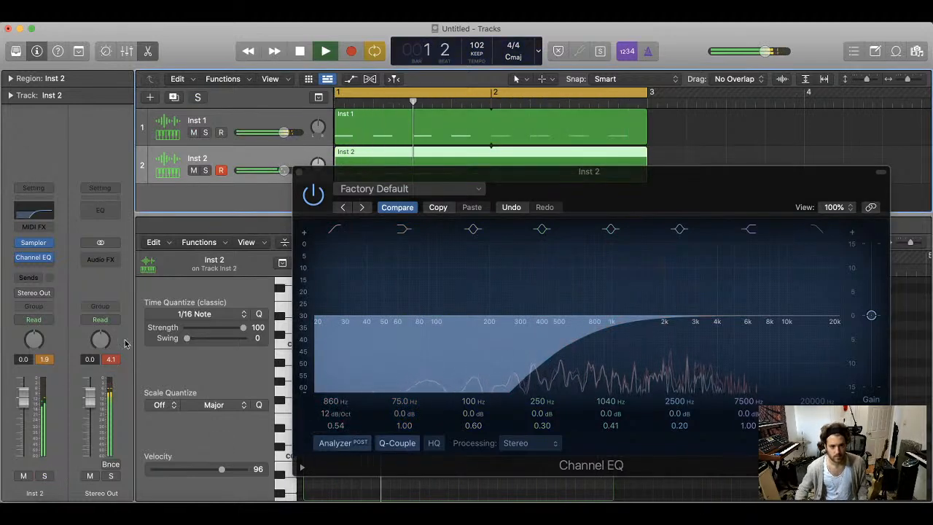
# - Solo Inst 2 to review its Sampler settings, unsolo it and close the Sampler and Channel EQ windows
pyautogui.click(205, 171)
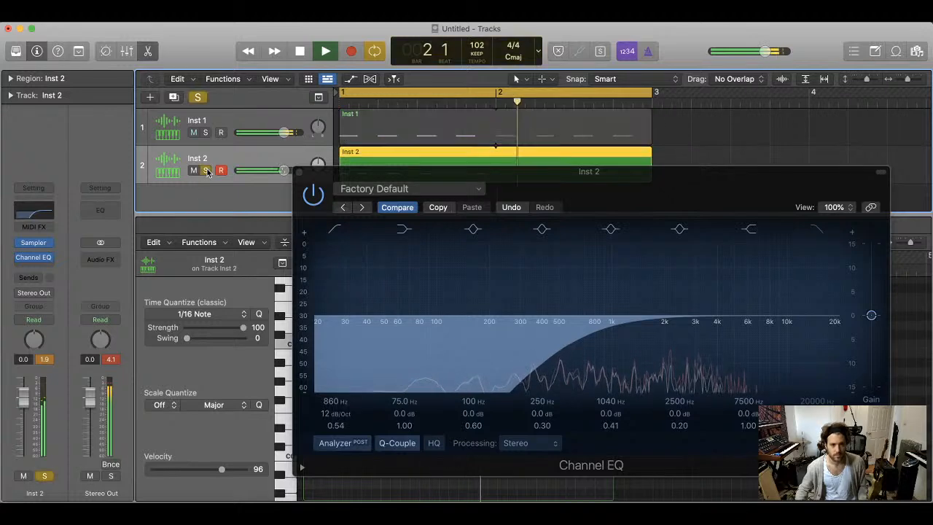
pyautogui.click(37, 247)
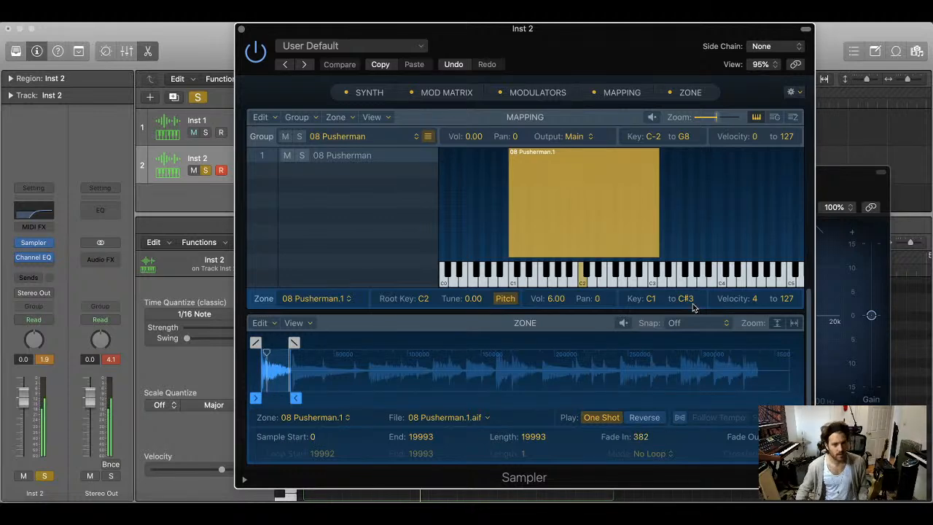
pyautogui.click(206, 170)
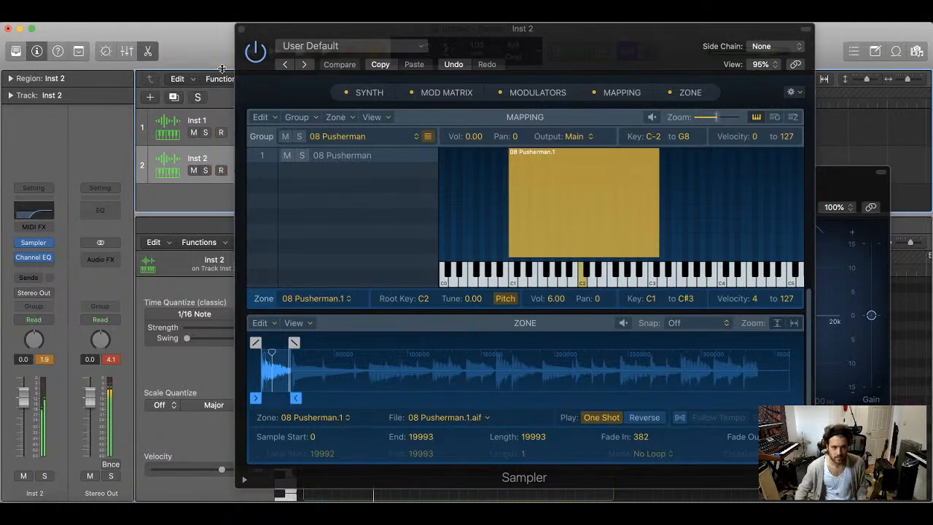
pyautogui.click(242, 31)
pyautogui.click(300, 173)
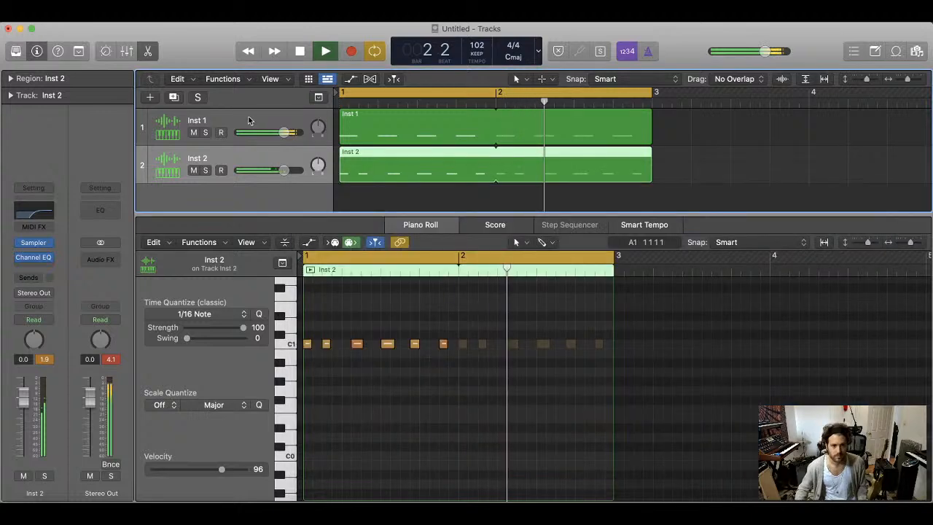
# - Extend the 08 Pusherman.1 zone in Inst 1's Sampler to keys C-1 to C3 and close the window
pyautogui.click(249, 121)
pyautogui.click(35, 247)
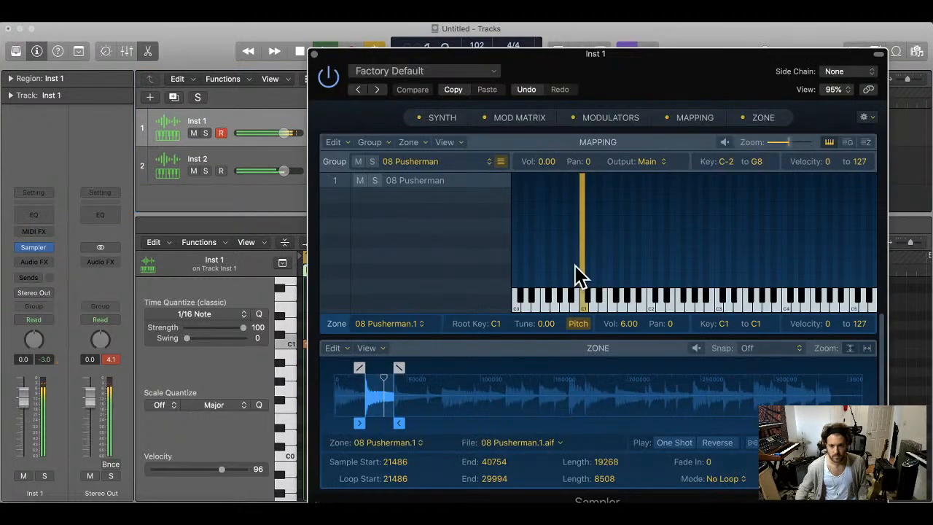
pyautogui.moveTo(580, 269); pyautogui.dragTo(513, 285)
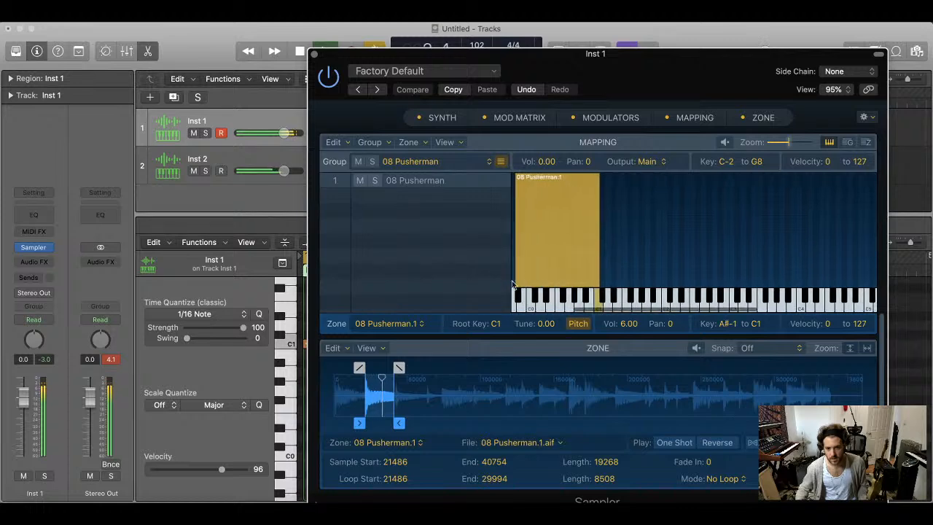
pyautogui.hscroll(-5, 638, 266)
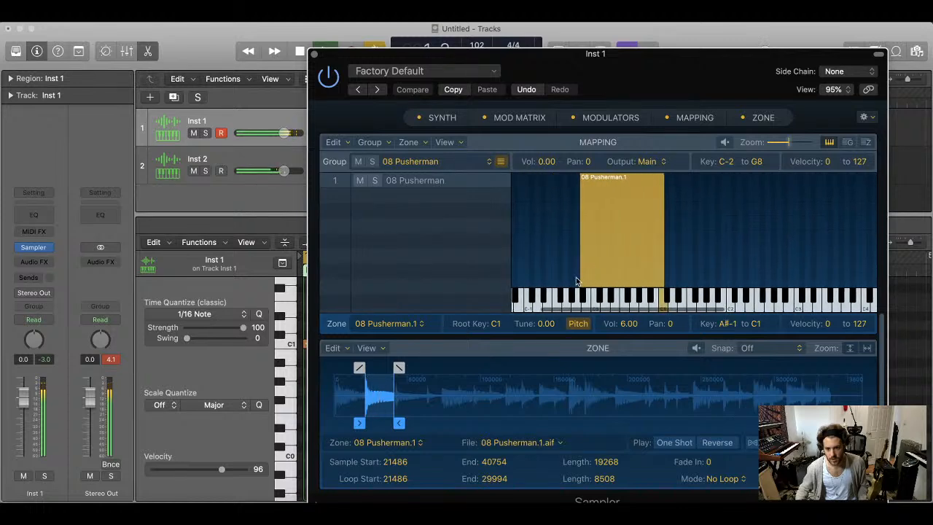
pyautogui.moveTo(578, 275); pyautogui.dragTo(522, 279)
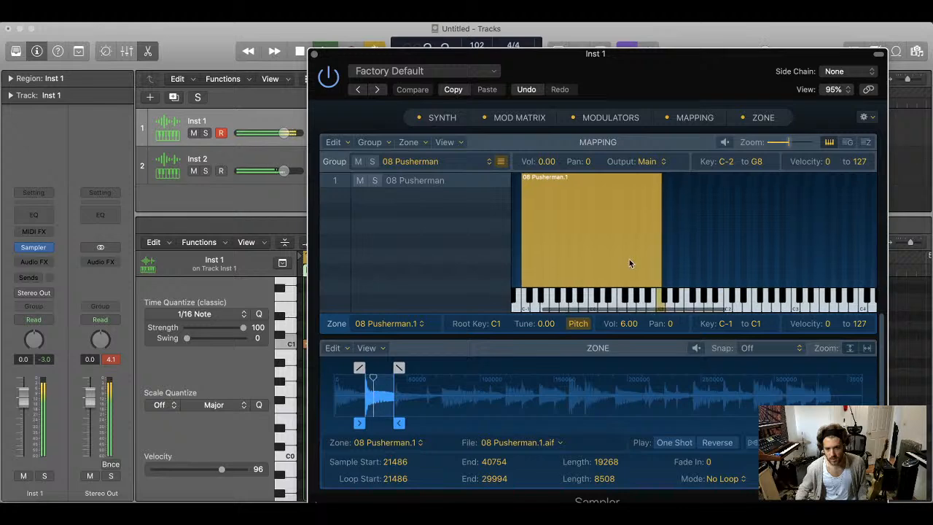
pyautogui.hscroll(3, 628, 259)
pyautogui.hscroll(1, 625, 264)
pyautogui.moveTo(605, 279); pyautogui.dragTo(744, 271)
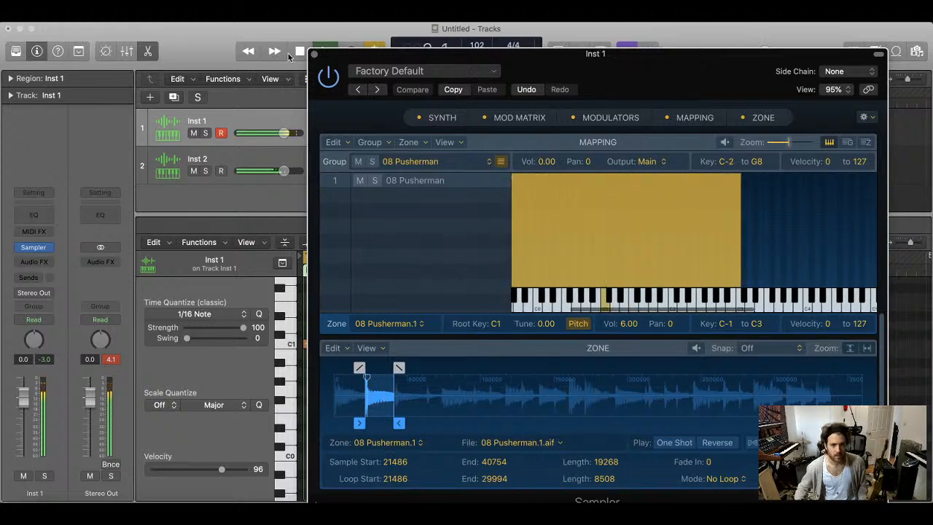
pyautogui.click(315, 55)
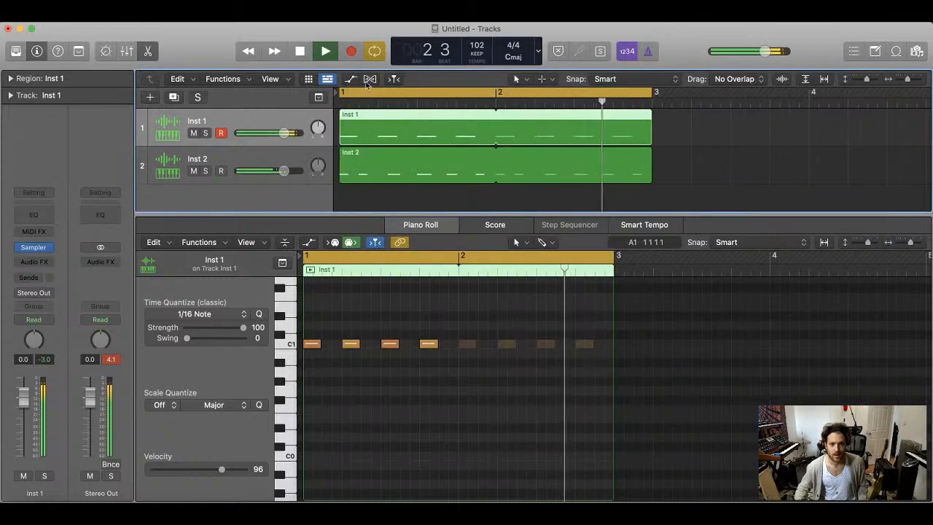
# - Convert the Inst 1 loop into a real region and glue both regions into one two-bar region
pyautogui.press('super+t')
pyautogui.click(535, 130)
pyautogui.keyDown('shift'); pyautogui.click(469, 129); pyautogui.keyUp('shift')
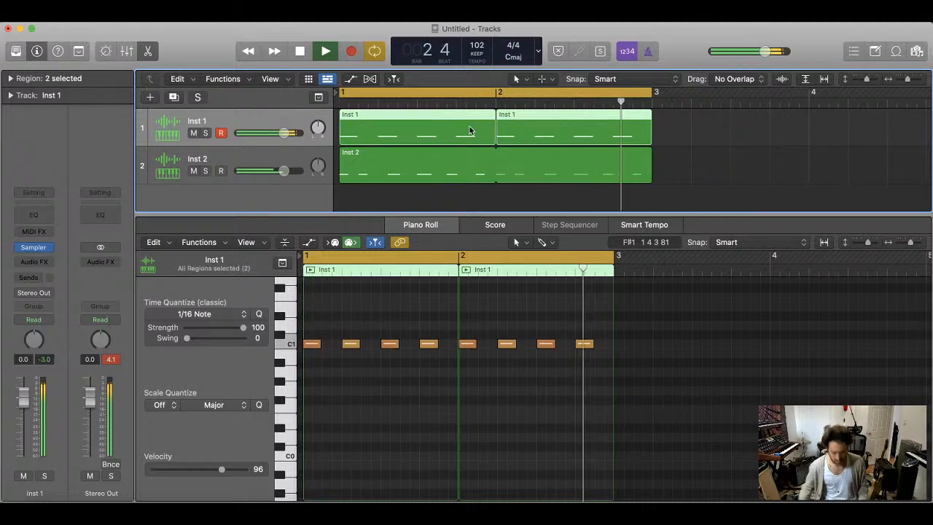
pyautogui.press('t')
pyautogui.press('g')
pyautogui.click(474, 131)
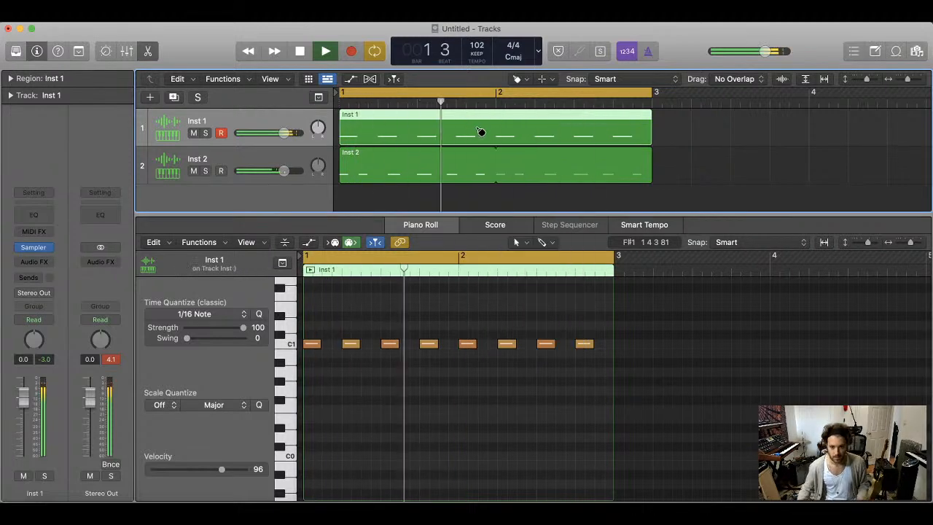
pyautogui.press('t')
pyautogui.press('t')
# - Stop playback and lower the last note of the Inst 1 region from C1 to A#0
pyautogui.click(764, 121)
pyautogui.click(575, 119)
pyautogui.doubleClick(574, 118)
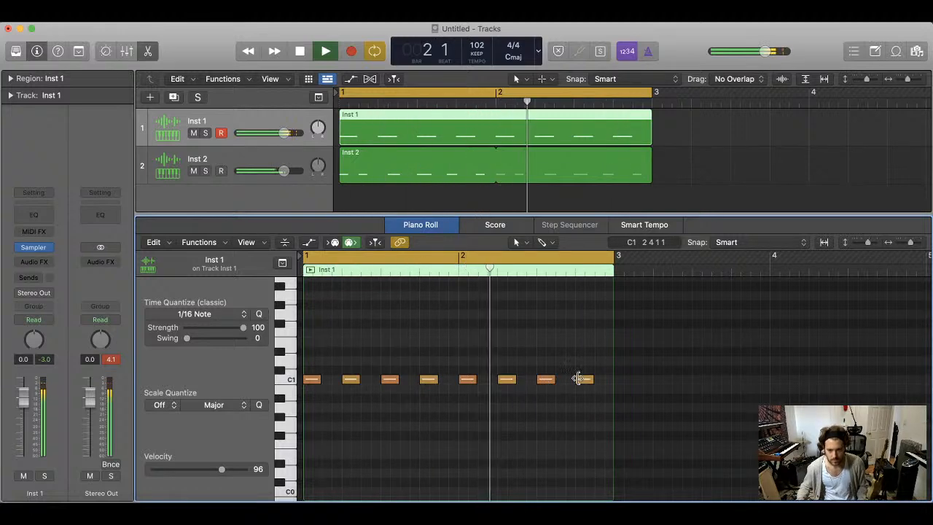
pyautogui.press('space')
pyautogui.moveTo(585, 382); pyautogui.dragTo(585, 406)
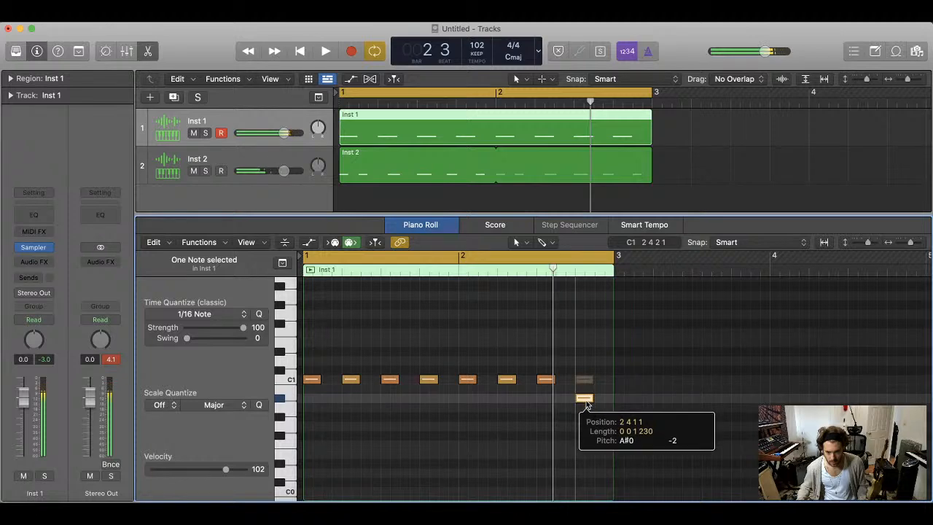
# - Resume playback, set the A#0 note's velocity to 127 and lengthen the note to three sixteenths
pyautogui.press('space')
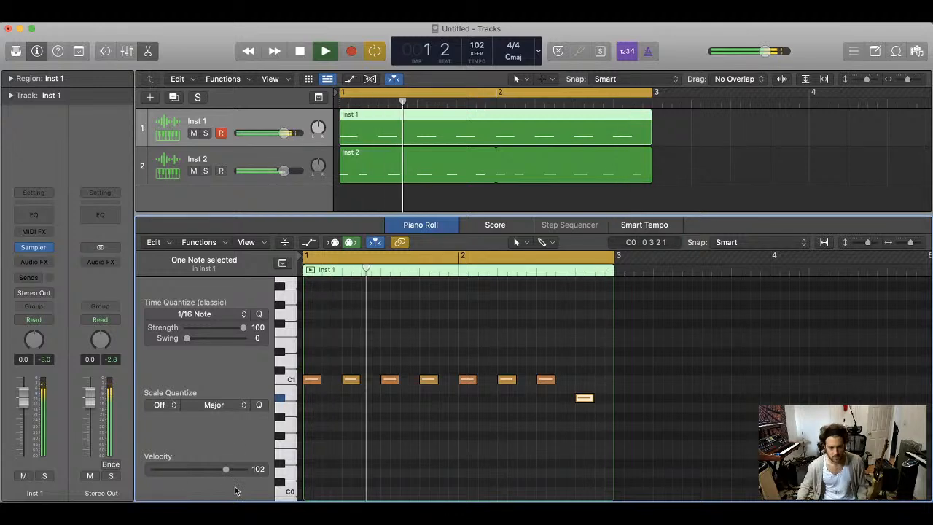
pyautogui.moveTo(226, 469); pyautogui.dragTo(249, 469)
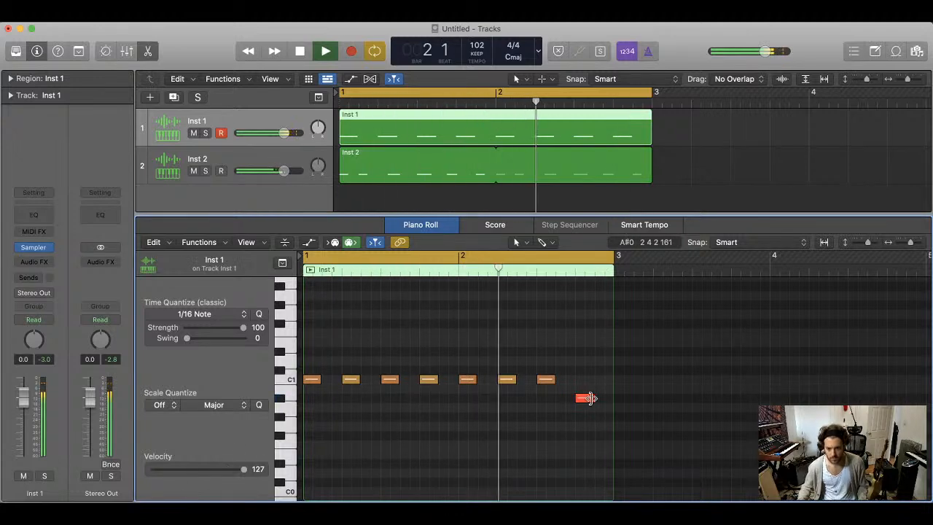
pyautogui.moveTo(592, 398); pyautogui.dragTo(603, 397)
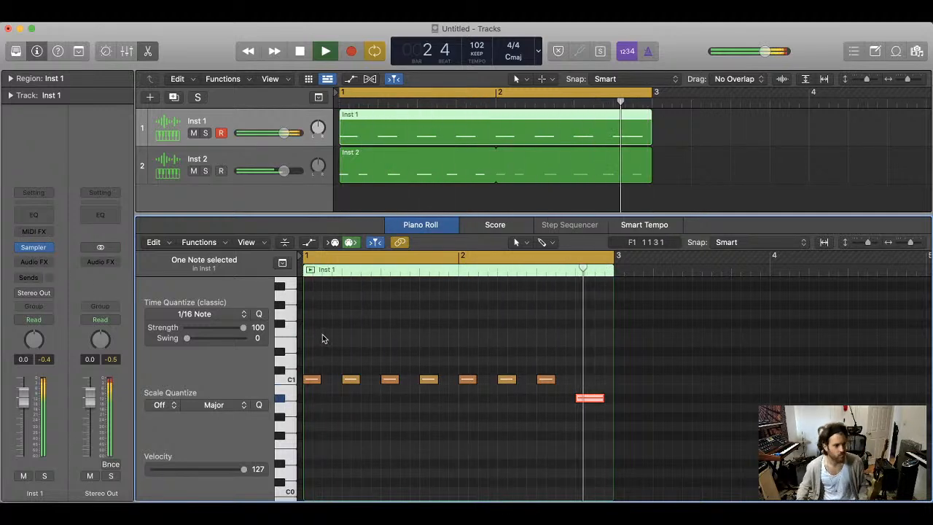
# - Disarm recording on Inst 1 and lengthen the A#0 note slightly further toward the end of bar 2
pyautogui.click(221, 132)
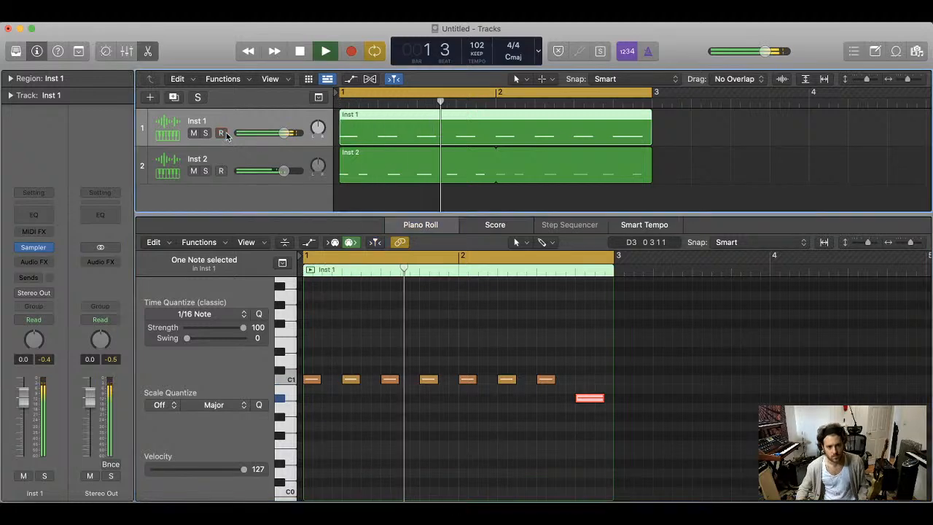
pyautogui.click(587, 309)
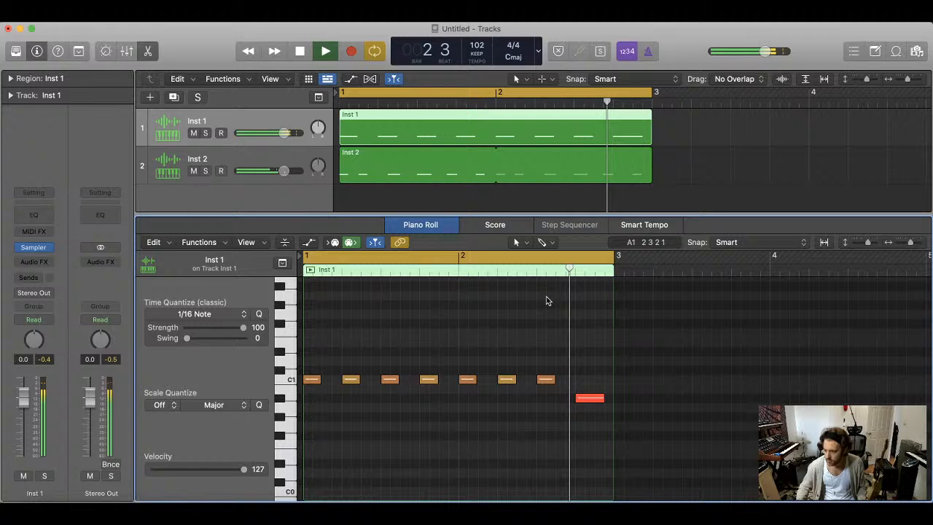
pyautogui.click(599, 399)
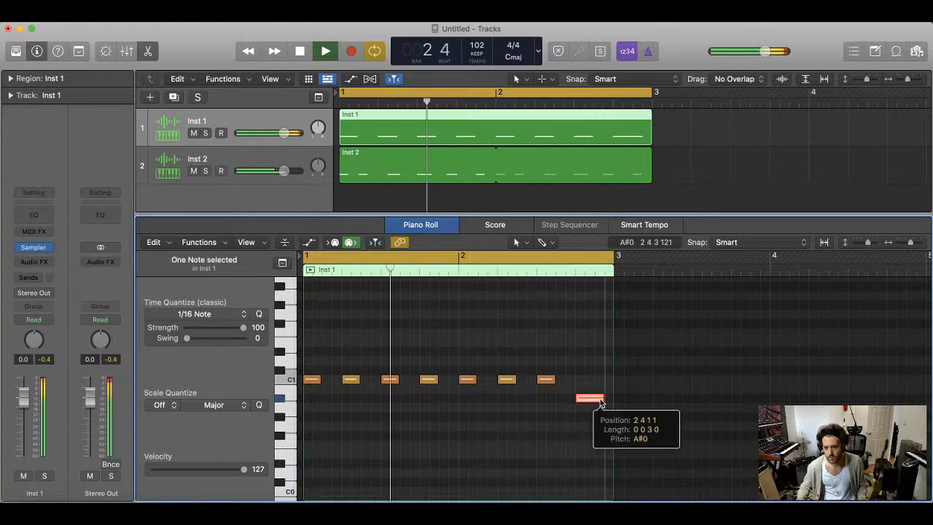
pyautogui.moveTo(600, 399); pyautogui.dragTo(604, 398)
pyautogui.click(599, 370)
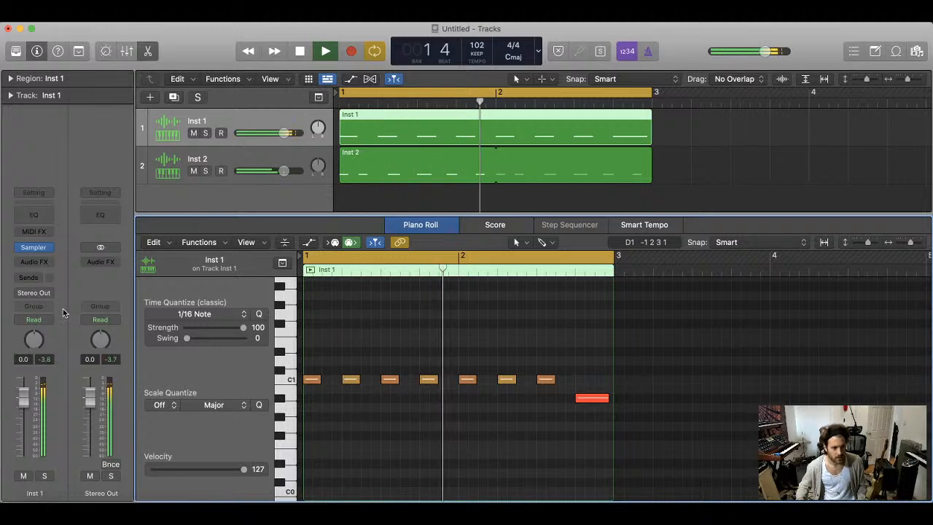
# - Add a Channel EQ to Inst 1 and enable its high-cut filter at about 246 Hz
pyautogui.click(34, 214)
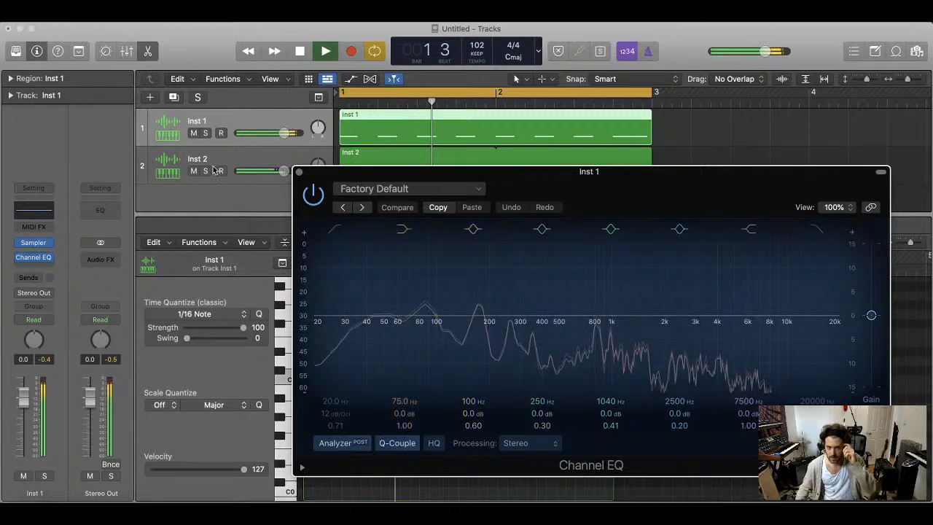
pyautogui.click(206, 133)
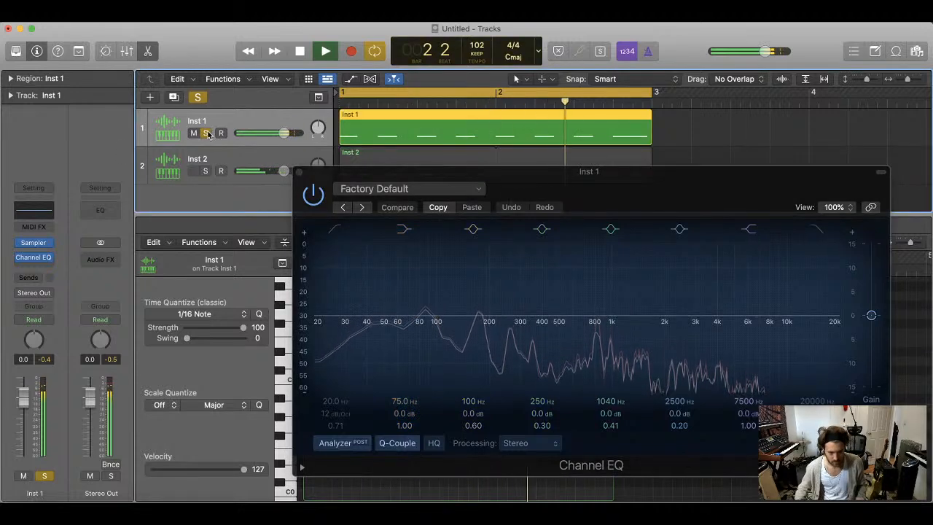
pyautogui.click(206, 132)
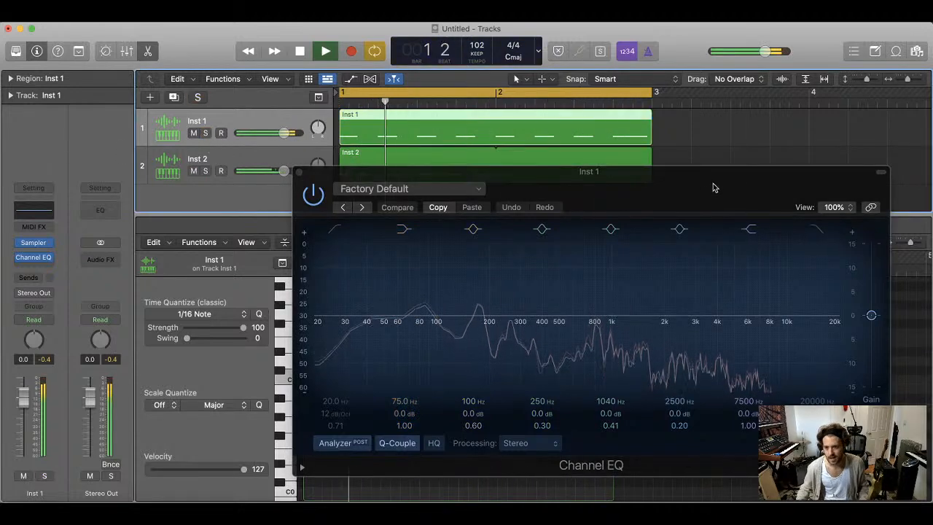
pyautogui.click(816, 229)
pyautogui.moveTo(838, 320); pyautogui.dragTo(505, 329)
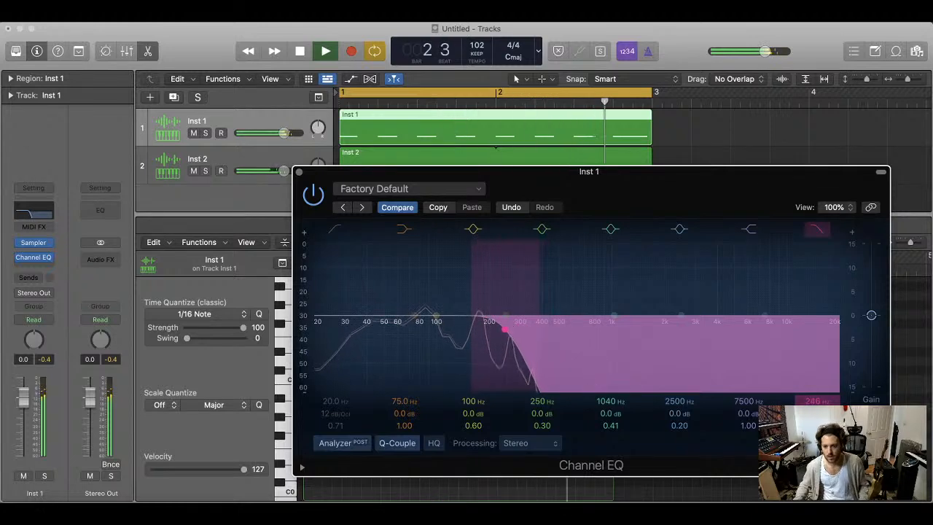
pyautogui.click(299, 173)
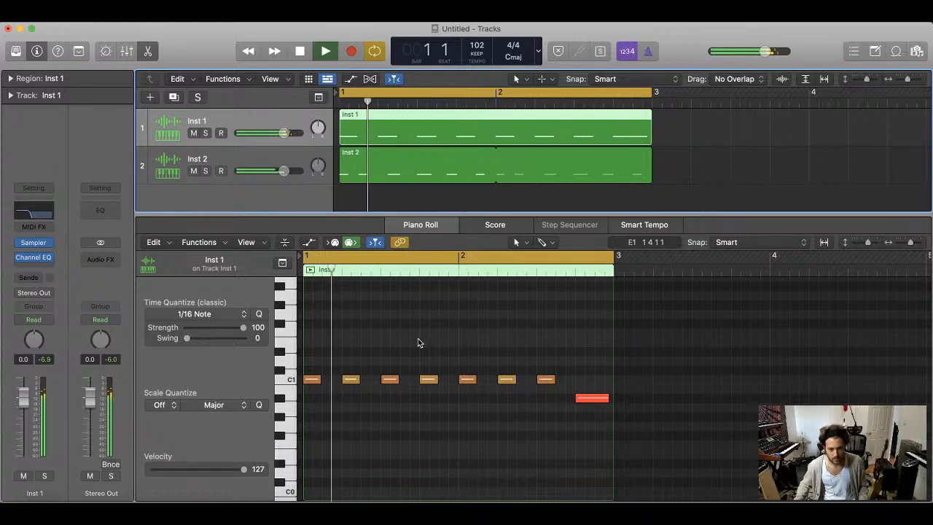
# - Copy the C1 note on beat 3 of bar 1 to G0 at that beat's third sixteenth in the Inst 1 region
pyautogui.press('space')
pyautogui.click(387, 382)
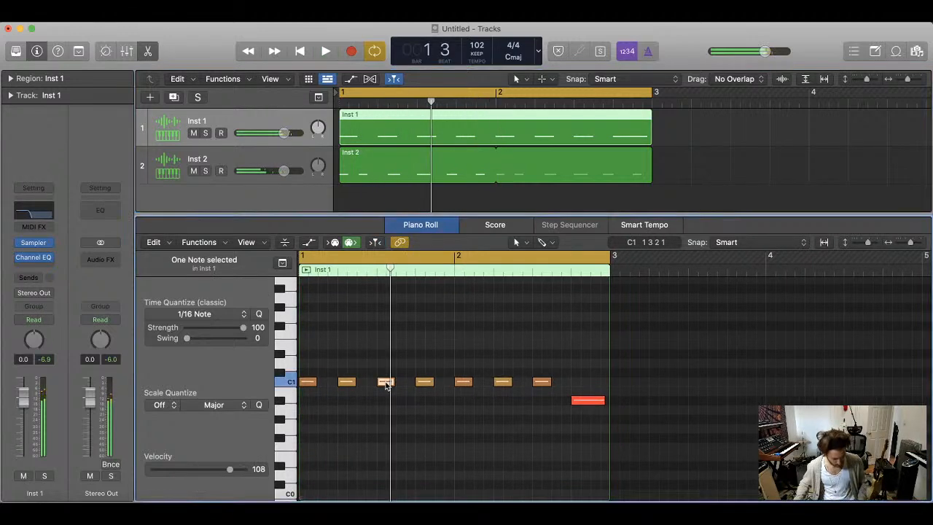
pyautogui.moveTo(386, 384); pyautogui.dragTo(406, 430)
pyautogui.press('space')
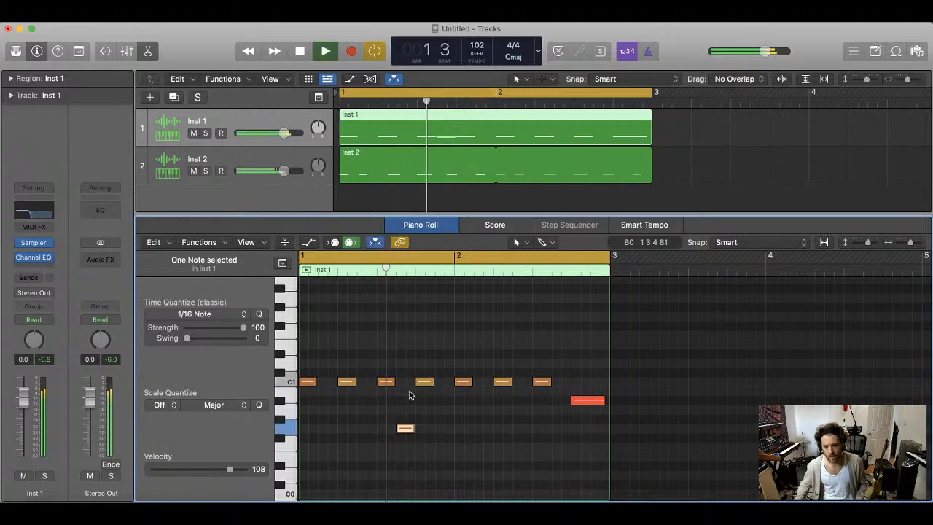
# - Shorten the G0 note to one sixteenth and copy it to A#0 on the following sixteenth
pyautogui.press('space')
pyautogui.moveTo(417, 433); pyautogui.dragTo(412, 400)
pyautogui.press('space')
pyautogui.press('space')
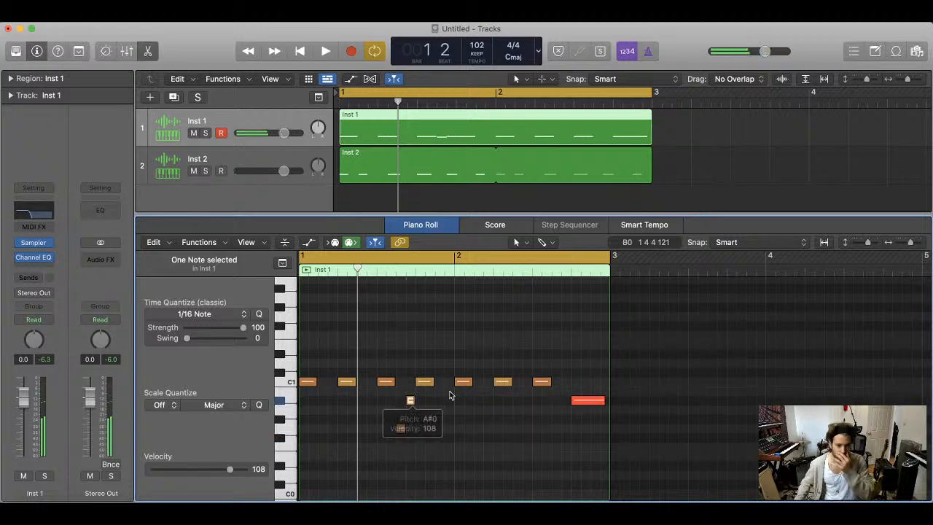
# - Move the C1 note on beat 4 of bar 1 to that beat's third sixteenth and play the pattern
pyautogui.press('space')
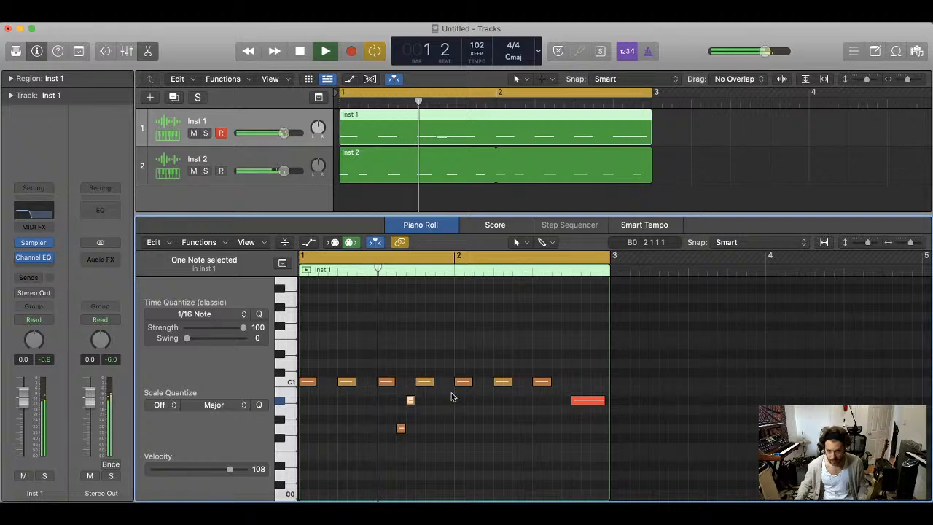
pyautogui.press('space')
pyautogui.moveTo(424, 382); pyautogui.dragTo(446, 380)
pyautogui.press('space')
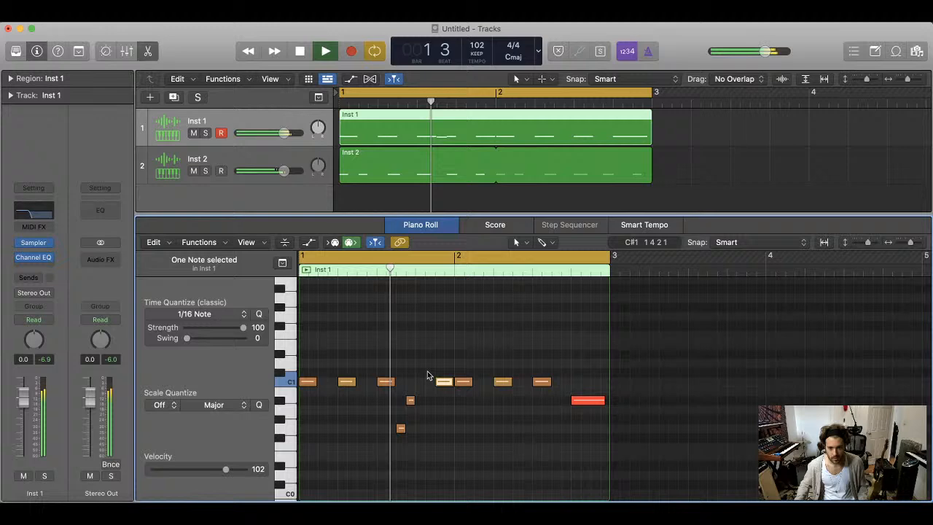
# - Audition the pattern and lengthen the A#0 note in bar 1 to two sixteenths
pyautogui.press('space')
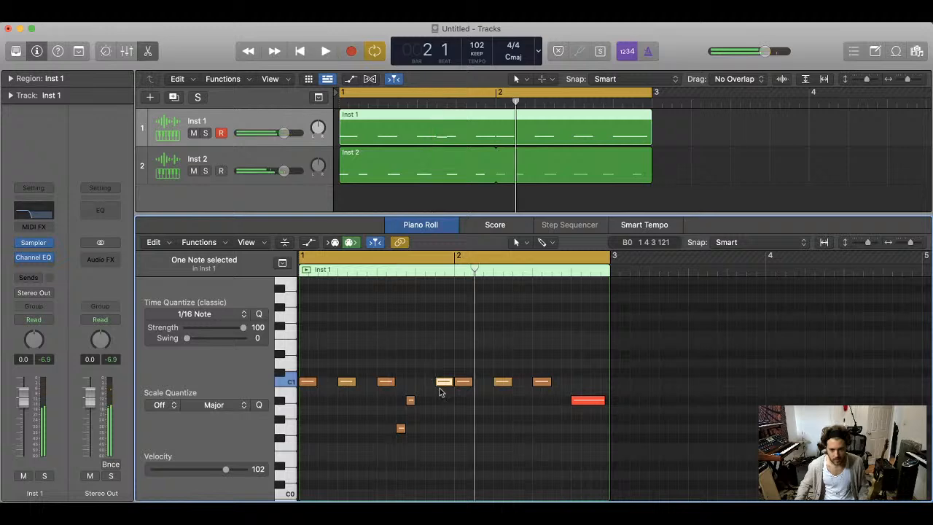
pyautogui.press('space')
pyautogui.moveTo(444, 382)
pyautogui.mouseDown()
pyautogui.moveTo(435, 384)
pyautogui.moveTo(447, 382)
pyautogui.mouseUp()
pyautogui.press('space')
pyautogui.press('space')
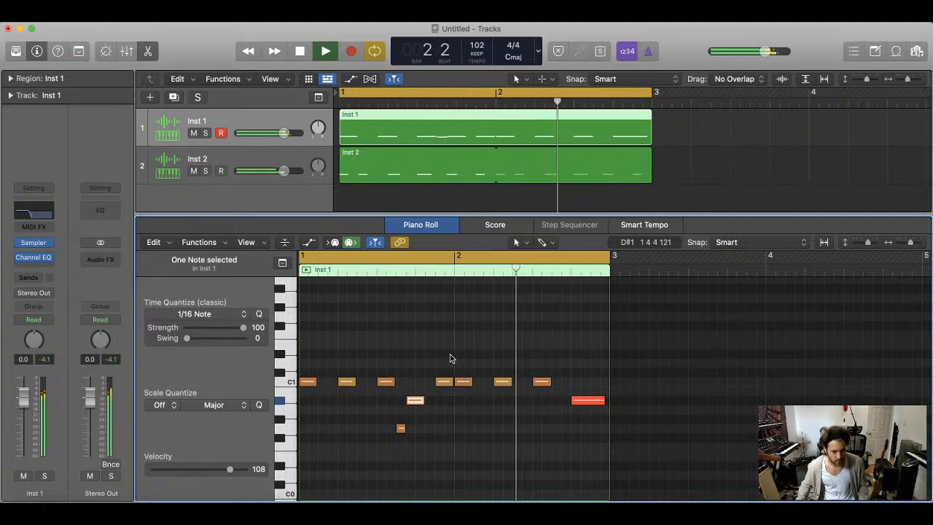
# - Replace the bar 2 notes of the Inst 1 region with a copy of bar 1's six notes and audition the result
pyautogui.press('space')
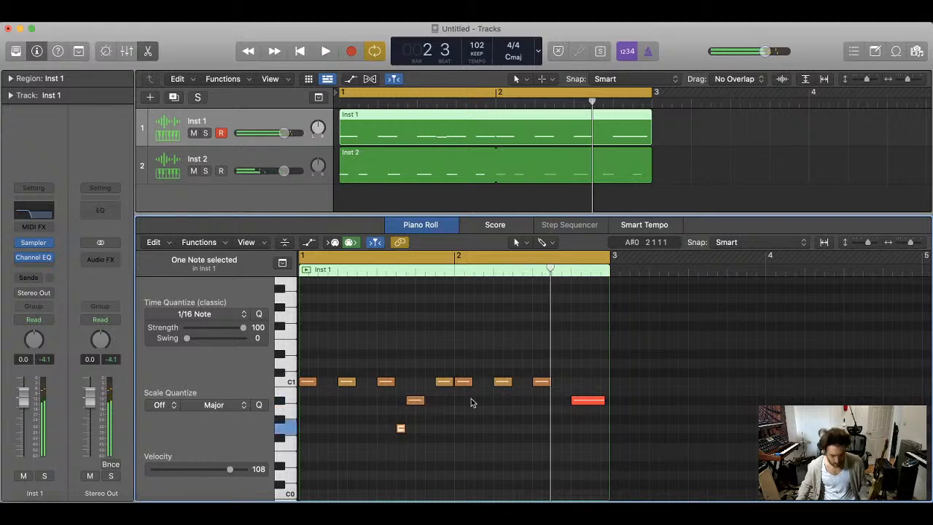
pyautogui.moveTo(464, 374); pyautogui.dragTo(580, 416)
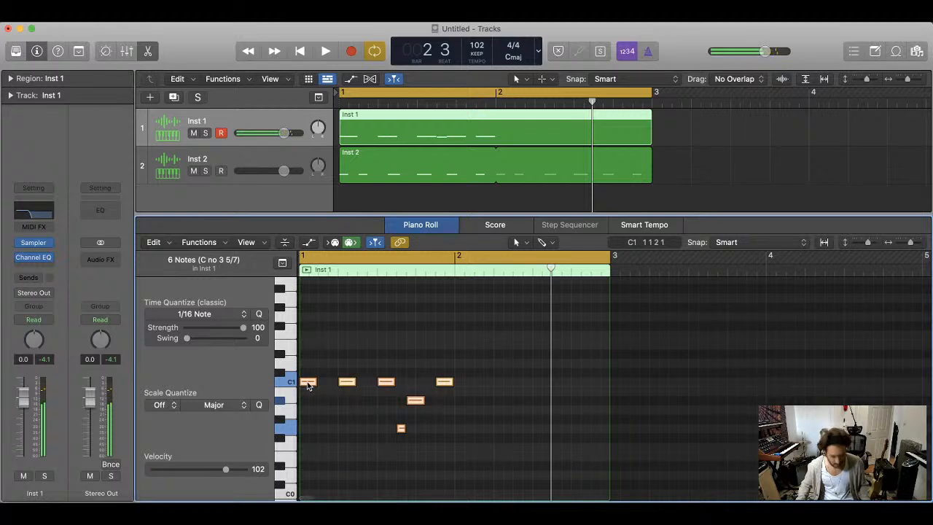
pyautogui.moveTo(306, 384); pyautogui.dragTo(462, 387)
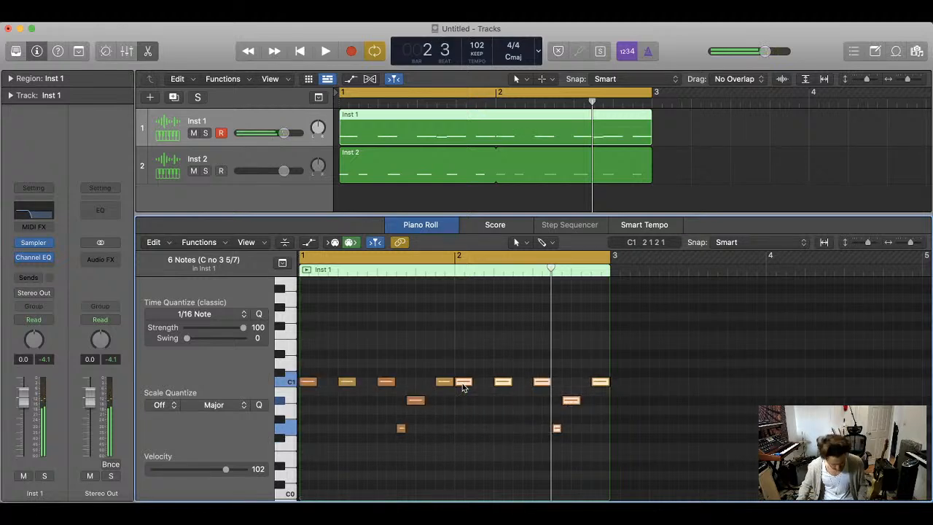
pyautogui.press('space')
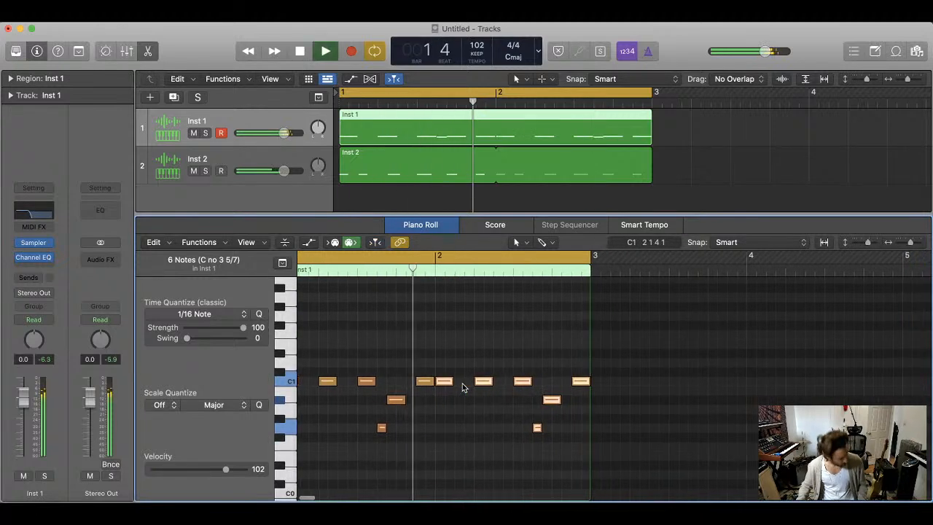
pyautogui.click(435, 407)
pyautogui.hscroll(-1, 434, 405)
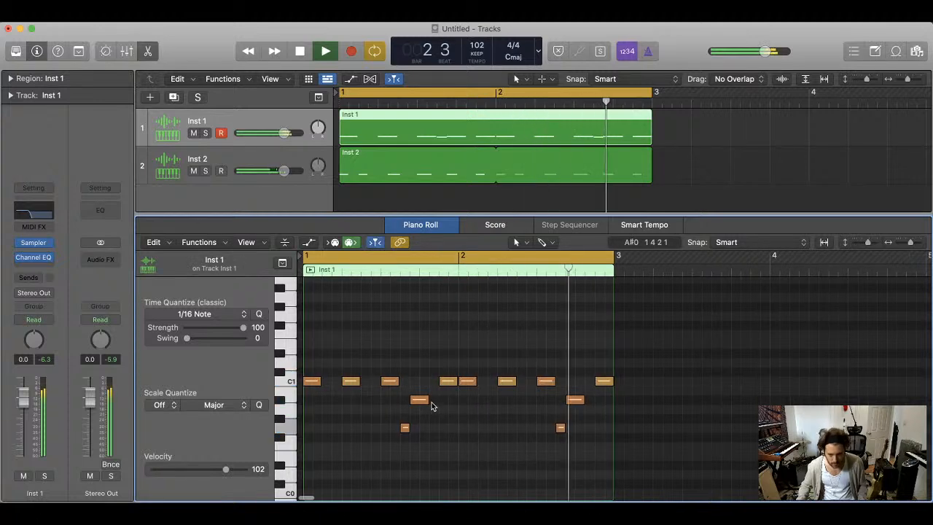
pyautogui.press('space')
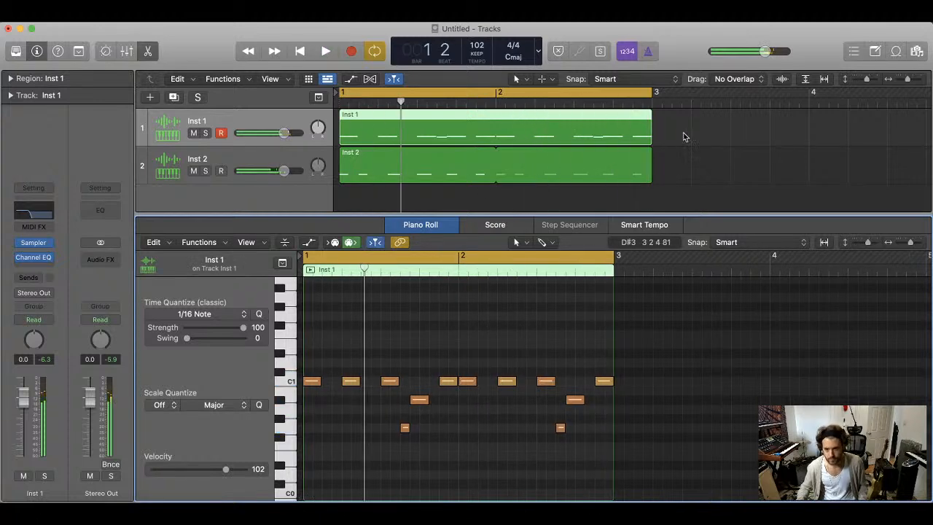
# - Loop the Inst 1 and Inst 2 regions up to bar 5 and extend the cycle range to match
pyautogui.moveTo(685, 134); pyautogui.dragTo(478, 162)
pyautogui.press('super+Left')
pyautogui.press('super+Left')
pyautogui.press('super+Left')
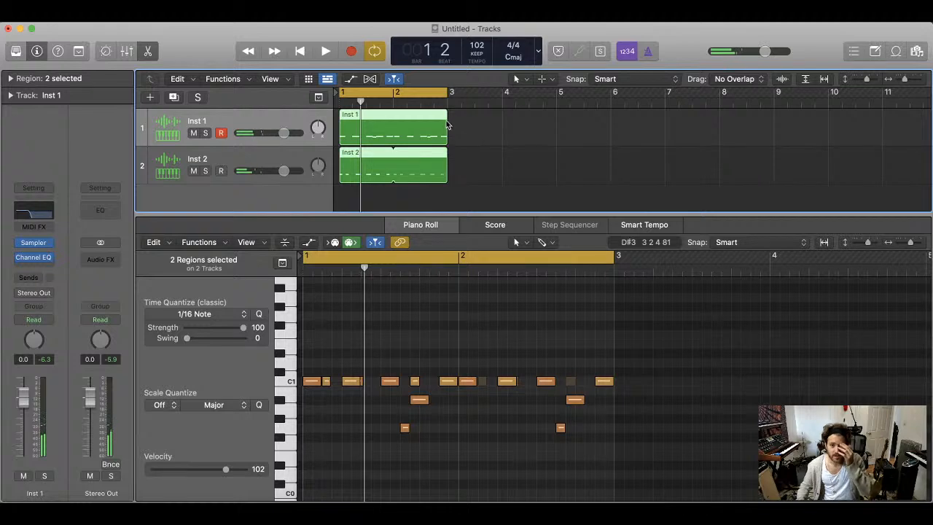
pyautogui.moveTo(447, 115); pyautogui.dragTo(555, 117)
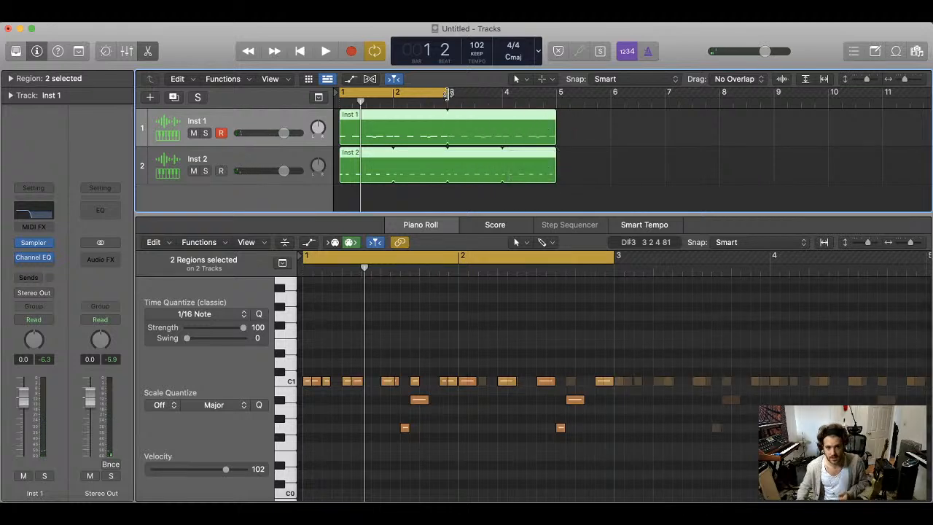
pyautogui.moveTo(447, 93); pyautogui.dragTo(556, 99)
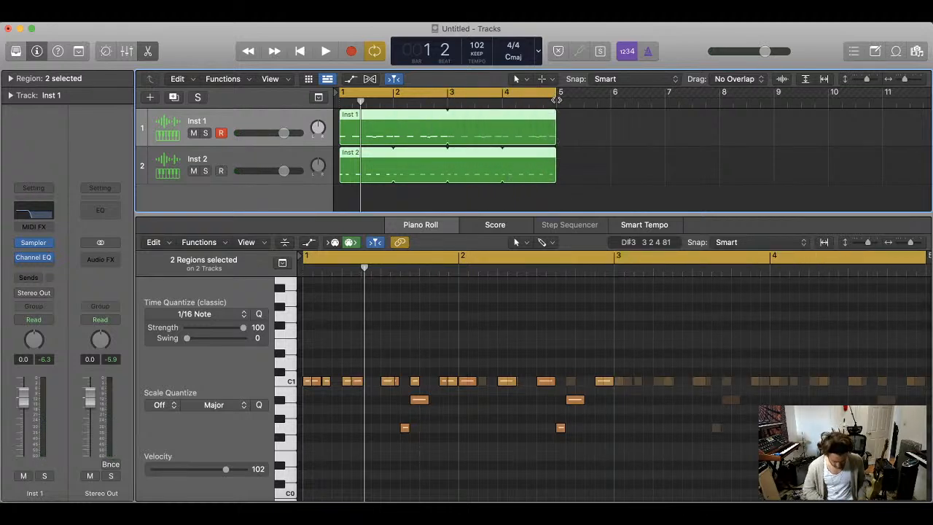
# - Convert the loops on both tracks to regions and glue the Inst 1 regions into one four-bar region
pyautogui.hotkey('ctrl', 'l')
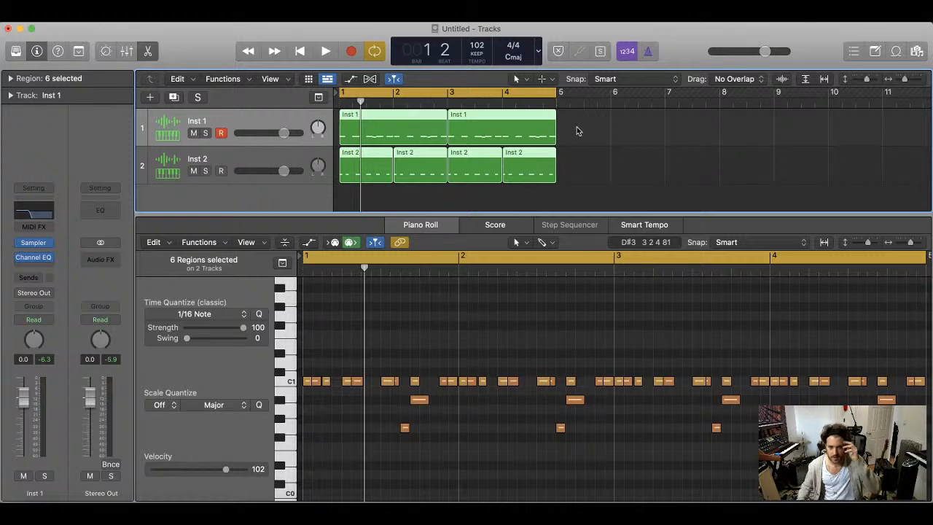
pyautogui.moveTo(576, 129); pyautogui.dragTo(433, 139)
pyautogui.press('t')
pyautogui.press('g')
pyautogui.click(437, 143)
pyautogui.moveTo(575, 171); pyautogui.dragTo(383, 169)
pyautogui.click(574, 172)
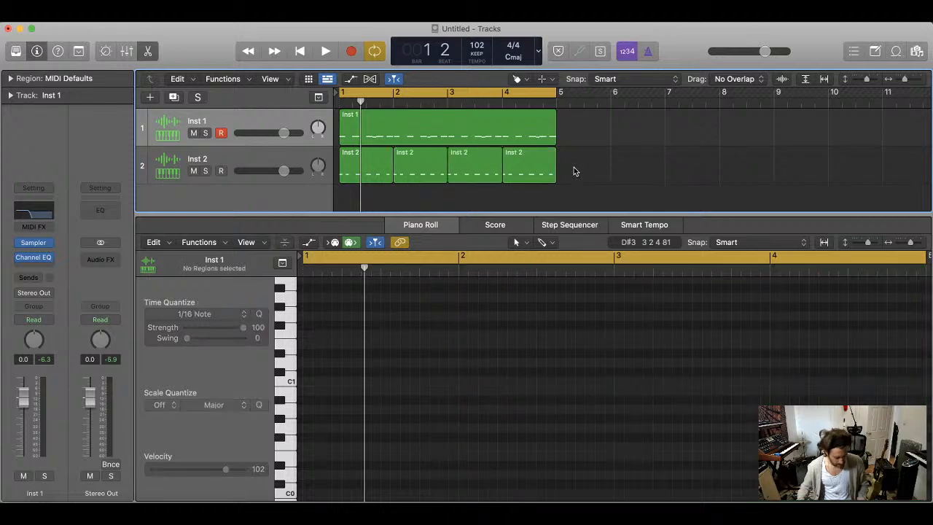
pyautogui.press('t')
pyautogui.press('t')
pyautogui.click(467, 129)
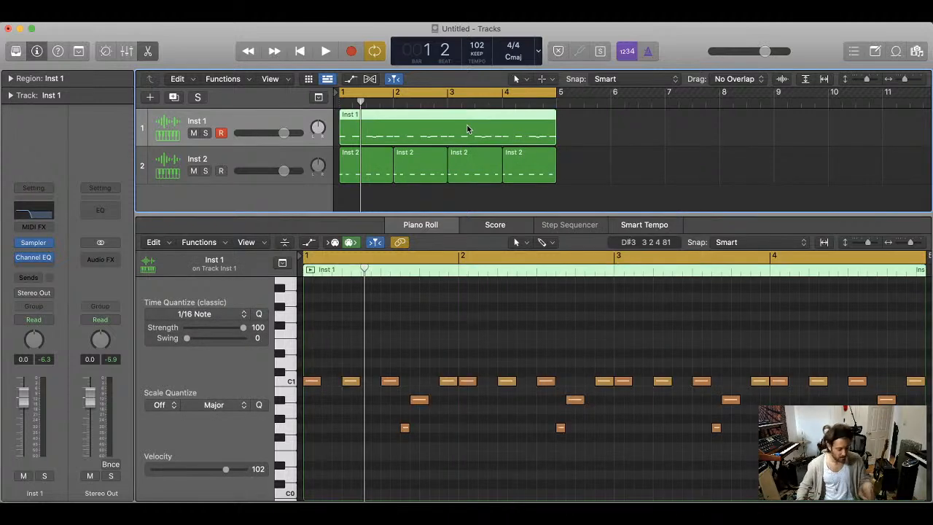
# - Move the first C1 note of bar 2 on Inst 1 to the third sixteenth of beat 1
pyautogui.click(532, 349)
pyautogui.press('super+Left')
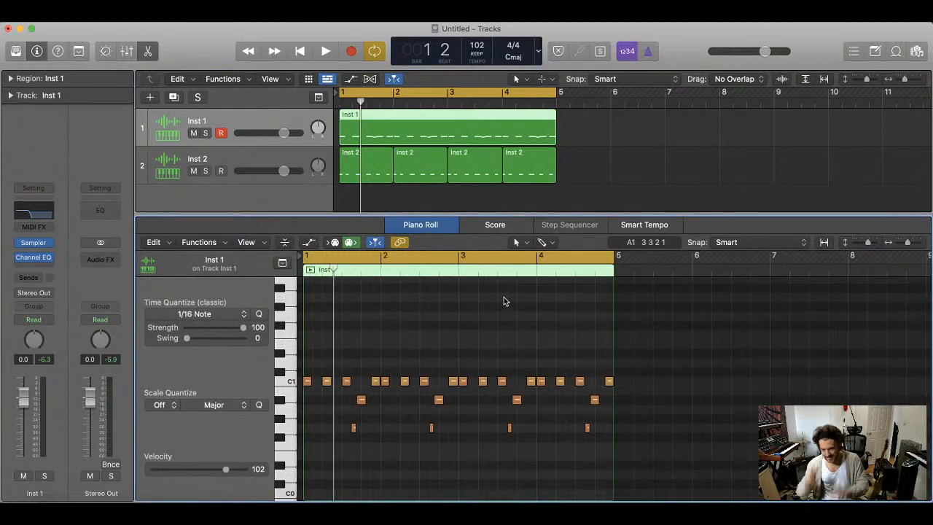
pyautogui.press('space')
pyautogui.press('super+Right')
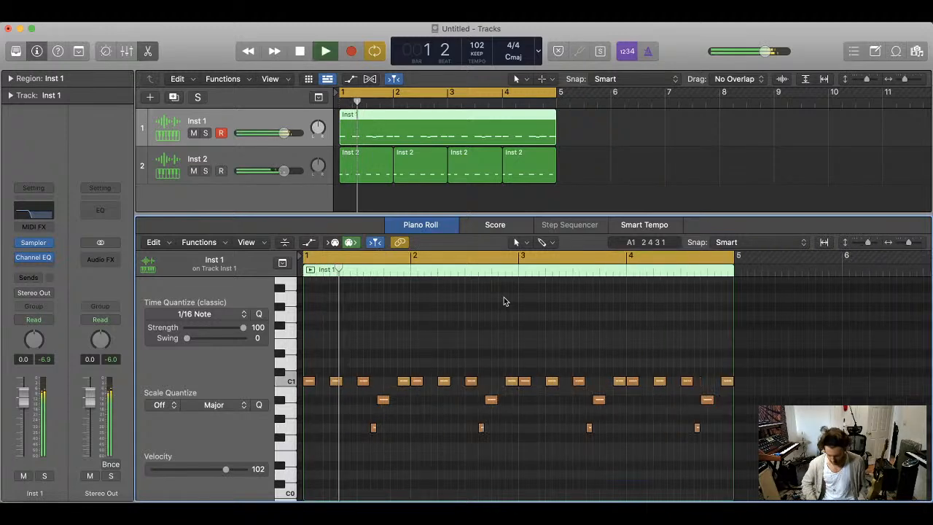
pyautogui.press('space')
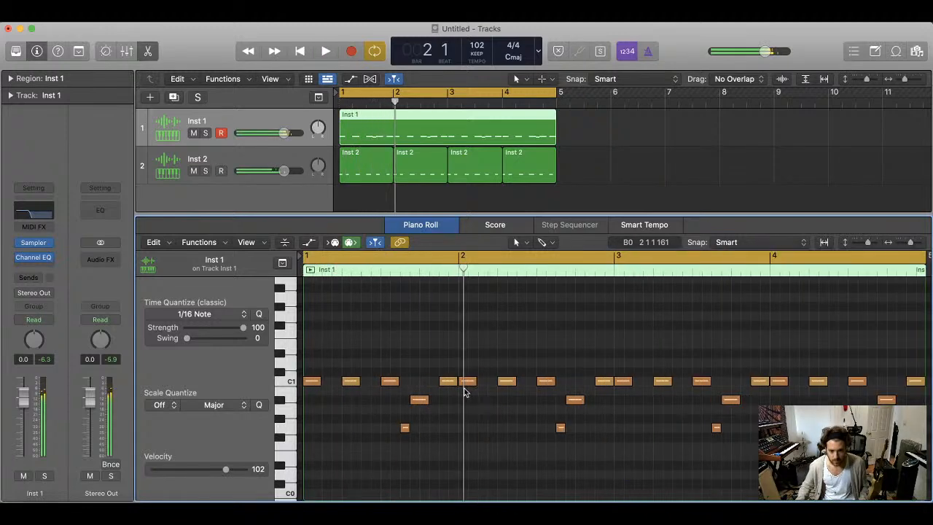
pyautogui.moveTo(467, 382); pyautogui.dragTo(487, 381)
pyautogui.press('space')
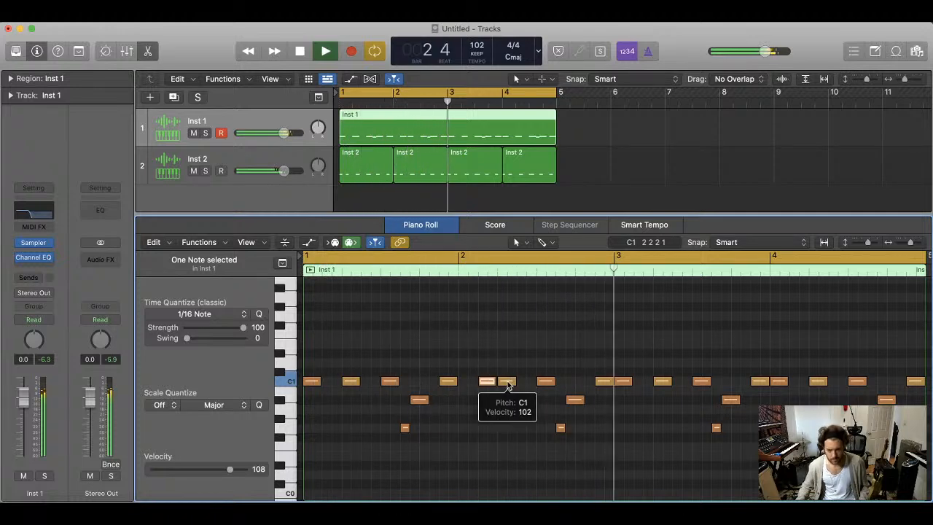
# - Try the pattern without the C1 note on beat 2 of bar 2 and undo the deletion
pyautogui.press('space')
pyautogui.press('space')
pyautogui.click(509, 384)
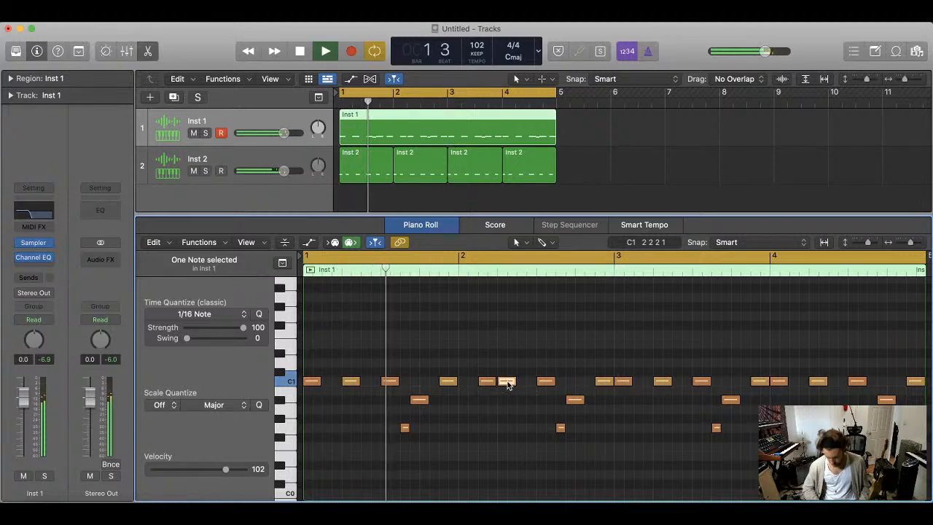
pyautogui.press('BackSpace')
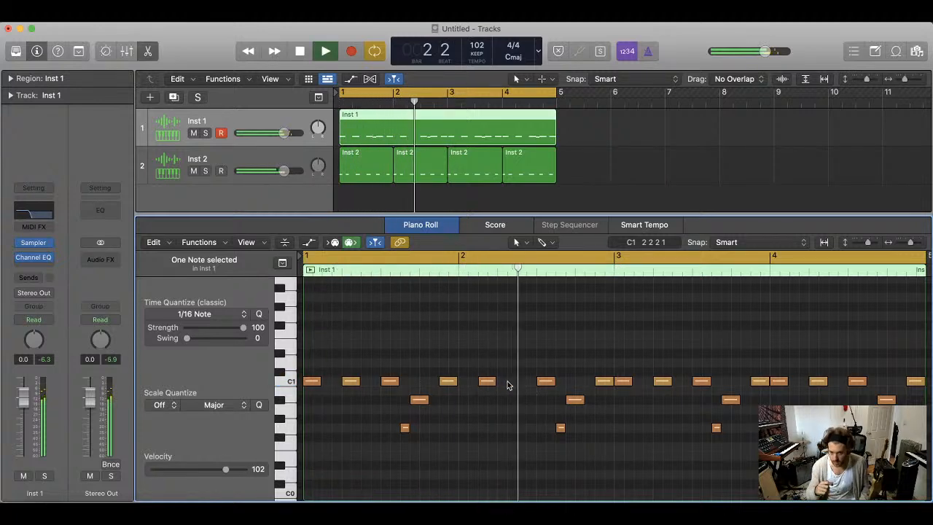
pyautogui.press('space')
pyautogui.press('super+z')
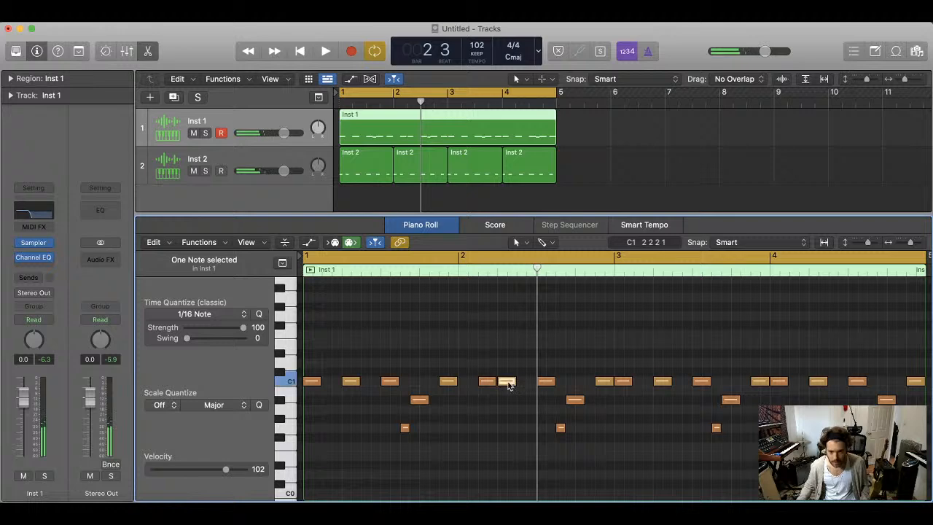
# - Move the C1 note on beat 2 of bar 2 to that beat's third sixteenth and raise Inst 1's volume to 2.7 dB
pyautogui.moveTo(510, 384); pyautogui.dragTo(531, 384)
pyautogui.press('space')
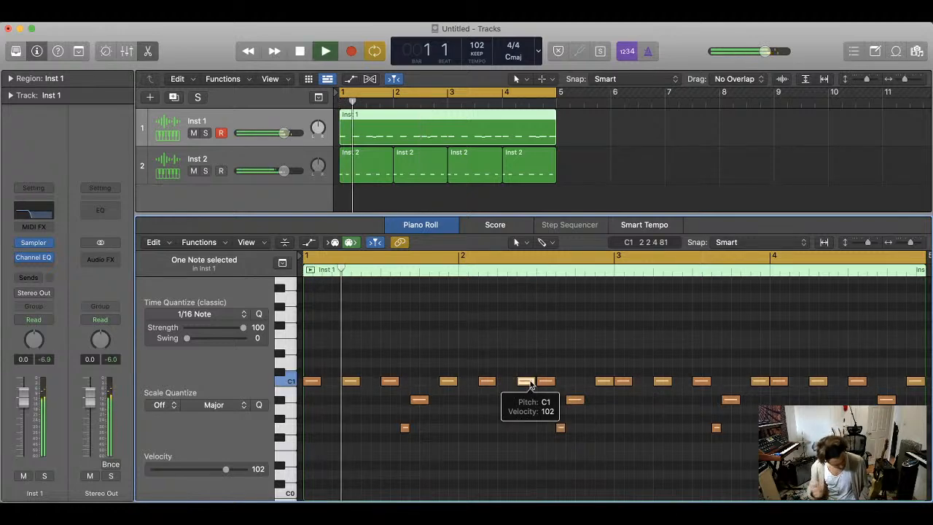
pyautogui.press('super+Left')
pyautogui.press('super+Left')
pyautogui.press('super+Up')
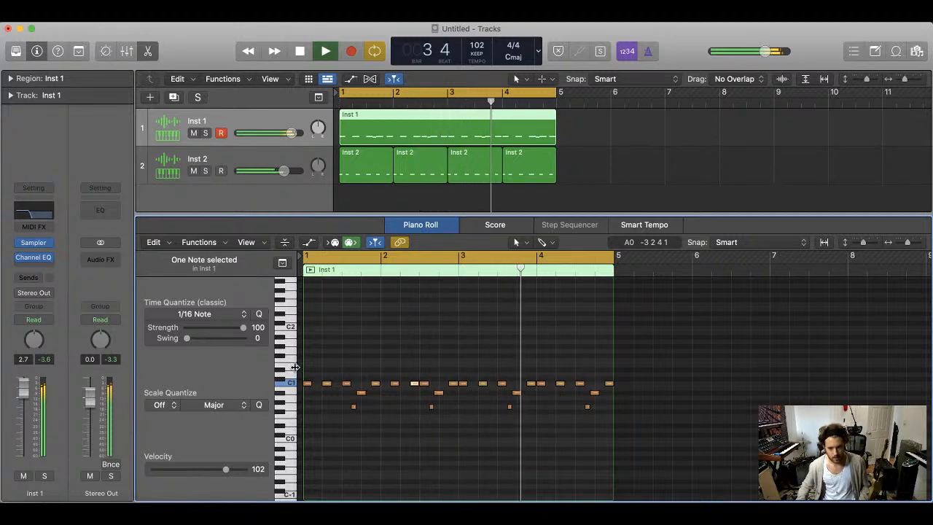
# - Move the C1 notes on beats 1 and 2 of bar 4 to each beat's third sixteenth and play the pattern
pyautogui.press('super+Right')
pyautogui.press('space')
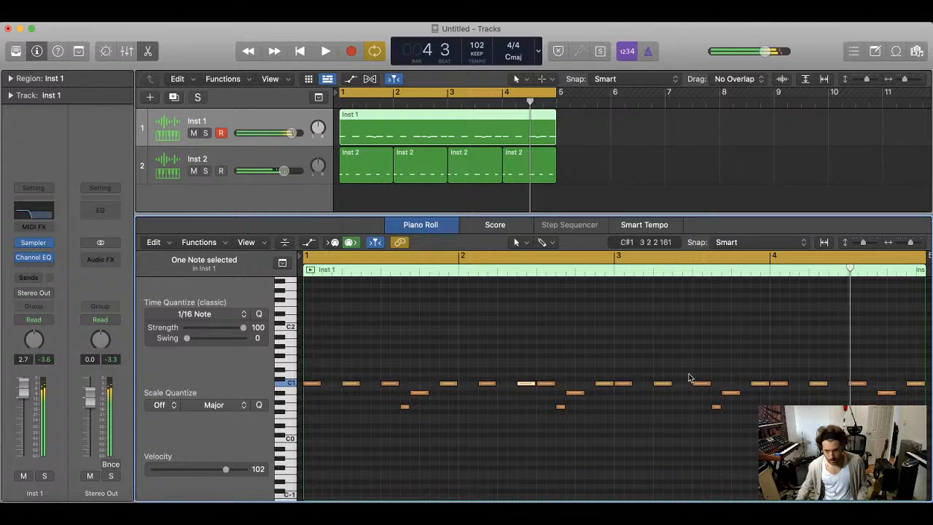
pyautogui.hscroll(3, 700, 378)
pyautogui.click(688, 383)
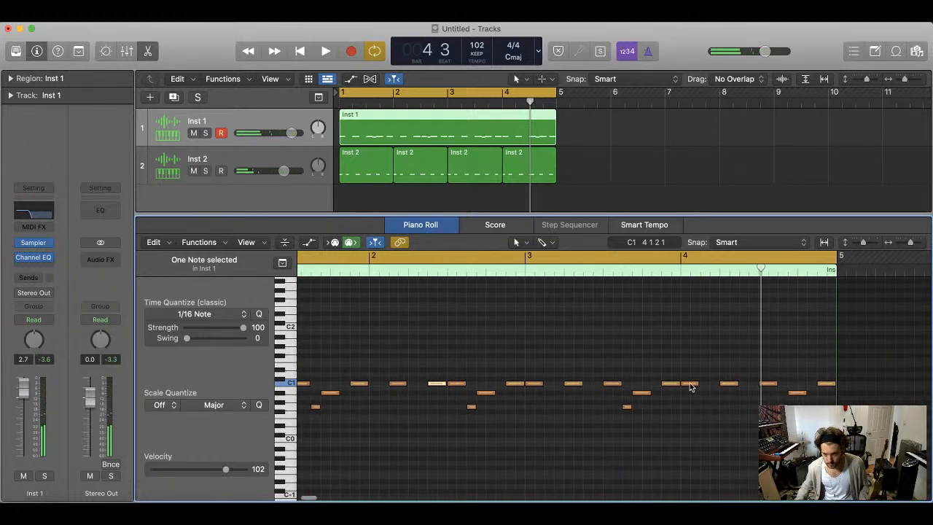
pyautogui.moveTo(690, 387); pyautogui.dragTo(749, 386)
pyautogui.press('space')
pyautogui.press('super+Up')
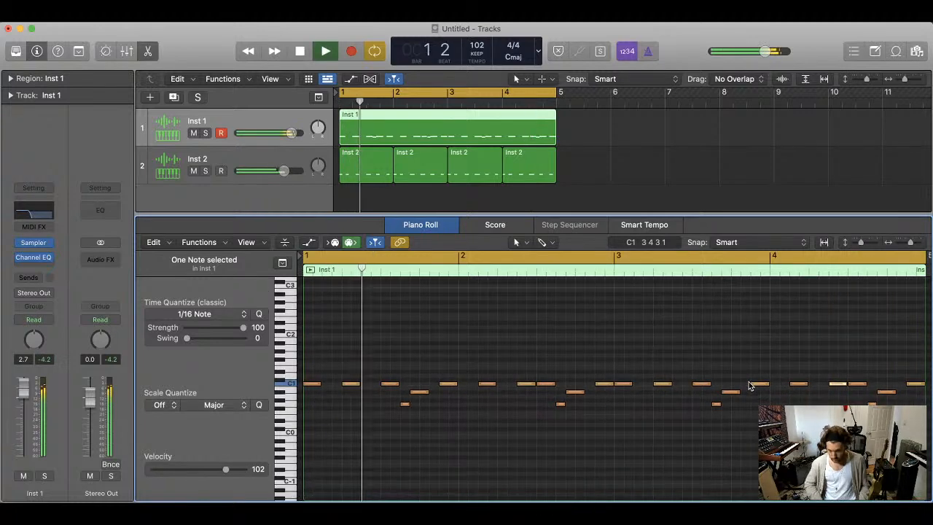
pyautogui.press('super+Left')
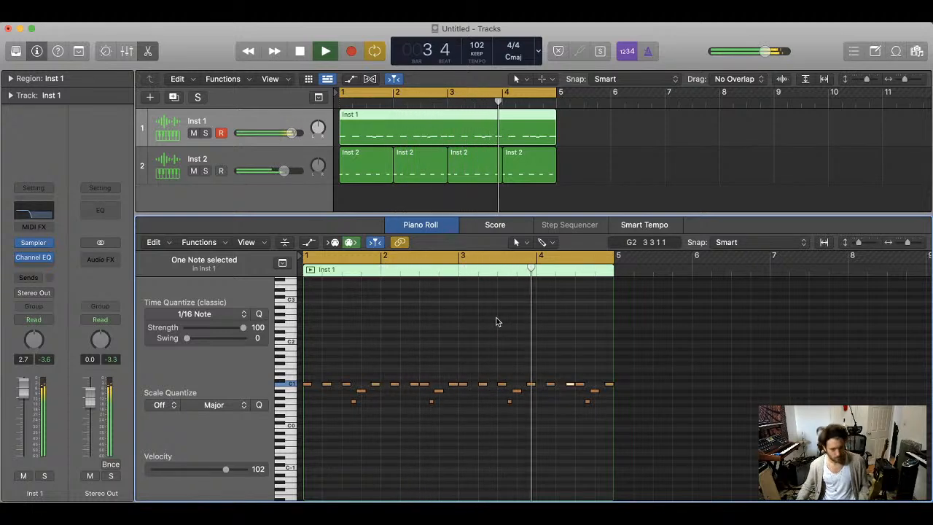
pyautogui.press('space')
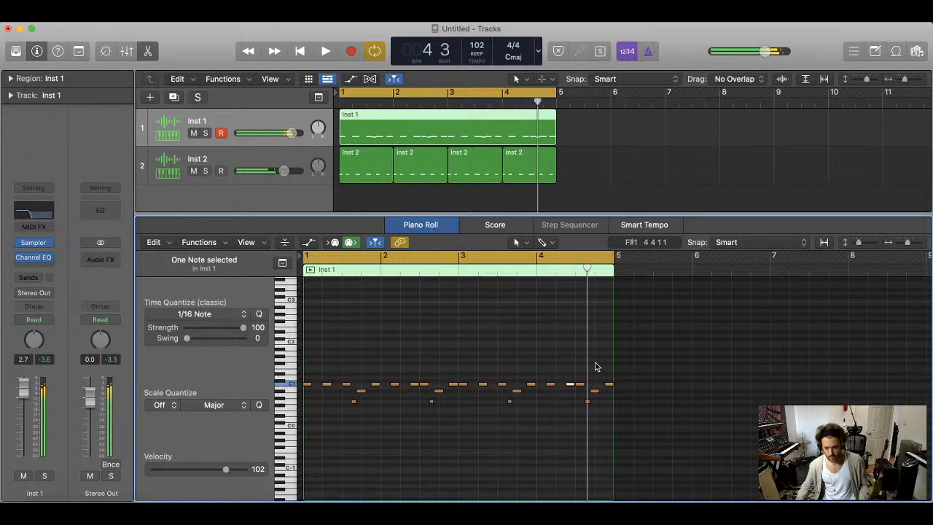
# - Shorten the C1 note on beat 3 of bar 4 to one sixteenth and move the following G0 note one sixteenth earlier
pyautogui.press('super+Right')
pyautogui.press('super+Right')
pyautogui.press('super+Right')
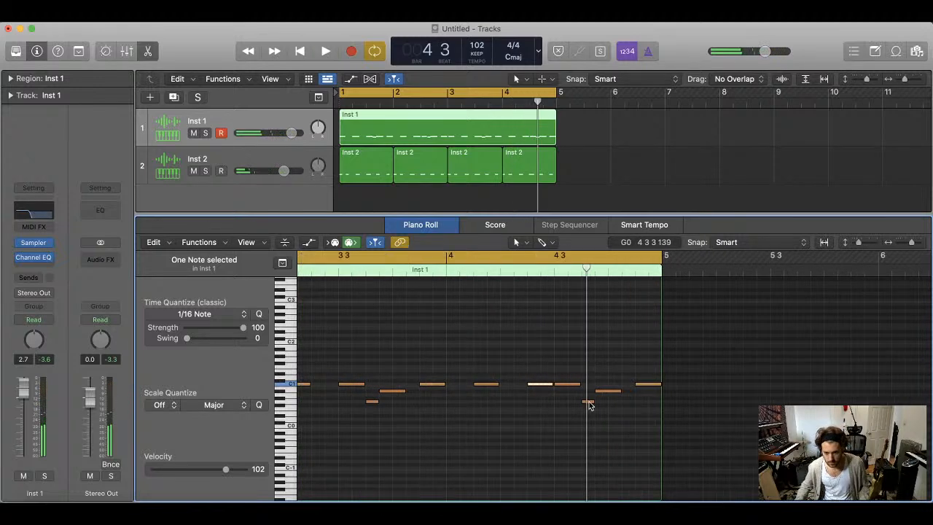
pyautogui.moveTo(588, 401); pyautogui.dragTo(563, 388)
pyautogui.click(577, 374)
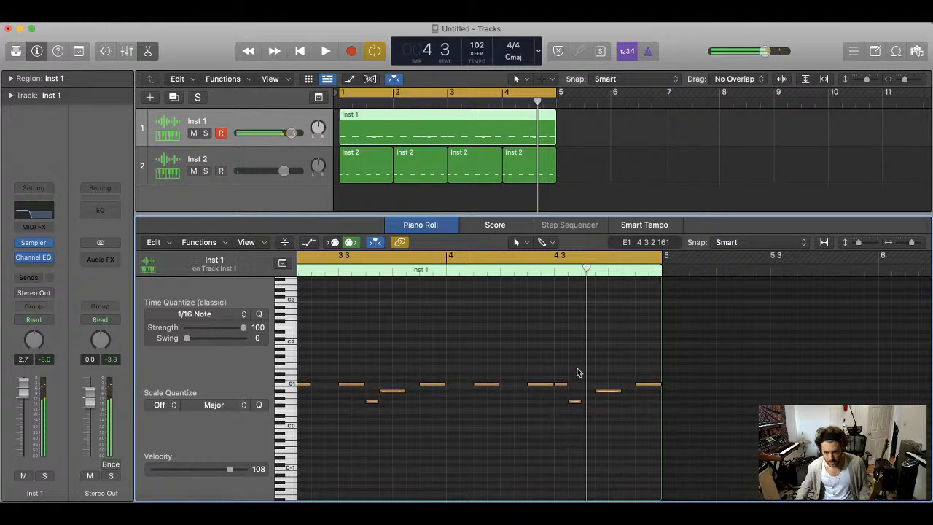
pyautogui.press('super+Left')
pyautogui.press('super+Left')
pyautogui.press('super+Left')
pyautogui.press('Return')
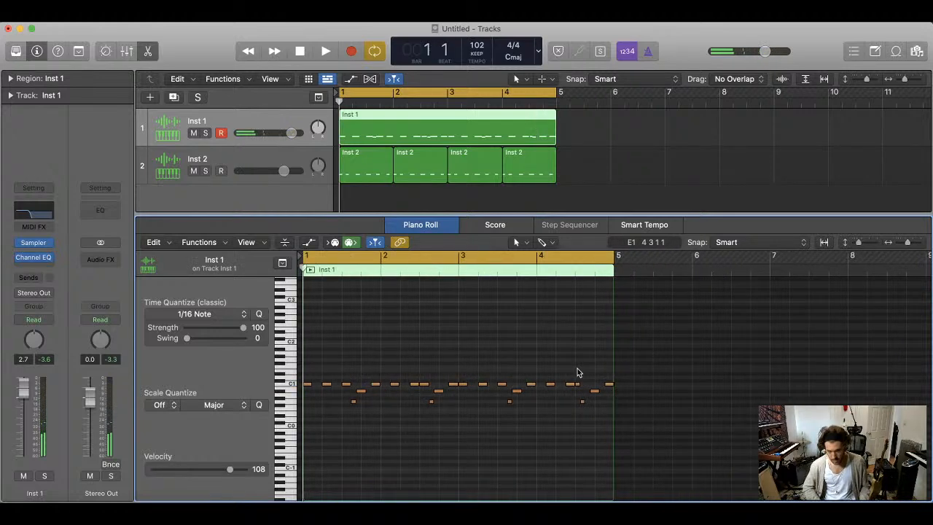
pyautogui.press('space')
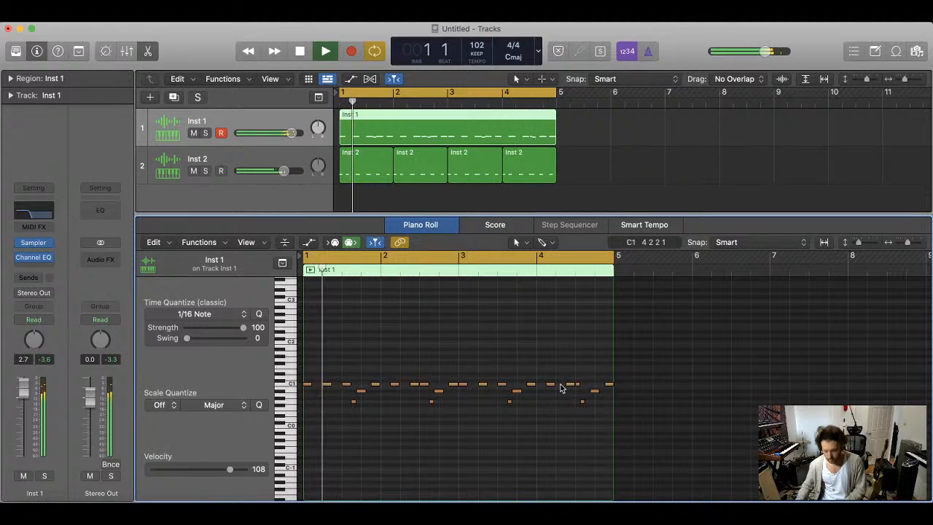
# - Lengthen bar 4's G0 note to two sixteenths and the following A#0 note to three sixteenths
pyautogui.press('super+Right')
pyautogui.press('super+Right')
pyautogui.press('super+Right')
pyautogui.hscroll(5, 795, 382)
pyautogui.hscroll(4, 795, 383)
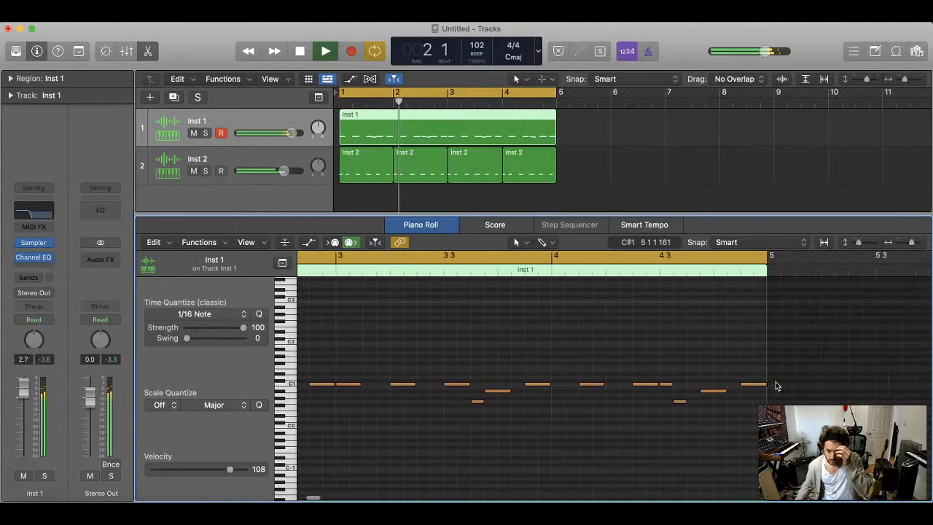
pyautogui.click(687, 403)
pyautogui.moveTo(689, 402); pyautogui.dragTo(738, 391)
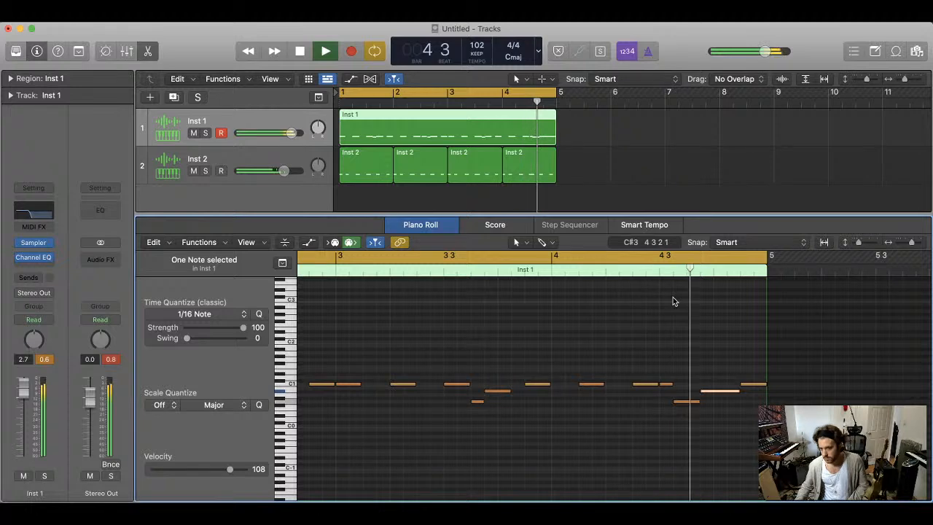
# - Shorten bar 4's A#0 note to two sixteenths and listen to the whole pattern
pyautogui.moveTo(671, 394); pyautogui.dragTo(658, 393)
pyautogui.click(651, 360)
pyautogui.press('super+Left')
pyautogui.press('super+Left')
pyautogui.press('super+Left')
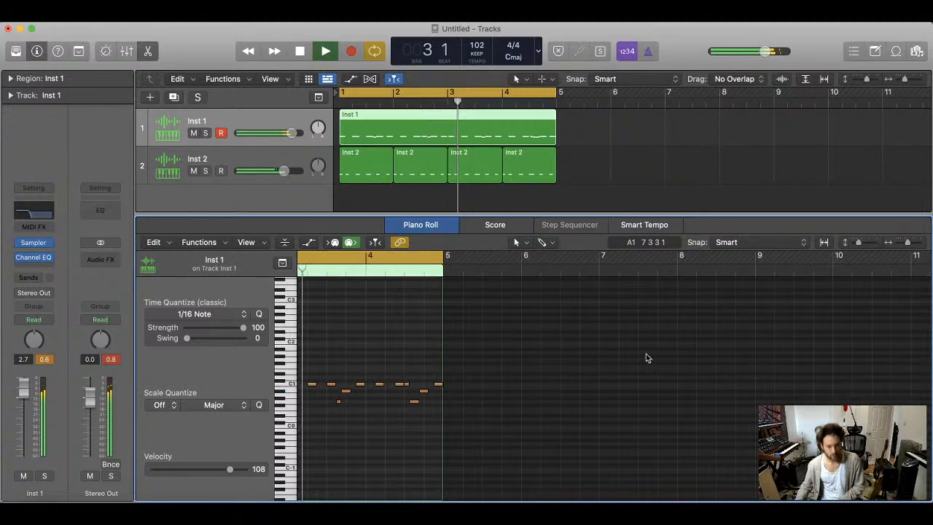
pyautogui.press('super+Up')
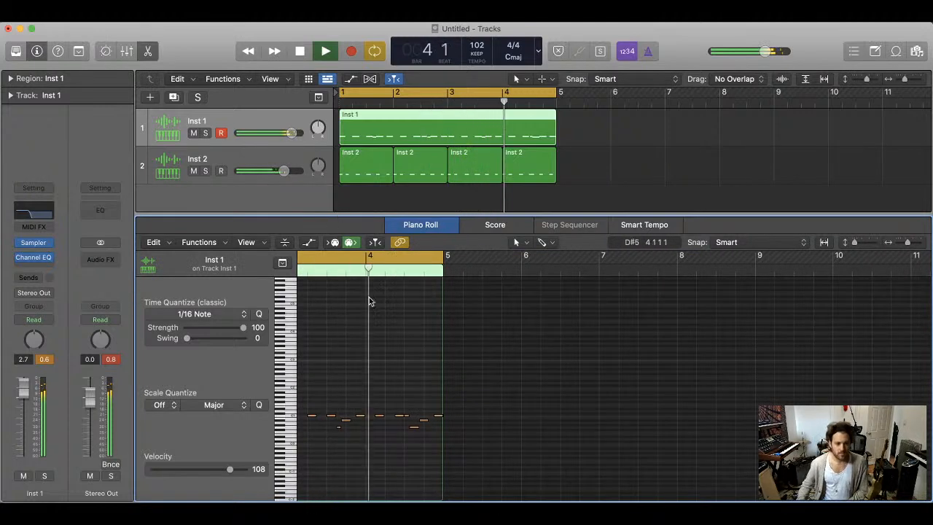
pyautogui.hscroll(-5, 370, 300)
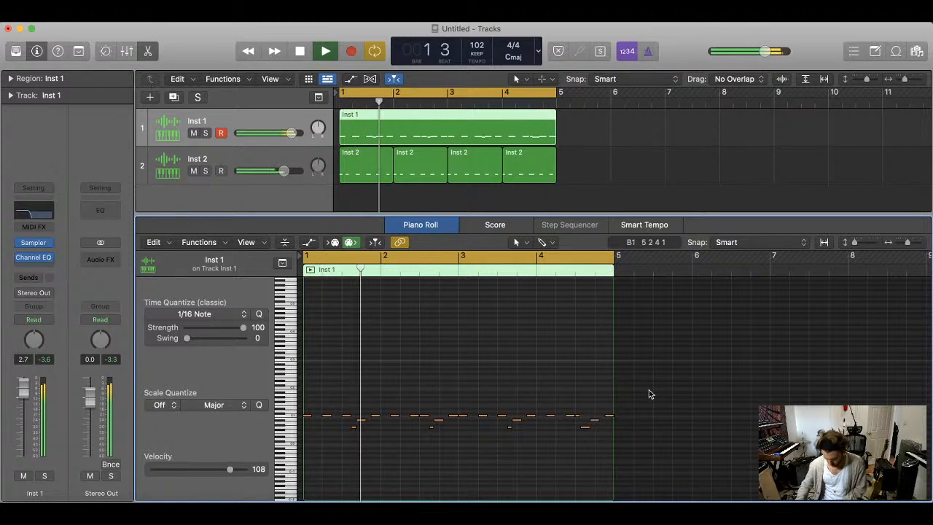
# - Shorten the last C1 note of bar 4 to one sixteenth and play the pattern
pyautogui.press('super+Right')
pyautogui.press('super+Right')
pyautogui.hscroll(12, 702, 417)
pyautogui.hscroll(-3, 702, 417)
pyautogui.hscroll(-3, 701, 417)
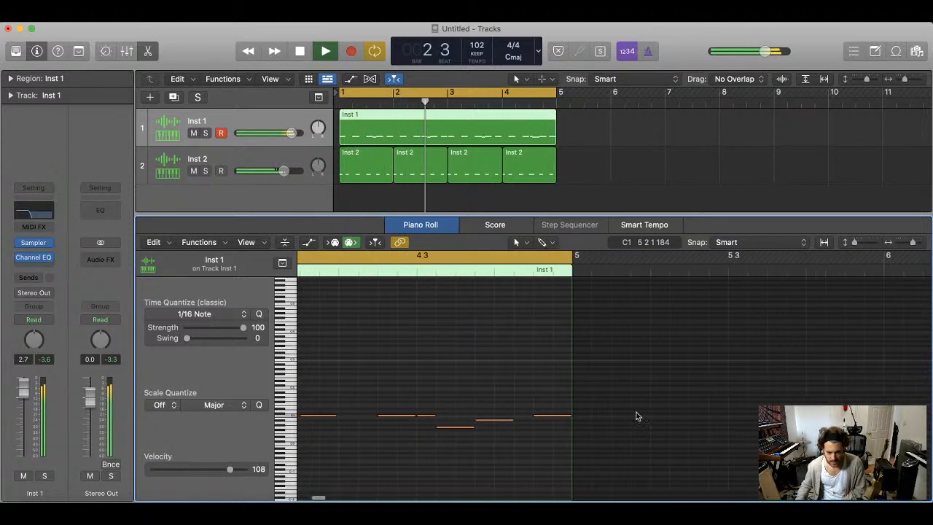
pyautogui.moveTo(567, 417); pyautogui.dragTo(550, 420)
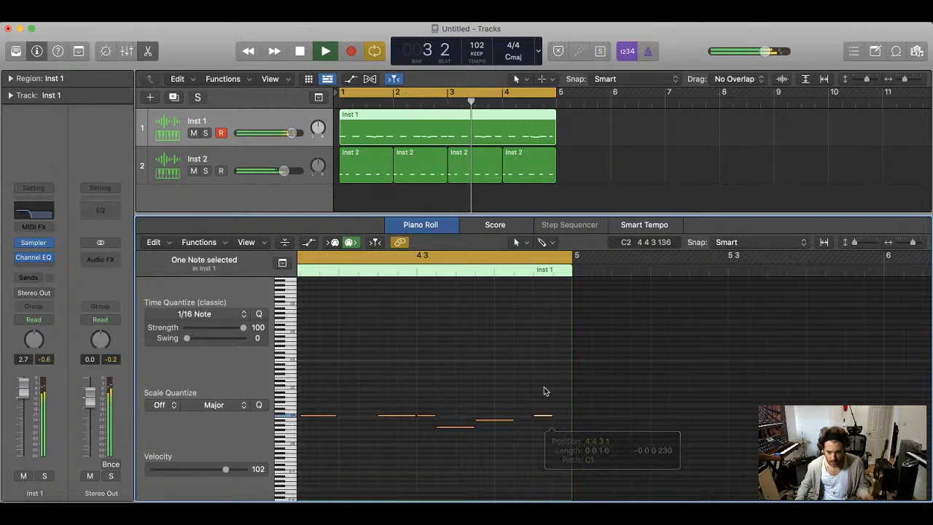
pyautogui.click(544, 386)
pyautogui.press('super+Left')
pyautogui.press('super+Left')
pyautogui.press('super+Left')
pyautogui.hscroll(-5, 553, 392)
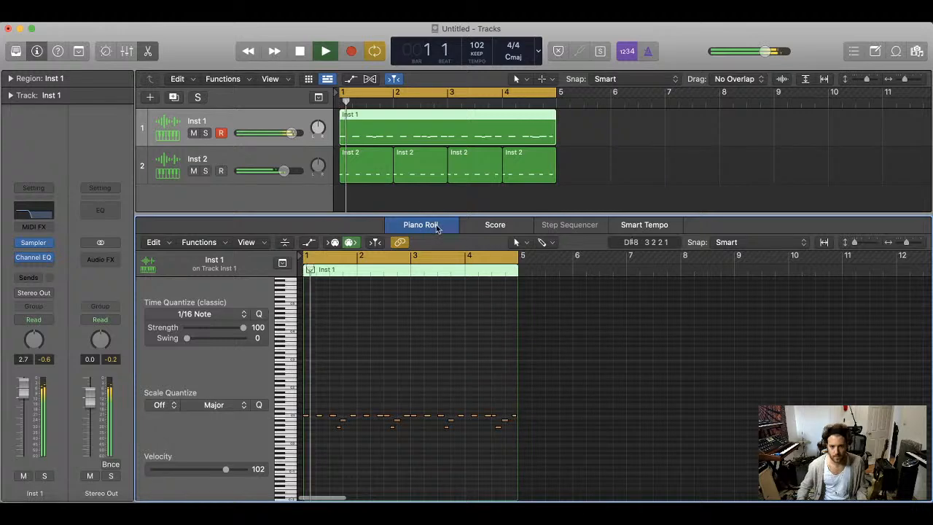
# - Lengthen the last C1 note of bar 4 slightly beyond one sixteenth and close the Piano Roll
pyautogui.press('space')
pyautogui.press('super+Right')
pyautogui.press('super+Right')
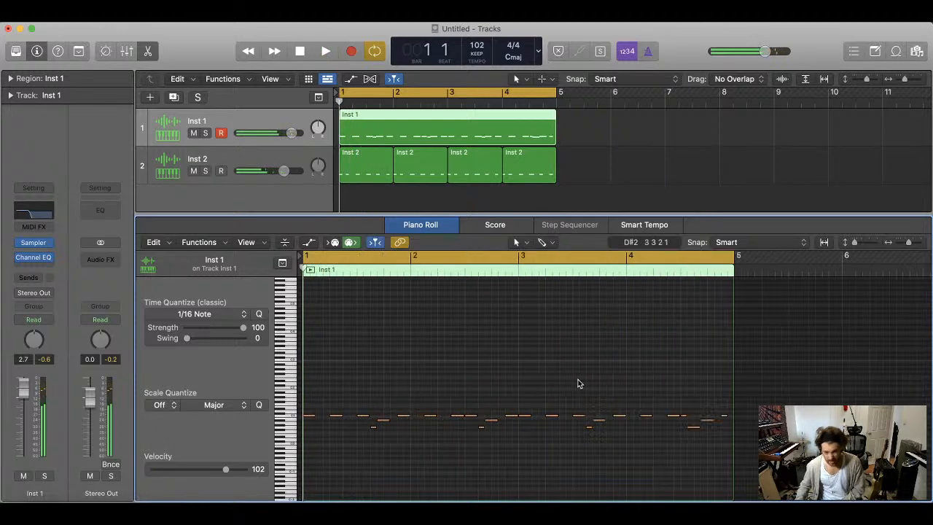
pyautogui.press('space')
pyautogui.hscroll(2, 553, 394)
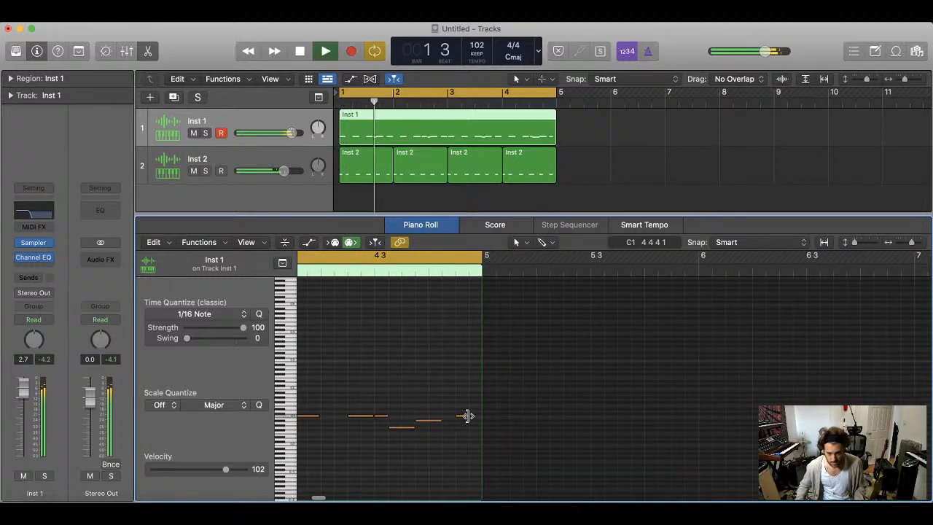
pyautogui.moveTo(469, 416); pyautogui.dragTo(473, 416)
pyautogui.press('space')
pyautogui.click(452, 369)
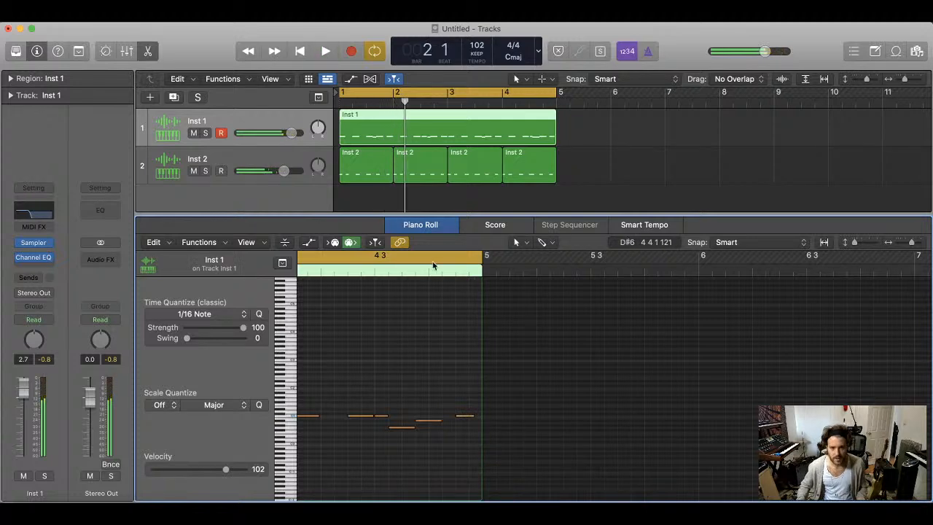
pyautogui.press('p')
pyautogui.click(463, 224)
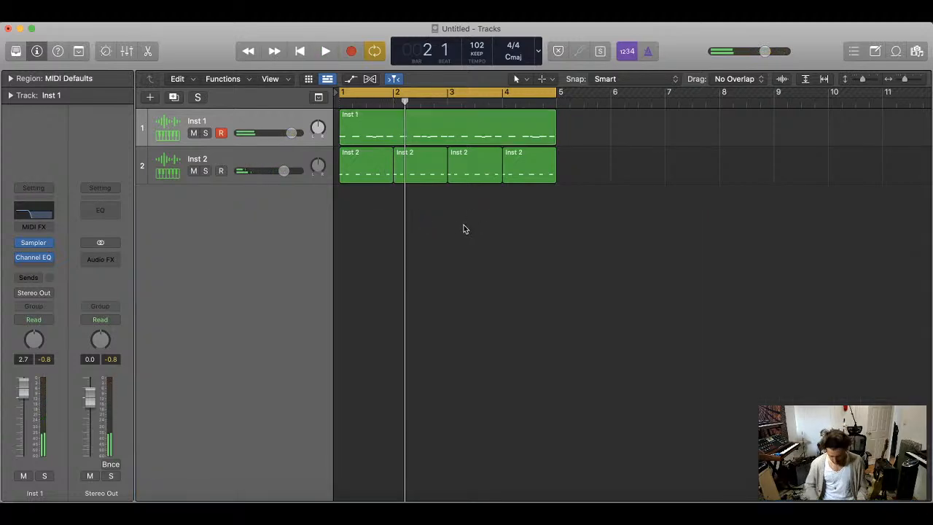
# - Rename track 1 as Bassline and track 2 as Curtis Cymbals, and return the playhead to bar 1
pyautogui.press('super+Left')
pyautogui.press('super+Left')
pyautogui.doubleClick(266, 118)
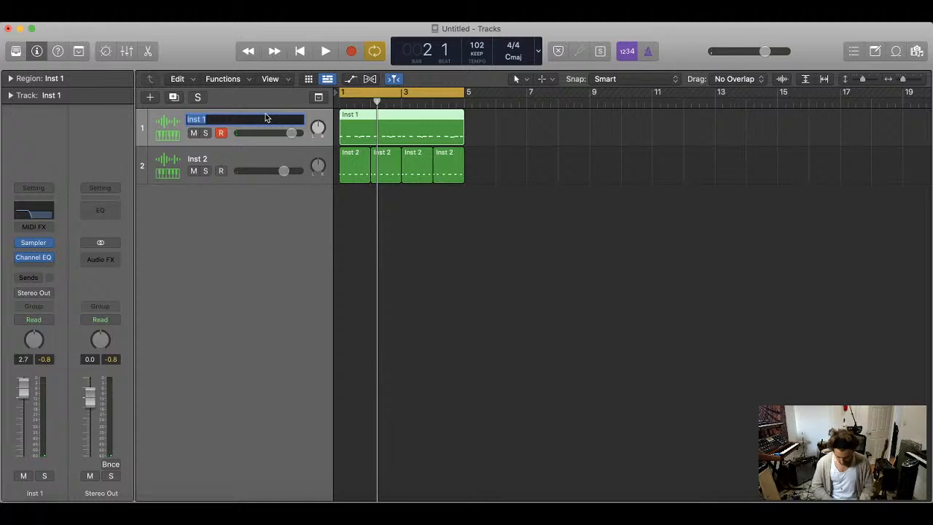
pyautogui.write('Bassline')
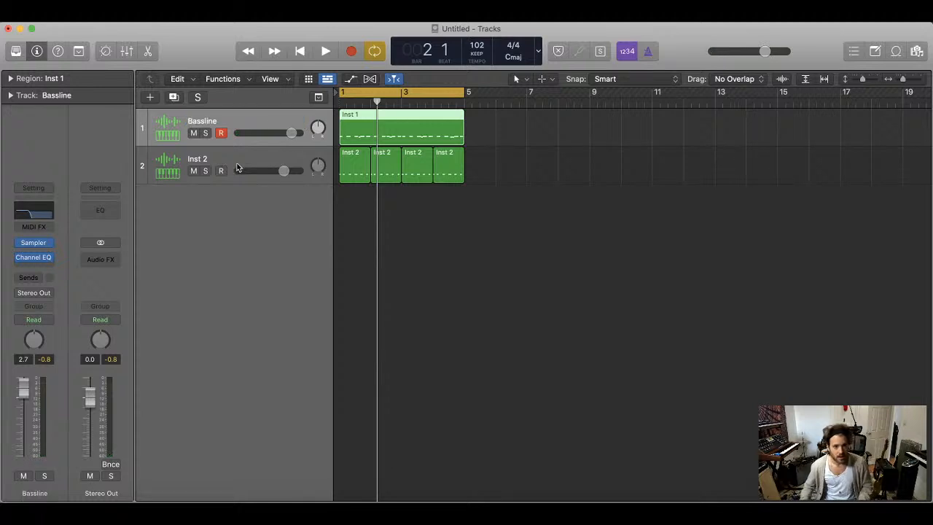
pyautogui.doubleClick(235, 157)
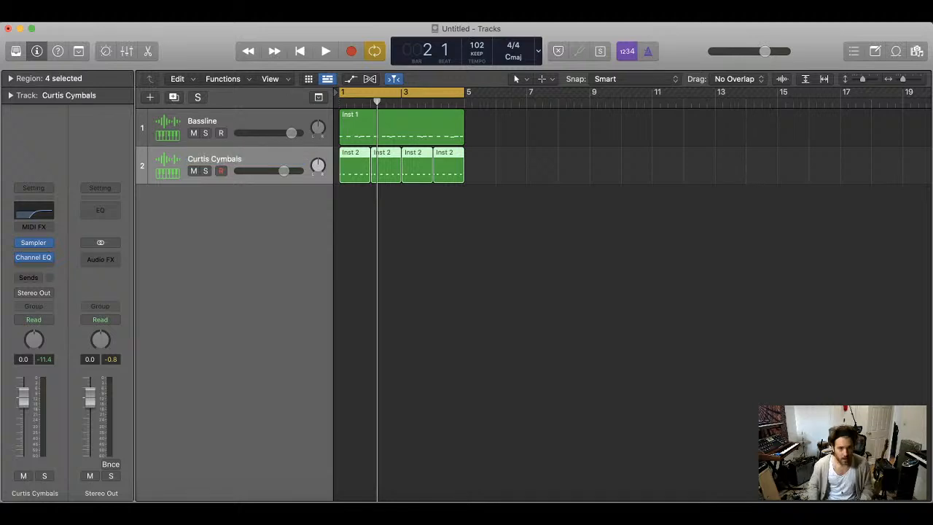
pyautogui.press('Return')
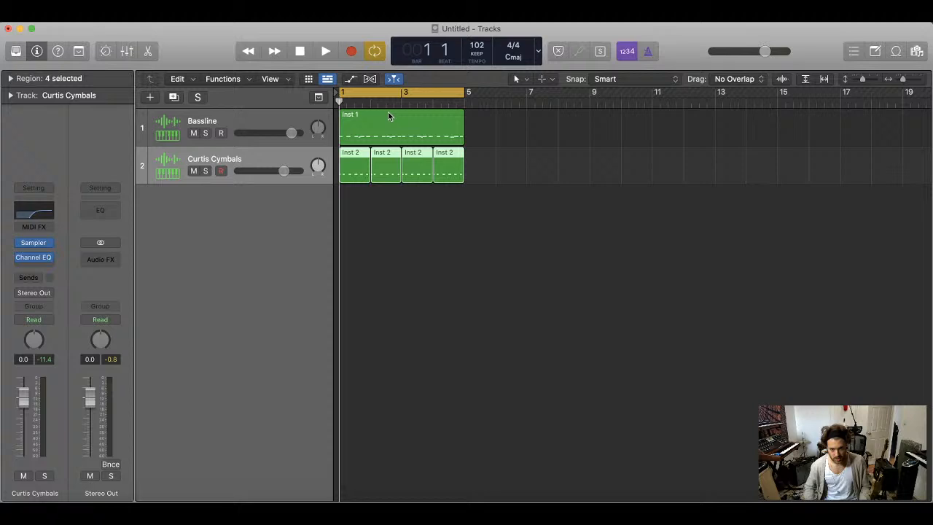
# - Add a Vintage Electric Piano software instrument track, hide the Library, and try out chords over the loop
pyautogui.click(151, 98)
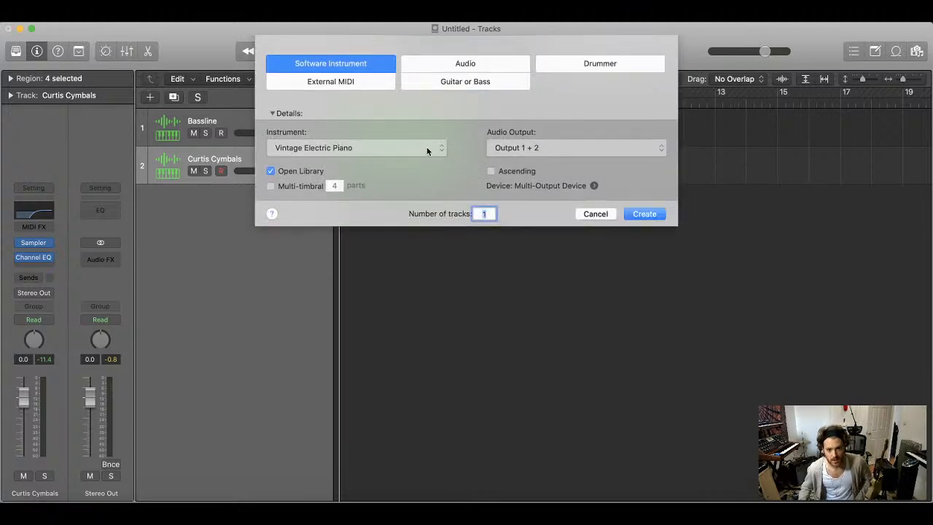
pyautogui.click(644, 213)
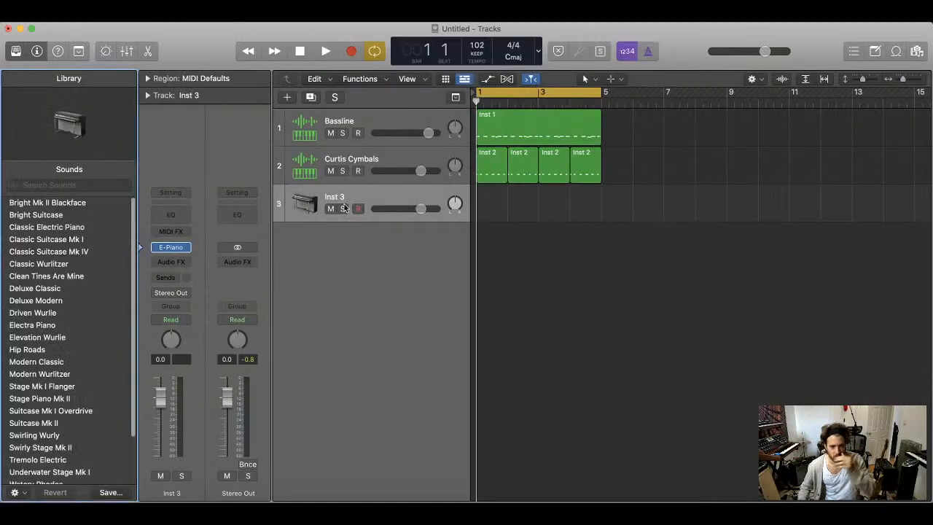
pyautogui.click(16, 53)
pyautogui.press('space')
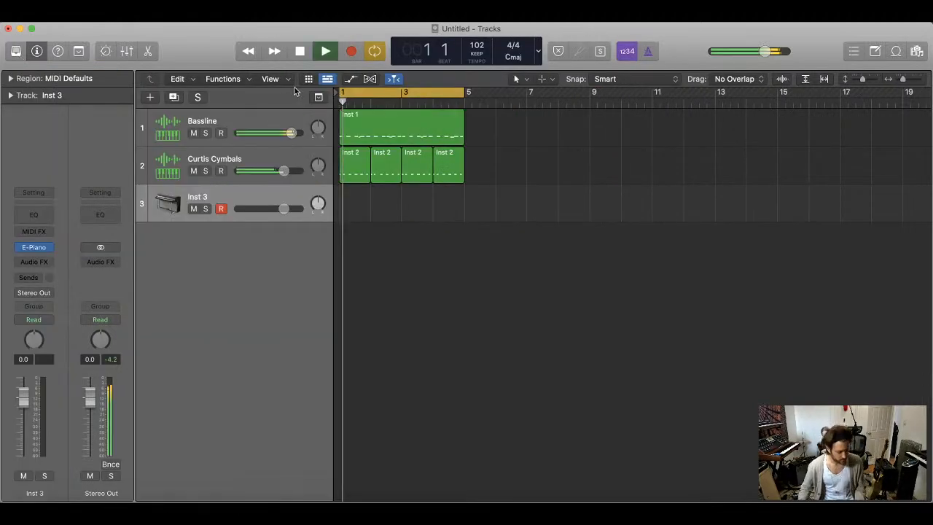
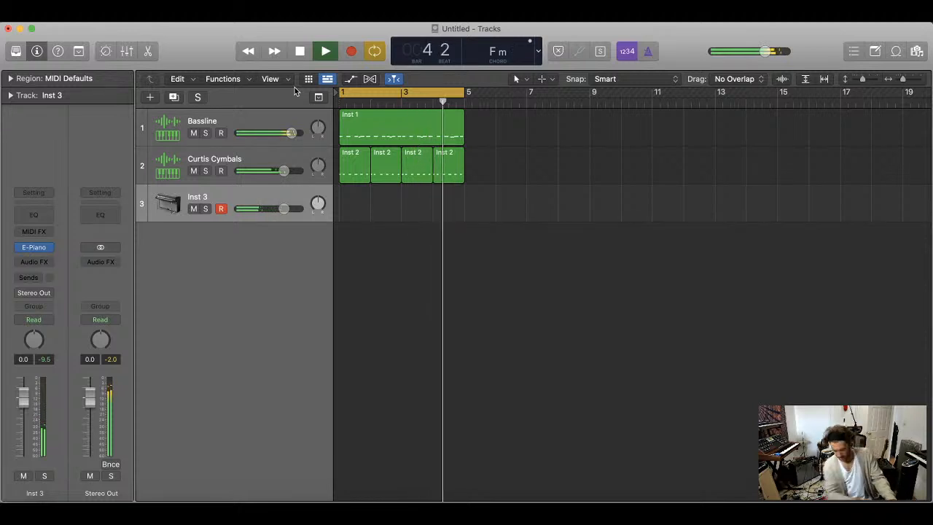
pyautogui.press('space')
# - Turn off cycle mode and repeat the four-bar Bassline and Curtis Cymbals regions five times, up to bar 25
pyautogui.click(375, 87)
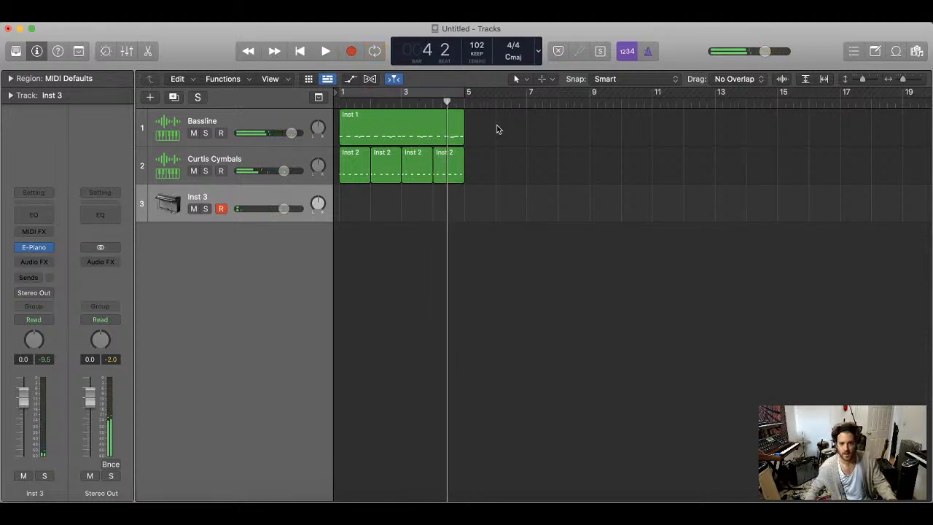
pyautogui.moveTo(496, 125); pyautogui.dragTo(351, 174)
pyautogui.press('super+r')
pyautogui.press('super+r')
pyautogui.press('super+r')
pyautogui.press('super+r')
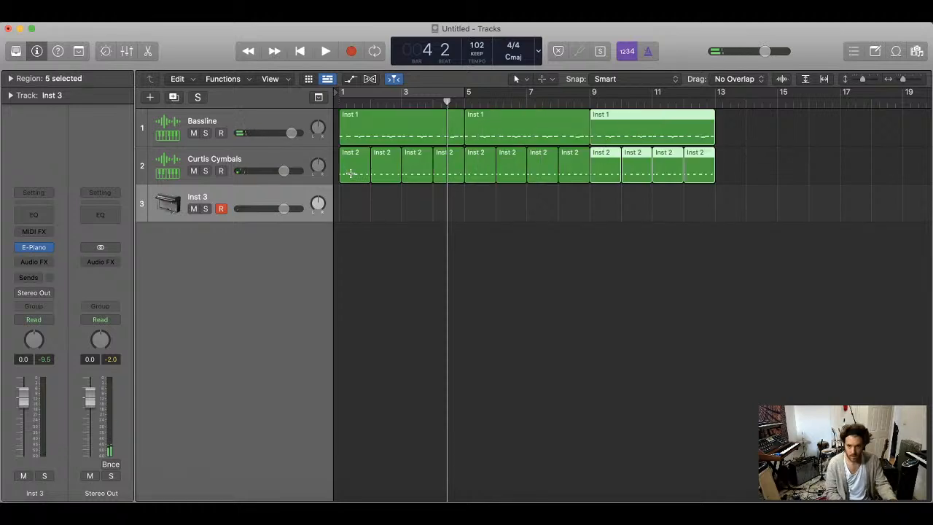
pyautogui.press('super+Left')
pyautogui.press('super+Left')
pyautogui.press('super+Left')
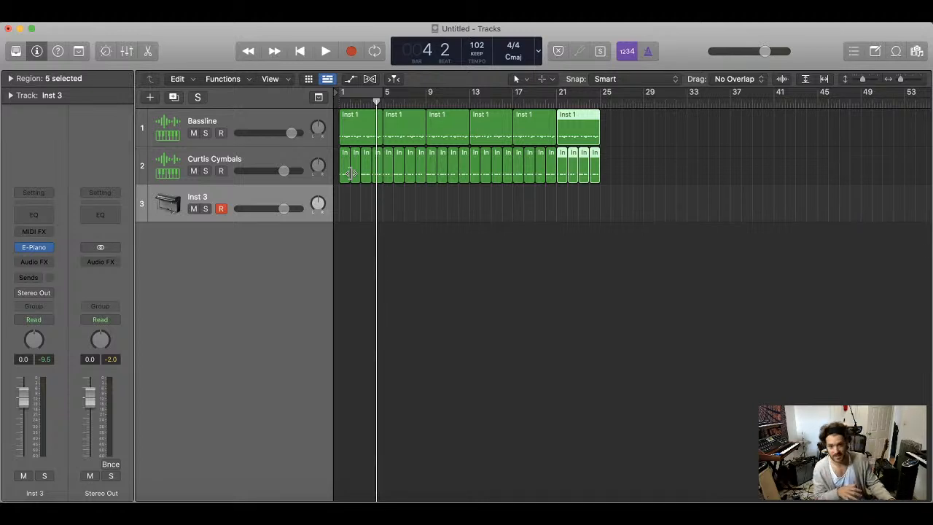
# - Record a short electric piano take on Inst 3 from bar 1
pyautogui.press('Return')
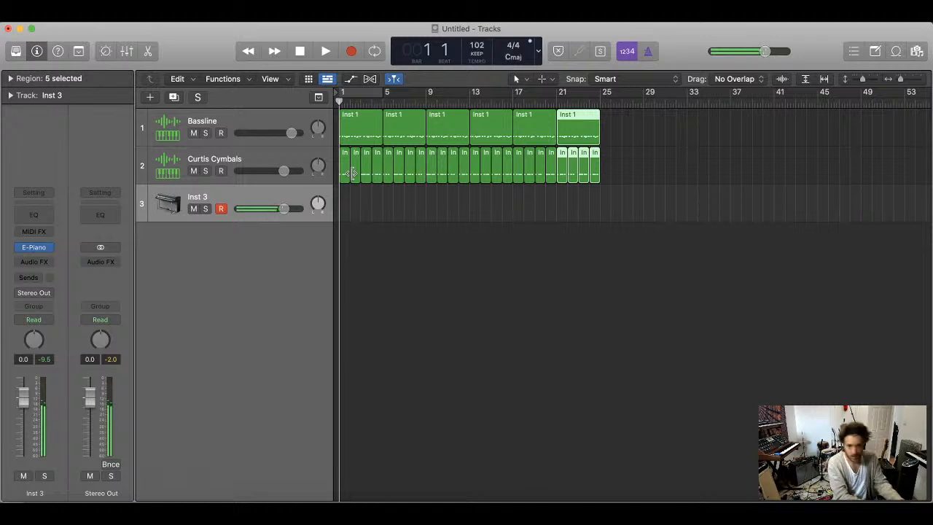
pyautogui.press('r')
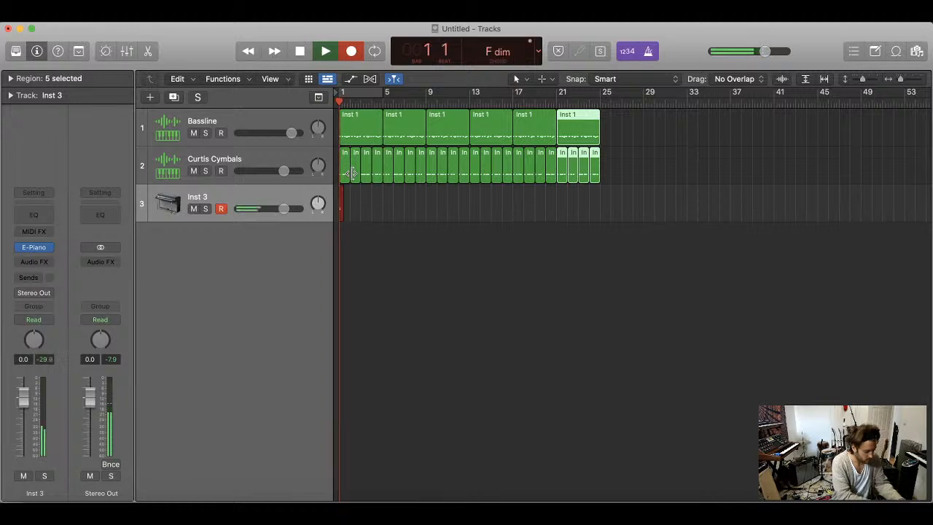
pyautogui.press('space')
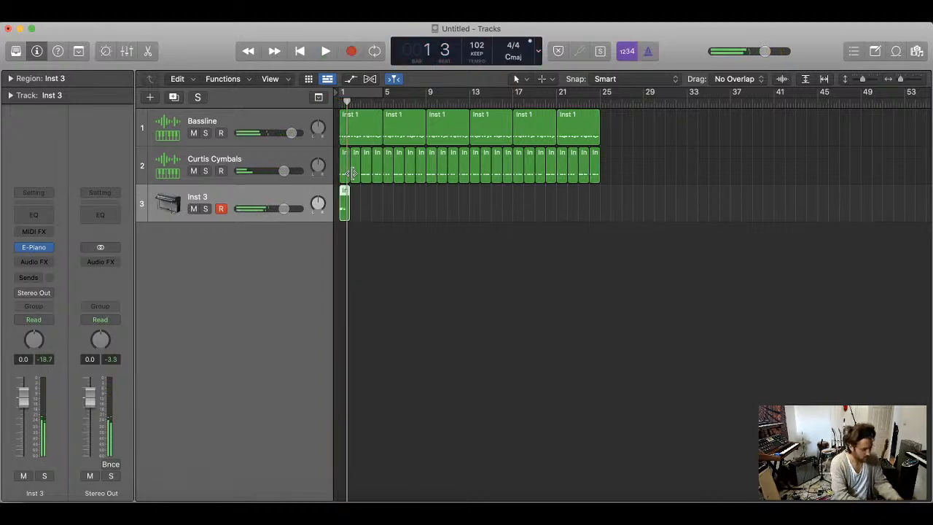
# - Undo the short piano take and record a new electric piano chord part on Inst 3 from bar 1 to bar 17
pyautogui.press('Return')
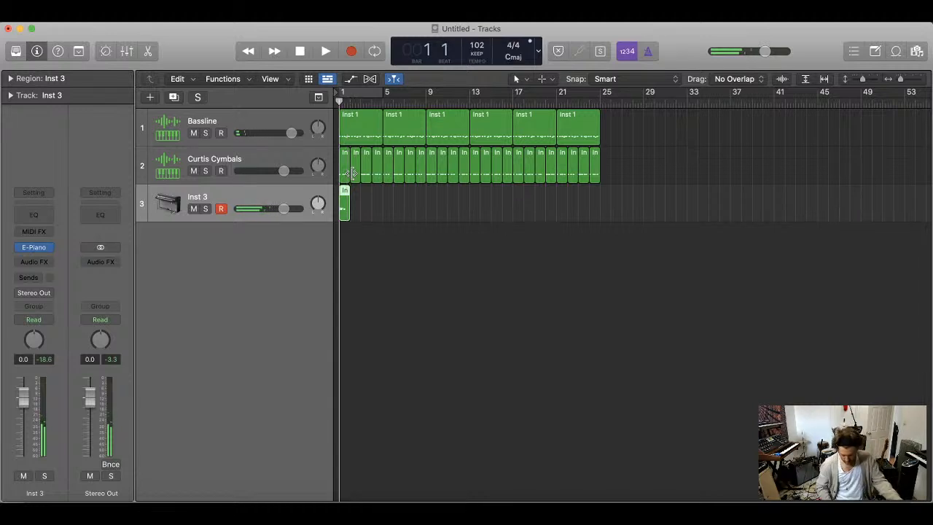
pyautogui.press('super+z')
pyautogui.press('r')
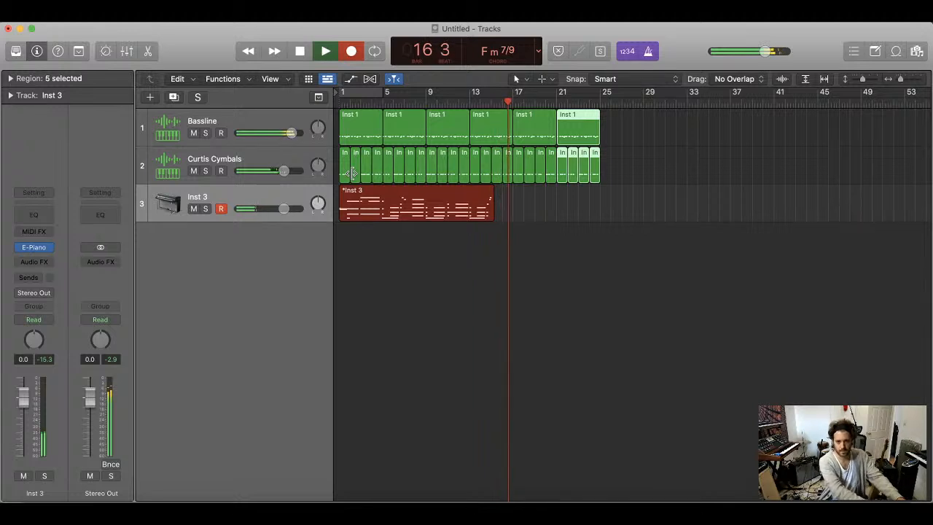
pyautogui.press('space')
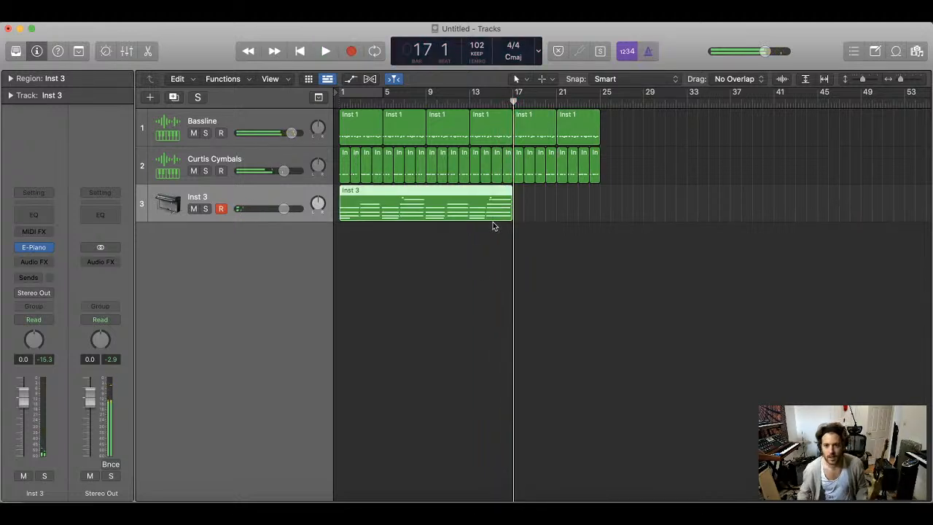
# - Open the recorded Inst 3 region in the Piano Roll and raise the velocity of all its notes slightly, bringing the slider to 63
pyautogui.doubleClick(425, 200)
pyautogui.press('super+Left')
pyautogui.press('super+Left')
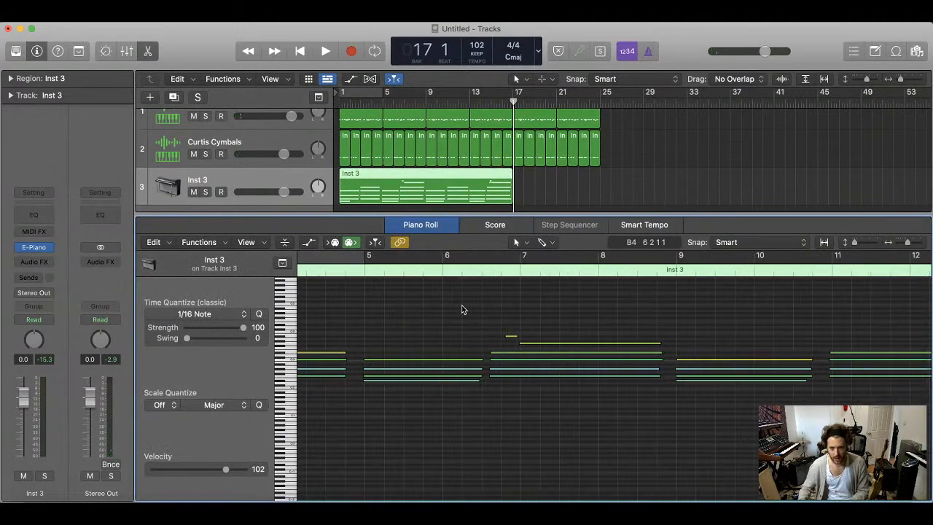
pyautogui.hscroll(-3, 461, 309)
pyautogui.press('super+Left')
pyautogui.press('super+Left')
pyautogui.hscroll(-2, 461, 309)
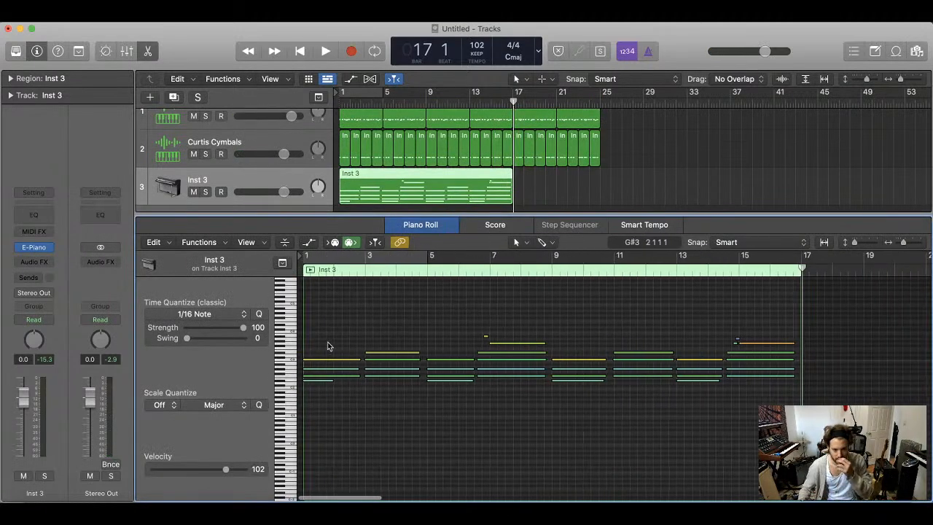
pyautogui.moveTo(320, 337); pyautogui.dragTo(323, 407)
pyautogui.click(609, 413)
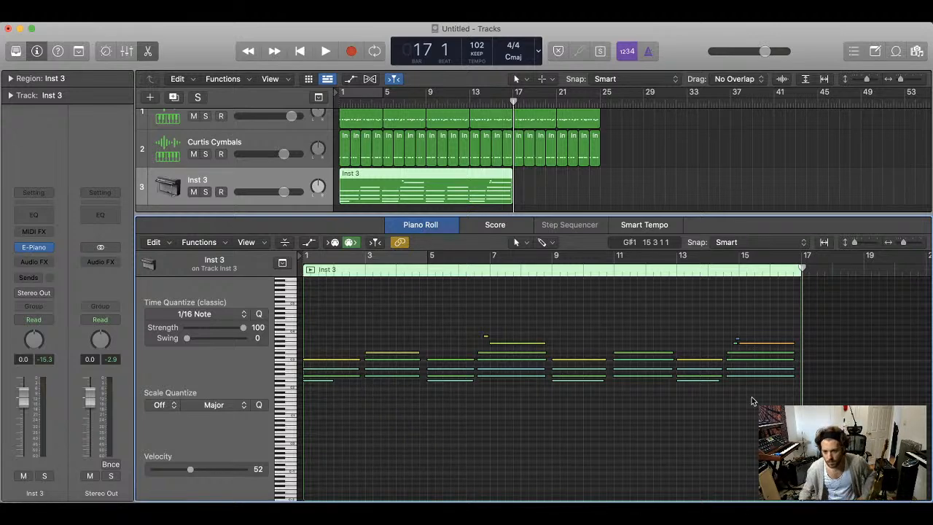
pyautogui.moveTo(764, 402)
pyautogui.mouseDown()
pyautogui.moveTo(329, 400)
pyautogui.moveTo(293, 366)
pyautogui.mouseUp()
pyautogui.moveTo(191, 469)
pyautogui.mouseDown()
pyautogui.moveTo(182, 470)
pyautogui.moveTo(199, 470)
pyautogui.mouseUp()
pyautogui.click(379, 455)
pyautogui.press('Return')
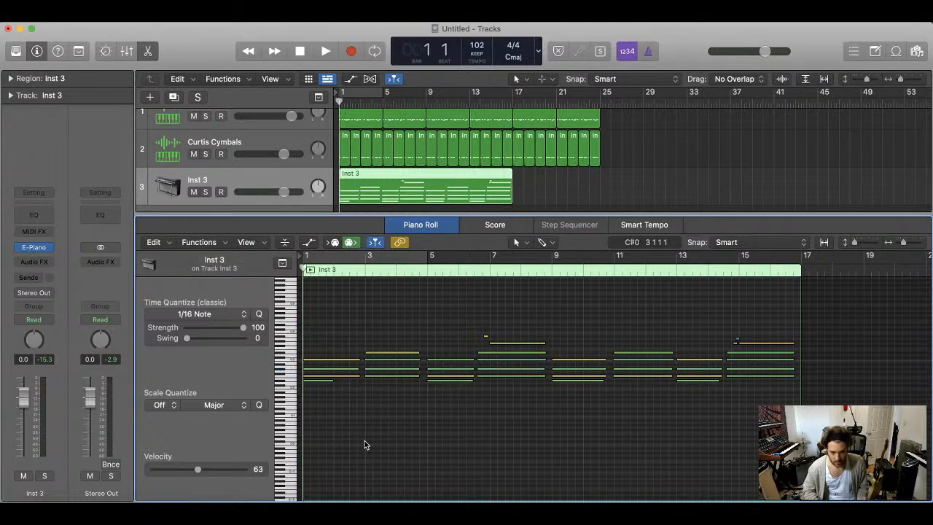
# - Lengthen the lowest note of the first chord to end with the other chord notes, and play back from bar 1
pyautogui.press('space')
pyautogui.moveTo(331, 378); pyautogui.dragTo(357, 386)
pyautogui.press('Return')
pyautogui.press('space')
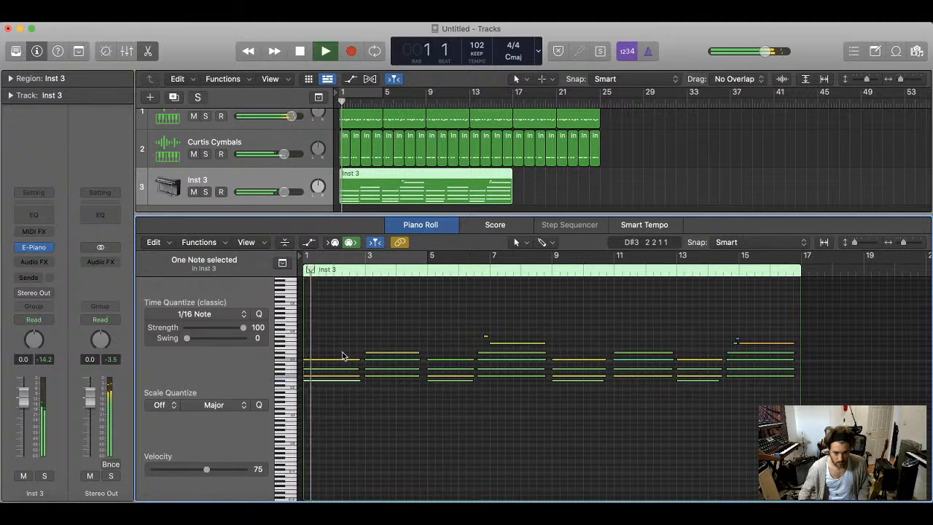
# - Solo Inst 3, set the velocity of the first chord's C3 note to 106, replay it from bar 1 and unsolo the track
pyautogui.click(204, 191)
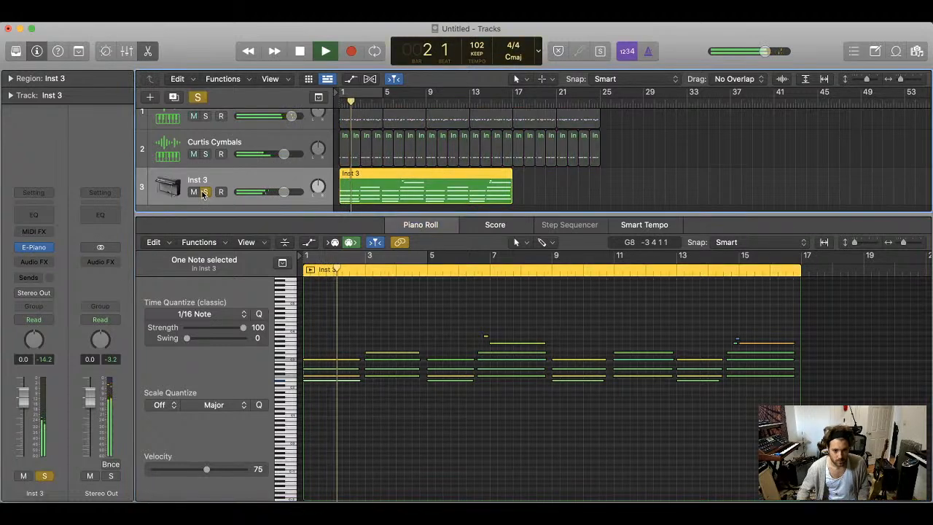
pyautogui.press('Return')
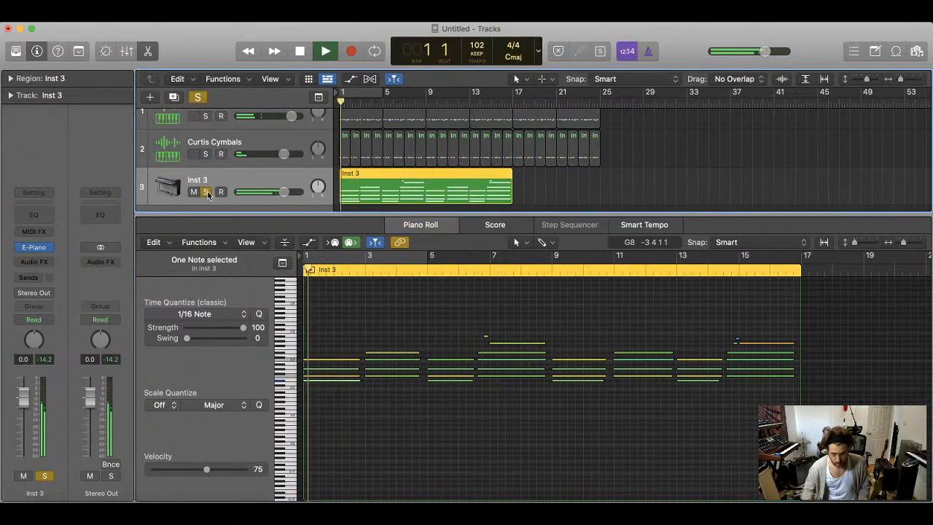
pyautogui.click(328, 360)
pyautogui.press('space')
pyautogui.moveTo(342, 349); pyautogui.dragTo(332, 361)
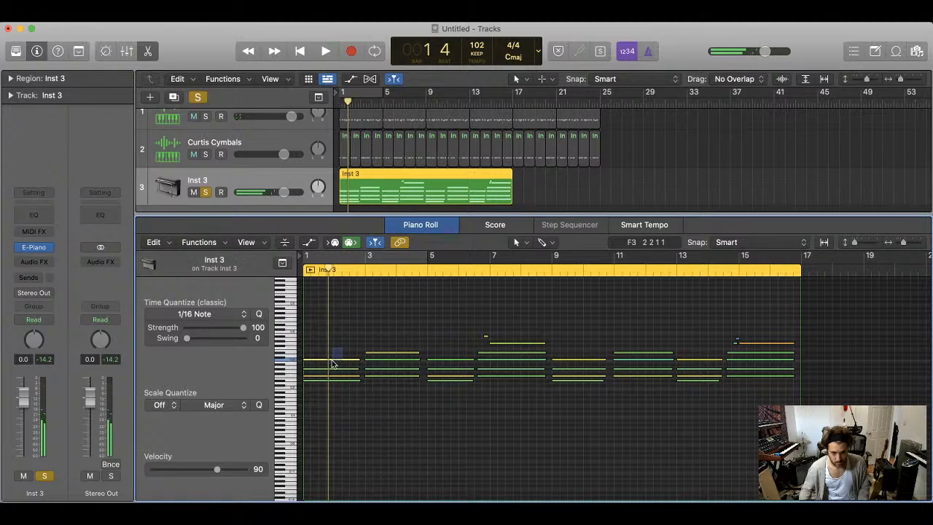
pyautogui.moveTo(222, 471); pyautogui.dragTo(229, 471)
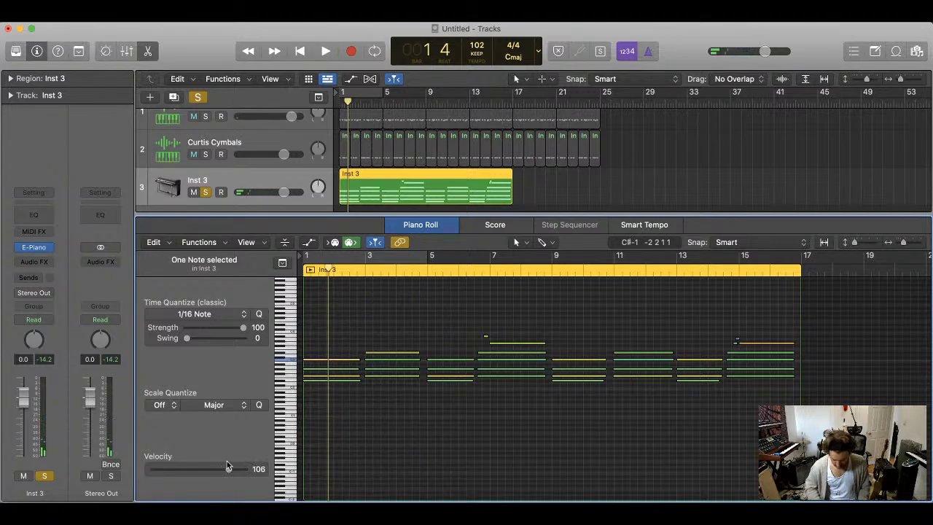
pyautogui.press('Return')
pyautogui.press('space')
pyautogui.scroll(3, 298, 333)
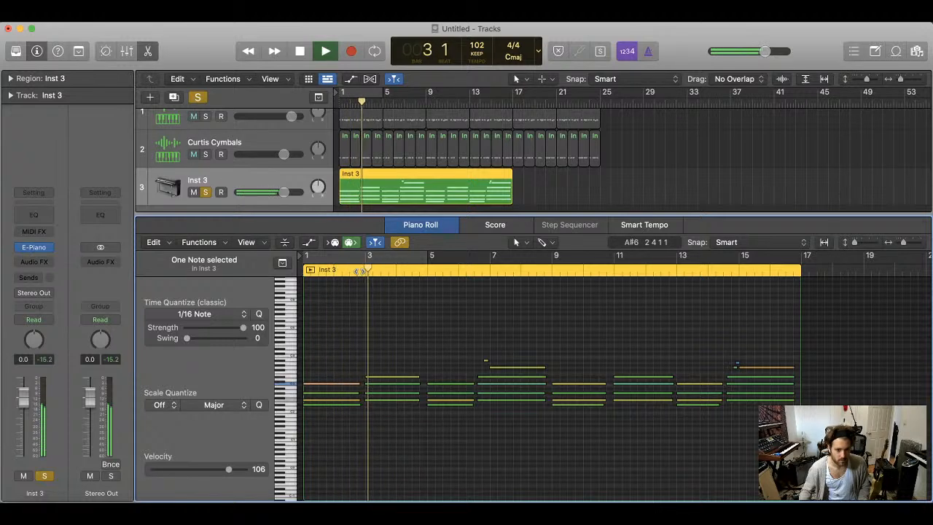
pyautogui.click(207, 192)
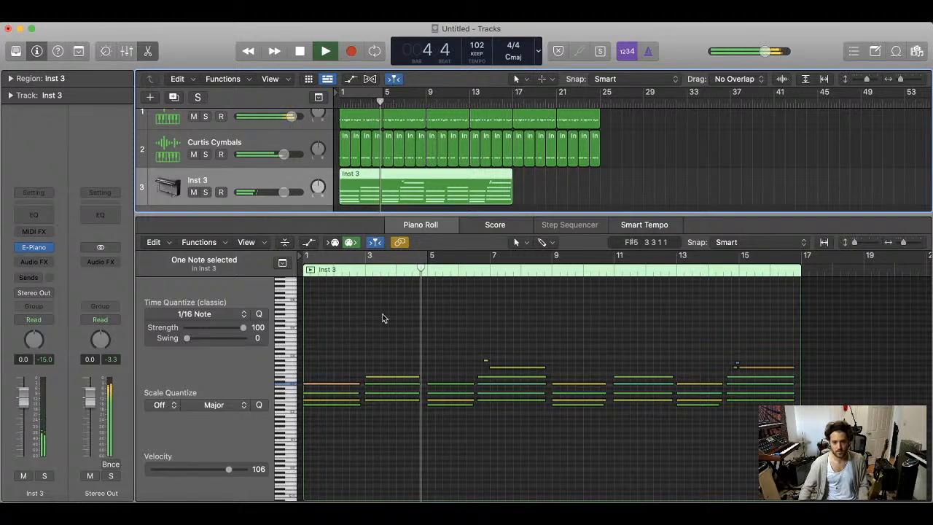
# - Set the velocity of the C3 note in the bar 5 chord to 110 and play from just before bar 5
pyautogui.press('space')
pyautogui.click(446, 382)
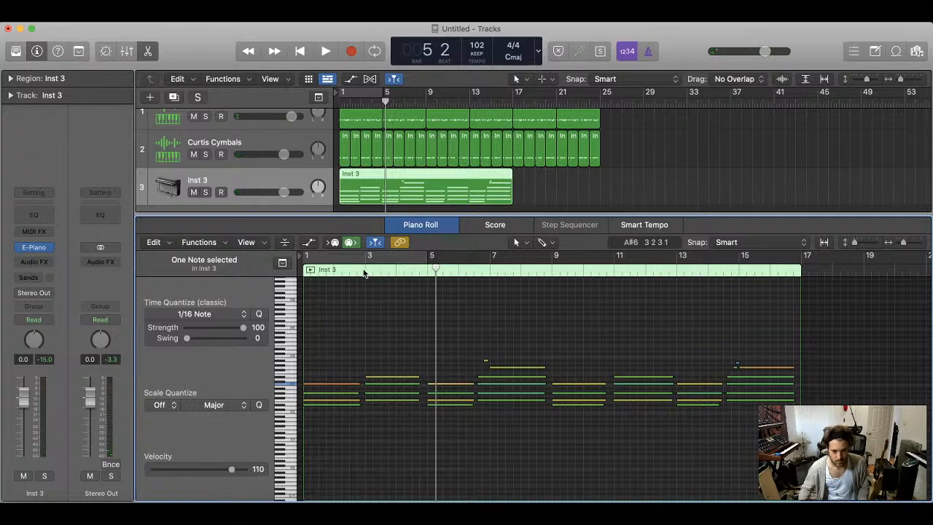
pyautogui.moveTo(422, 273); pyautogui.dragTo(416, 272)
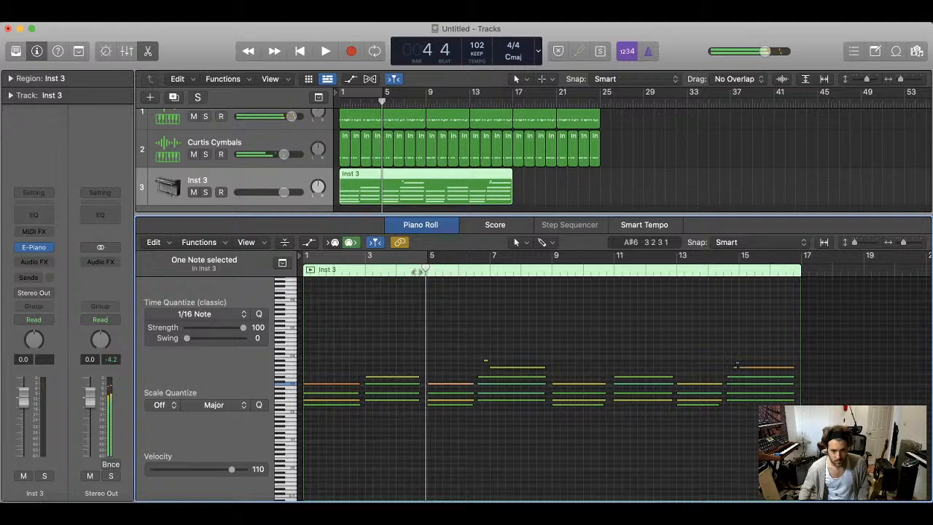
pyautogui.press('space')
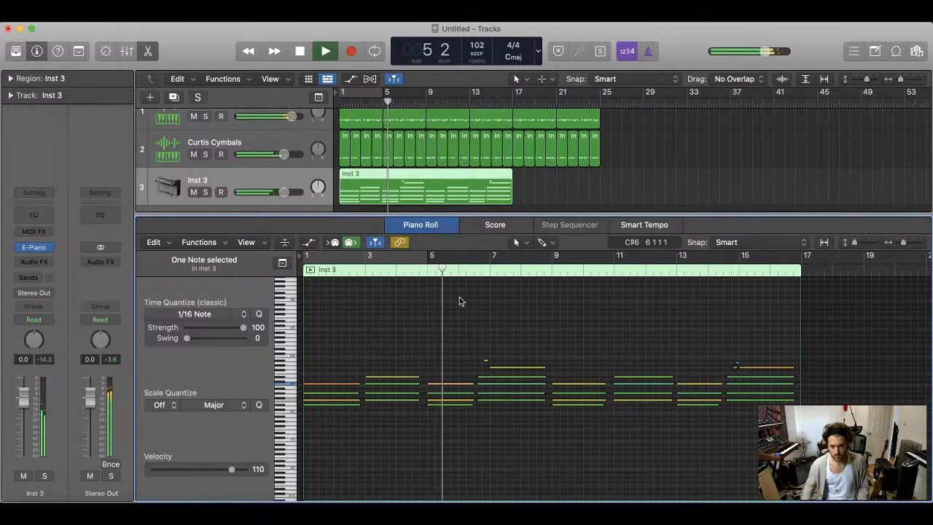
# - Move the D#3 note of the chord in the second half of bar 6 slightly later and replay the passage
pyautogui.press('super+Right')
pyautogui.press('super+Down')
pyautogui.press('super+Down')
pyautogui.press('super+Down')
pyautogui.press('super+Down')
pyautogui.press('super+Right')
pyautogui.press('super+Right')
pyautogui.press('super+Right')
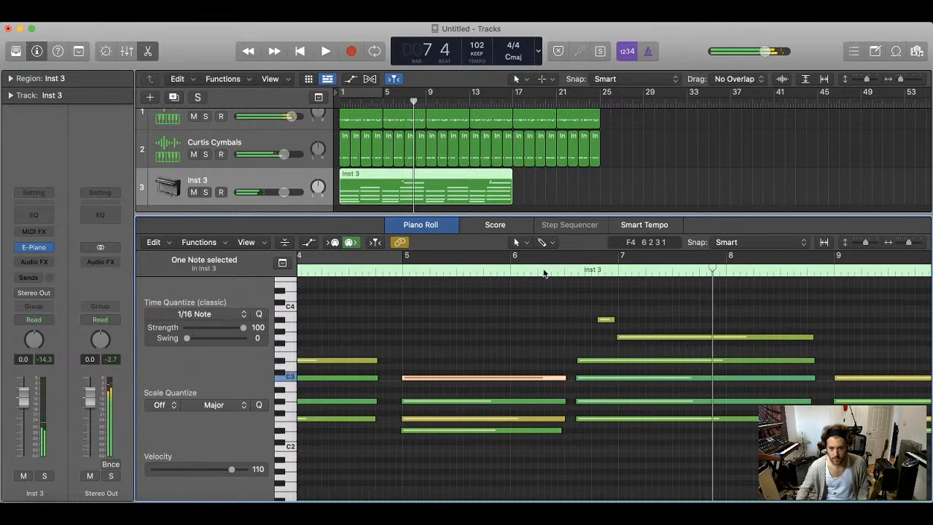
pyautogui.click(548, 269)
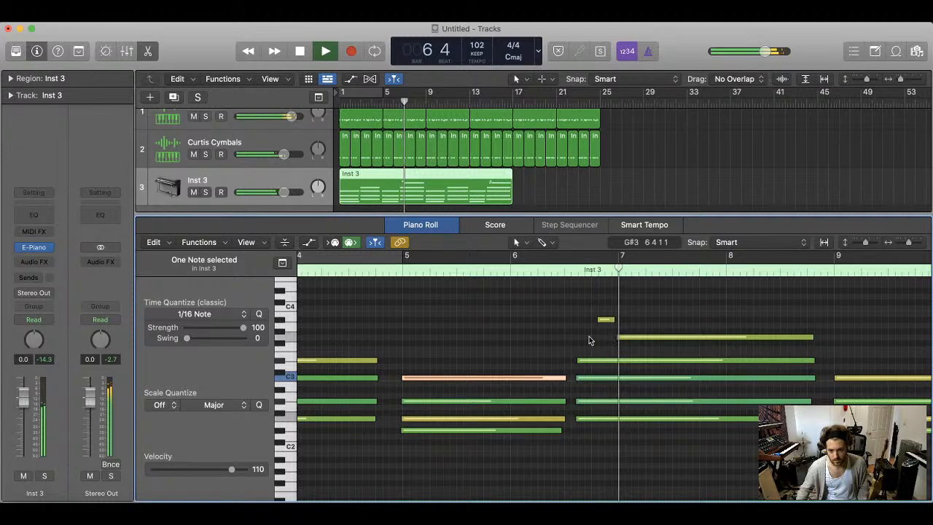
pyautogui.press('space')
pyautogui.moveTo(582, 364); pyautogui.dragTo(584, 364)
pyautogui.doubleClick(531, 275)
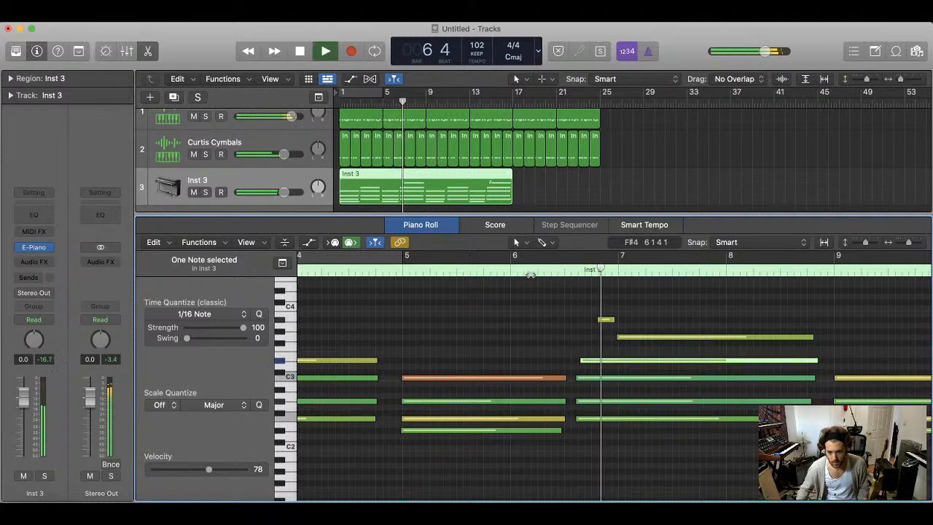
# - Check the timing of the long G3 note at bar 7 by selecting it and replaying from bar 6
pyautogui.press('space')
pyautogui.click(636, 331)
pyautogui.click(635, 334)
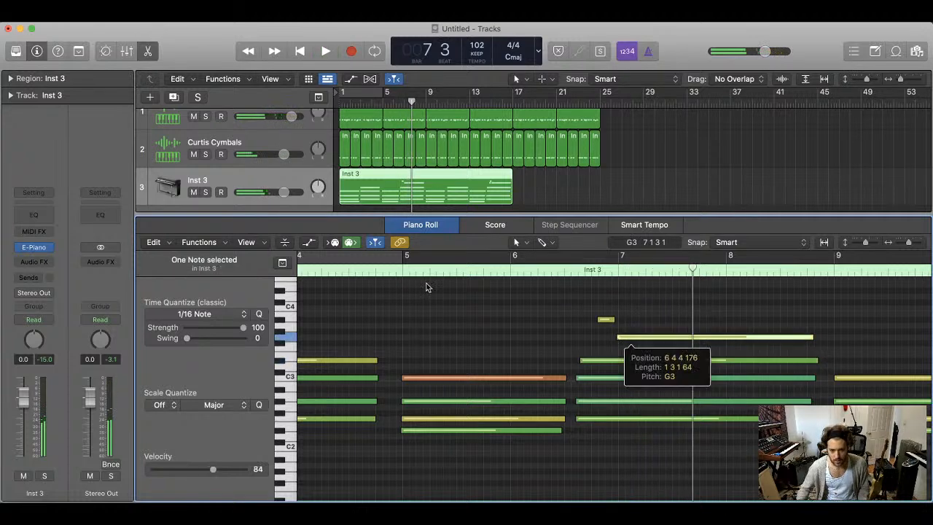
pyautogui.click(567, 273)
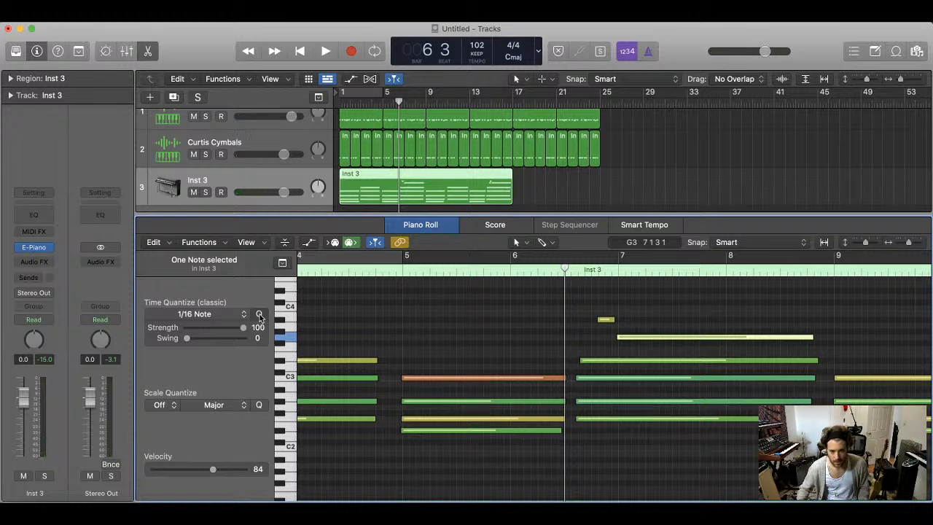
pyautogui.click(494, 333)
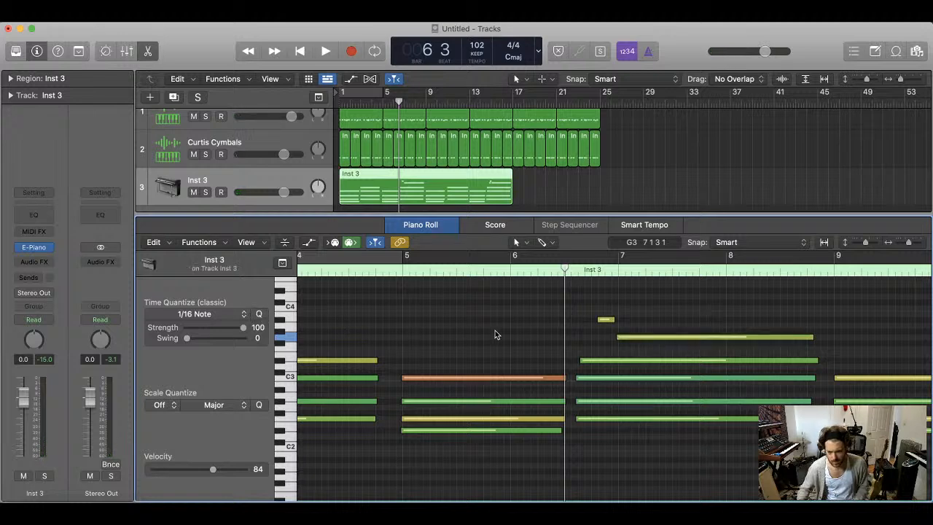
pyautogui.press('super+Right')
pyautogui.press('super+Right')
pyautogui.click(737, 335)
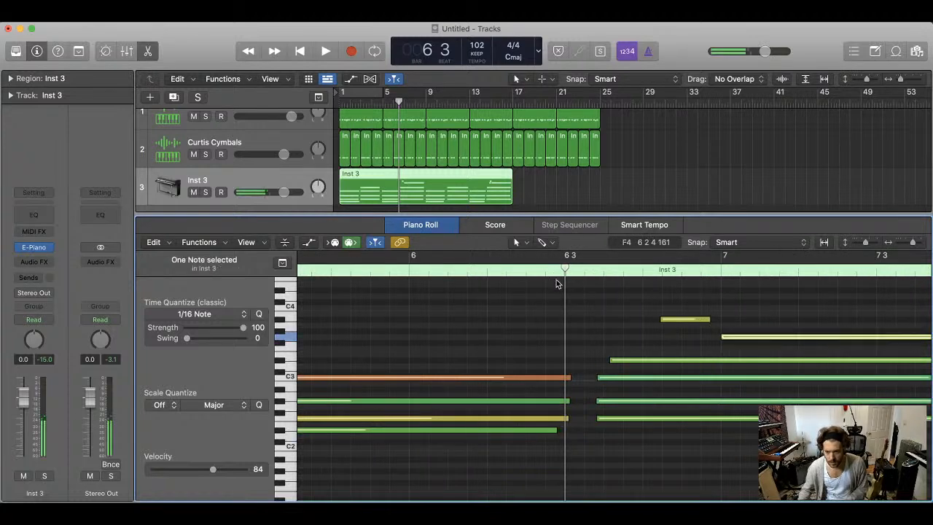
pyautogui.press('space')
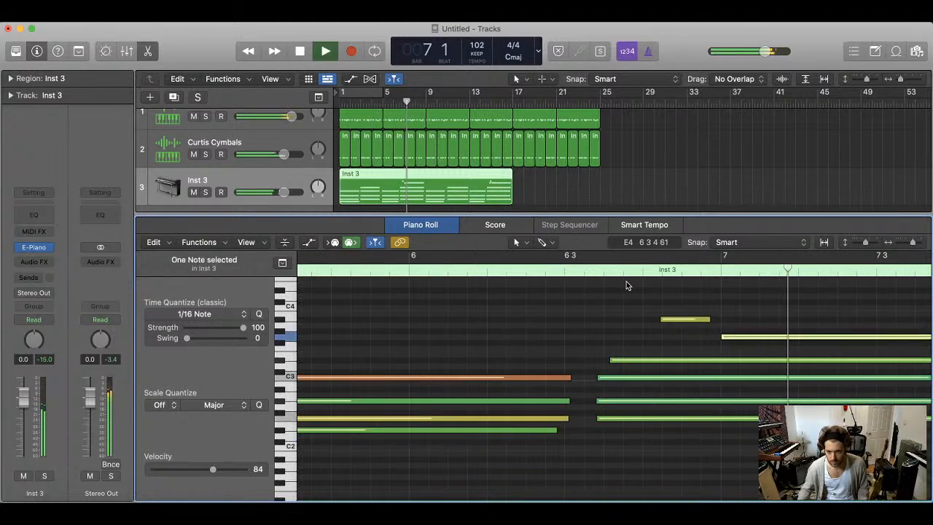
# - Delete all Inst 3 notes from bar 9 onward and shorten the region to end at bar 9
pyautogui.press('super+Left')
pyautogui.press('super+Left')
pyautogui.press('super+Left')
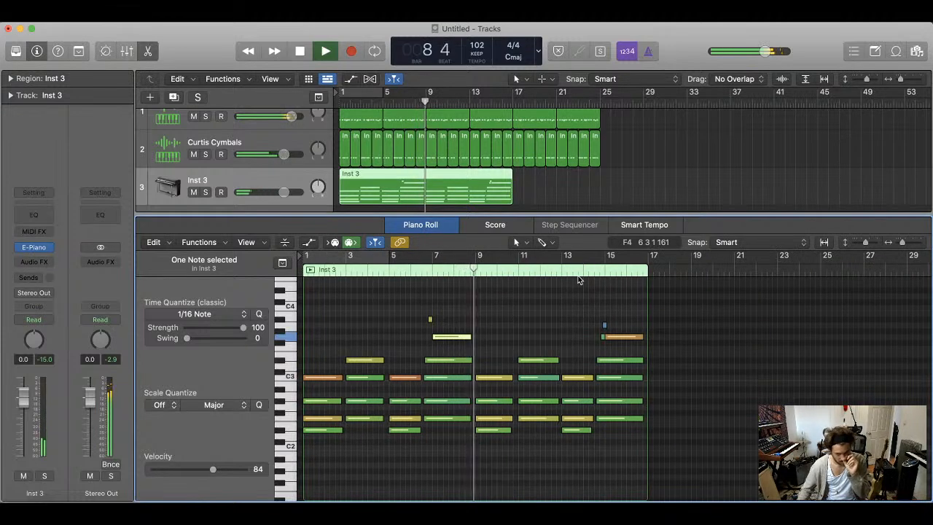
pyautogui.press('space')
pyautogui.moveTo(634, 308); pyautogui.dragTo(483, 441)
pyautogui.press('Delete')
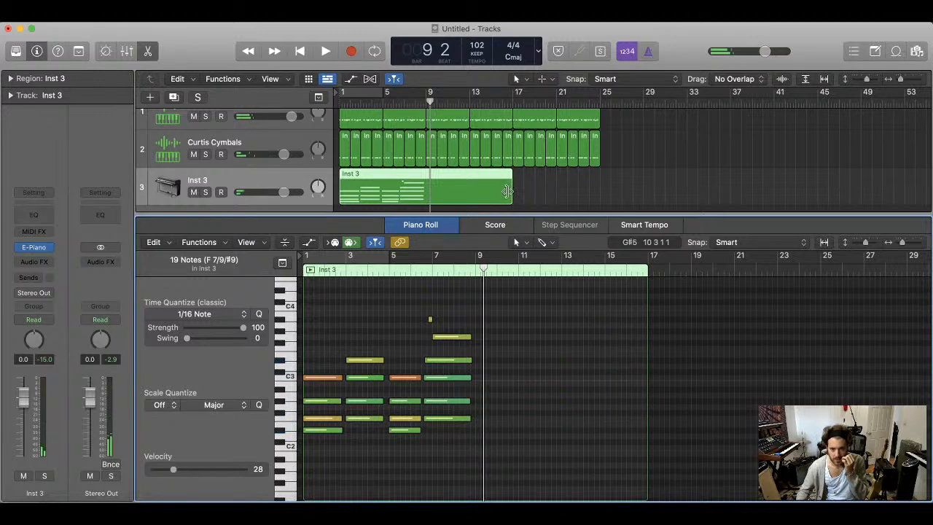
pyautogui.moveTo(510, 195); pyautogui.dragTo(425, 197)
# - Play the beat from bar 1 with the Piano Roll closed and insert a stereo Scanner Vibrato effect on Inst 3
pyautogui.press('Return')
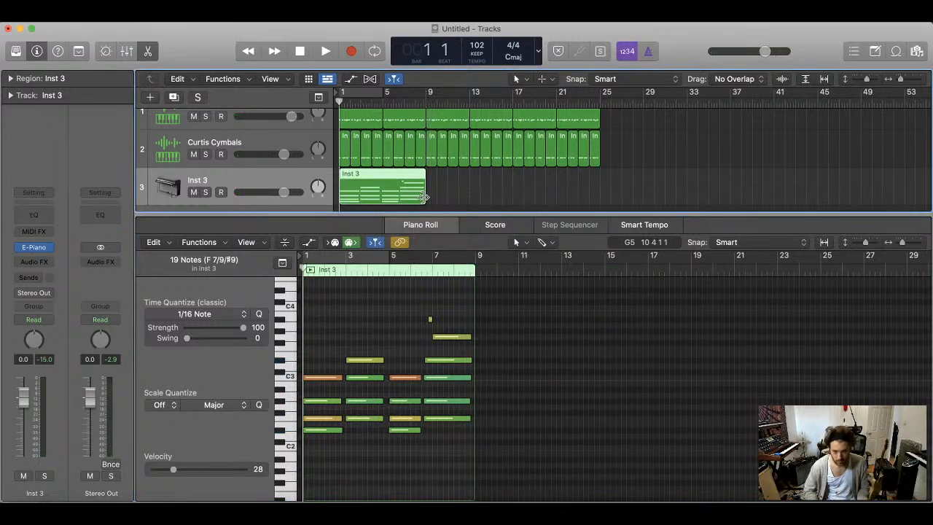
pyautogui.press('space')
pyautogui.press('p')
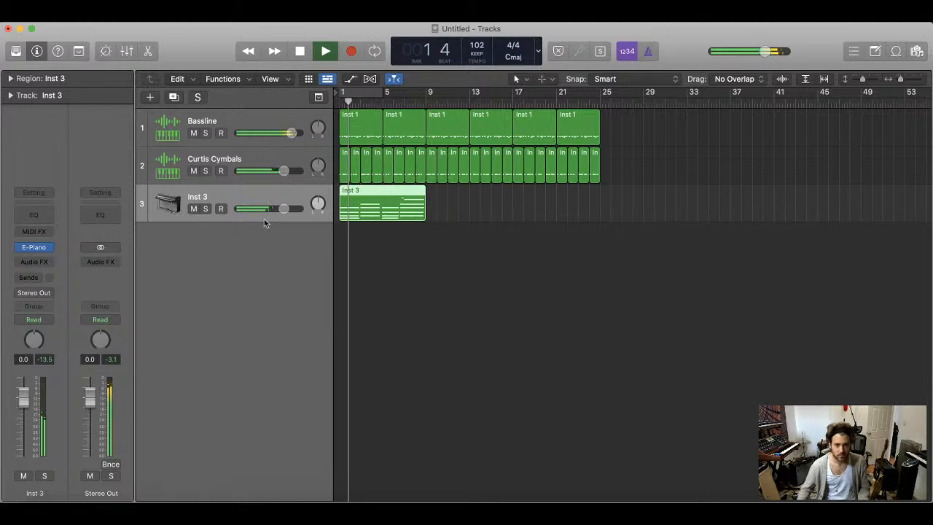
pyautogui.click(34, 262)
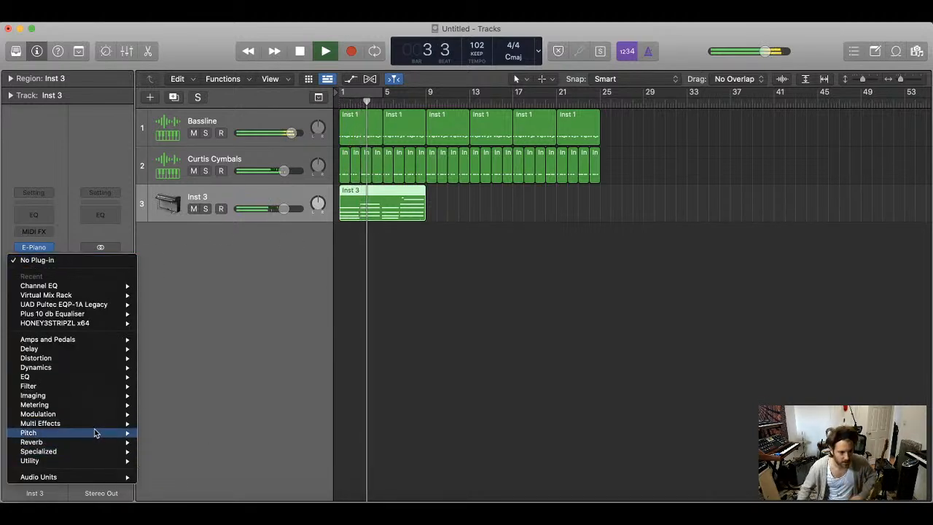
pyautogui.moveTo(116, 414)
pyautogui.moveTo(185, 477)
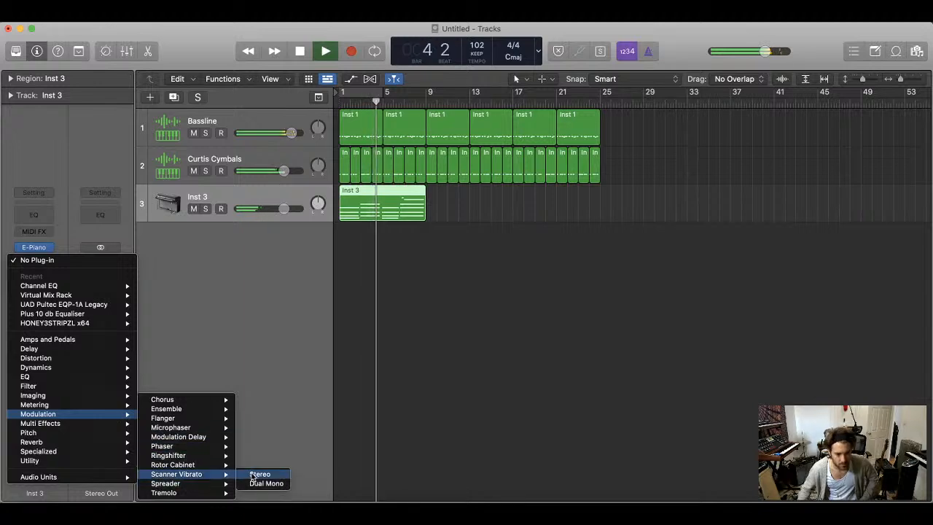
pyautogui.click(256, 474)
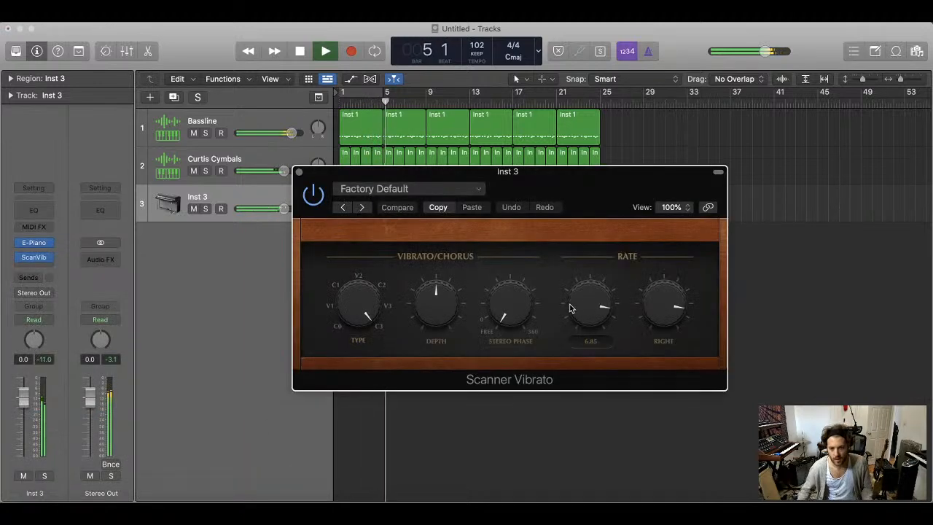
# - Set the Scanner Vibrato's stereo phase to about 90 and close the plug-in window
pyautogui.moveTo(508, 313); pyautogui.dragTo(514, 299)
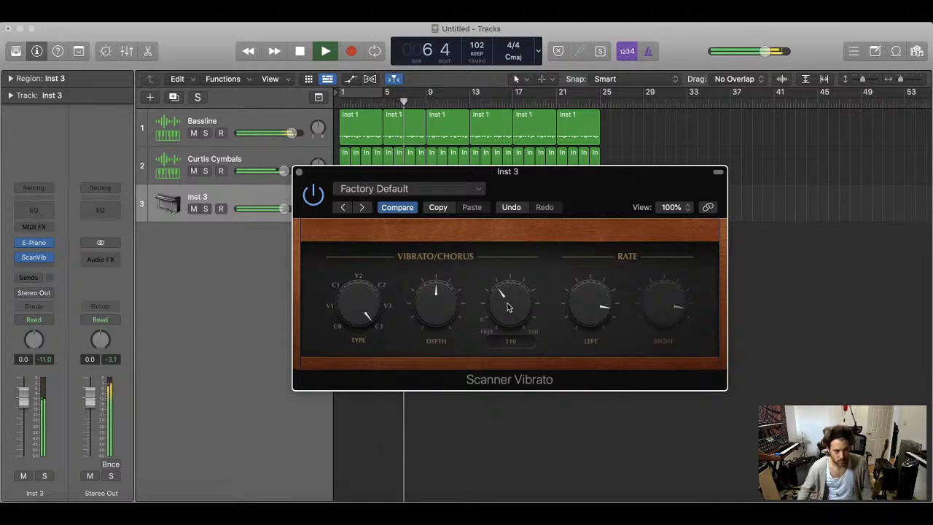
pyautogui.moveTo(518, 302); pyautogui.dragTo(519, 308)
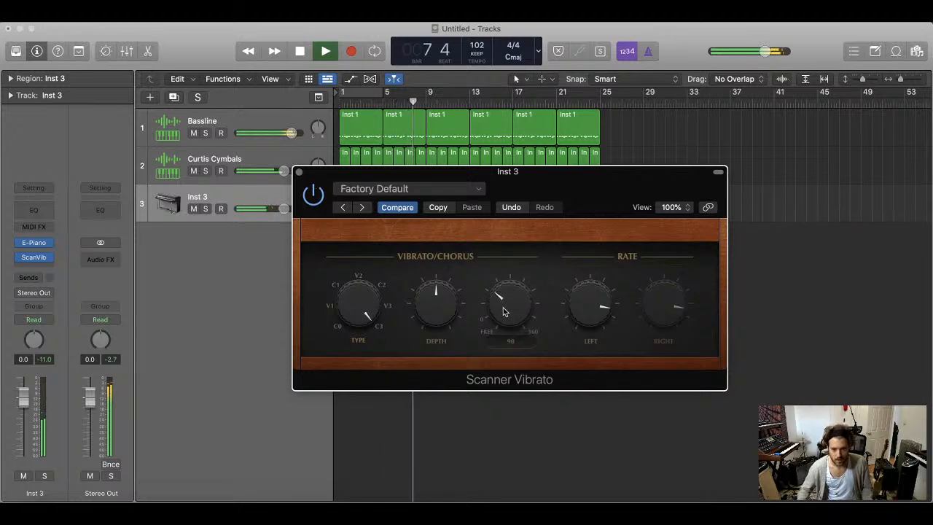
pyautogui.click(299, 173)
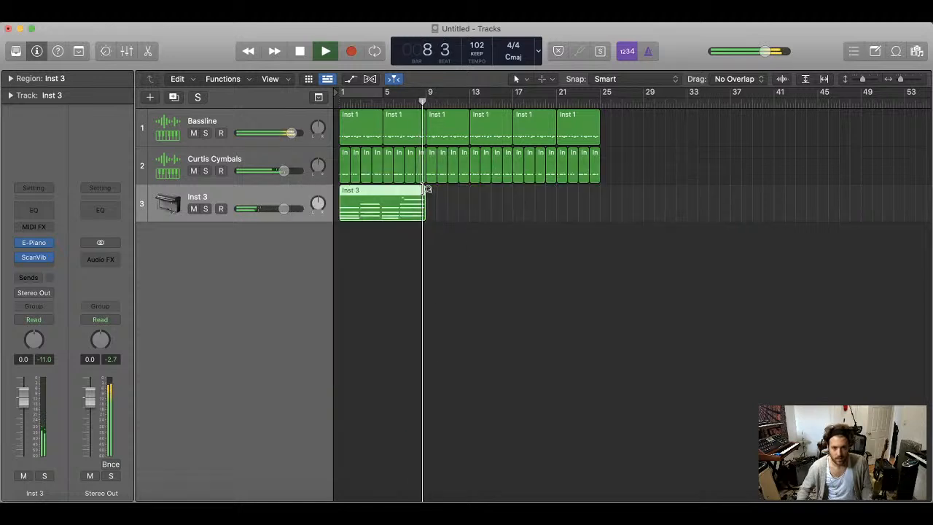
# - Loop the Inst 3 region out to bar 25 and insert a stereo Softube TSAR-1R Reverb on its track
pyautogui.moveTo(426, 191); pyautogui.dragTo(599, 200)
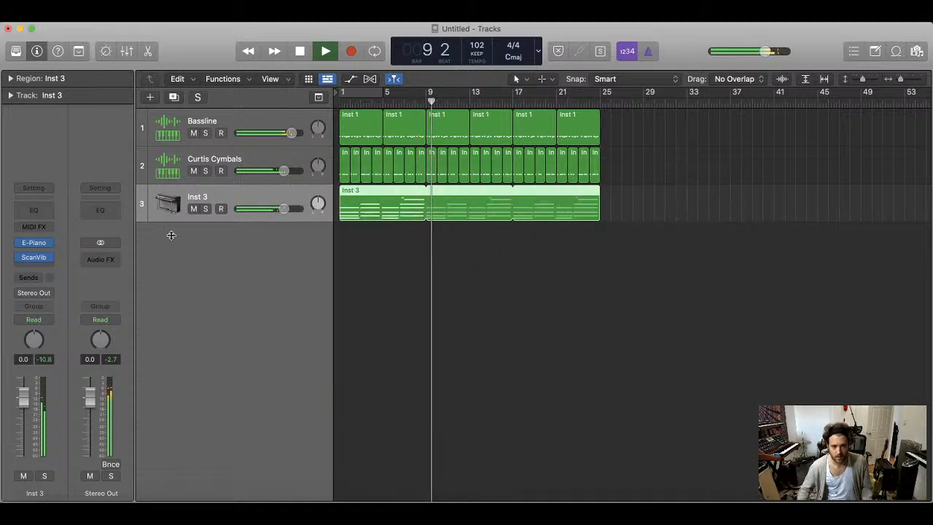
pyautogui.click(39, 267)
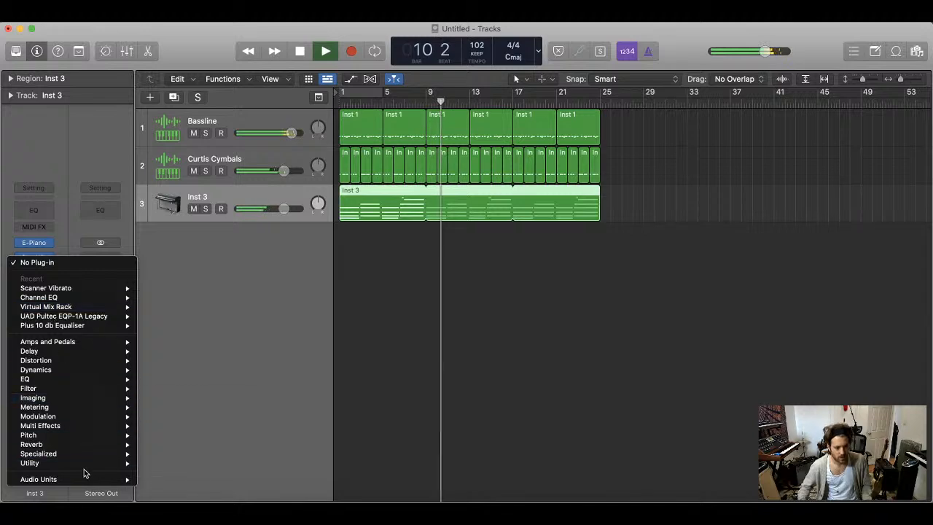
pyautogui.moveTo(81, 478)
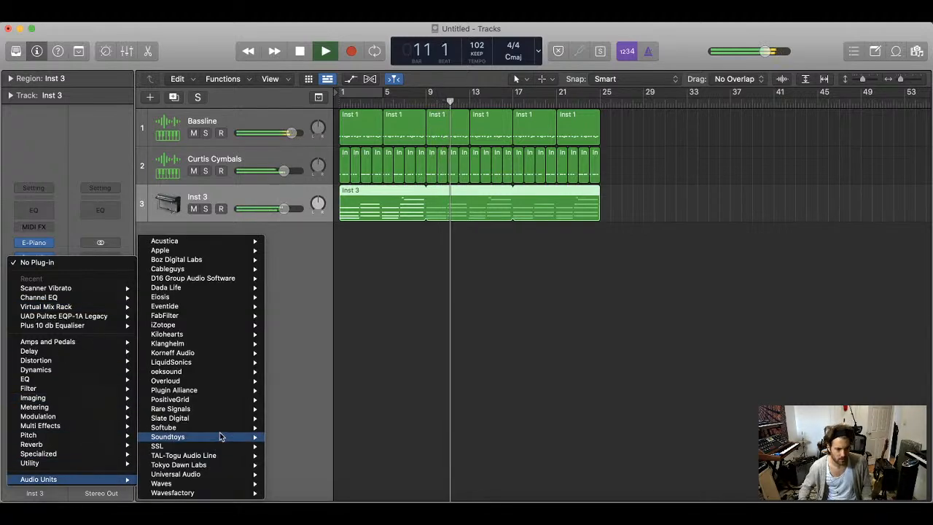
pyautogui.moveTo(222, 427)
pyautogui.moveTo(334, 457)
pyautogui.moveTo(370, 476)
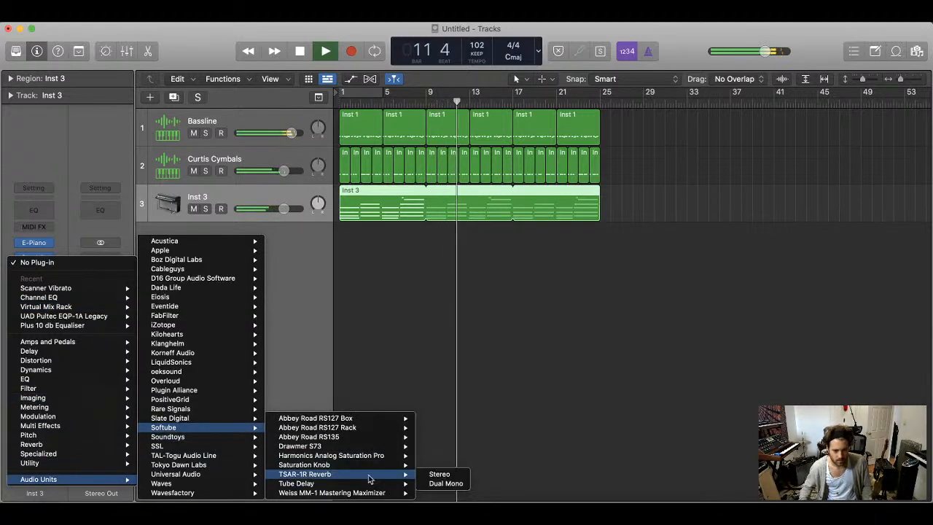
pyautogui.click(435, 475)
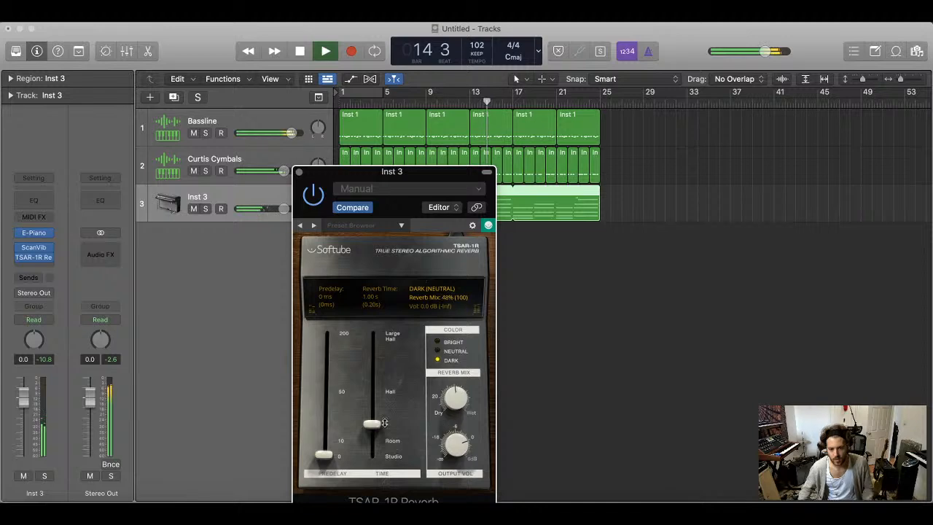
# - Set the reverb's predelay to about 15 ms and close the plug-in window
pyautogui.moveTo(333, 451); pyautogui.dragTo(340, 436)
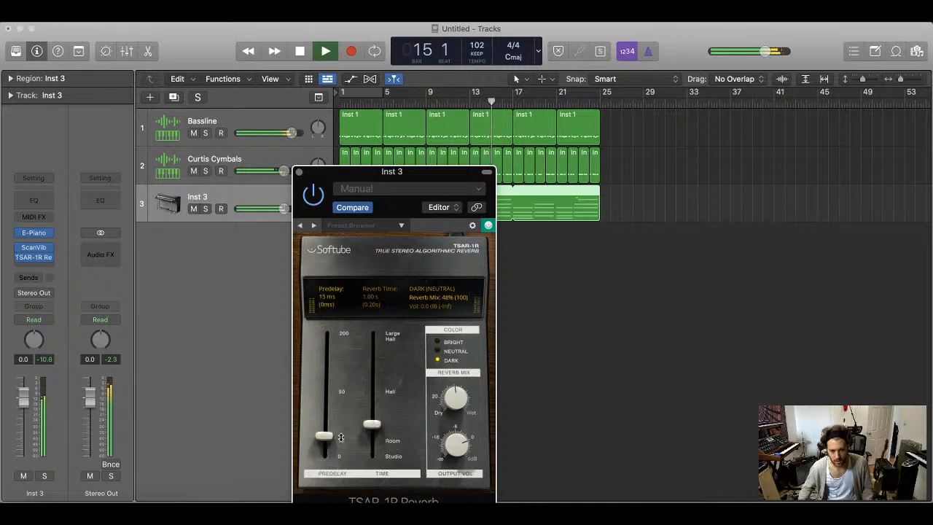
pyautogui.click(299, 171)
pyautogui.click(502, 291)
# - Enable a high cut at about 4380 Hz with a 12 dB/Oct slope in the Curtis Cymbals Channel EQ
pyautogui.click(258, 160)
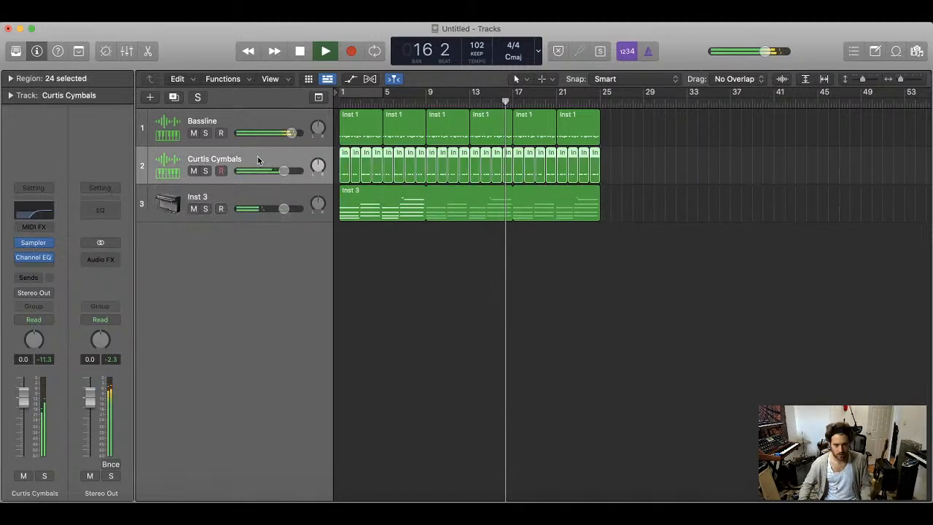
pyautogui.click(32, 271)
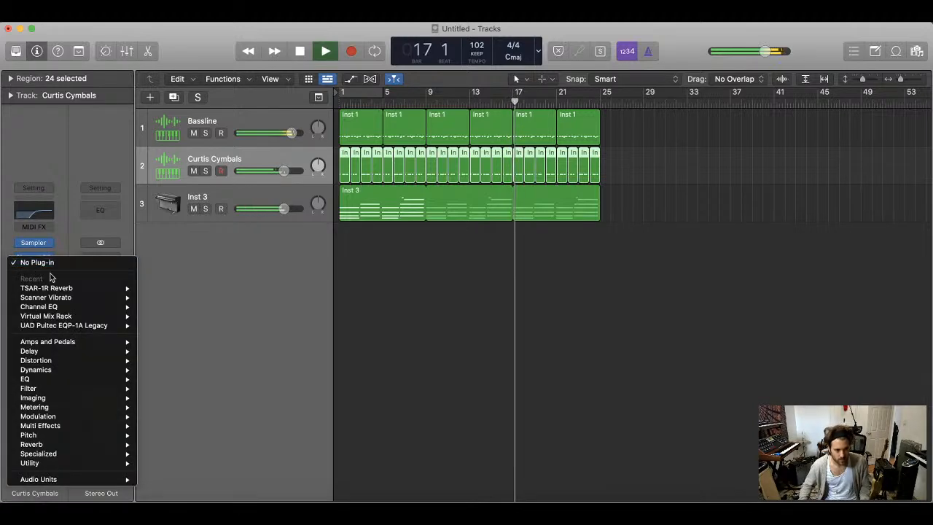
pyautogui.click(38, 306)
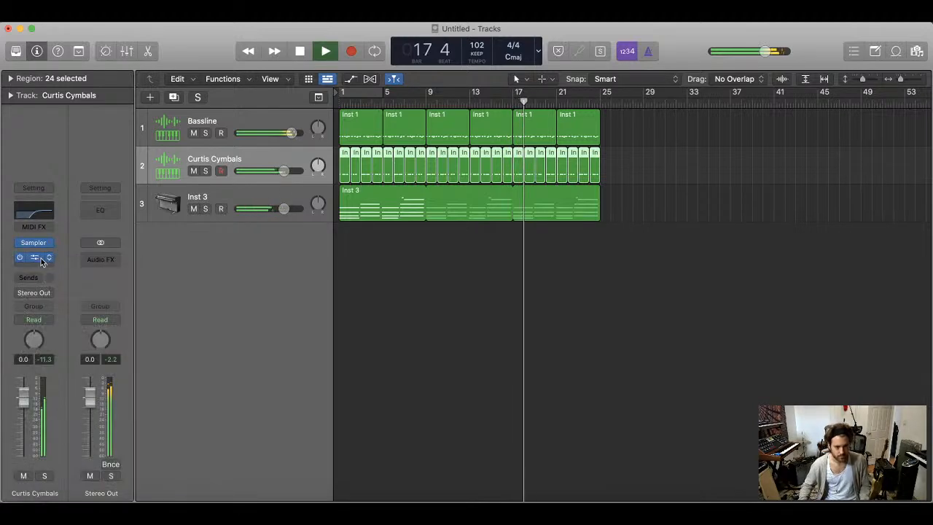
pyautogui.moveTo(577, 198); pyautogui.dragTo(476, 139)
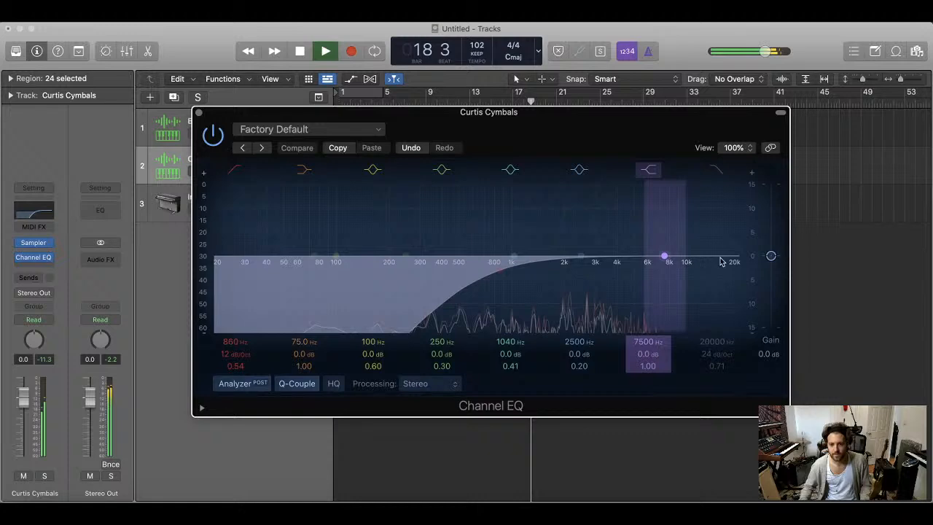
pyautogui.click(720, 173)
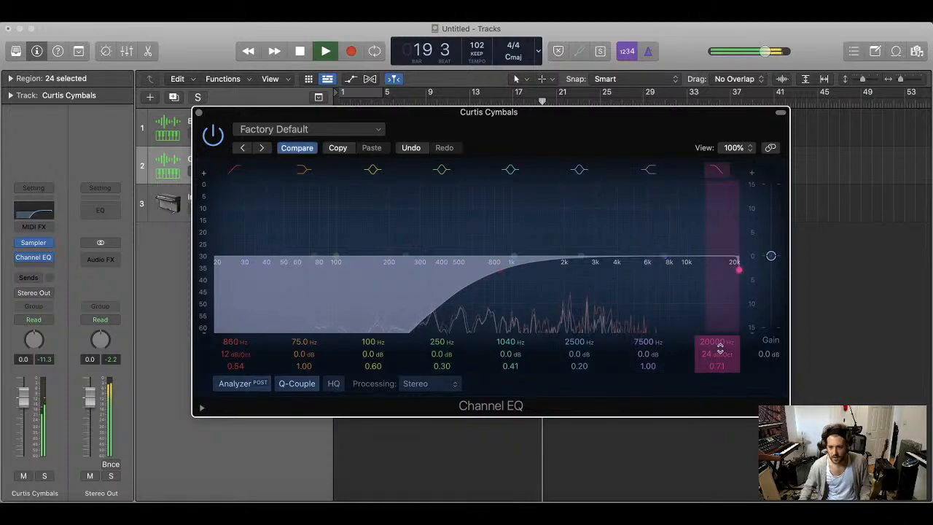
pyautogui.moveTo(720, 351); pyautogui.dragTo(723, 400)
pyautogui.click(198, 114)
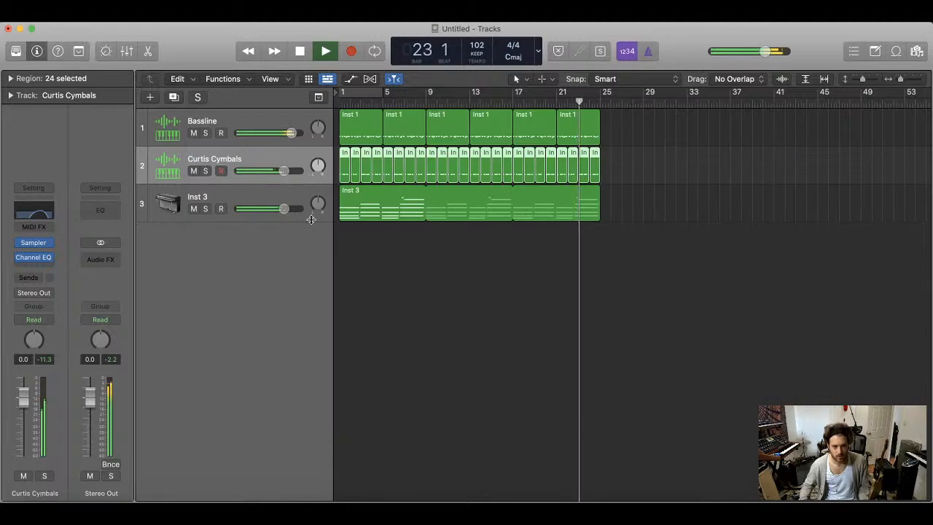
# - Replay from bar 1 while raising the Inst 3 track's volume to about 2.8 dB, and turn off its record enable
pyautogui.click(301, 193)
pyautogui.press('Return')
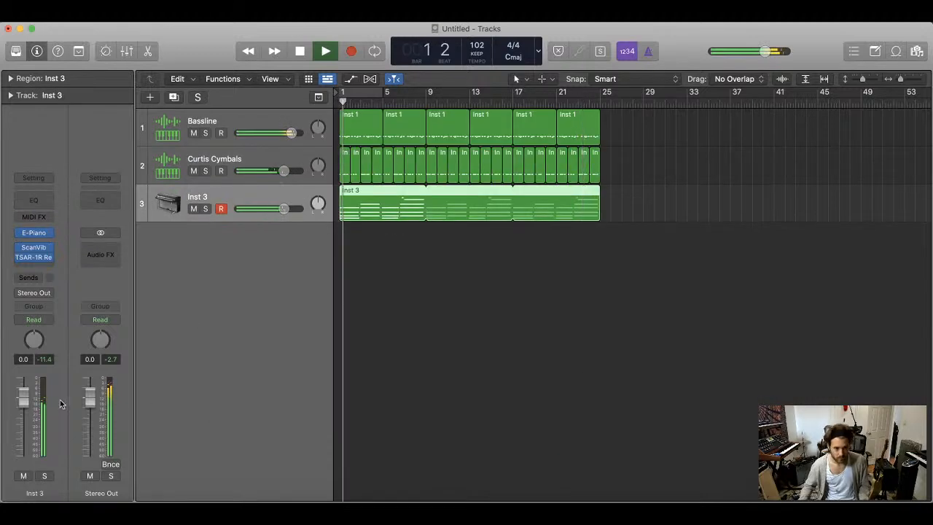
pyautogui.moveTo(23, 398); pyautogui.dragTo(24, 388)
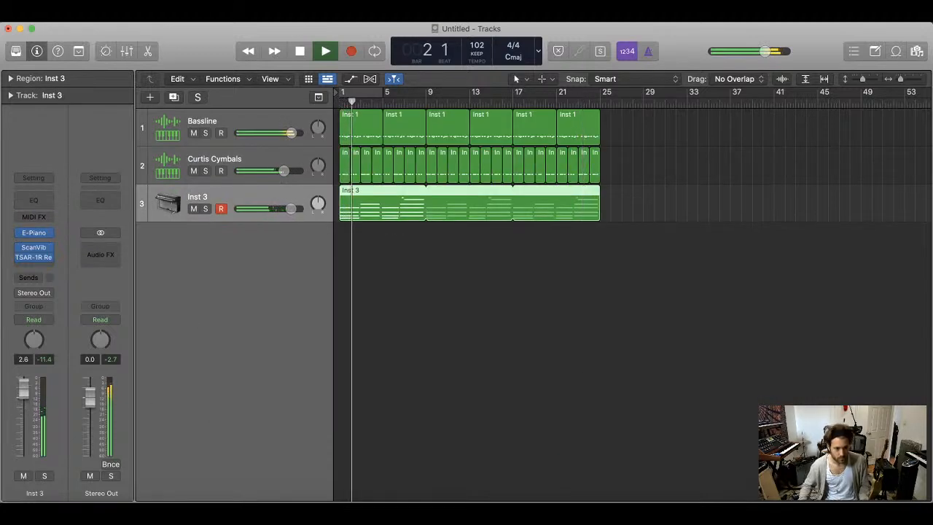
pyautogui.click(225, 209)
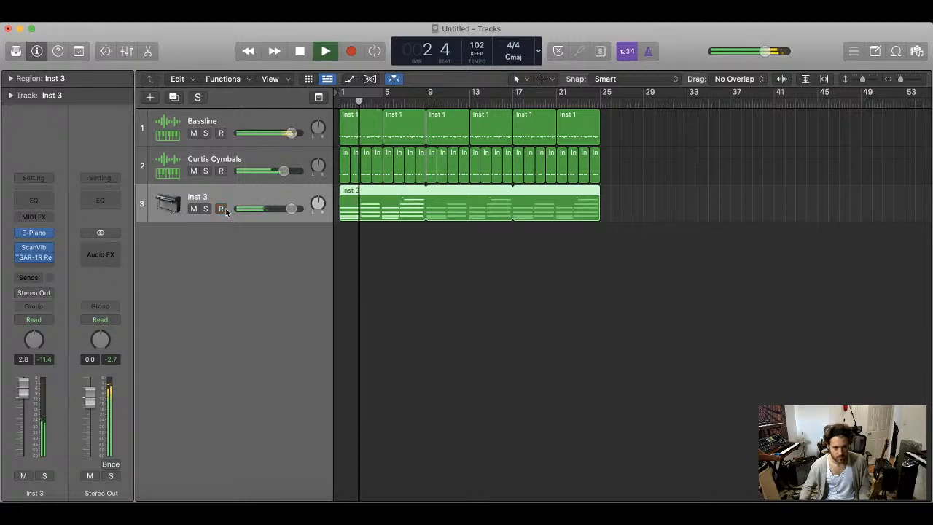
# - Replace the high cut in the Curtis Cymbals Channel EQ with a 12.4 dB high-shelf cut at 7500 Hz
pyautogui.click(214, 159)
pyautogui.click(35, 260)
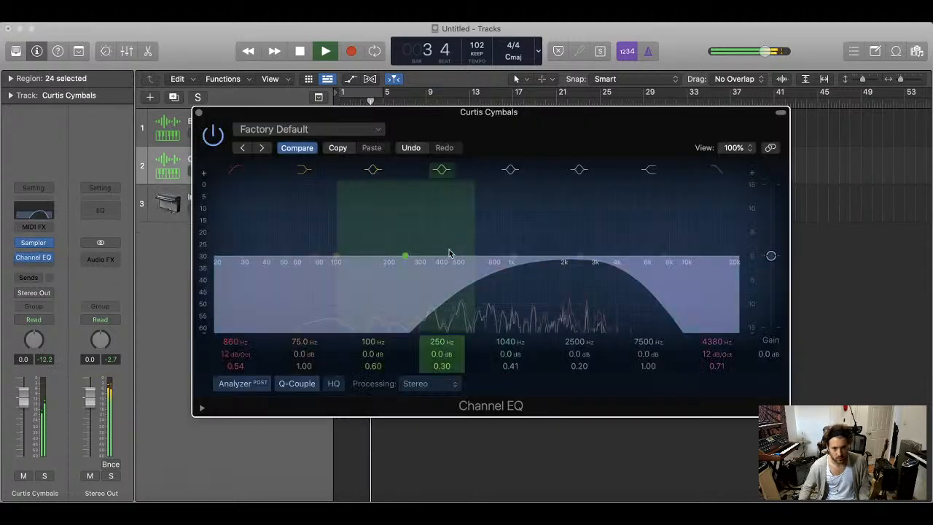
pyautogui.moveTo(655, 354); pyautogui.dragTo(655, 389)
# - Try a low-shelf cut of about 11.6 dB at 1070 Hz on the cymbals and switch that band off
pyautogui.moveTo(304, 353); pyautogui.dragTo(304, 379)
pyautogui.moveTo(315, 276); pyautogui.dragTo(517, 303)
pyautogui.click(303, 169)
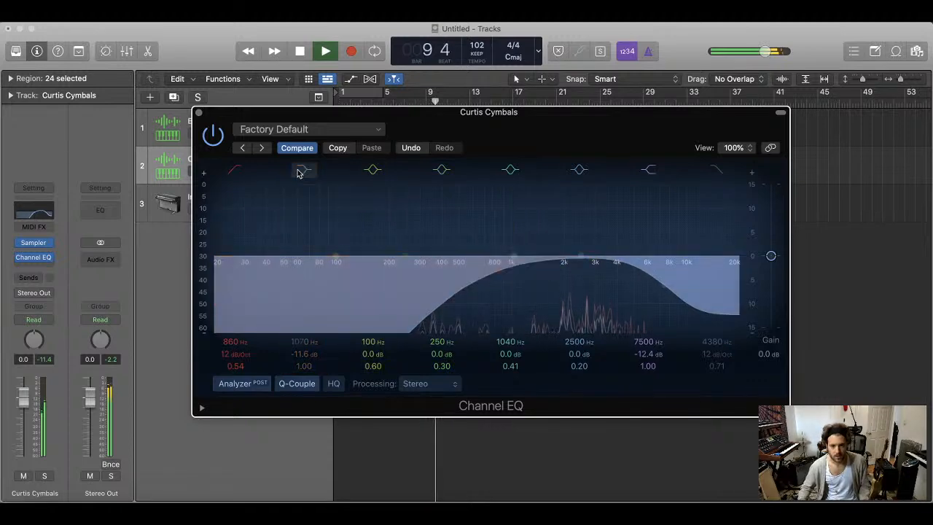
# - Raise the cymbals' low-cut frequency to about 1810 Hz and close the Channel EQ
pyautogui.moveTo(251, 346); pyautogui.dragTo(252, 310)
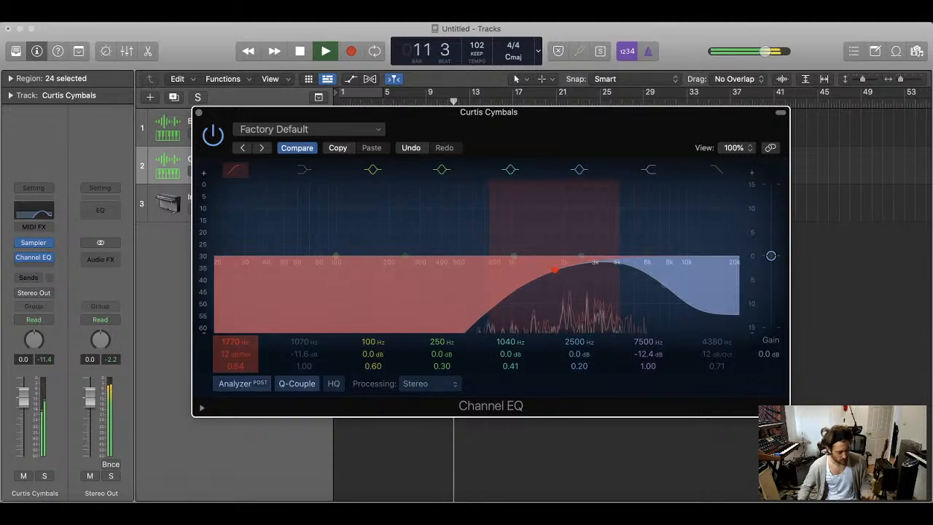
pyautogui.moveTo(239, 342); pyautogui.dragTo(238, 339)
pyautogui.click(198, 113)
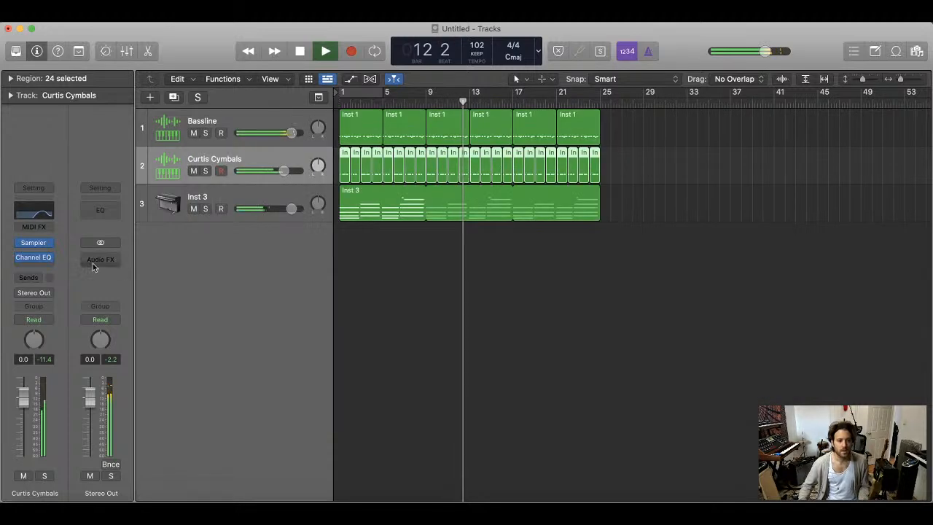
# - Insert a Stereo Delay after the Channel EQ on the Curtis Cymbals track and reposition its window
pyautogui.click(34, 268)
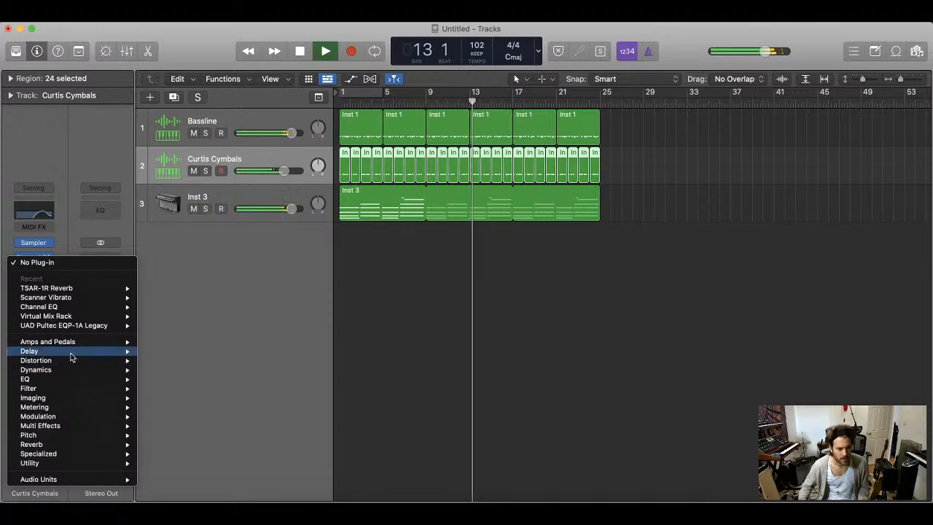
pyautogui.moveTo(73, 351)
pyautogui.moveTo(191, 379)
pyautogui.click(248, 381)
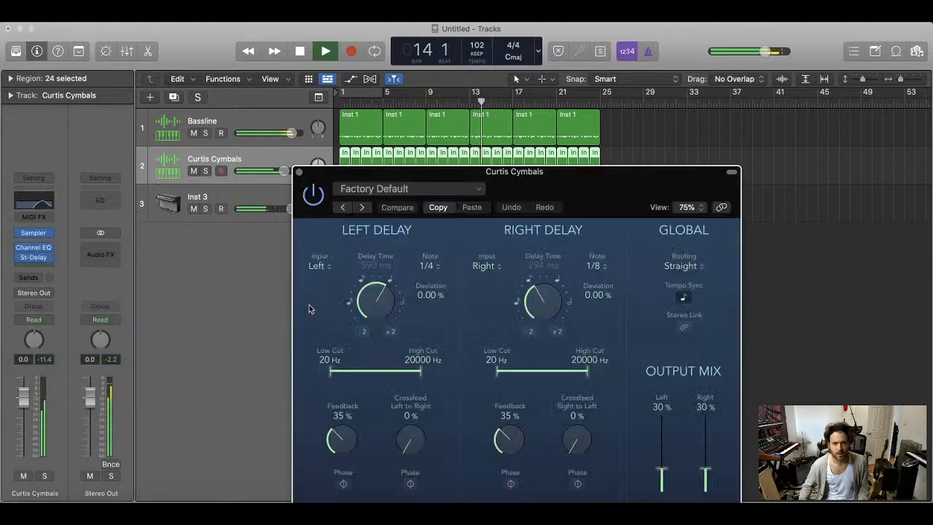
pyautogui.moveTo(607, 201); pyautogui.dragTo(590, 90)
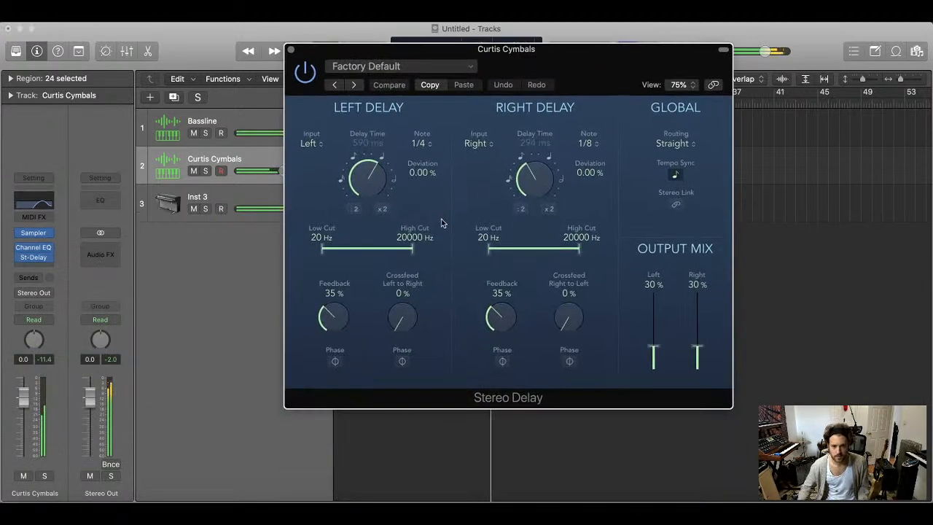
# - Set the left delay to a 1/4 triplet with +3.67% deviation and the right delay to a 1/4 triplet with -6.00% deviation
pyautogui.moveTo(378, 177); pyautogui.dragTo(352, 211)
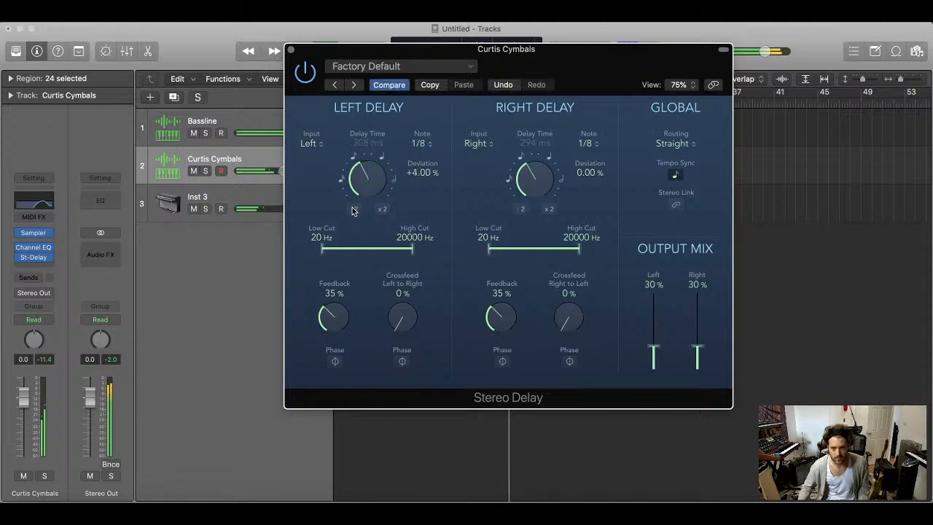
pyautogui.moveTo(367, 180)
pyautogui.mouseDown()
pyautogui.moveTo(359, 196)
pyautogui.moveTo(377, 169)
pyautogui.mouseUp()
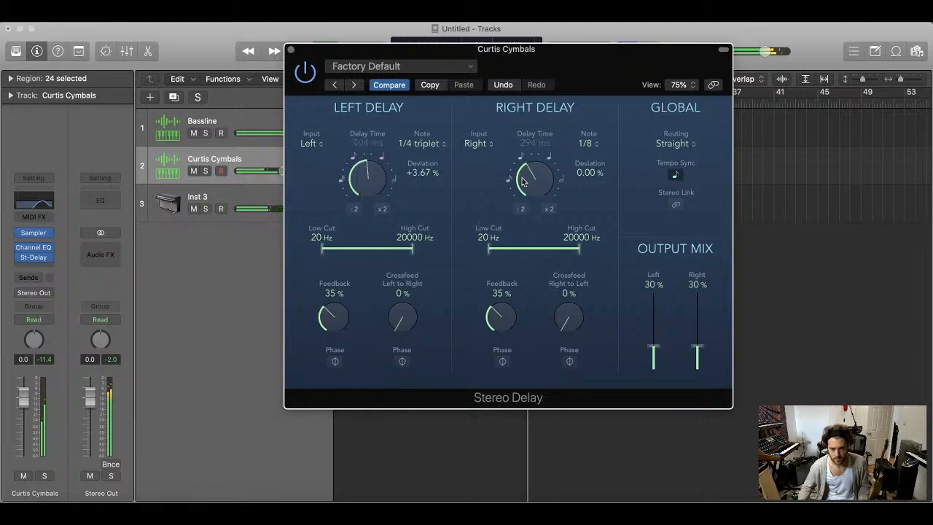
pyautogui.moveTo(534, 181); pyautogui.dragTo(536, 174)
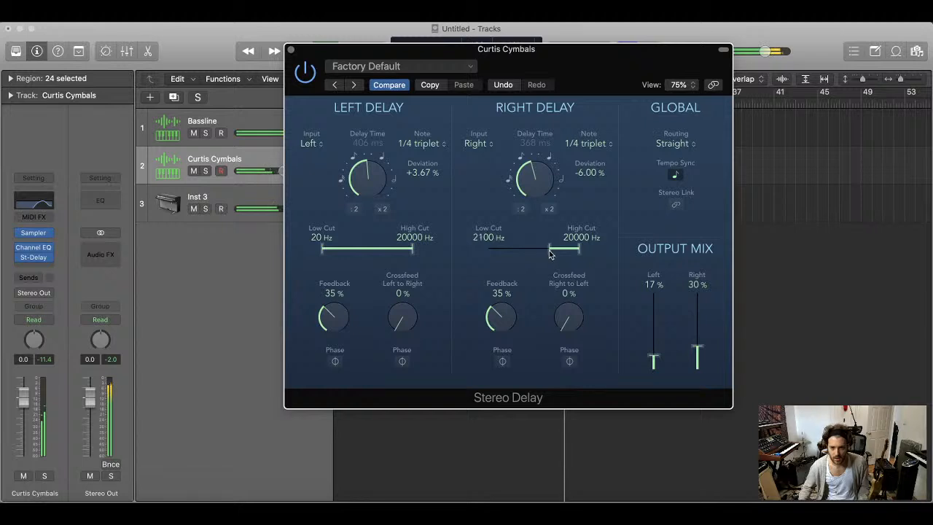
# - Set the delay's low cuts to 7500 Hz left and 6300 Hz right, output mix to 9% and 10%, and right delay to 1/8 dotted
pyautogui.moveTo(323, 250); pyautogui.dragTo(369, 250)
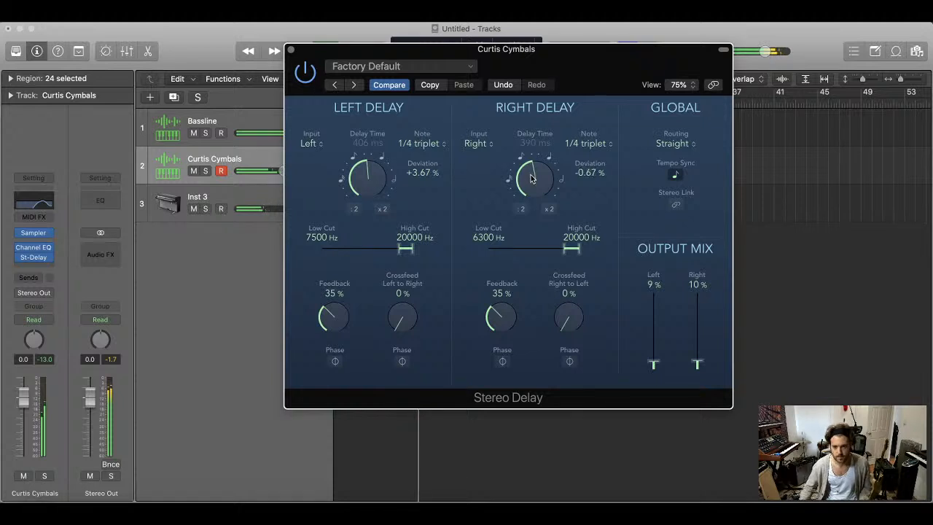
pyautogui.moveTo(533, 174); pyautogui.dragTo(537, 167)
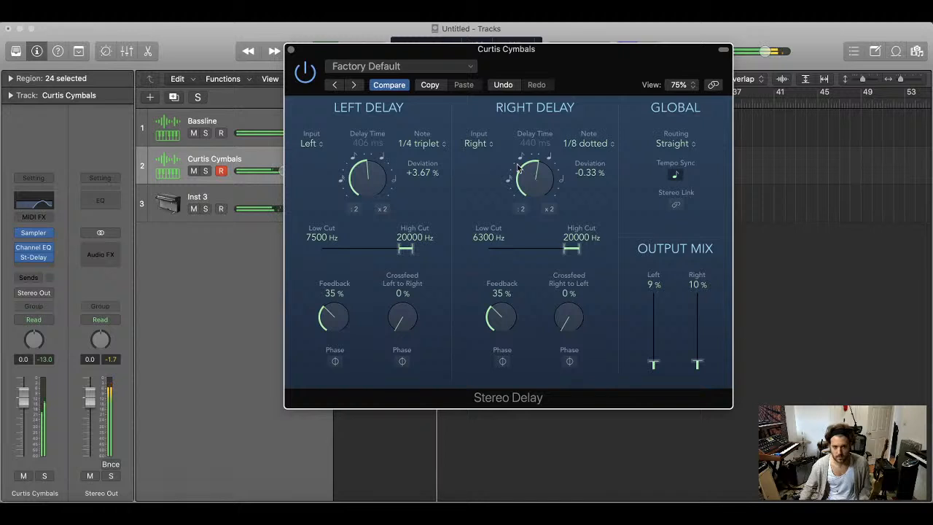
pyautogui.click(290, 51)
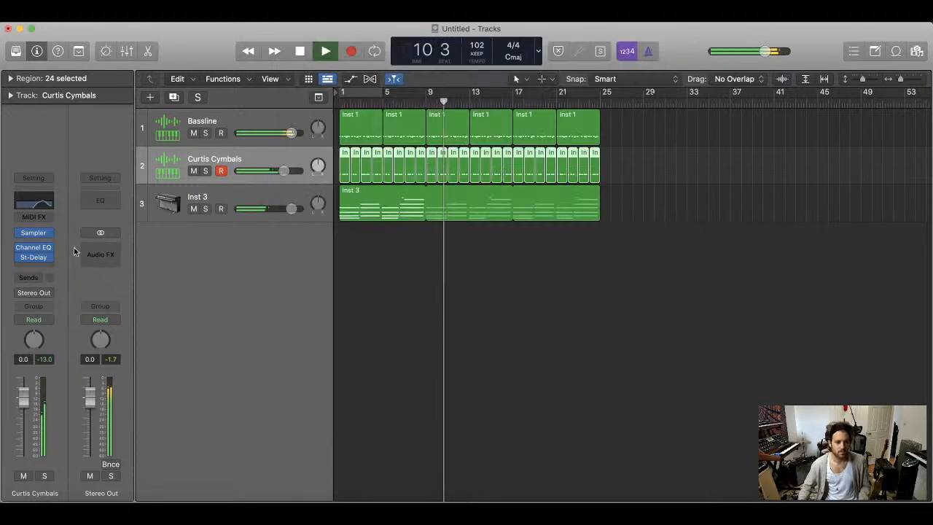
# - Set the cymbals' 7500 Hz high-shelf gain to -9.2 dB in the Channel EQ and close it
pyautogui.click(33, 247)
pyautogui.moveTo(681, 252)
pyautogui.mouseDown()
pyautogui.moveTo(681, 219)
pyautogui.moveTo(681, 242)
pyautogui.mouseUp()
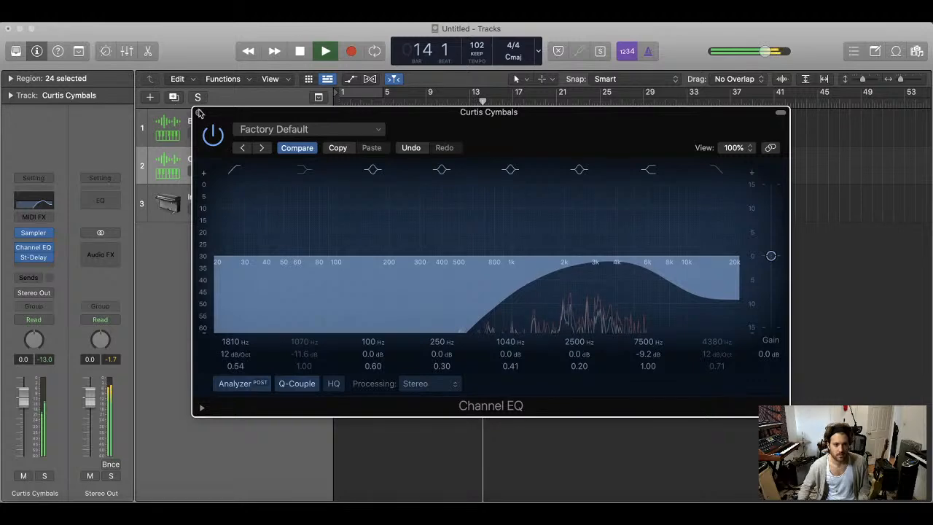
pyautogui.click(198, 112)
# - Save the project in the Logic folder as "Logic TV Finale"
pyautogui.click(573, 298)
pyautogui.press('super+Left')
pyautogui.press('super+Left')
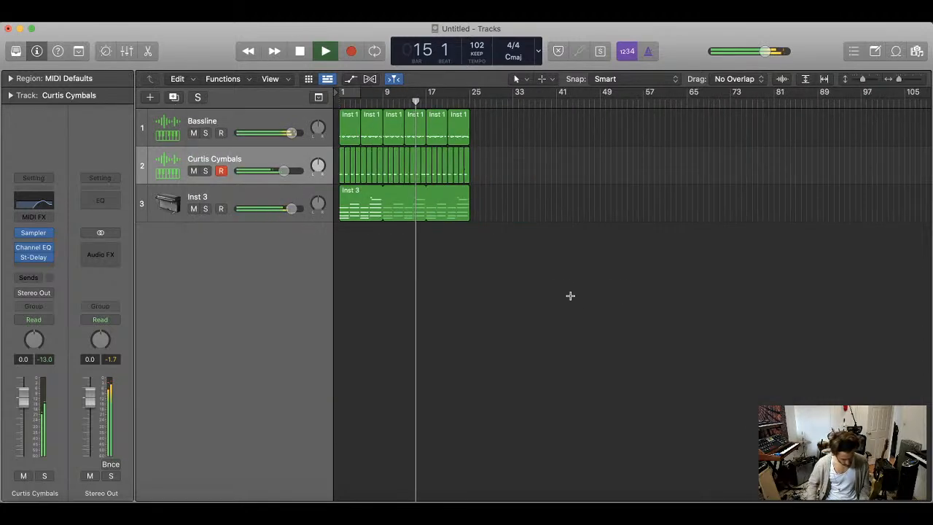
pyautogui.press('super+s')
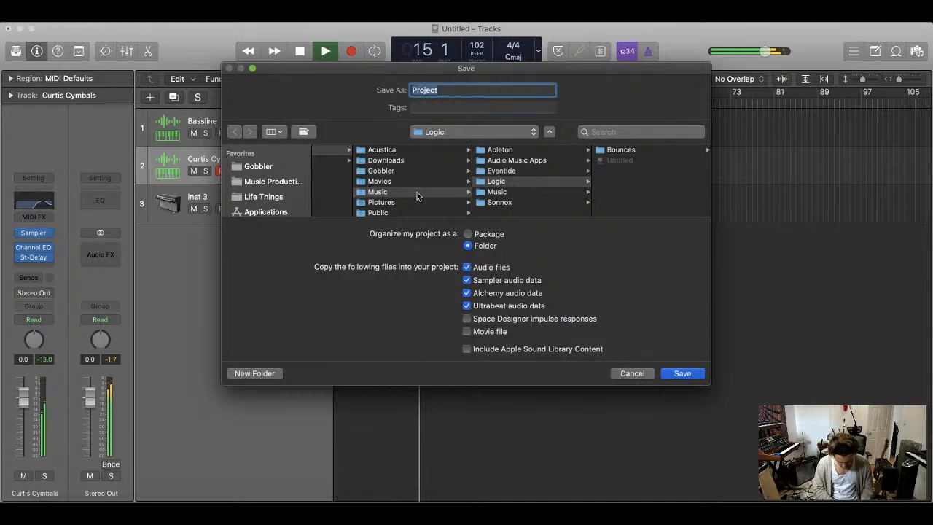
pyautogui.write('34')
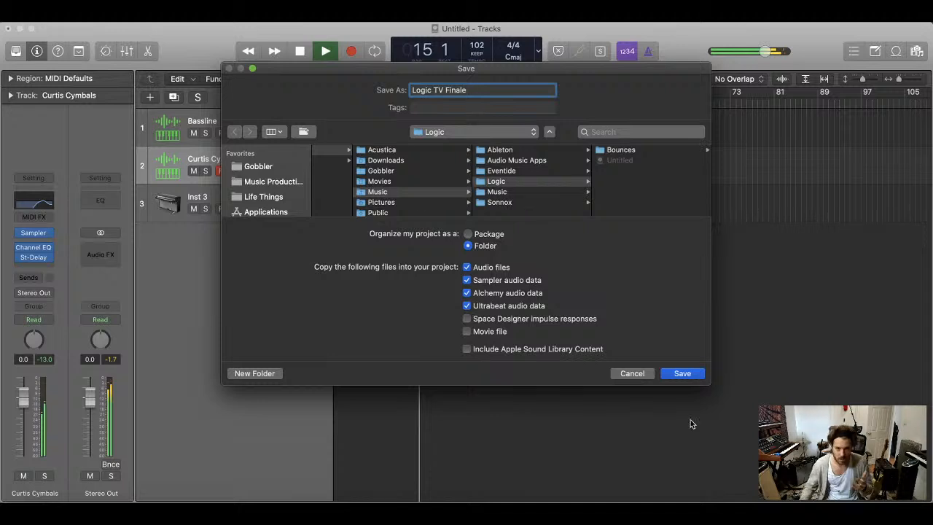
pyautogui.click(683, 375)
# - Play the beat from bar 1 and rename the Inst 3 track as "Chores"
pyautogui.press('Return')
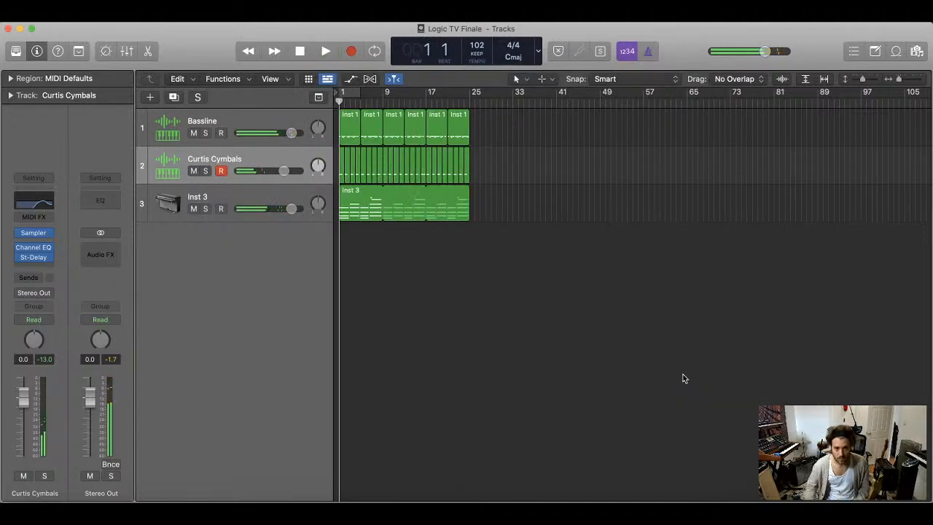
pyautogui.press('space')
pyautogui.doubleClick(207, 196)
pyautogui.write('Chores')
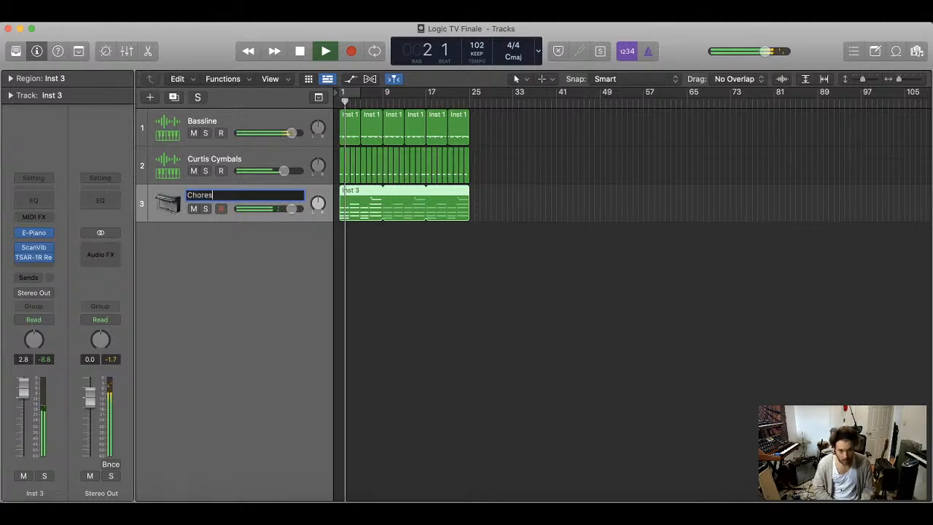
pyautogui.press('Return')
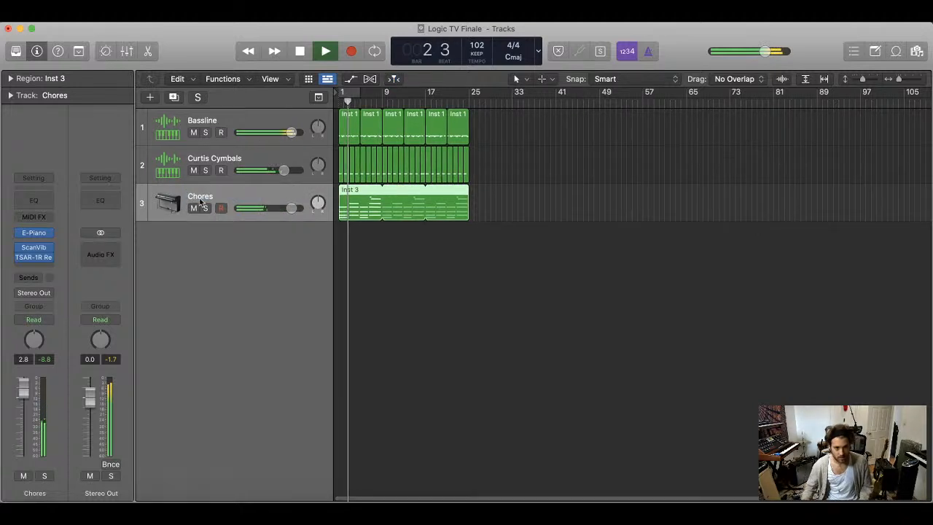
# - Correct the third track's name from "Chores" to "Chords"
pyautogui.doubleClick(201, 197)
pyautogui.press('Right')
pyautogui.press('BackSpace')
pyautogui.press('BackSpace')
pyautogui.write('ds')
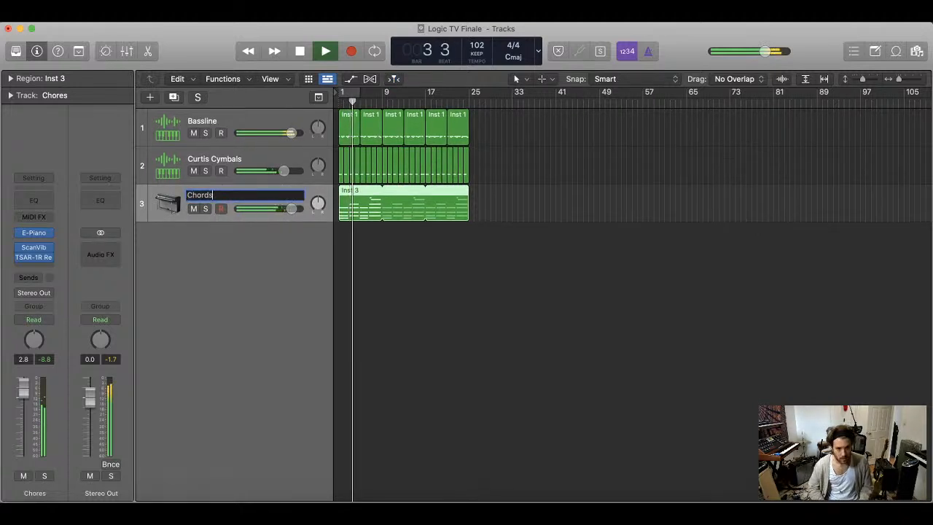
pyautogui.press('Return')
# - Mute the Bassline track, move all six of its regions to start at bar 9, and unmute the track
pyautogui.click(193, 133)
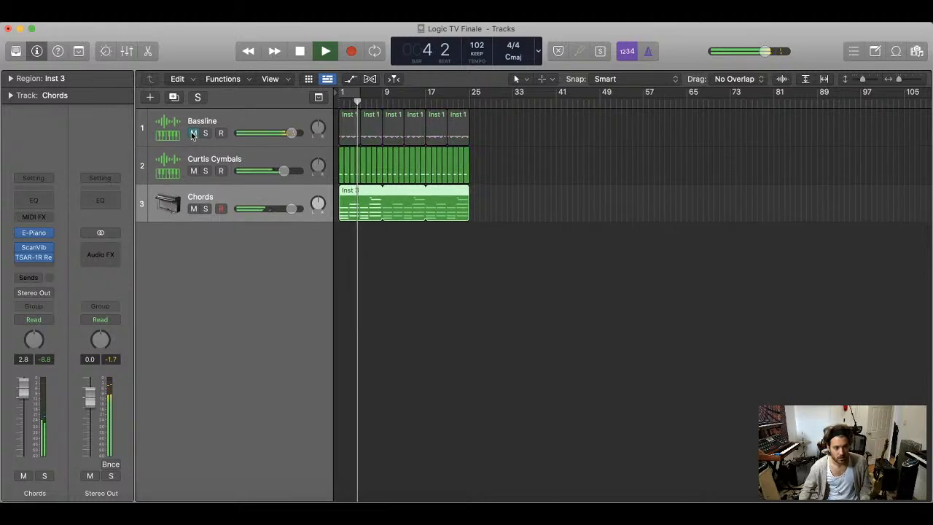
pyautogui.click(486, 131)
pyautogui.moveTo(510, 127); pyautogui.dragTo(388, 134)
pyautogui.click(176, 136)
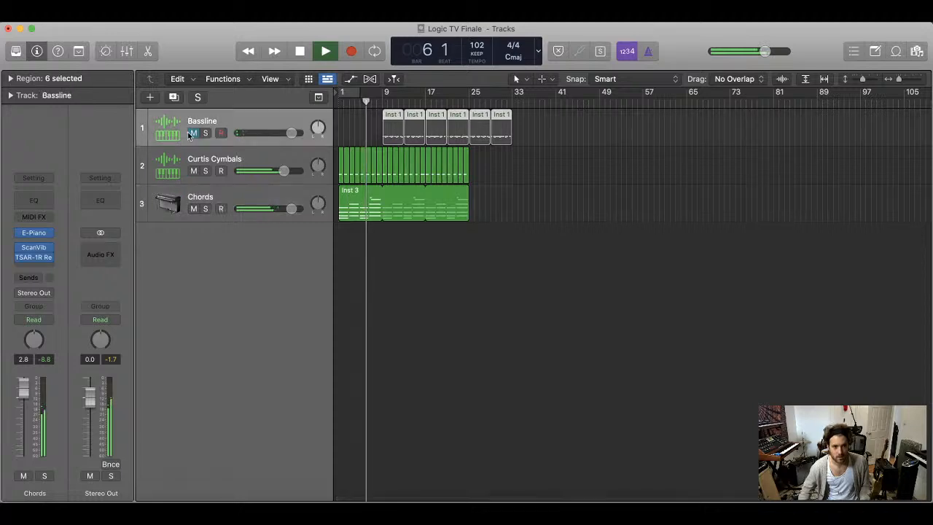
pyautogui.click(193, 132)
pyautogui.click(360, 127)
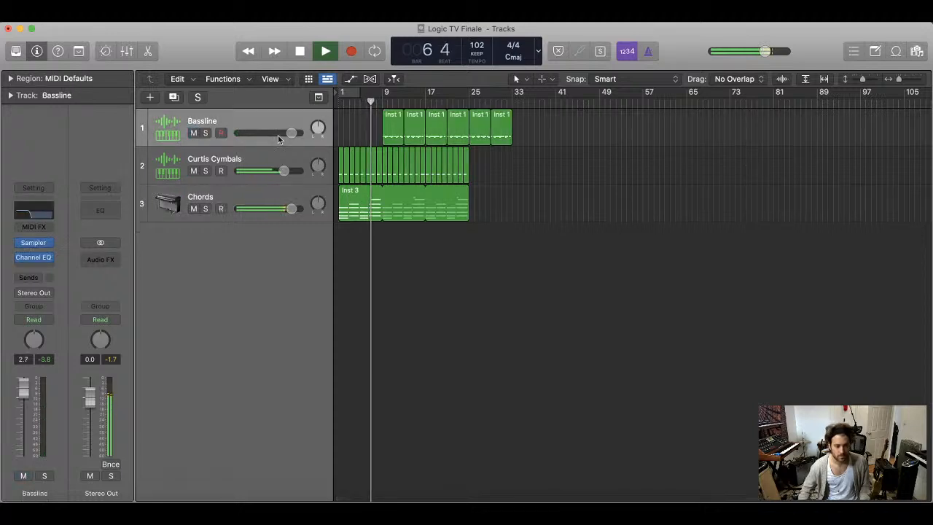
# - Insert the stereo SSL Native X-Saturator v6 after the Channel EQ on the Bassline track
pyautogui.click(43, 266)
pyautogui.moveTo(62, 480)
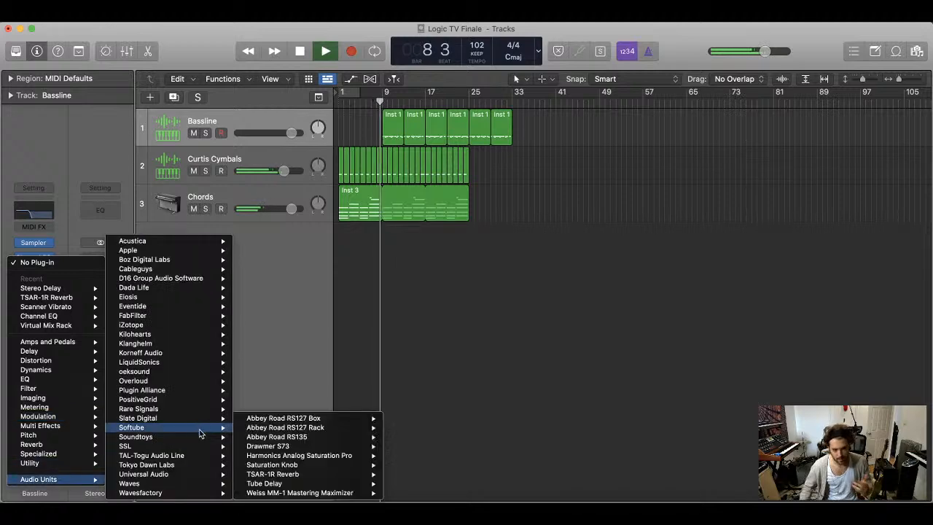
pyautogui.moveTo(125, 446)
pyautogui.moveTo(307, 409)
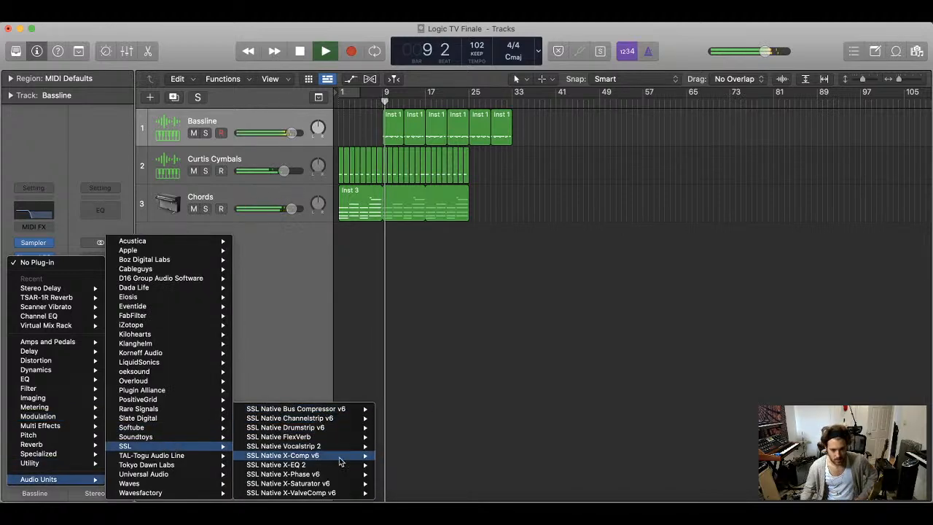
pyautogui.moveTo(343, 484)
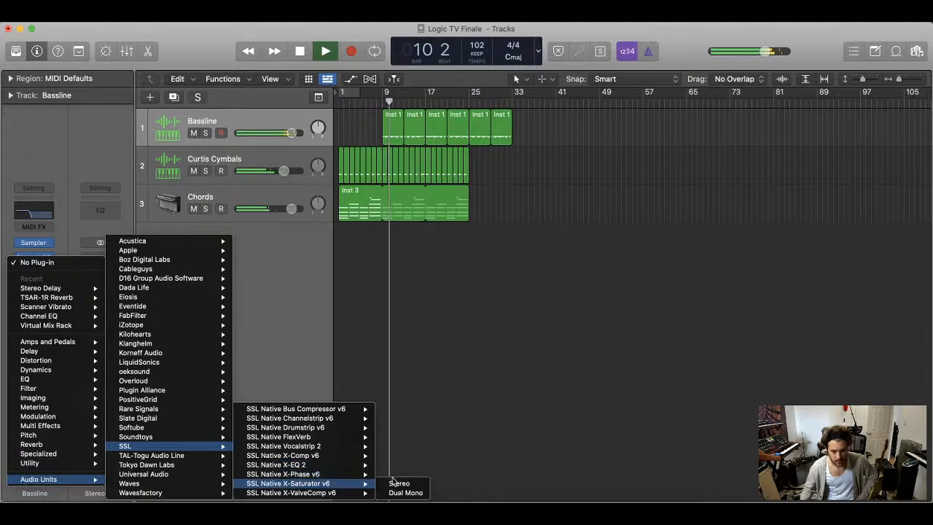
pyautogui.click(394, 483)
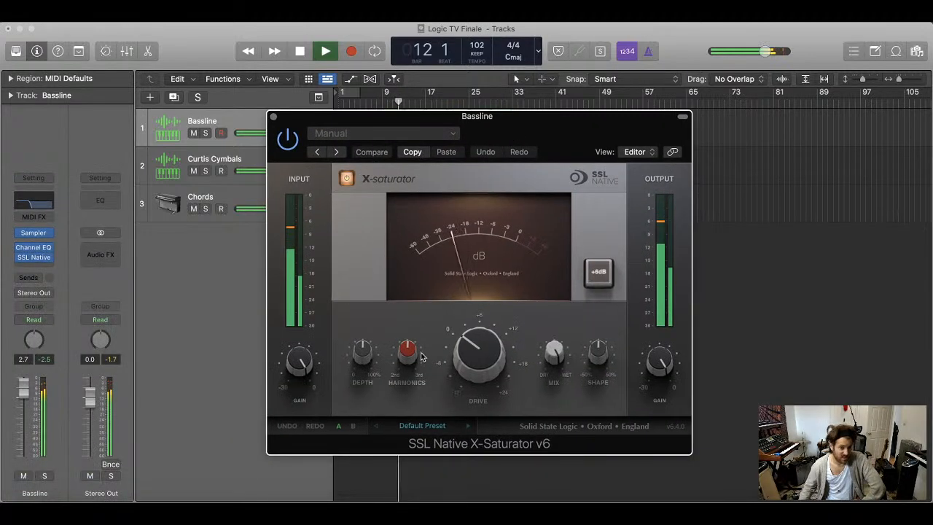
# - Raise the X-Saturator's drive, shift harmonics slightly toward 2nd, lower mix and shape, and set the output gain to -8.9 dB
pyautogui.moveTo(421, 352); pyautogui.dragTo(412, 327)
pyautogui.moveTo(452, 352); pyautogui.dragTo(583, 332)
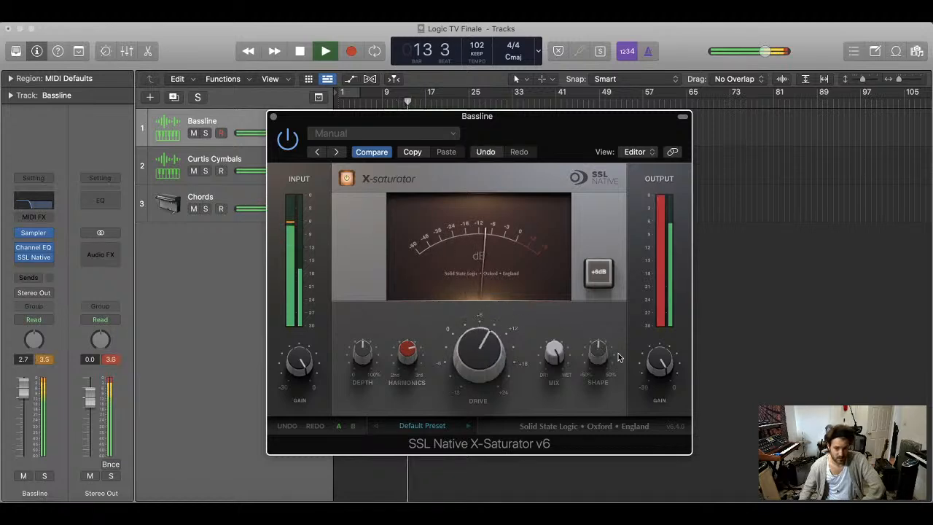
pyautogui.moveTo(661, 361); pyautogui.dragTo(648, 377)
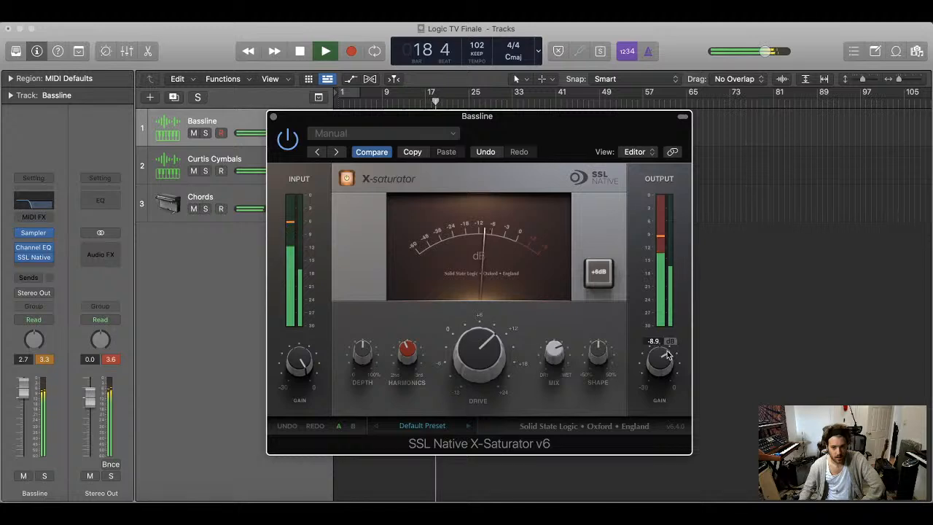
pyautogui.moveTo(592, 349); pyautogui.dragTo(575, 390)
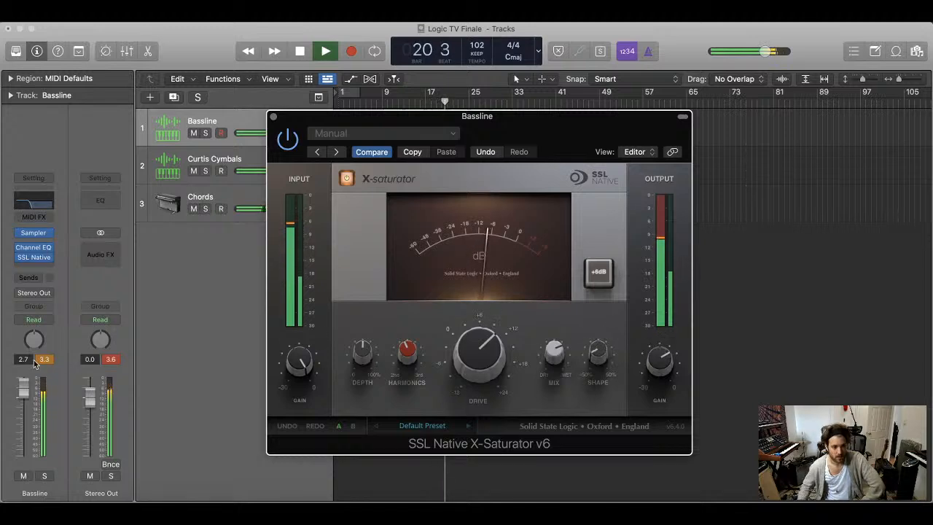
# - Reset the peak level readouts on the channel strips and close the X-Saturator window
pyautogui.click(39, 361)
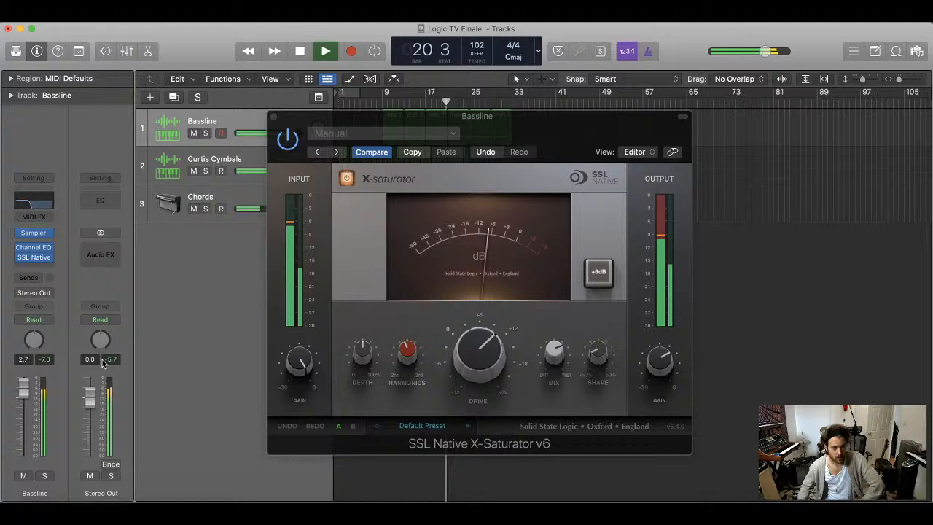
pyautogui.click(271, 116)
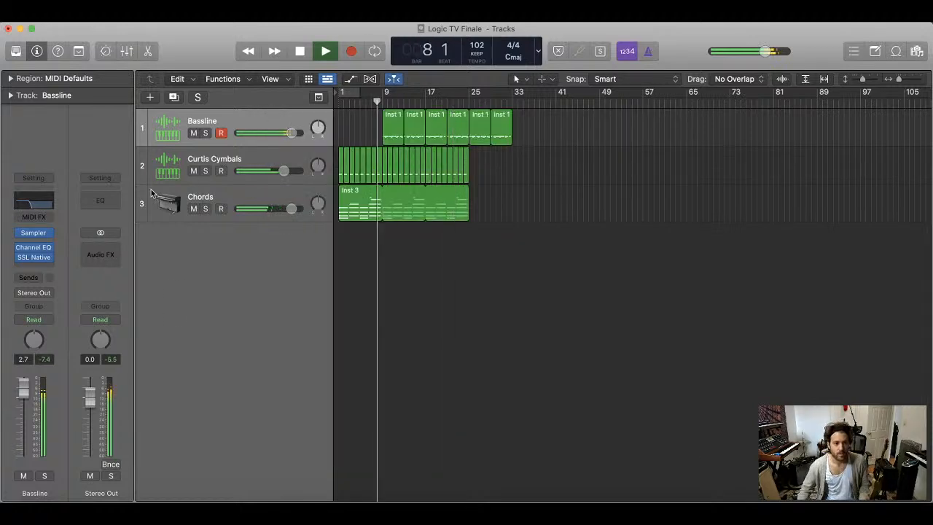
# - Insert the stereo Slate Digital Virtual Mix Rack on the Bassline channel after the SSL Native plug-in
pyautogui.click(43, 267)
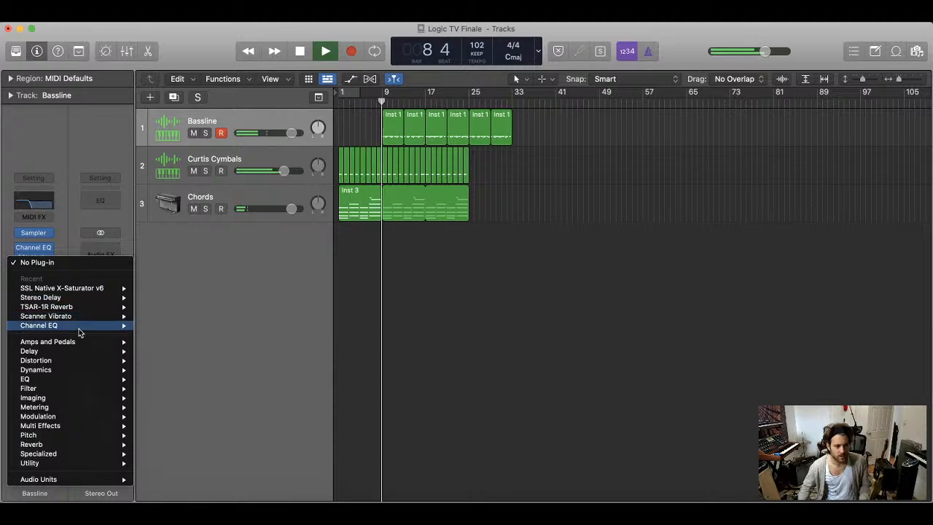
pyautogui.moveTo(80, 325)
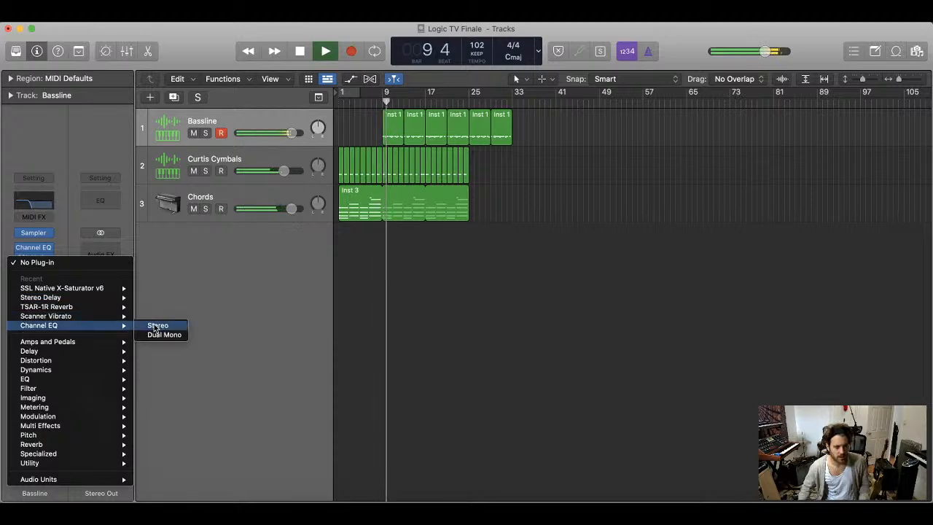
pyautogui.click(158, 326)
pyautogui.click(40, 270)
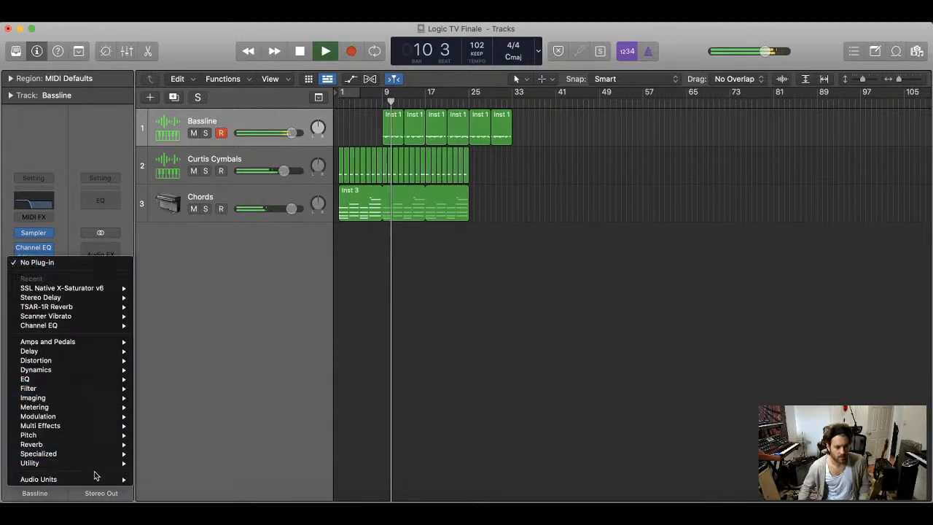
pyautogui.moveTo(66, 478)
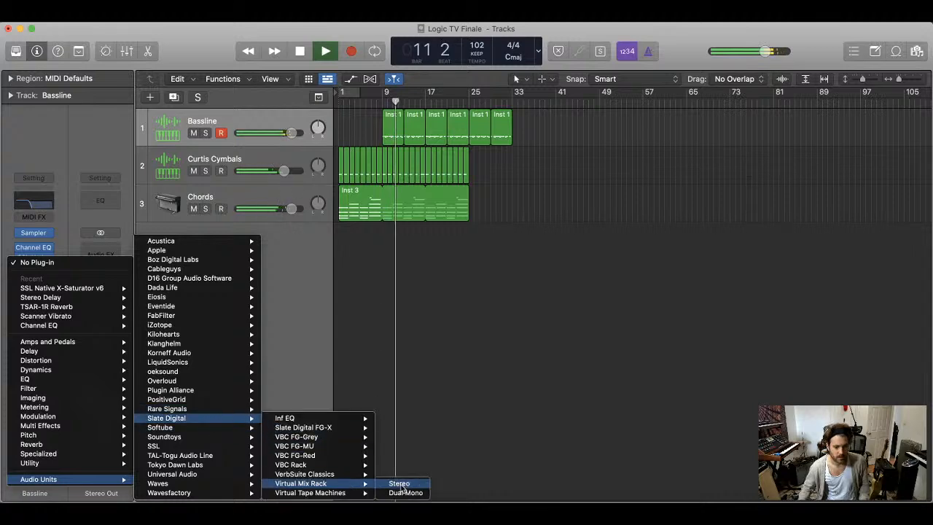
pyautogui.click(392, 481)
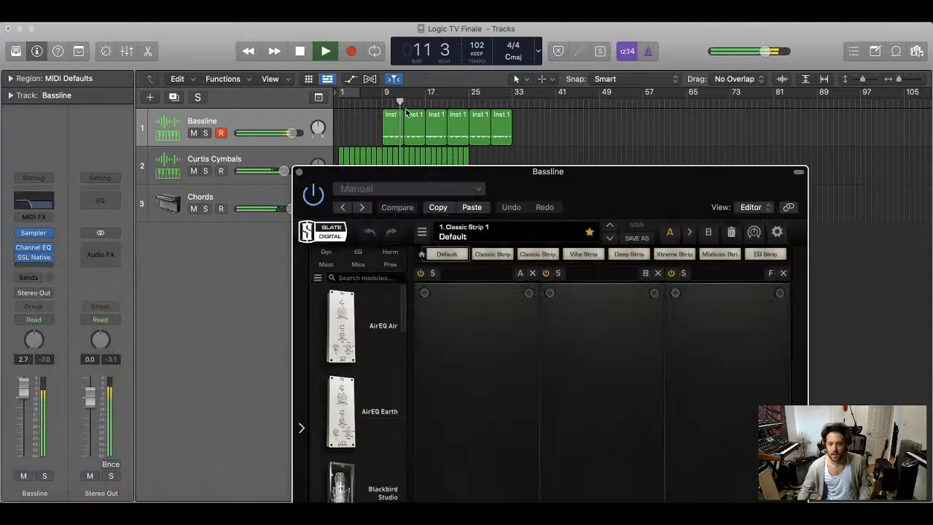
# - Load the FG-S EQ module into the rack's first slot, set its filter to about 155 Hz, and close the plug-in
pyautogui.scroll(-20, 552, 245)
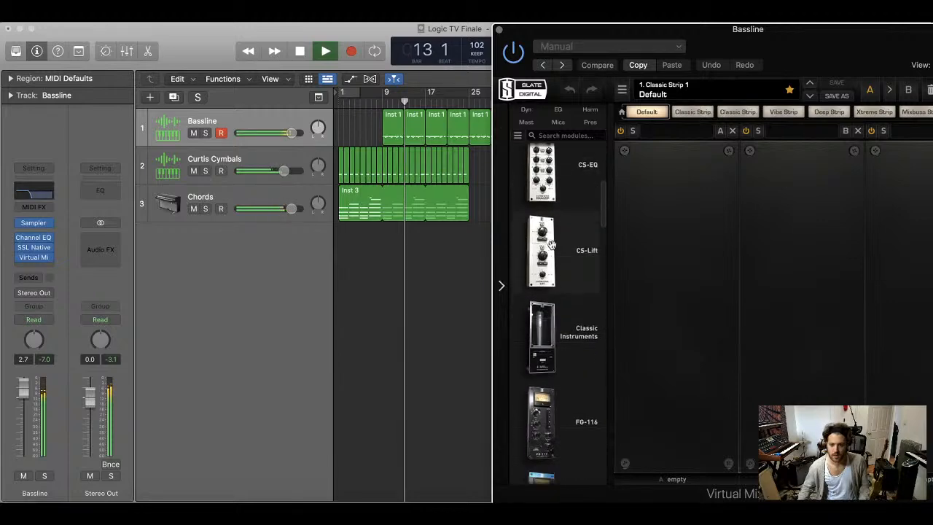
pyautogui.scroll(-10, 552, 245)
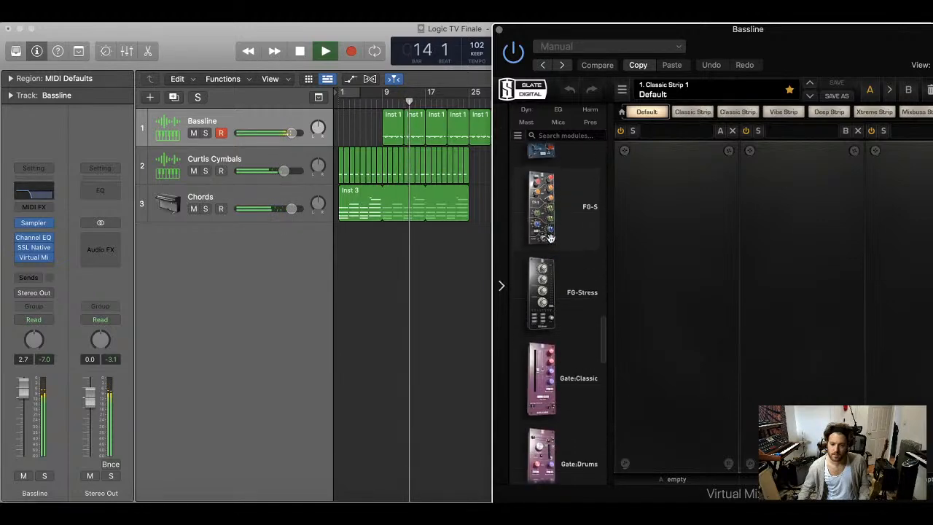
pyautogui.moveTo(541, 208); pyautogui.dragTo(677, 358)
pyautogui.moveTo(676, 451); pyautogui.dragTo(677, 356)
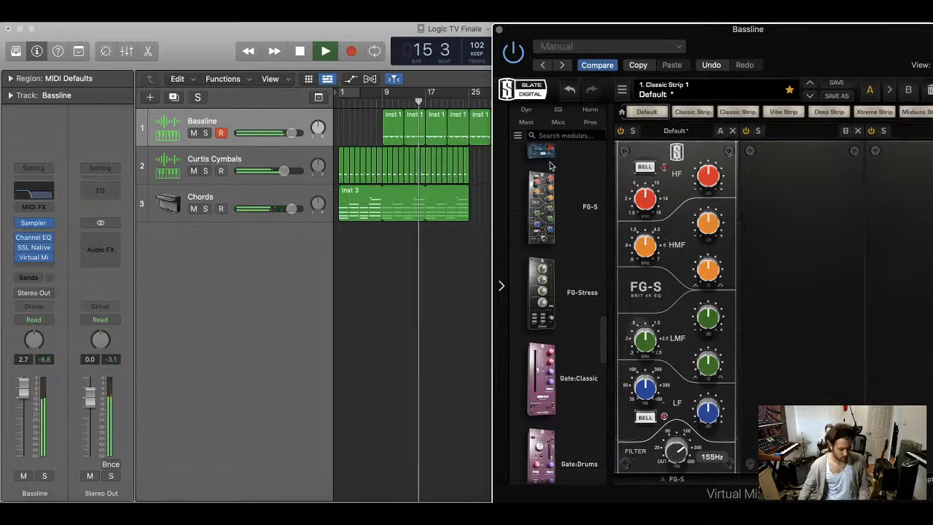
pyautogui.click(498, 30)
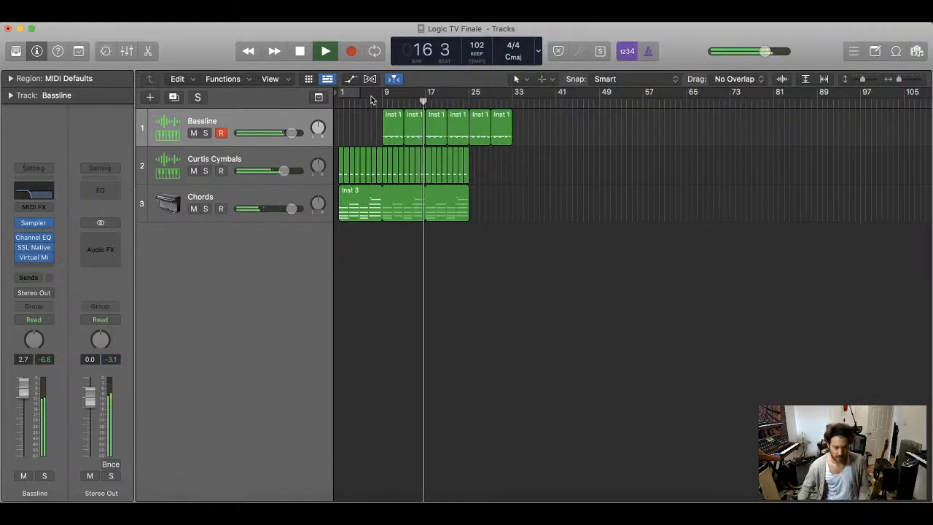
# - Show track automation and assign the Bassline lane to the Virtual Mix slot A parameter A-HPF
pyautogui.press('a')
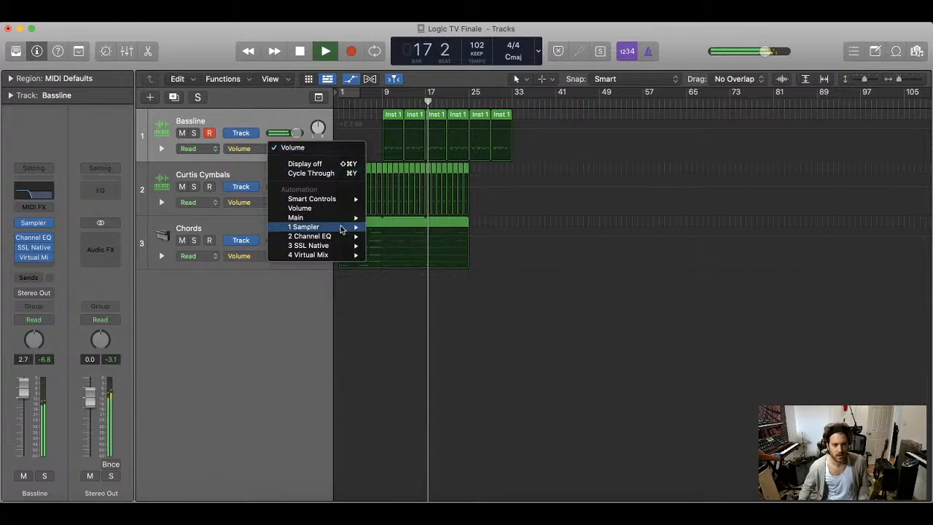
pyautogui.moveTo(343, 255)
pyautogui.moveTo(407, 264)
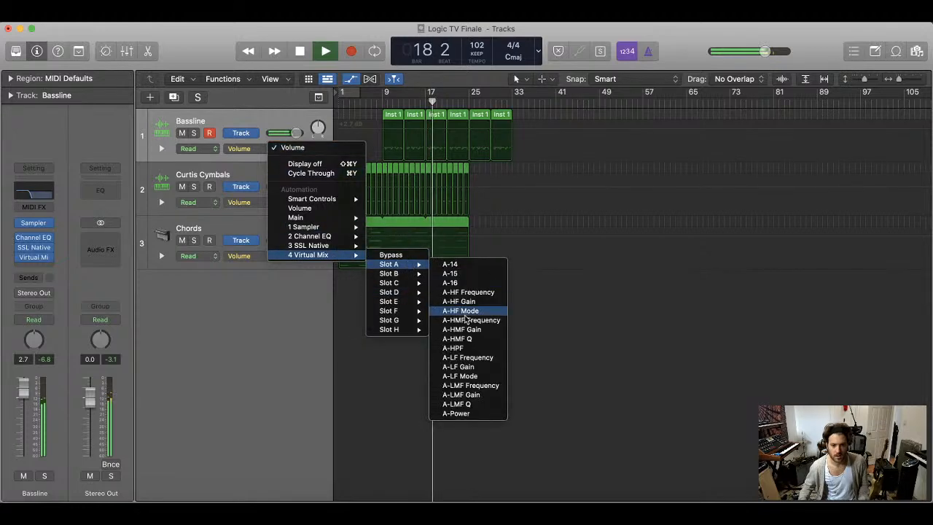
pyautogui.click(459, 347)
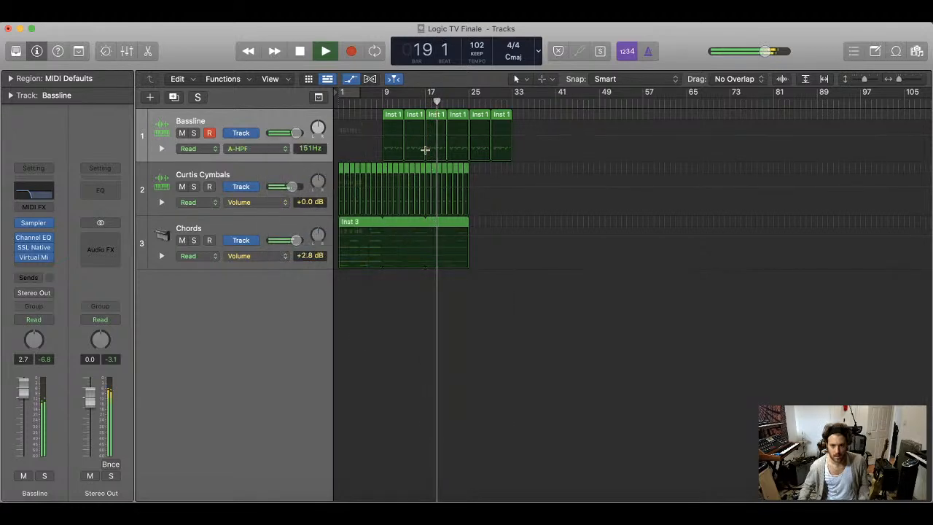
# - Automate the Bassline high-pass filter from 151 Hz at bar 17 down to Out at bar 25, bending the ramp upward, and hide automation
pyautogui.moveTo(431, 139); pyautogui.dragTo(425, 165)
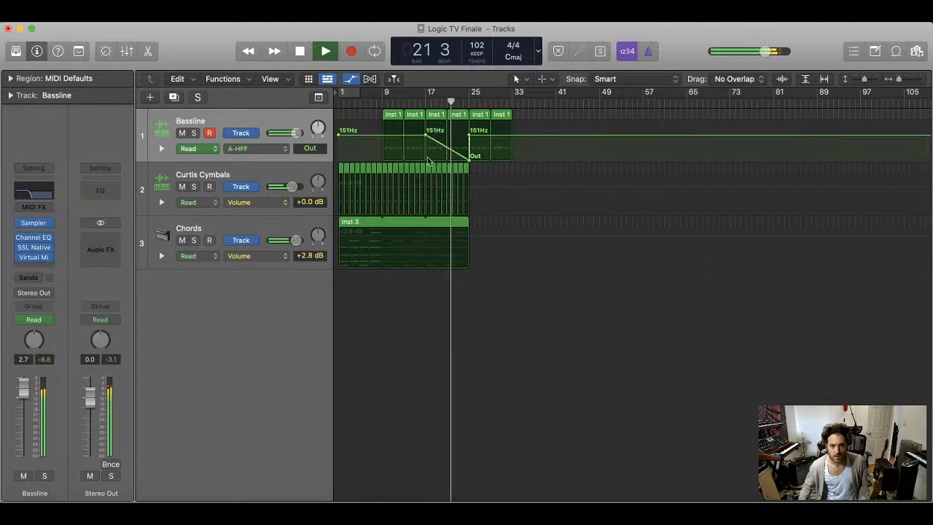
pyautogui.click(470, 136)
pyautogui.press('t')
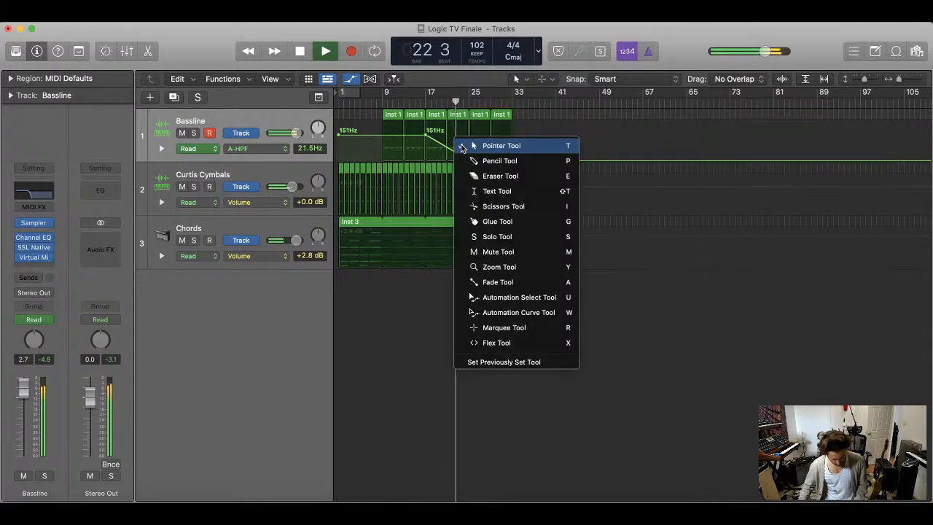
pyautogui.press('w')
pyautogui.moveTo(448, 150); pyautogui.dragTo(432, 109)
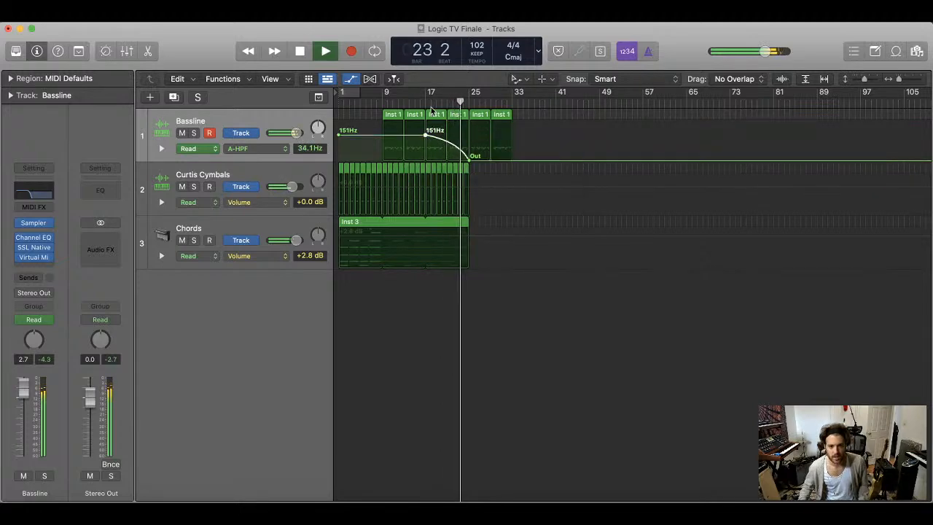
pyautogui.moveTo(452, 150)
pyautogui.mouseDown()
pyautogui.moveTo(431, 131)
pyautogui.moveTo(446, 157)
pyautogui.mouseUp()
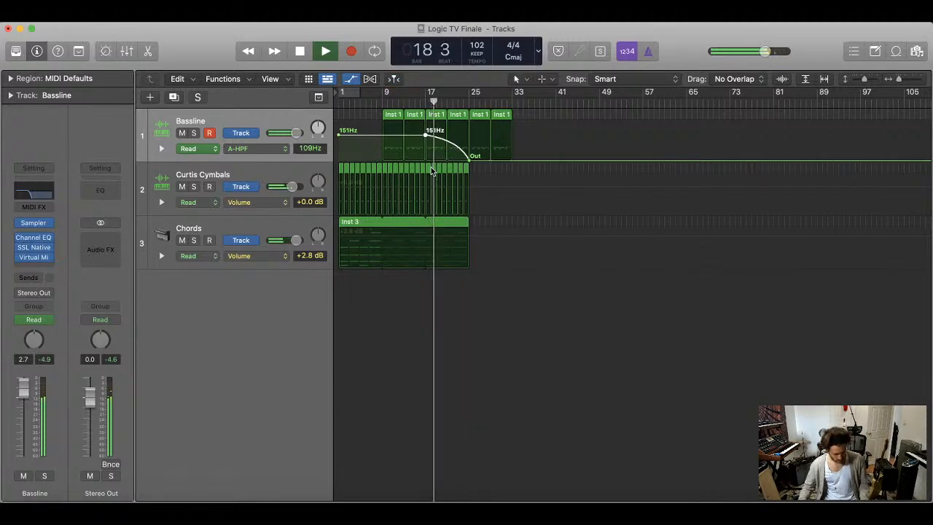
pyautogui.press('a')
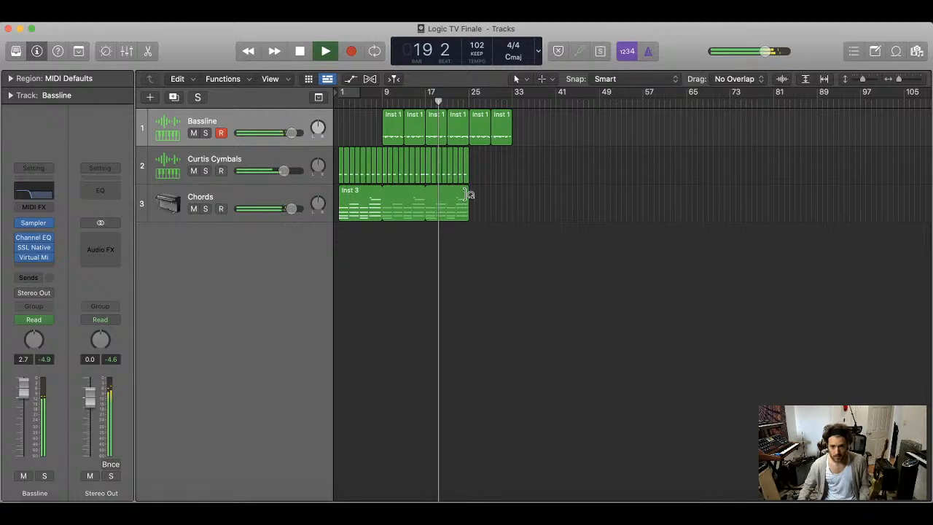
# - Extend the Chords loop to bar 33 and repeat the Curtis Cymbals regions up to bar 49
pyautogui.moveTo(467, 193); pyautogui.dragTo(451, 176)
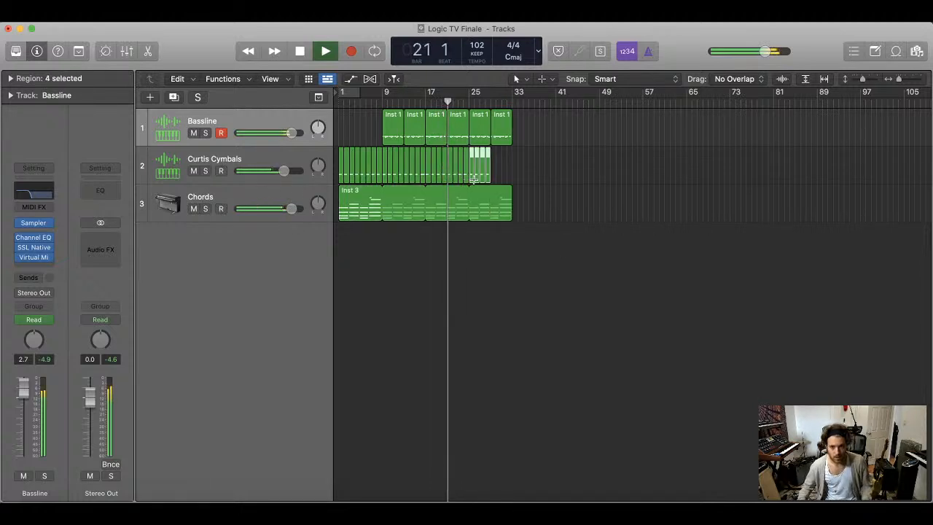
pyautogui.moveTo(539, 169); pyautogui.dragTo(470, 175)
pyautogui.press('super+r')
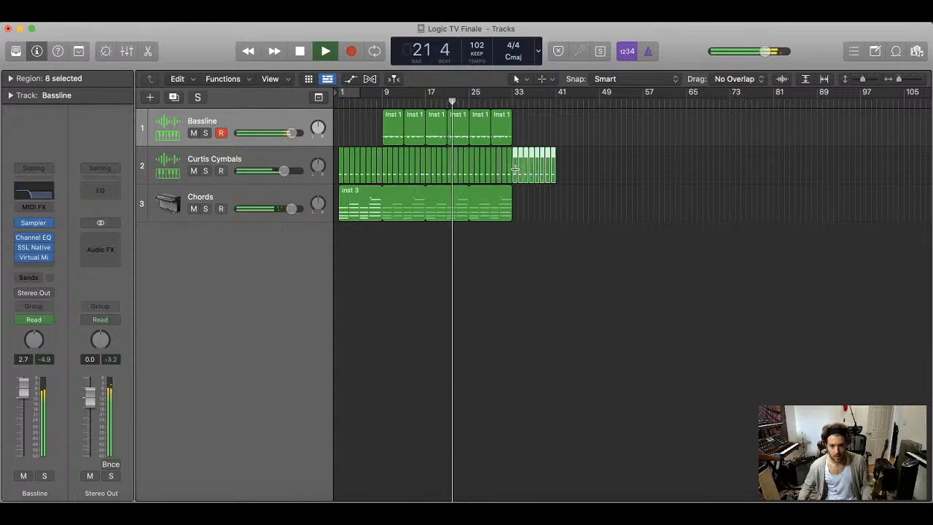
pyautogui.press('super+r')
# - Repeat the last Bassline region twice without copying automation, and extend the Chords loop to bar 41
pyautogui.click(500, 122)
pyautogui.press('super+r')
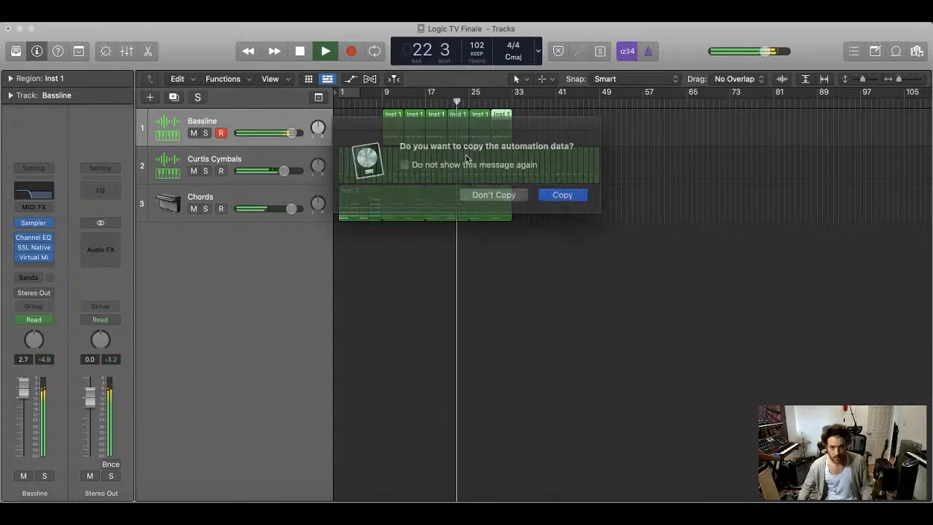
pyautogui.click(479, 192)
pyautogui.press('super+r')
pyautogui.click(478, 191)
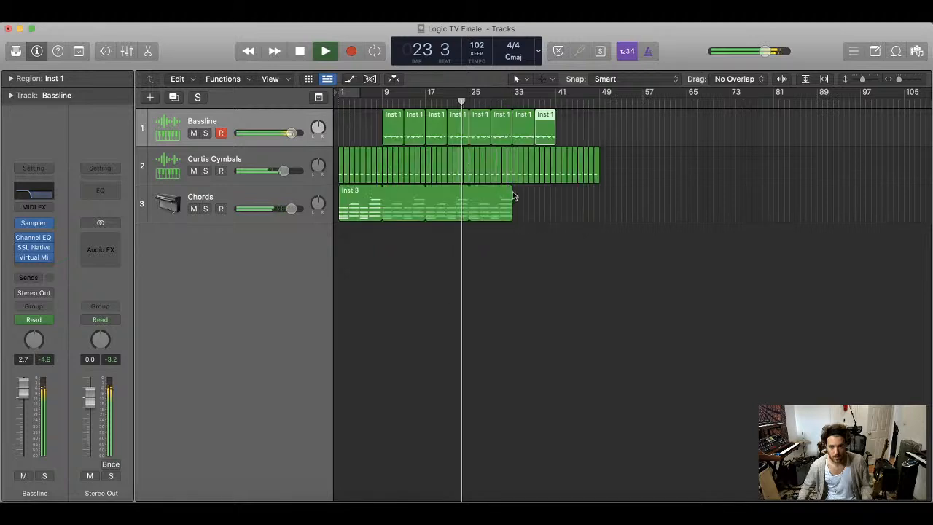
pyautogui.moveTo(511, 192); pyautogui.dragTo(555, 194)
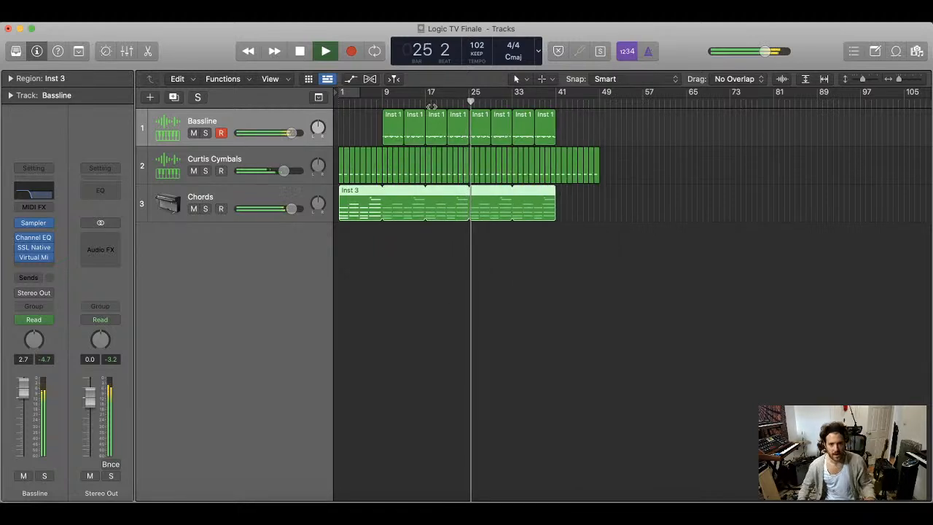
pyautogui.click(391, 302)
# - Switch to Finder and open the Roland Tr-909 folder in Music Production > Samples > 200 Drum Machines
pyautogui.click(60, 510)
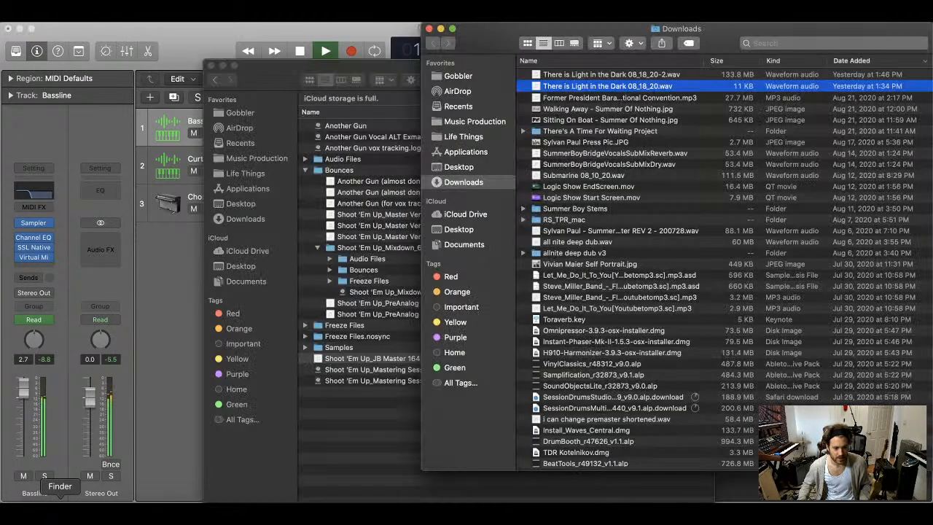
pyautogui.moveTo(477, 53); pyautogui.dragTo(441, 53)
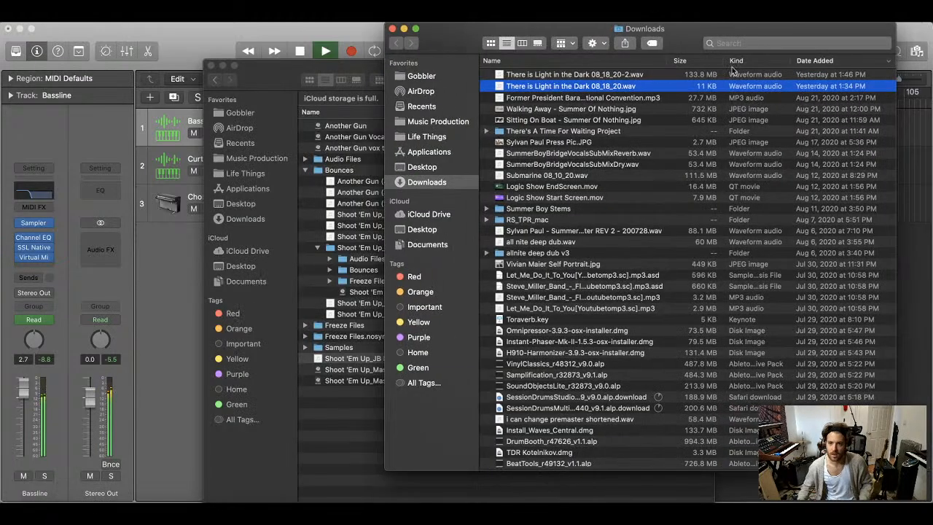
pyautogui.click(430, 122)
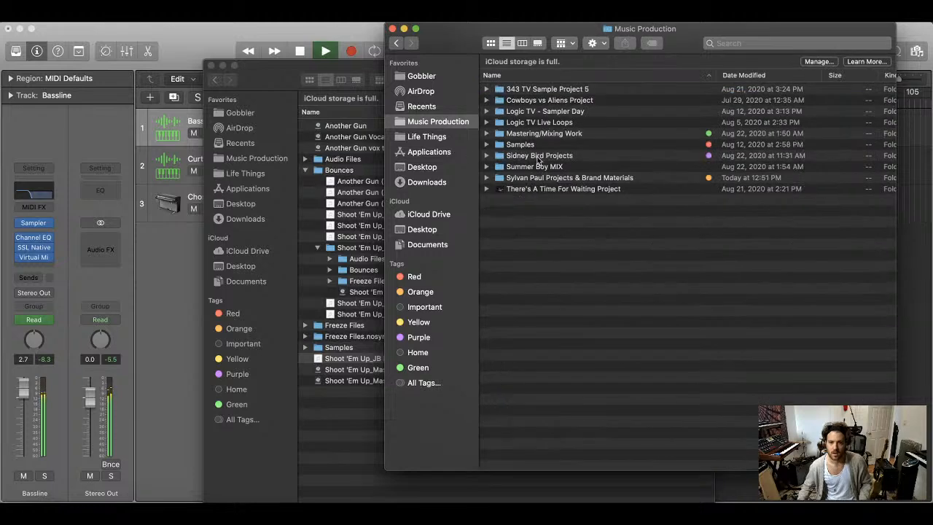
pyautogui.doubleClick(532, 145)
pyautogui.doubleClick(503, 112)
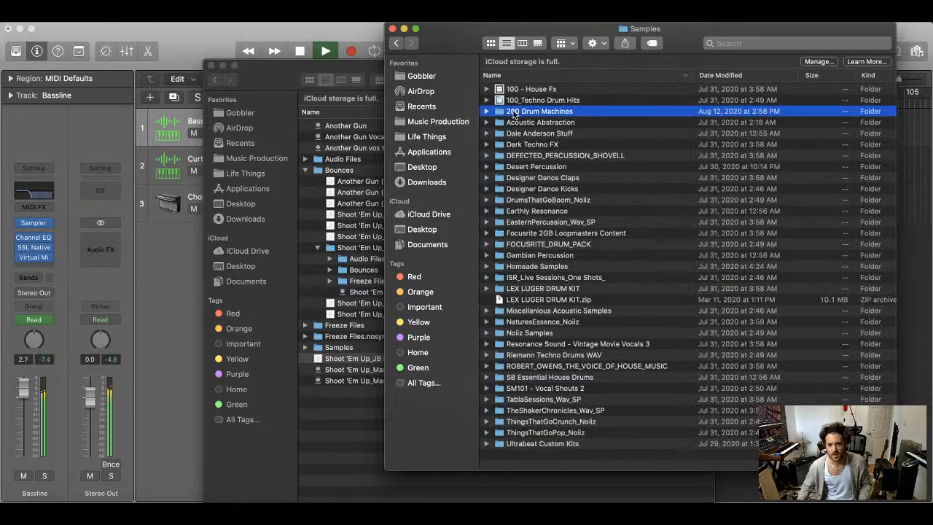
pyautogui.scroll(-10, 585, 239)
pyautogui.scroll(-15, 585, 241)
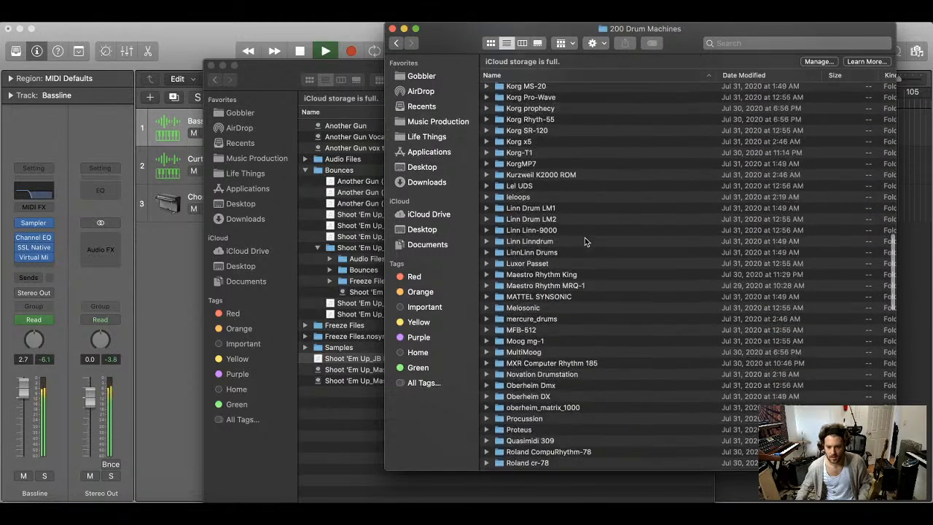
pyautogui.scroll(-3, 584, 242)
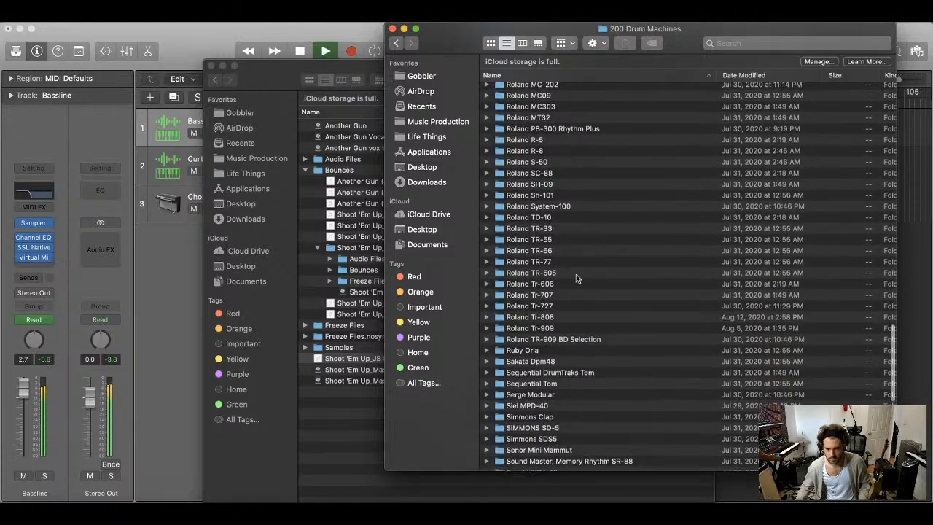
pyautogui.doubleClick(561, 329)
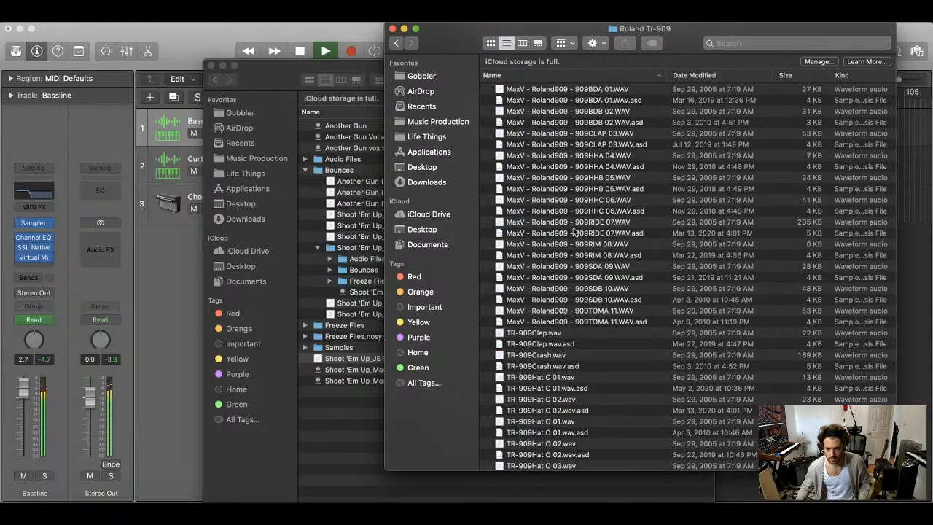
# - Audition the TR-909Kick samples 01 to 04 and settle on TR-909Kick 02.wav
pyautogui.scroll(-10, 573, 230)
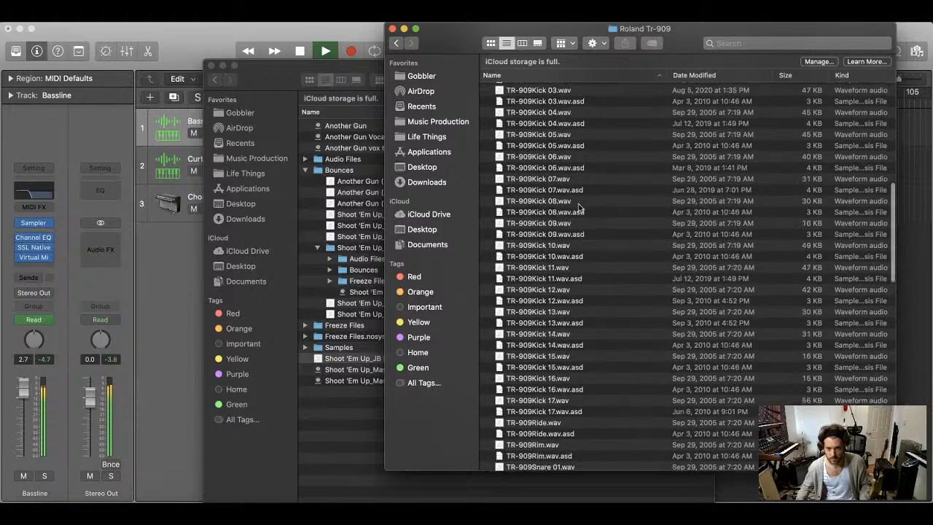
pyautogui.scroll(2, 583, 182)
pyautogui.click(612, 90)
pyautogui.press('space')
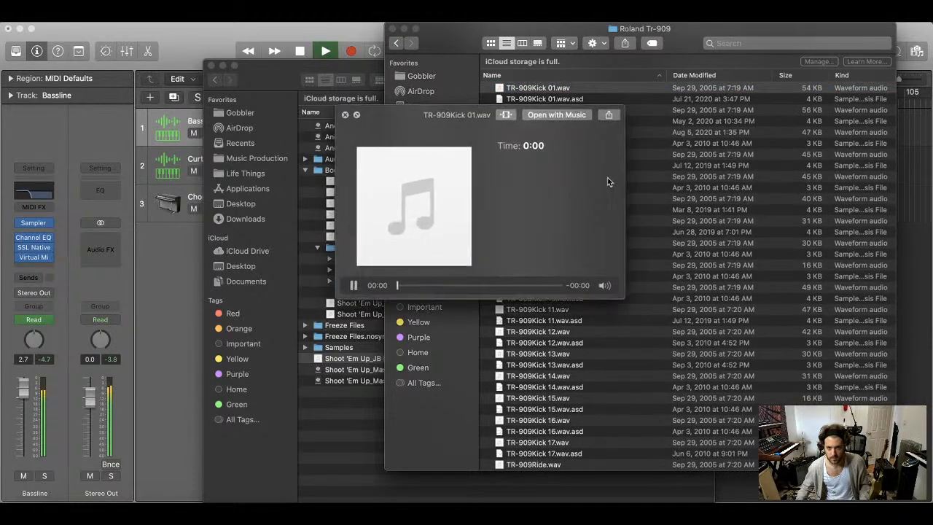
pyautogui.press('Down')
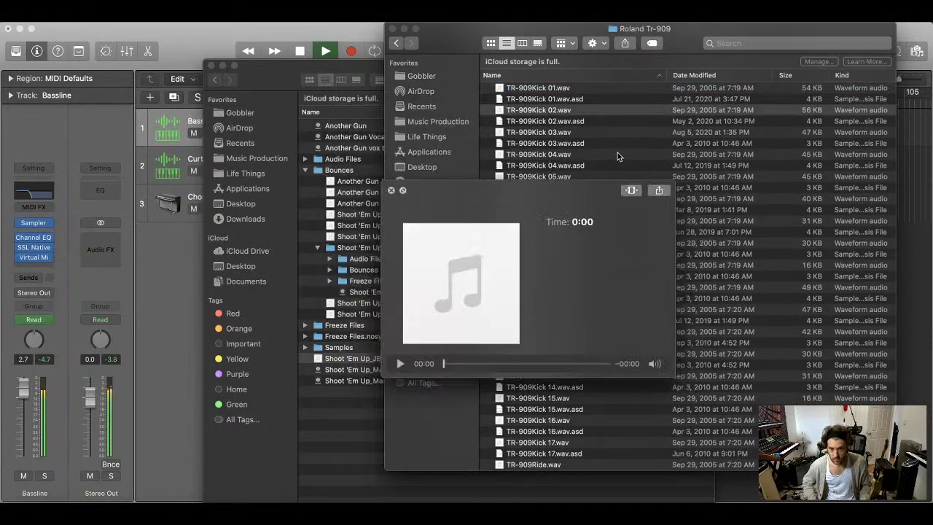
pyautogui.press('Down')
pyautogui.press('Down')
pyautogui.press('Down')
pyautogui.press('Down')
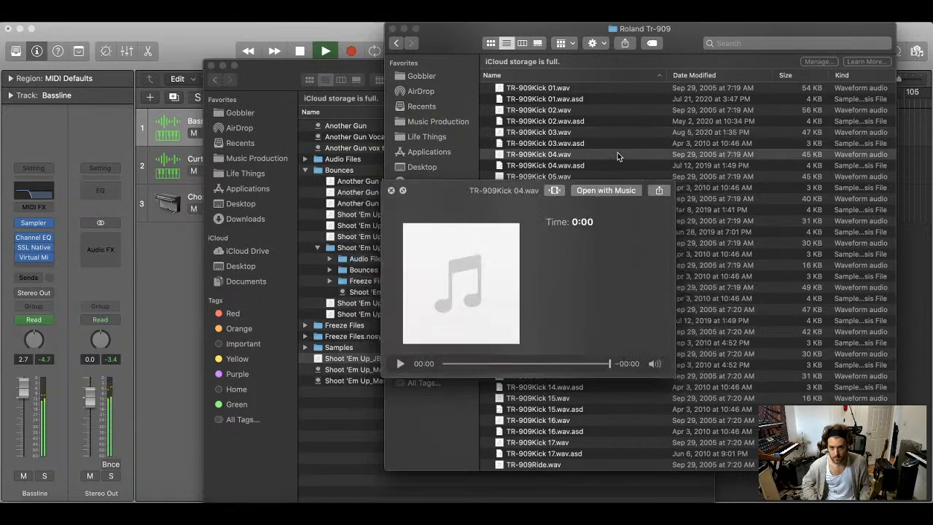
pyautogui.press('Up')
pyautogui.press('Up')
pyautogui.press('Up')
pyautogui.press('Up')
pyautogui.press('space')
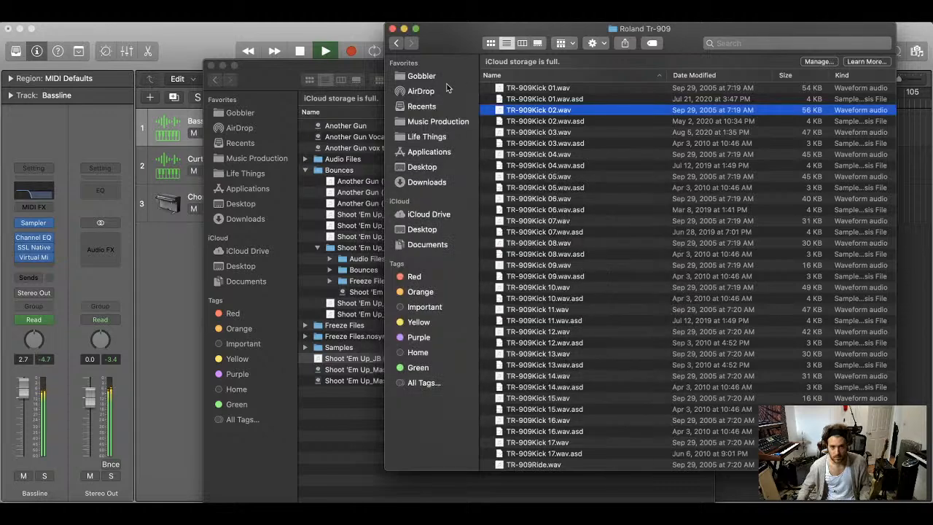
# - Add TR-909Kick 02.wav to the Logic project at bar 25 on a new track and move that track above Bassline
pyautogui.click(309, 64)
pyautogui.moveTo(285, 59); pyautogui.dragTo(844, 22)
pyautogui.moveTo(569, 28); pyautogui.dragTo(620, 29)
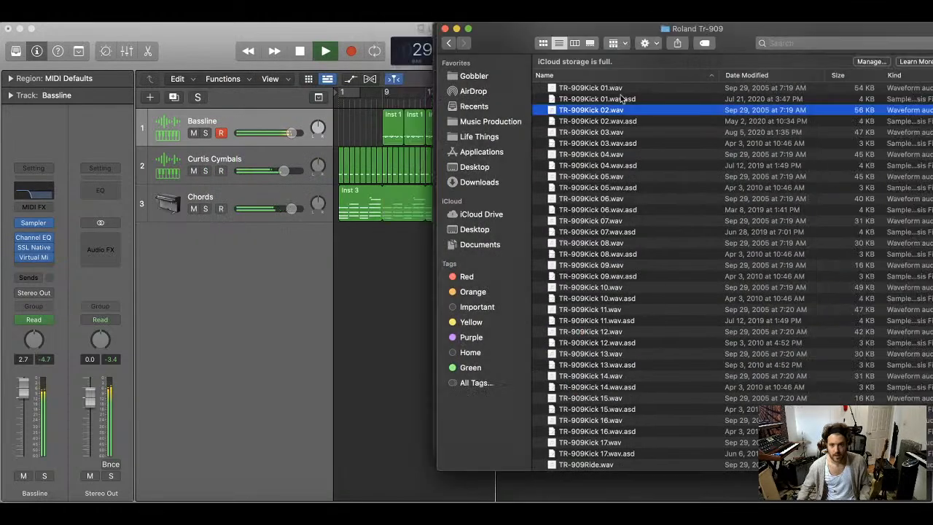
pyautogui.moveTo(619, 109); pyautogui.dragTo(650, 245)
pyautogui.press('super+Right')
pyautogui.press('super+Right')
pyautogui.click(233, 234)
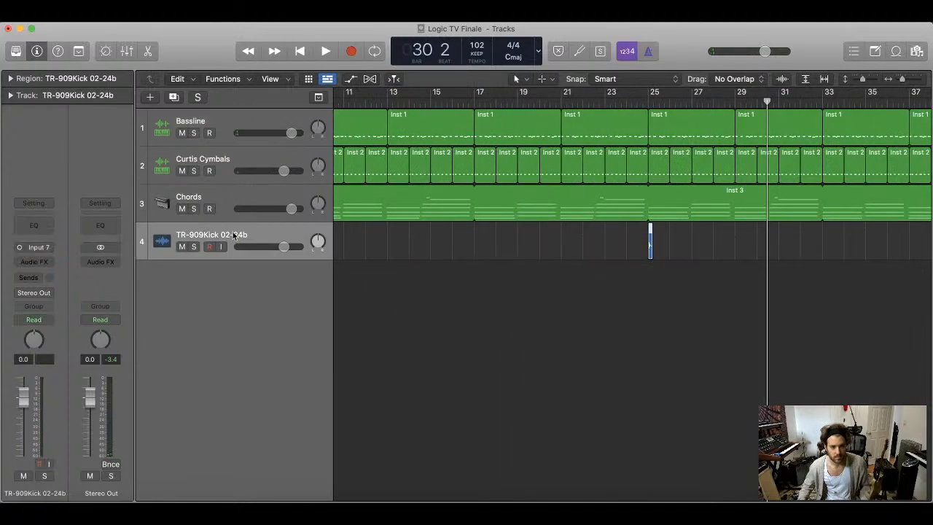
pyautogui.moveTo(233, 234); pyautogui.dragTo(330, 138)
# - Copy the kick region so that a kick falls on each of the four beats of bar 25
pyautogui.press('super+Right')
pyautogui.press('super+Right')
pyautogui.press('super+Right')
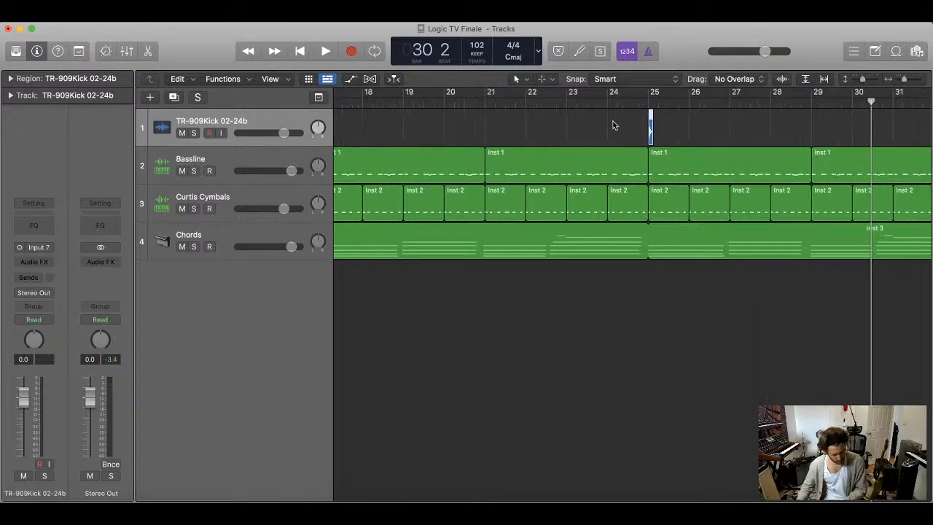
pyautogui.moveTo(655, 128); pyautogui.dragTo(728, 132)
pyautogui.press('super+Left')
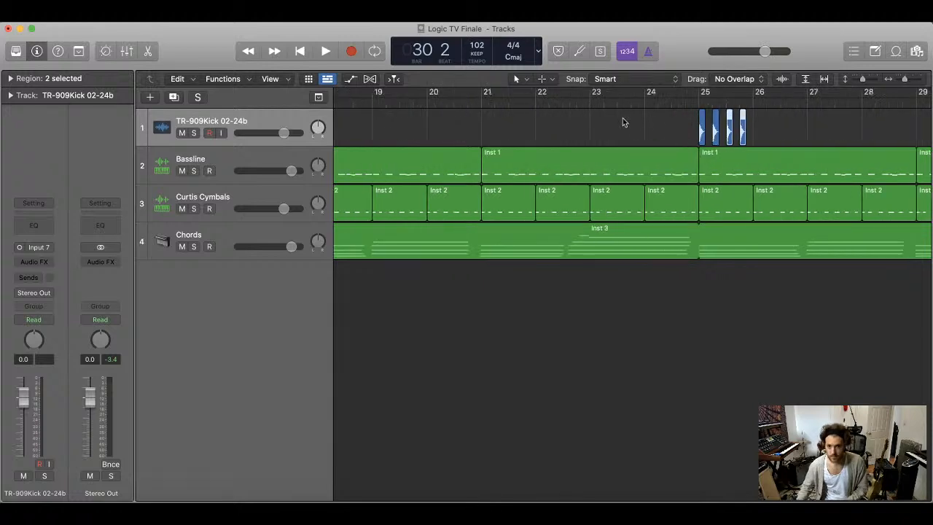
# - Play the kick in context around bar 25 and lower its track volume to -3.8 dB
pyautogui.press('space')
pyautogui.moveTo(284, 133); pyautogui.dragTo(279, 138)
pyautogui.press('super+Left')
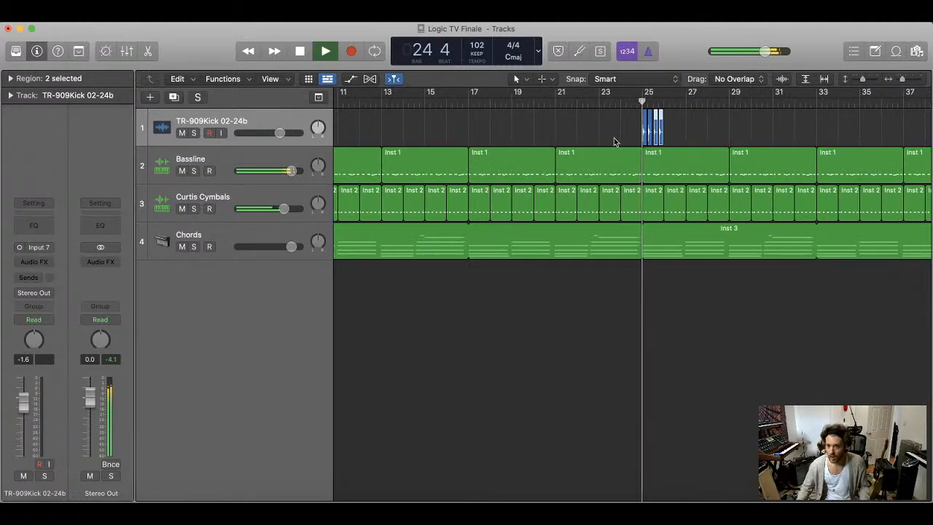
pyautogui.moveTo(278, 139); pyautogui.dragTo(273, 139)
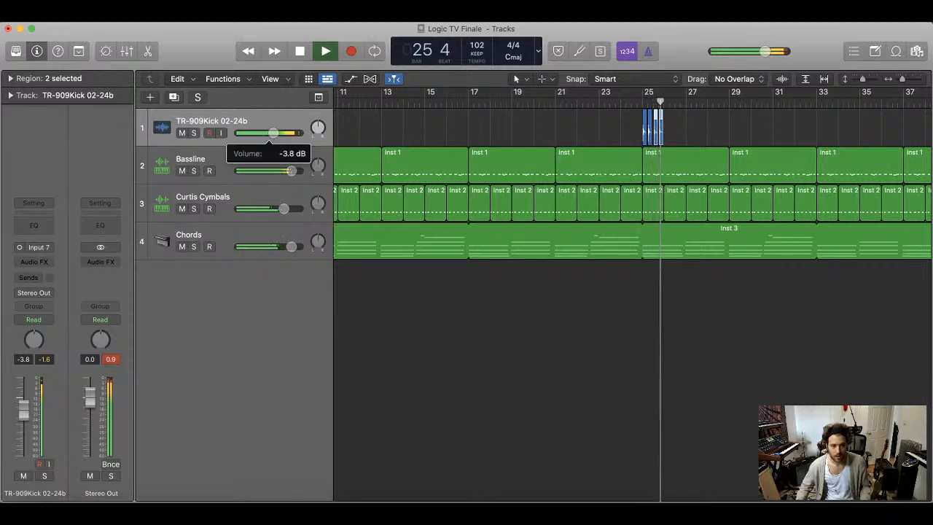
pyautogui.press('space')
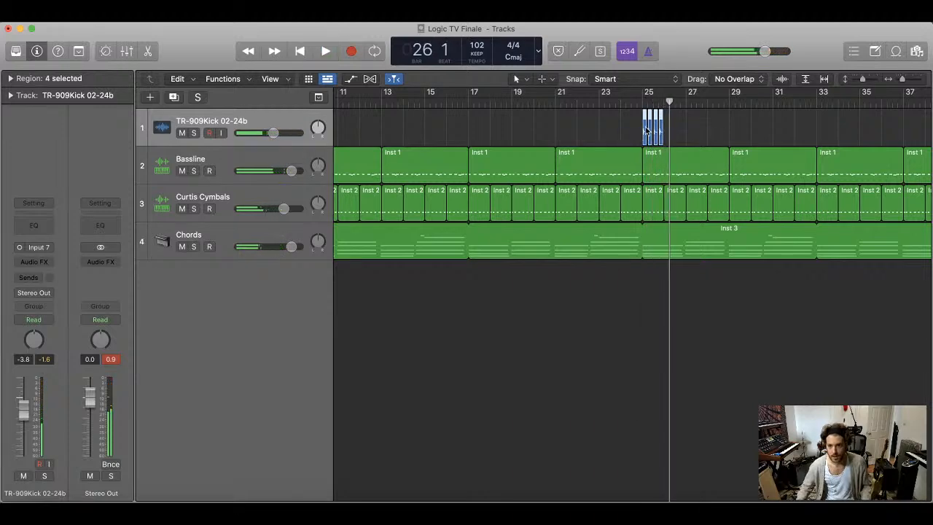
# - Repeat the four-kick bar until kicks fill bars 25 to 28, and play back from before bar 25
pyautogui.scroll(5, 644, 132)
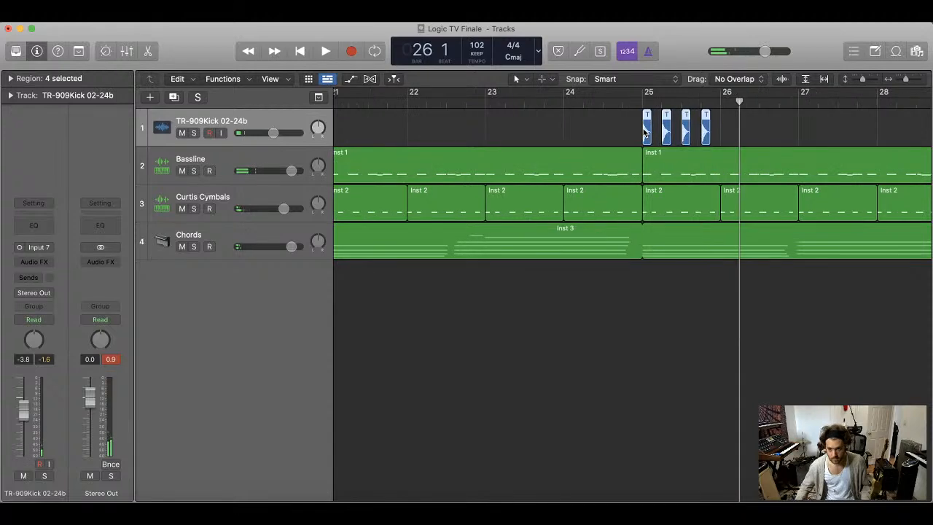
pyautogui.moveTo(647, 131); pyautogui.dragTo(702, 132)
pyautogui.click(583, 99)
pyautogui.press('space')
pyautogui.press('super+Left')
pyautogui.press('super+Left')
pyautogui.press('super+Left')
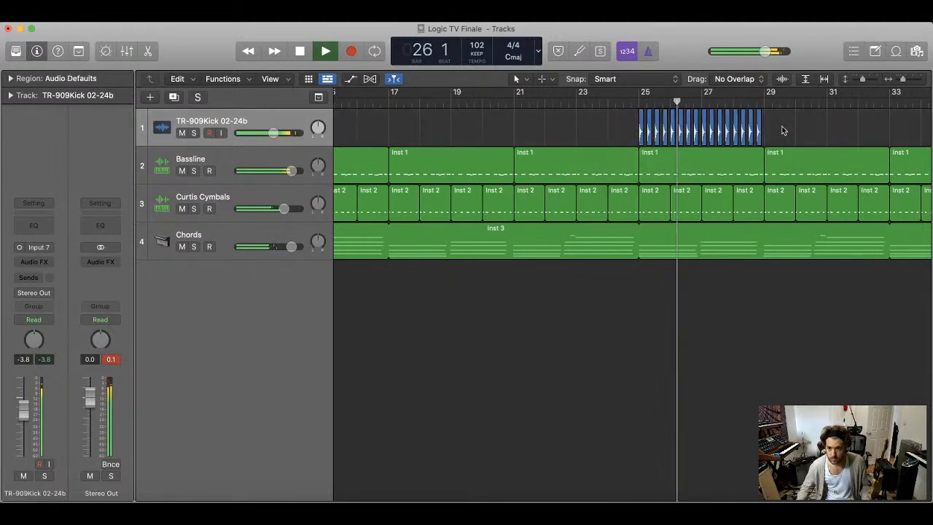
# - Duplicate the whole block of kicks until the pattern runs up to bar 41
pyautogui.moveTo(784, 131); pyautogui.dragTo(642, 132)
pyautogui.moveTo(641, 133); pyautogui.dragTo(719, 132)
pyautogui.press('super+Left')
pyautogui.press('super+Left')
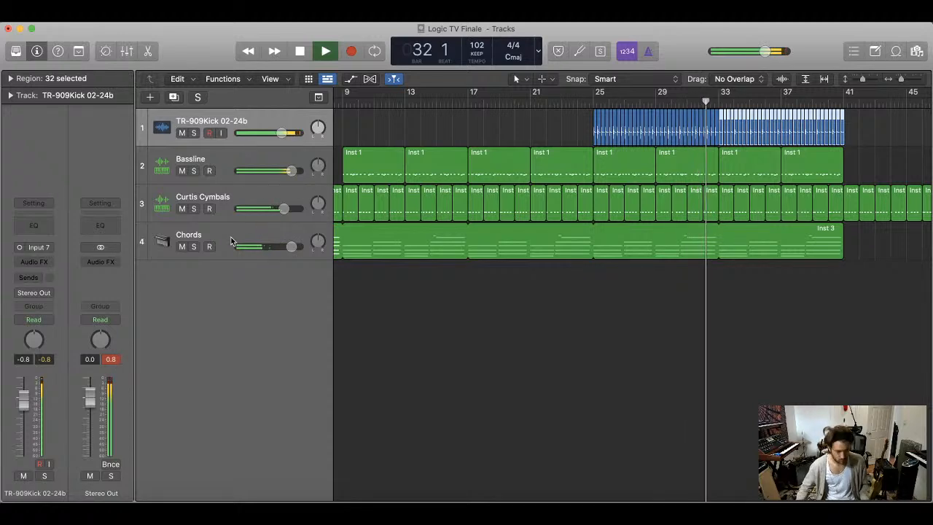
# - Lower the volume of all tracks together until Bassline is at -1.2 dB, and restart playback from bar 25
pyautogui.press('super+a')
pyautogui.moveTo(291, 170); pyautogui.dragTo(281, 170)
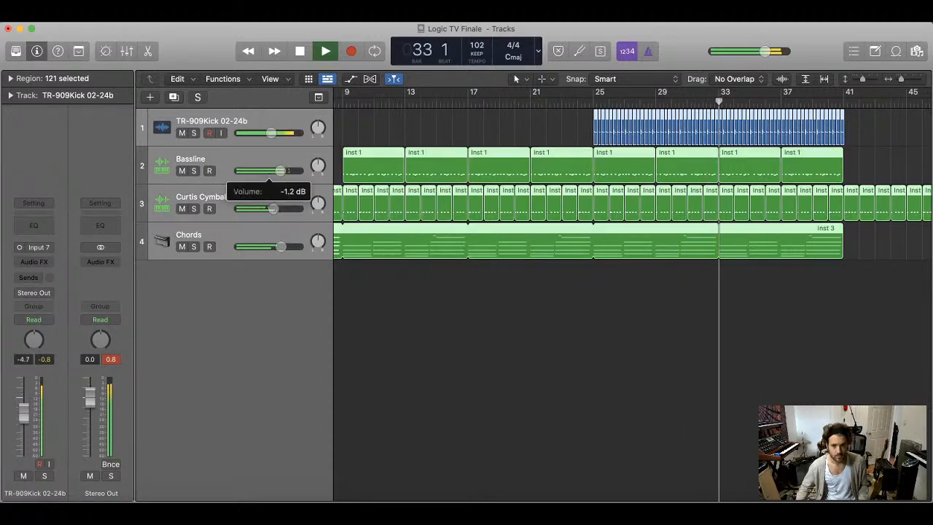
pyautogui.click(594, 100)
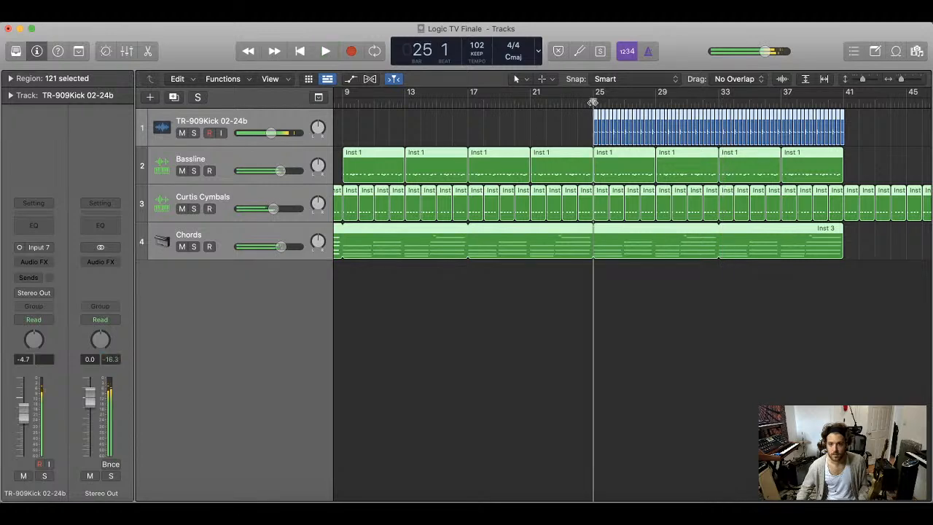
# - Insert the Waves L2 (s) limiter on the Stereo Out channel
pyautogui.click(106, 265)
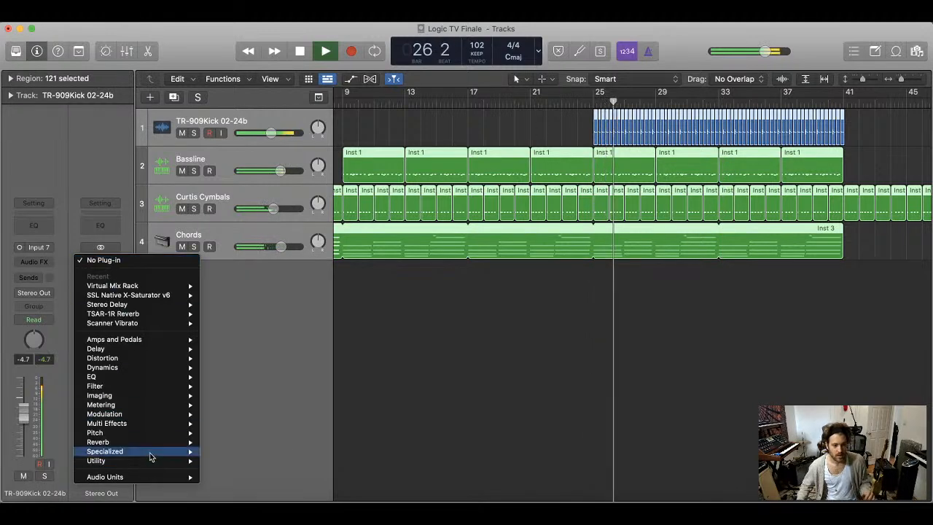
pyautogui.moveTo(152, 427)
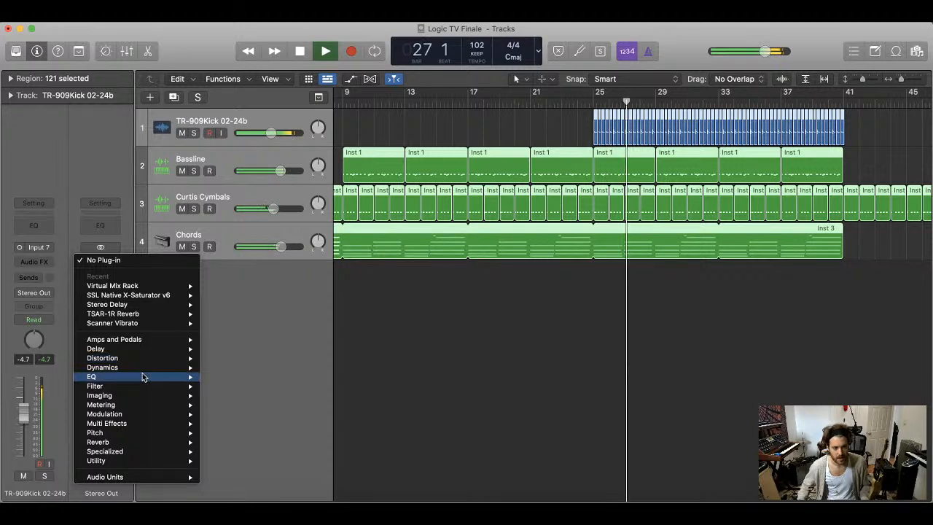
pyautogui.moveTo(150, 480)
pyautogui.moveTo(248, 483)
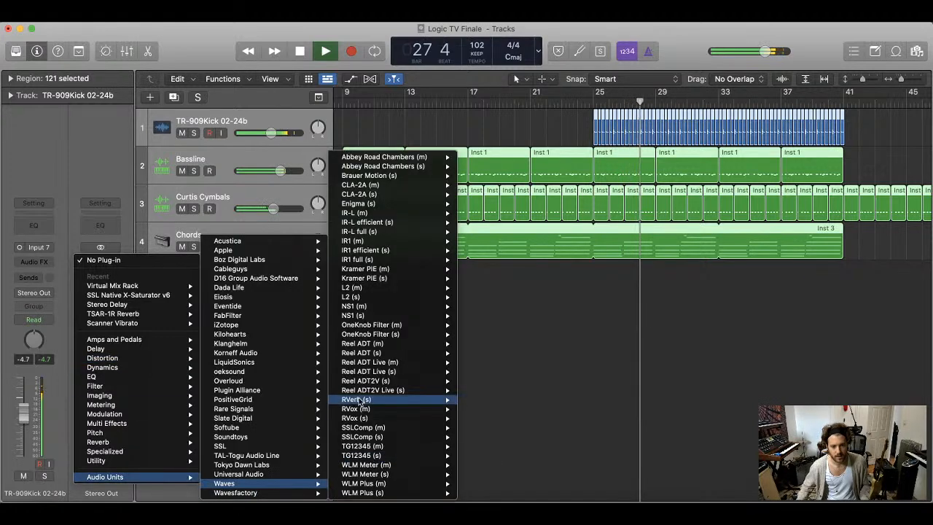
pyautogui.moveTo(394, 301)
pyautogui.click(490, 301)
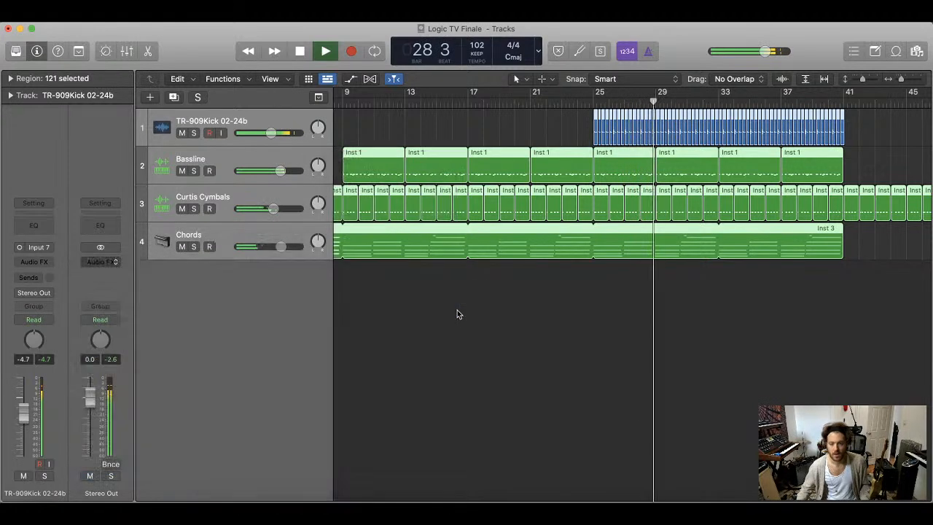
# - Lower the L2 threshold, set its out ceiling to -0.2, quantize to 20 Bits, and dither and shaping to None
pyautogui.moveTo(326, 267); pyautogui.dragTo(326, 284)
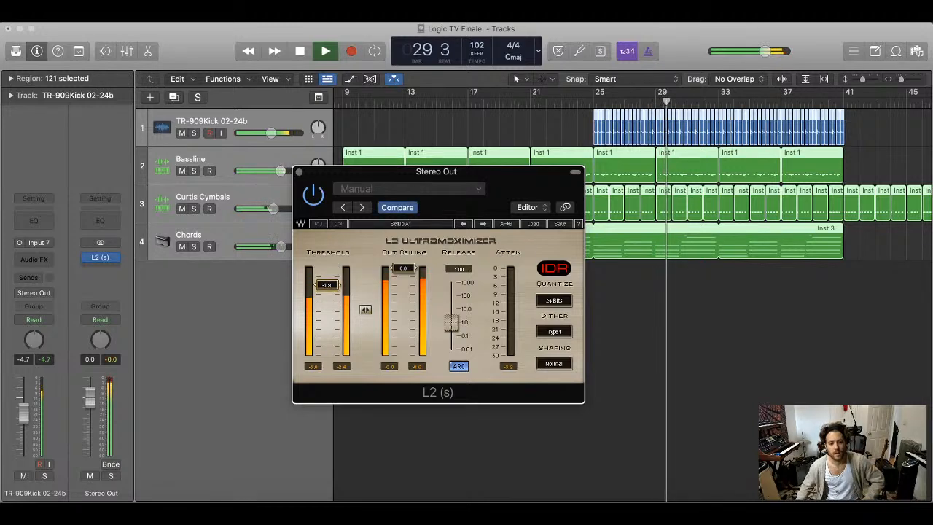
pyautogui.moveTo(412, 273); pyautogui.dragTo(412, 275)
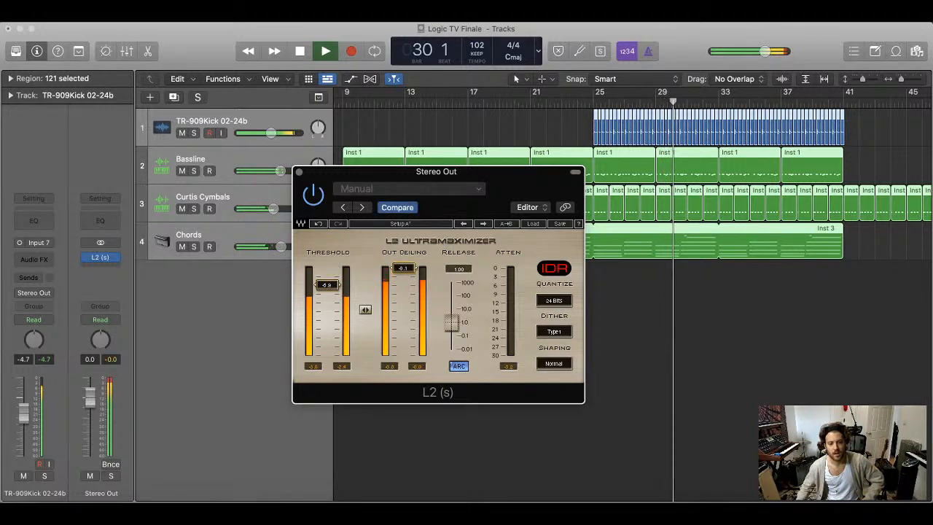
pyautogui.click(554, 300)
pyautogui.click(554, 331)
pyautogui.click(554, 363)
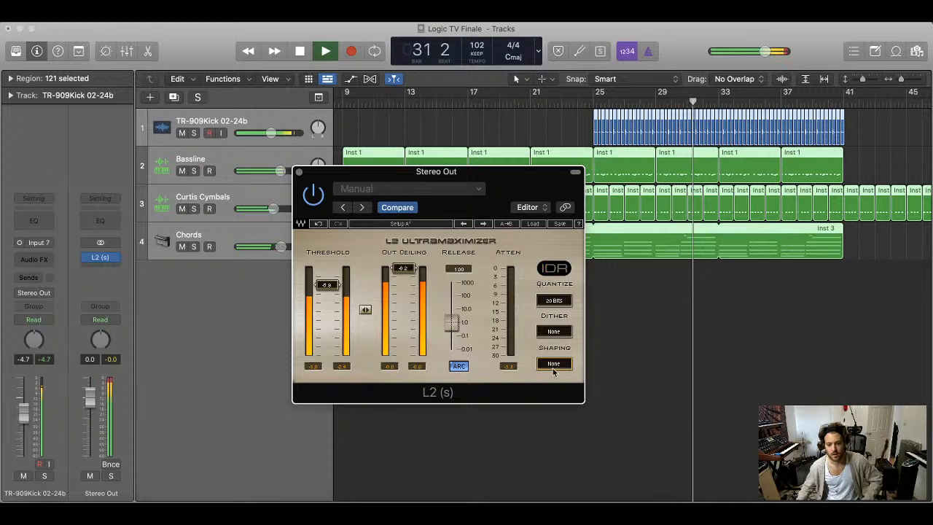
pyautogui.click(554, 363)
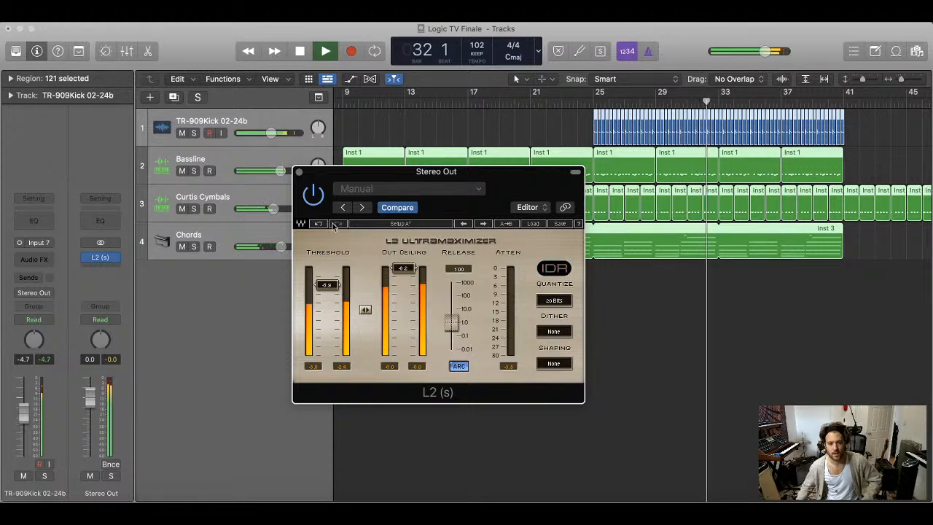
pyautogui.click(299, 172)
# - Rename the TR-909Kick 02-24b track to Kick while playing from bar 21
pyautogui.click(248, 122)
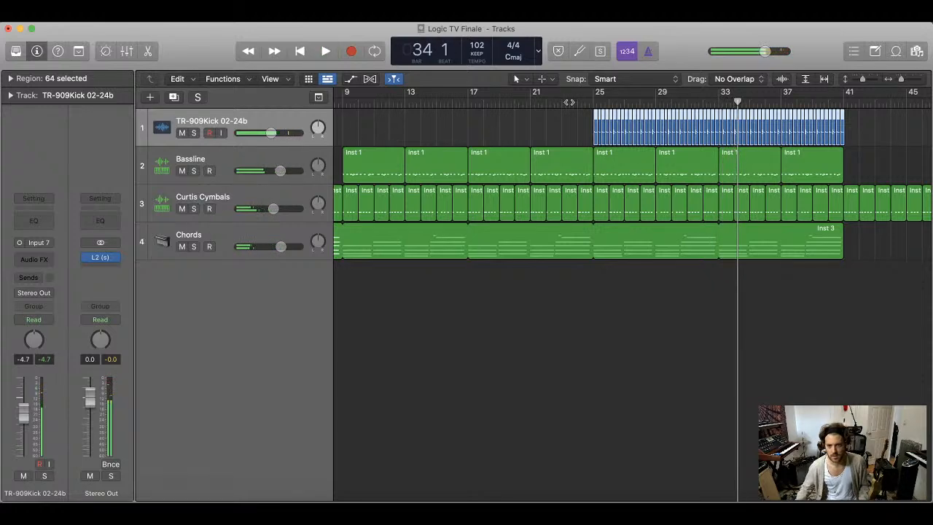
pyautogui.click(524, 100)
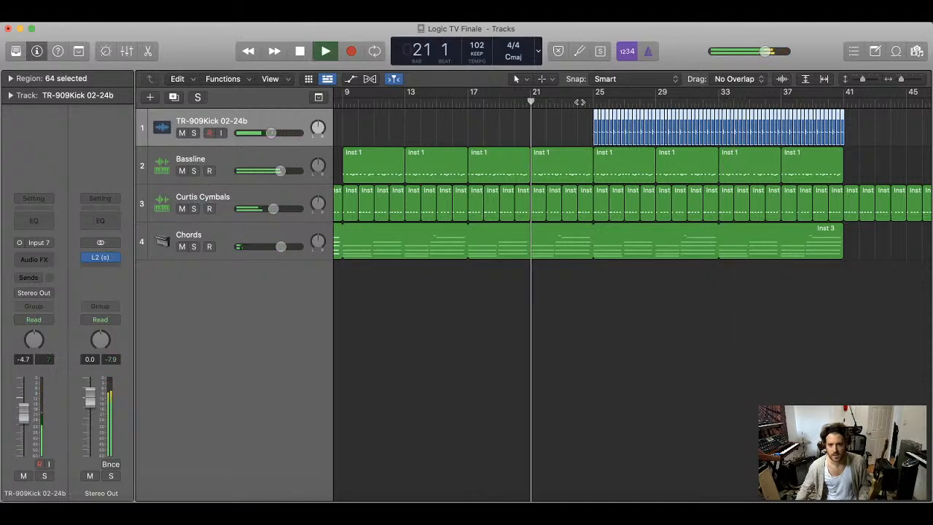
pyautogui.doubleClick(228, 119)
pyautogui.write('Kick')
pyautogui.press('Return')
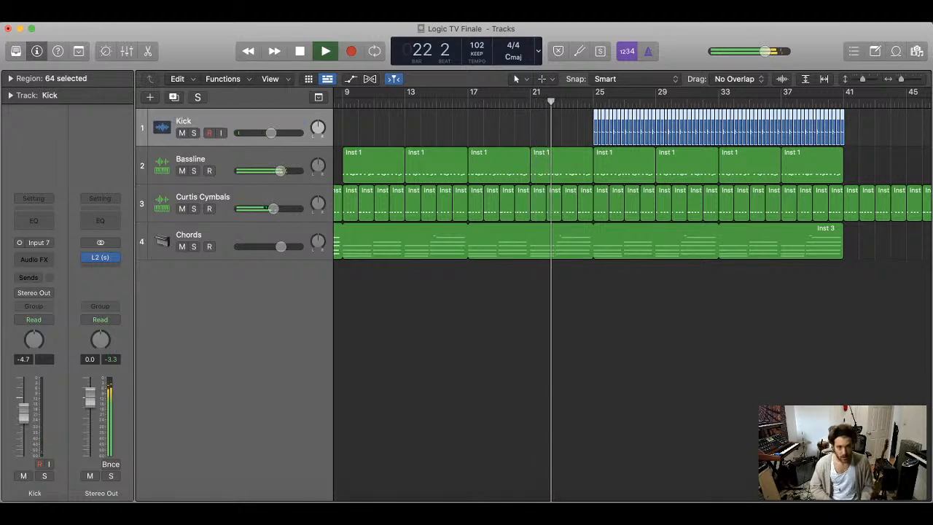
# - Insert iZotope's Neutron 3 Transient Shaper on the Kick track and dismiss its preset manager
pyautogui.click(36, 264)
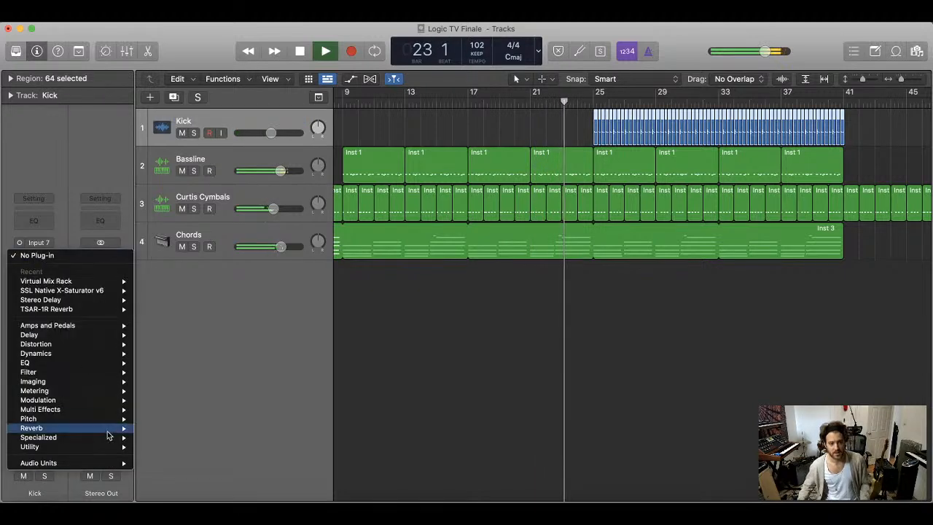
pyautogui.moveTo(109, 463)
pyautogui.moveTo(202, 371)
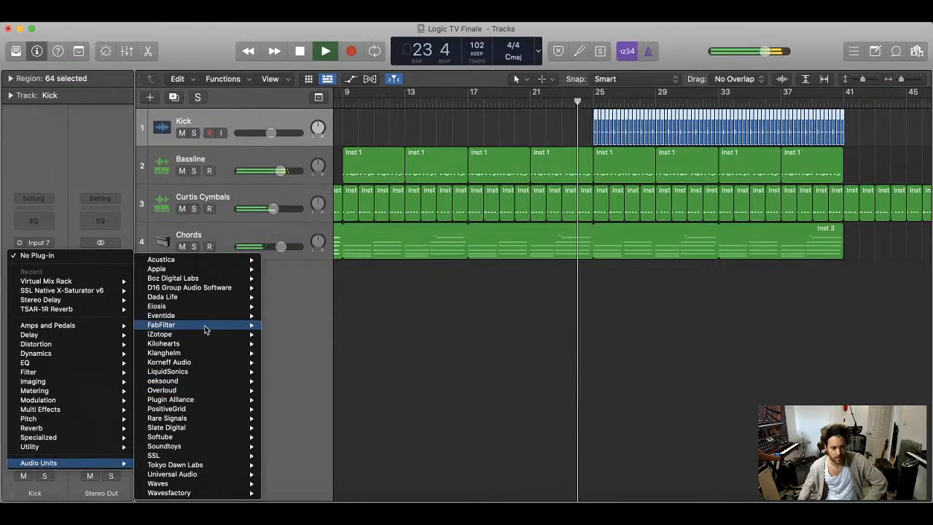
pyautogui.moveTo(167, 333)
pyautogui.moveTo(353, 298)
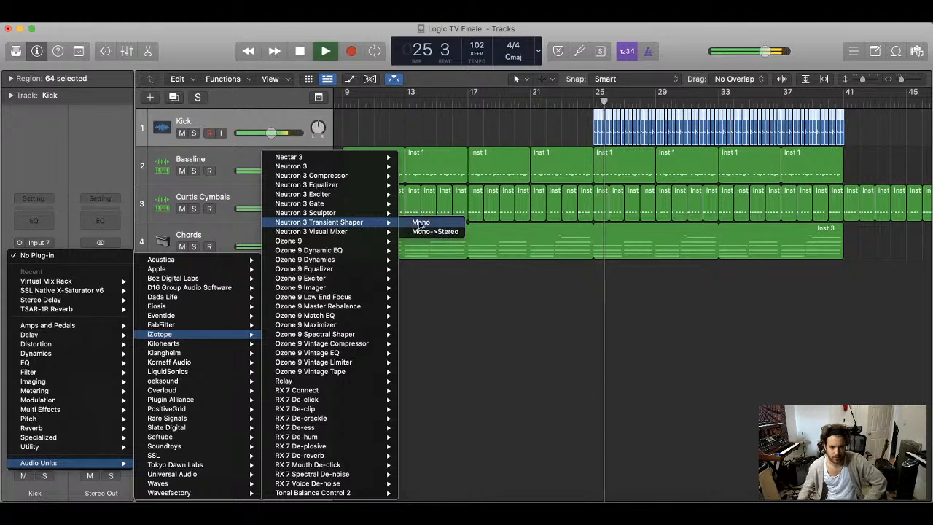
pyautogui.click(522, 360)
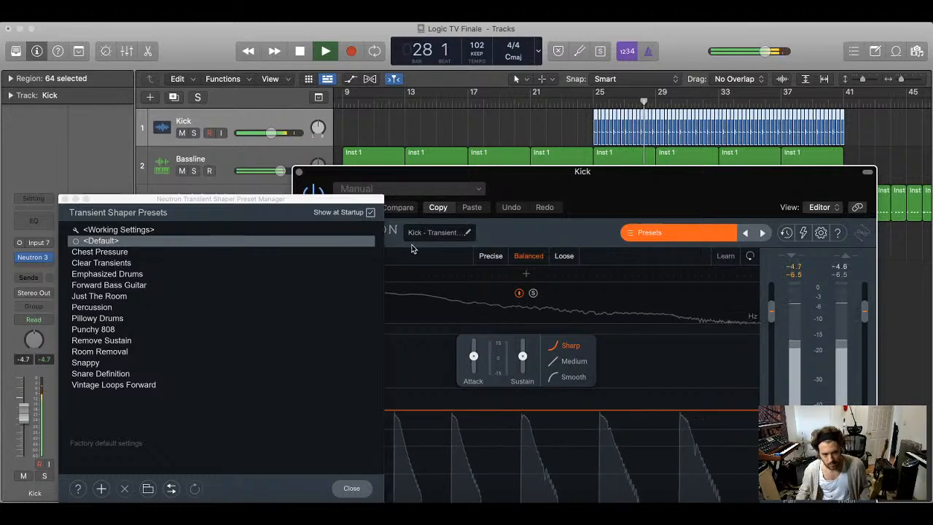
pyautogui.click(64, 198)
# - Split the Transient Shaper into three frequency bands and lower the sustain of the highest band while playing from bar 25
pyautogui.moveTo(627, 187); pyautogui.dragTo(607, 179)
pyautogui.click(499, 266)
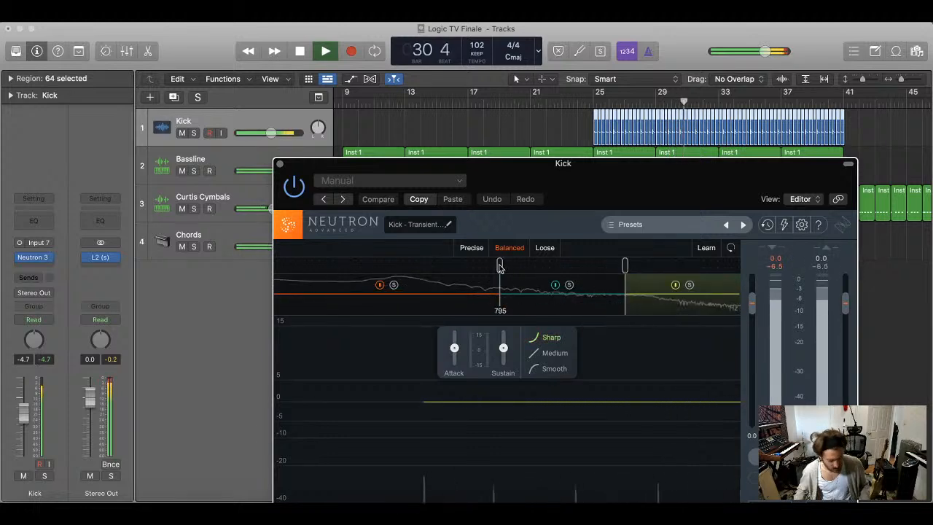
pyautogui.click(591, 103)
pyautogui.moveTo(615, 173); pyautogui.dragTo(561, 84)
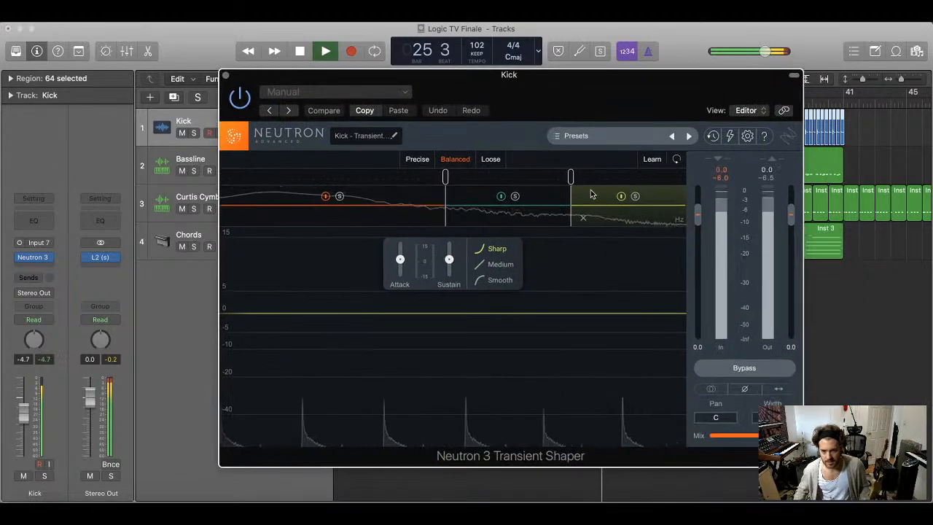
pyautogui.moveTo(447, 260); pyautogui.dragTo(439, 451)
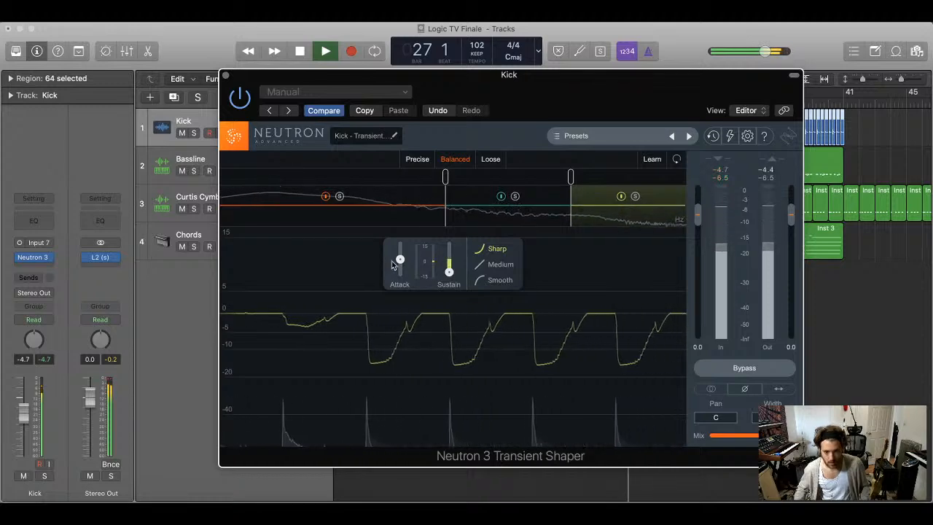
# - Shift the Transient Shaper's lower crossover slightly down in frequency and raise the middle band's attack a little, leaving the plug-in window closed
pyautogui.moveTo(398, 260); pyautogui.dragTo(396, 385)
pyautogui.moveTo(446, 210); pyautogui.dragTo(437, 211)
pyautogui.click(467, 212)
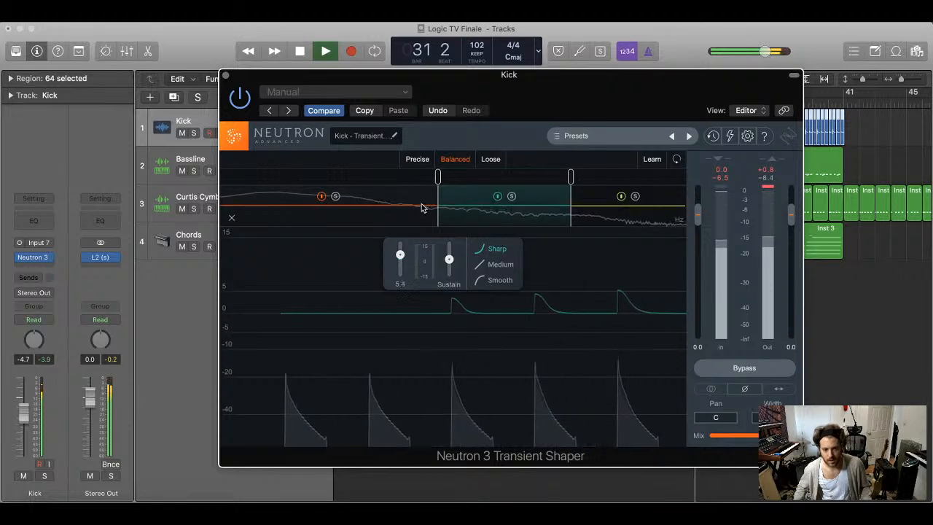
pyautogui.moveTo(422, 204); pyautogui.dragTo(376, 299)
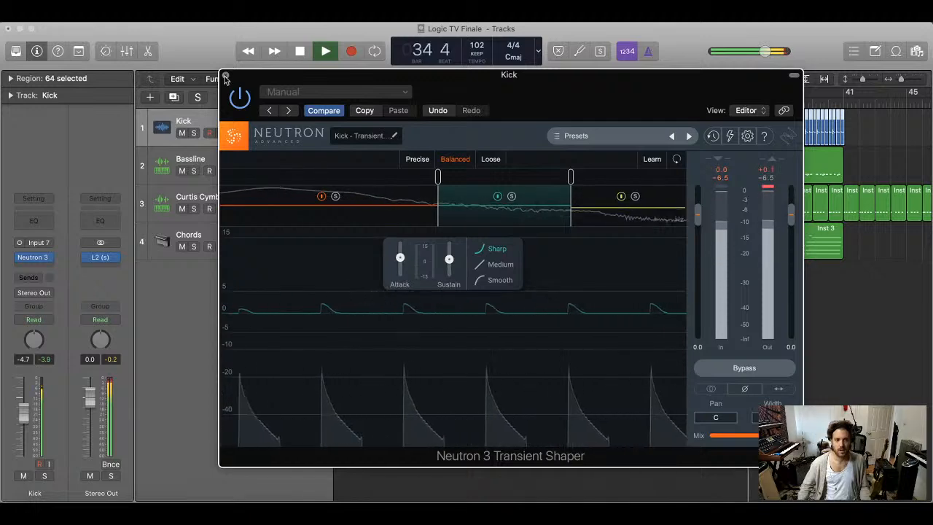
pyautogui.press('super+w')
# - Toggle solo on the Kick track to compare it alone and within the full mix
pyautogui.click(194, 133)
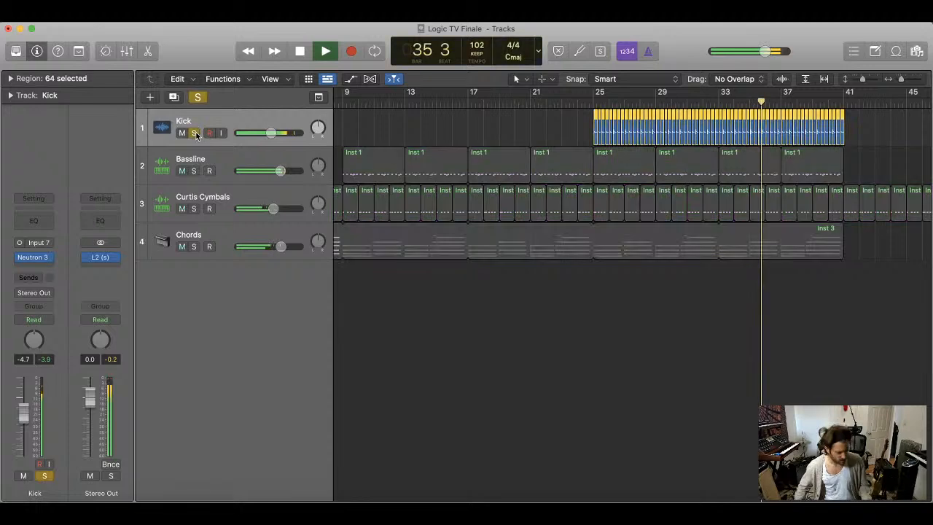
pyautogui.click(194, 133)
pyautogui.click(193, 133)
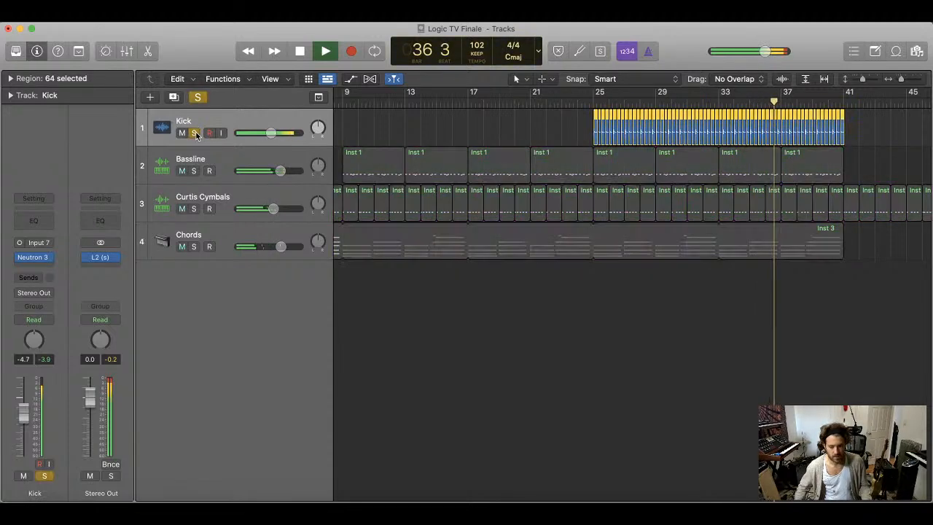
pyautogui.click(193, 133)
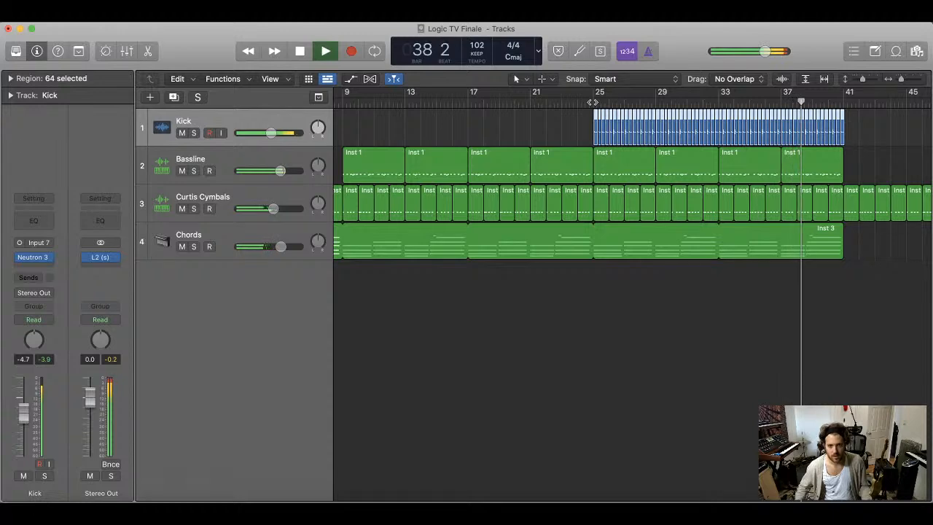
# - Insert Boz Digital Labs' Plus 10 db Equaliser on the Kick track while playing from bar 25
pyautogui.click(590, 103)
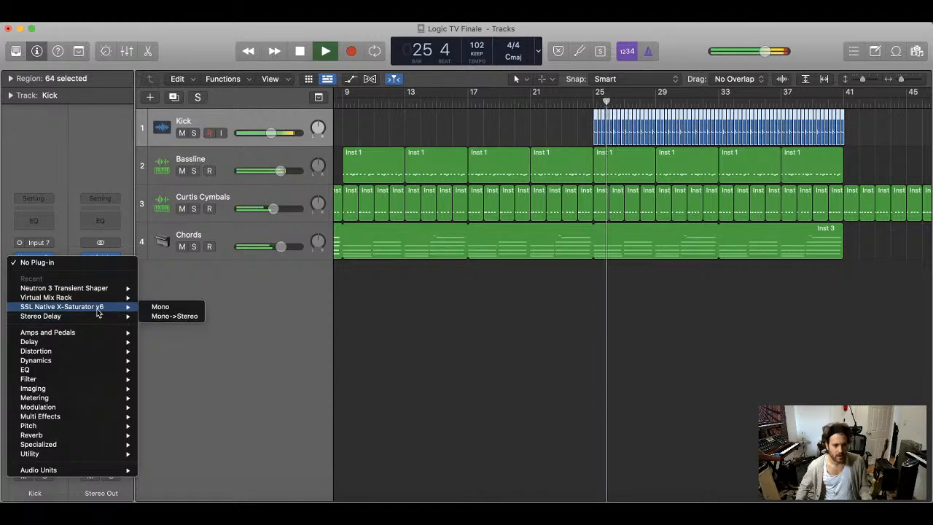
pyautogui.moveTo(93, 298)
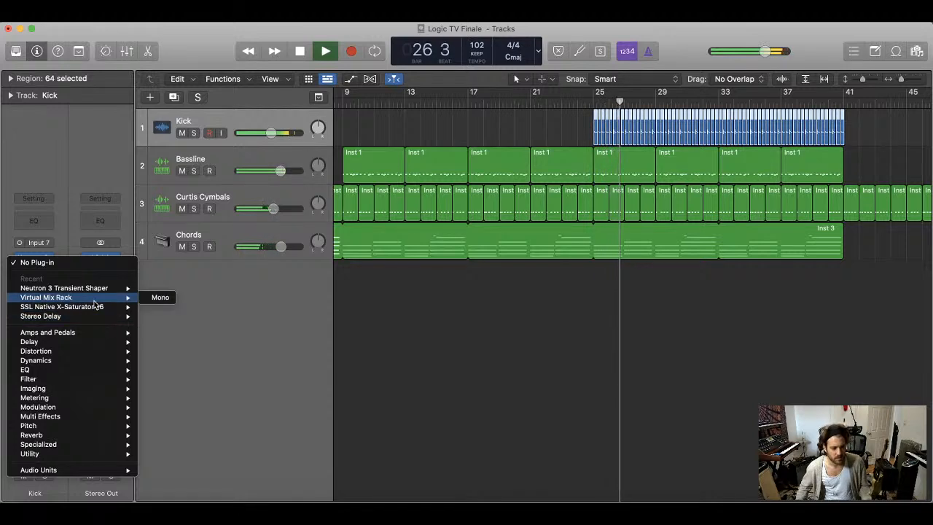
pyautogui.moveTo(88, 470)
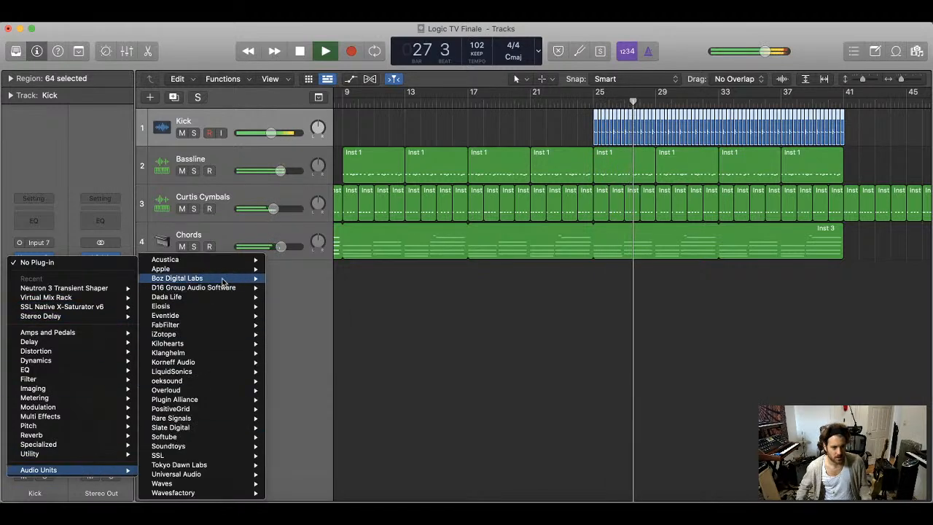
pyautogui.moveTo(222, 281)
pyautogui.moveTo(364, 352)
pyautogui.click(401, 353)
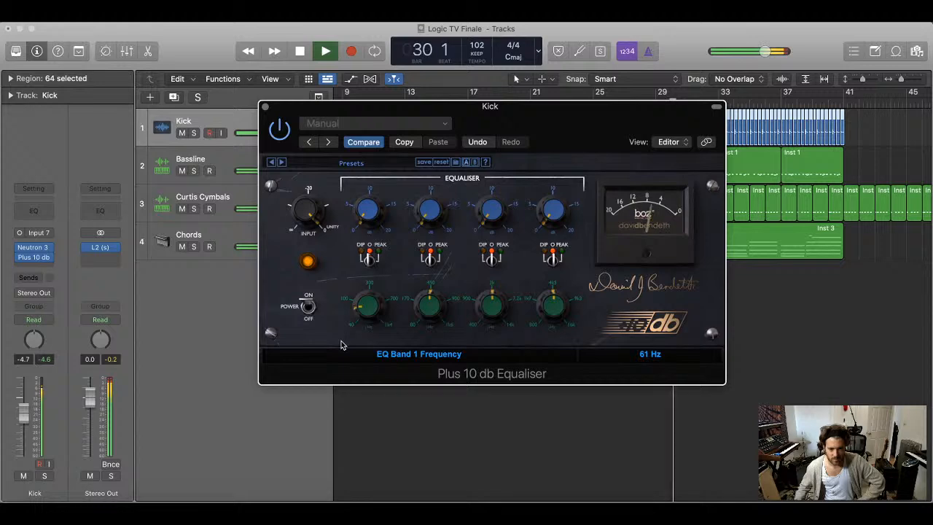
# - Set the equaliser's first band to Peak with a modest boost at 43 Hz and close the plug-in
pyautogui.moveTo(341, 341); pyautogui.dragTo(343, 343)
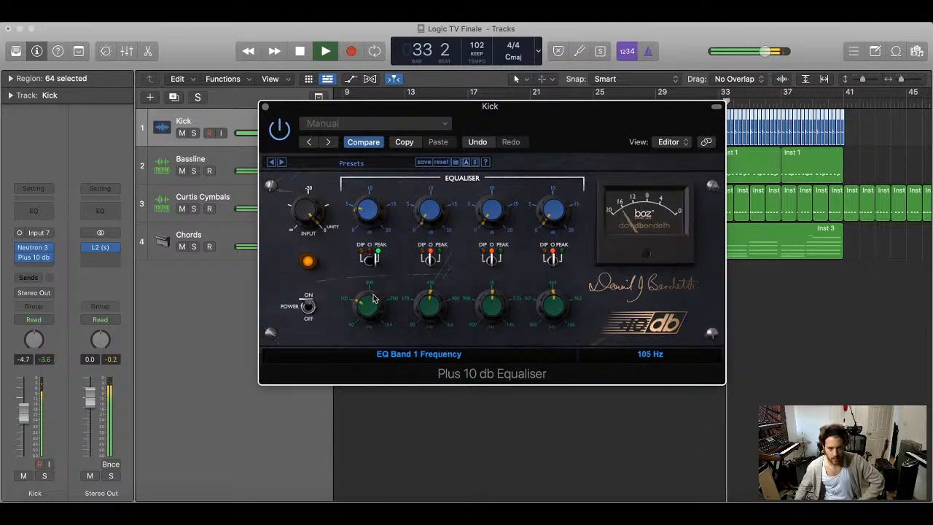
pyautogui.moveTo(374, 297); pyautogui.dragTo(355, 318)
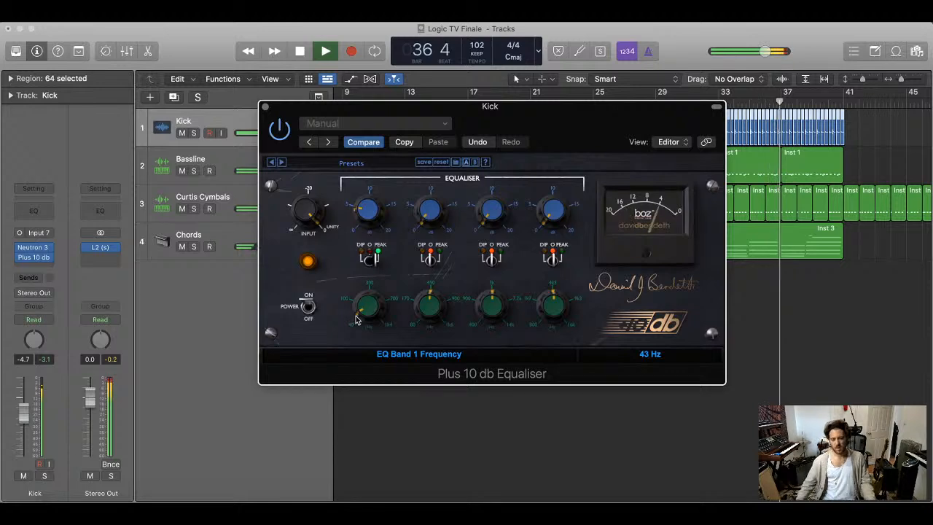
pyautogui.click(808, 292)
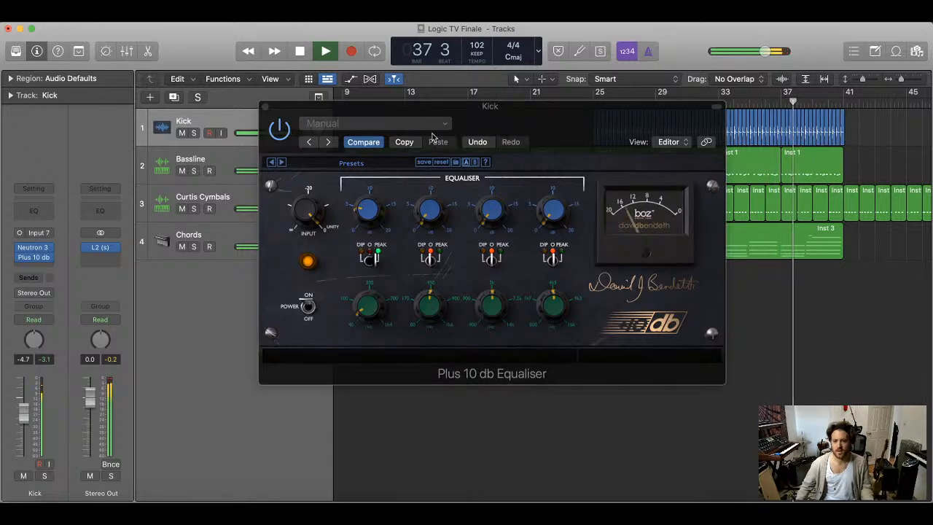
pyautogui.click(264, 106)
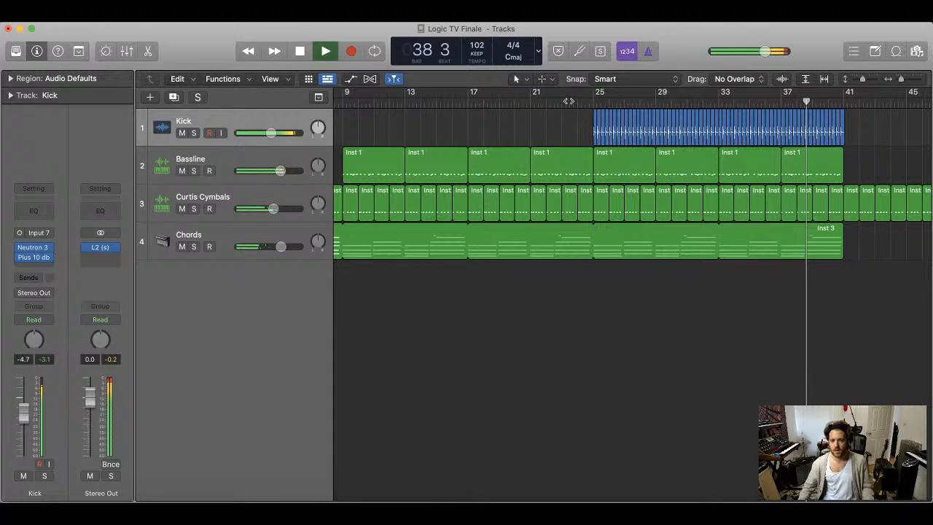
# - Add a new audio track below the Chords track while playing from just before bar 25
pyautogui.click(575, 100)
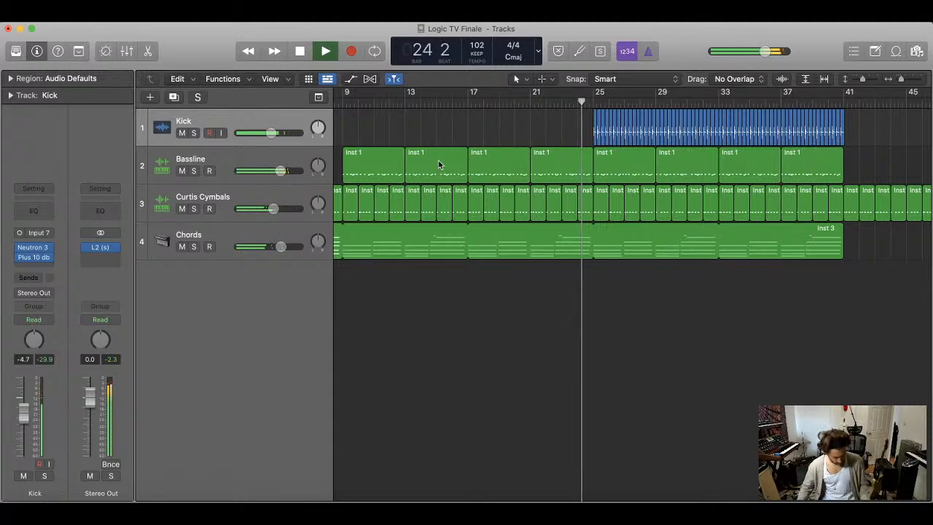
pyautogui.click(248, 234)
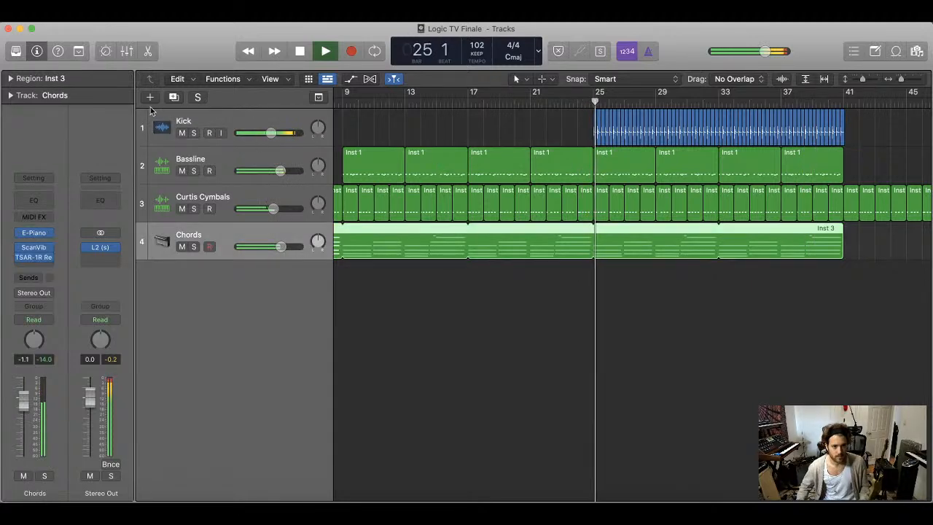
pyautogui.click(150, 98)
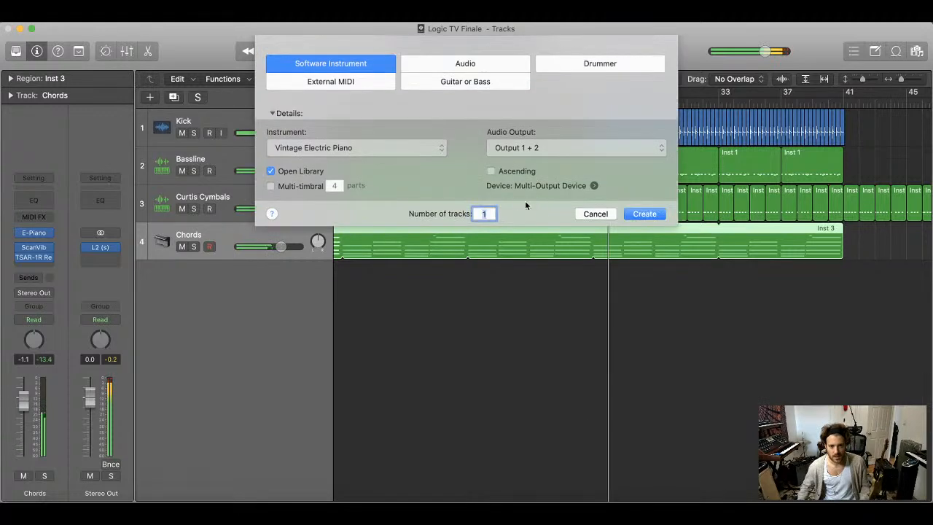
pyautogui.click(464, 65)
pyautogui.click(644, 246)
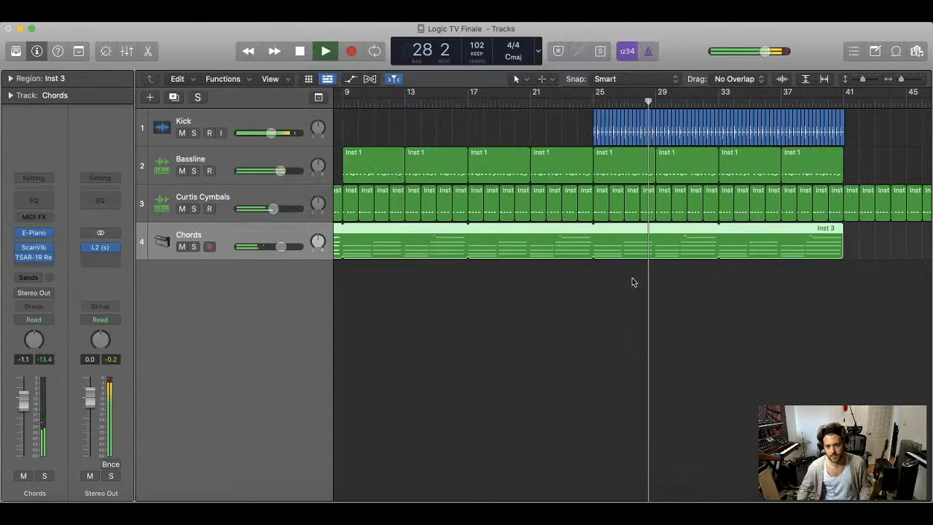
# - Switch to the Music app and search the library for "luther johnson"
pyautogui.click(430, 511)
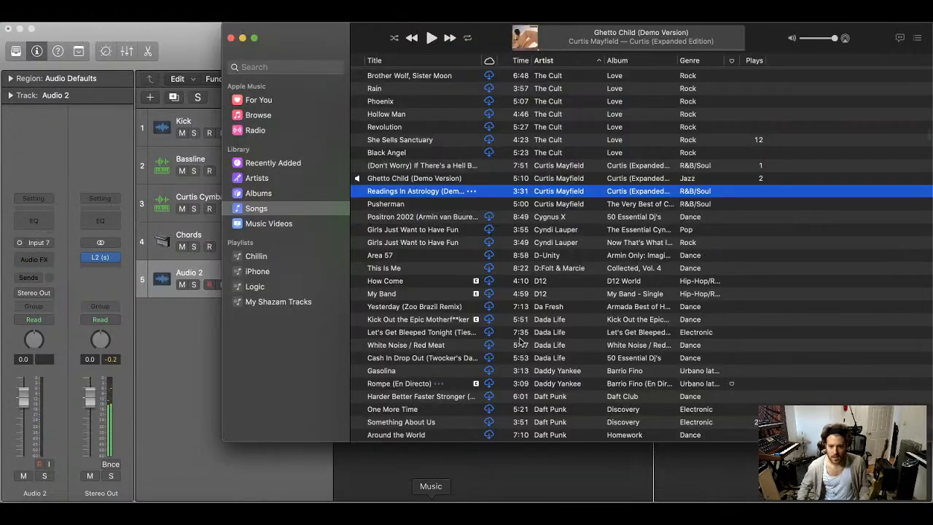
pyautogui.moveTo(332, 32); pyautogui.dragTo(257, 32)
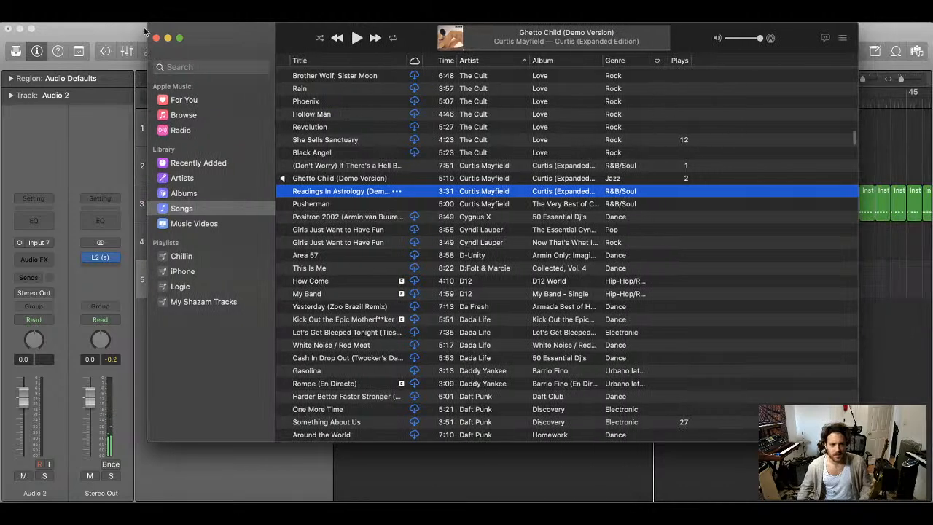
pyautogui.click(193, 67)
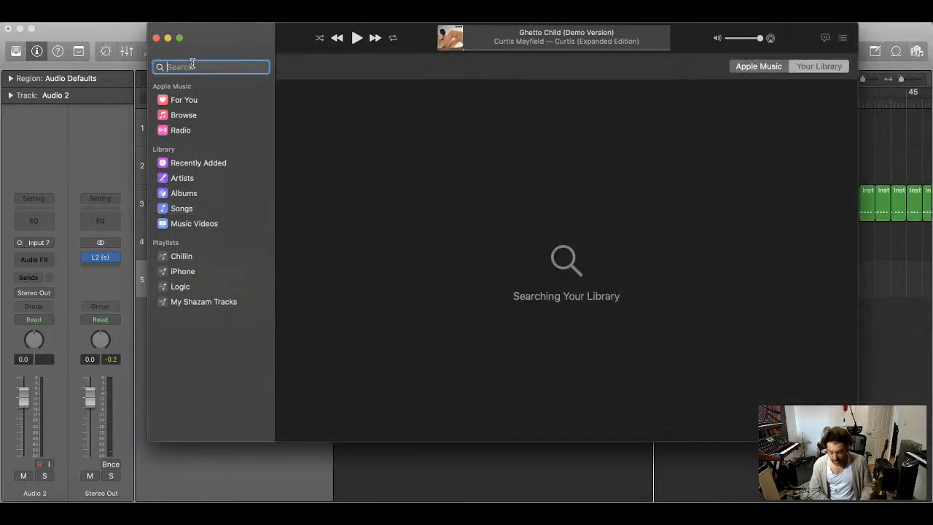
pyautogui.write('luther johnson')
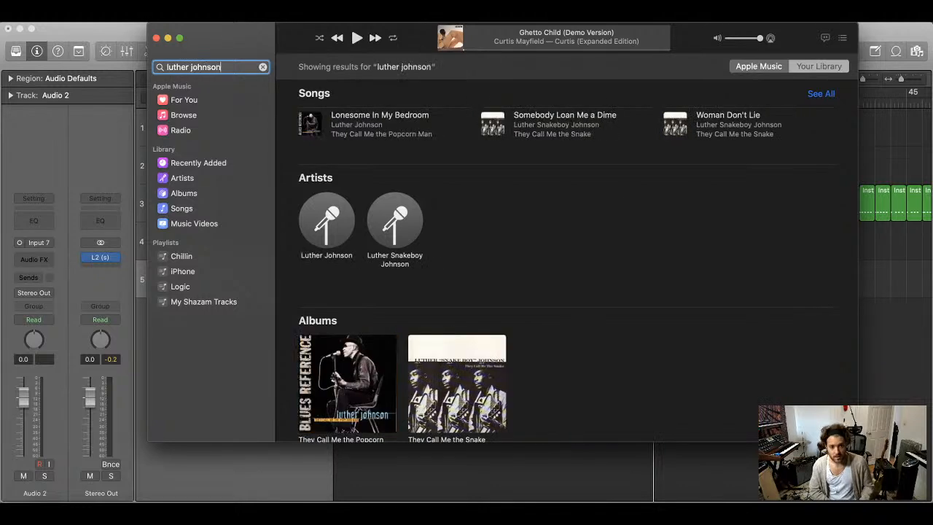
pyautogui.scroll(-1, 560, 193)
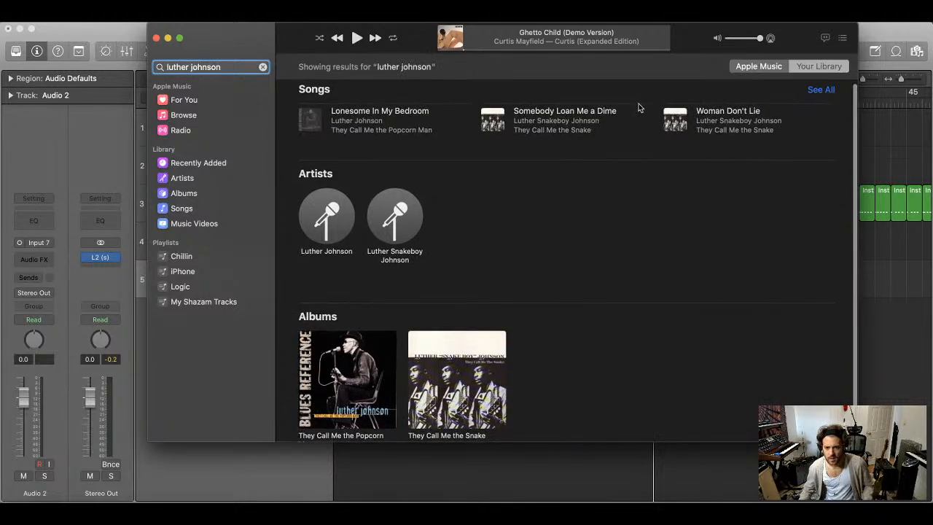
# - Download "Woman Don't Lie" from They Call Me the Snake and bring it into the Logic arrangement on its own track at bar 1
pyautogui.click(718, 122)
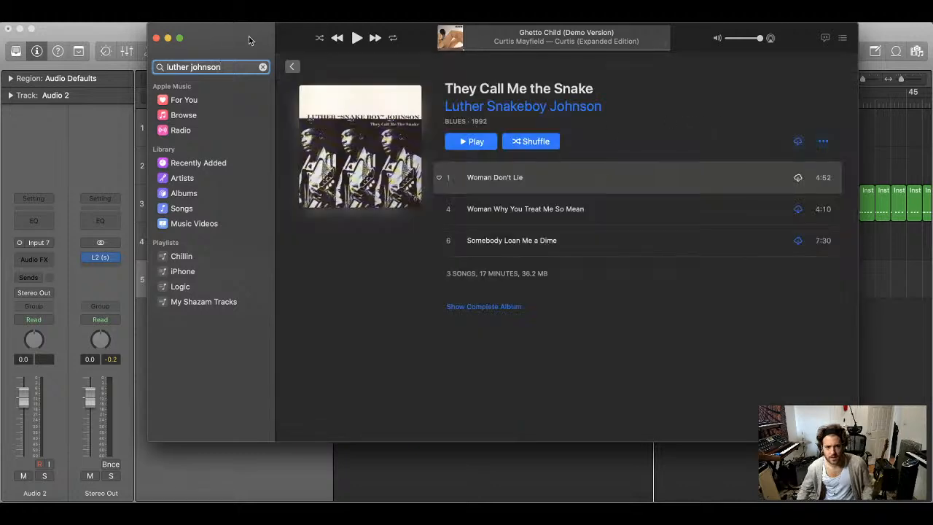
pyautogui.moveTo(249, 35); pyautogui.dragTo(297, 36)
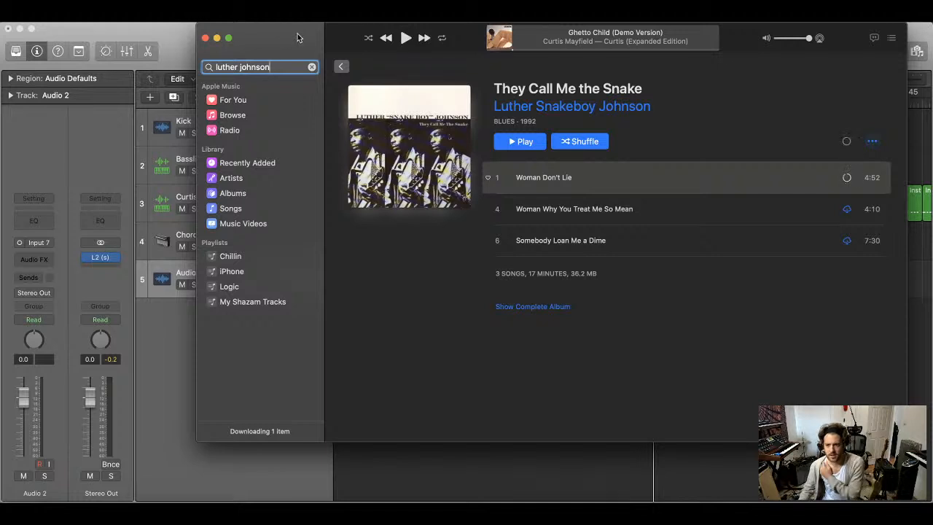
pyautogui.moveTo(296, 33); pyautogui.dragTo(470, 34)
pyautogui.moveTo(738, 188); pyautogui.dragTo(354, 356)
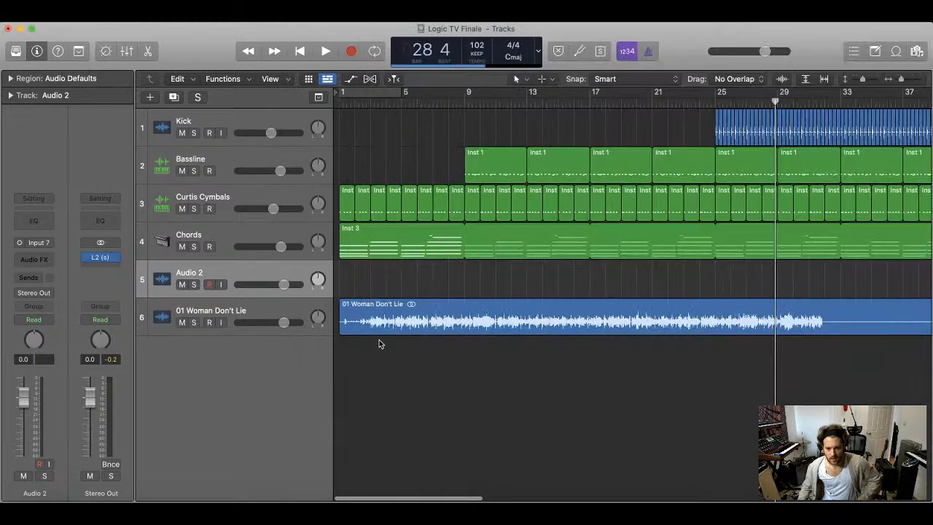
# - Solo the 01 Woman Don't Lie track, lower its volume to -4.8 and play it from bar 2
pyautogui.press('super+Right')
pyautogui.press('super+Right')
pyautogui.press('super+Right')
pyautogui.hscroll(-10, 406, 339)
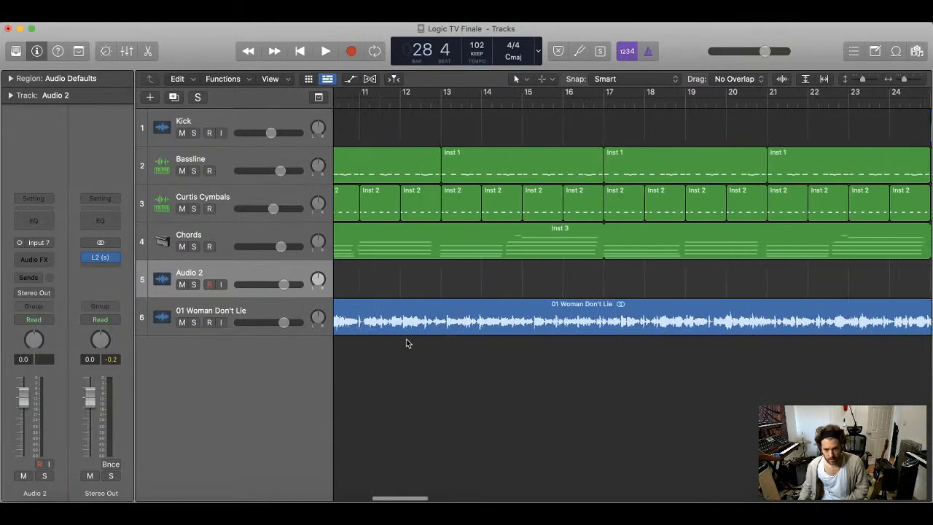
pyautogui.hscroll(-5, 406, 341)
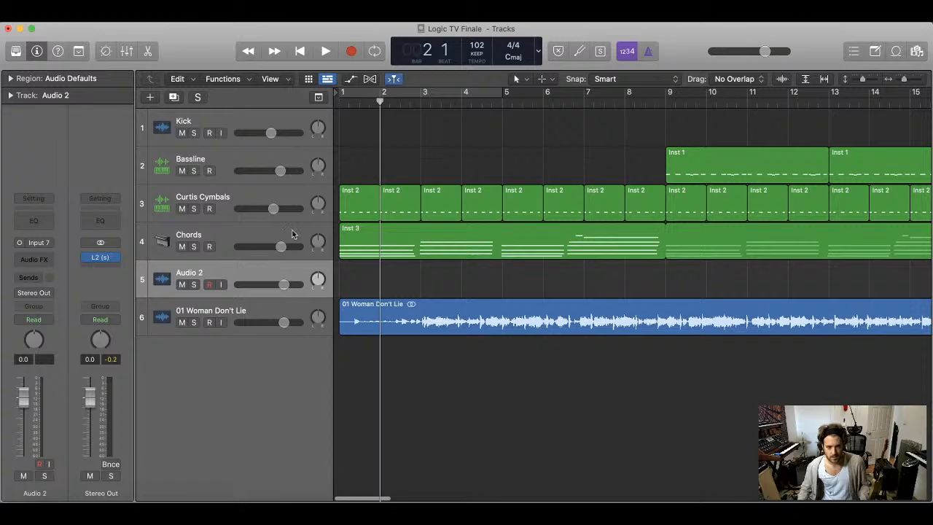
pyautogui.click(194, 322)
pyautogui.moveTo(283, 322); pyautogui.dragTo(271, 322)
pyautogui.press('space')
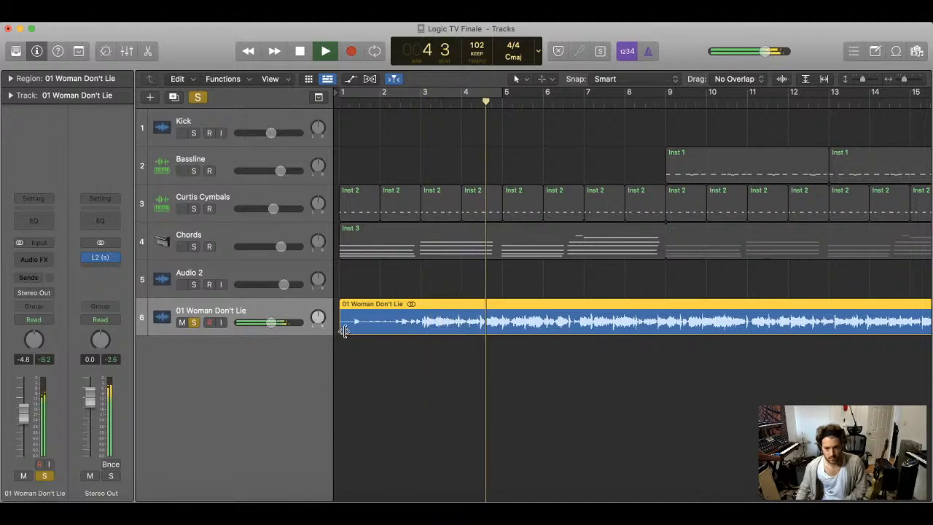
# - Trim the start of the Woman Don't Lie region to the snare hit between bars 6 and 7
pyautogui.moveTo(344, 331); pyautogui.dragTo(505, 325)
pyautogui.scroll(5, 506, 325)
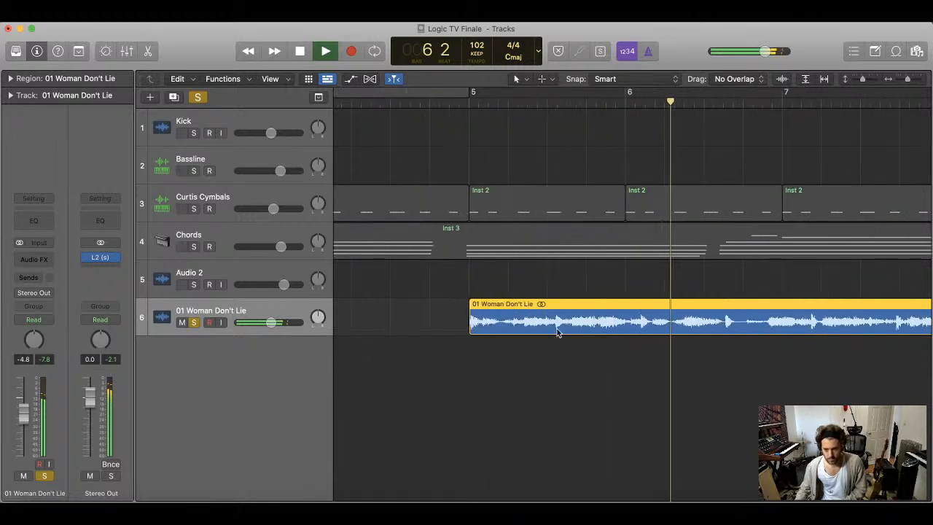
pyautogui.press('space')
pyautogui.moveTo(470, 328); pyautogui.dragTo(726, 341)
# - Split the Woman Don't Lie region right after the snare hit and delete the remainder, returning to the Pointer Tool
pyautogui.press('t')
pyautogui.press('i')
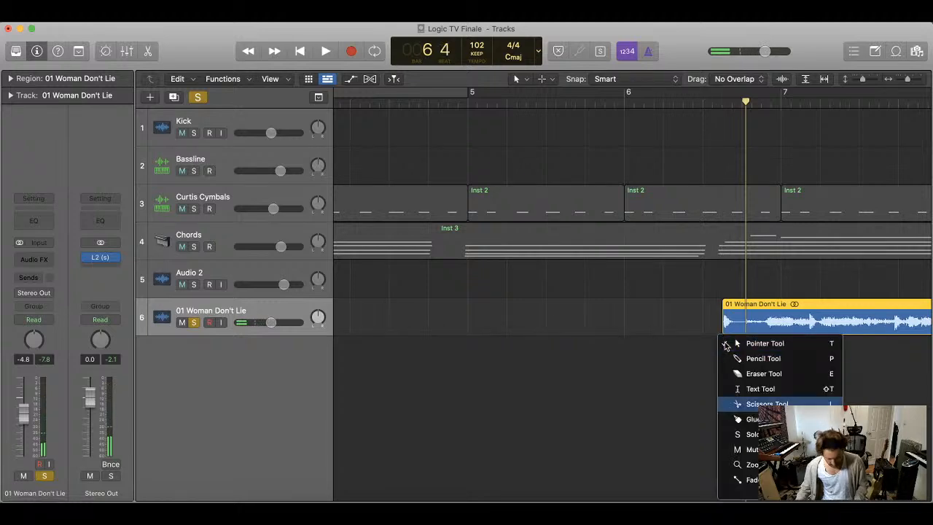
pyautogui.click(744, 332)
pyautogui.press('Delete')
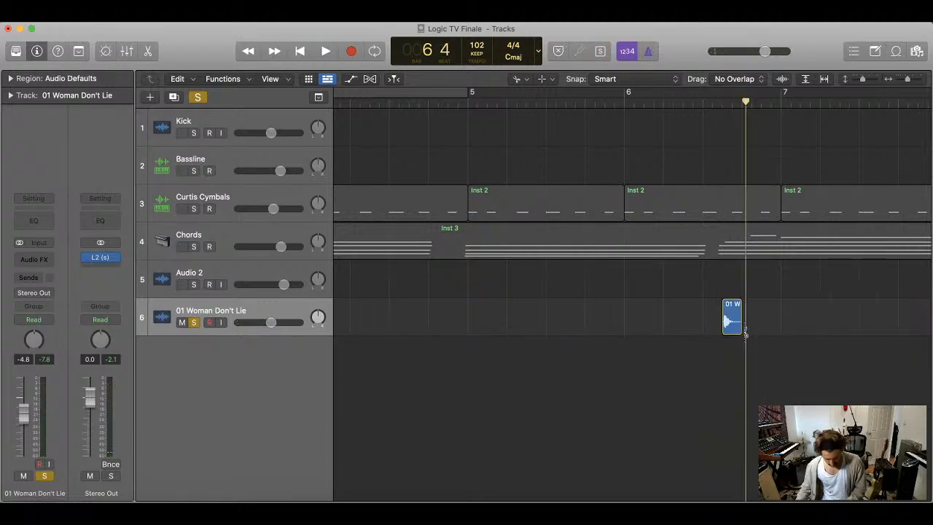
pyautogui.press('t')
pyautogui.press('t')
# - Unsolo the Woman Don't Lie track and move the short snare region to just after bar 25
pyautogui.press('super+Left')
pyautogui.press('super+Left')
pyautogui.press('super+Left')
pyautogui.press('super+Left')
pyautogui.press('super+Left')
pyautogui.press('super+Left')
pyautogui.press('super+Left')
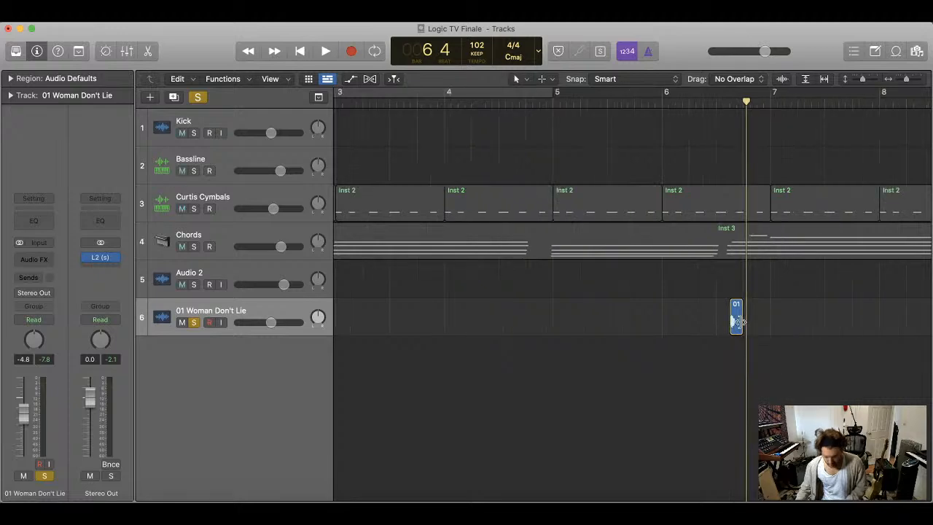
pyautogui.click(194, 322)
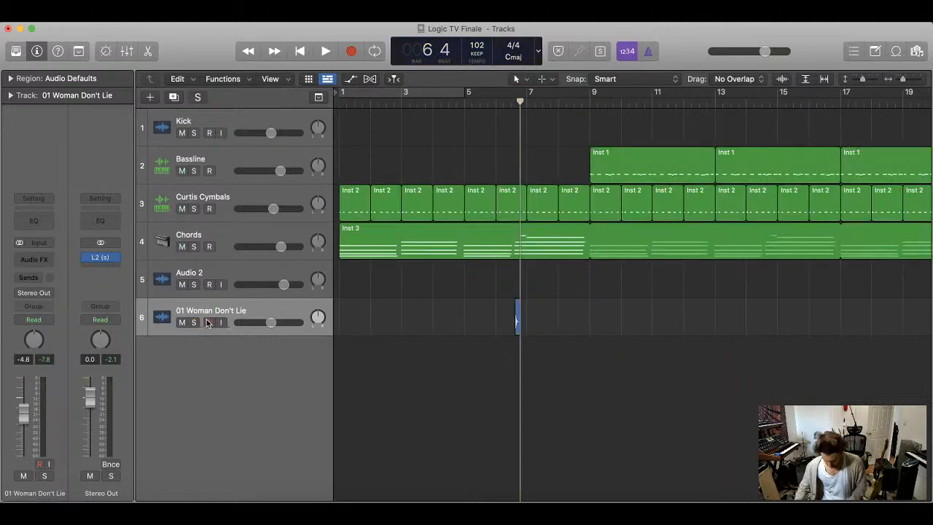
pyautogui.press('super+Left')
pyautogui.press('super+Left')
pyautogui.moveTo(430, 317); pyautogui.dragTo(723, 316)
# - Move the 01 Woman Don't Lie track directly below Kick, rename it Snare and start playback
pyautogui.moveTo(228, 317); pyautogui.dragTo(222, 159)
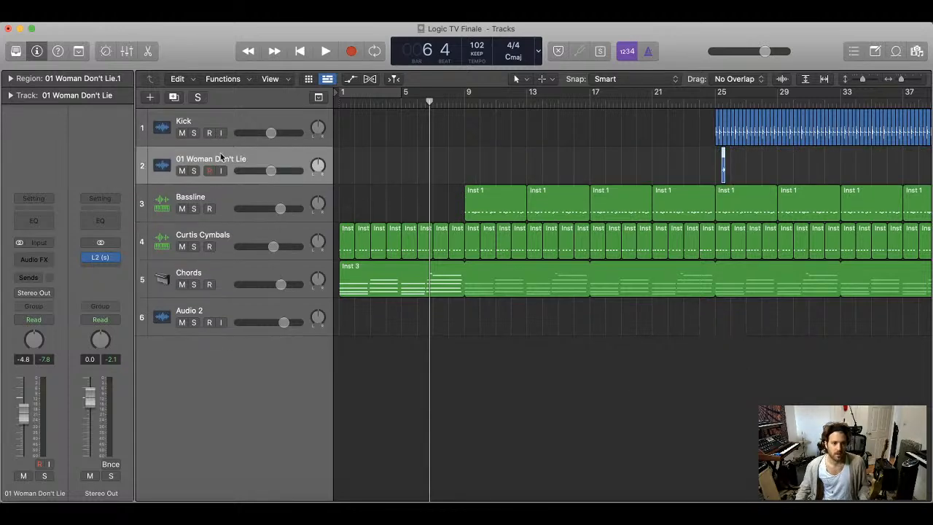
pyautogui.write('e')
pyautogui.press('Return')
pyautogui.press('space')
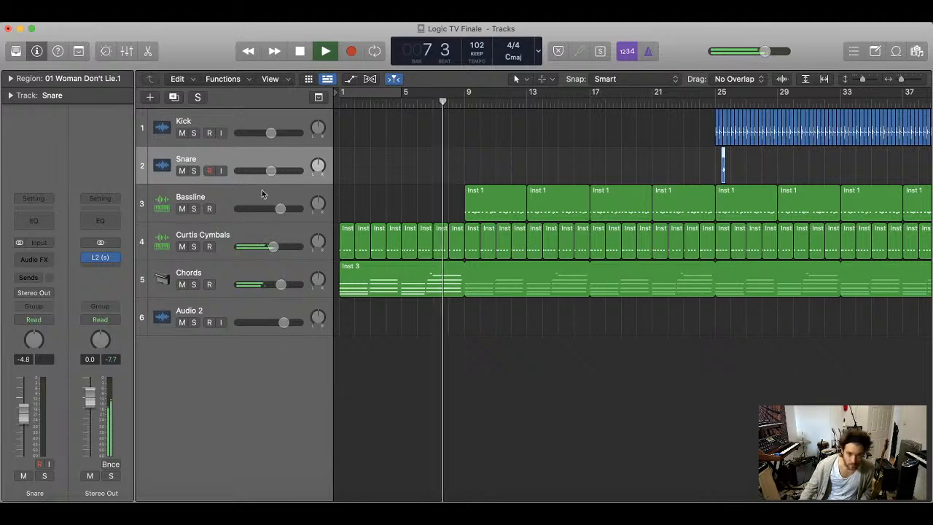
# - Stop playback and copy the snare hit in bar 25 to beat 4 of the same bar
pyautogui.click(364, 151)
pyautogui.press('space')
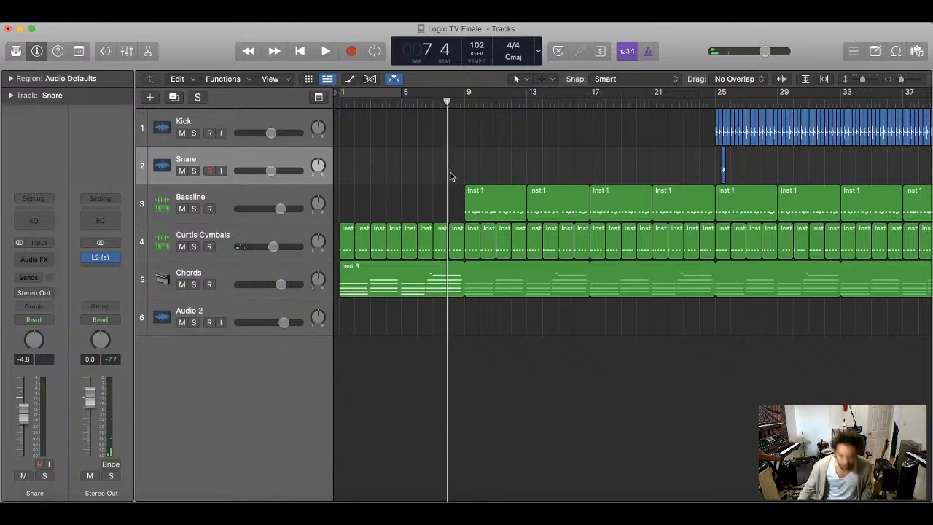
pyautogui.press('super+Right')
pyautogui.press('super+Right')
pyautogui.press('super+Right')
pyautogui.press('super+Right')
pyautogui.hscroll(12, 613, 178)
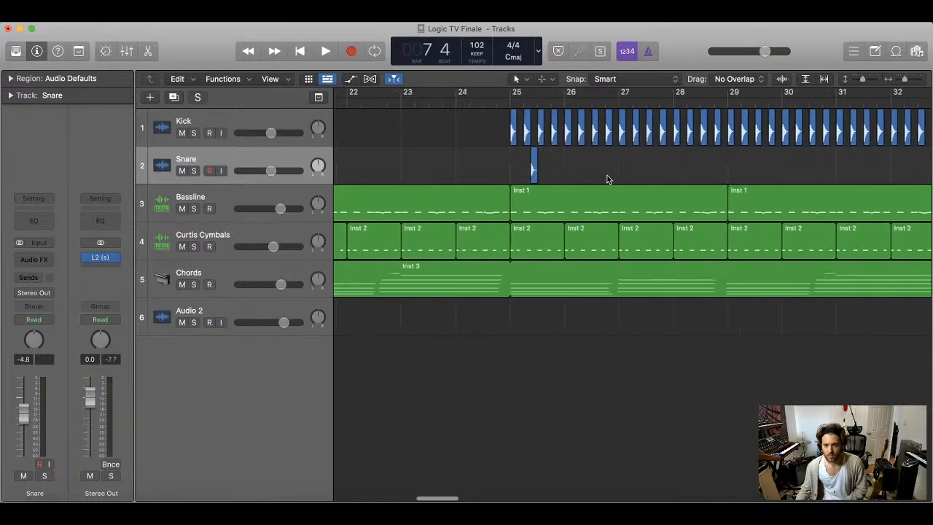
pyautogui.press('super+Right')
pyautogui.press('super+Right')
pyautogui.moveTo(738, 160); pyautogui.dragTo(775, 173)
# - Lower the Snare track's volume to -21.5 dB and audition the beat from bar 25
pyautogui.press('super+Left')
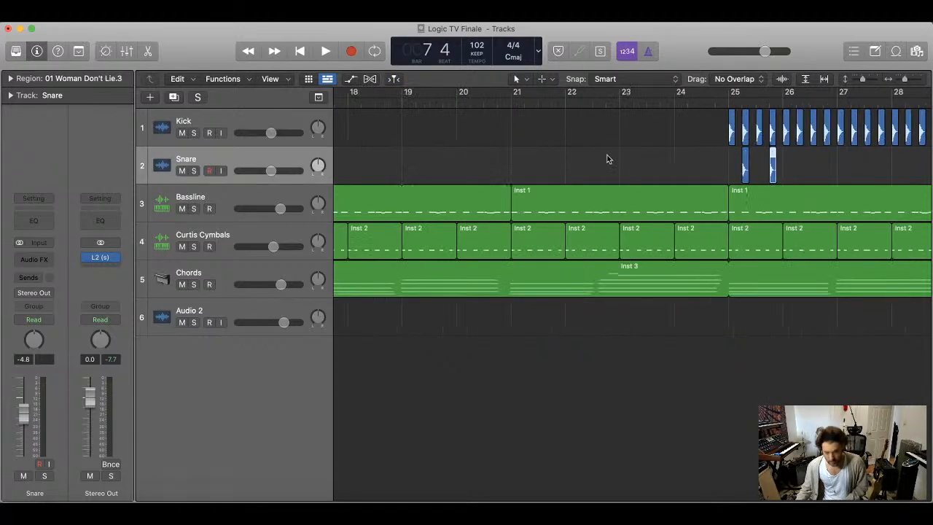
pyautogui.press('super+Left')
pyautogui.moveTo(267, 172); pyautogui.dragTo(247, 172)
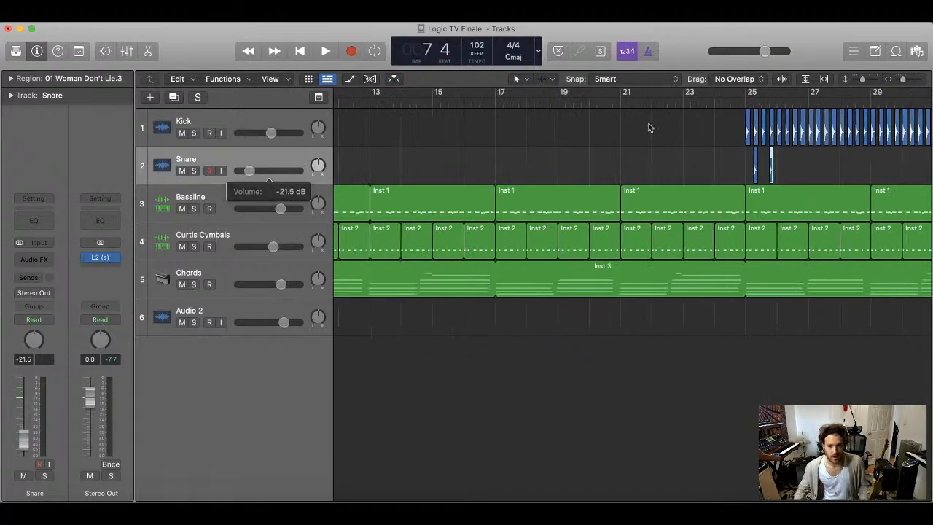
pyautogui.doubleClick(730, 106)
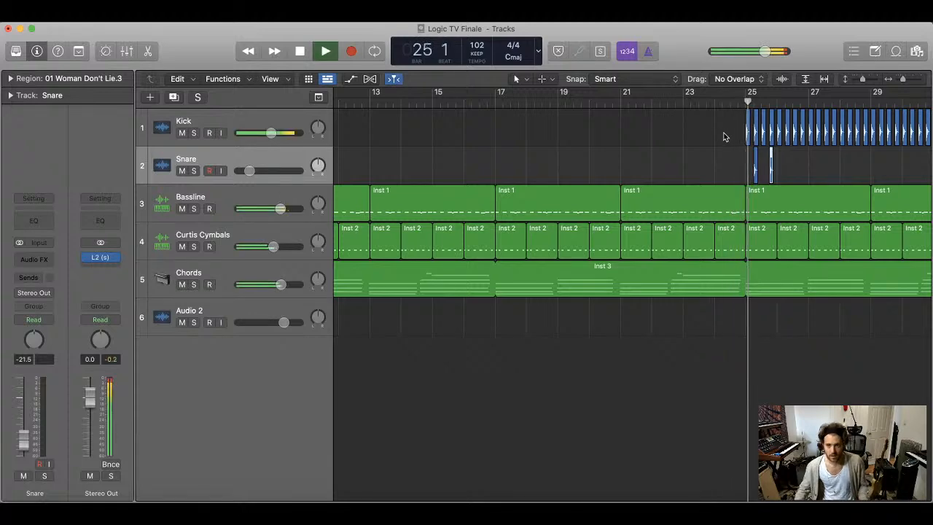
pyautogui.press('space')
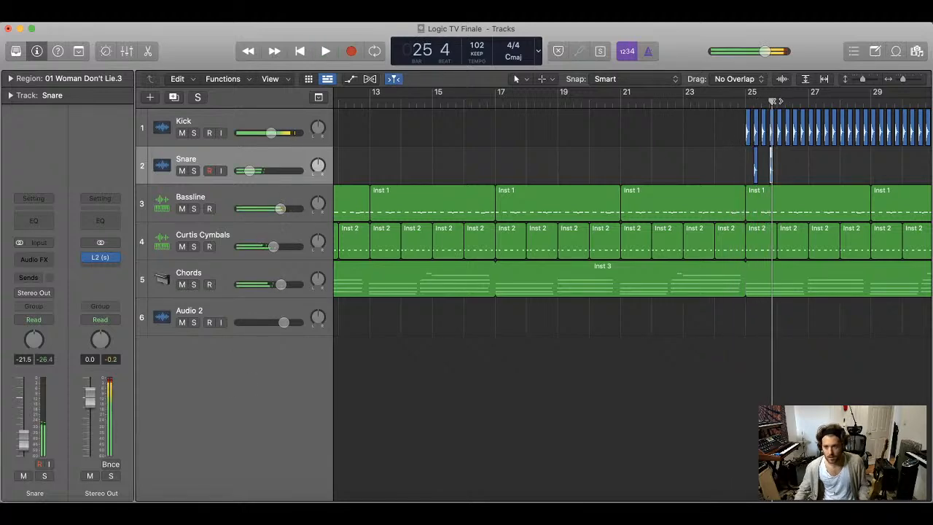
# - Select both snare regions in bar 25 and shift them slightly earlier, just ahead of the kicks on beats 2 and 4
pyautogui.press('super+Right')
pyautogui.press('super+Right')
pyautogui.press('super+Right')
pyautogui.press('super+Right')
pyautogui.press('super+Right')
pyautogui.press('super+Right')
pyautogui.press('super+Right')
pyautogui.press('super+Right')
pyautogui.moveTo(820, 162); pyautogui.dragTo(522, 168)
pyautogui.press('super+Right')
pyautogui.press('super+Right')
pyautogui.press('super+Right')
pyautogui.moveTo(599, 174); pyautogui.dragTo(576, 175)
pyautogui.press('super+Left')
pyautogui.press('super+Left')
pyautogui.press('super+Left')
pyautogui.press('super+Left')
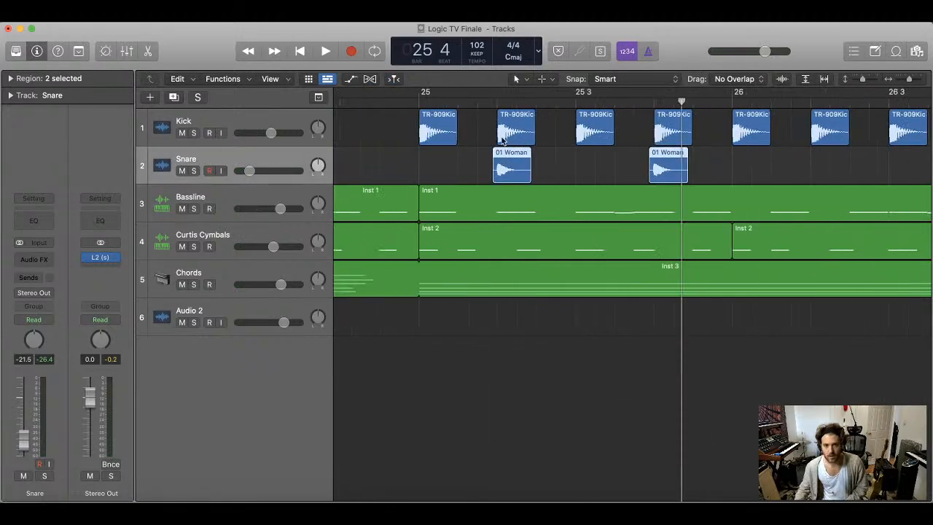
# - Set the Snare track's volume to -5.2 dB while replaying the section around bar 25, and stop playback
pyautogui.click(409, 101)
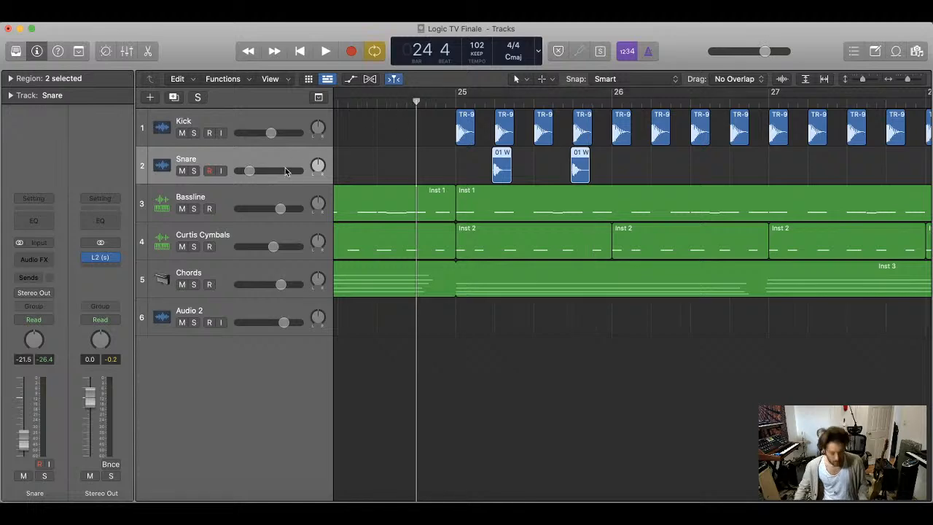
pyautogui.press('space')
pyautogui.moveTo(249, 170); pyautogui.dragTo(266, 170)
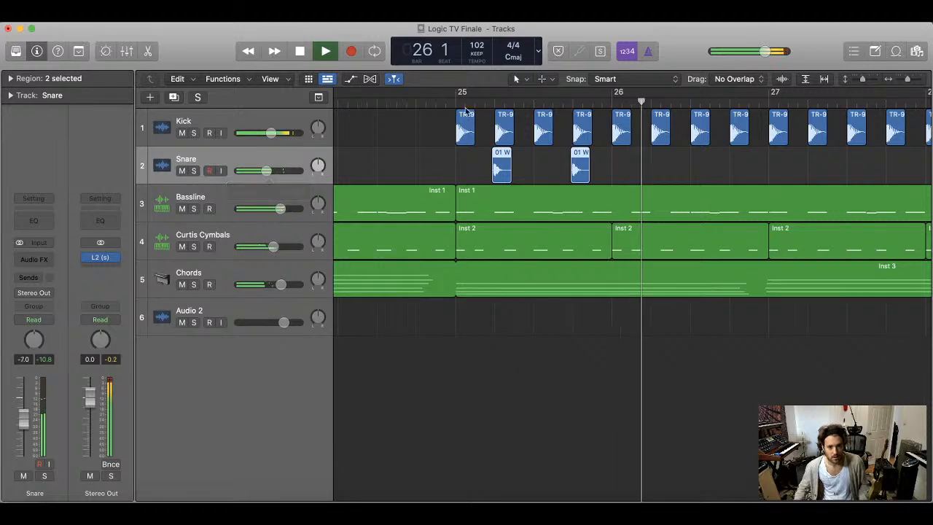
pyautogui.click(404, 102)
pyautogui.scroll(-5, 717, 198)
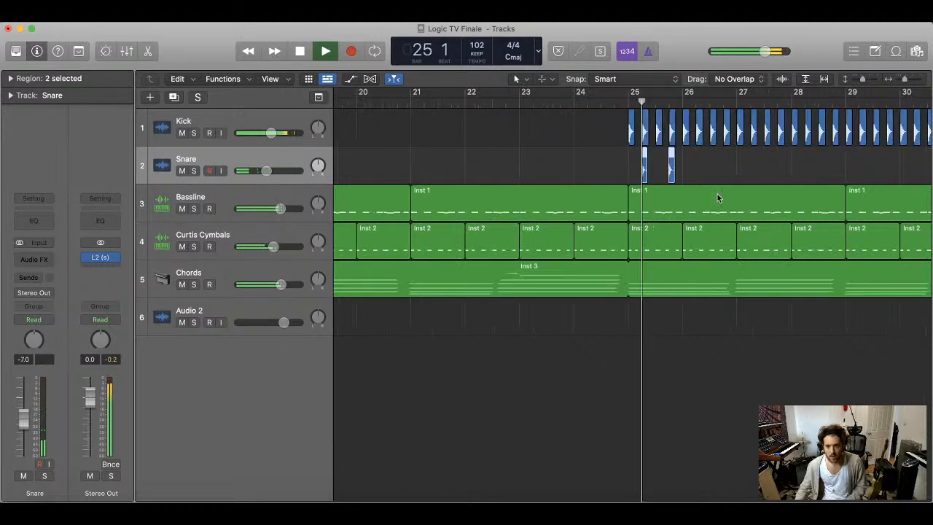
pyautogui.click(690, 101)
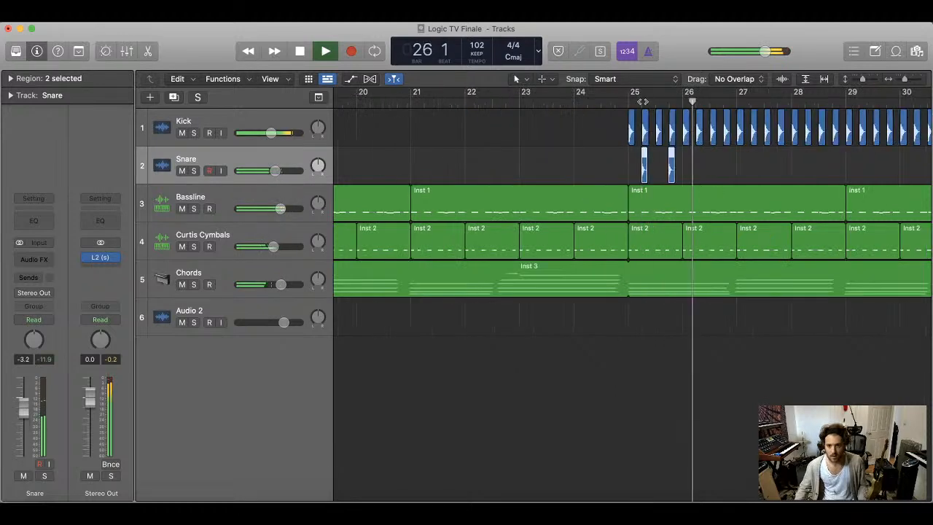
pyautogui.click(629, 101)
pyautogui.moveTo(267, 170); pyautogui.dragTo(280, 171)
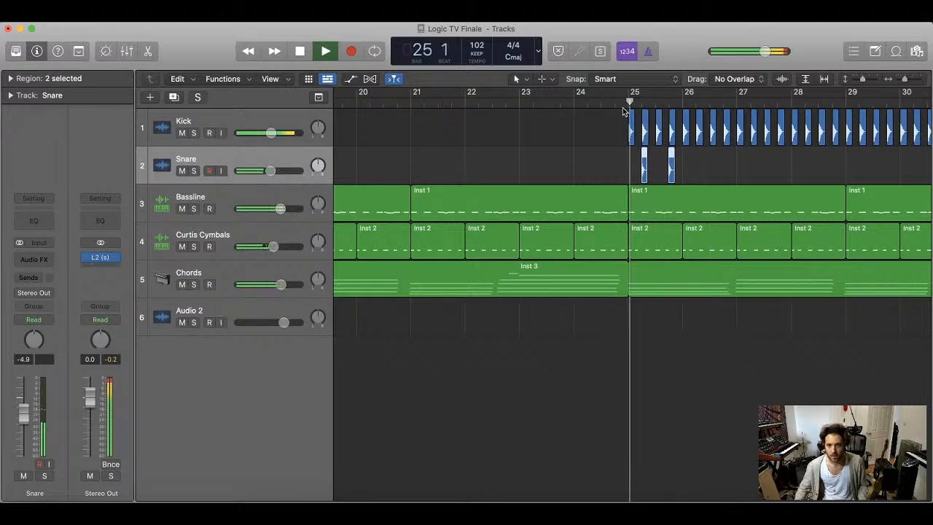
pyautogui.moveTo(279, 171); pyautogui.dragTo(265, 173)
pyautogui.press('space')
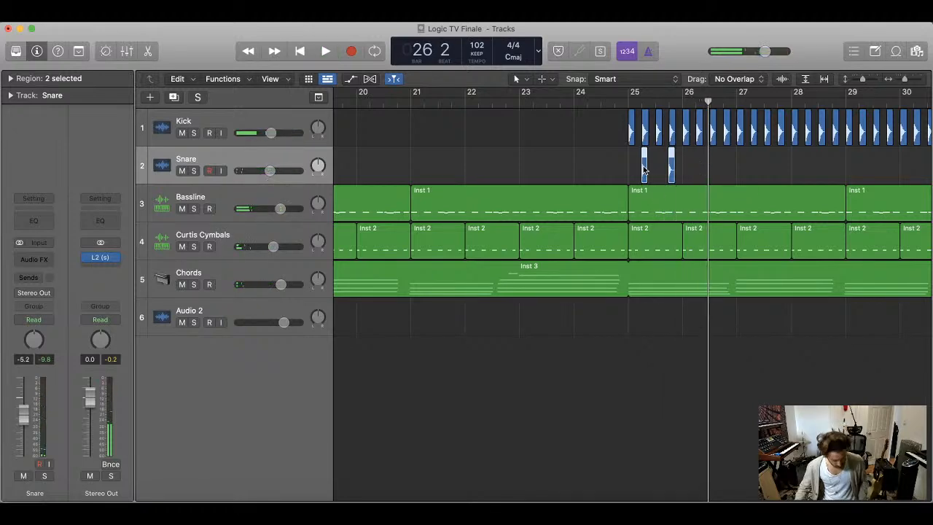
# - Copy the pair of snare regions into bars 26 and 27 and audition the pattern from bar 25
pyautogui.moveTo(644, 169); pyautogui.dragTo(698, 171)
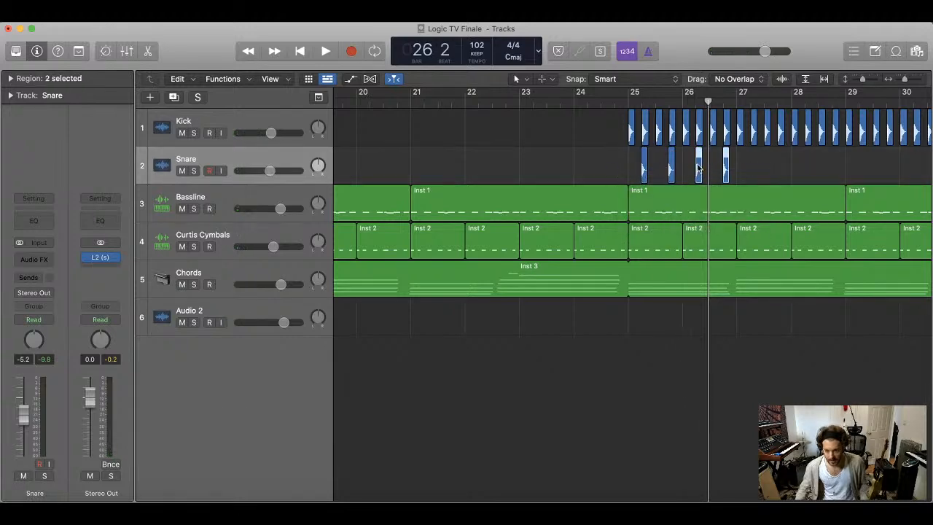
pyautogui.moveTo(698, 169); pyautogui.dragTo(753, 169)
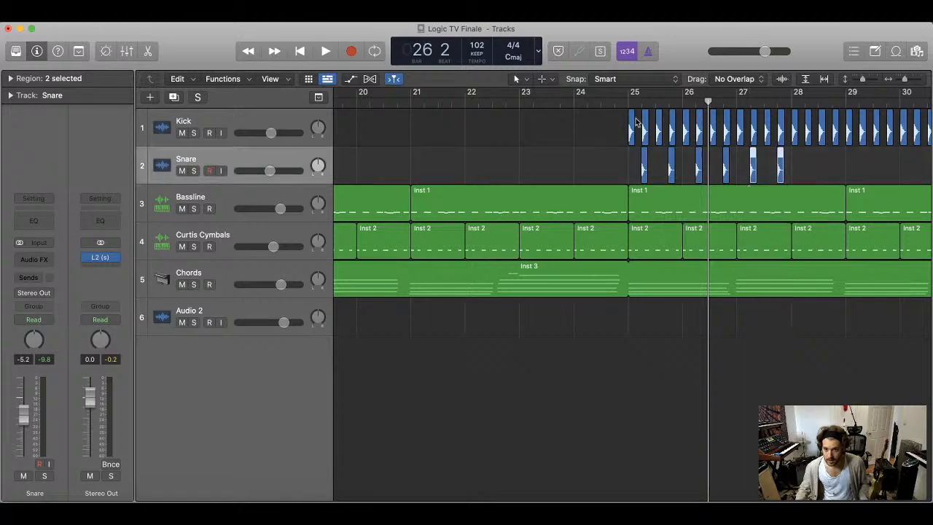
pyautogui.click(633, 100)
pyautogui.press('space')
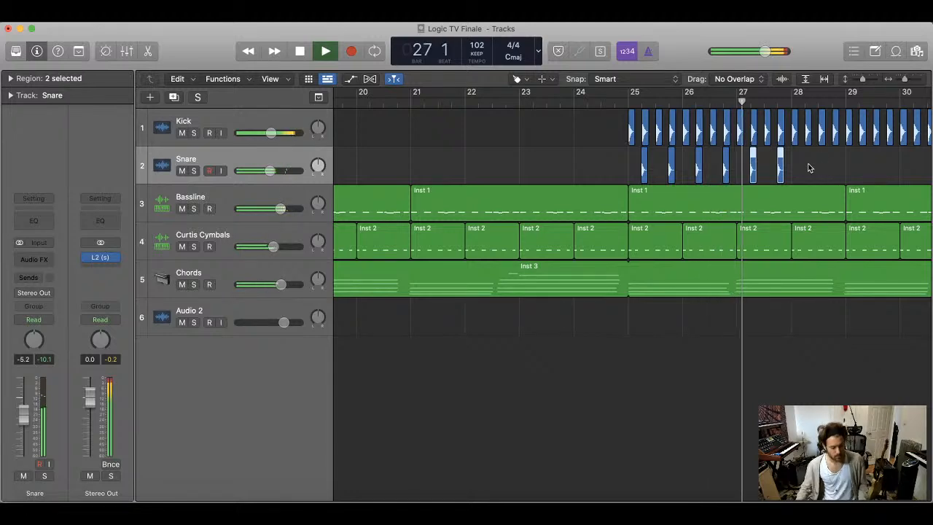
pyautogui.press('space')
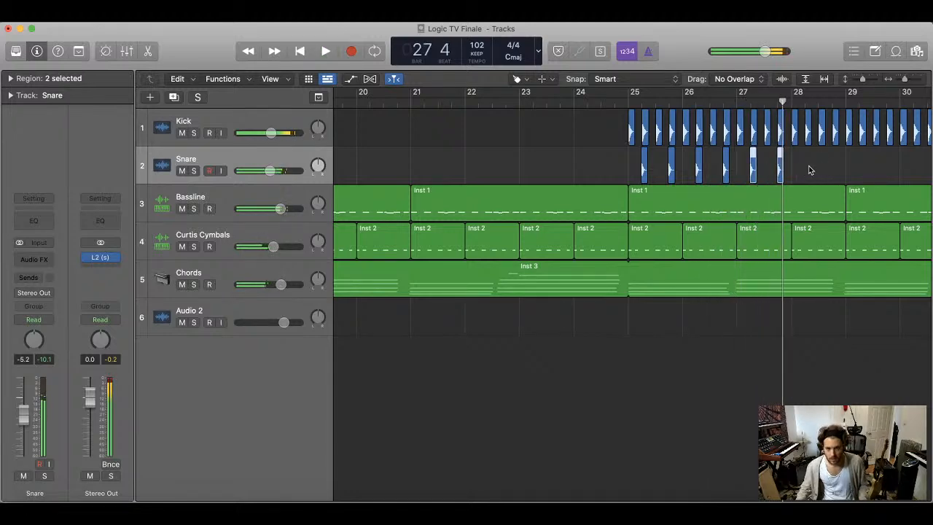
# - Select all six snare regions in bars 25 to 27 and join them into one audio region
pyautogui.moveTo(802, 174); pyautogui.dragTo(601, 164)
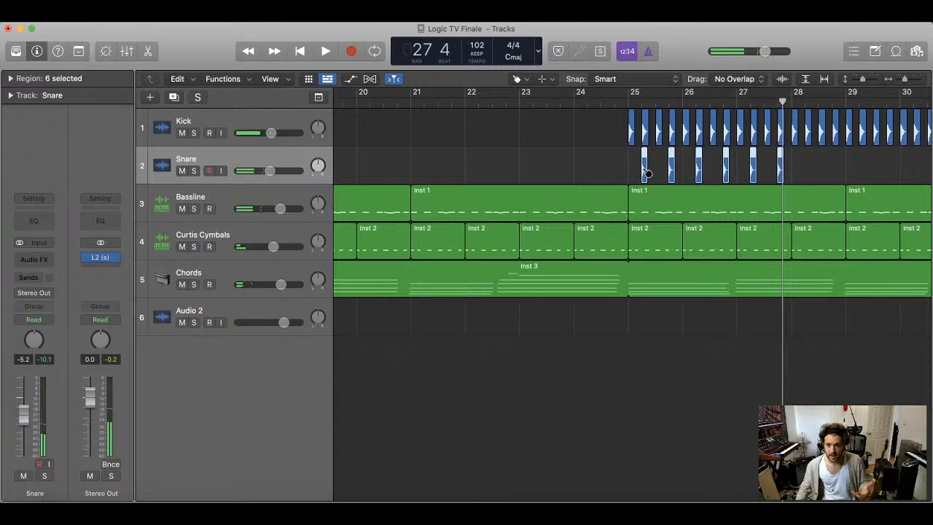
pyautogui.press('super+j')
pyautogui.press('Return')
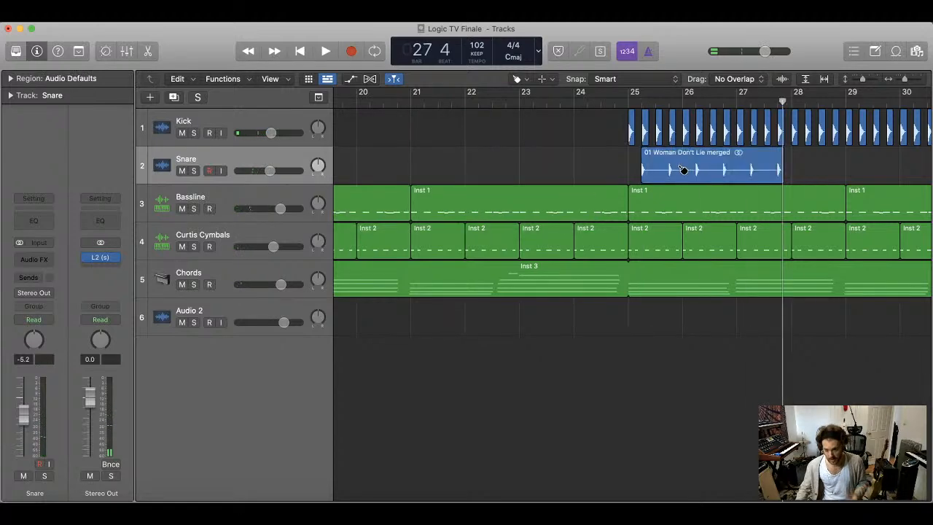
# - Split the merged snare region at bars 26 and 27 and delete the outer pieces, keeping only the bar 26 section
pyautogui.press('t')
pyautogui.press('i')
pyautogui.click(682, 170)
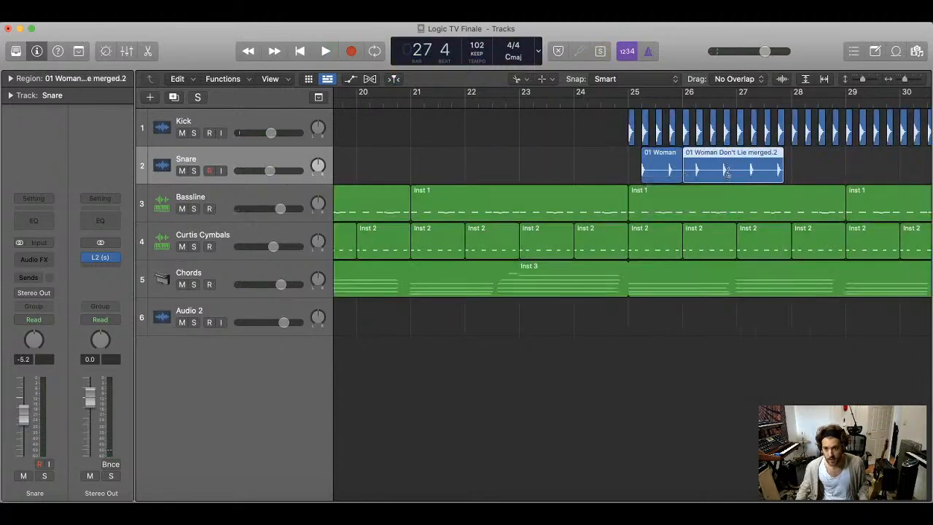
pyautogui.click(735, 171)
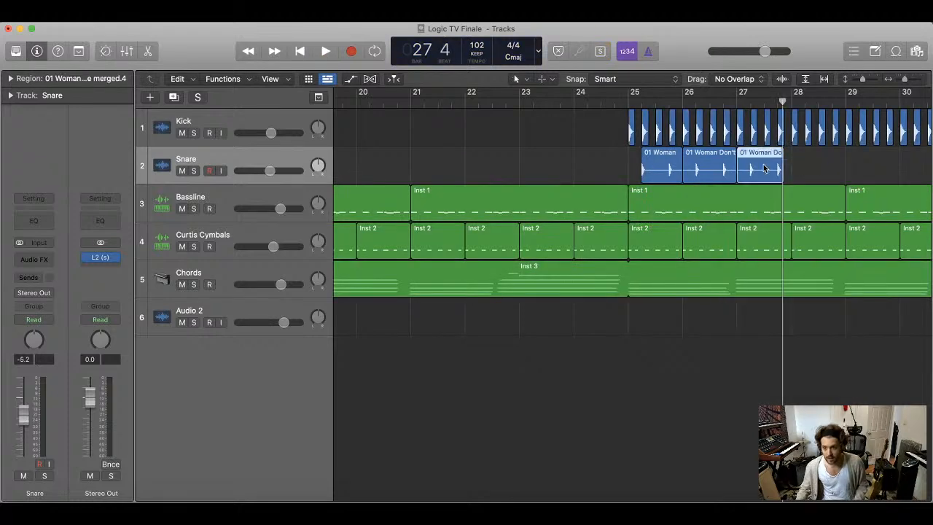
pyautogui.press('Delete')
pyautogui.click(670, 164)
pyautogui.press('Delete')
# - Move the one-bar snare region to bar 25 and start playback from bar 23
pyautogui.press('super+Left')
pyautogui.press('super+Left')
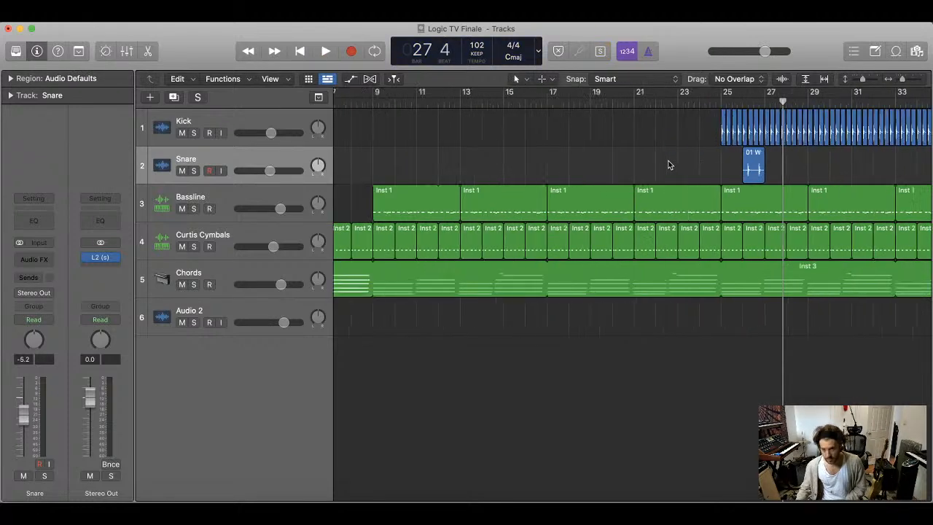
pyautogui.press('super+Left')
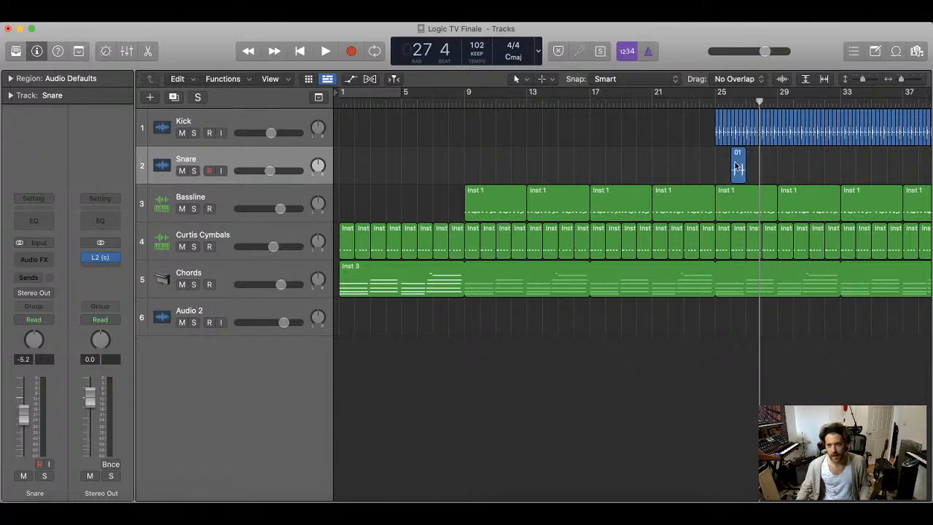
pyautogui.moveTo(736, 166); pyautogui.dragTo(721, 166)
pyautogui.click(684, 104)
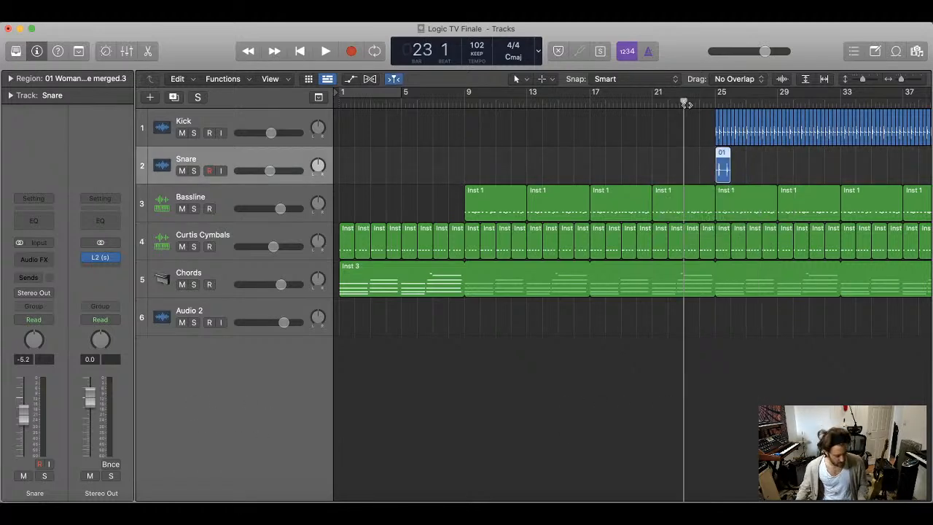
pyautogui.press('space')
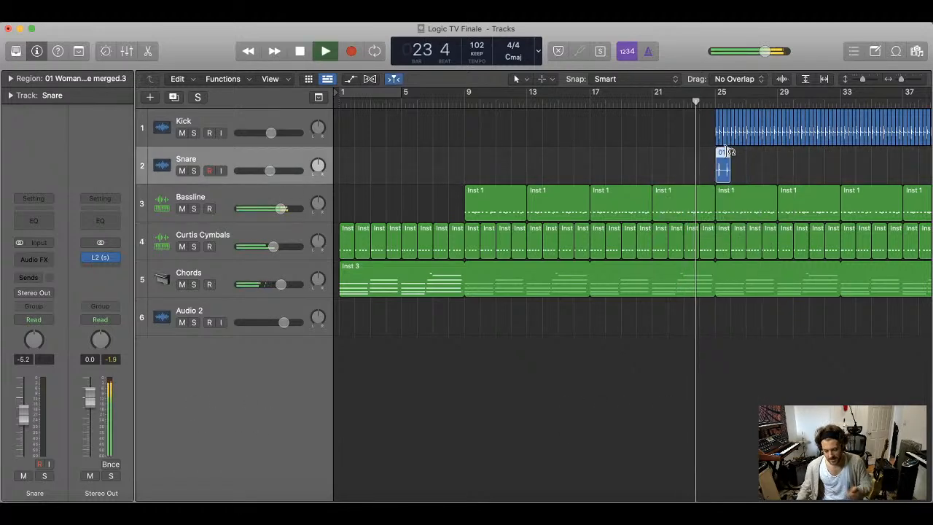
# - Loop the one-bar snare region from bar 25 to bar 41, where the bassline ends, and stop playback
pyautogui.moveTo(729, 152); pyautogui.dragTo(809, 153)
pyautogui.press('super+Left')
pyautogui.press('super+Left')
pyautogui.moveTo(573, 155); pyautogui.dragTo(654, 153)
pyautogui.click(462, 153)
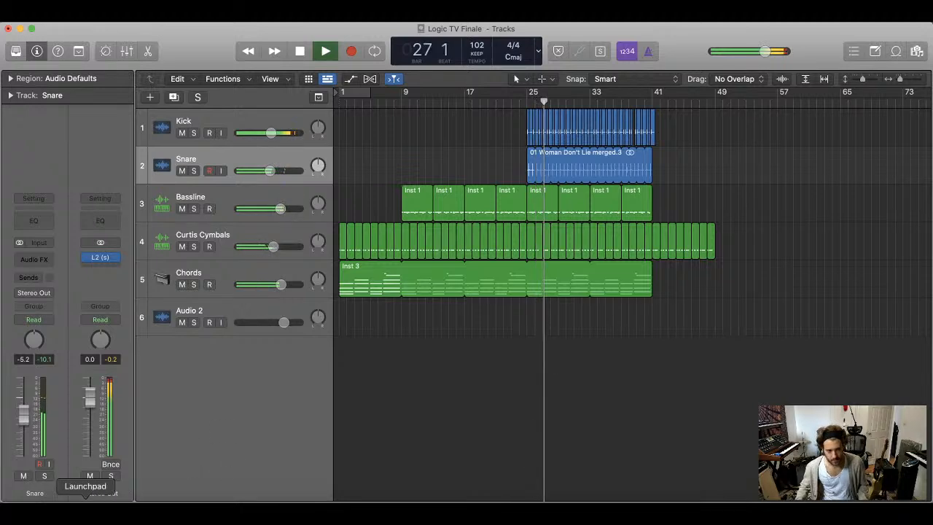
pyautogui.press('space')
# - Switch to Finder and preview the MaxV - Roland909 - 909SDB 10.WAV and 909SDA 09.WAV snares in the Roland Tr-909 folder
pyautogui.click(60, 514)
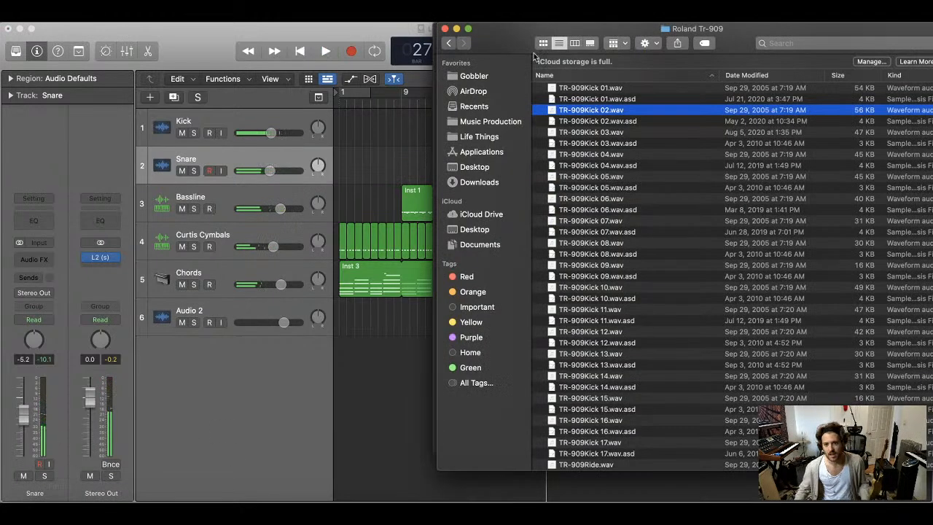
pyautogui.moveTo(534, 57); pyautogui.dragTo(389, 56)
pyautogui.scroll(10, 449, 124)
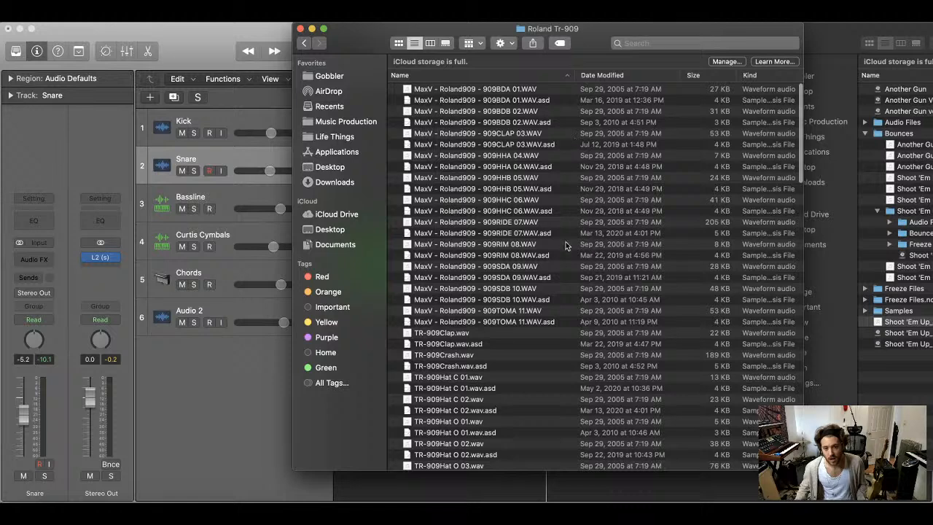
pyautogui.click(554, 288)
pyautogui.press('space')
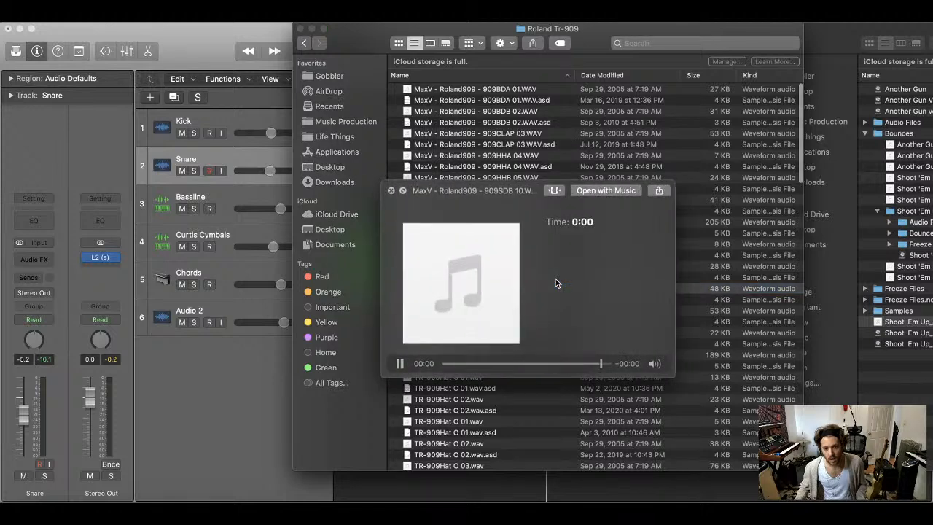
pyautogui.press('space')
pyautogui.click(556, 267)
pyautogui.press('space')
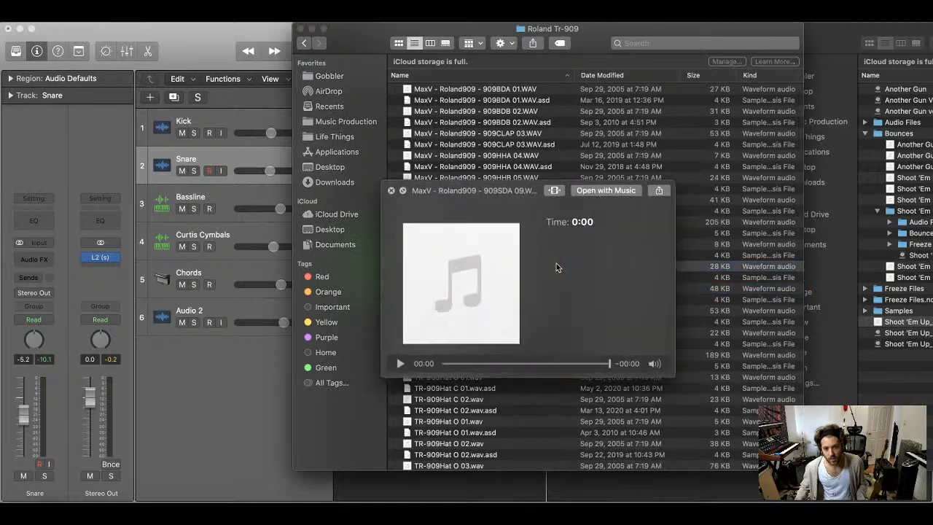
pyautogui.press('space')
# - Add MaxV - Roland909 - 909SDA 09.WAV from Finder to the Audio 2 track in Logic and move that track directly below Snare
pyautogui.moveTo(354, 31); pyautogui.dragTo(604, 31)
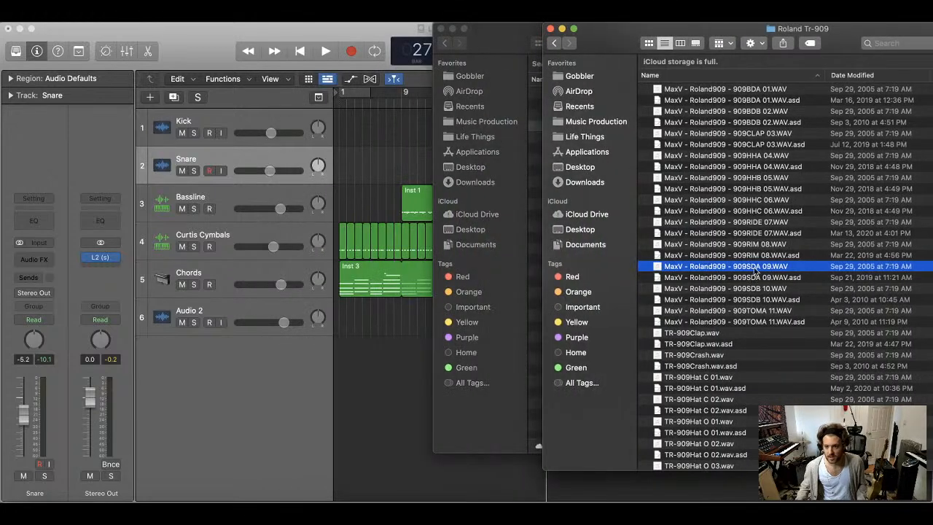
pyautogui.moveTo(756, 272); pyautogui.dragTo(411, 317)
pyautogui.moveTo(284, 313); pyautogui.dragTo(296, 193)
# - Move the 909SDA 09 region to beat 2 of bar 25, aligned with the first sampled snare hit
pyautogui.press('super+Right')
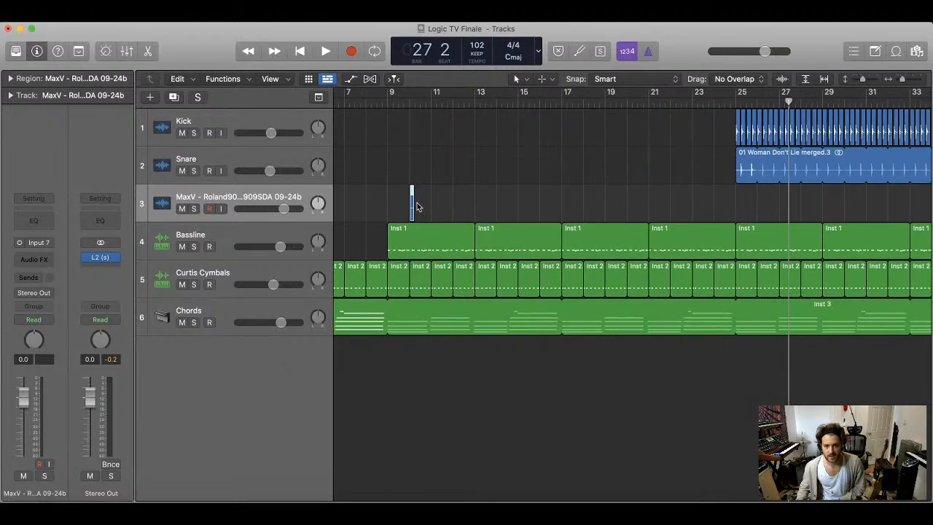
pyautogui.moveTo(412, 205); pyautogui.dragTo(815, 204)
pyautogui.press('super+Right')
pyautogui.press('super+Right')
pyautogui.press('super+Right')
pyautogui.press('super+Right')
pyautogui.press('super+Right')
pyautogui.press('super+Right')
pyautogui.press('super+Right')
pyautogui.press('super+Right')
pyautogui.press('super+Left')
pyautogui.press('super+Left')
pyautogui.press('super+Left')
pyautogui.press('super+Left')
pyautogui.press('super+Left')
pyautogui.press('super+Left')
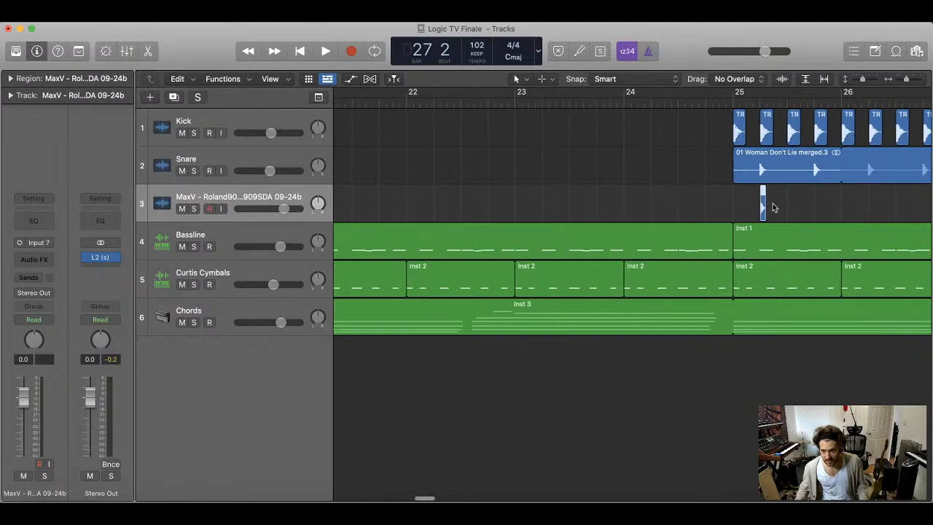
# - Copy the 909SDA 09 region so it hits on beats 2 and 4 of bars 25 to 27
pyautogui.moveTo(762, 210); pyautogui.dragTo(794, 202)
pyautogui.press('super+Left')
pyautogui.press('super+Left')
pyautogui.press('super+Left')
pyautogui.hscroll(4, 841, 203)
# - Set the 909SDA 09 track's volume to -21.0 dB and play back from bar 24
pyautogui.click(613, 101)
pyautogui.moveTo(284, 208); pyautogui.dragTo(232, 218)
pyautogui.press('space')
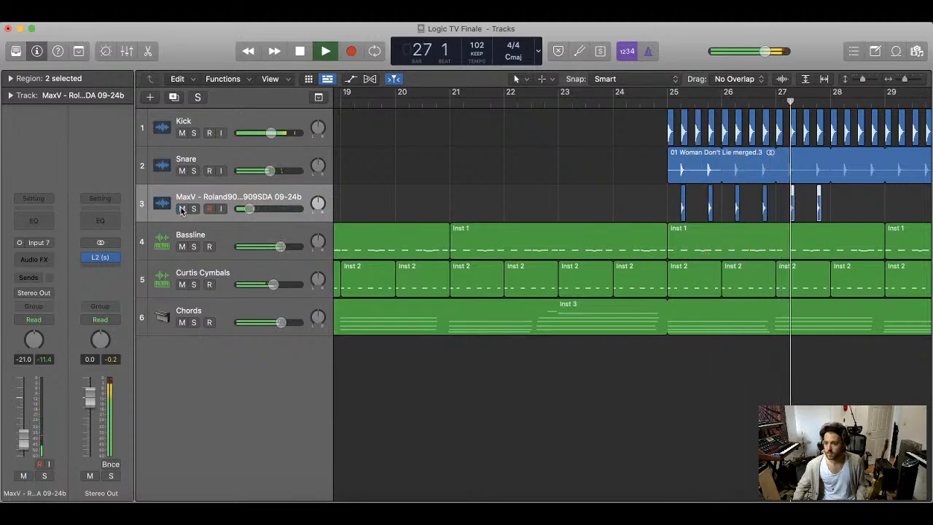
# - Stop playback and join all the 909SDA 09 regions from bars 25 to 27 into a single region
pyautogui.press('space')
pyautogui.moveTo(641, 204); pyautogui.dragTo(878, 207)
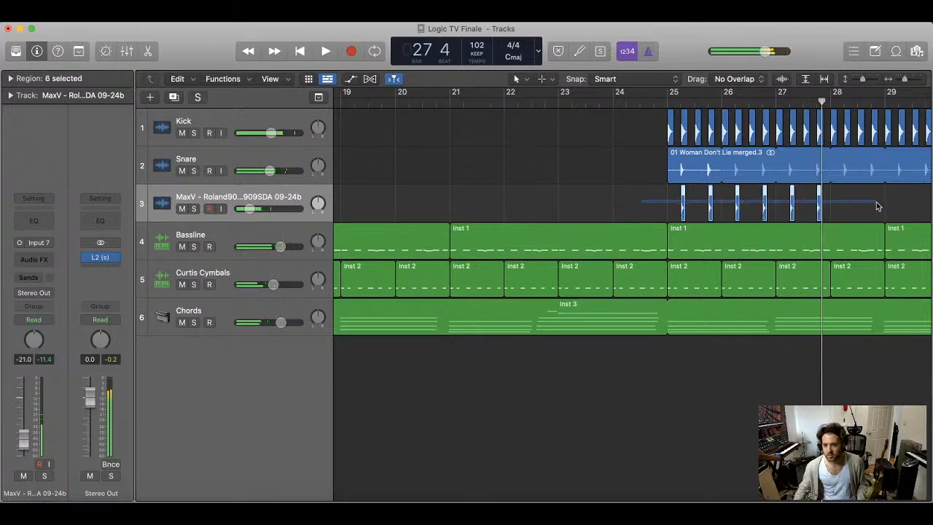
pyautogui.press('t')
pyautogui.press('g')
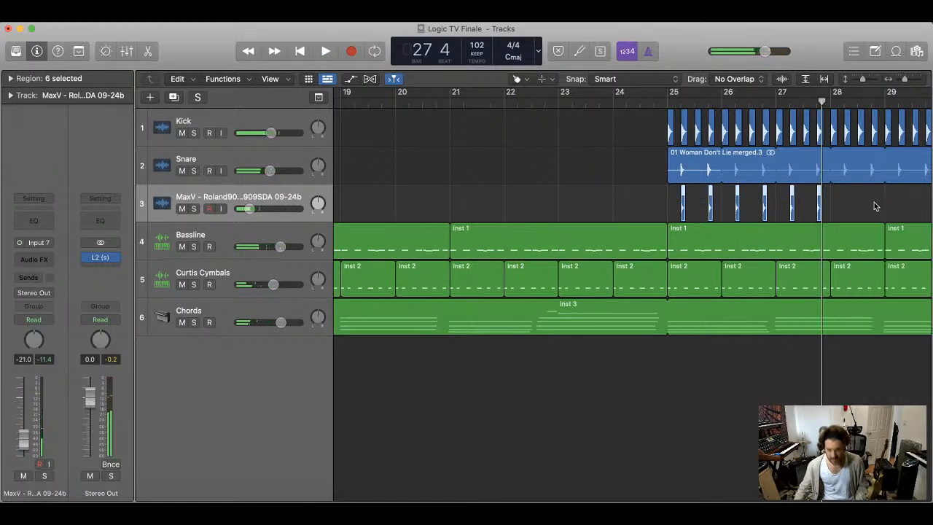
pyautogui.click(739, 209)
pyautogui.press('Return')
# - Split the joined 909SDA 09 region at bars 26 and 27, then delete everything except the one-bar section in bar 26
pyautogui.press('t')
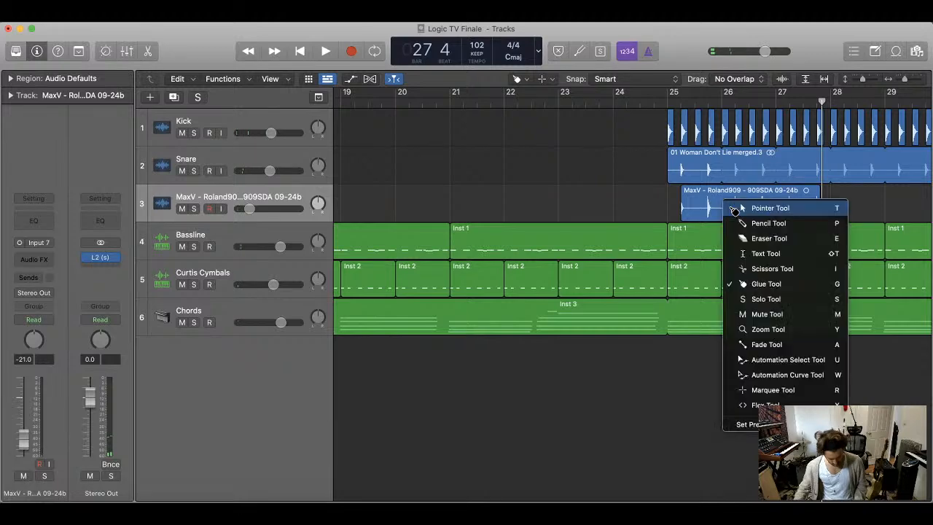
pyautogui.press('i')
pyautogui.click(724, 212)
pyautogui.click(778, 211)
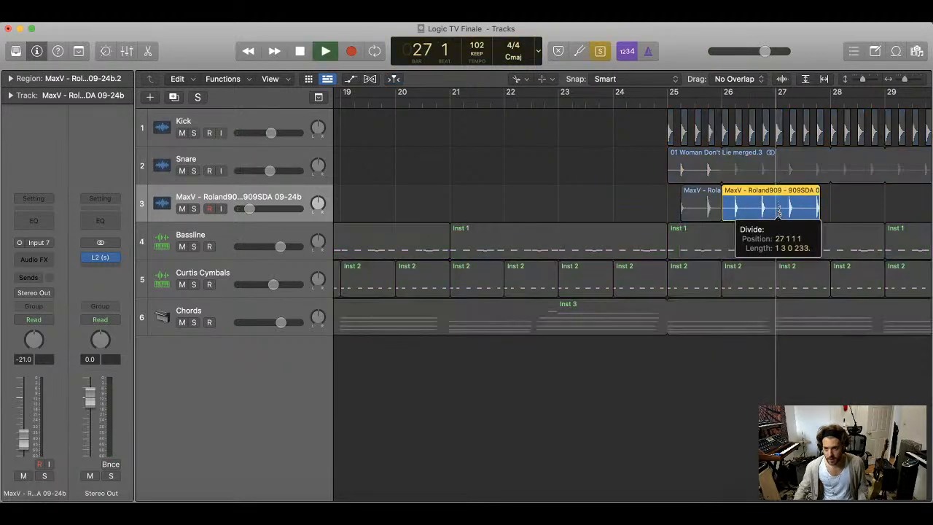
pyautogui.press('Delete')
pyautogui.press('t')
pyautogui.press('t')
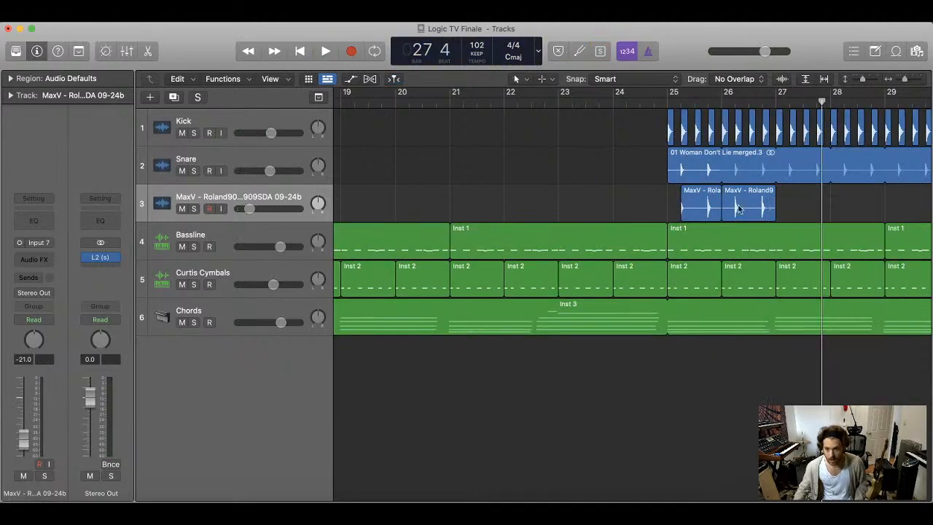
pyautogui.press('Delete')
# - Move the one-bar 909SDA 09 region to the start of bar 25 and play back from bar 24
pyautogui.click(729, 204)
pyautogui.moveTo(729, 204); pyautogui.dragTo(675, 204)
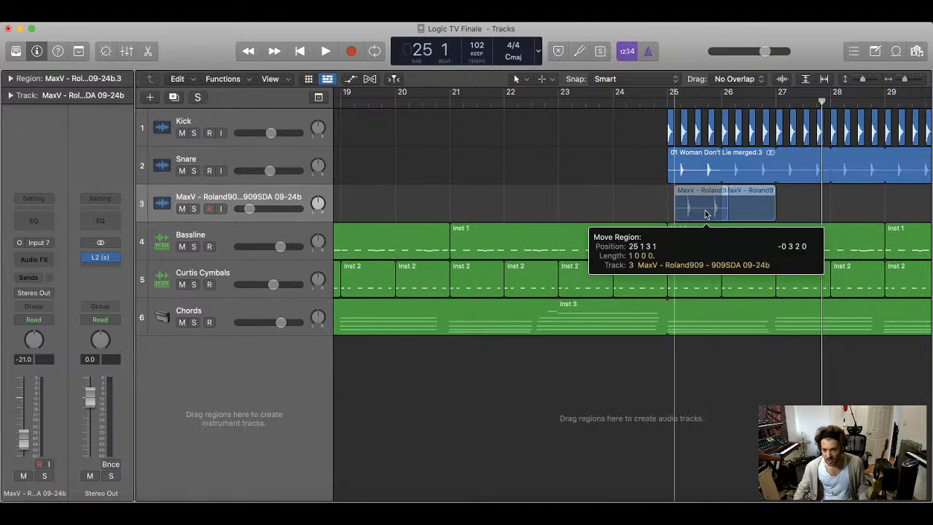
pyautogui.click(599, 105)
pyautogui.press('space')
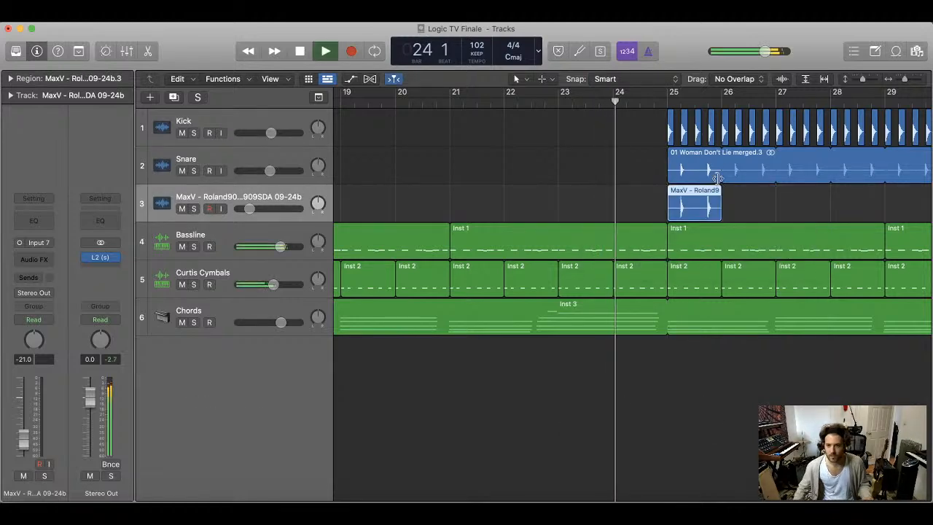
# - Loop the one-bar 909SDA 09 region up to bar 41, matching the end of the Snare loop
pyautogui.moveTo(736, 192); pyautogui.dragTo(898, 193)
pyautogui.press('super+Left')
pyautogui.press('super+Left')
pyautogui.press('super+Left')
pyautogui.press('super+Left')
pyautogui.press('super+Left')
pyautogui.press('super+Left')
pyautogui.press('super+Up')
pyautogui.press('super+Up')
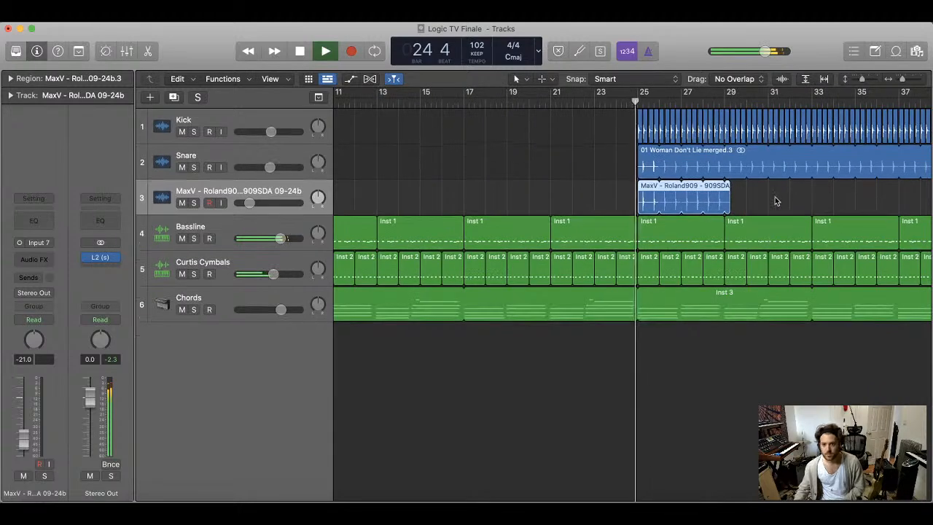
pyautogui.press('super+Left')
pyautogui.moveTo(558, 191); pyautogui.dragTo(646, 194)
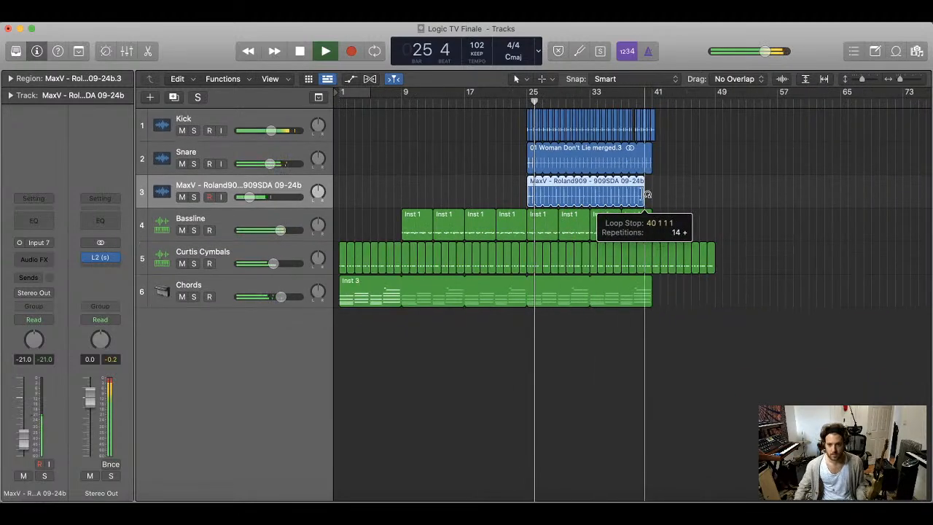
# - Mute and unmute the 909SDA 09 track to compare the sound, and rename the track 909 Snare Layer
pyautogui.click(181, 197)
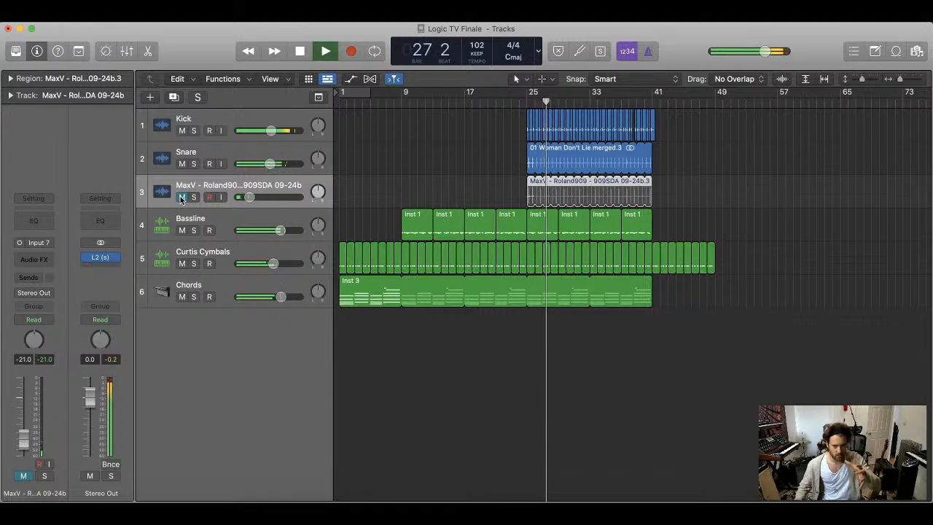
pyautogui.click(182, 197)
pyautogui.doubleClick(186, 185)
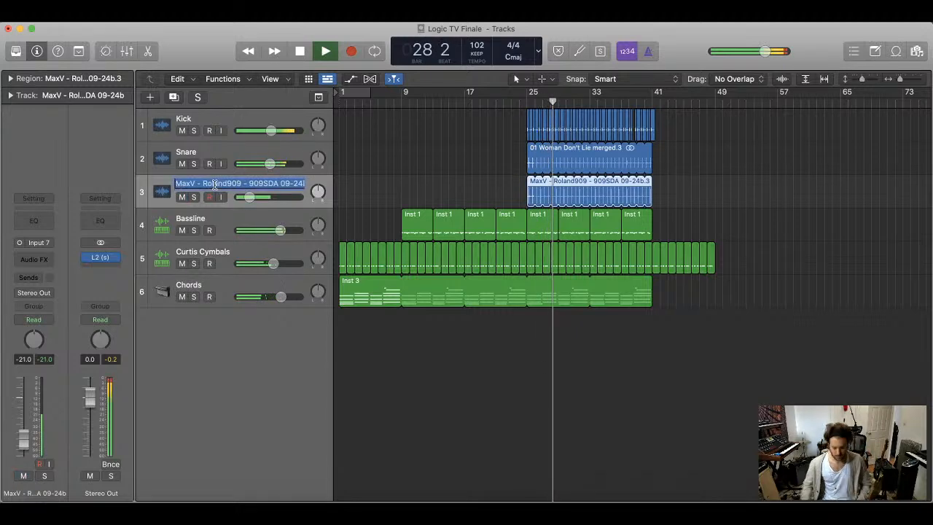
pyautogui.write('909 Sn')
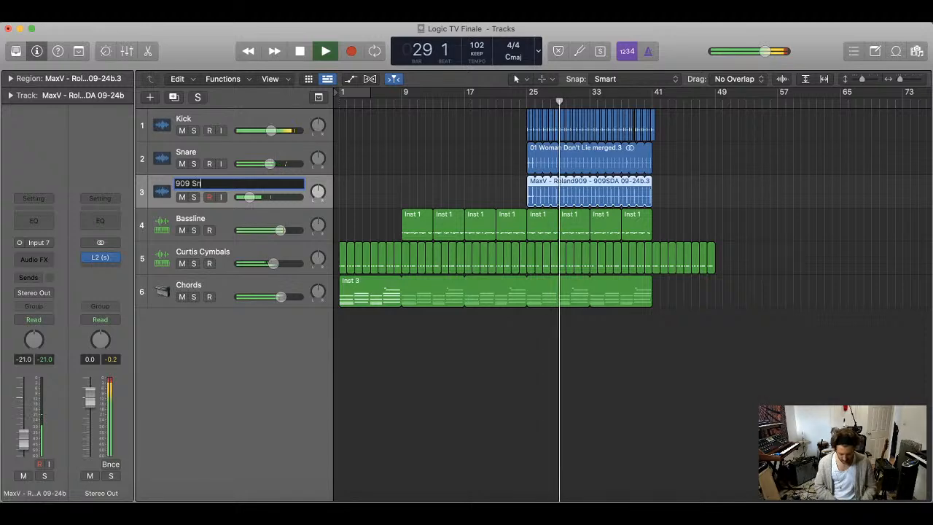
pyautogui.write('are Layer')
pyautogui.press('Return')
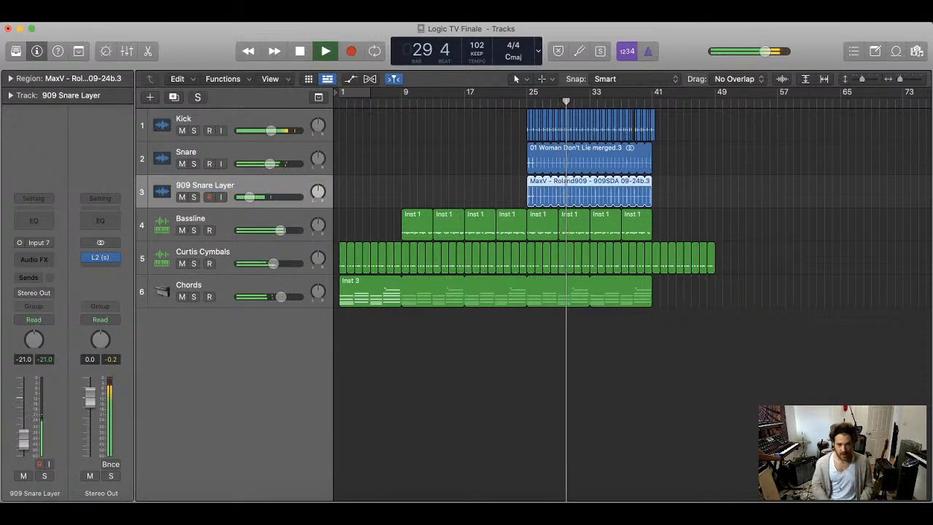
# - Extend the Chords loop to bar 49, matching the end of Curtis Cymbals, and play from bar 25
pyautogui.click(470, 149)
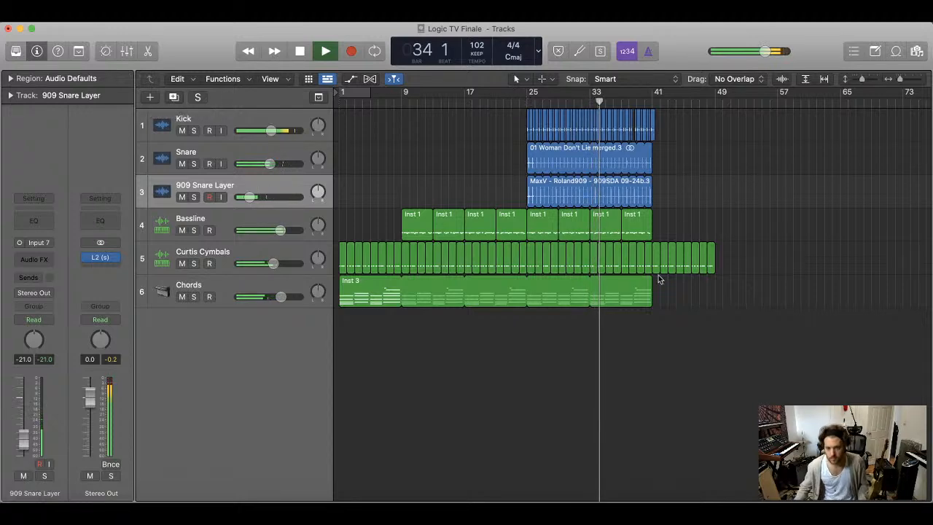
pyautogui.moveTo(648, 280); pyautogui.dragTo(714, 281)
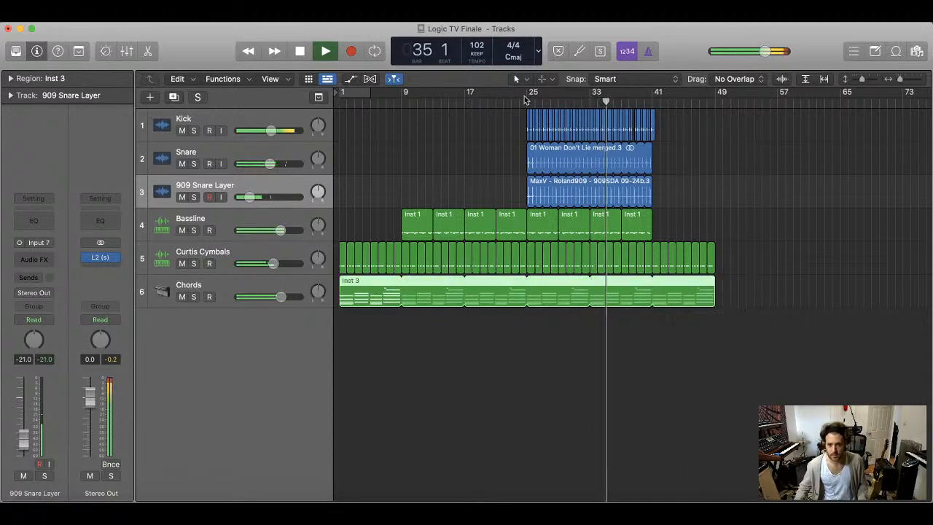
pyautogui.click(529, 102)
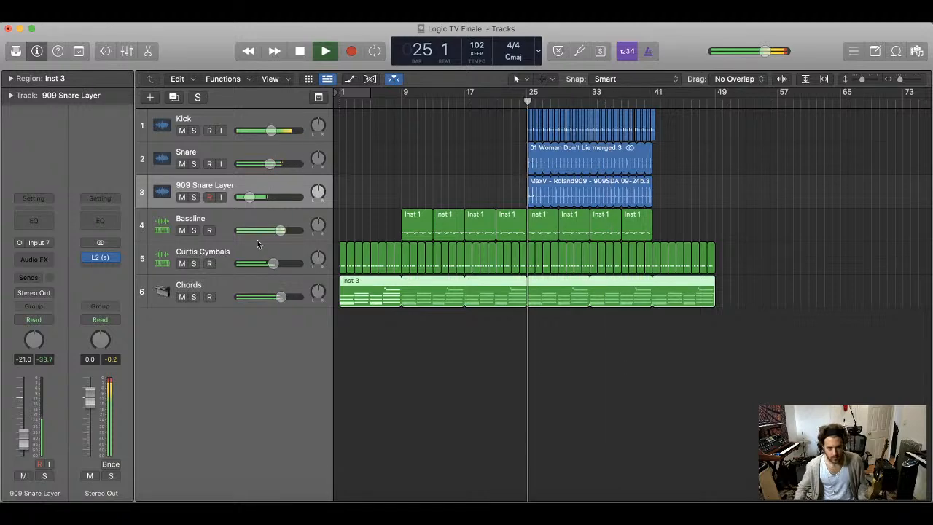
# - Inspect the Channel EQ curve on the Curtis Cymbals track during playback
pyautogui.click(224, 254)
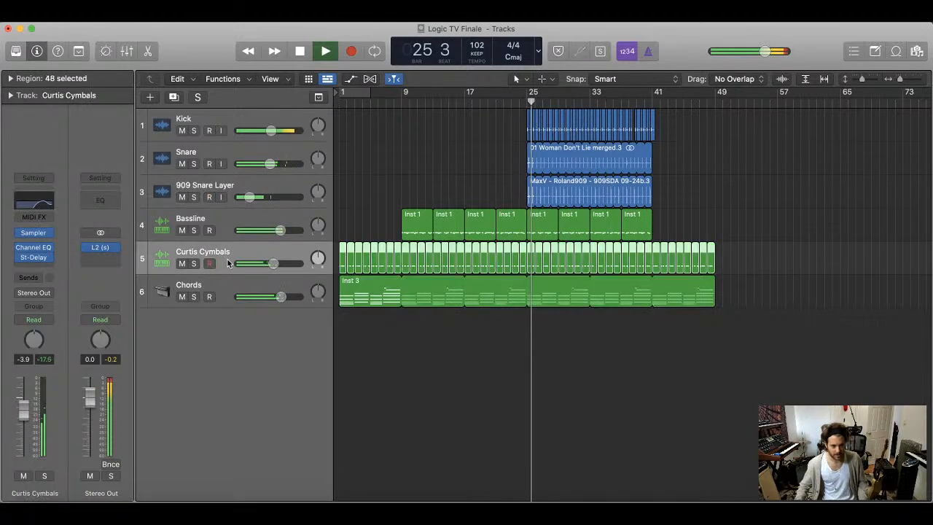
pyautogui.click(40, 203)
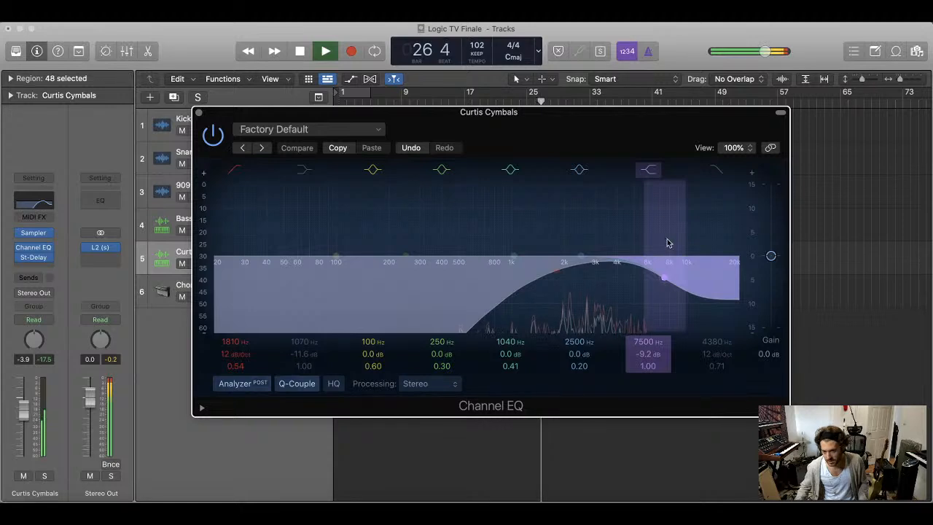
pyautogui.click(198, 112)
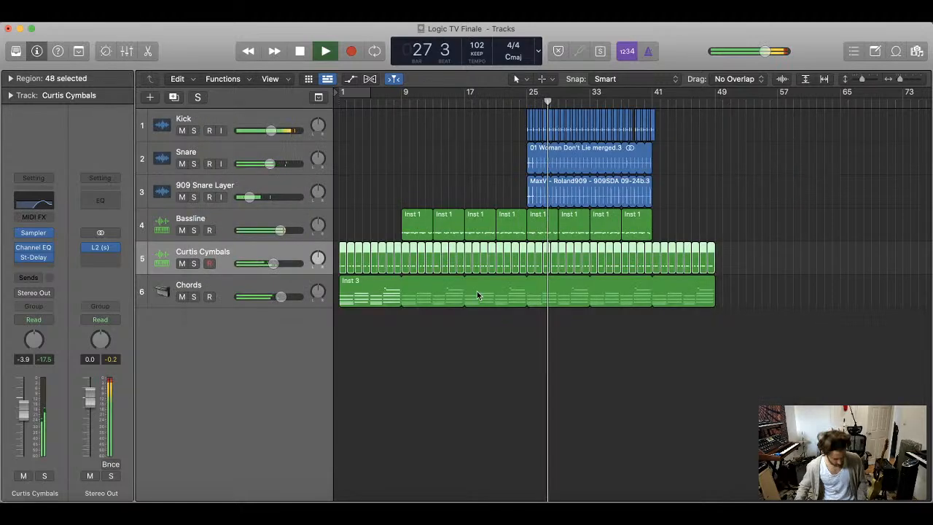
# - Show track automation, set the Curtis Cymbals automation mode to Latch, and start playback from bar 24
pyautogui.press('space')
pyautogui.click(279, 367)
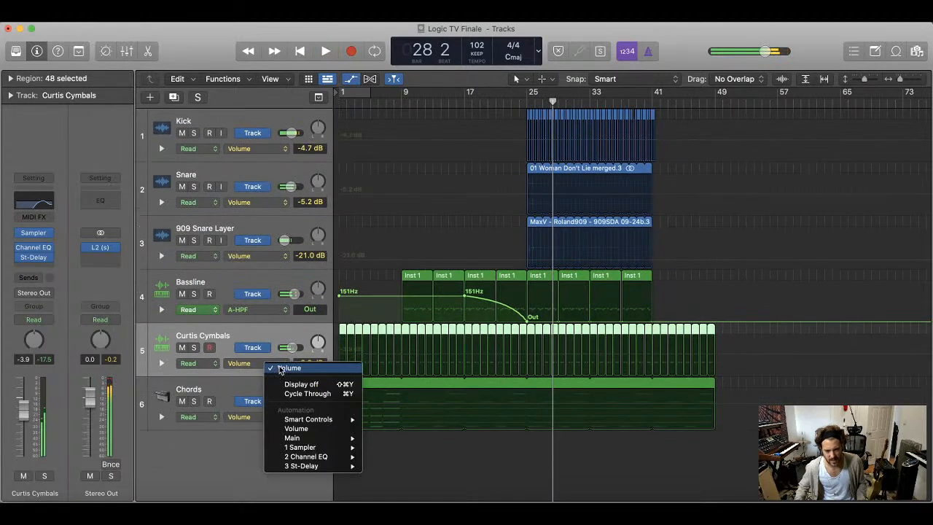
pyautogui.click(81, 286)
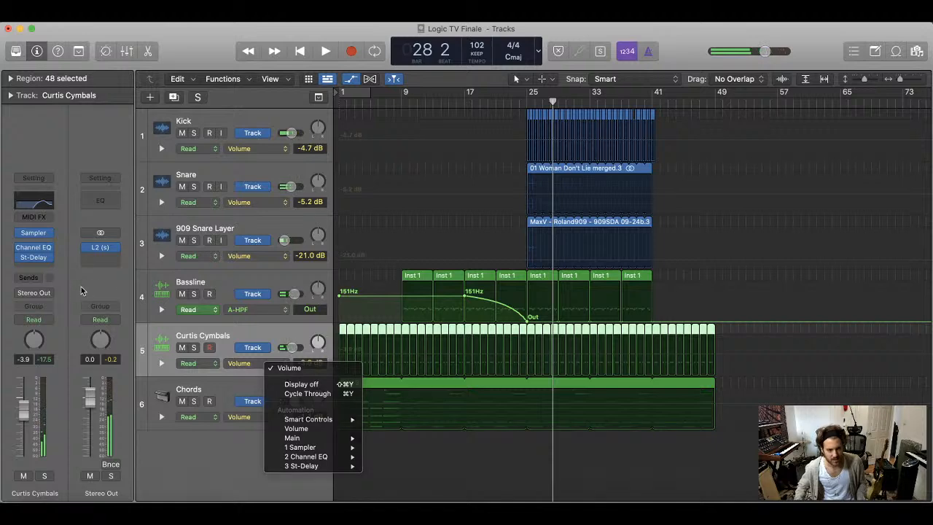
pyautogui.click(214, 366)
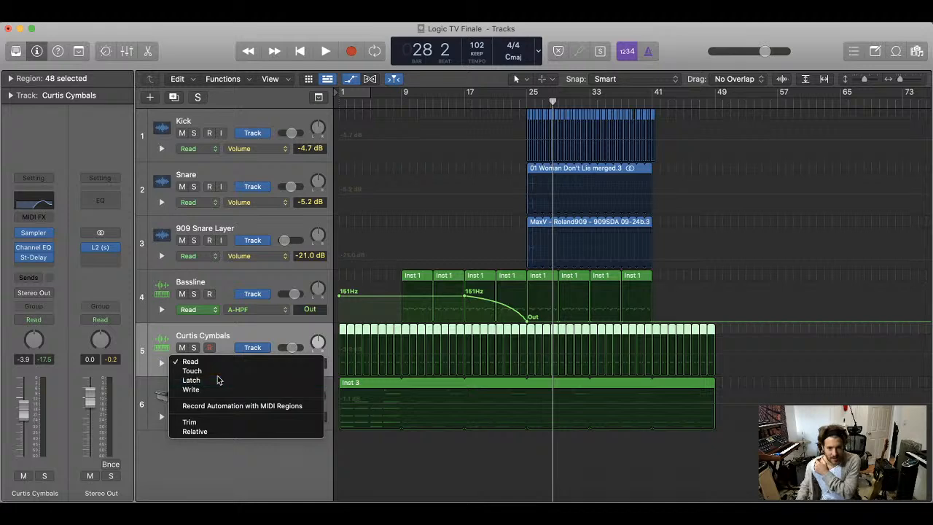
pyautogui.click(218, 379)
pyautogui.click(520, 102)
pyautogui.press('space')
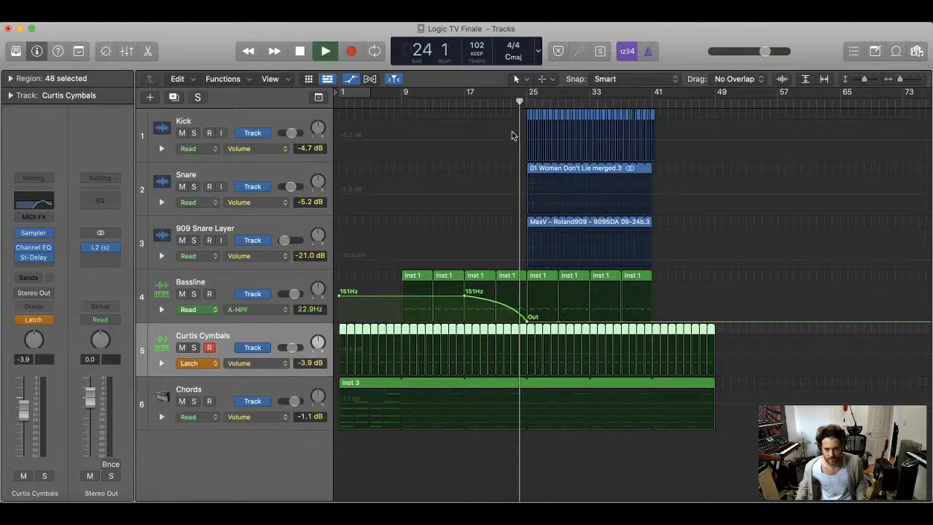
# - Record automation of the Curtis Cymbals Channel EQ, gradually raising the 7500 Hz high shelf gain to +1.4 dB
pyautogui.click(39, 250)
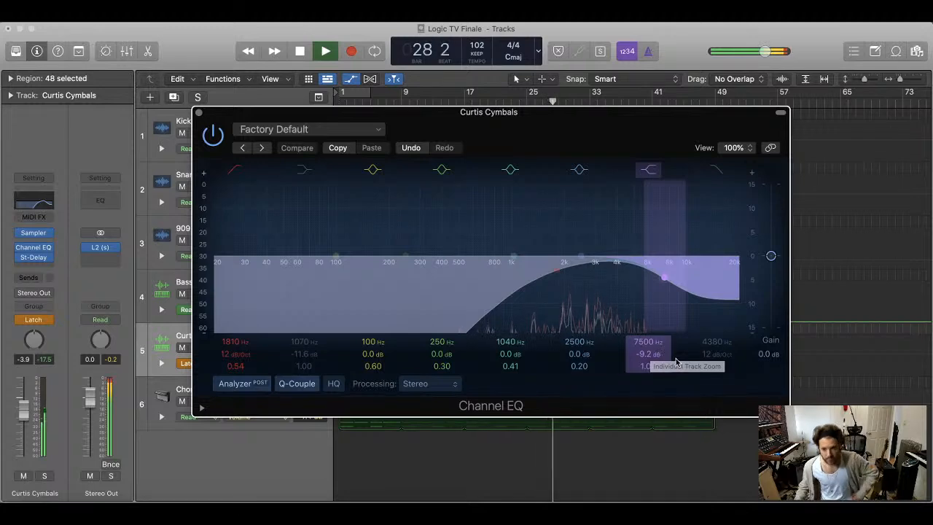
pyautogui.moveTo(642, 113); pyautogui.dragTo(691, 130)
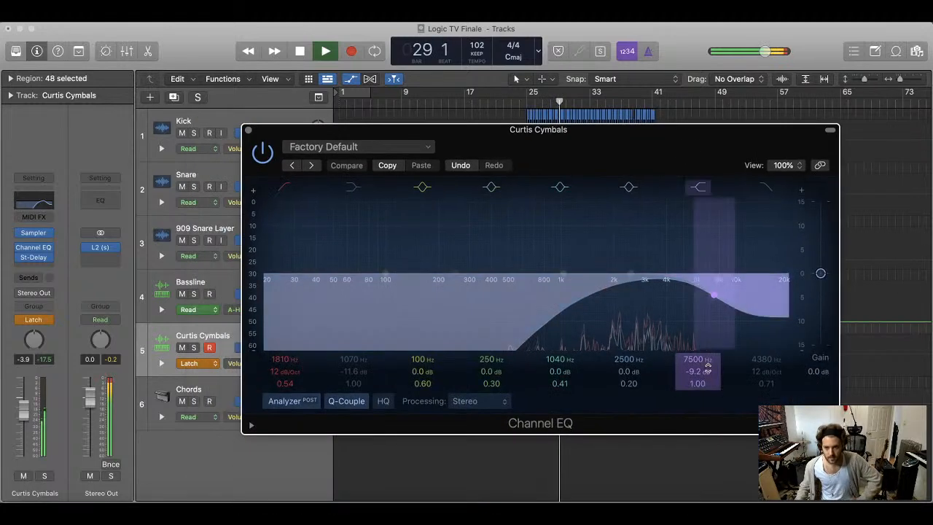
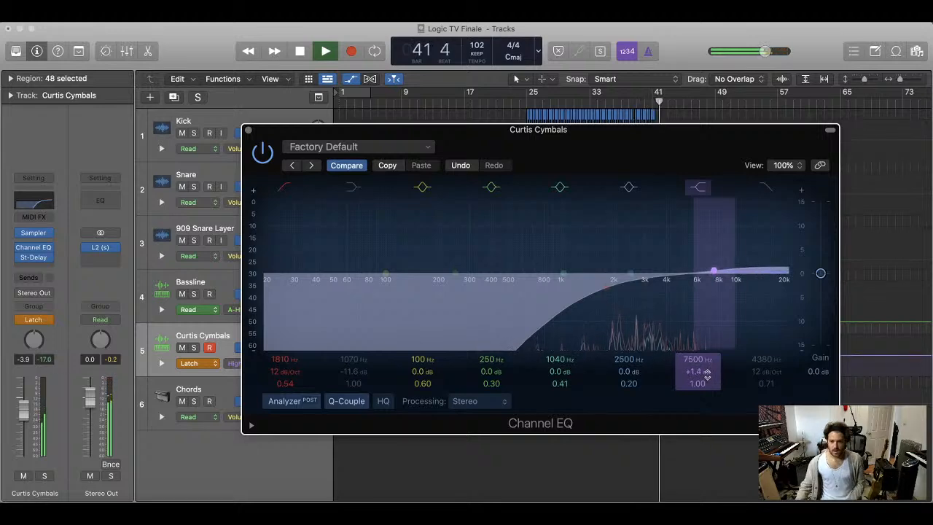
pyautogui.press('space')
# - Return the Curtis Cymbals automation mode to Read, and close the Channel EQ and the automation view
pyautogui.click(206, 363)
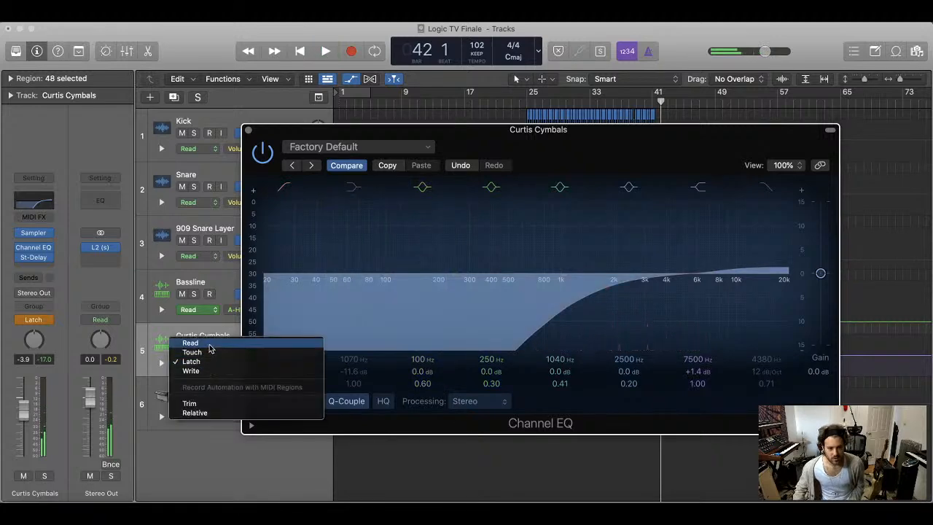
pyautogui.click(191, 340)
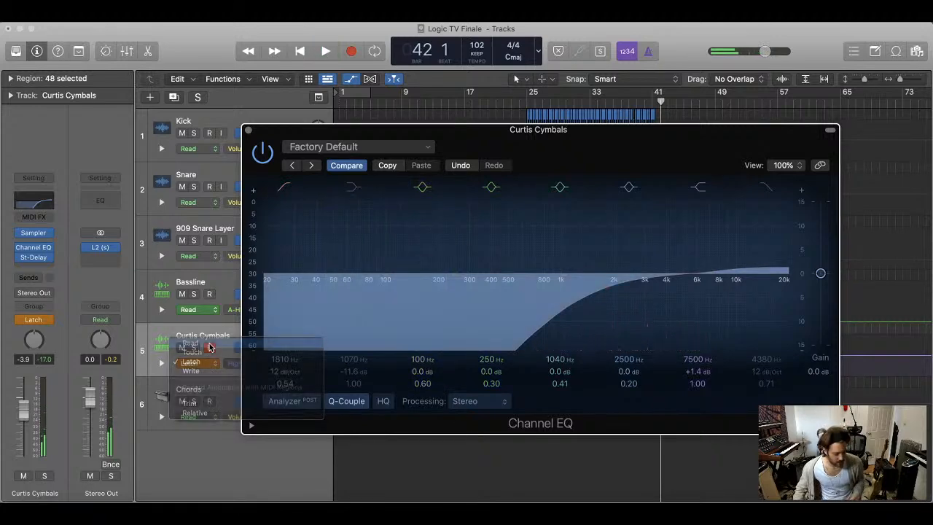
pyautogui.click(246, 131)
pyautogui.press('a')
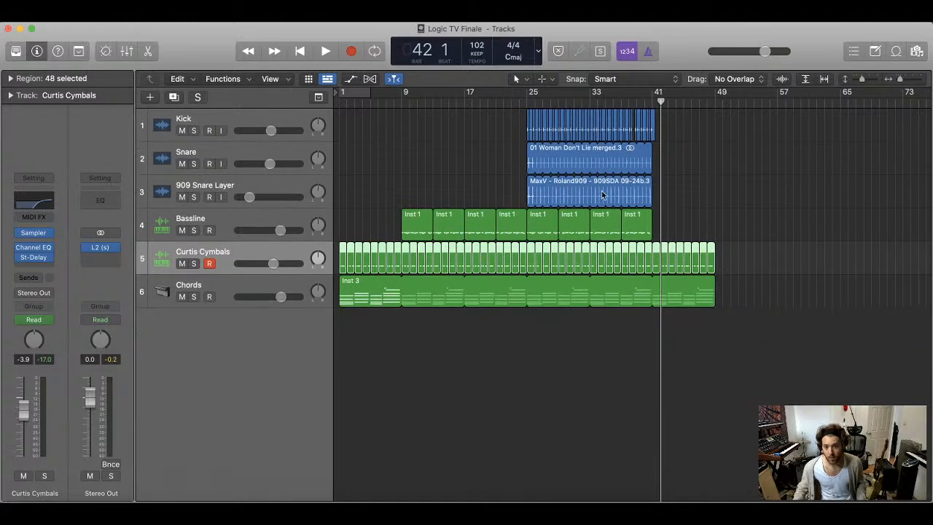
# - Extend the Snare and 909 Snare Layer loops together to bar 49
pyautogui.click(674, 170)
pyautogui.click(525, 101)
pyautogui.press('Return')
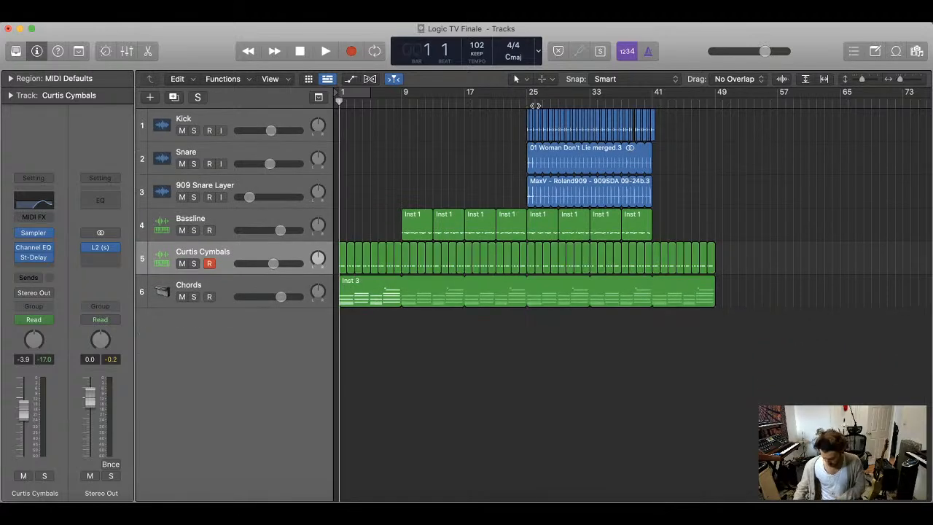
pyautogui.press('super+Right')
pyautogui.press('super+Right')
pyautogui.press('super+Right')
pyautogui.hscroll(8, 622, 154)
pyautogui.hscroll(10, 622, 154)
pyautogui.hscroll(-5, 623, 152)
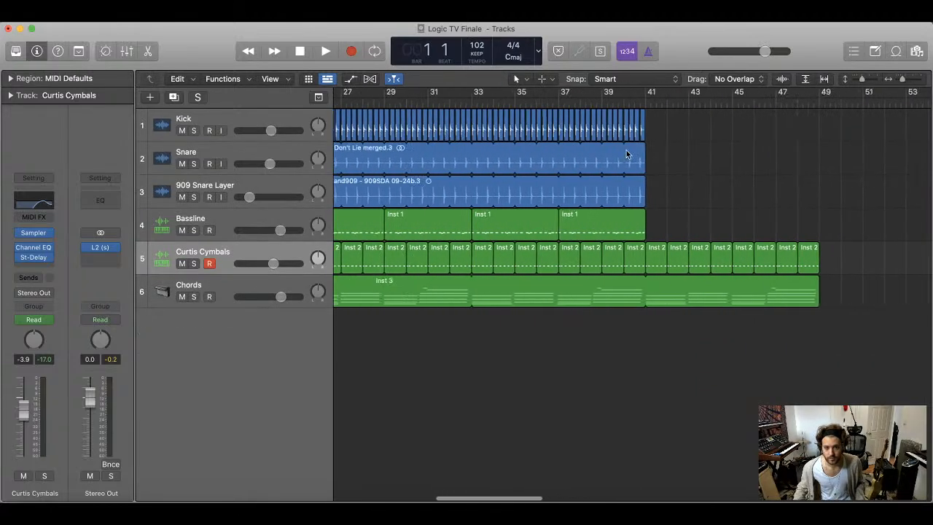
pyautogui.moveTo(685, 155); pyautogui.dragTo(633, 196)
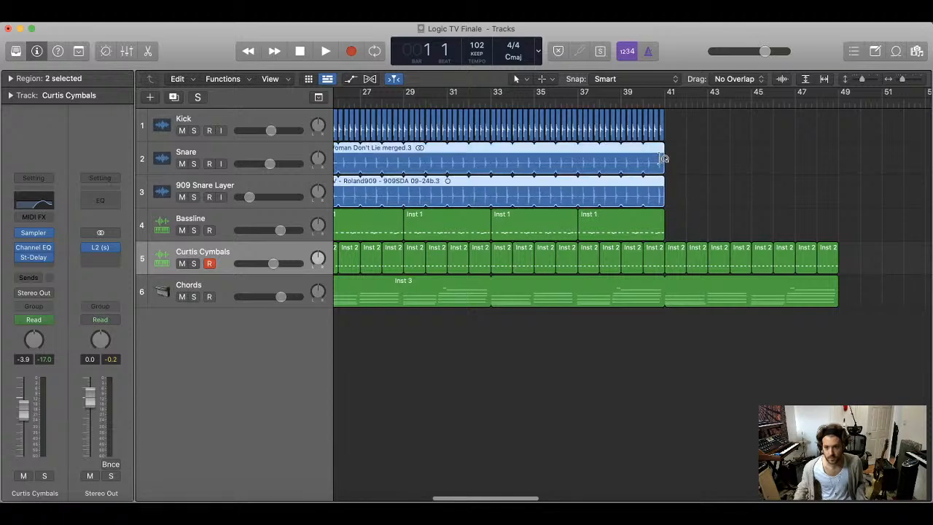
pyautogui.moveTo(663, 158); pyautogui.dragTo(839, 163)
# - Repeat the last two Bassline regions to fill bars 41 to 49 without copying their automation, and select the Bassline track
pyautogui.moveTo(713, 227); pyautogui.dragTo(562, 235)
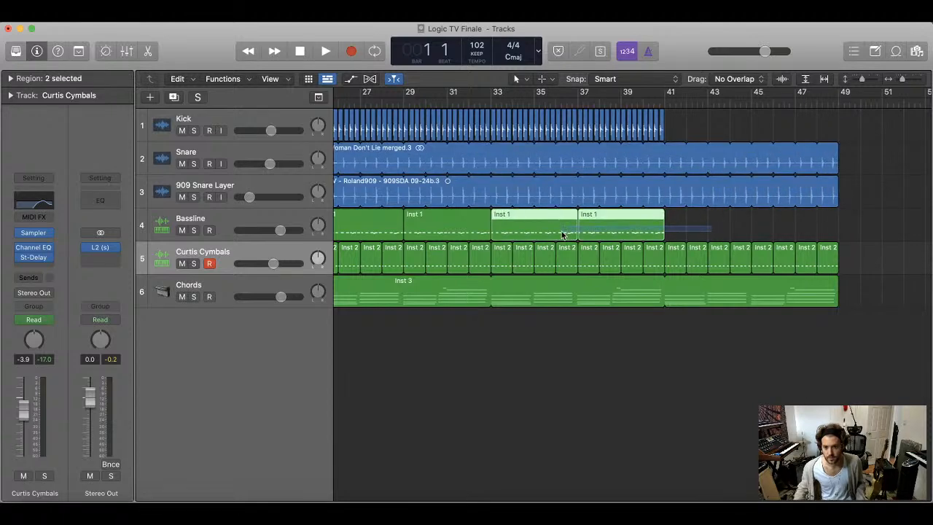
pyautogui.press('super+Left')
pyautogui.press('super+Left')
pyautogui.press('super+r')
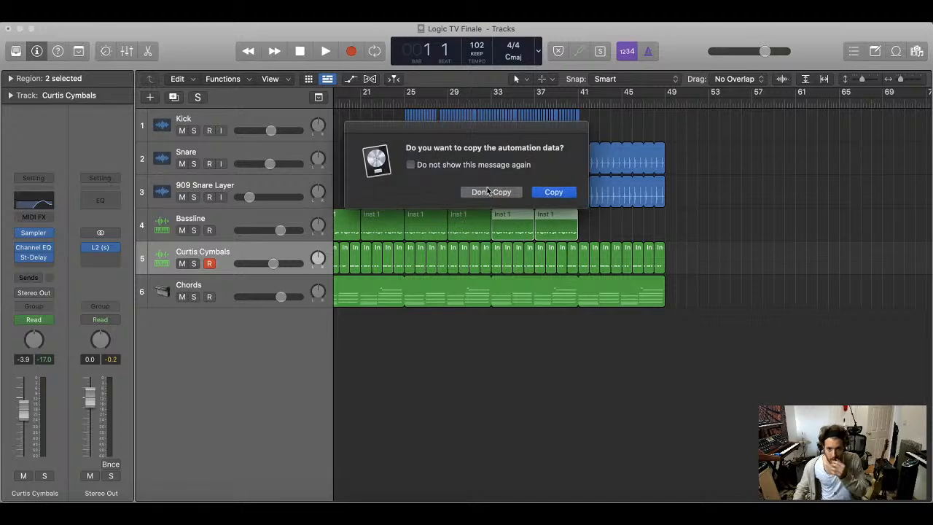
pyautogui.click(488, 192)
pyautogui.click(215, 217)
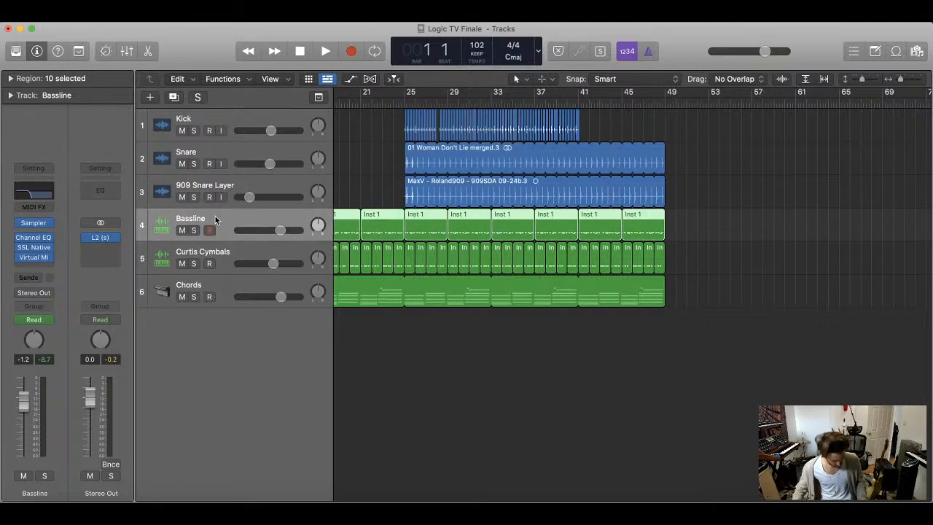
# - Glue the first five Kick regions, starting at bar 25, into one audio region
pyautogui.press('a')
pyautogui.press('a')
pyautogui.moveTo(626, 132); pyautogui.dragTo(516, 136)
pyautogui.press('super+Right')
pyautogui.press('super+Right')
pyautogui.press('super+Right')
pyautogui.press('super+Right')
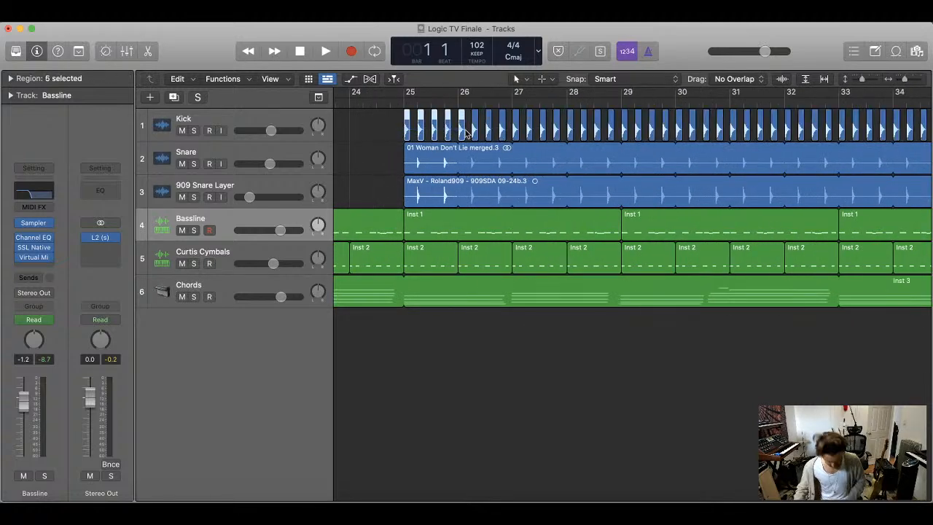
pyautogui.press('t')
pyautogui.press('g')
pyautogui.press('Return')
pyautogui.press('super+Left')
pyautogui.press('super+Left')
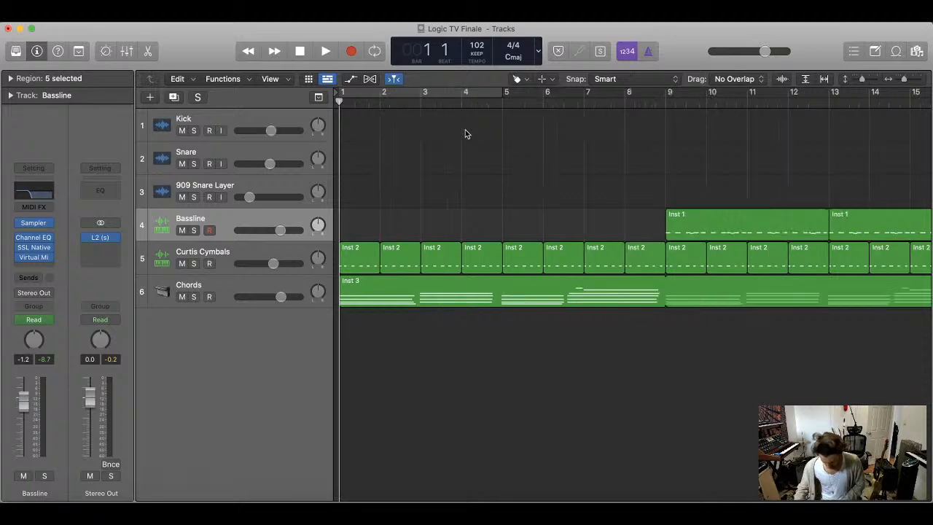
pyautogui.hscroll(10, 465, 131)
pyautogui.press('t')
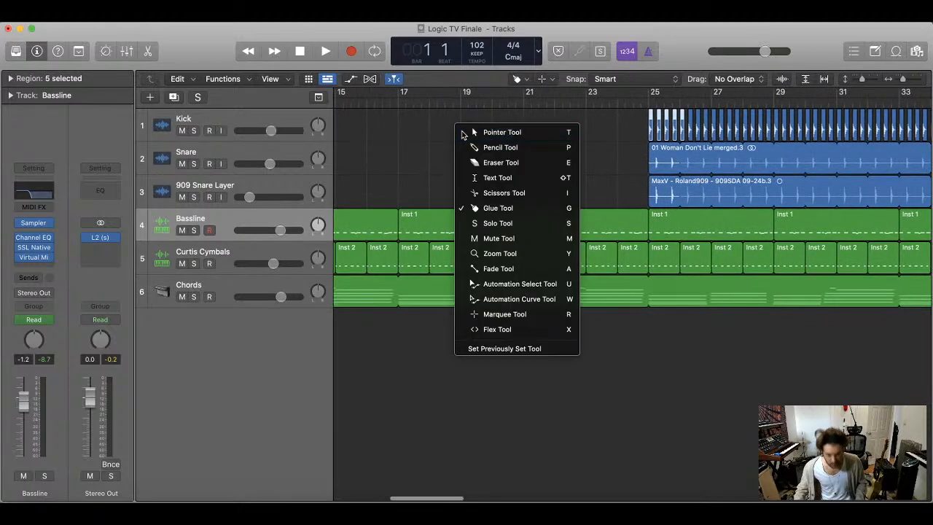
pyautogui.press('g')
pyautogui.press('super+Right')
pyautogui.press('super+Right')
pyautogui.hscroll(3, 659, 143)
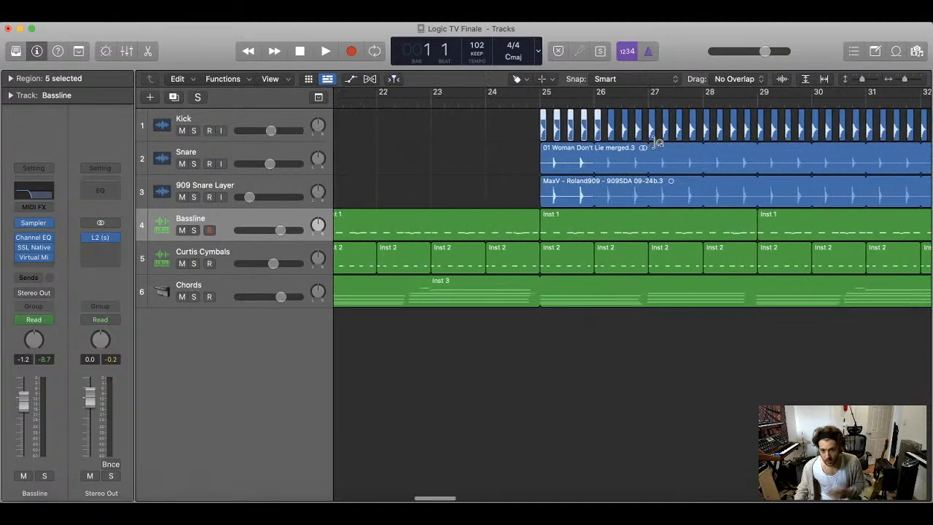
pyautogui.click(544, 129)
pyautogui.press('Return')
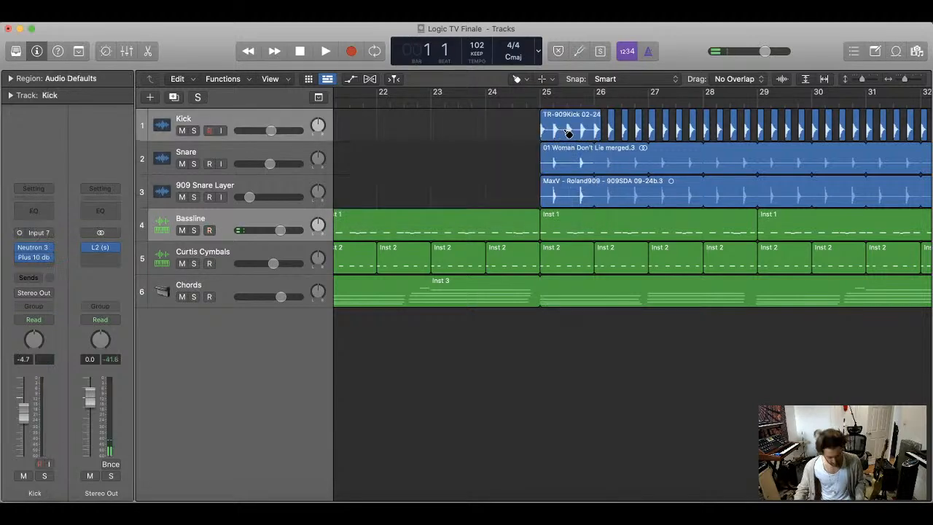
# - Split the joined Kick region at bar 26 and return to the Pointer tool
pyautogui.press('t')
pyautogui.press('c')
pyautogui.click(593, 128)
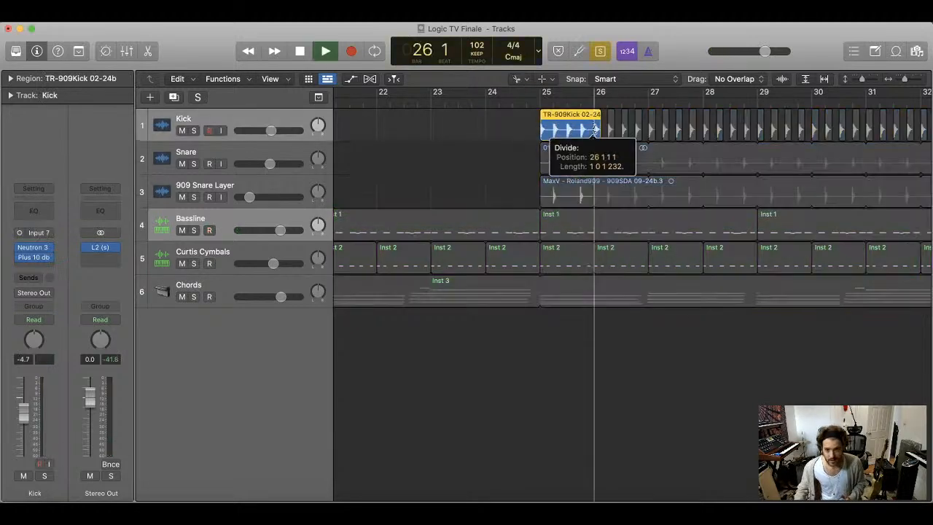
pyautogui.press('t')
pyautogui.press('t')
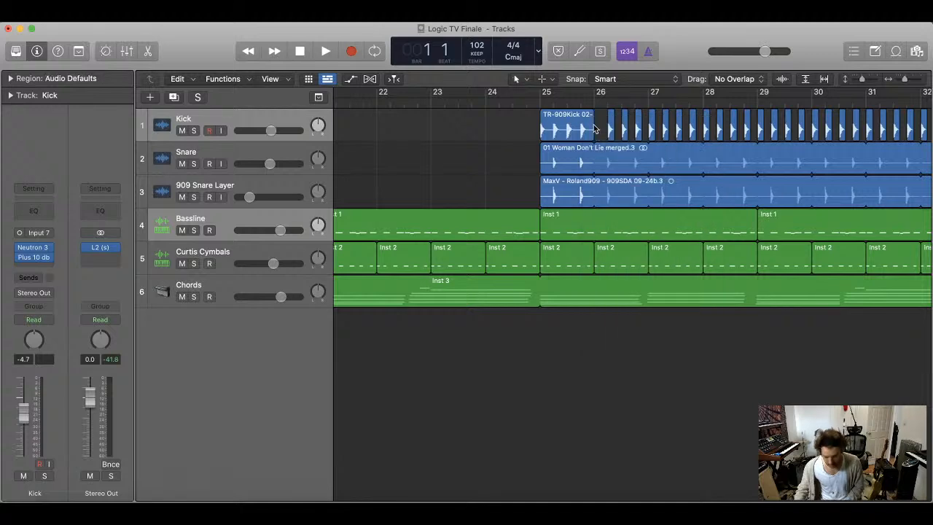
# - Delete all the leftover Kick regions after bar 26, keeping only the one-bar region at bar 25
pyautogui.moveTo(601, 132); pyautogui.dragTo(883, 127)
pyautogui.press('Delete')
pyautogui.press('super+Left')
pyautogui.press('super+Left')
pyautogui.press('super+Left')
pyautogui.press('super+Left')
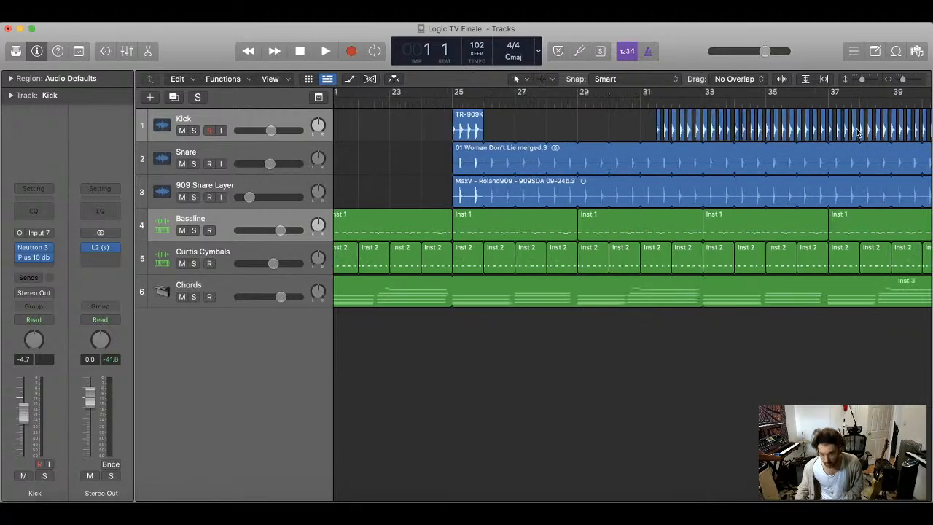
pyautogui.moveTo(760, 124); pyautogui.dragTo(466, 123)
pyautogui.press('Delete')
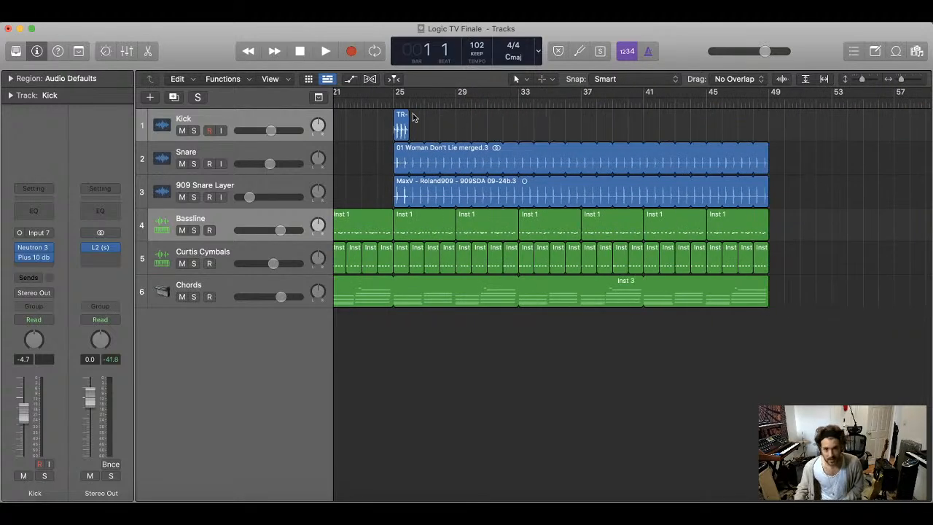
# - Loop the one-bar Kick region out to bar 49 and play the arrangement from bar 25
pyautogui.click(407, 118)
pyautogui.moveTo(410, 115); pyautogui.dragTo(768, 116)
pyautogui.click(393, 96)
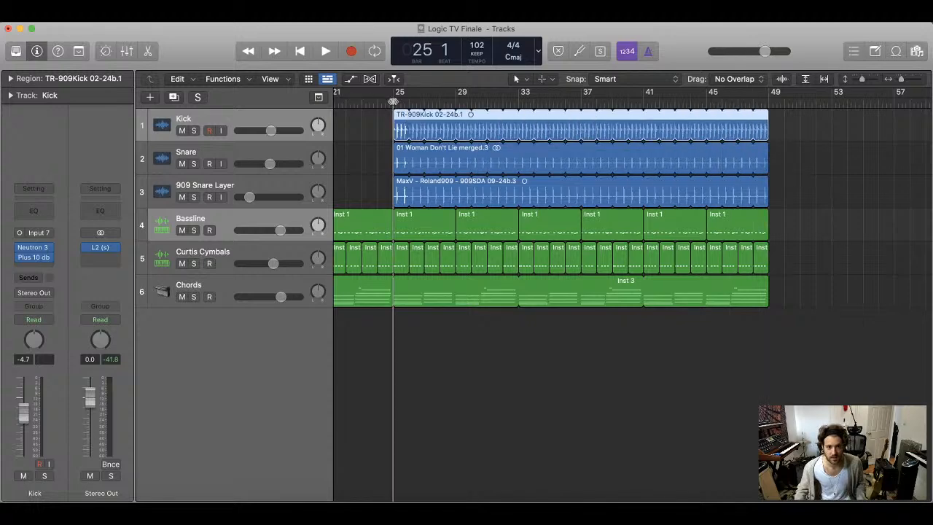
pyautogui.press('space')
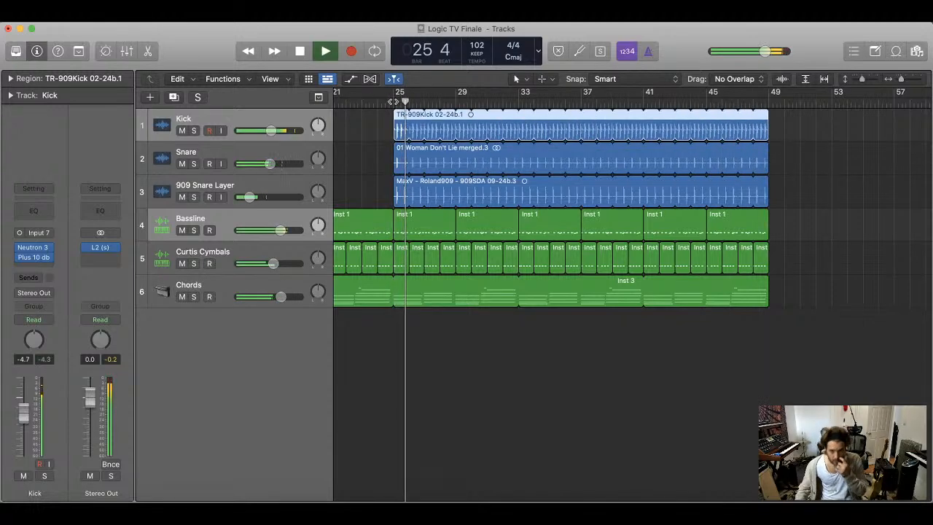
pyautogui.click(354, 133)
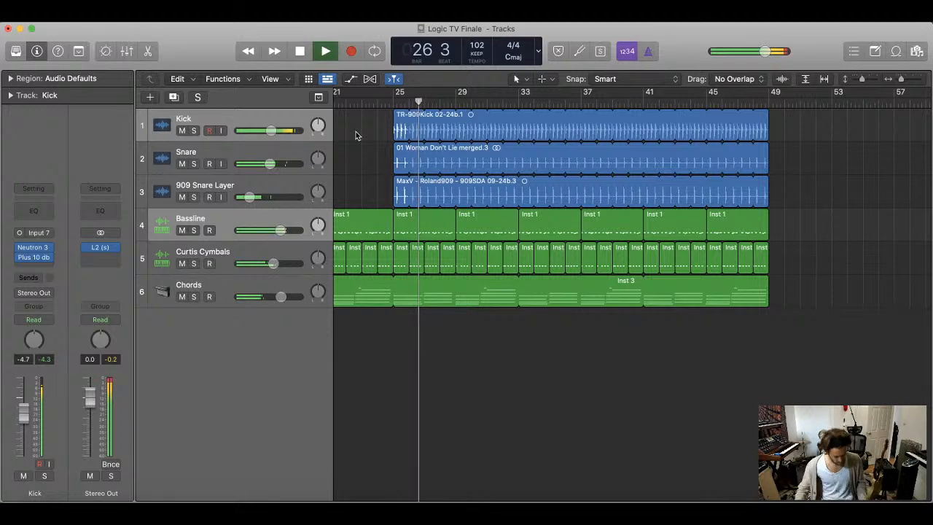
pyautogui.click(240, 288)
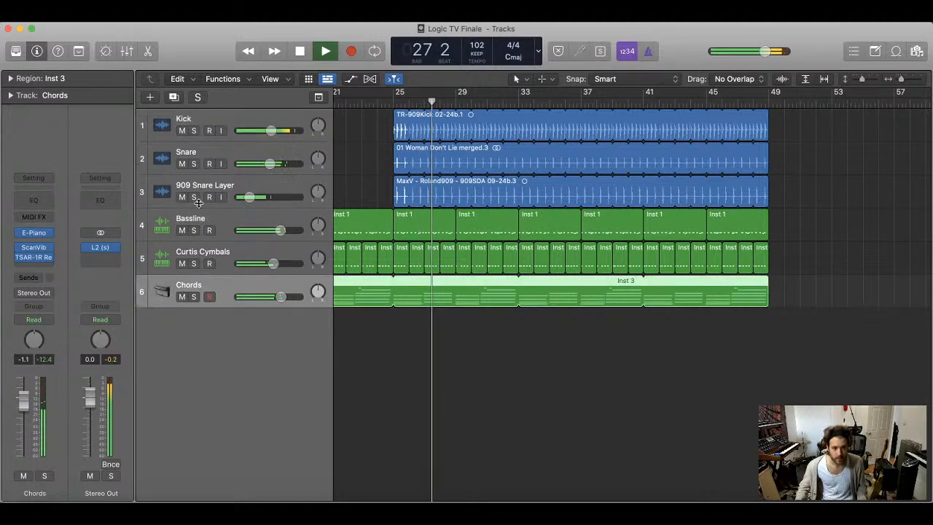
pyautogui.press('alt+super+n')
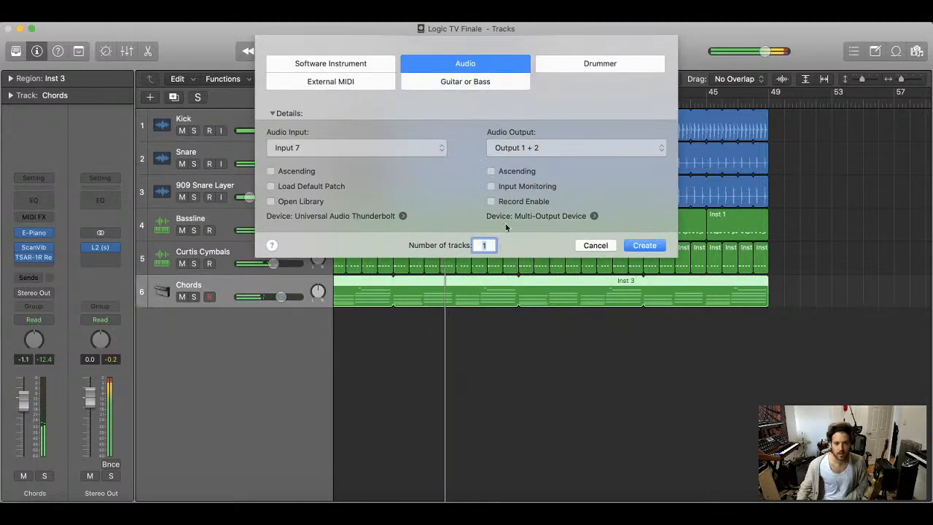
pyautogui.click(594, 245)
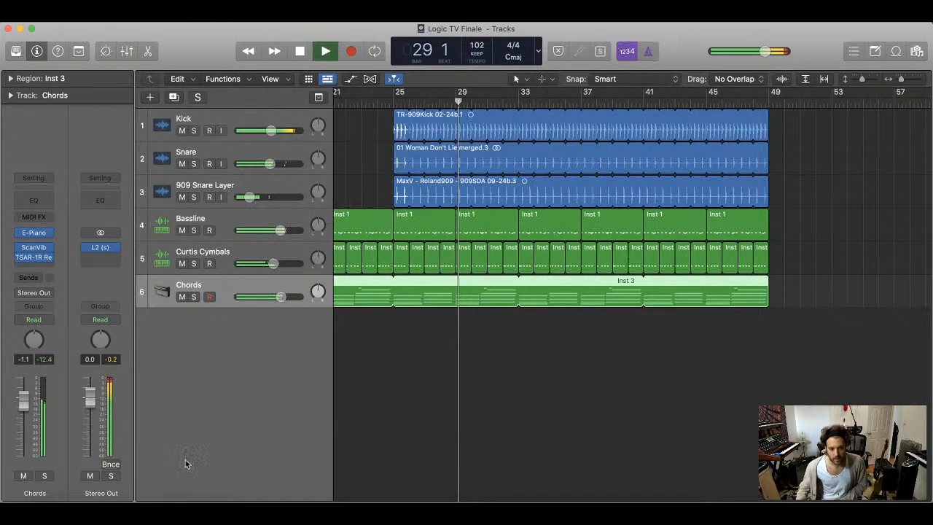
# - Switch to Finder and go back from the drum machine folders to the Samples folder
pyautogui.click(60, 511)
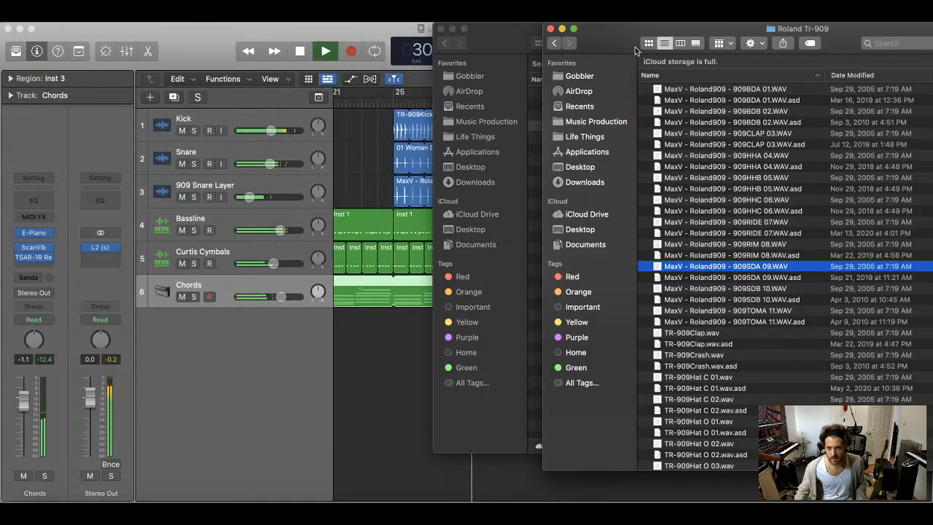
pyautogui.moveTo(616, 30); pyautogui.dragTo(464, 28)
pyautogui.click(496, 43)
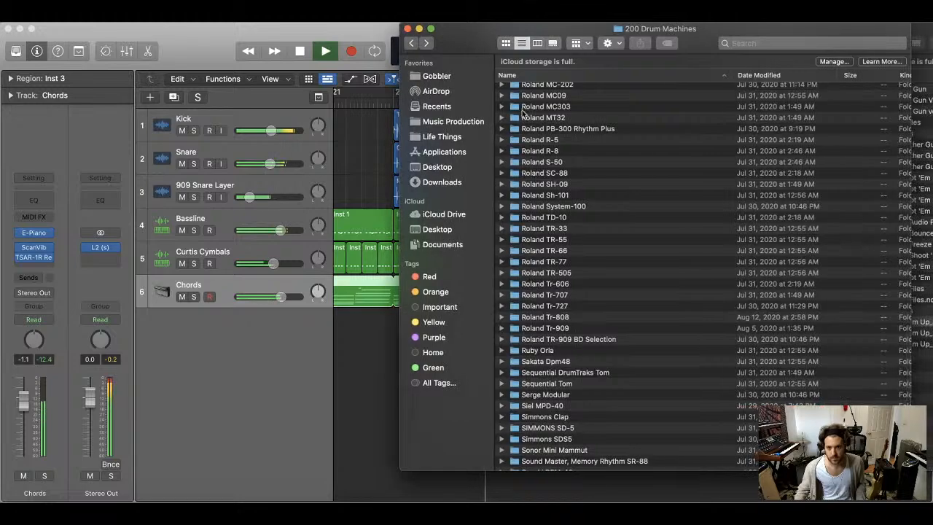
pyautogui.scroll(12, 522, 121)
pyautogui.scroll(20, 522, 121)
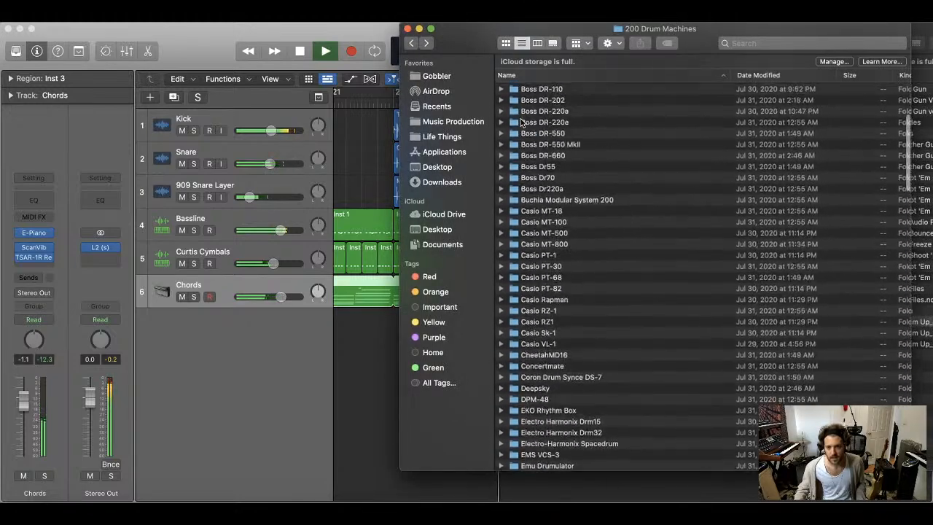
pyautogui.click(409, 43)
pyautogui.moveTo(464, 38); pyautogui.dragTo(435, 38)
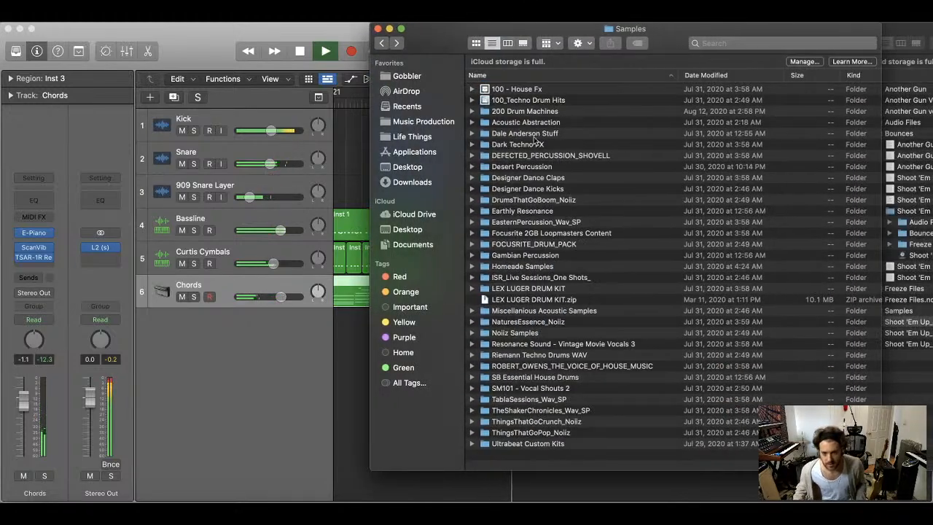
# - Open the SHO_ETHNIC_HAND_PERCUSSION_LOOPS folder among the WAV loops of the DEFECTED_PERCUSSION_SHOVELL pack
pyautogui.doubleClick(522, 156)
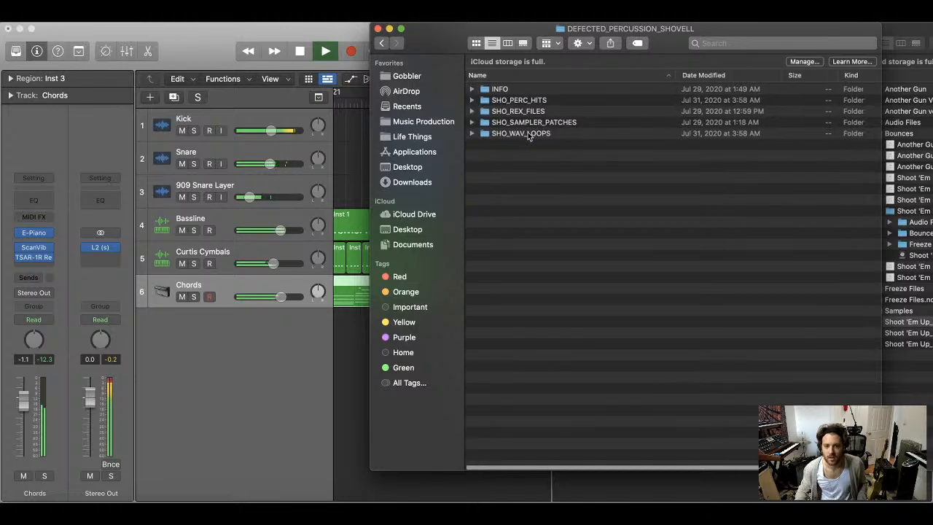
pyautogui.doubleClick(525, 134)
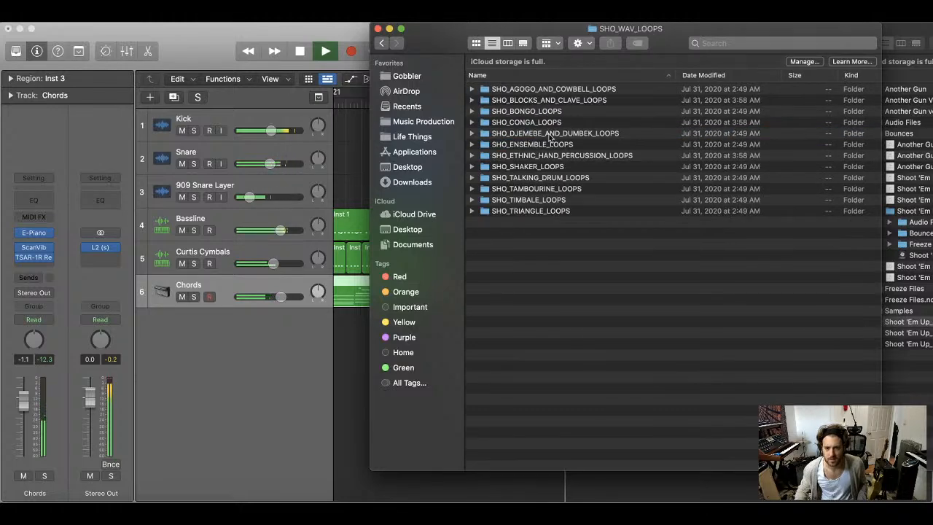
pyautogui.doubleClick(542, 145)
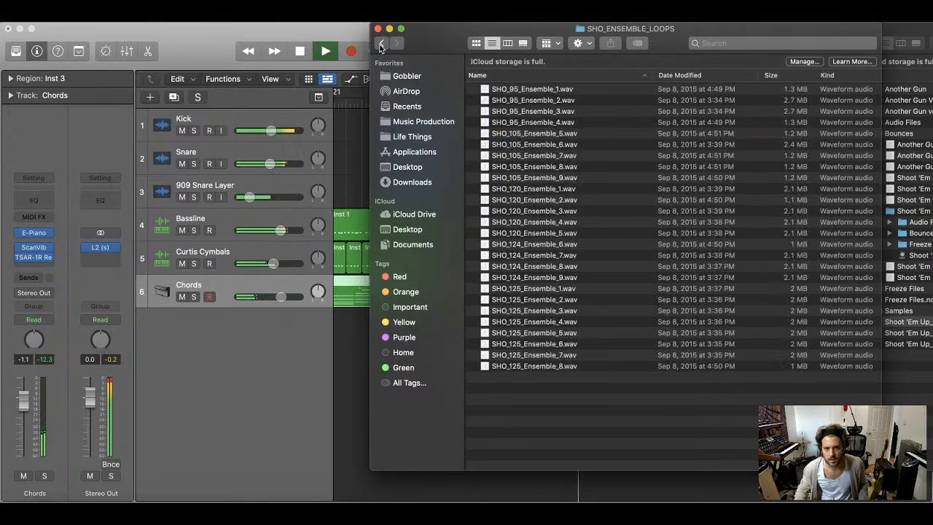
pyautogui.click(380, 44)
pyautogui.doubleClick(555, 156)
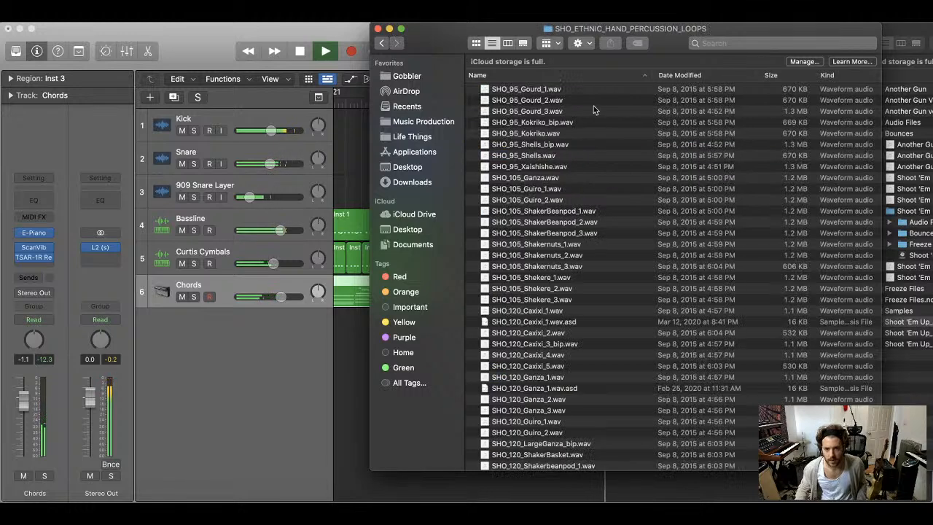
# - Preview SHO_95_Gourd_1.wav and SHO_105_ShakerBeanpod_1.wav against the playing track
pyautogui.moveTo(598, 91); pyautogui.dragTo(592, 167)
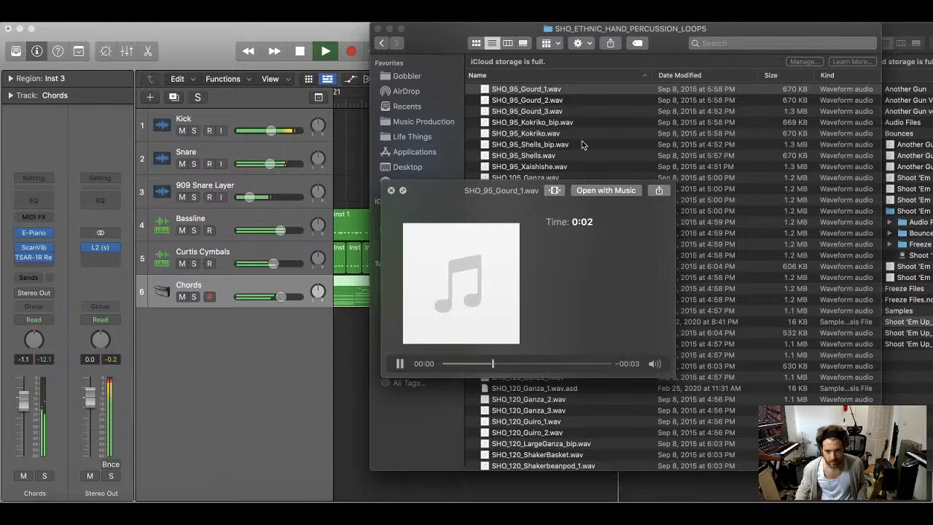
pyautogui.press('space')
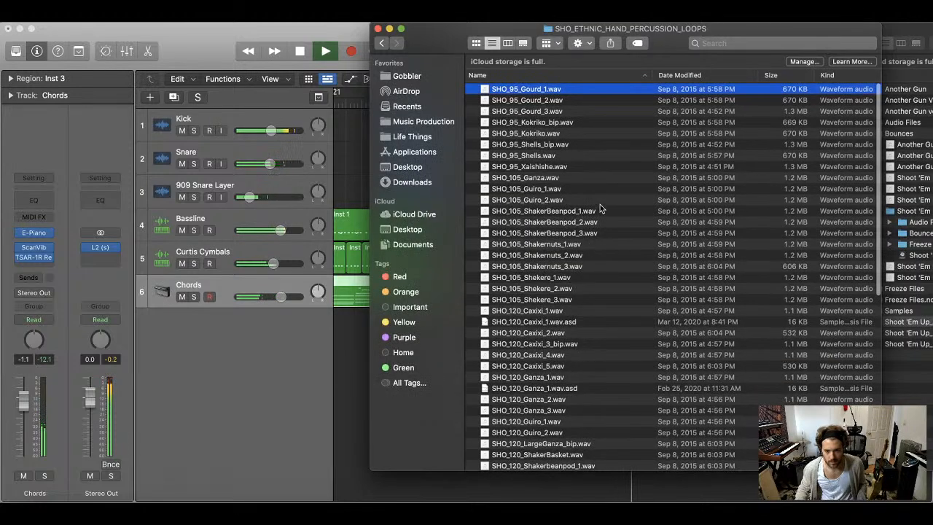
pyautogui.click(648, 210)
pyautogui.press('space')
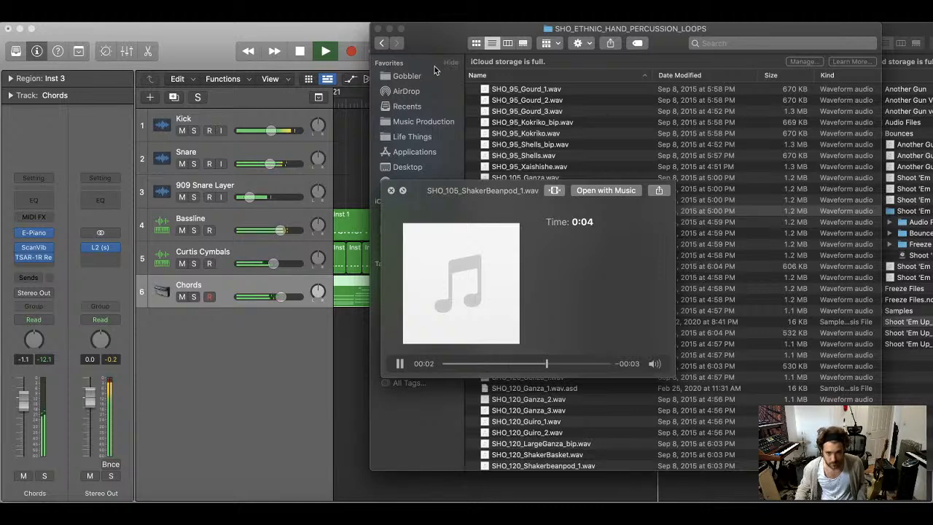
pyautogui.press('space')
# - Clear the Finder windows from the arrangement and add SHO_105_ShakerBeanpod_1.wav at bar 33 on a new track below Chords
pyautogui.moveTo(427, 45); pyautogui.dragTo(694, 41)
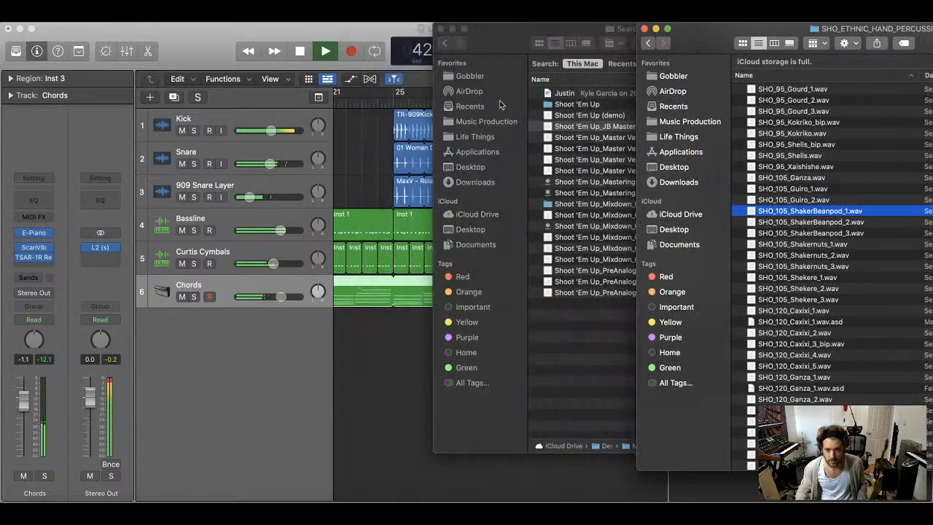
pyautogui.click(440, 30)
pyautogui.moveTo(799, 210); pyautogui.dragTo(534, 355)
# - Preview SHO_105_ShakerBeanpod_2.wav and add it at bar 33 on another new track below the first shaker
pyautogui.press('Down')
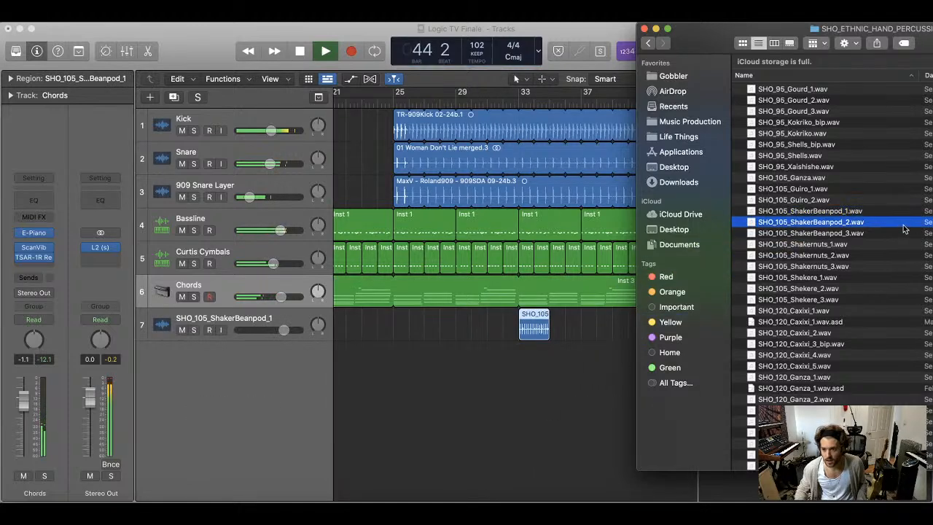
pyautogui.press('space')
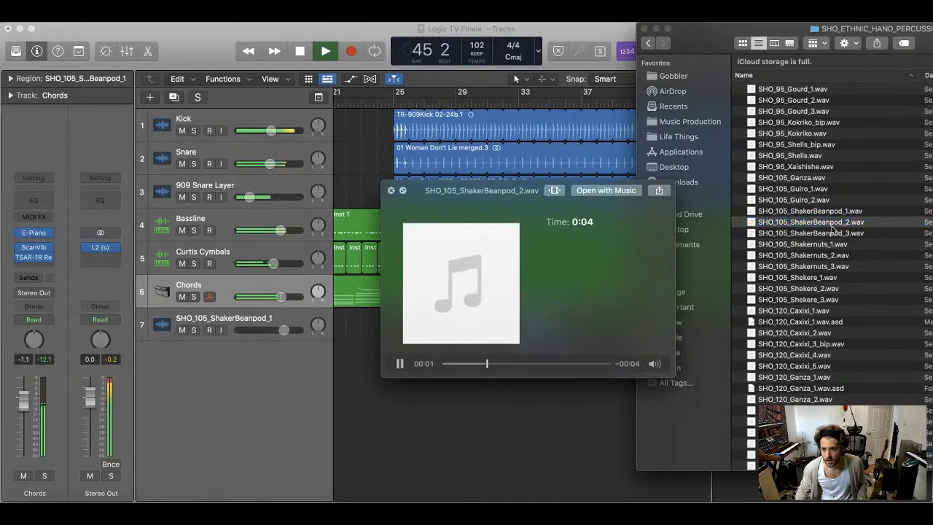
pyautogui.moveTo(831, 223); pyautogui.dragTo(519, 364)
# - Preview the SHO_105_Shakernuts_2.wav and SHO_105_Shakernuts_3.wav loops
pyautogui.click(871, 254)
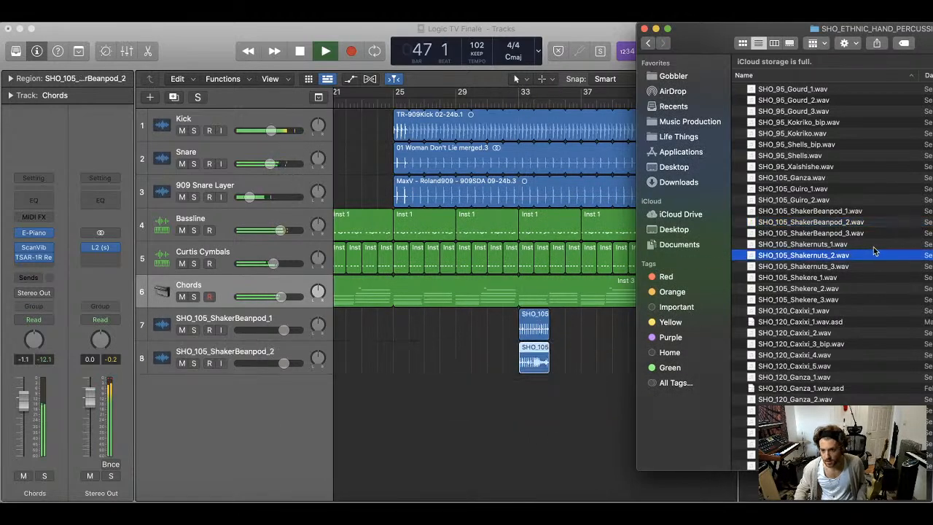
pyautogui.press('space')
pyautogui.press('Down')
pyautogui.press('space')
# - Compare SHO_105_Shekere_1.wav and SHO_105_Shekere_2.wav by previewing each, and end with the first one selected
pyautogui.click(863, 277)
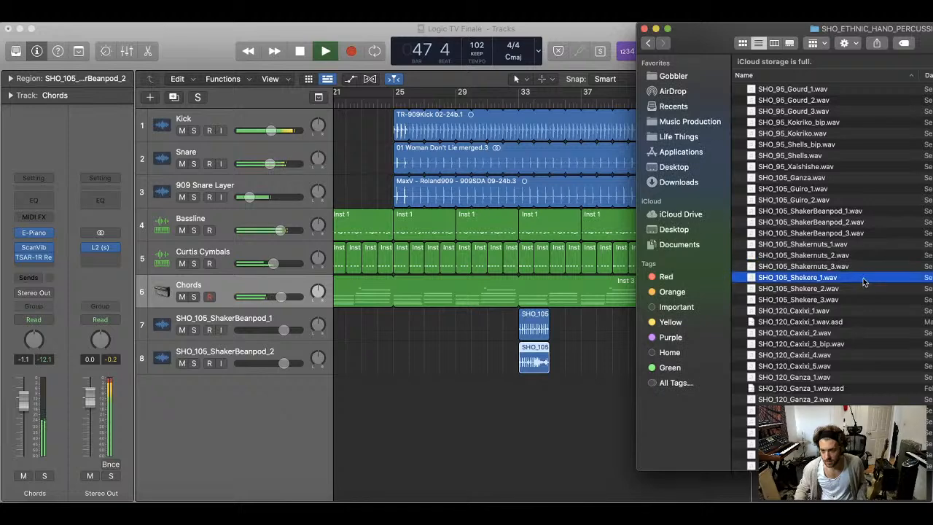
pyautogui.press('space')
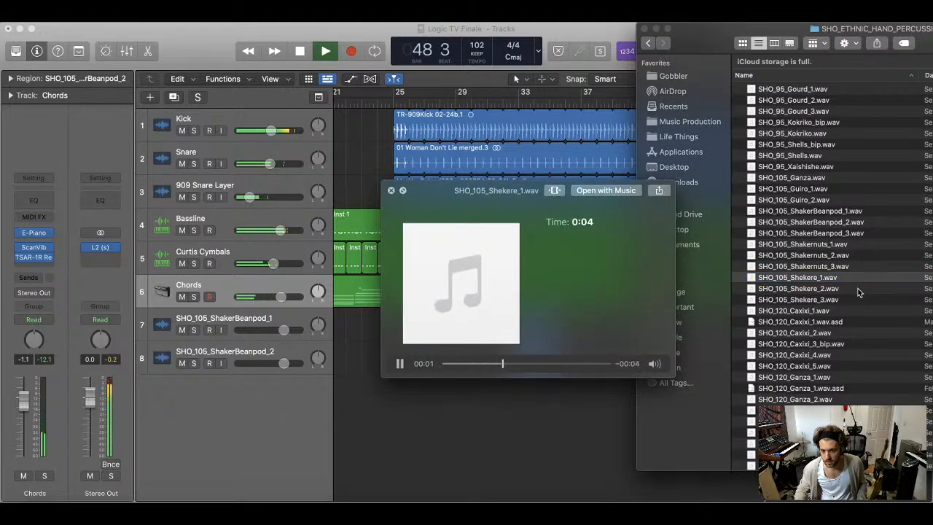
pyautogui.press('space')
pyautogui.click(857, 291)
pyautogui.press('space')
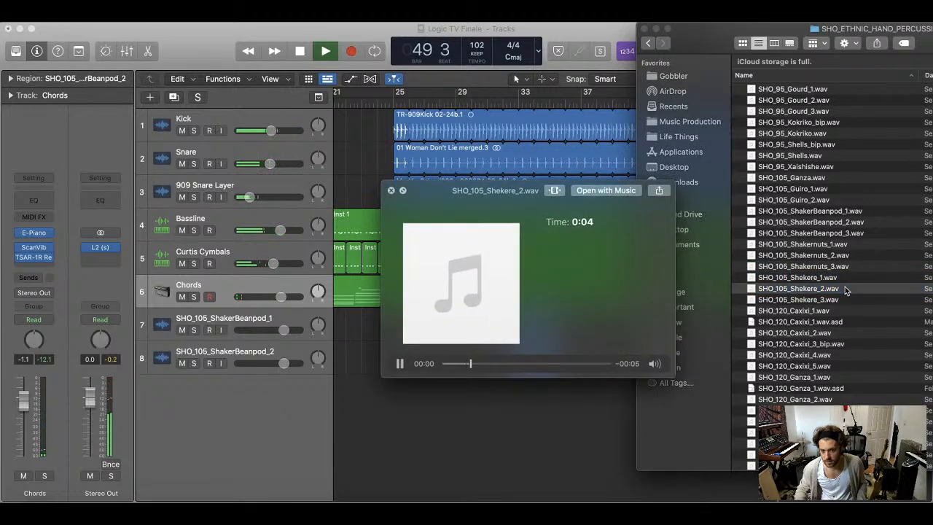
pyautogui.press('space')
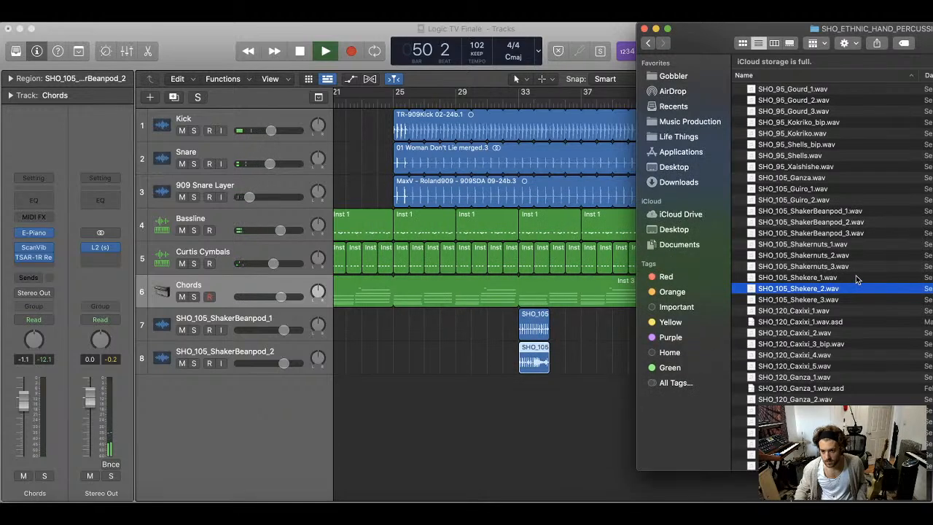
pyautogui.click(855, 277)
pyautogui.press('space')
pyautogui.press('space')
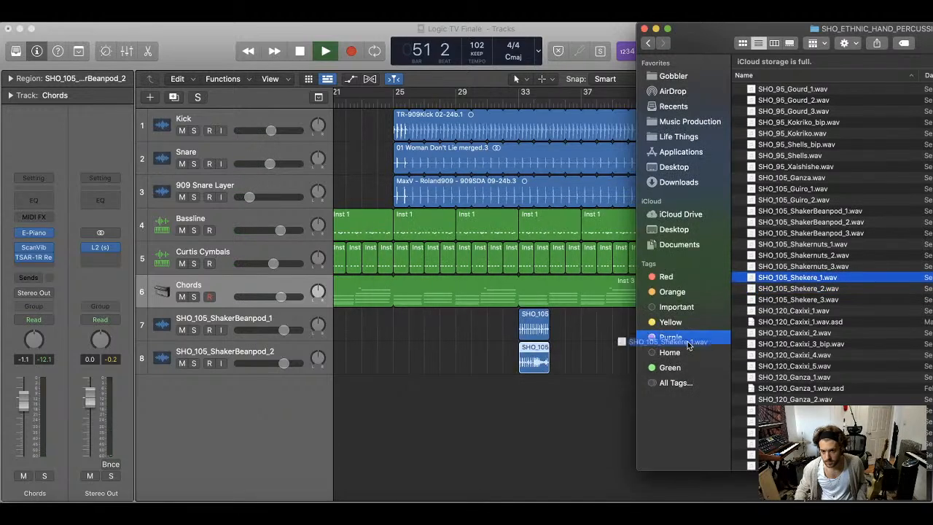
# - Add SHO_105_Shekere_1.wav at bar 33 on a new track, and preview SHO_105_Shekere_2.wav and add it at bar 33 on another track below
pyautogui.moveTo(816, 280); pyautogui.dragTo(522, 416)
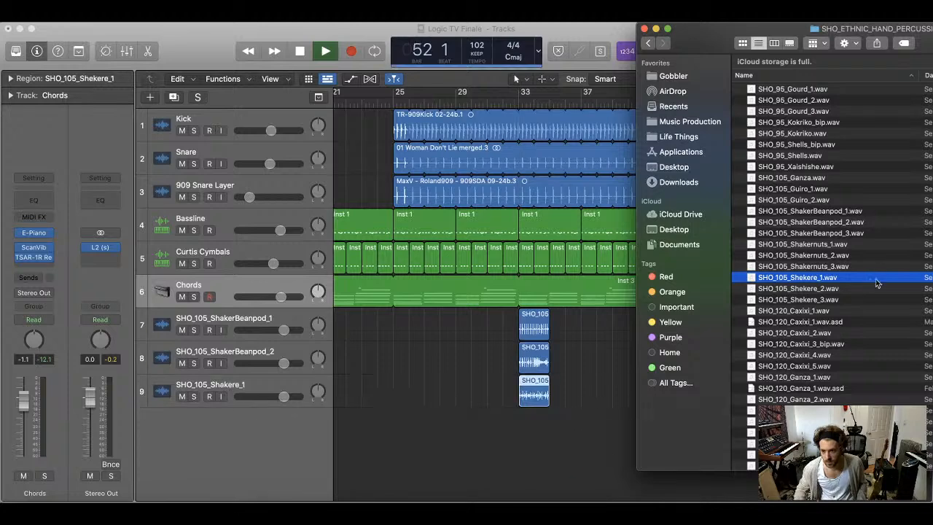
pyautogui.click(874, 288)
pyautogui.press('space')
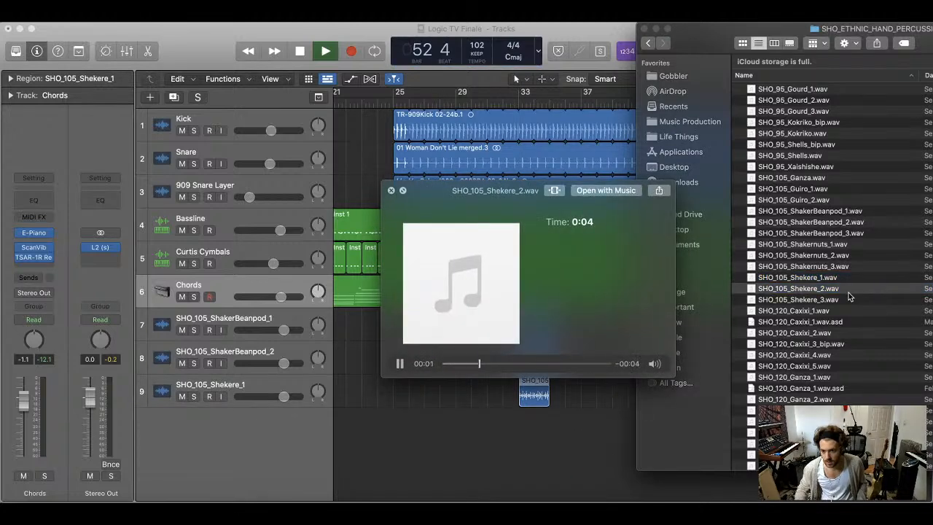
pyautogui.press('space')
pyautogui.moveTo(849, 290); pyautogui.dragTo(530, 424)
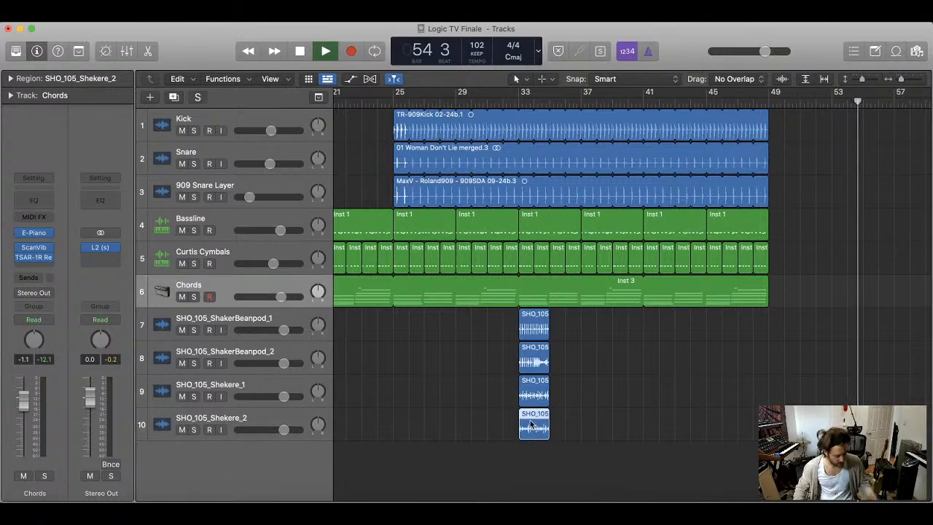
# - Mute the ShakerBeanpod_2, Shekere_1 and Shekere_2 tracks and lower the volume of the ShakerBeanpod_1 track
pyautogui.click(707, 366)
pyautogui.press('super+Right')
pyautogui.press('super+Right')
pyautogui.press('super+Right')
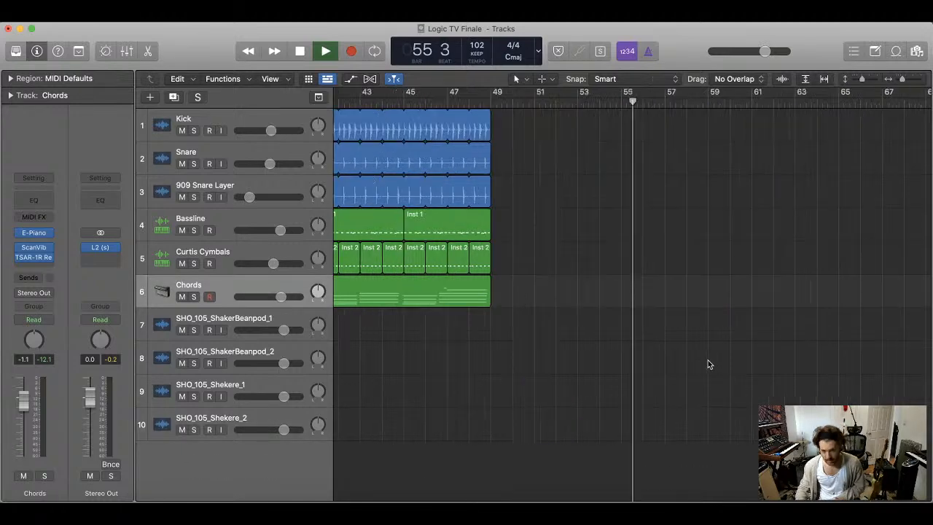
pyautogui.hscroll(-5, 532, 327)
pyautogui.hscroll(-10, 531, 326)
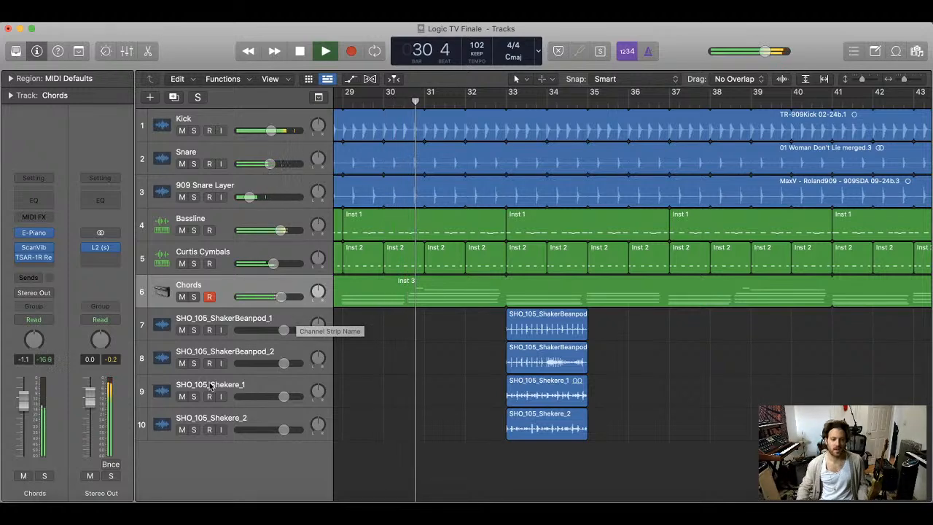
pyautogui.moveTo(181, 363); pyautogui.dragTo(182, 430)
pyautogui.moveTo(284, 330); pyautogui.dragTo(257, 329)
# - Loop the ShakerBeanpod_1 region from bar 33 to bar 49 and fine-tune its track volume to about -15 dB
pyautogui.click(588, 313)
pyautogui.moveTo(586, 312); pyautogui.dragTo(902, 338)
pyautogui.press('super+Left')
pyautogui.press('super+Left')
pyautogui.press('super+Left')
pyautogui.press('super+Left')
pyautogui.press('super+Left')
pyautogui.press('super+Left')
pyautogui.moveTo(665, 316); pyautogui.dragTo(715, 315)
pyautogui.moveTo(250, 330); pyautogui.dragTo(248, 330)
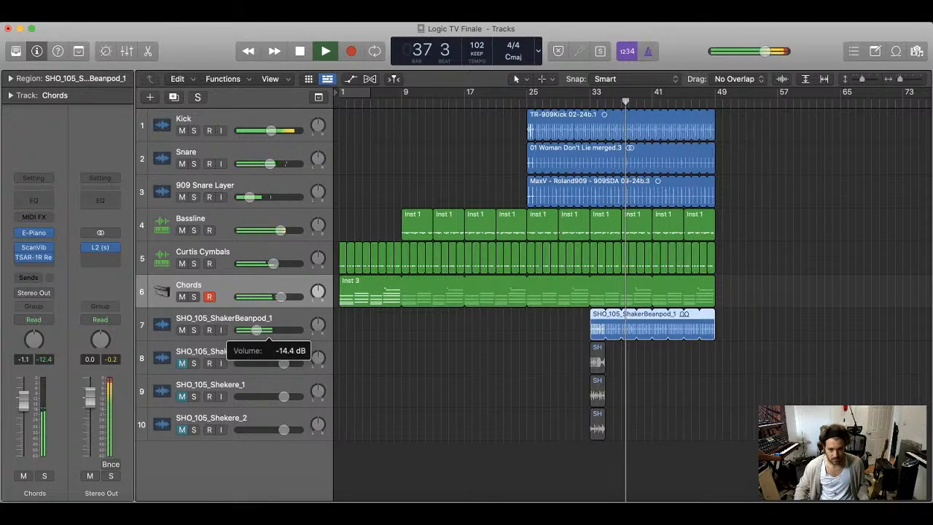
pyautogui.moveTo(256, 330); pyautogui.dragTo(255, 329)
# - Move the ShakerBeanpod_2 region to bar 41, unmute its track and set the track volume to -17.8 dB
pyautogui.moveTo(596, 357); pyautogui.dragTo(658, 357)
pyautogui.click(277, 355)
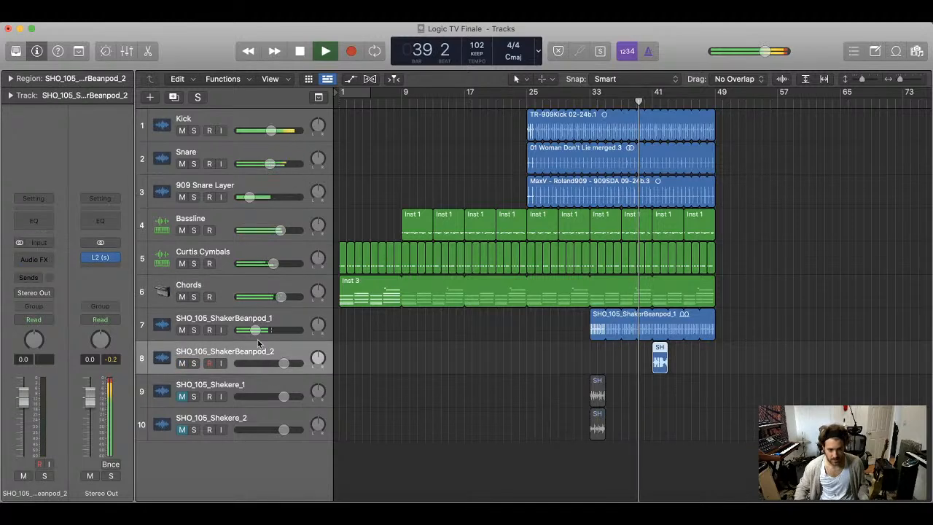
pyautogui.moveTo(277, 355); pyautogui.dragTo(255, 363)
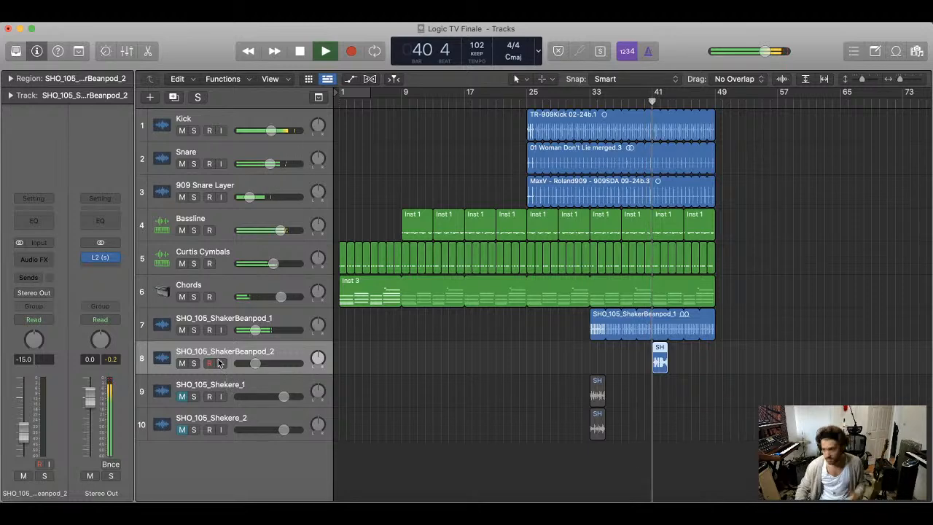
pyautogui.moveTo(253, 363); pyautogui.dragTo(250, 363)
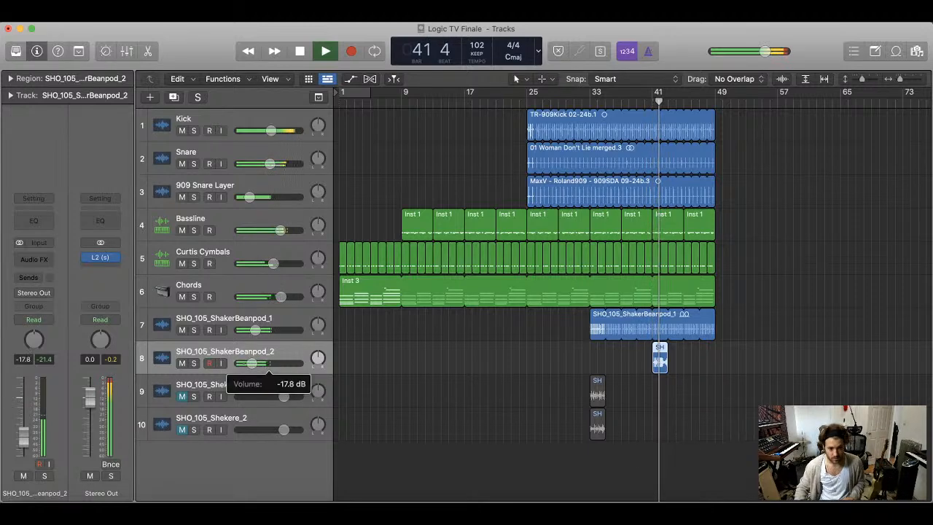
# - Split the ShakerBeanpod_2 region at position 42 2 1 1 and delete the part after the cut
pyautogui.press('super+Right')
pyautogui.press('super+Right')
pyautogui.press('super+Right')
pyautogui.press('super+Right')
pyautogui.press('super+Right')
pyautogui.press('super+Right')
pyautogui.press('super+Right')
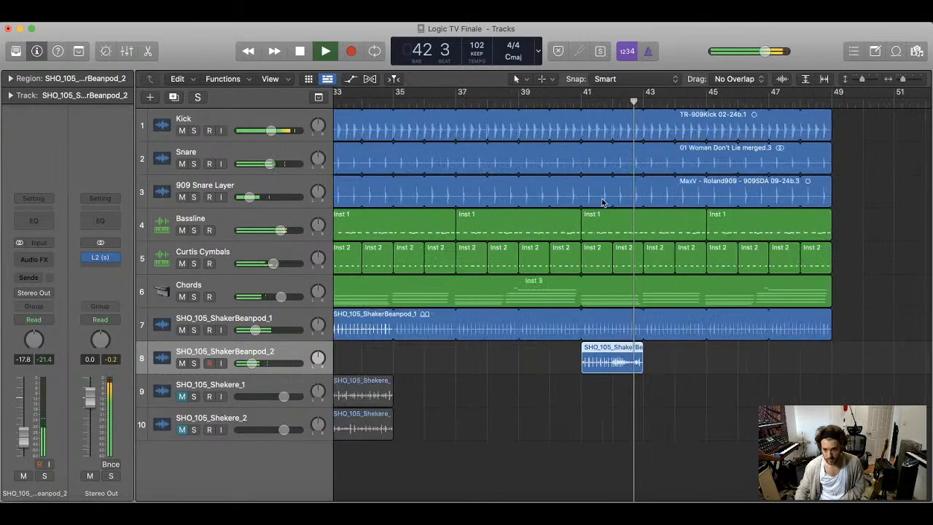
pyautogui.hotkey('shift', 'space')
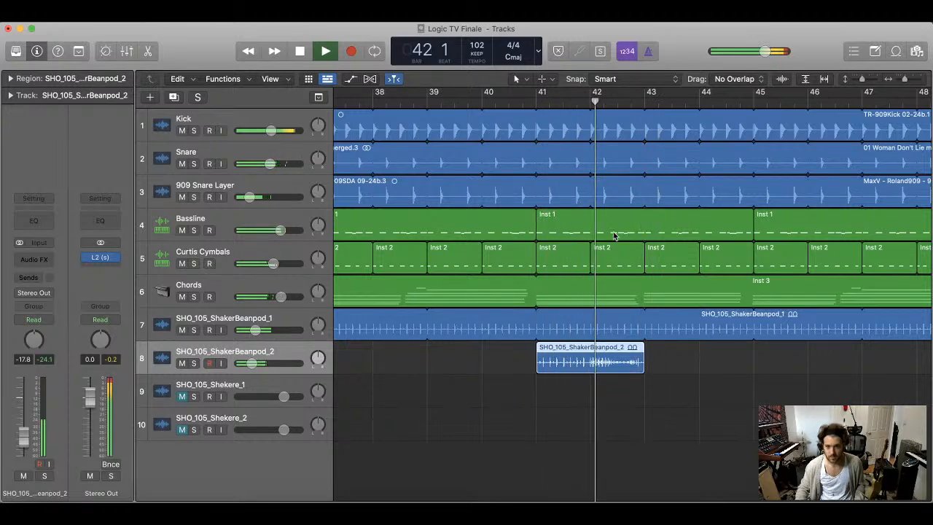
pyautogui.press('space')
pyautogui.press('super+Right')
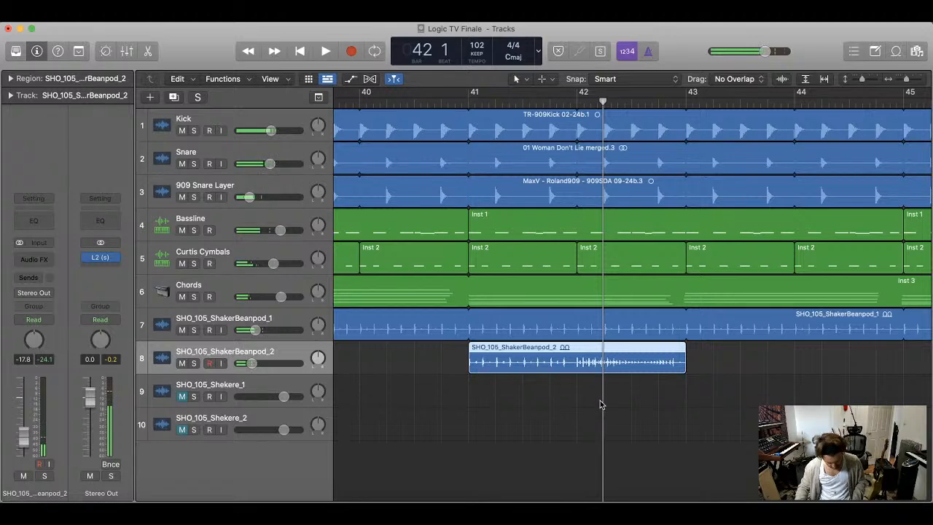
pyautogui.press('t')
pyautogui.press('i')
pyautogui.click(603, 364)
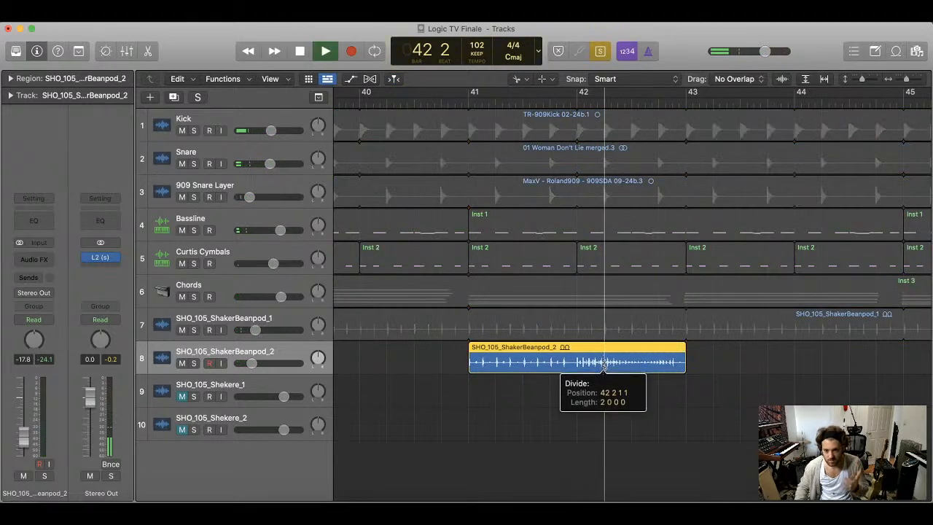
pyautogui.press('Delete')
pyautogui.press('t')
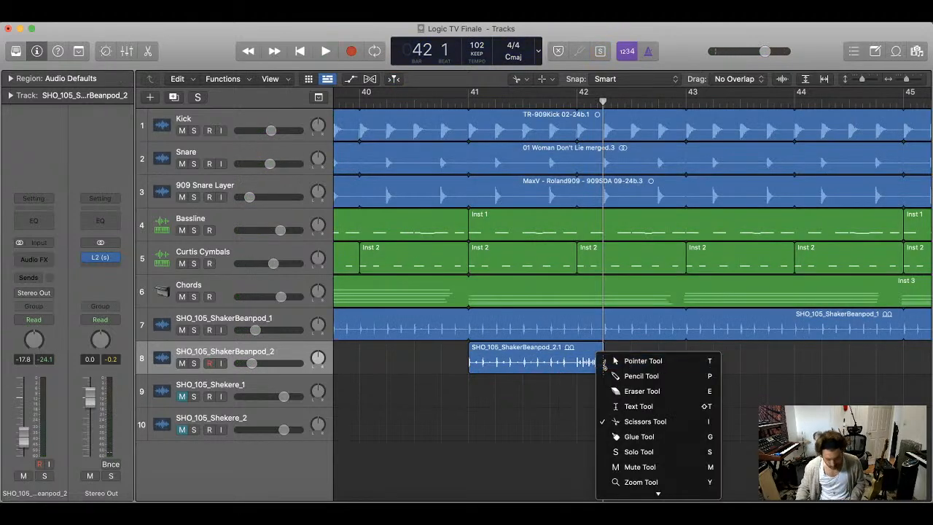
pyautogui.press('i')
pyautogui.moveTo(603, 365); pyautogui.dragTo(574, 370)
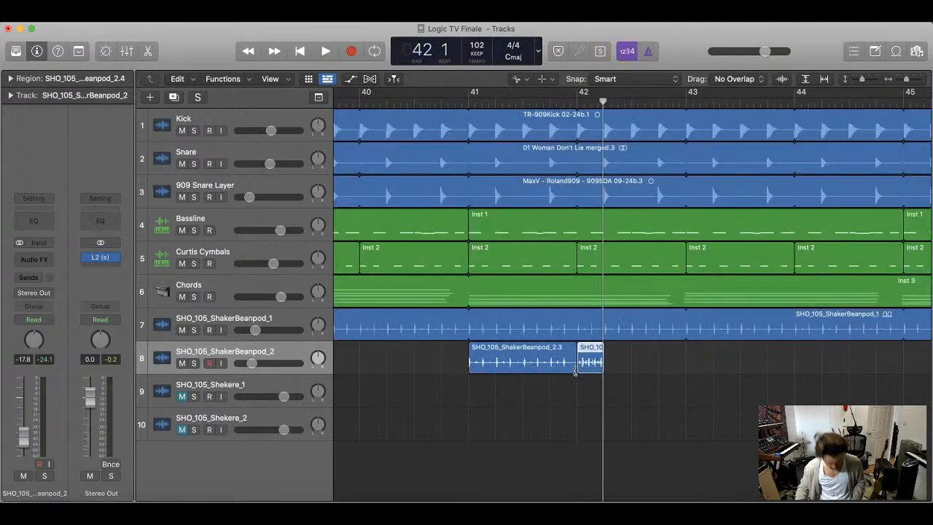
pyautogui.press('super+z')
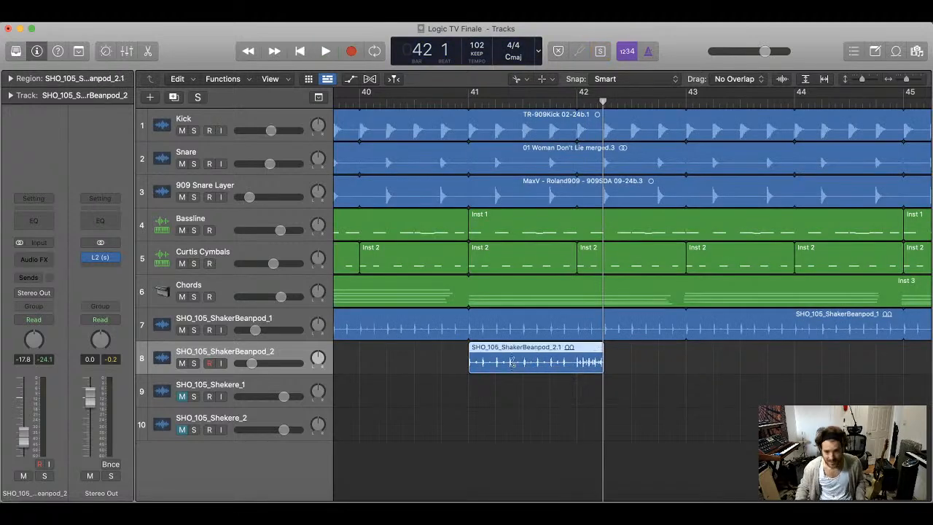
# - Split the shortened ShakerBeanpod_2 region at 41 2 and bar 42, and copy the middle piece to 42 2, filling up to bar 43
pyautogui.moveTo(509, 364); pyautogui.dragTo(496, 368)
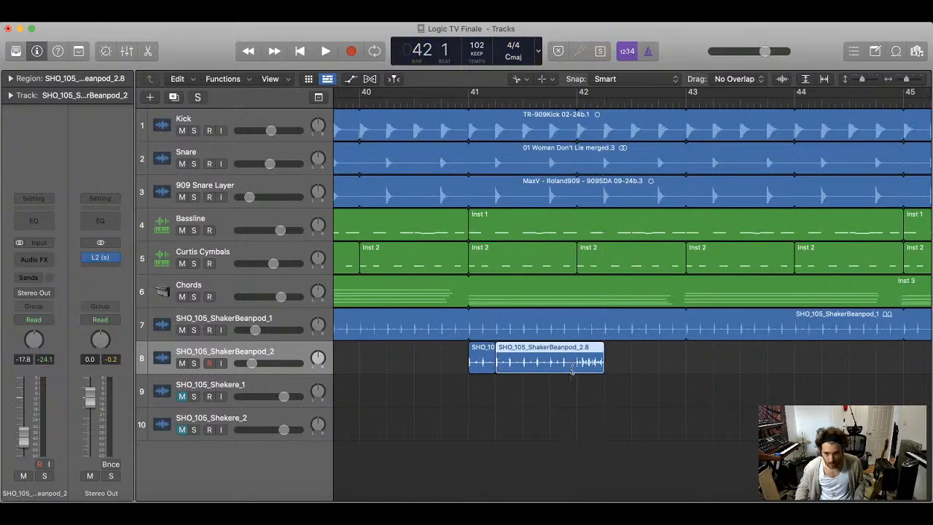
pyautogui.moveTo(572, 370); pyautogui.dragTo(642, 361)
pyautogui.press('t')
pyautogui.press('t')
pyautogui.click(534, 357)
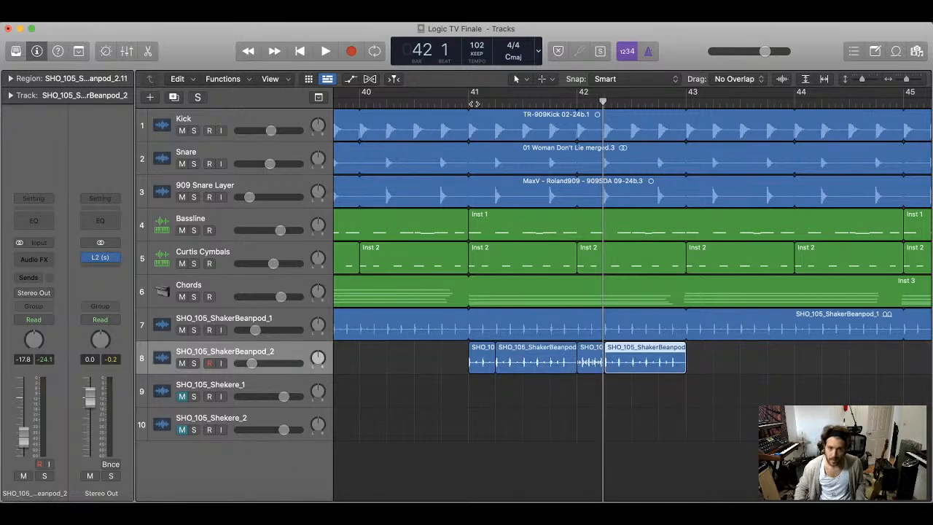
# - Extend the start of the copied shaker piece an eighth note earlier, over the busy fill, and audition the edited two bars
pyautogui.press('space')
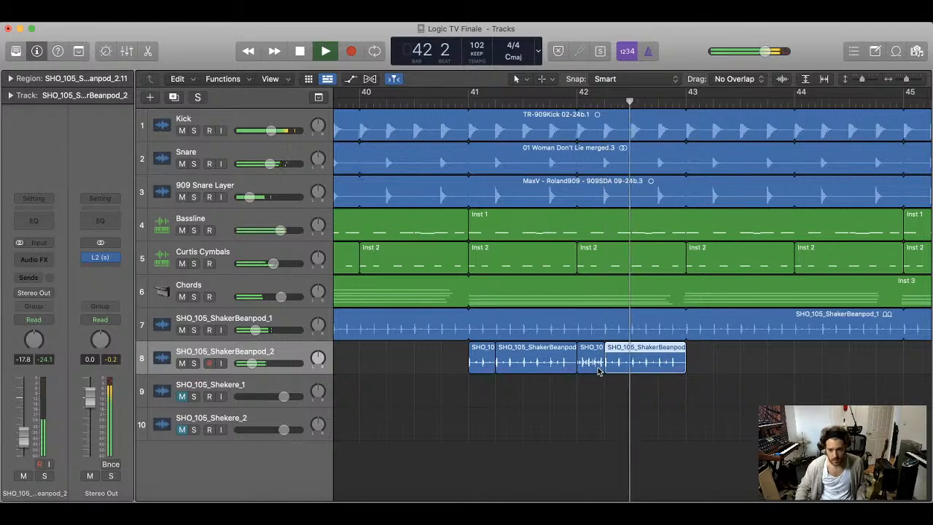
pyautogui.press('space')
pyautogui.moveTo(605, 364); pyautogui.dragTo(591, 364)
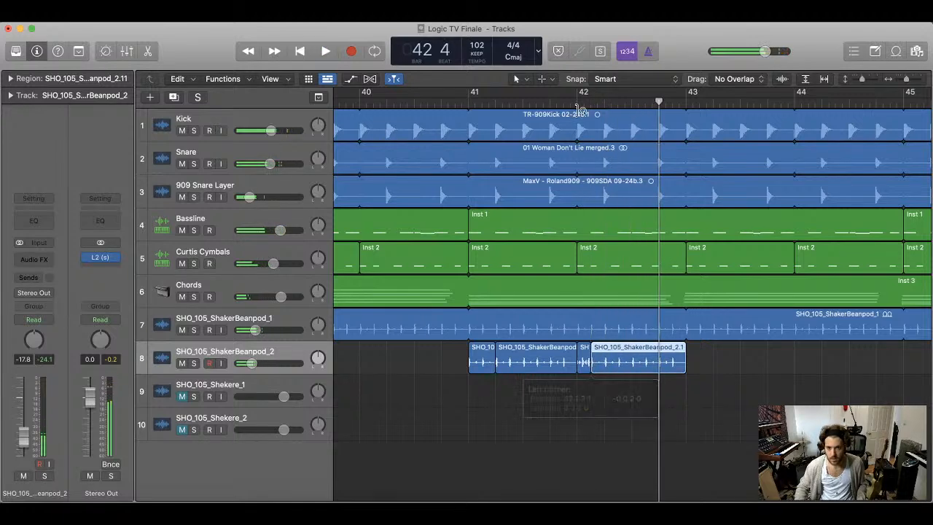
pyautogui.click(566, 100)
pyautogui.press('space')
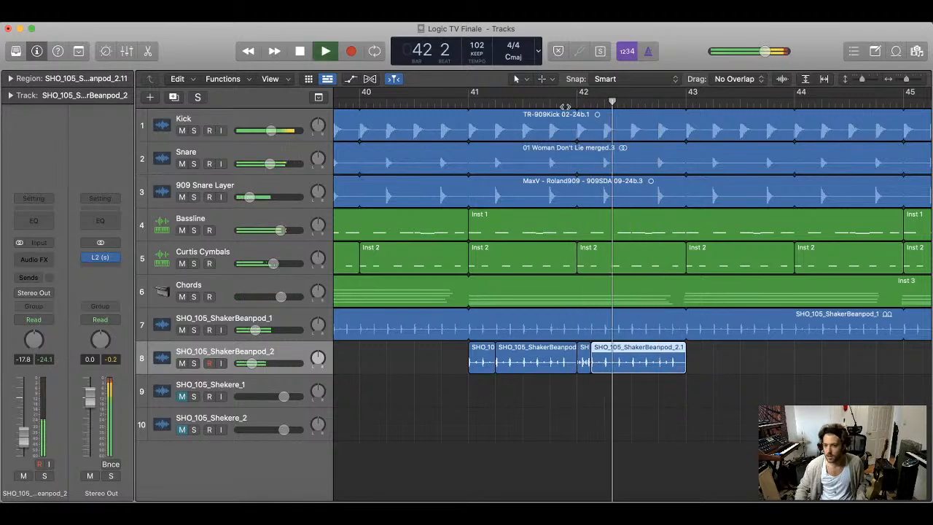
pyautogui.click(421, 100)
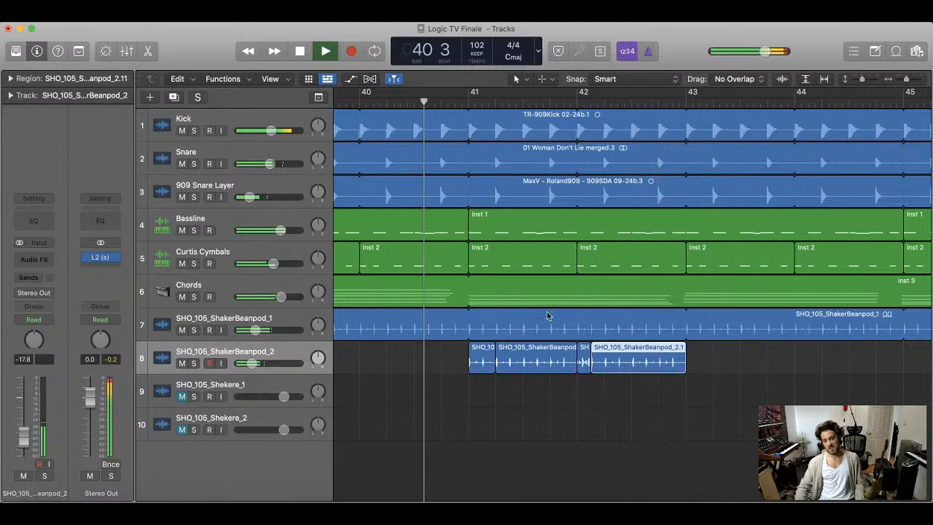
# - Join the four ShakerBeanpod_2 pieces between bars 41 and 43 into one region, creating a new audio file
pyautogui.press('super+Up')
pyautogui.press('super+Up')
pyautogui.press('super+Up')
pyautogui.press('super+Up')
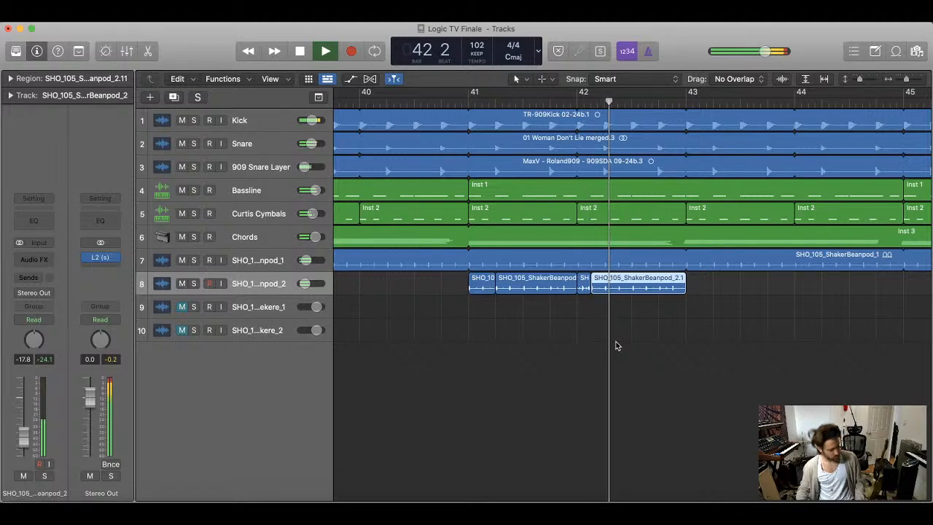
pyautogui.press('super+Left')
pyautogui.press('super+Left')
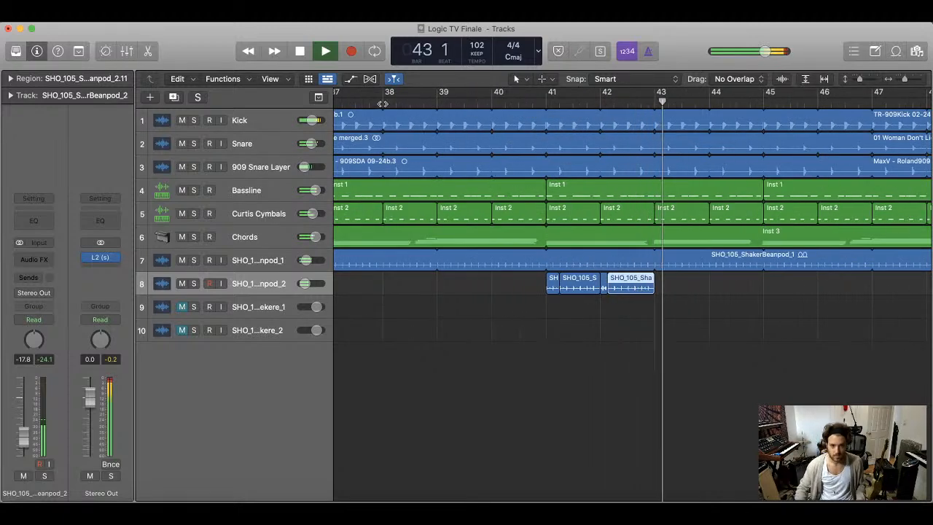
pyautogui.click(384, 102)
pyautogui.moveTo(669, 299); pyautogui.dragTo(555, 287)
pyautogui.press('super+Left')
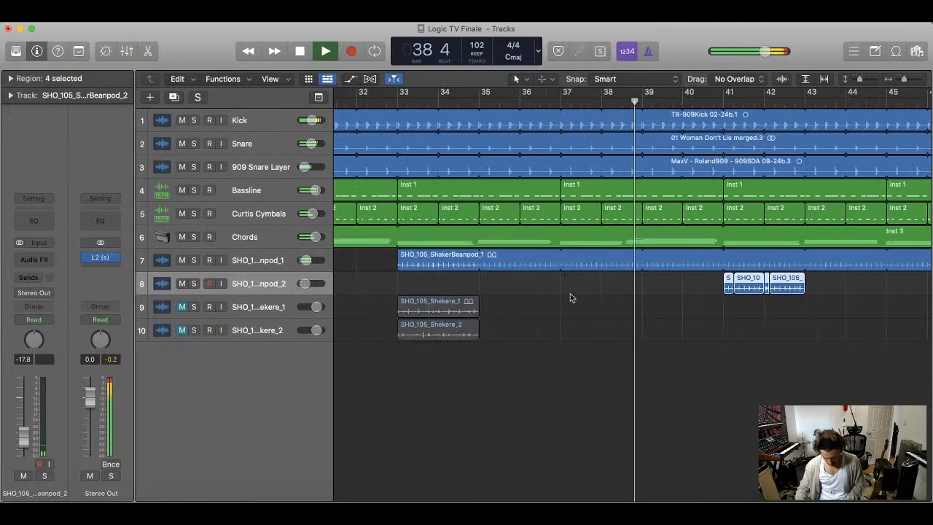
pyautogui.press('super+j')
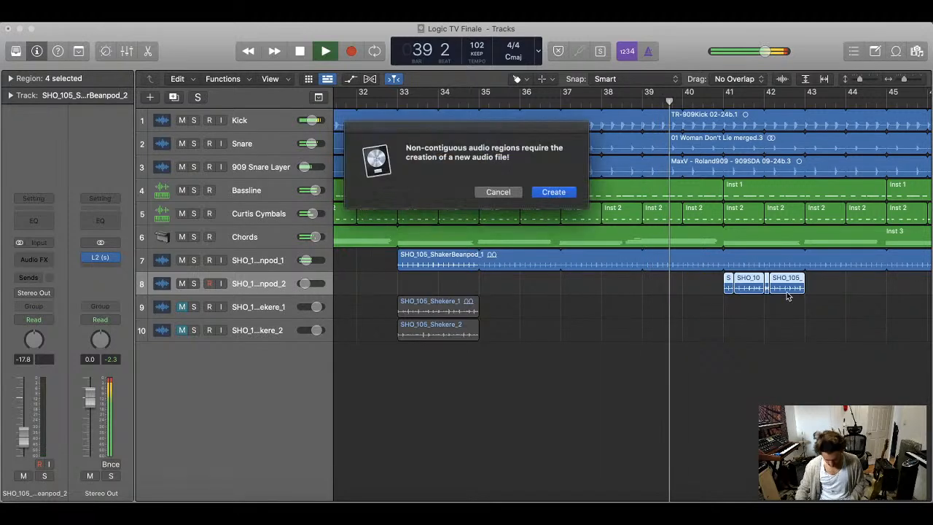
pyautogui.press('Return')
pyautogui.press('t')
pyautogui.press('space')
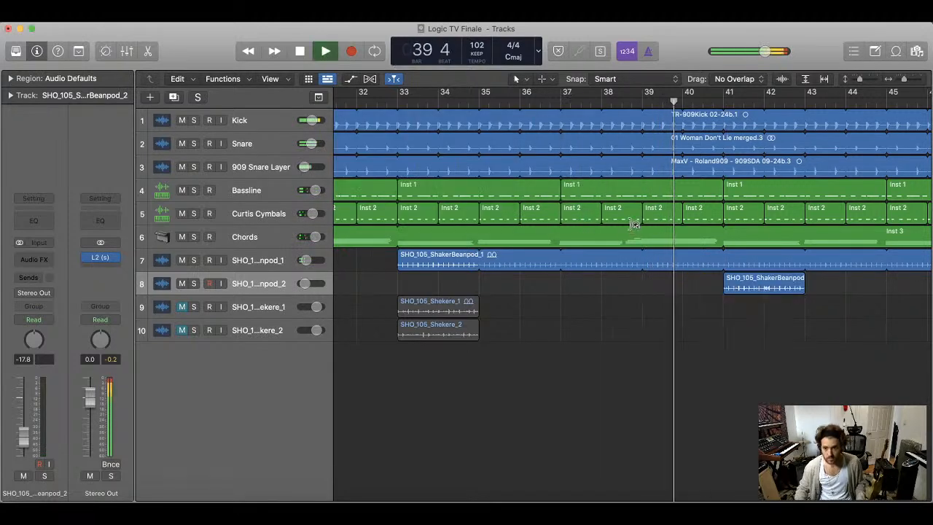
# - Loop the joined ShakerBeanpod_2 region from bar 41 to bar 49
pyautogui.moveTo(805, 277); pyautogui.dragTo(867, 281)
pyautogui.press('super+Left')
pyautogui.press('super+Left')
pyautogui.press('super+Left')
pyautogui.press('super+Left')
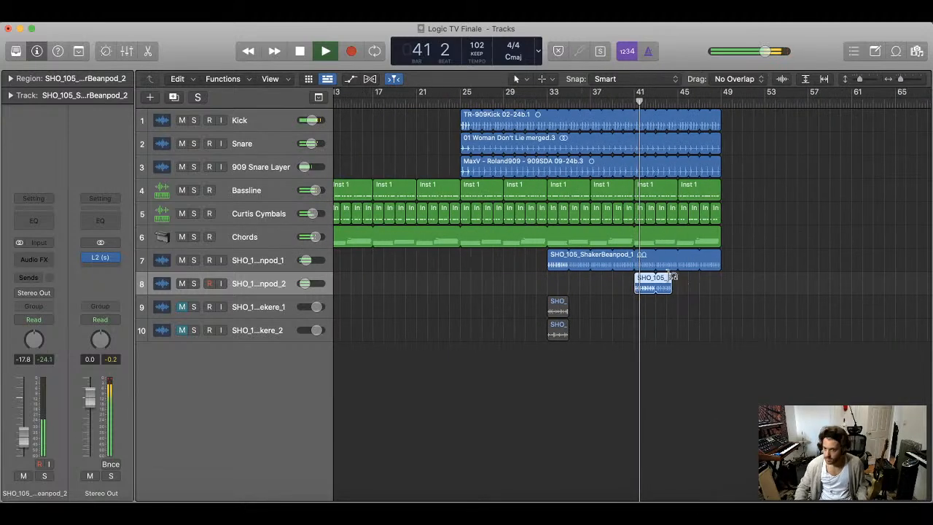
pyautogui.moveTo(672, 278); pyautogui.dragTo(723, 279)
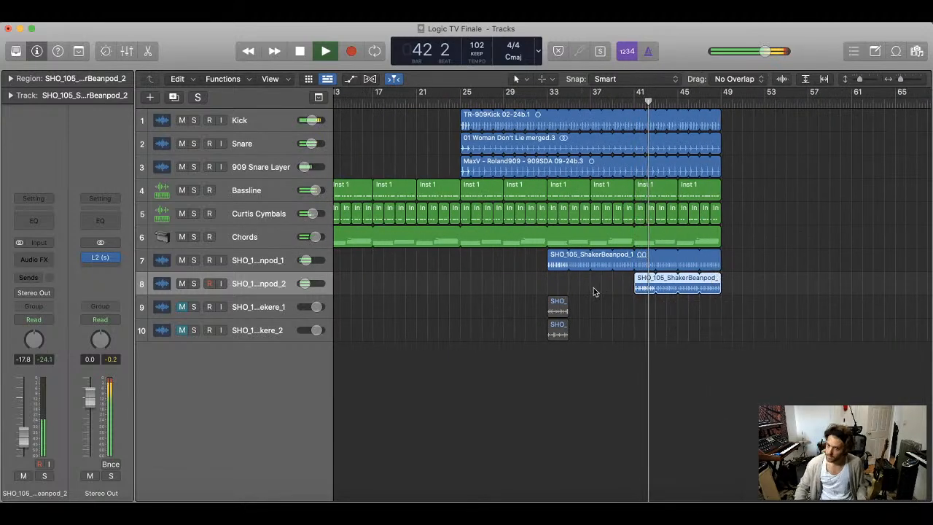
# - Insert a Sample Delay with a right delay of 216 samples on the ShakerBeanpod_2 track and set its volume to -21.5 dB
pyautogui.click(36, 260)
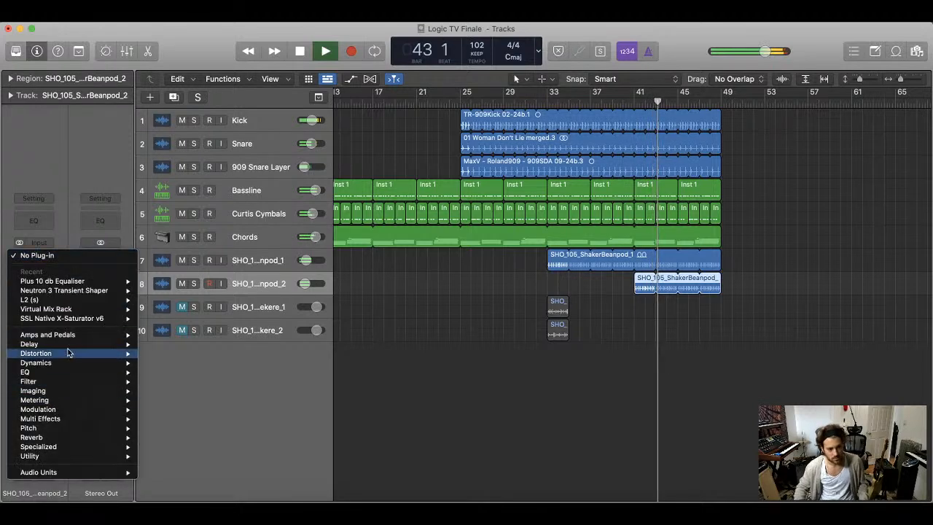
pyautogui.moveTo(111, 353)
pyautogui.moveTo(193, 362)
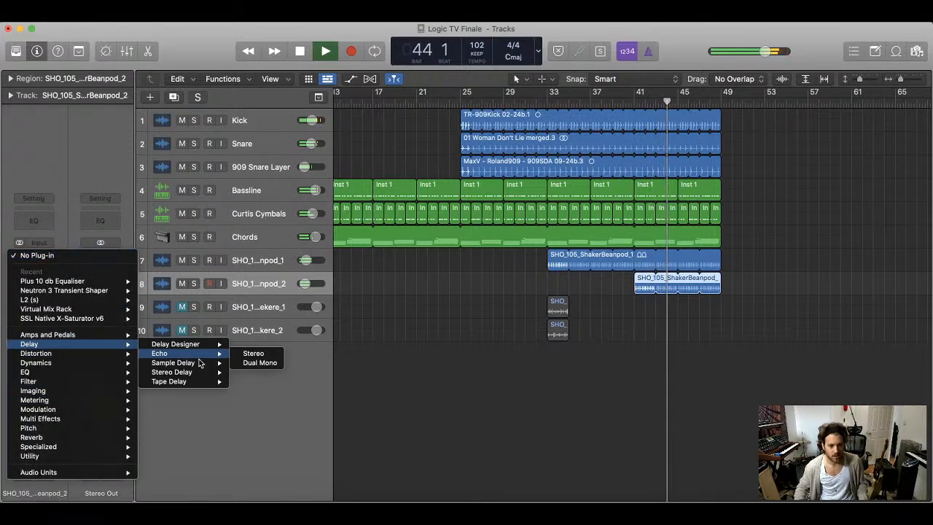
pyautogui.click(251, 363)
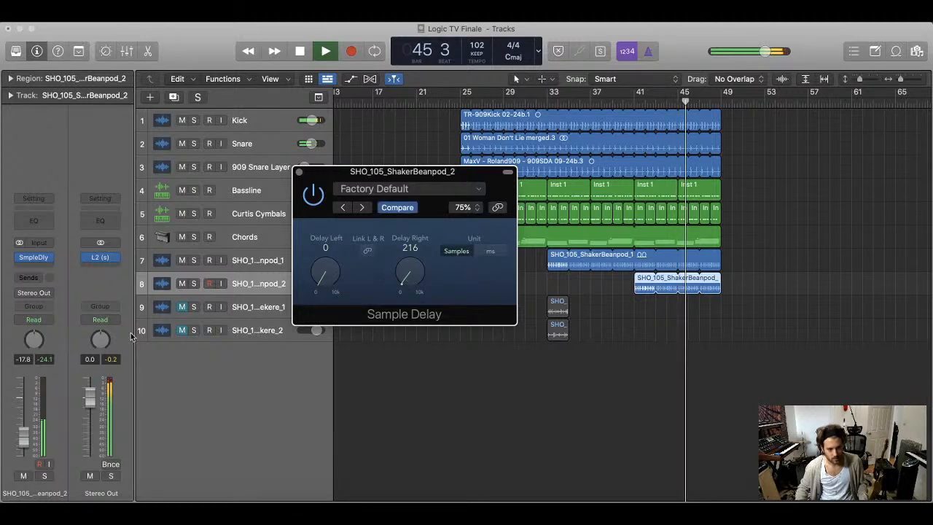
pyautogui.moveTo(21, 438); pyautogui.dragTo(21, 442)
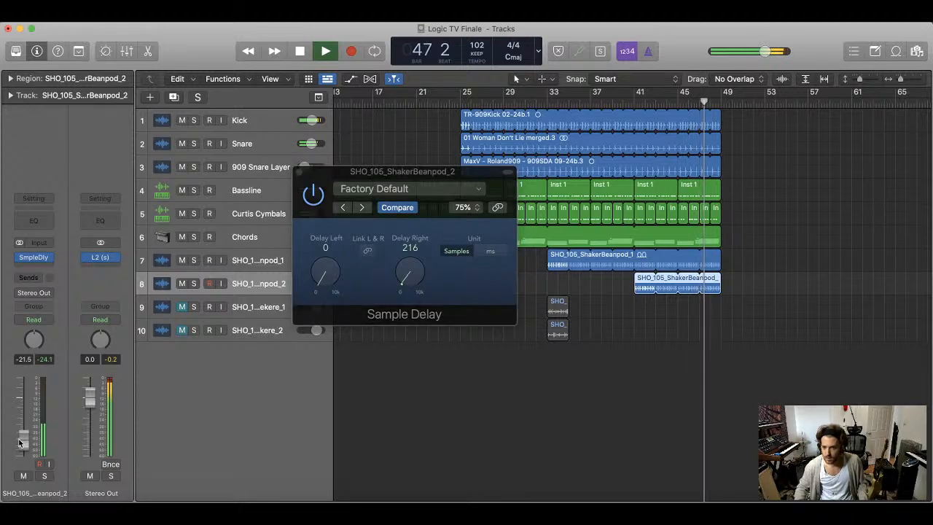
pyautogui.click(532, 421)
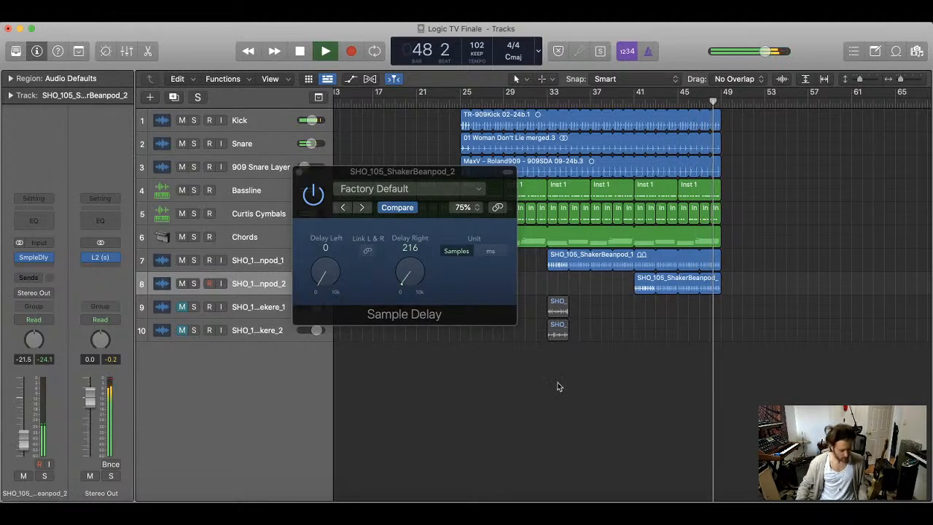
pyautogui.click(536, 102)
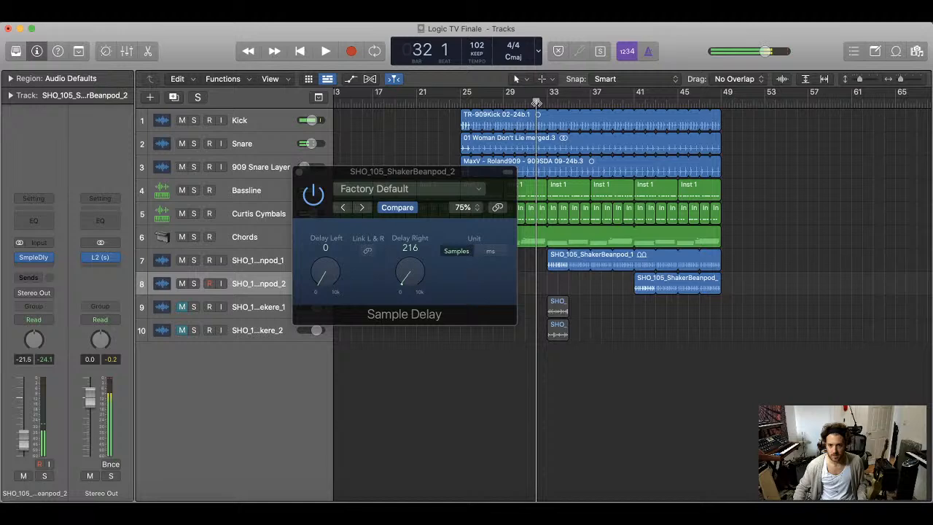
# - Move the SHO_105_Shekere_1 region to bar 41, then unmute its track and audition it in solo
pyautogui.click(298, 172)
pyautogui.click(558, 303)
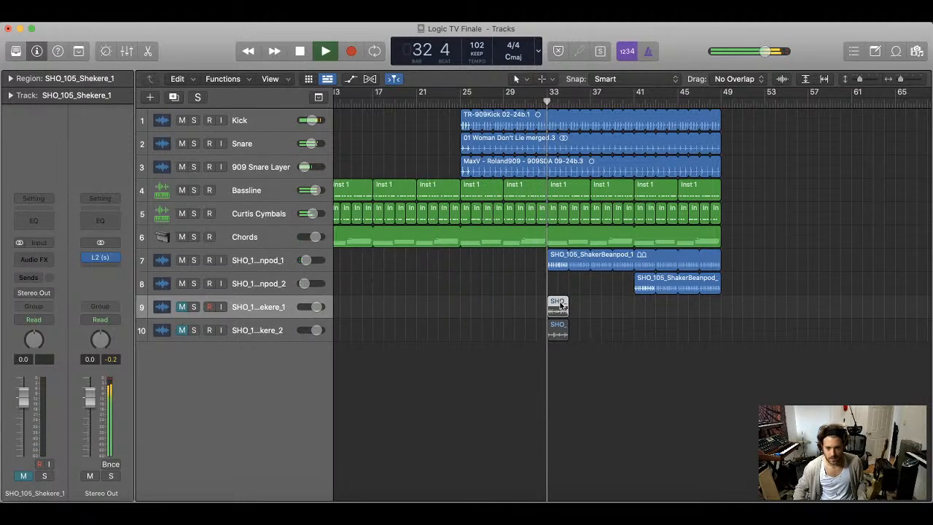
pyautogui.moveTo(559, 306); pyautogui.dragTo(645, 305)
pyautogui.click(194, 307)
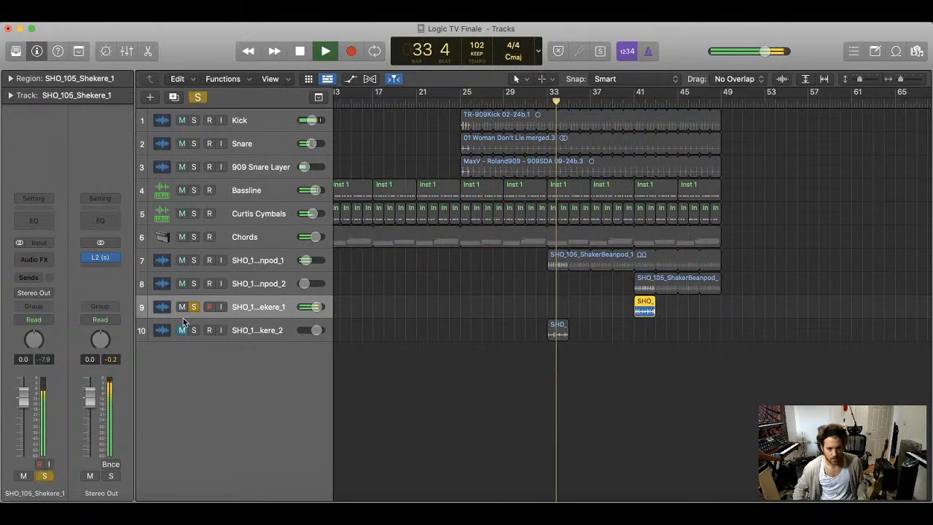
pyautogui.click(194, 308)
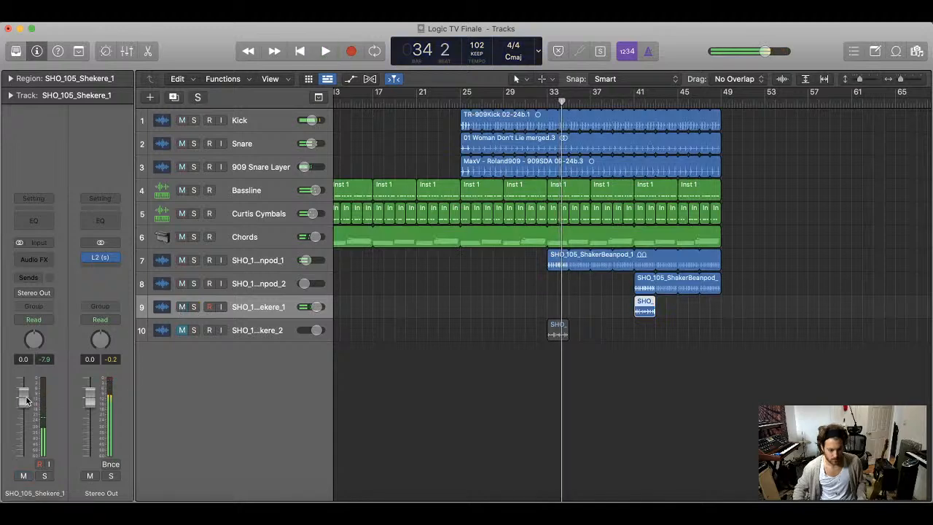
# - Play the arrangement around bar 41 and set the Shekere_1 track's volume to -19.0 dB
pyautogui.press('space')
pyautogui.moveTo(26, 399); pyautogui.dragTo(26, 404)
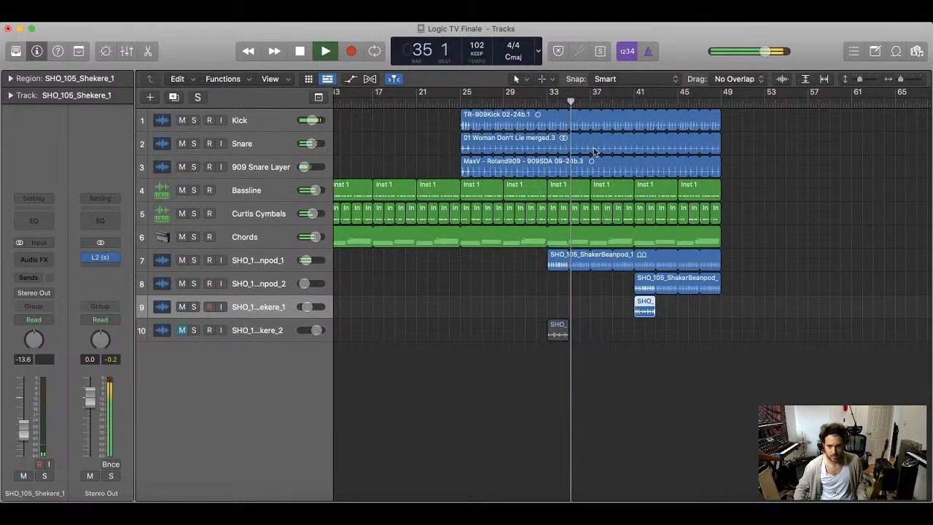
pyautogui.click(625, 106)
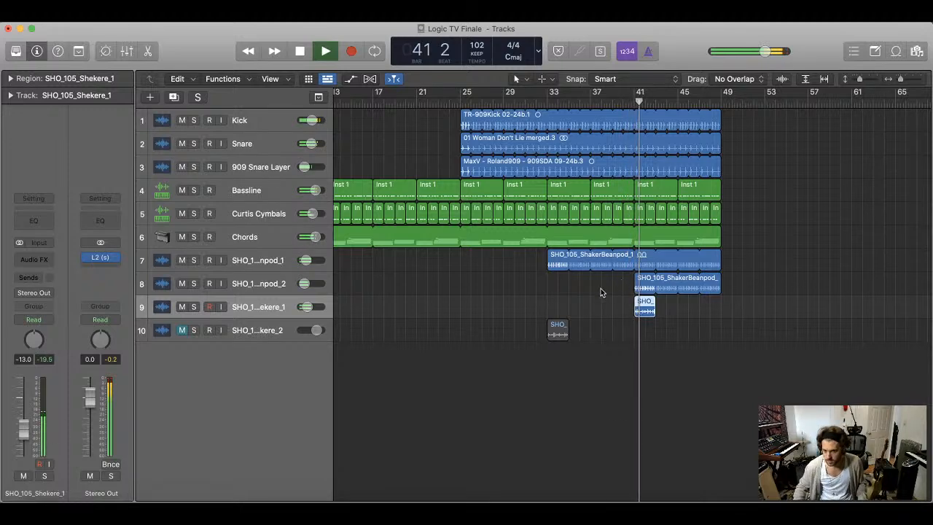
pyautogui.moveTo(24, 433); pyautogui.dragTo(23, 439)
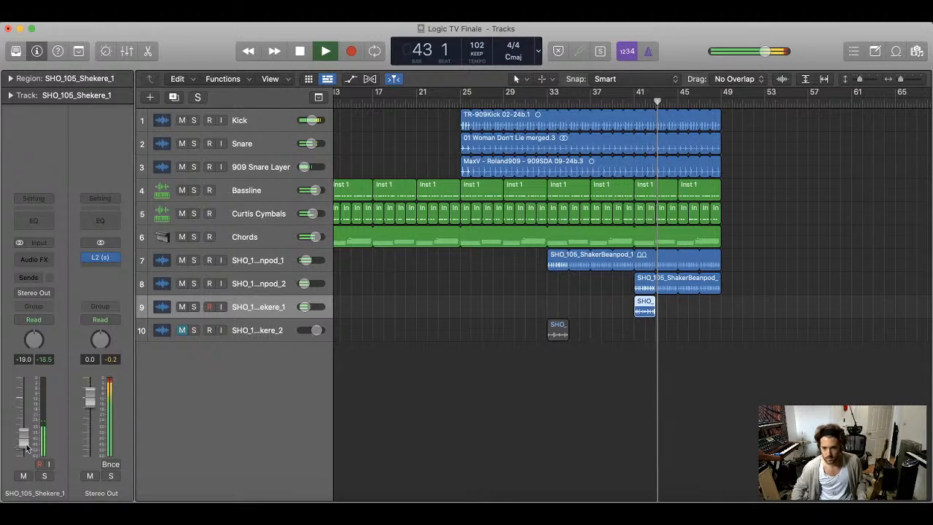
# - Move the Shekere_1 region to bar 49 and extend both ShakerBeanpod loops to about bar 70
pyautogui.moveTo(649, 310); pyautogui.dragTo(736, 309)
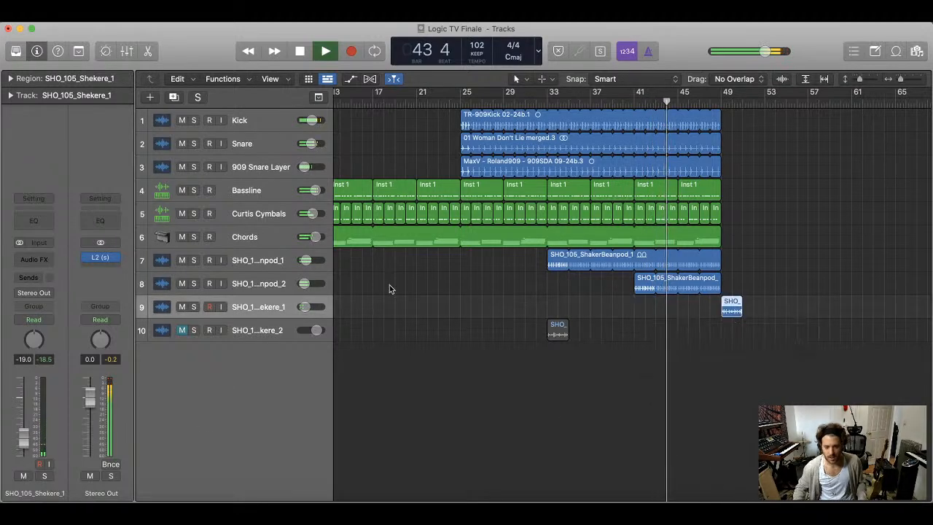
pyautogui.click(389, 284)
pyautogui.moveTo(744, 269); pyautogui.dragTo(686, 282)
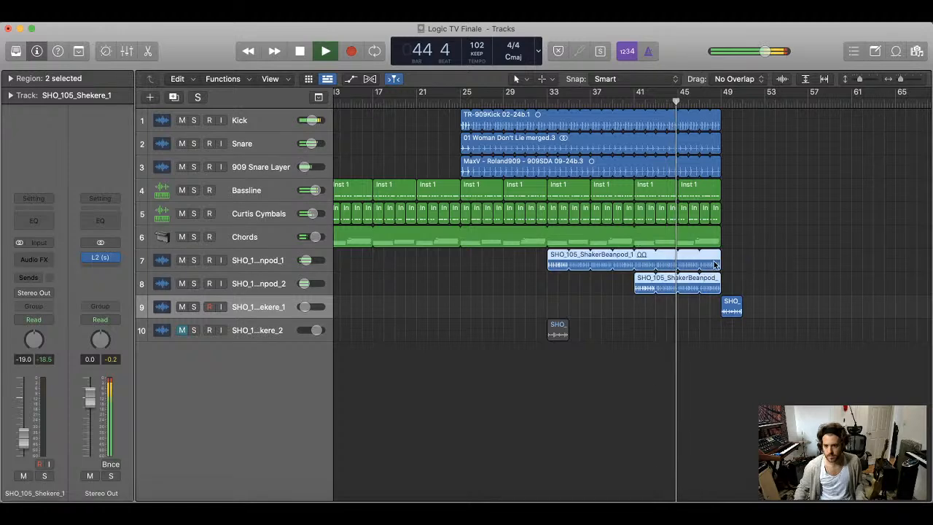
pyautogui.moveTo(718, 256); pyautogui.dragTo(928, 255)
# - Shorten the Kick loop to end at bar 48 and extend the Snare and 909 Snare Layer loops to about bar 67
pyautogui.moveTo(717, 114); pyautogui.dragTo(689, 119)
pyautogui.click(704, 137)
pyautogui.moveTo(715, 138); pyautogui.dragTo(687, 172)
pyautogui.moveTo(698, 144); pyautogui.dragTo(895, 144)
# - Place a copy of the looped TR-909Kick region at bar 49 on the Kick track
pyautogui.click(442, 123)
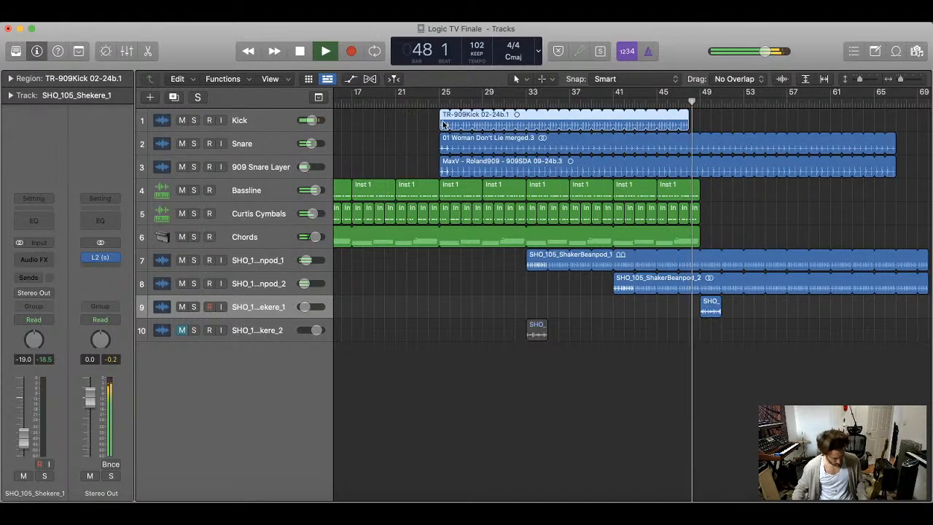
pyautogui.moveTo(443, 123); pyautogui.dragTo(703, 123)
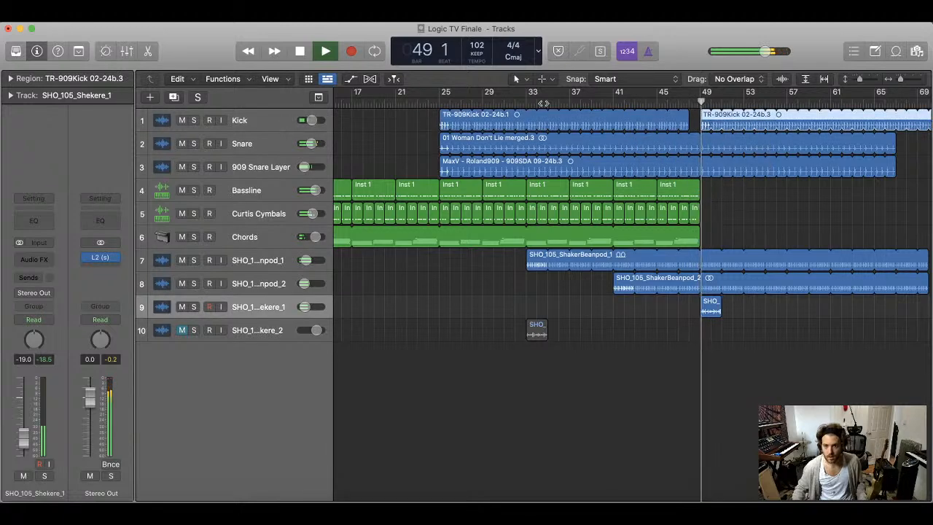
# - Repeat the Bassline and Curtis Cymbals regions from bar 49 to bar 65 and extend the Chords loop to bar 65
pyautogui.moveTo(705, 192); pyautogui.dragTo(705, 212)
pyautogui.press('Return')
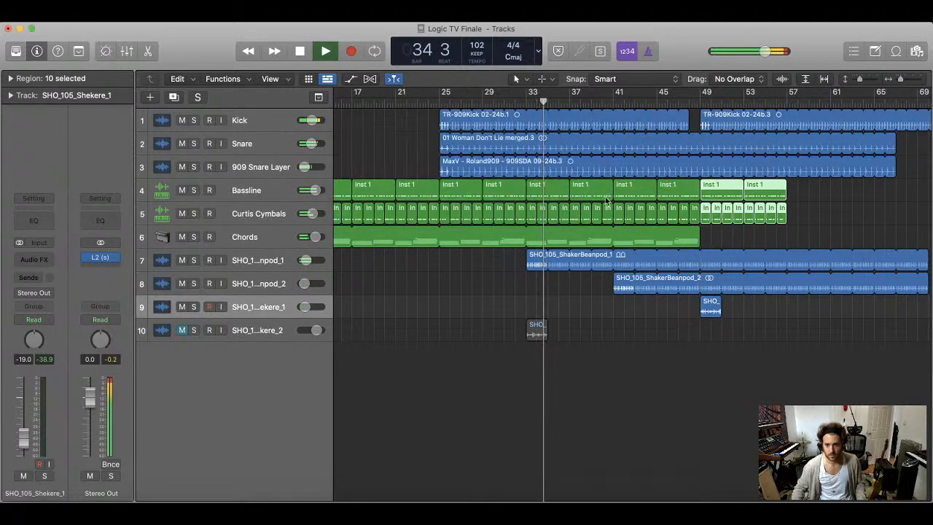
pyautogui.moveTo(810, 192); pyautogui.dragTo(878, 236)
pyautogui.press('super+r')
pyautogui.press('Return')
pyautogui.press('super+Left')
pyautogui.press('super+Left')
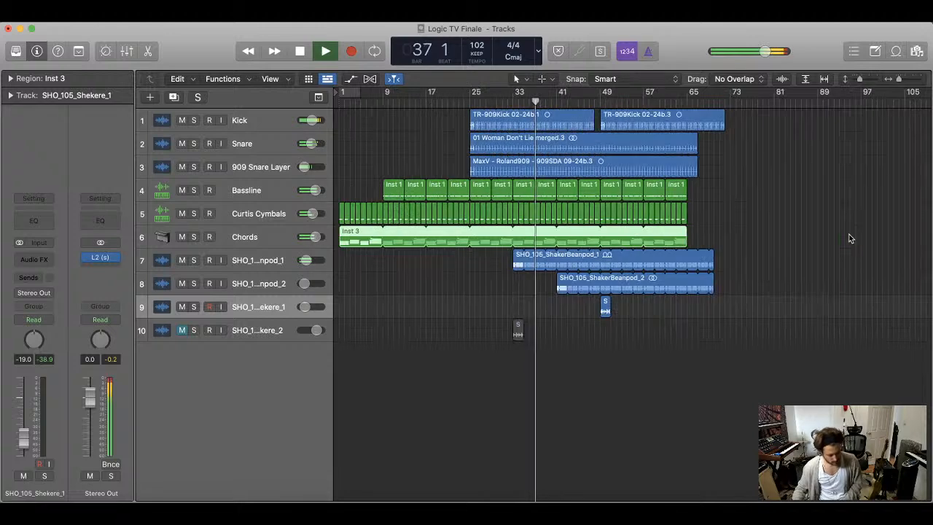
# - Play from about bar 45 and rename the ShakerBeanpod_1 track as Shaker Layer 1
pyautogui.click(577, 104)
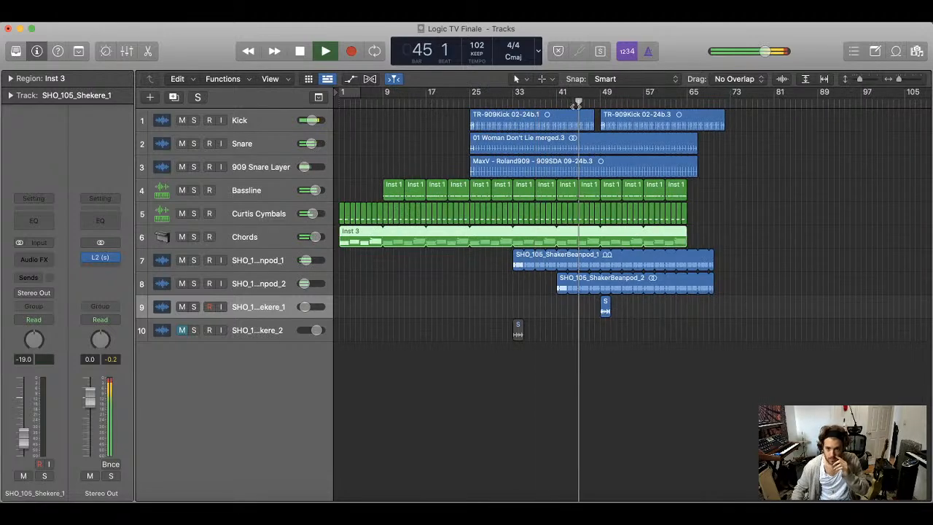
pyautogui.doubleClick(259, 262)
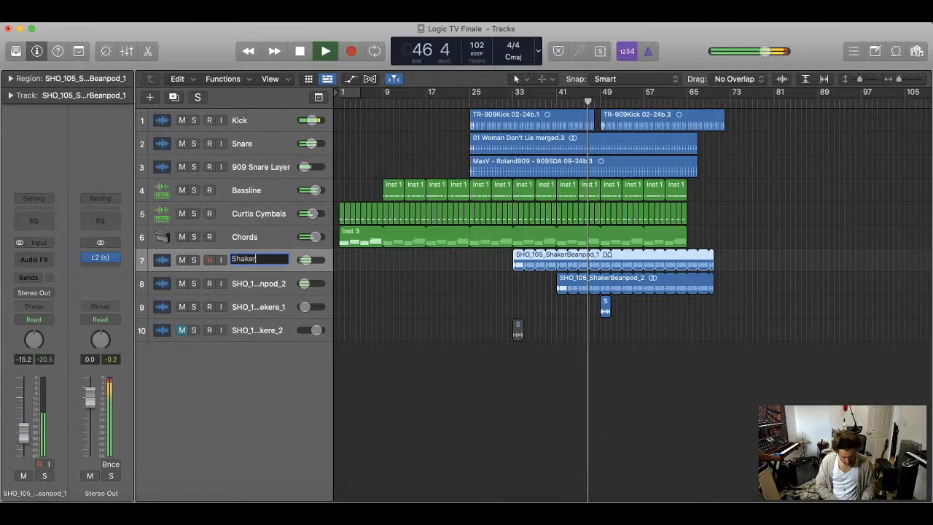
pyautogui.press('Return')
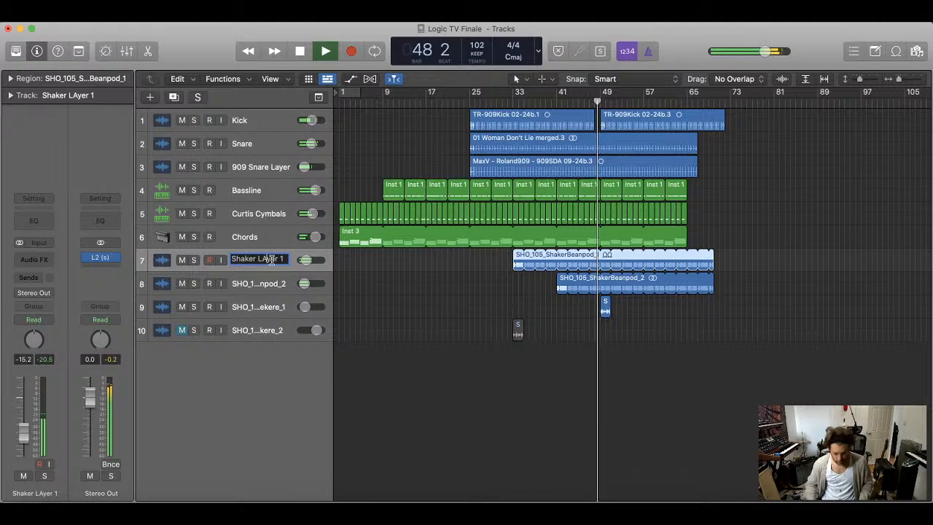
# - Rename the ShakerBeanpod_2 track as Shaker Layer 2 and loop the Shekere_1 region from bar 49 to about bar 70
pyautogui.click(271, 289)
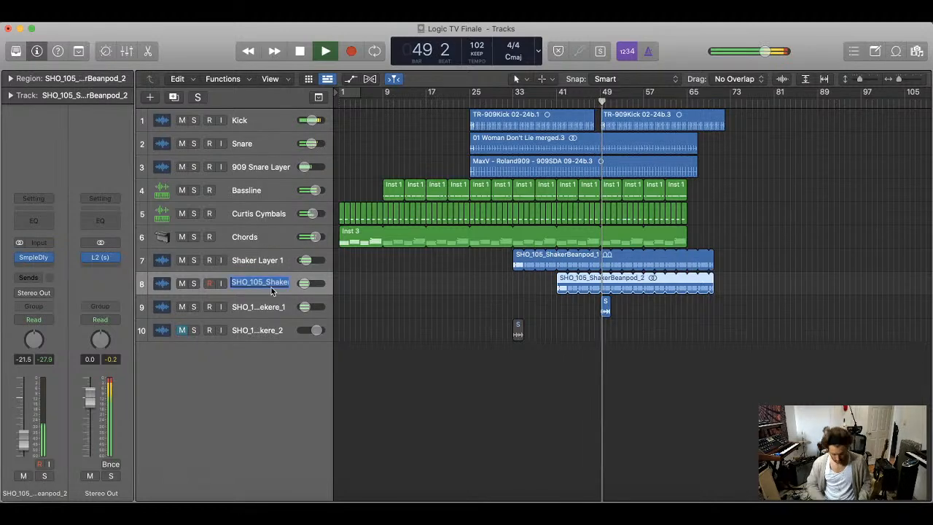
pyautogui.write('Shaker')
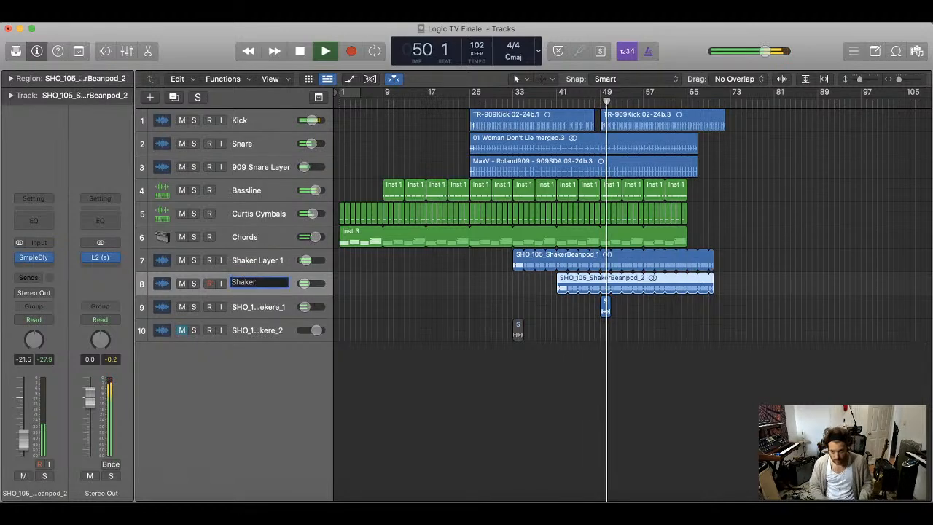
pyautogui.moveTo(611, 301); pyautogui.dragTo(712, 301)
pyautogui.doubleClick(259, 286)
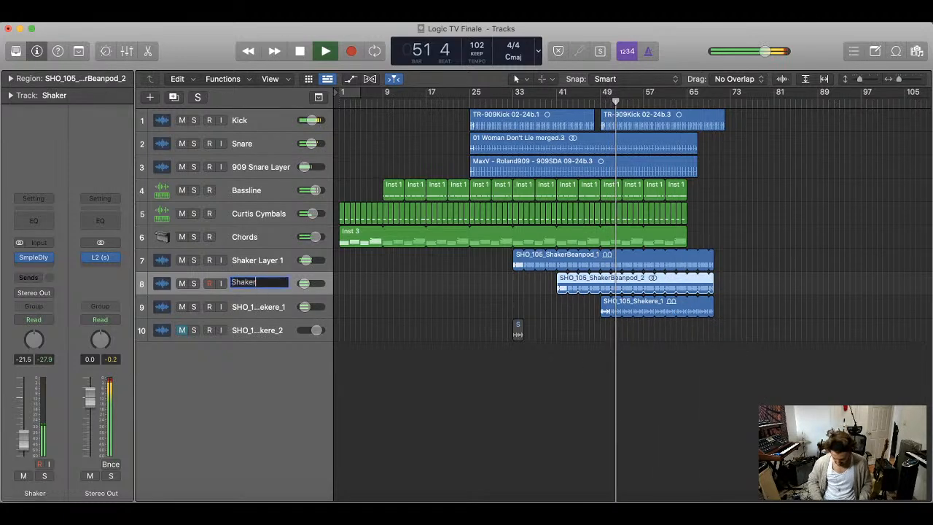
# - Rename the Shekere_1 track as Shaker Layer 3
pyautogui.doubleClick(270, 309)
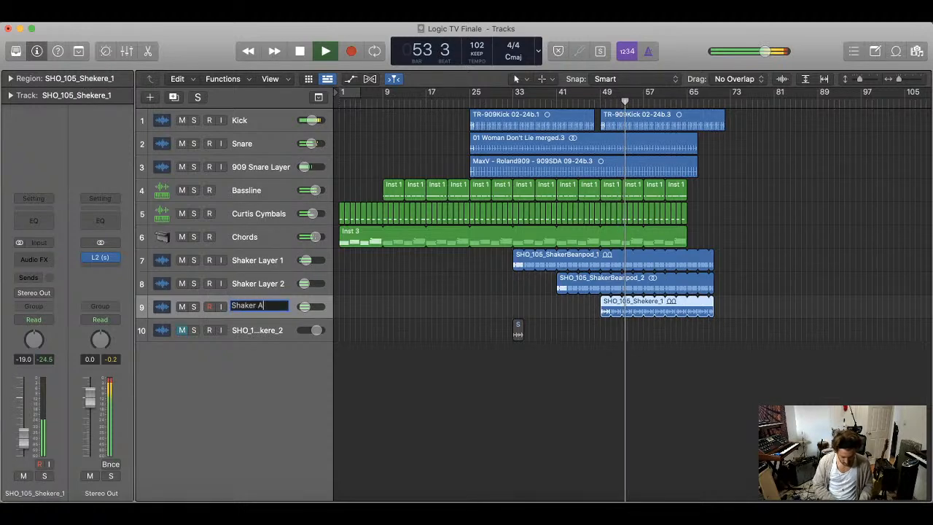
pyautogui.write('Shaker Layer ')
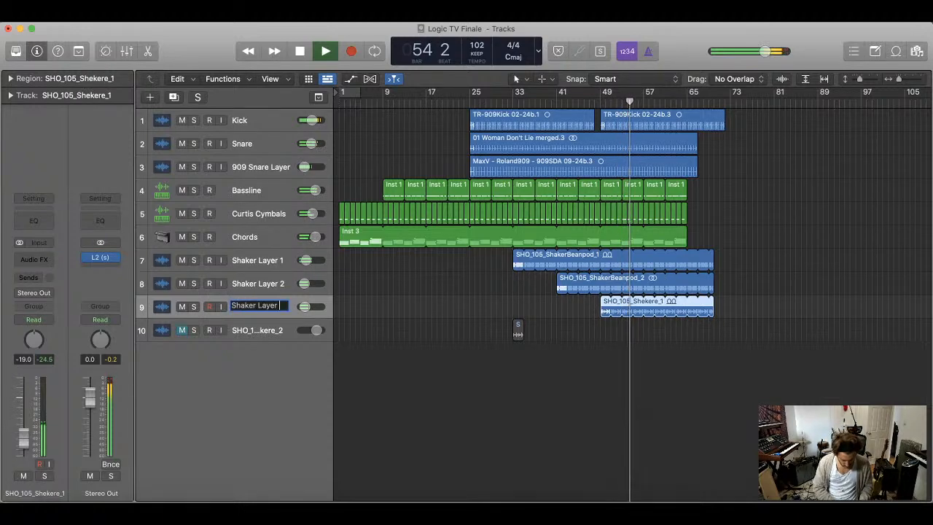
pyautogui.write('3')
pyautogui.press('Return')
# - Unmute the Shekere_2 track at -22.0 dB and loop its region from bar 57 to about bar 69
pyautogui.click(271, 331)
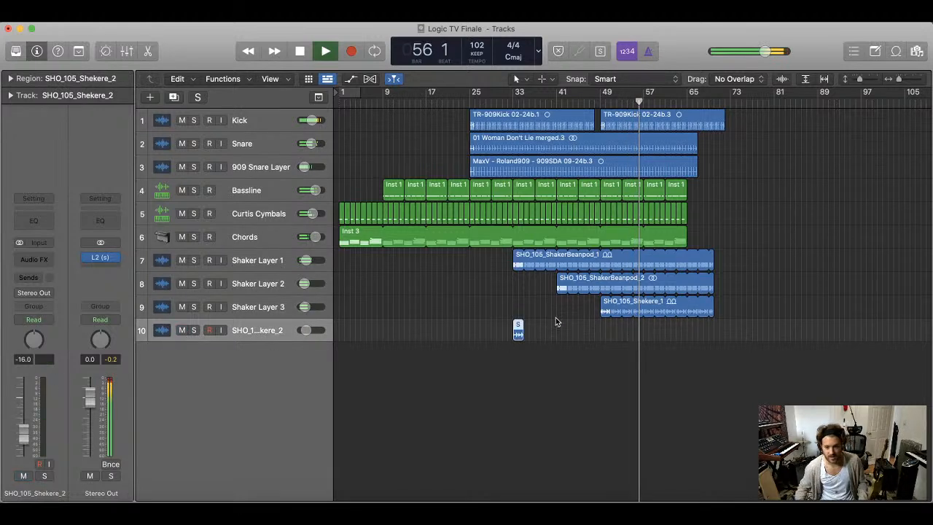
pyautogui.moveTo(518, 333); pyautogui.dragTo(649, 331)
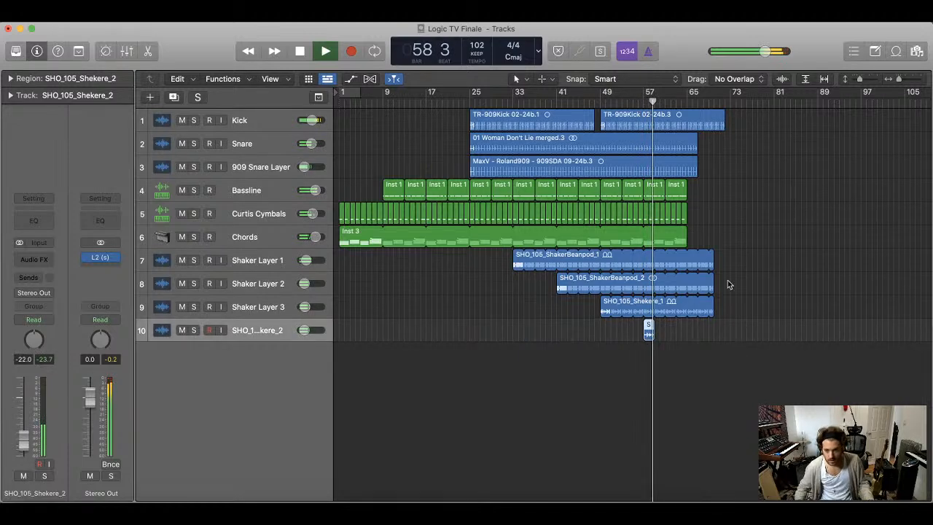
pyautogui.moveTo(663, 321); pyautogui.dragTo(711, 329)
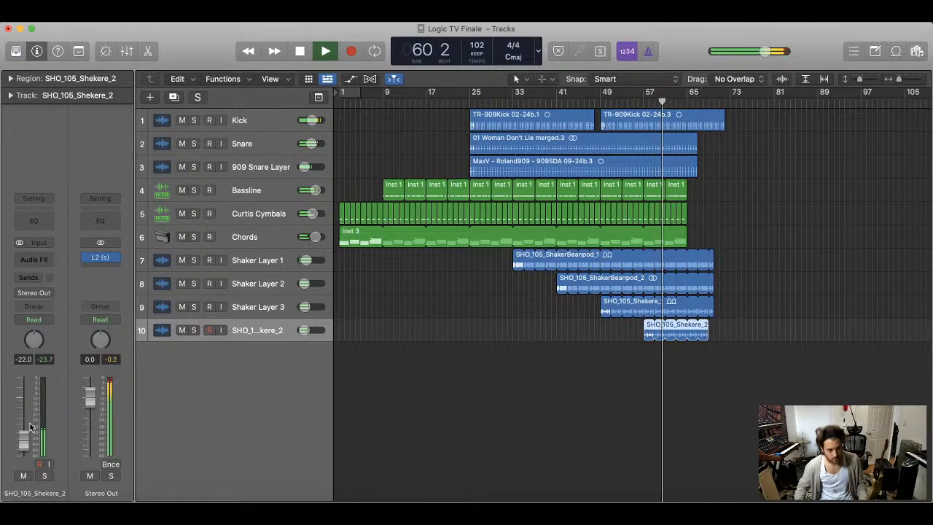
# - Rename the Shekere_2 track as Shaker Layer 4
pyautogui.doubleClick(269, 329)
pyautogui.write('Sh')
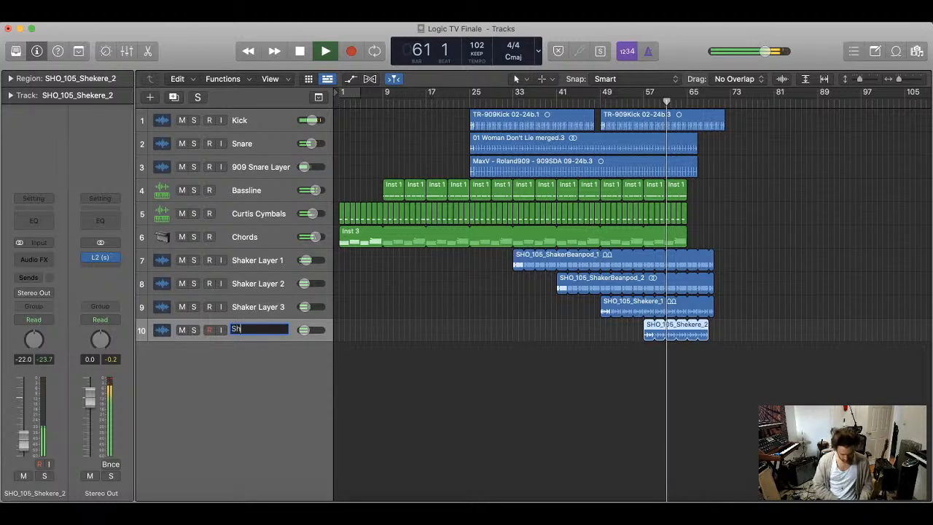
pyautogui.write('aker KA')
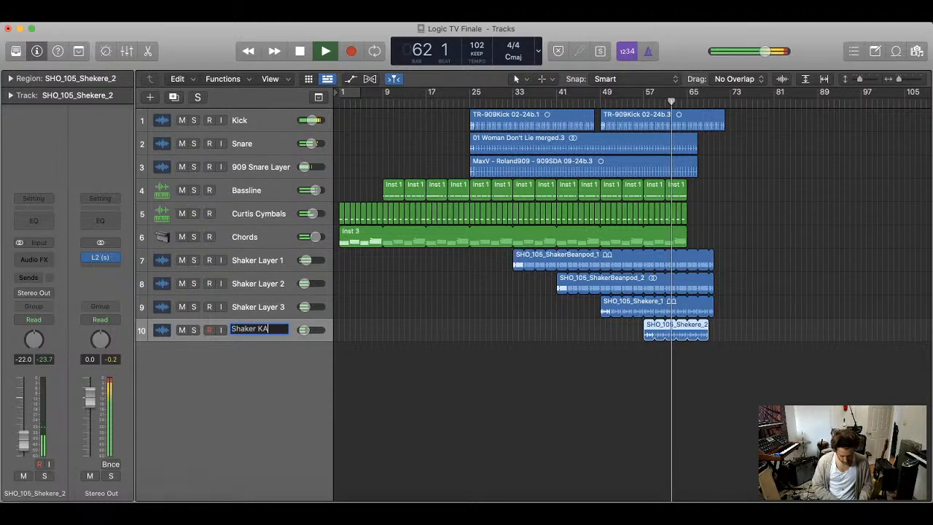
pyautogui.press('BackSpace')
pyautogui.press('BackSpace')
pyautogui.write('Layer 4')
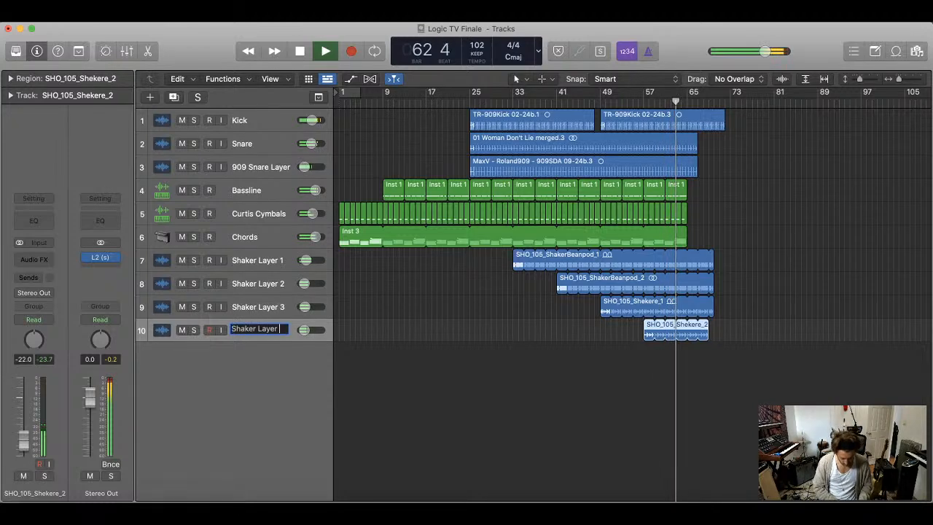
pyautogui.press('Return')
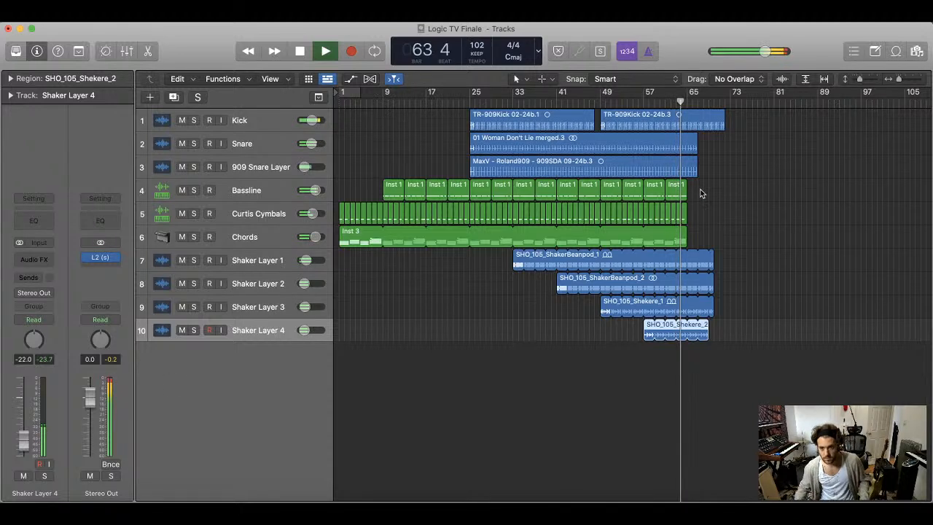
# - Repeat the Bassline and Curtis Cymbals regions of bars 49 to 65 up to bar 81 and extend the Chords loop to match
pyautogui.moveTo(701, 191); pyautogui.dragTo(602, 217)
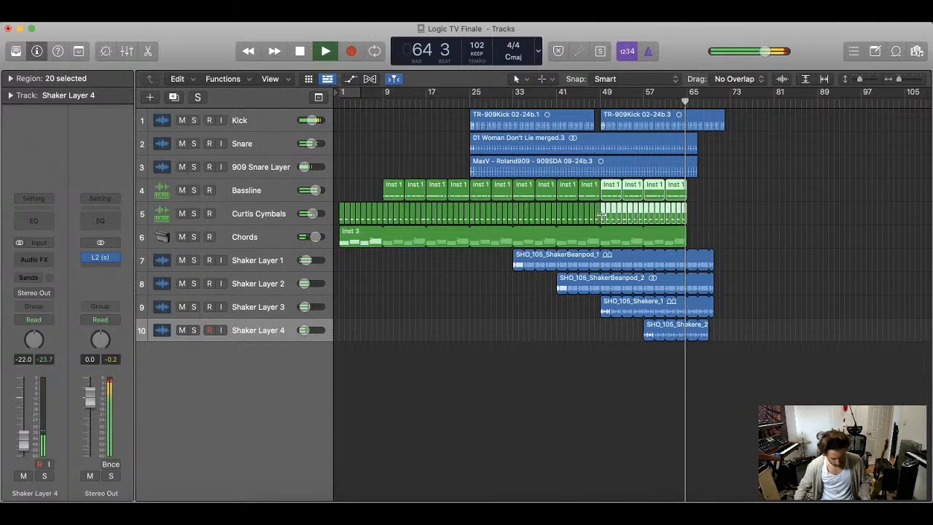
pyautogui.press('super+r')
pyautogui.click(503, 192)
pyautogui.moveTo(688, 233); pyautogui.dragTo(774, 235)
# - Extend the loops of all four shaker layers to bar 81
pyautogui.moveTo(741, 255); pyautogui.dragTo(772, 317)
pyautogui.click(791, 304)
pyautogui.moveTo(776, 255); pyautogui.dragTo(774, 282)
pyautogui.moveTo(774, 306); pyautogui.dragTo(774, 306)
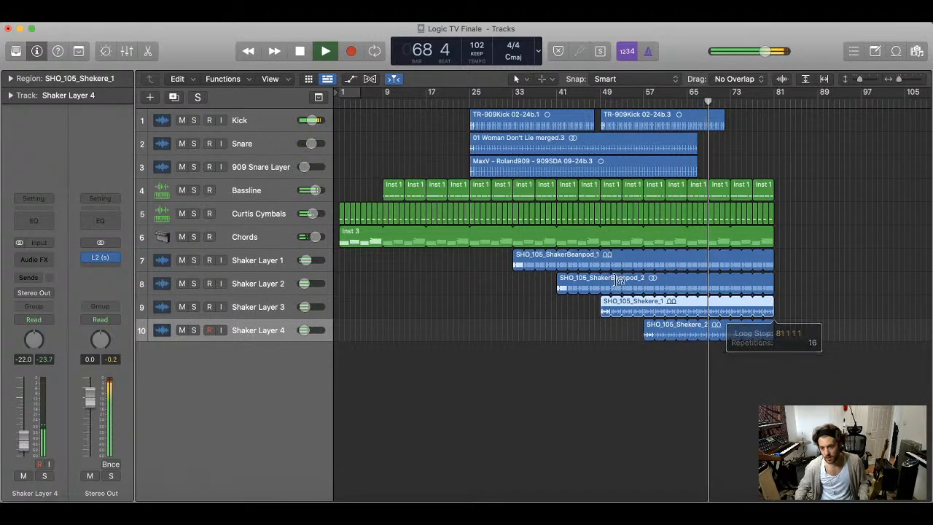
# - Compare the groove with Shaker Layer 4 muted and unmuted, then play from about bar 47
pyautogui.click(182, 330)
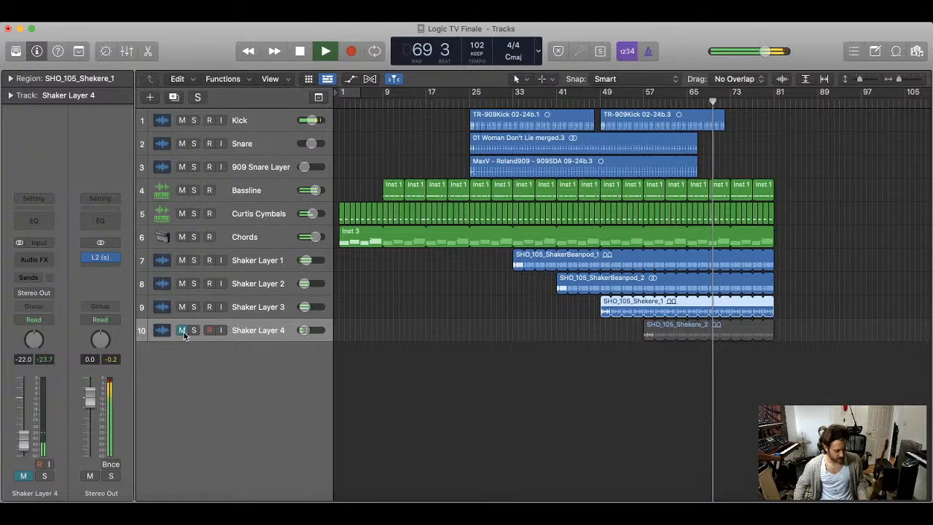
pyautogui.click(183, 330)
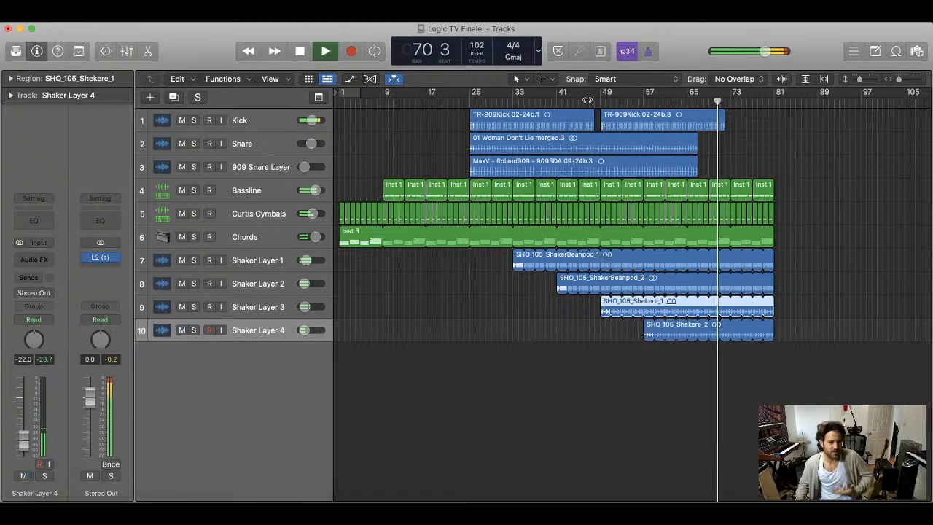
pyautogui.click(589, 102)
# - Move the four Shaker Layer tracks together to directly below the 909 Snare Layer track
pyautogui.click(237, 264)
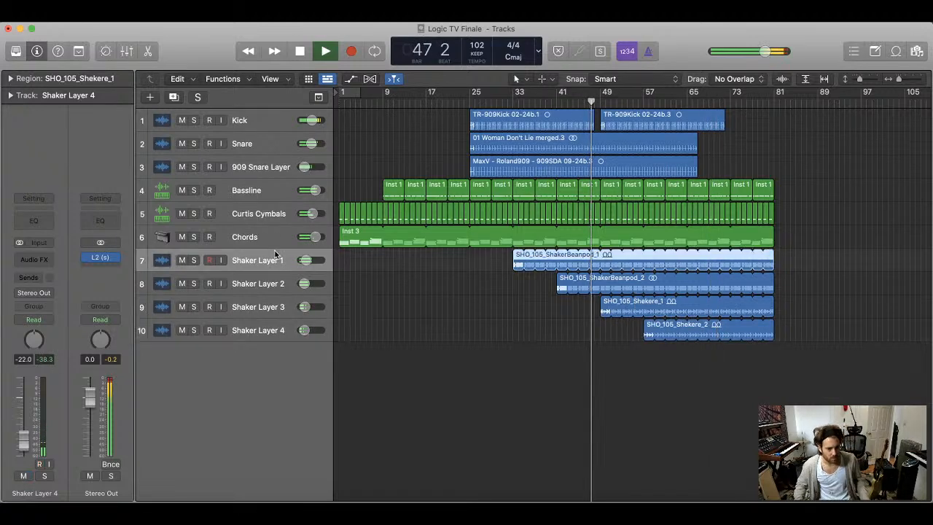
pyautogui.keyDown('shift'); pyautogui.click(254, 333); pyautogui.keyUp('shift')
pyautogui.moveTo(268, 265); pyautogui.dragTo(267, 178)
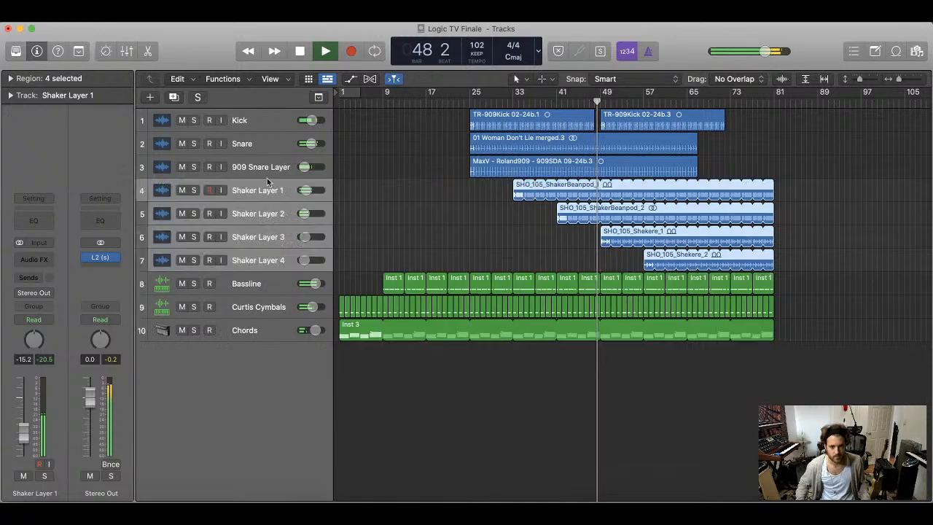
pyautogui.click(401, 142)
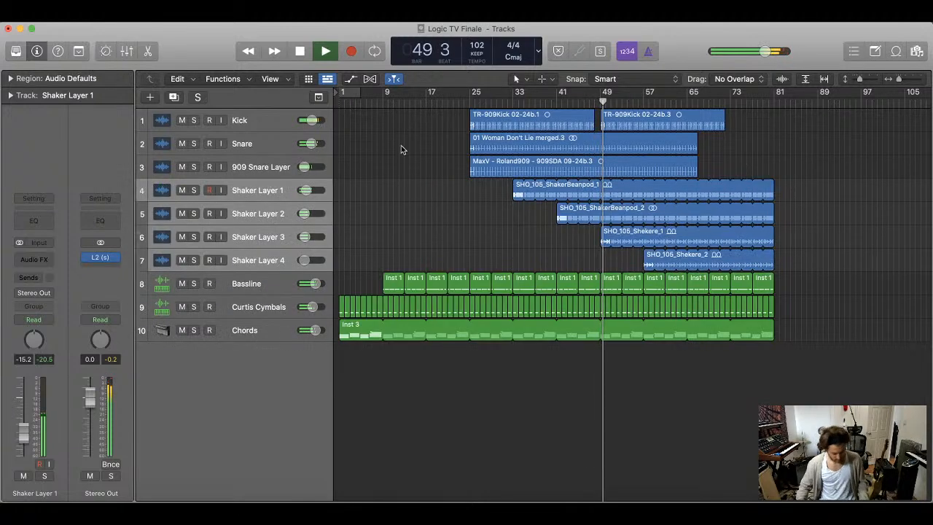
pyautogui.click(274, 261)
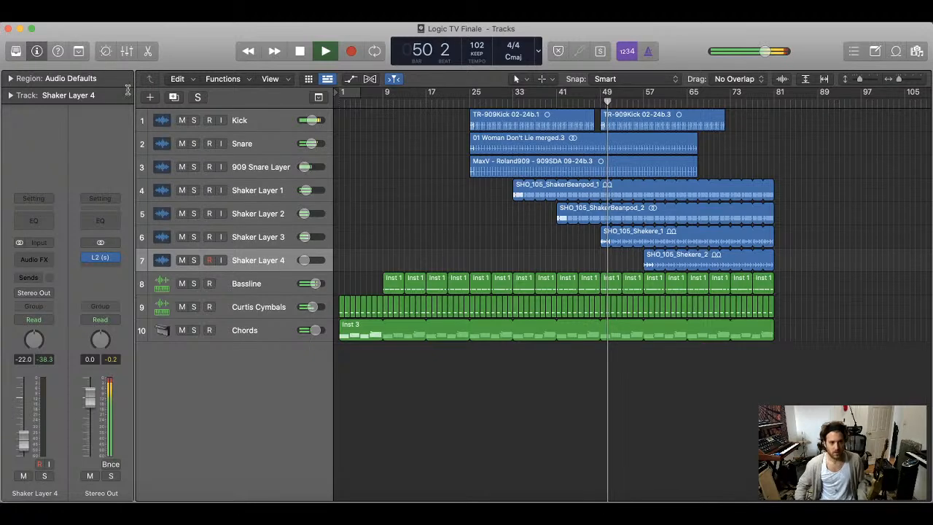
pyautogui.click(156, 117)
pyautogui.click(149, 97)
pyautogui.click(596, 249)
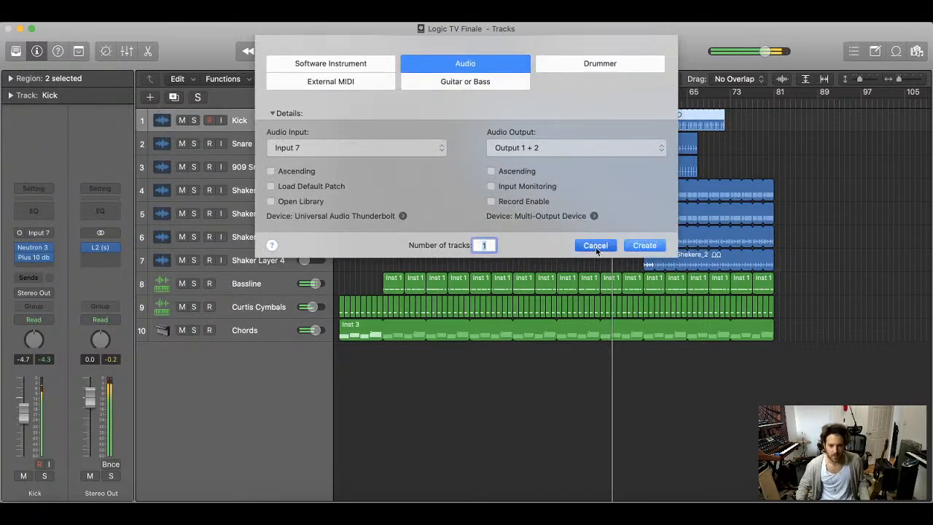
# - Add one new audio track directly below Shaker Layer 4
pyautogui.click(255, 263)
pyautogui.click(151, 98)
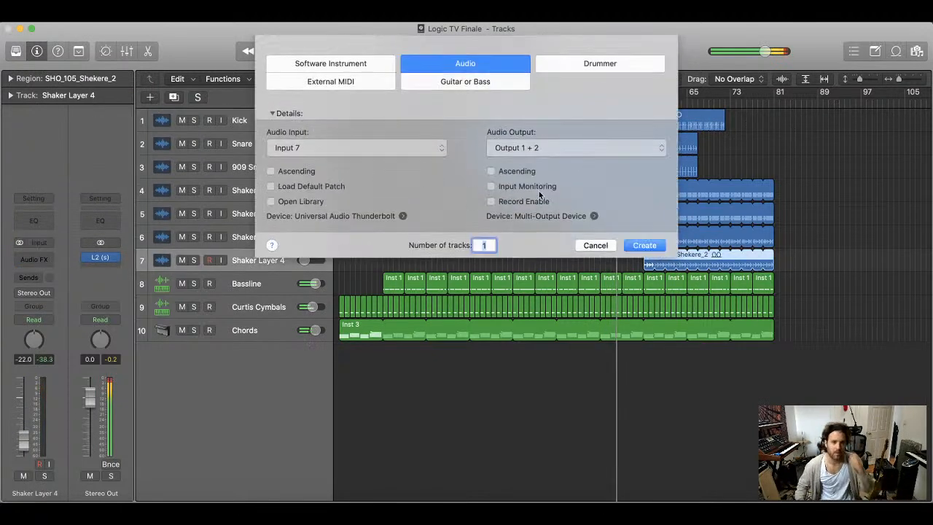
pyautogui.click(644, 245)
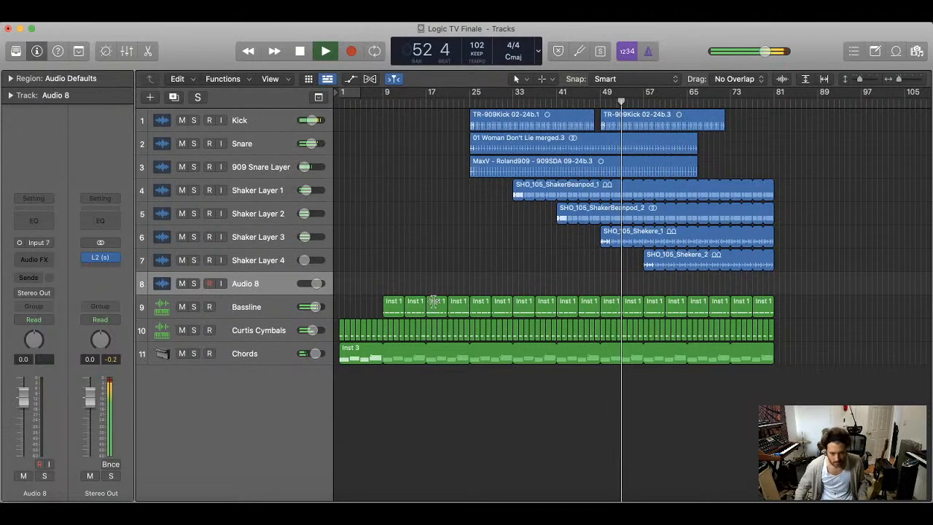
# - Switch to Finder and open the Roland Tr-909 folder inside Samples > 200 Drum Machines
pyautogui.click(60, 503)
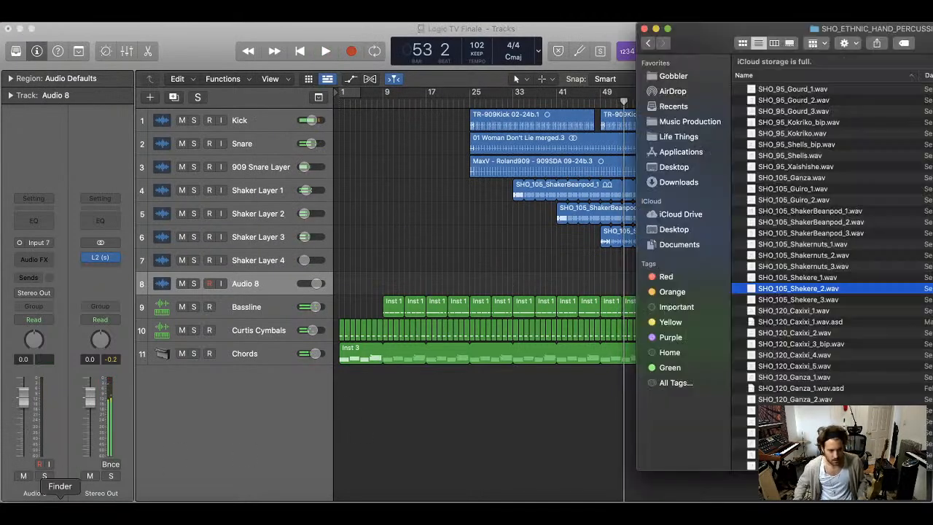
pyautogui.moveTo(820, 22); pyautogui.dragTo(705, 23)
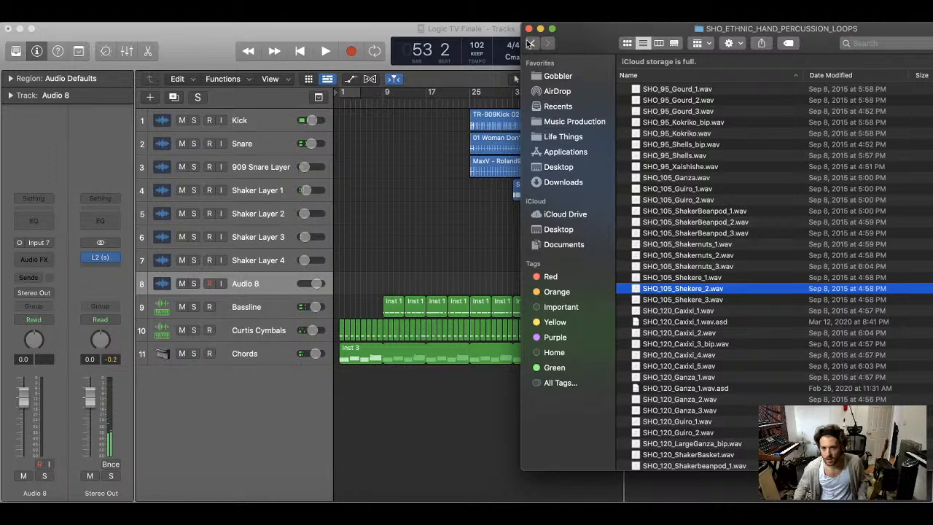
pyautogui.click(529, 44)
pyautogui.moveTo(581, 42); pyautogui.dragTo(530, 42)
pyautogui.click(482, 45)
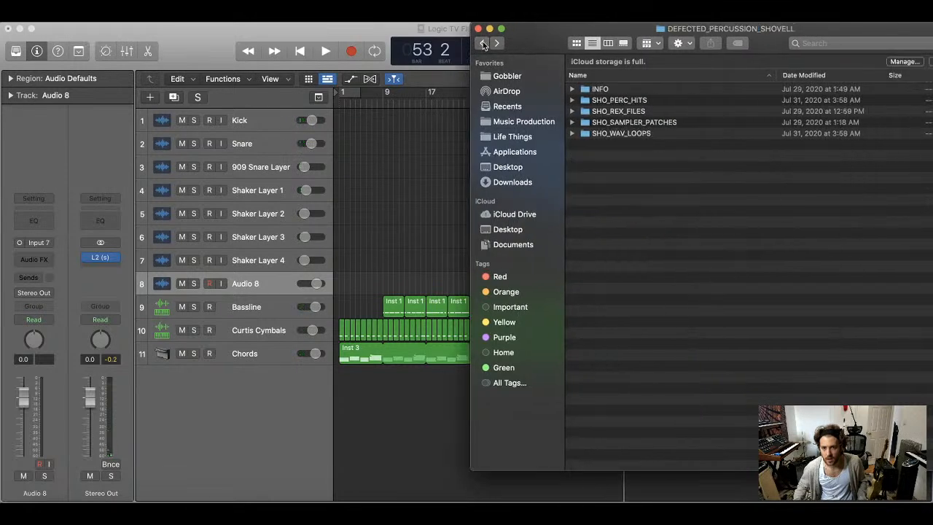
pyautogui.click(482, 44)
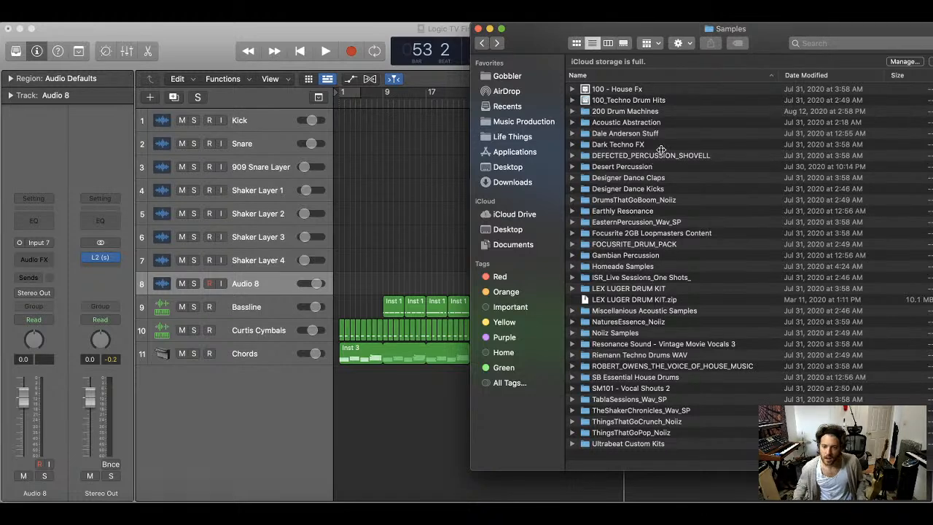
pyautogui.doubleClick(616, 113)
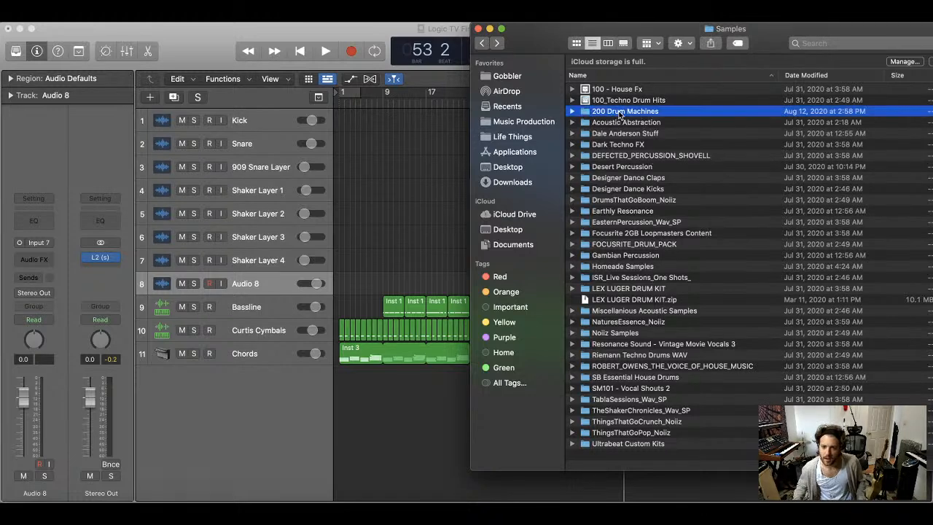
pyautogui.scroll(-20, 648, 173)
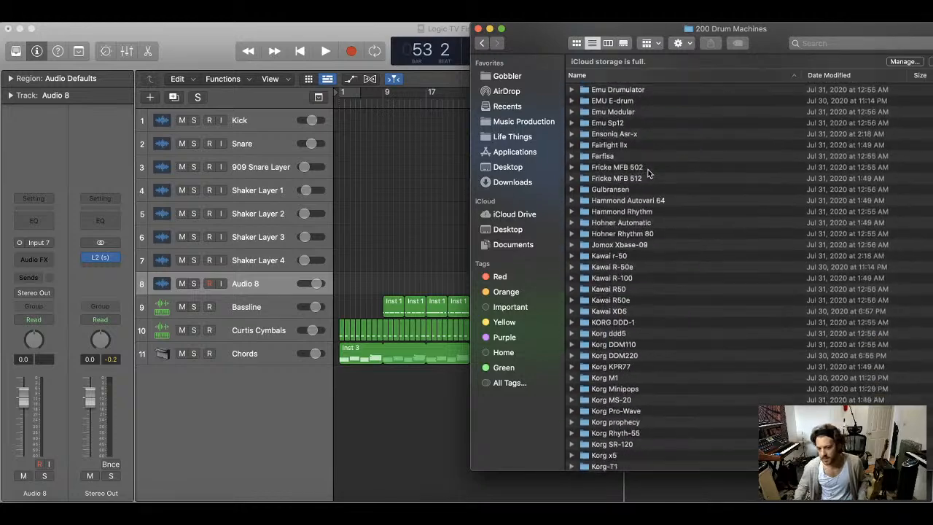
pyautogui.scroll(-20, 648, 172)
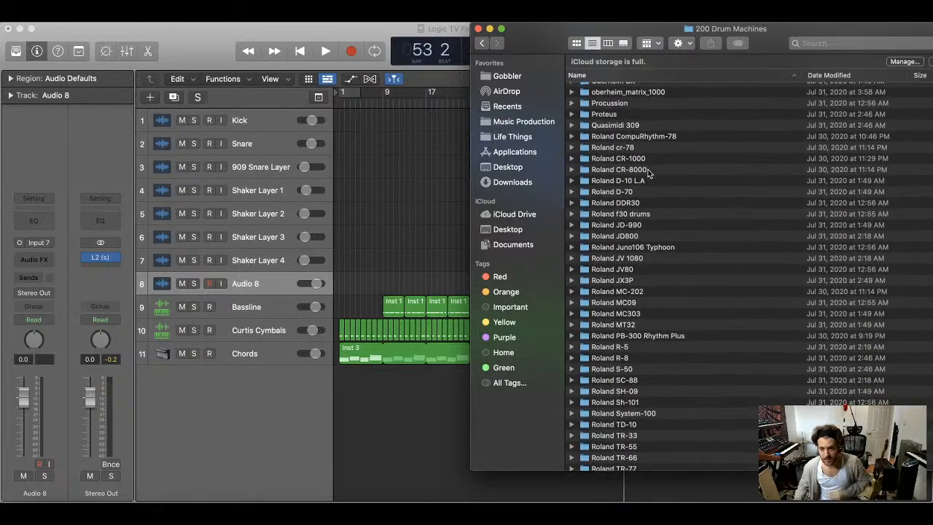
pyautogui.doubleClick(649, 317)
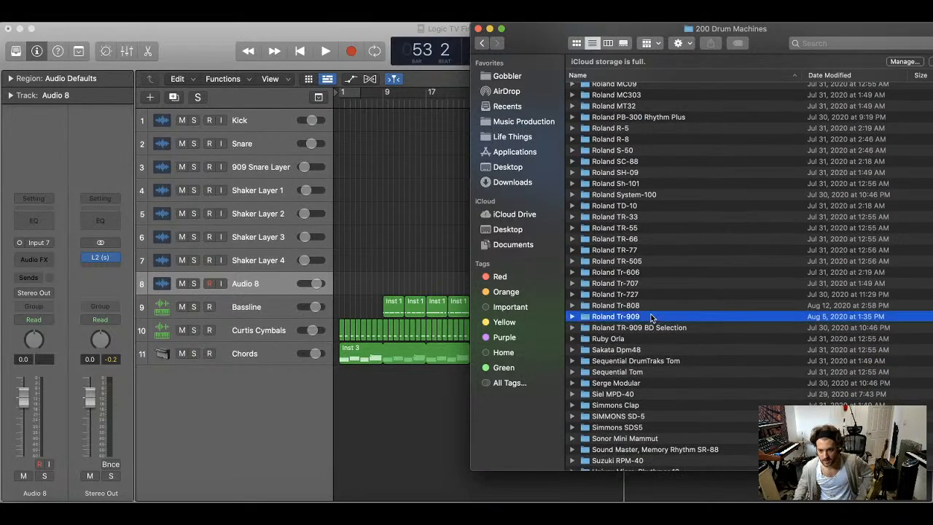
# - Audition the closed hat samples TR-909Hat C 01.wav and TR-909Hat C 02.wav
pyautogui.scroll(-3, 727, 346)
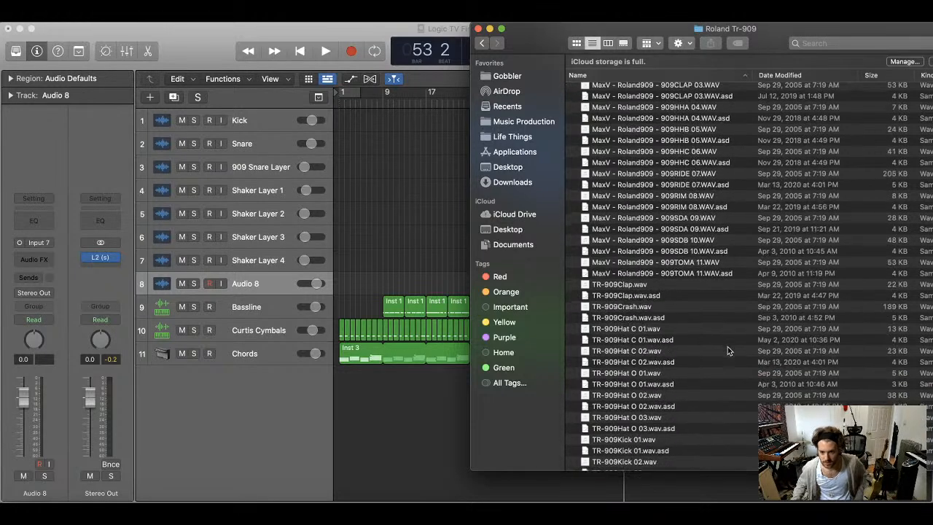
pyautogui.click(719, 326)
pyautogui.press('space')
pyautogui.press('space')
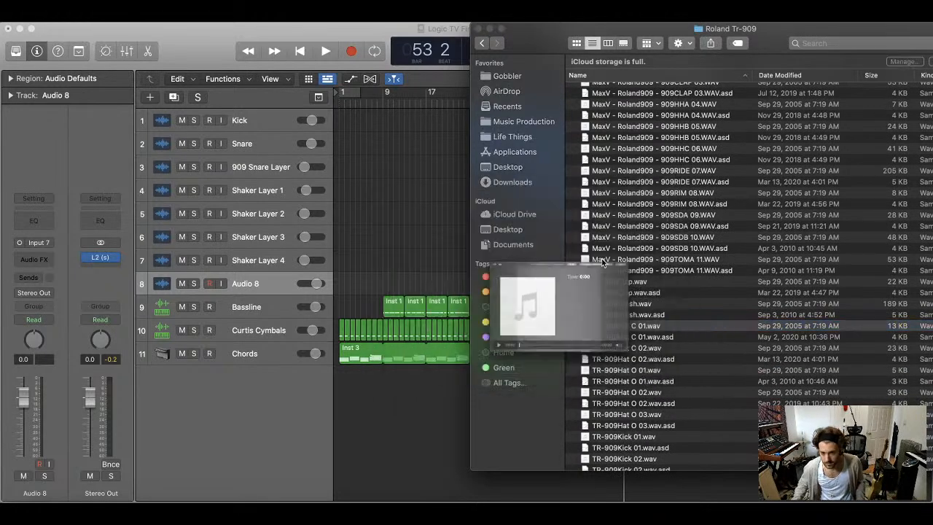
pyautogui.click(701, 349)
pyautogui.press('space')
pyautogui.press('space')
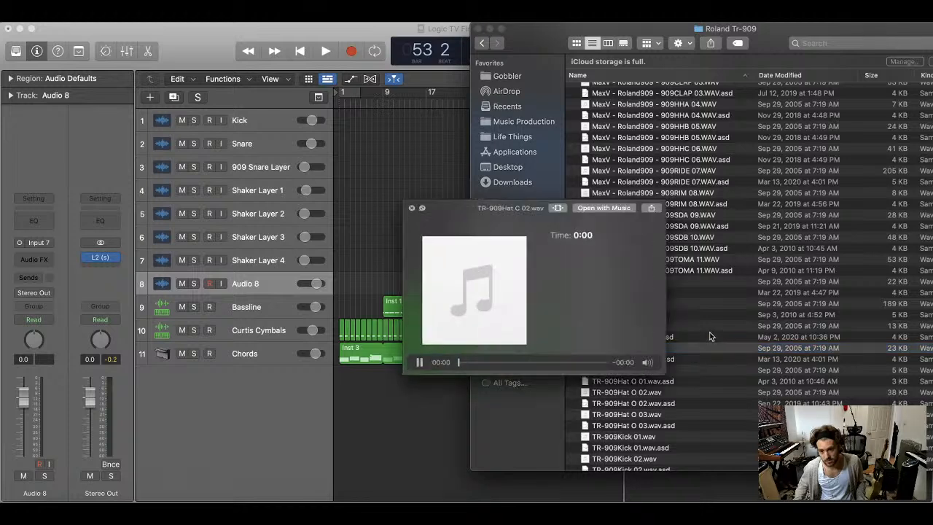
pyautogui.click(708, 327)
pyautogui.press('space')
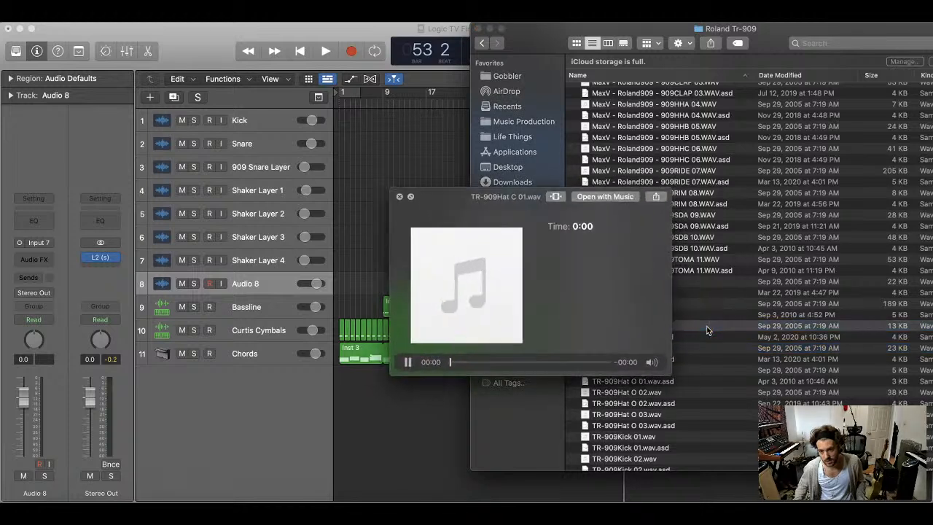
pyautogui.press('space')
# - Add TR-909Hat C 01.wav to the new audio track in bar 49 and align it to an eighth-note offbeat
pyautogui.moveTo(864, 463); pyautogui.dragTo(918, 464)
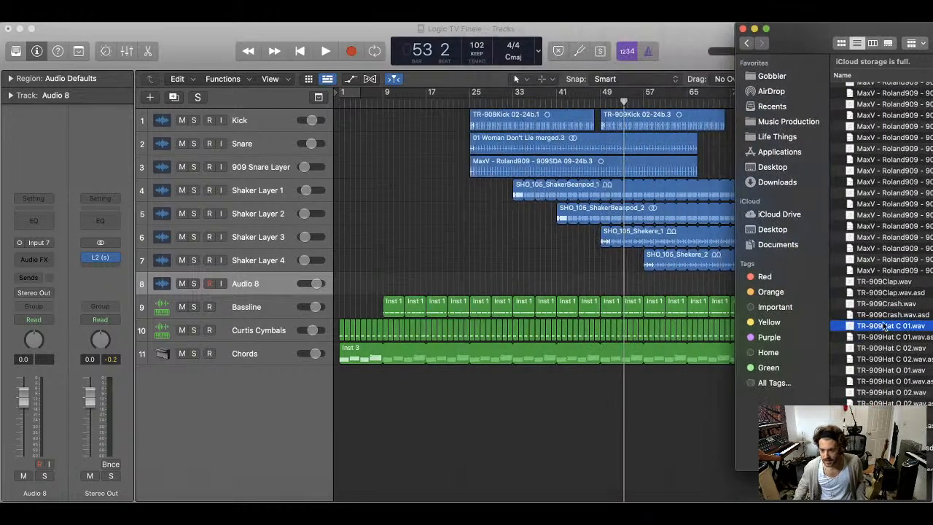
pyautogui.moveTo(884, 328); pyautogui.dragTo(604, 288)
pyautogui.click(585, 104)
pyautogui.press('super+Right')
pyautogui.press('super+Right')
pyautogui.press('super+Right')
pyautogui.press('super+Right')
pyautogui.press('super+Right')
pyautogui.press('super+Right')
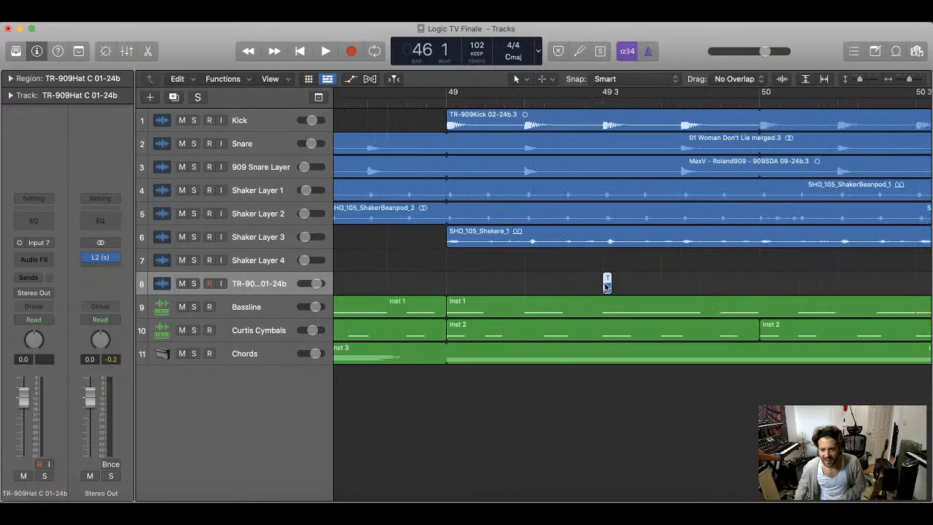
pyautogui.moveTo(607, 284); pyautogui.dragTo(568, 284)
# - Copy the hat hit across bars 49 to 51 as an offbeat pattern, lower its track to -18.0 dB and play it back
pyautogui.moveTo(489, 284); pyautogui.dragTo(647, 292)
pyautogui.moveTo(756, 285); pyautogui.dragTo(699, 289)
pyautogui.press('super+Left')
pyautogui.press('super+Left')
pyautogui.moveTo(319, 285); pyautogui.dragTo(306, 284)
pyautogui.press('space')
pyautogui.press('space')
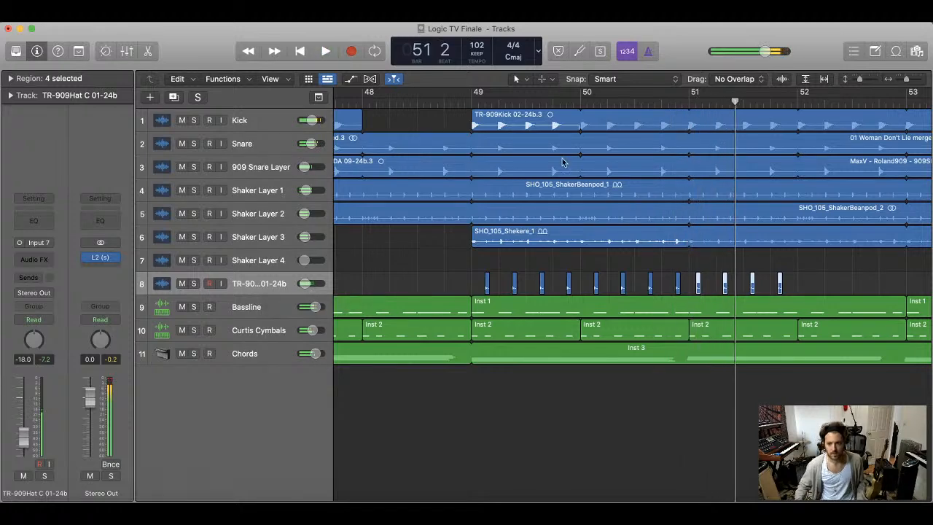
# - Shift the last four hat hits onto the offbeats of bar 51 and play the pattern from bar 49
pyautogui.moveTo(685, 289); pyautogui.dragTo(464, 283)
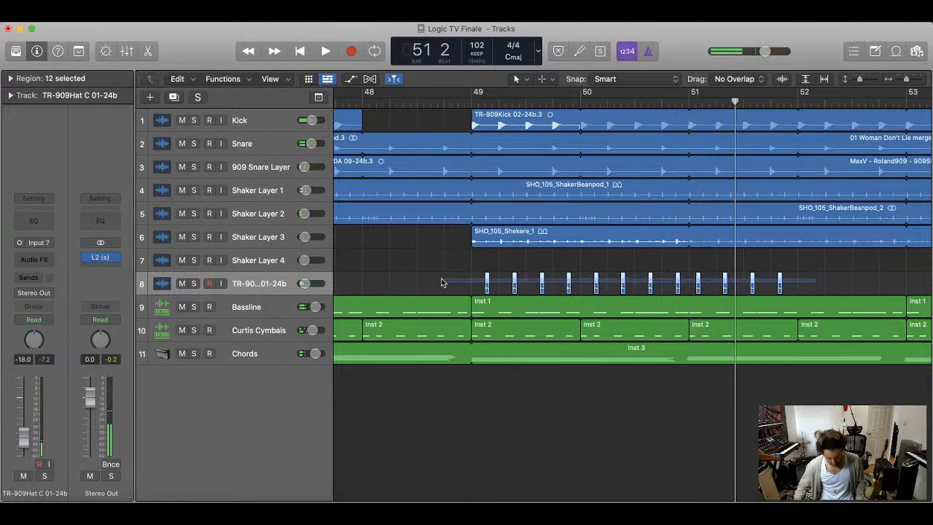
pyautogui.click(756, 262)
pyautogui.moveTo(818, 274); pyautogui.dragTo(708, 286)
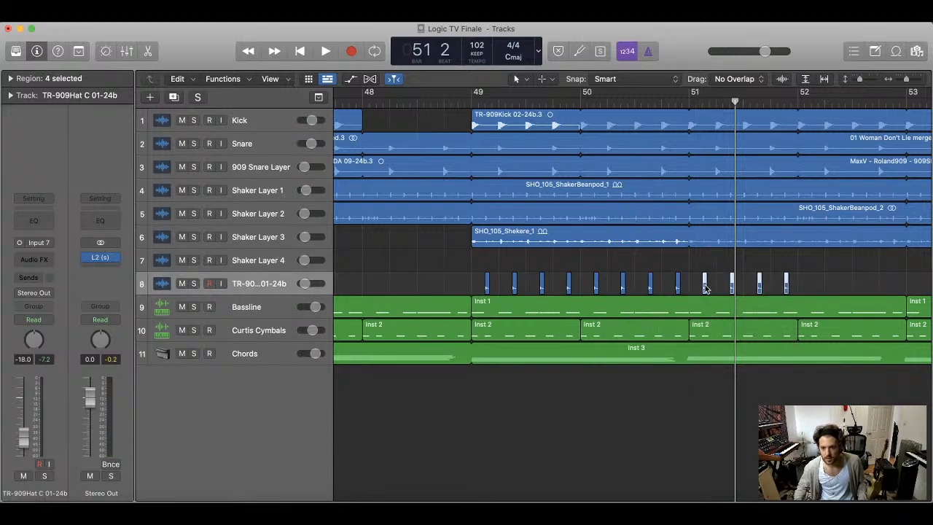
pyautogui.click(704, 287)
pyautogui.click(468, 100)
pyautogui.press('space')
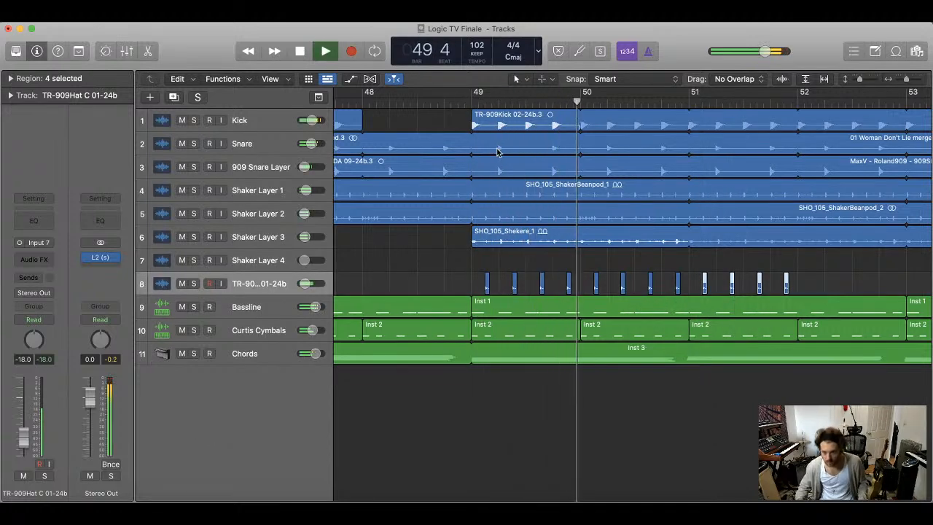
pyautogui.press('space')
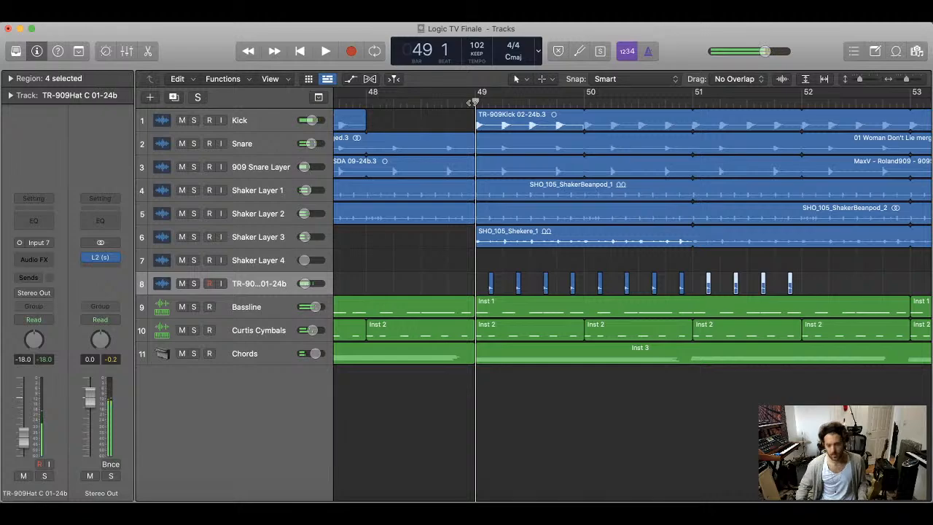
# - Set the cycle range from bar 50 to bar 51
pyautogui.press('super+Down')
pyautogui.press('super+Down')
pyautogui.press('super+Down')
pyautogui.press('super+Right')
pyautogui.press('super+Right')
pyautogui.press('super+Right')
pyautogui.hscroll(-6, 549, 215)
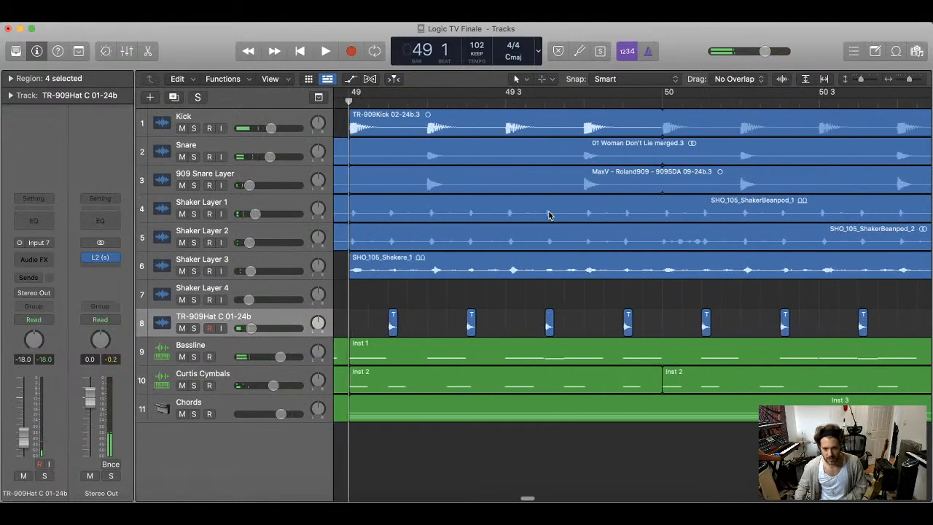
pyautogui.hscroll(-2, 550, 215)
pyautogui.press('super+Left')
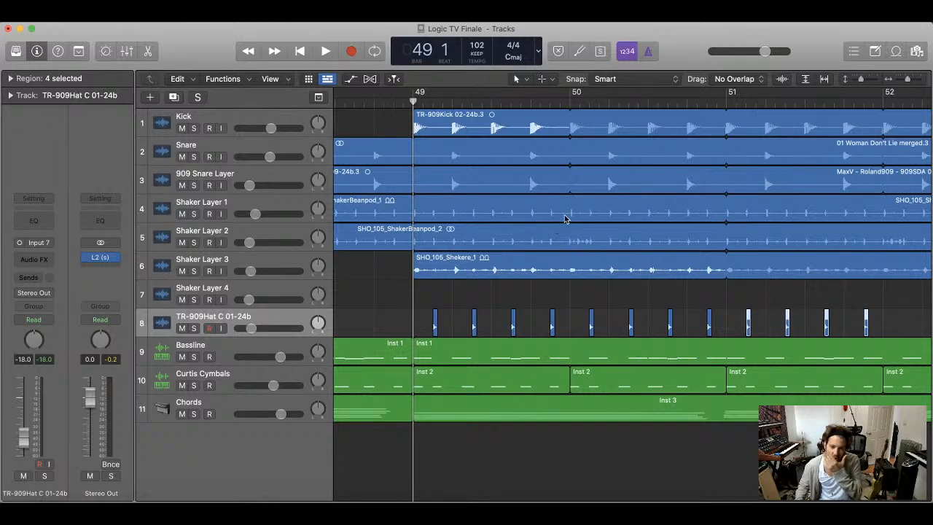
pyautogui.moveTo(573, 95); pyautogui.dragTo(726, 93)
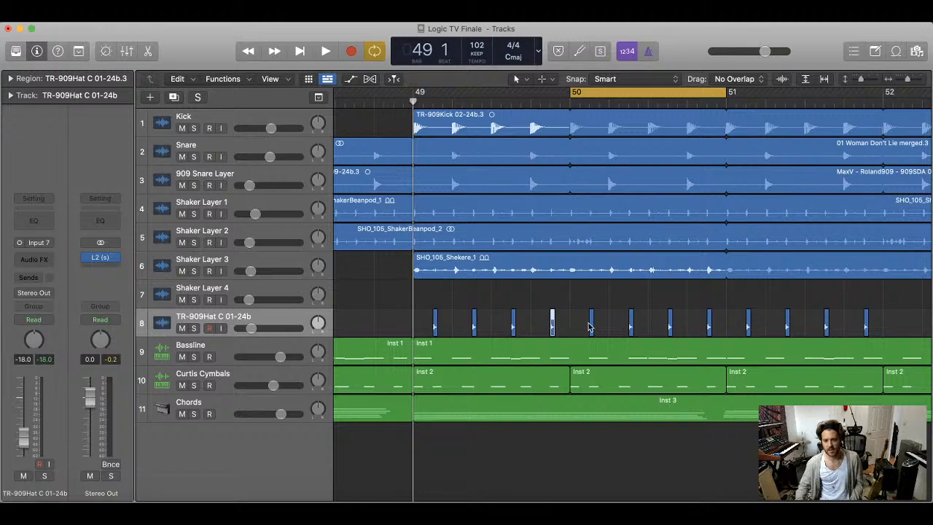
# - Set the region gain of bar 50's hat hits to -3.0 dB at 50 2 3 and -2.0 dB at 50 3 3, checking in playback
pyautogui.press('super+Right')
pyautogui.press('super+Right')
pyautogui.press('super+Down')
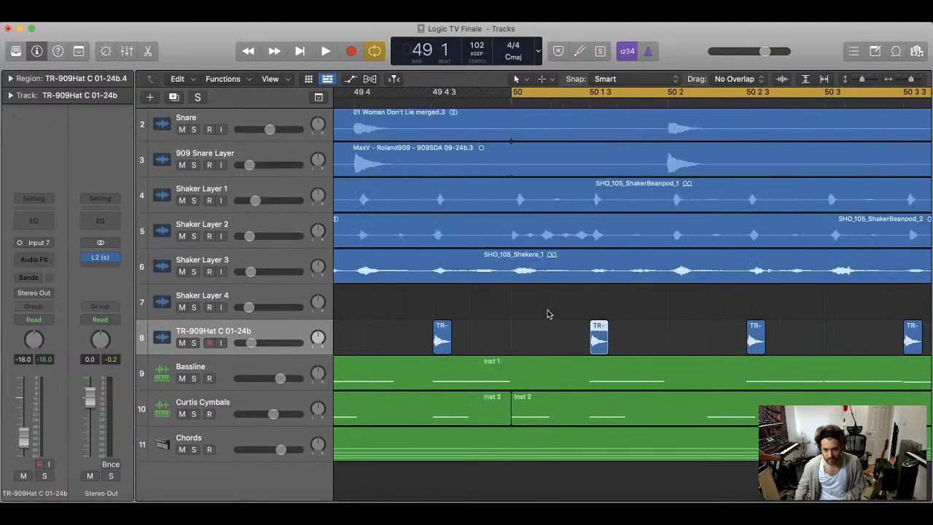
pyautogui.click(10, 79)
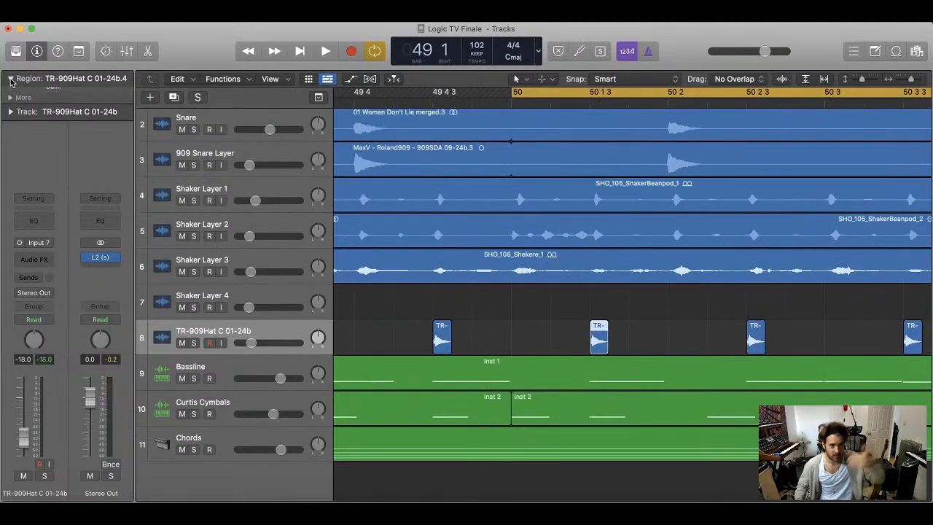
pyautogui.press('space')
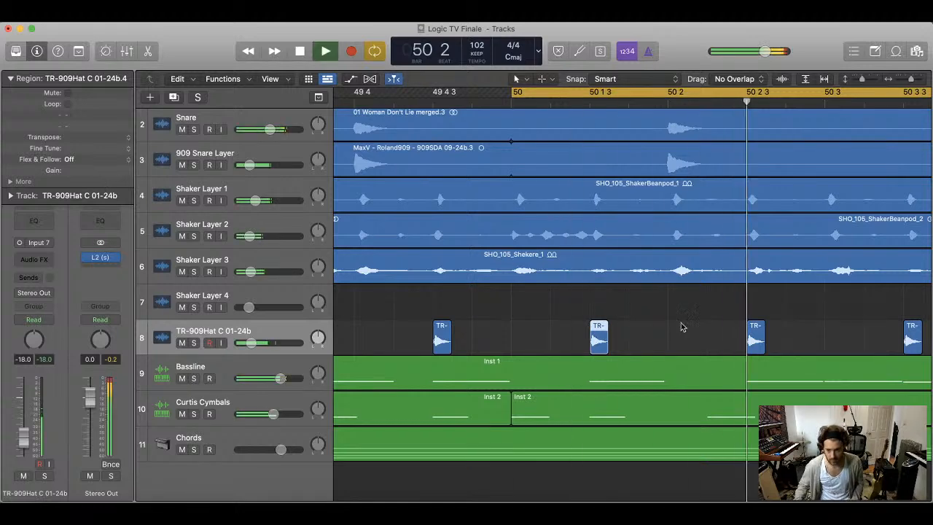
pyautogui.press('space')
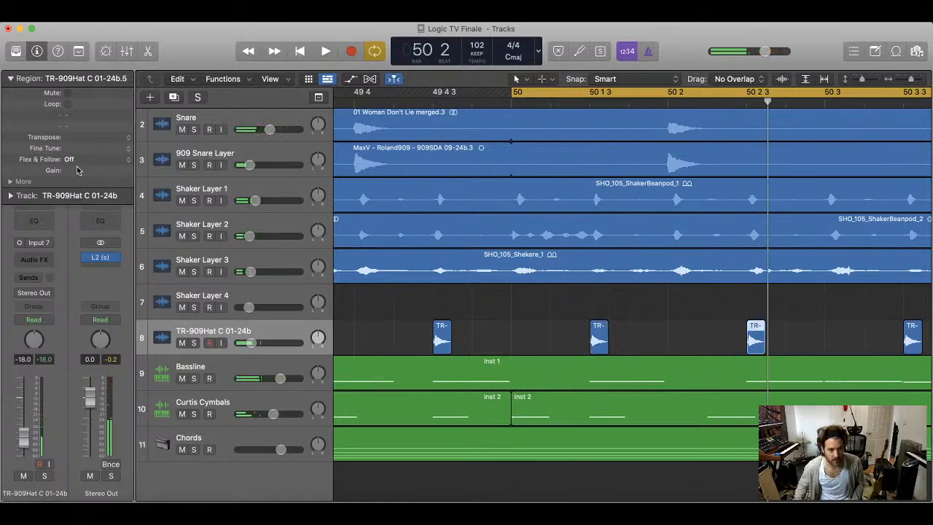
pyautogui.press('space')
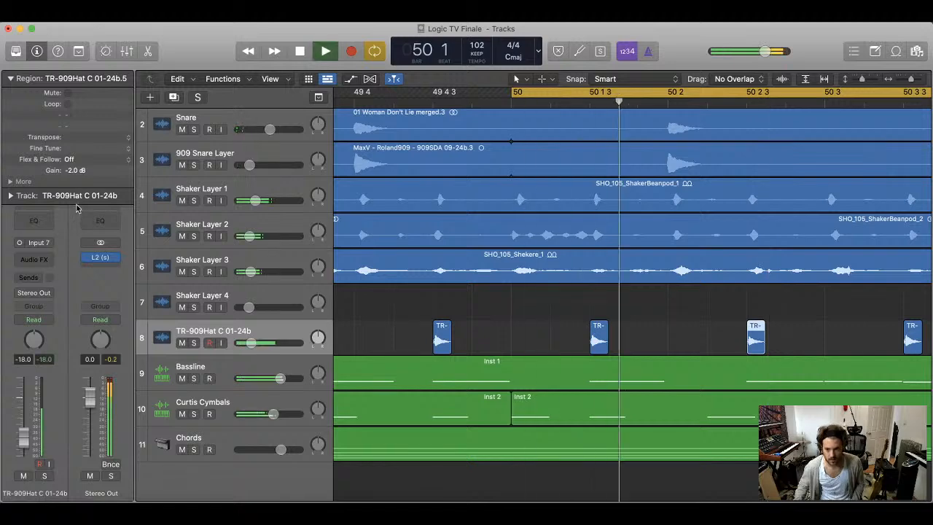
pyautogui.press('space')
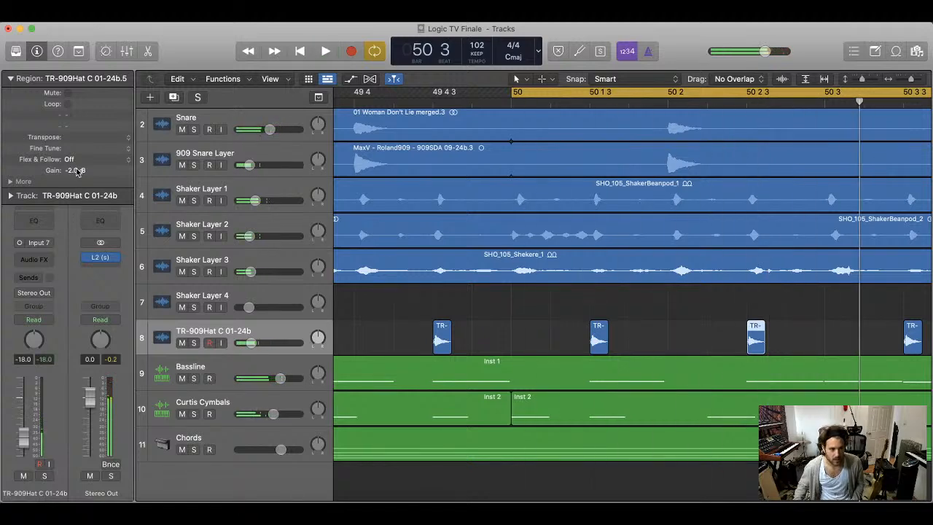
pyautogui.press('space')
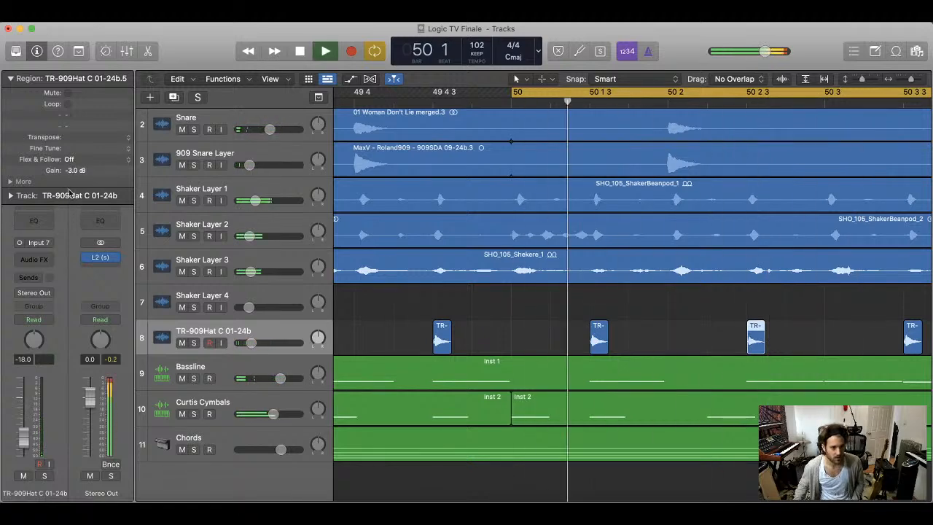
pyautogui.press('space')
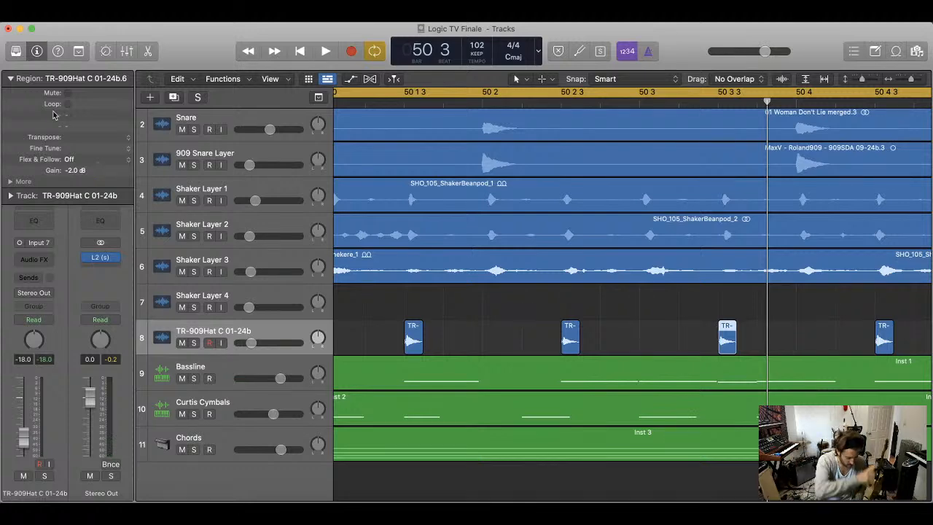
# - Play the cycled bar 50 to check the hat dynamics, dismissing the overload alert, and stop playback
pyautogui.press('space')
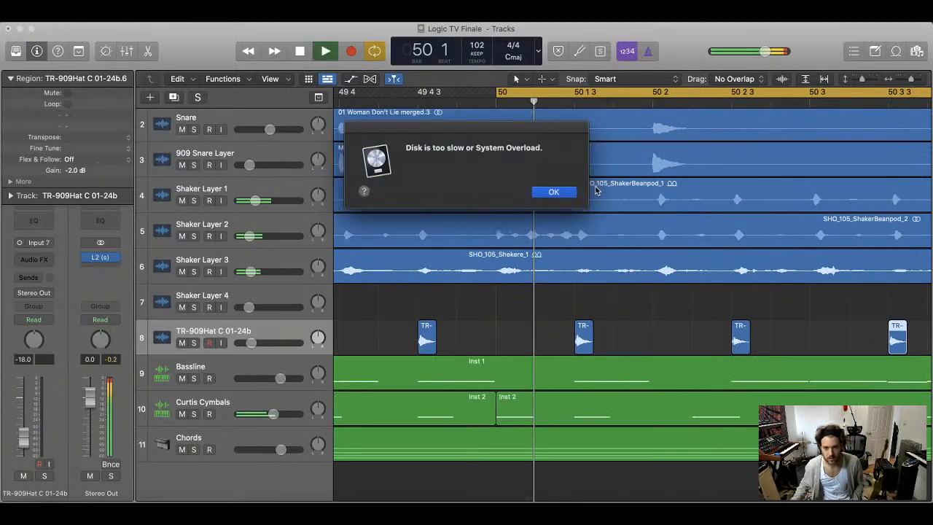
pyautogui.click(567, 193)
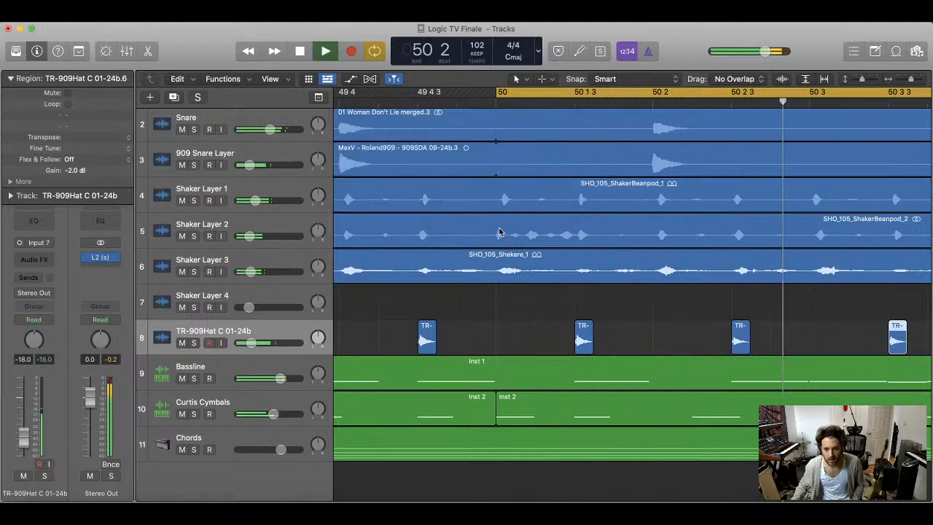
pyautogui.press('space')
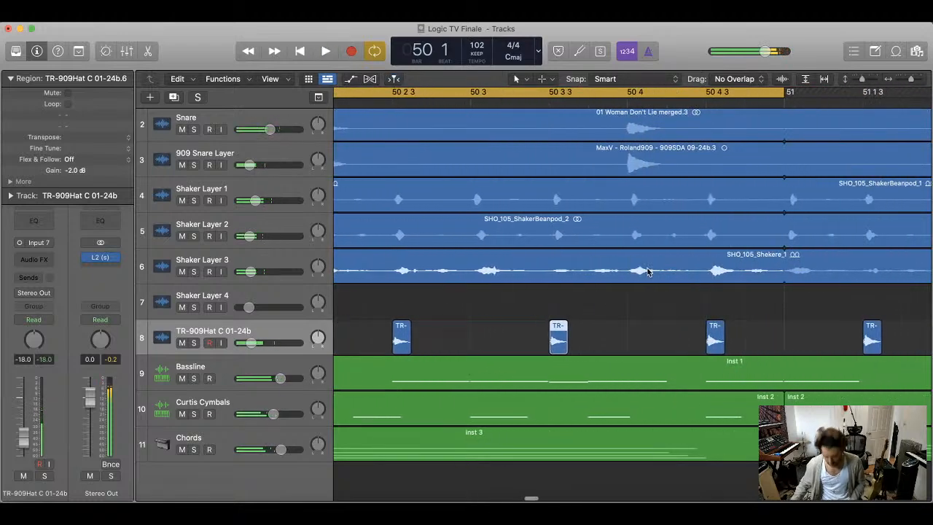
# - Set the region gain of the hat hit at 50 4 3 to -1.0 dB and check it in playback
pyautogui.press('super+Left')
pyautogui.press('super+Left')
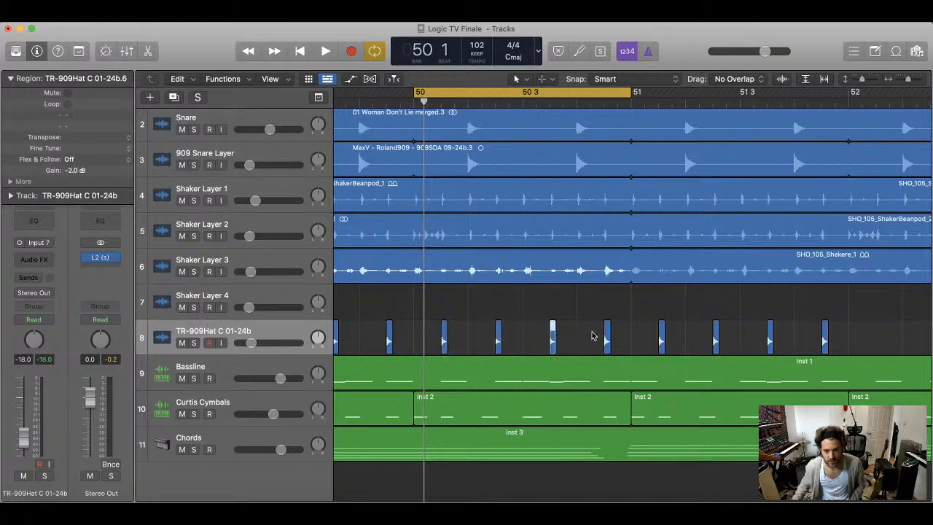
pyautogui.press('space')
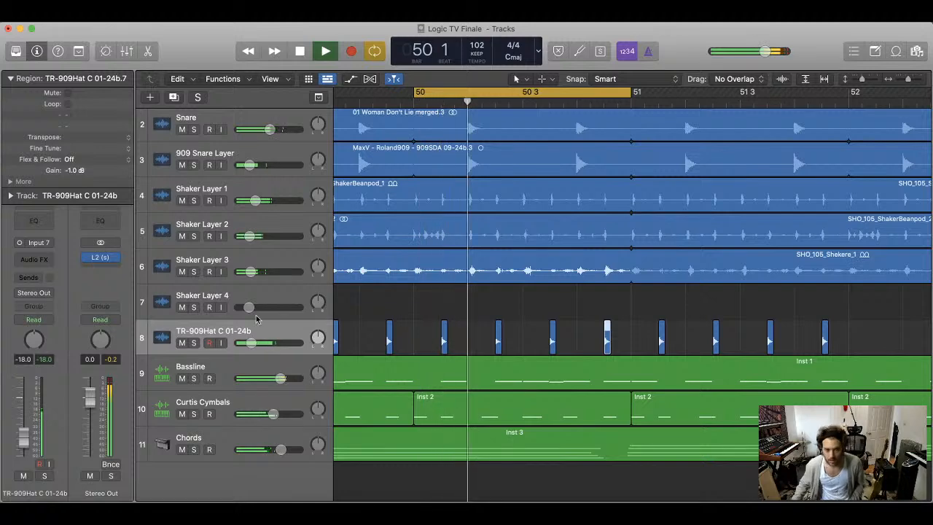
pyautogui.press('space')
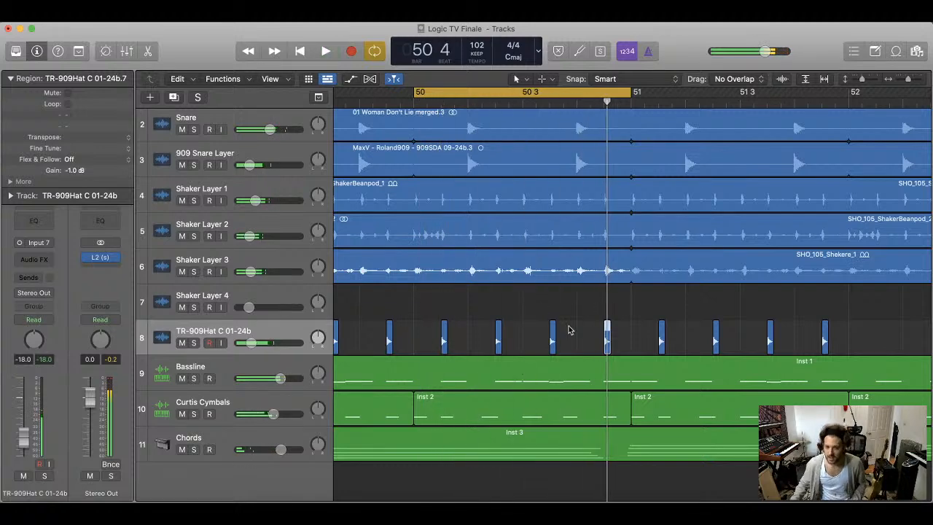
# - Join all twelve hat hits across bars 49 to 51 into one region
pyautogui.press('super+Left')
pyautogui.moveTo(741, 326); pyautogui.dragTo(344, 348)
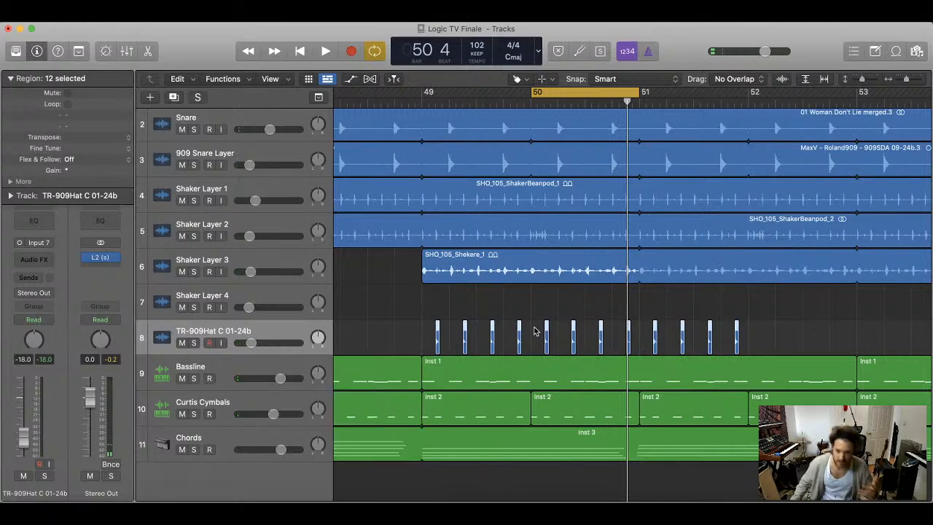
pyautogui.press('super+j')
pyautogui.press('Return')
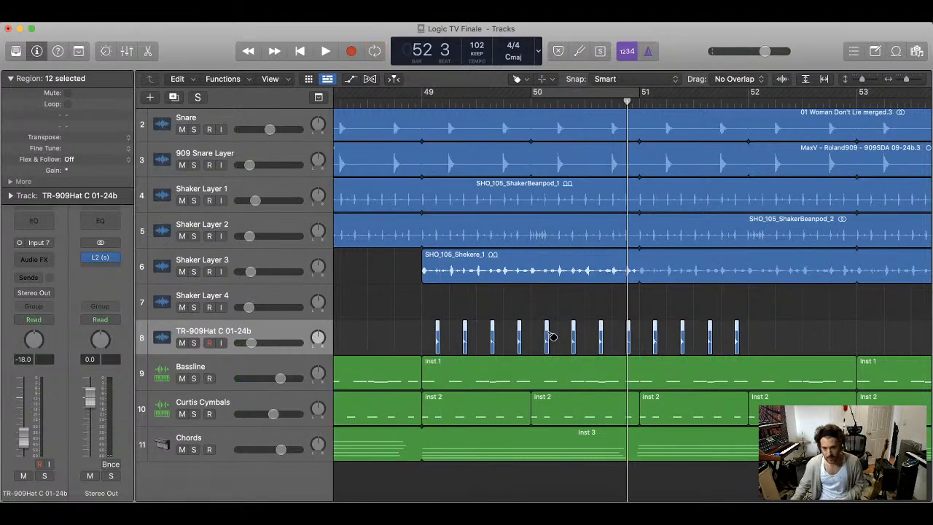
# - Join the twelve hat regions on the TR-909Hat track and split the result at bars 50 and 51
pyautogui.press('t')
pyautogui.press('i')
pyautogui.moveTo(545, 339); pyautogui.dragTo(533, 341)
pyautogui.click(643, 341)
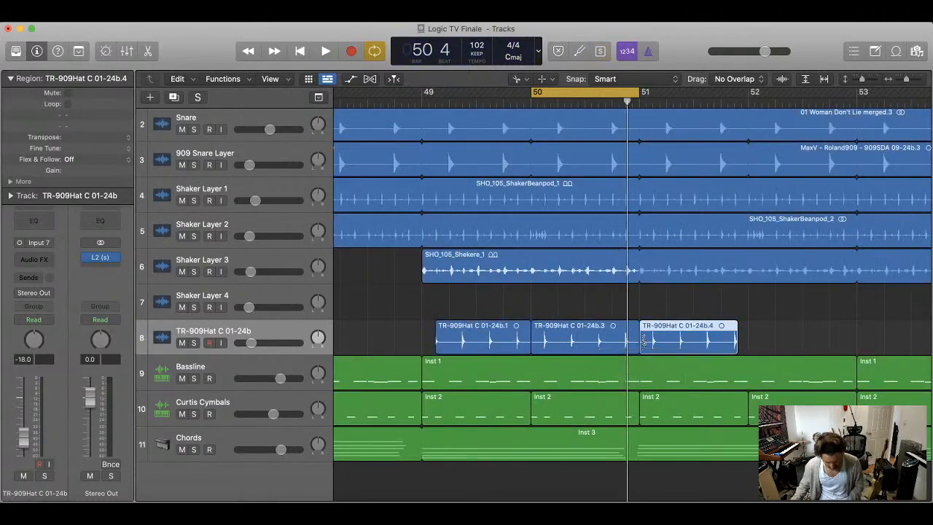
# - Delete the hat pieces before bar 50 and after bar 51, and move the remaining one-bar region to bar 49
pyautogui.press('Delete')
pyautogui.press('t')
pyautogui.press('t')
pyautogui.click(517, 339)
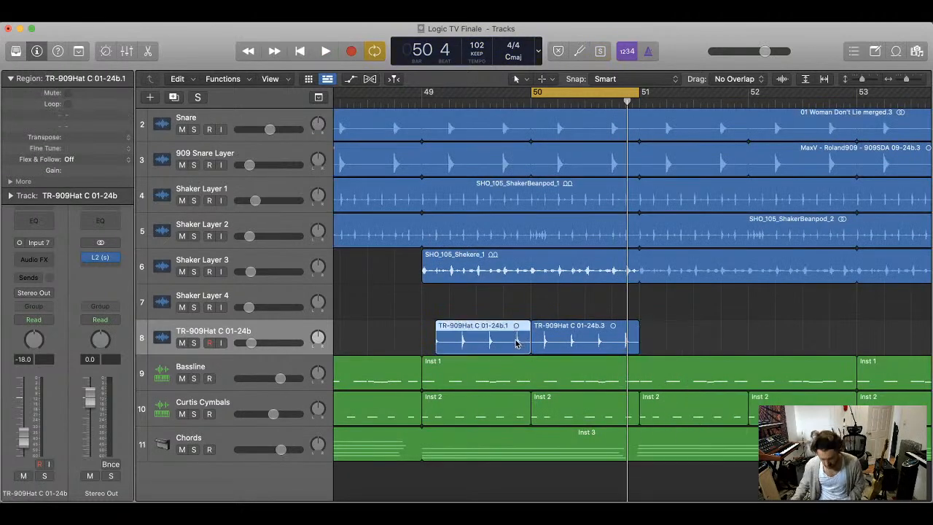
pyautogui.press('Delete')
pyautogui.hscroll(-5, 567, 197)
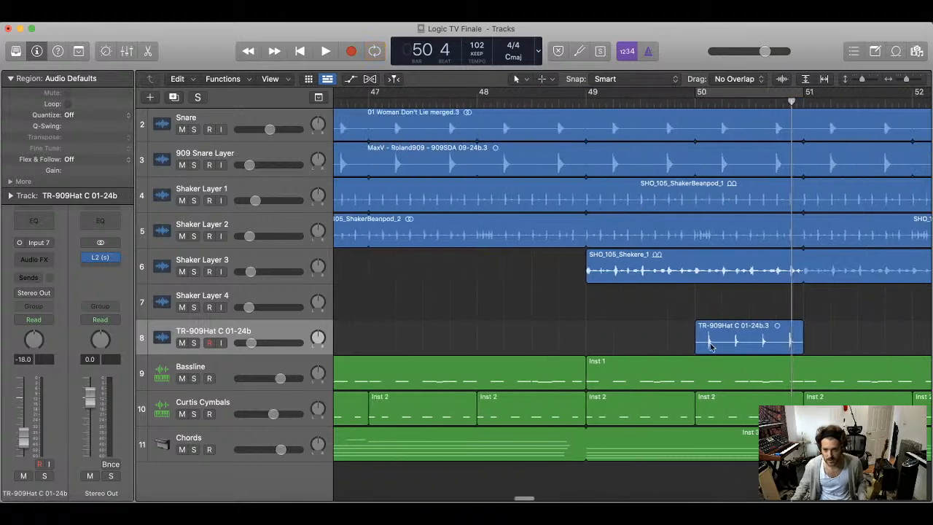
pyautogui.moveTo(733, 344); pyautogui.dragTo(624, 347)
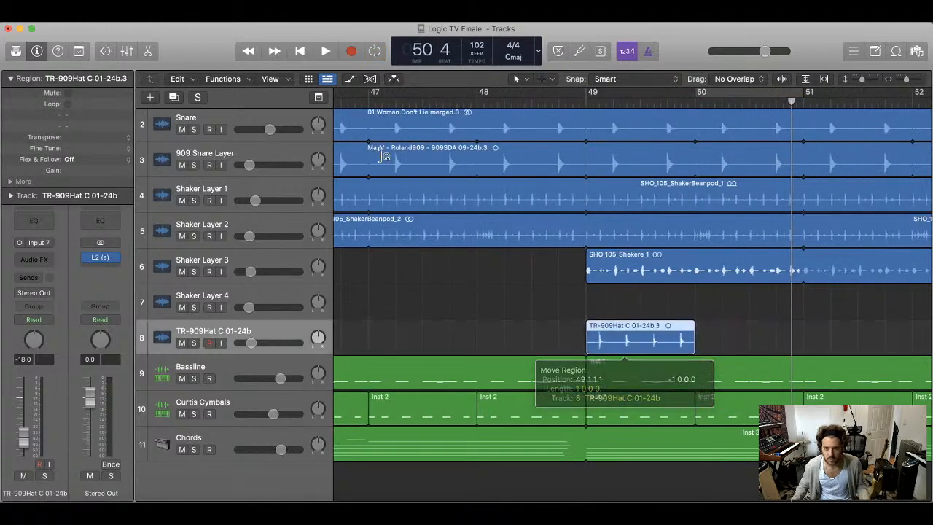
# - Play the arrangement from bar 47 to hear the hat region in context
pyautogui.click(388, 111)
pyautogui.doubleClick(384, 98)
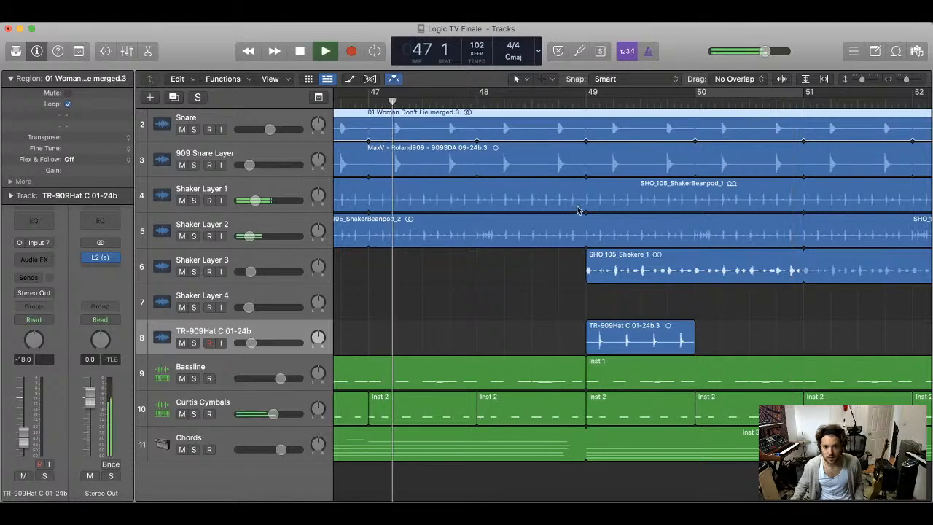
pyautogui.press('super+Left')
pyautogui.press('super+Left')
pyautogui.press('super+Left')
pyautogui.press('super+Left')
pyautogui.press('super+Left')
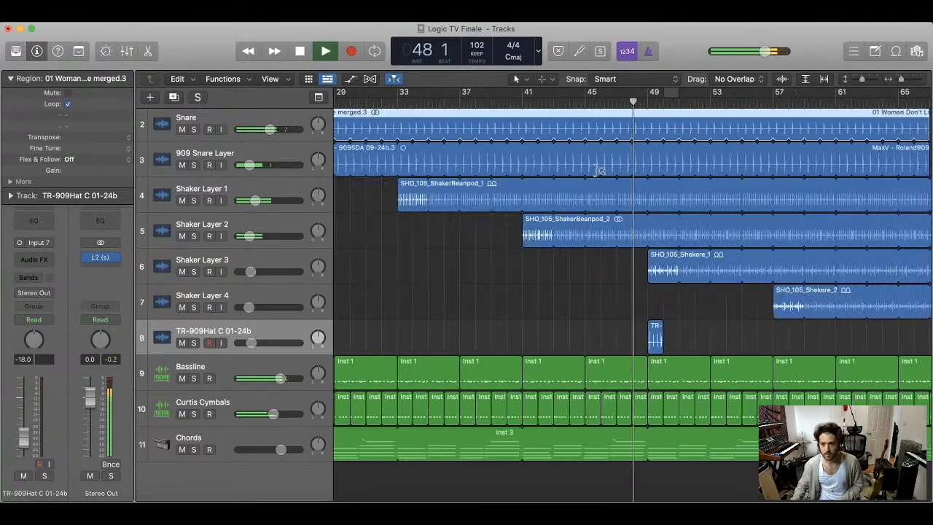
pyautogui.scroll(2, 631, 125)
pyautogui.scroll(2, 631, 124)
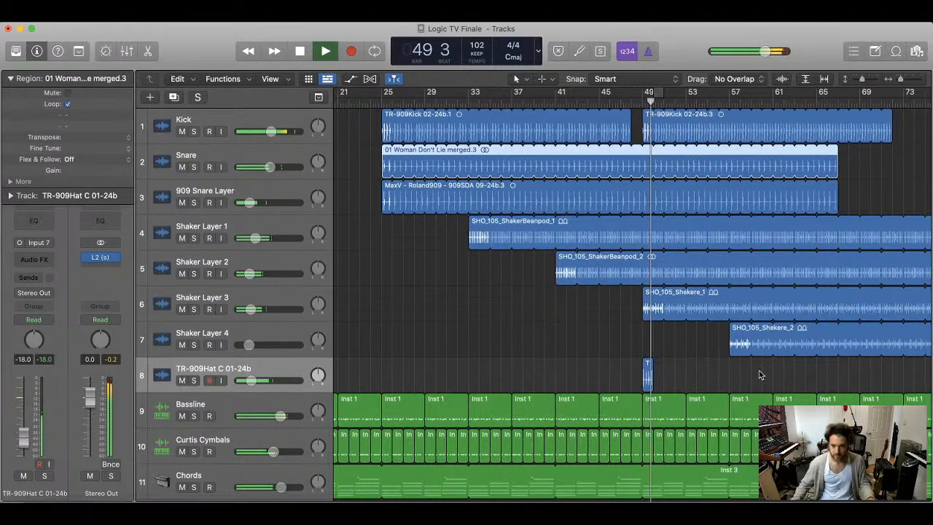
# - Loop the one-bar hat region on the TR-909Hat track until bar 81
pyautogui.moveTo(653, 373); pyautogui.dragTo(829, 357)
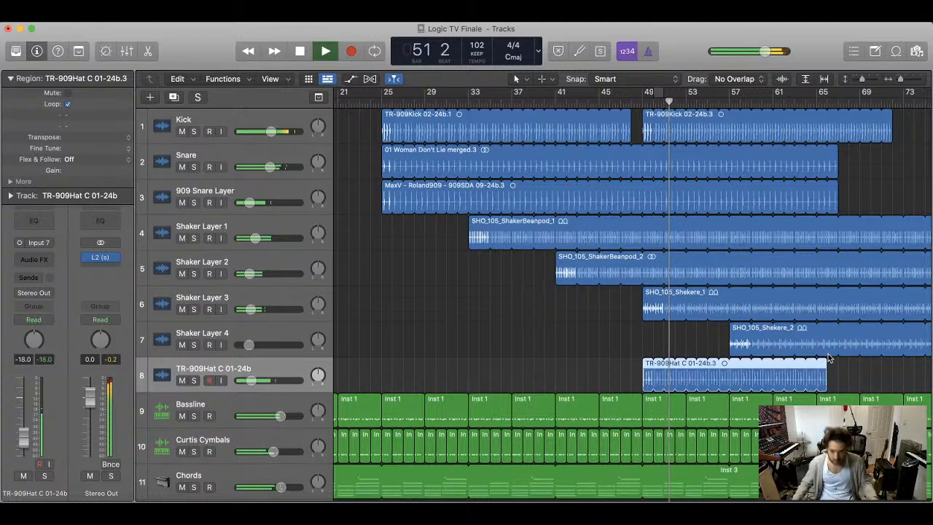
pyautogui.moveTo(827, 362); pyautogui.dragTo(876, 362)
pyautogui.press('super+Left')
pyautogui.press('super+Left')
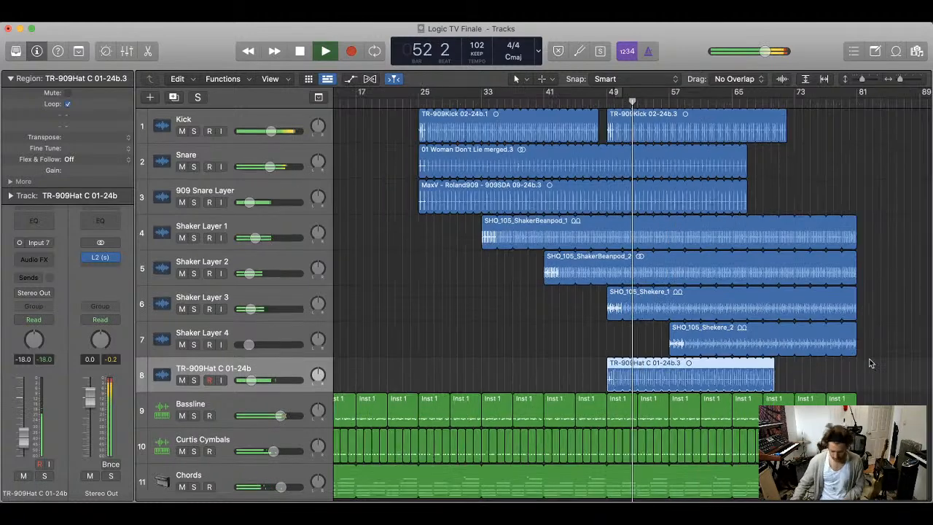
pyautogui.moveTo(610, 370); pyautogui.dragTo(652, 370)
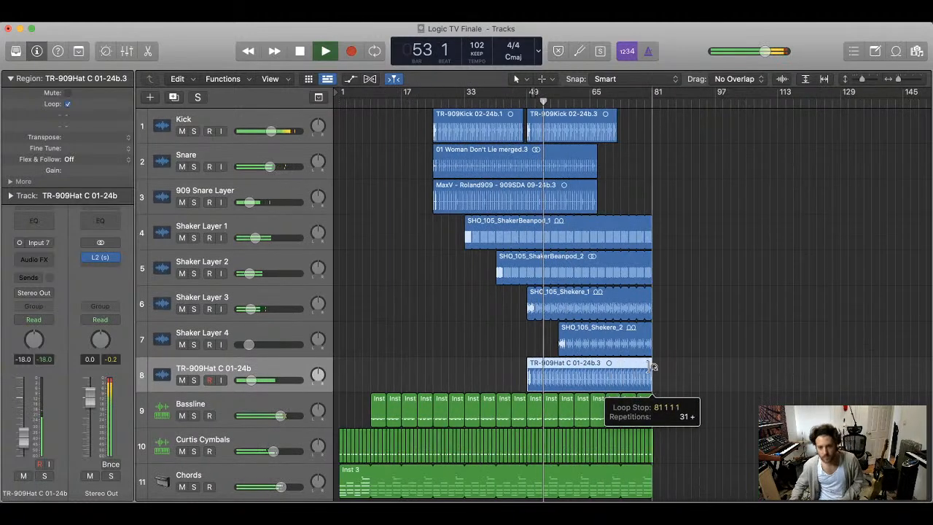
# - Extend the loops of the Snare, 909 Snare Layer and second Kick regions to bar 81
pyautogui.keyDown('shift'); pyautogui.click(589, 191); pyautogui.keyUp('shift')
pyautogui.moveTo(594, 186); pyautogui.dragTo(651, 185)
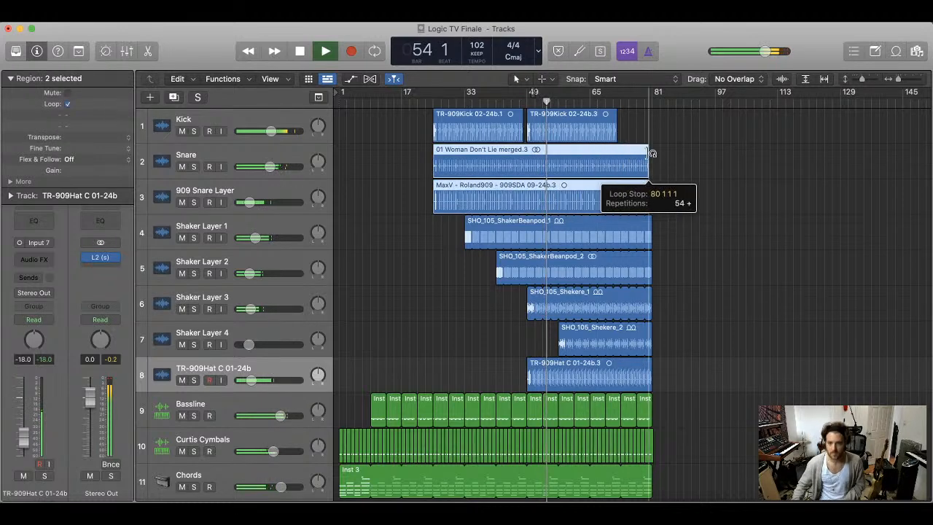
pyautogui.moveTo(617, 117); pyautogui.dragTo(652, 119)
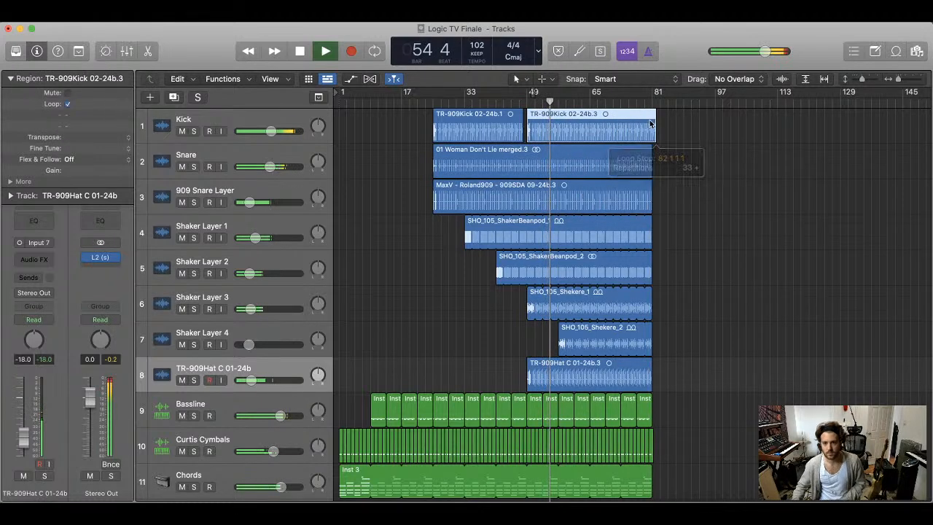
pyautogui.click(672, 135)
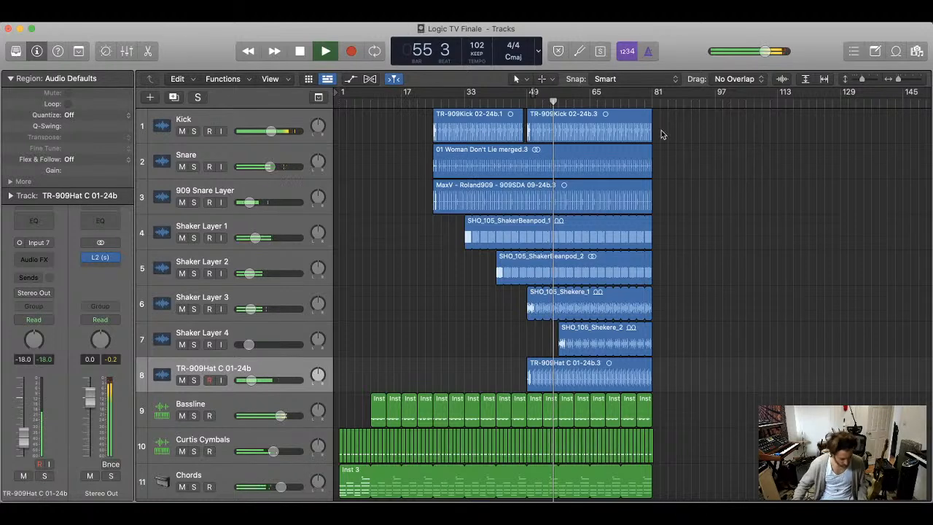
# - Rename the TR-909Hat track as 909 CH
pyautogui.doubleClick(232, 367)
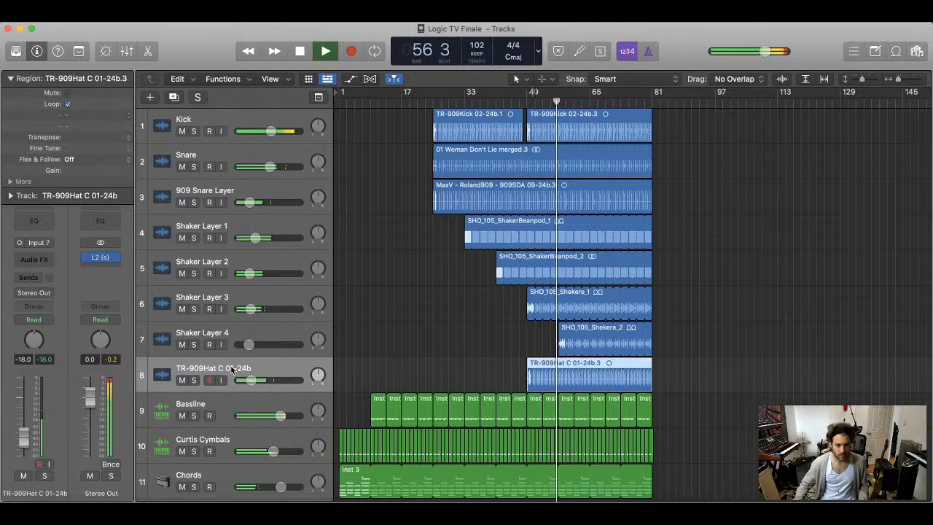
pyautogui.write('909 C')
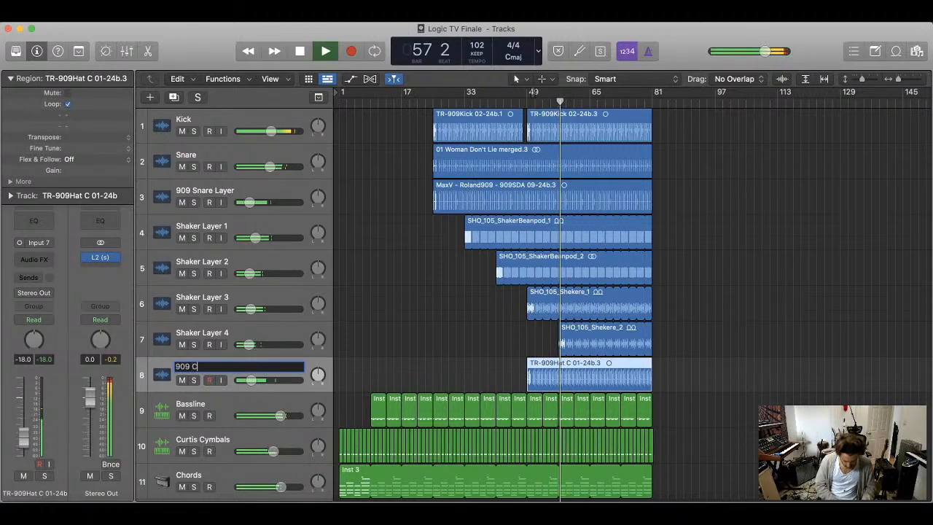
pyautogui.write('H')
pyautogui.press('Return')
# - Insert a Mono->Stereo Sample Delay on the 909 CH track and set its left delay to 298 samples
pyautogui.click(10, 77)
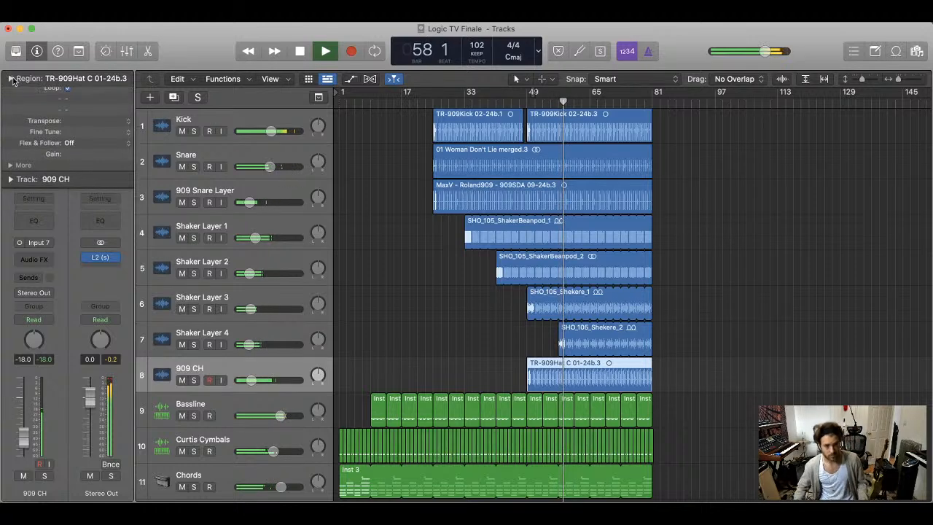
pyautogui.click(386, 333)
pyautogui.press('super+Up')
pyautogui.press('super+Up')
pyautogui.press('super+Up')
pyautogui.press('super+Up')
pyautogui.press('super+Up')
pyautogui.press('super+Up')
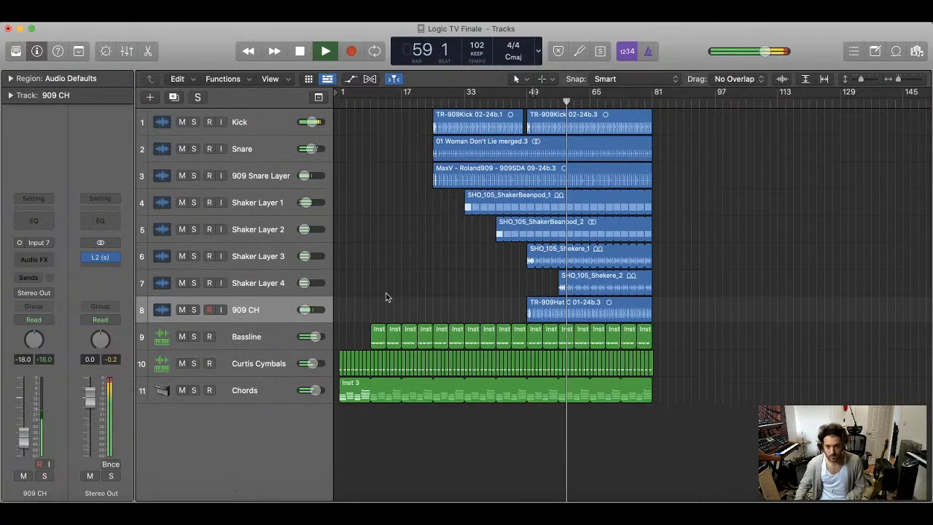
pyautogui.click(42, 265)
pyautogui.moveTo(123, 281)
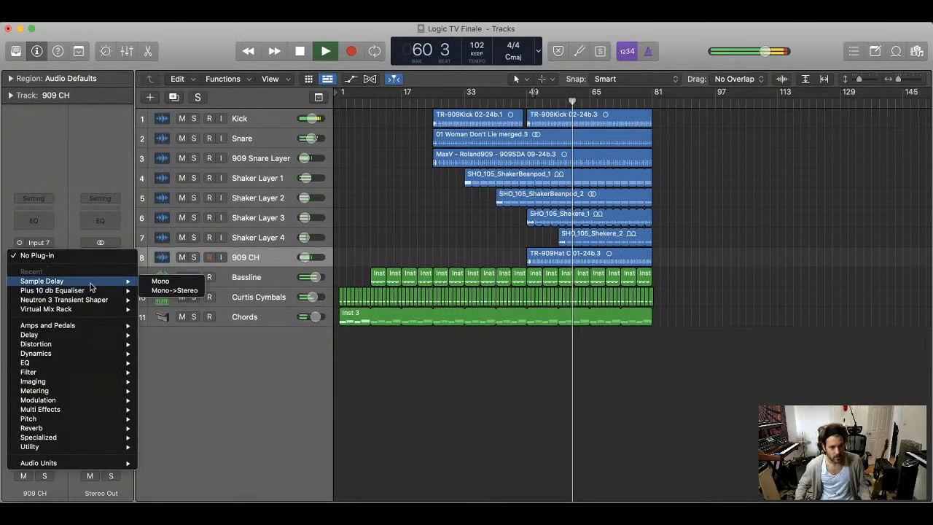
pyautogui.click(168, 290)
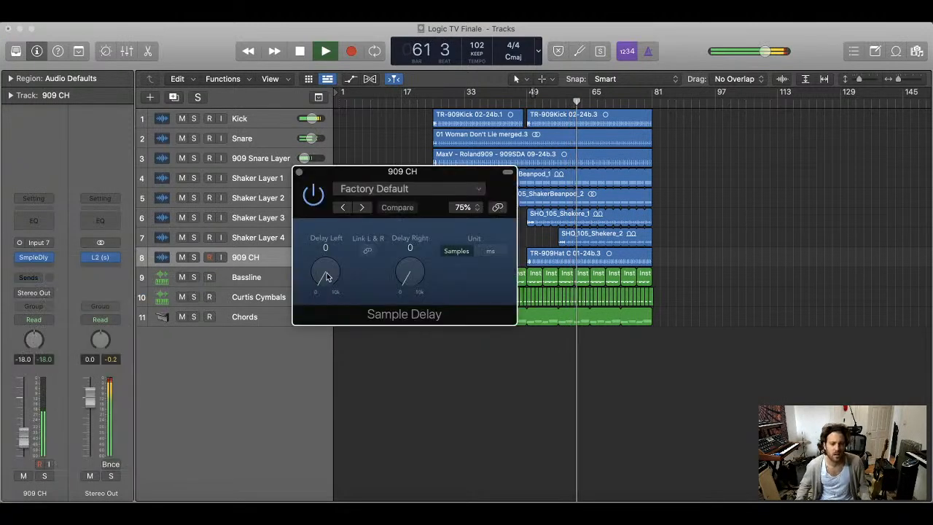
pyautogui.moveTo(327, 276); pyautogui.dragTo(327, 272)
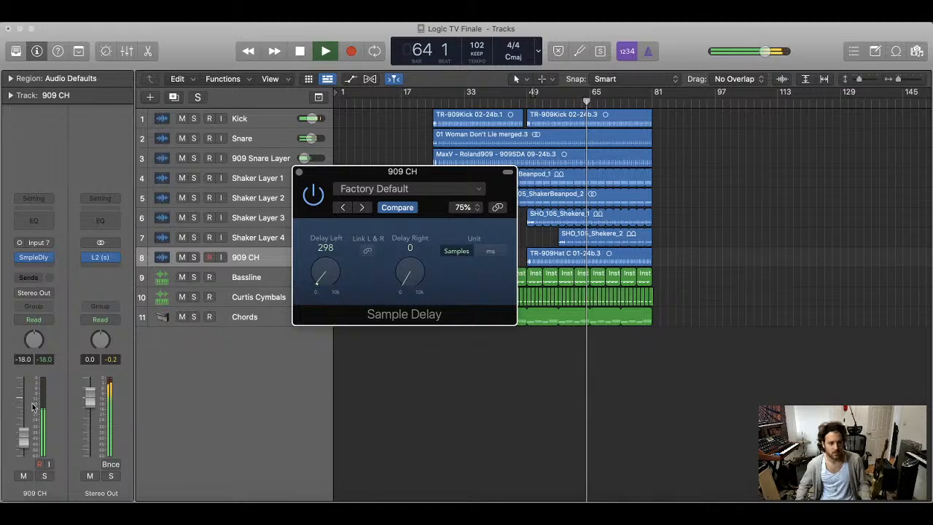
# - Set the 909 CH track's volume to -19.0 dB and replay the arrangement from bar 47
pyautogui.moveTo(21, 440); pyautogui.dragTo(25, 435)
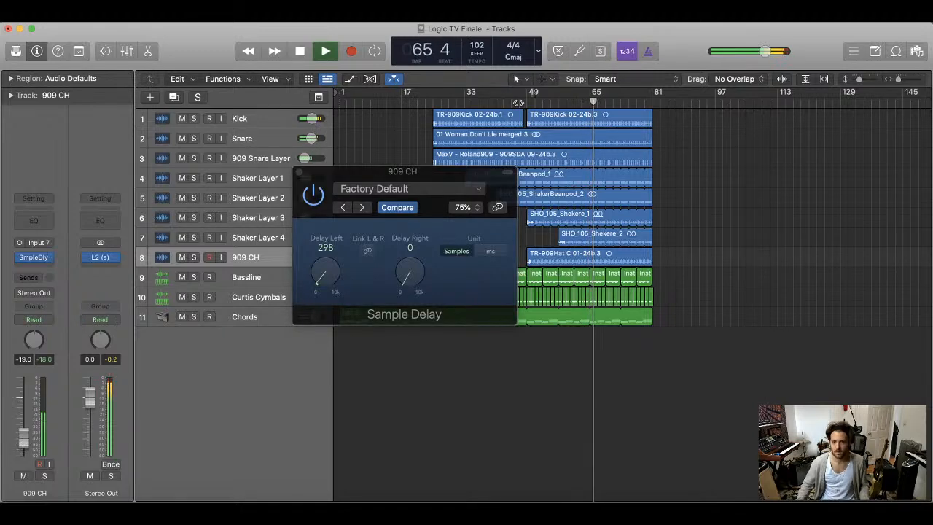
pyautogui.click(519, 102)
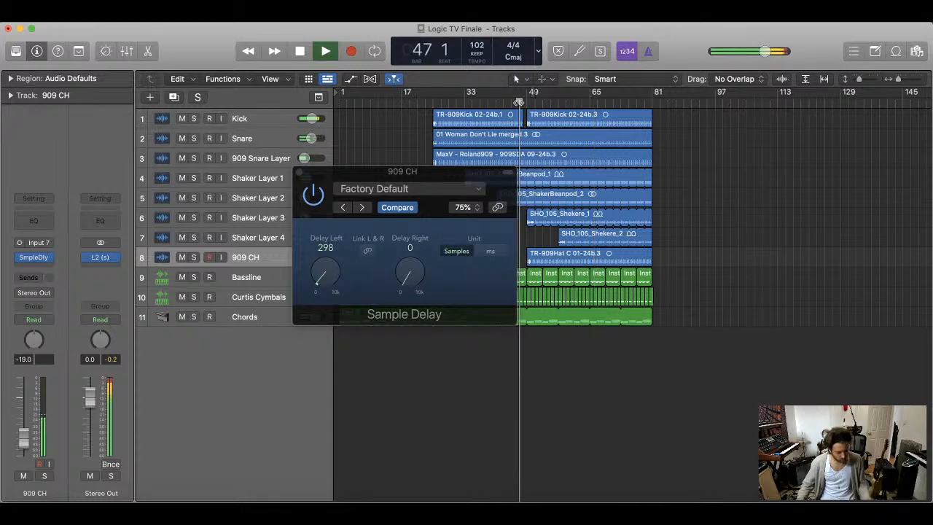
pyautogui.click(297, 174)
# - Duplicate the Chords track and set the copy's TSAR-1R reverb to a 29% mix with Bright color
pyautogui.click(247, 316)
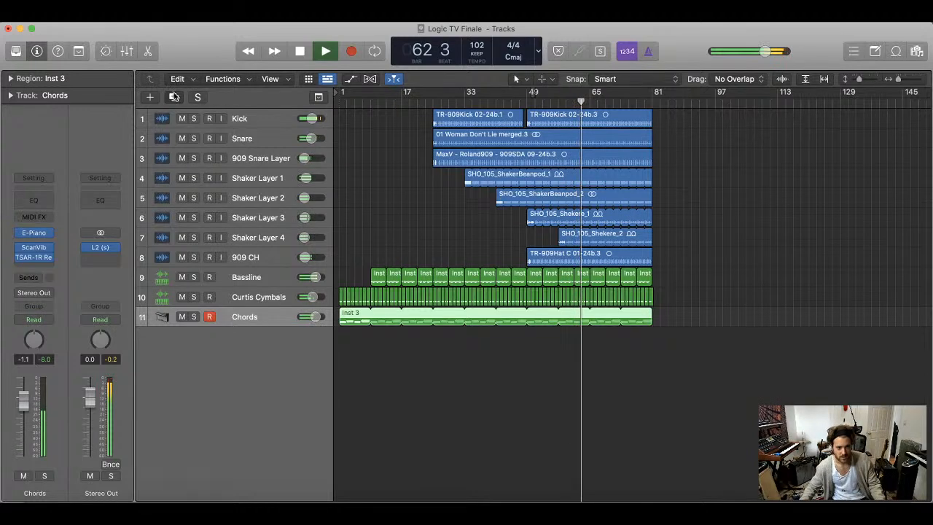
pyautogui.press('super+d')
pyautogui.click(32, 259)
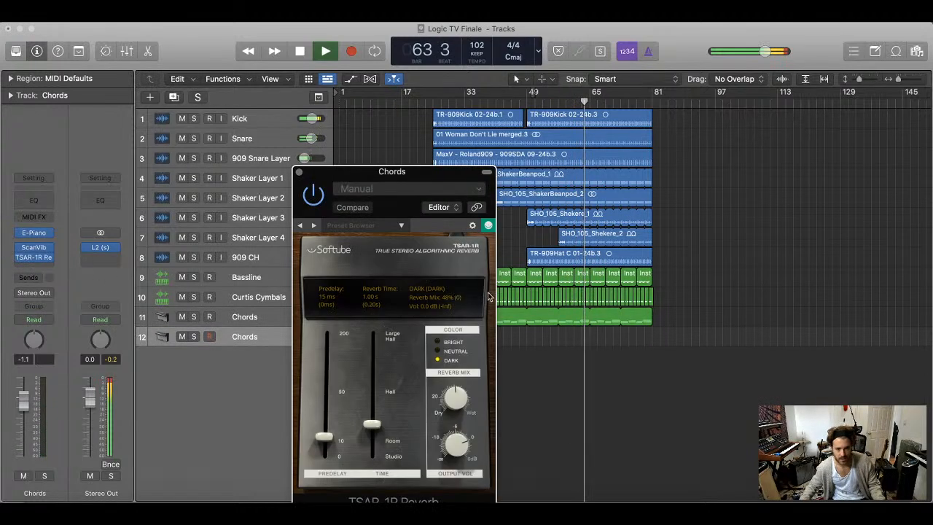
pyautogui.moveTo(459, 384); pyautogui.dragTo(456, 415)
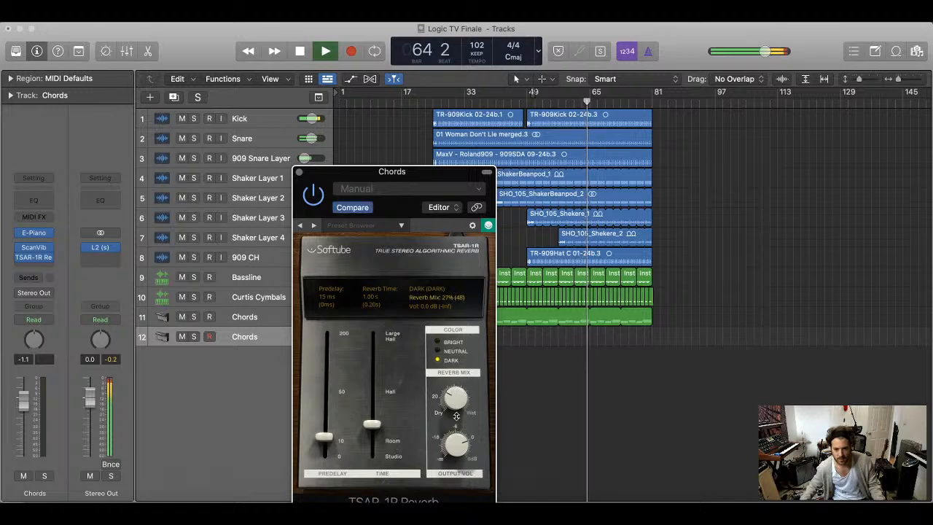
pyautogui.click(438, 342)
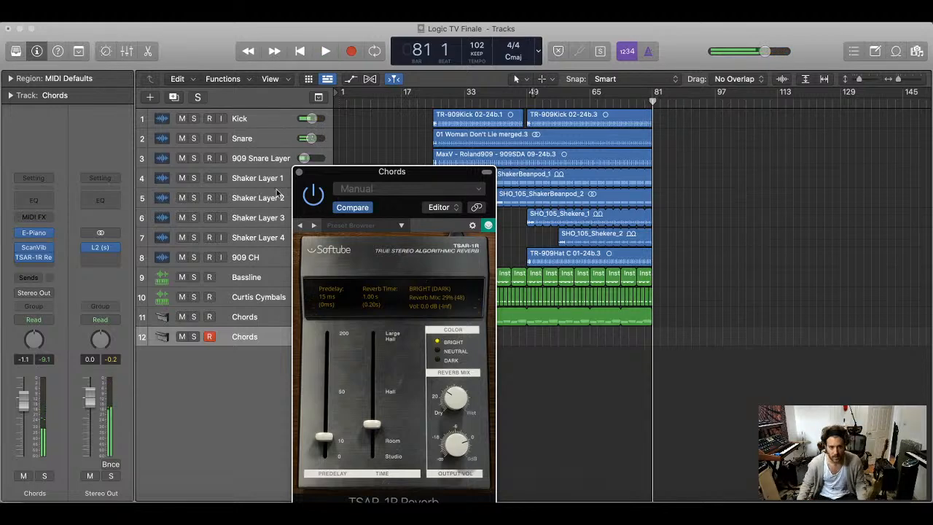
pyautogui.click(300, 173)
# - Capture the just-played performance as a region on the duplicate Chords track and play it back from bar 72
pyautogui.hotkey('shift', 'r')
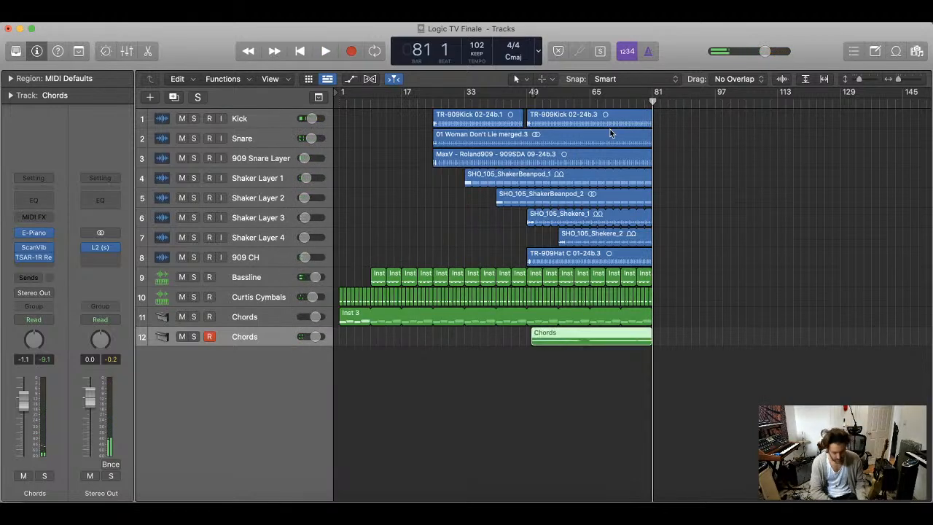
pyautogui.click(616, 101)
pyautogui.press('space')
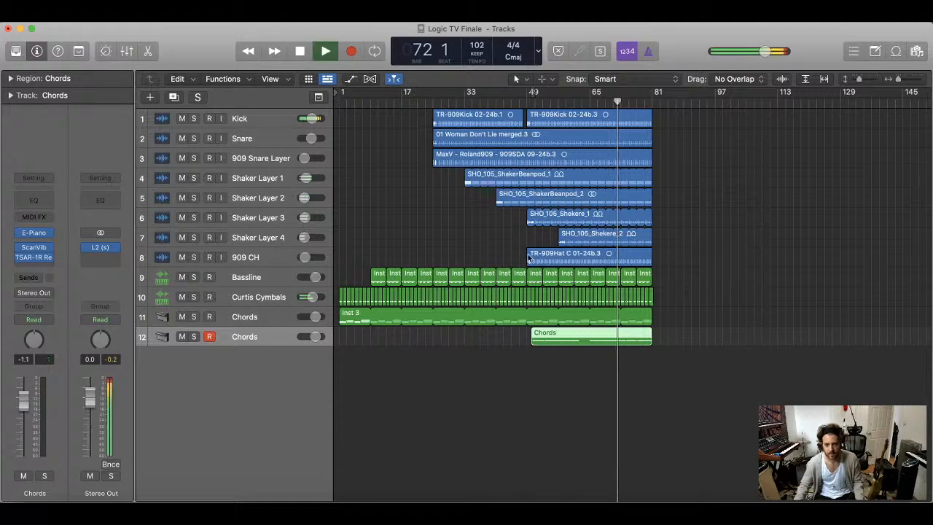
# - Open the captured region on the second Chords track in the Piano Roll
pyautogui.press('super+Down')
pyautogui.press('super+Down')
pyautogui.press('super+Down')
pyautogui.press('super+Down')
pyautogui.press('super+Right')
pyautogui.press('super+Right')
pyautogui.press('super+Right')
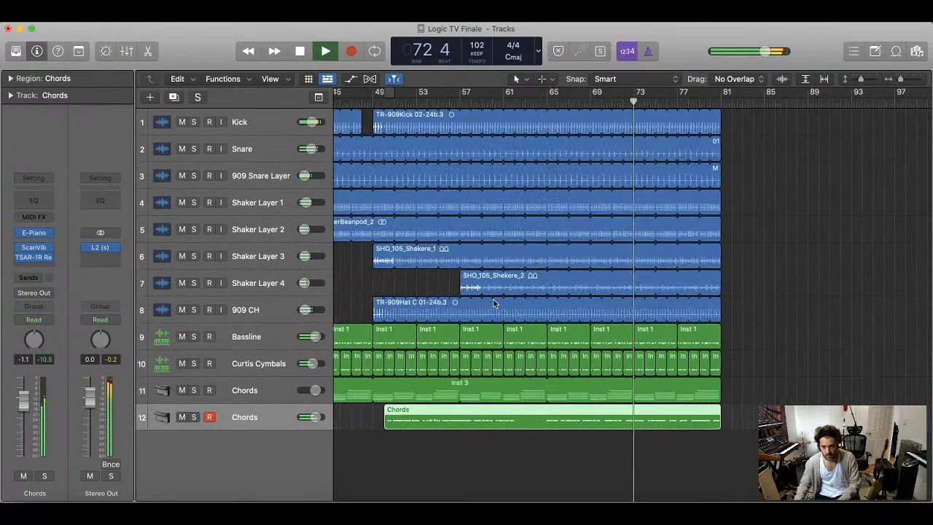
pyautogui.press('super+Down')
pyautogui.press('super+Down')
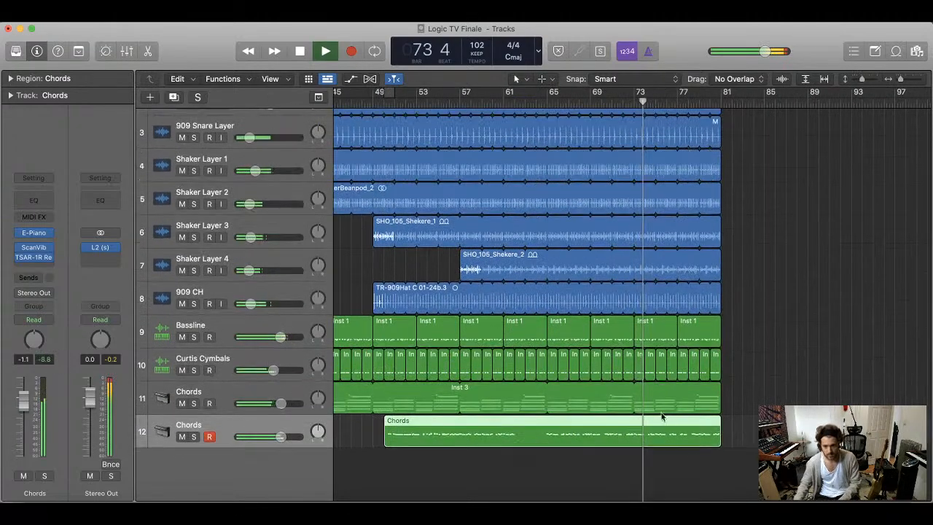
pyautogui.doubleClick(663, 424)
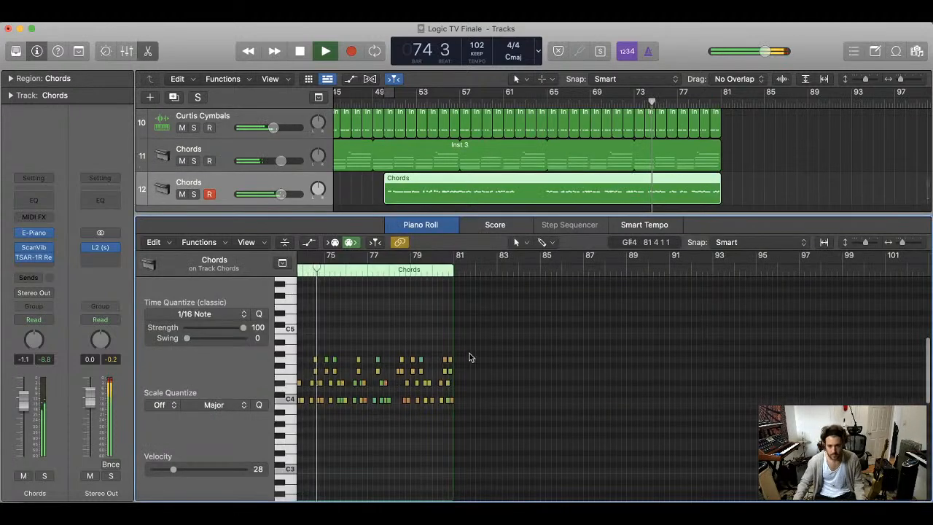
# - Play back the captured chord notes from around bars 78 and 79 to find the best passage
pyautogui.press('super+Right')
pyautogui.press('super+Right')
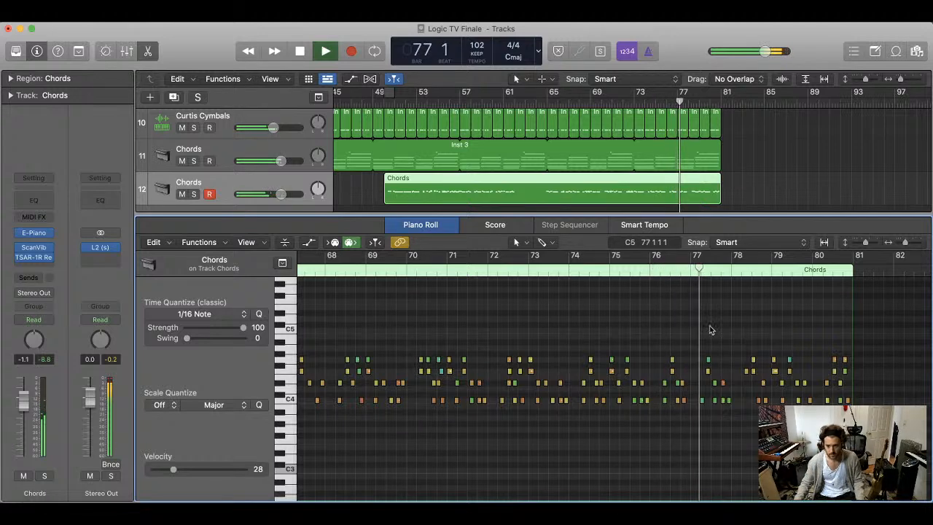
pyautogui.click(774, 270)
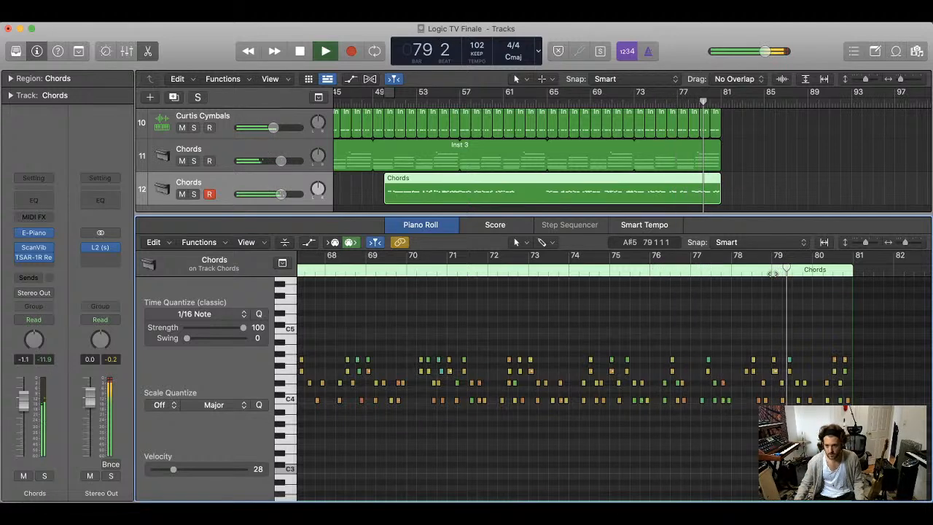
pyautogui.click(749, 272)
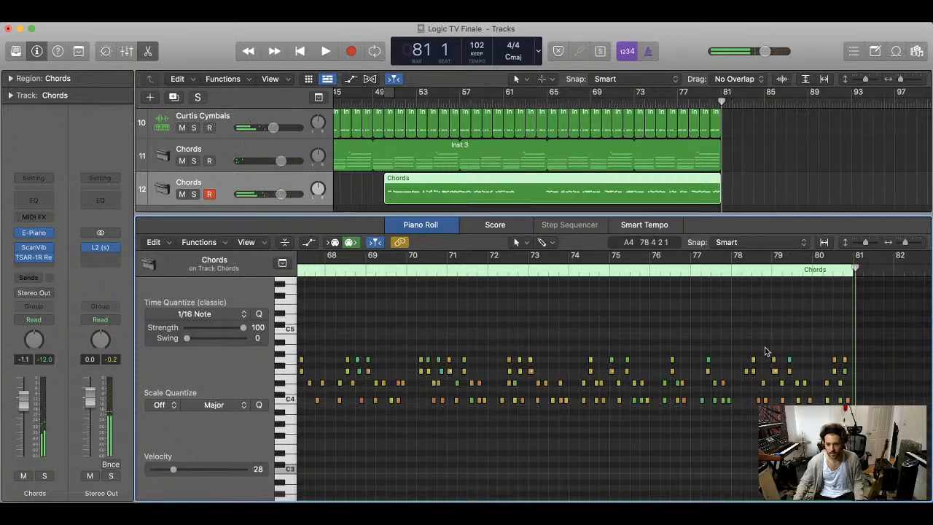
# - Delete the captured region's notes between about bar 65 and bar 79, keeping the final two bars
pyautogui.moveTo(767, 348); pyautogui.dragTo(294, 406)
pyautogui.press('Delete')
pyautogui.press('super+Left')
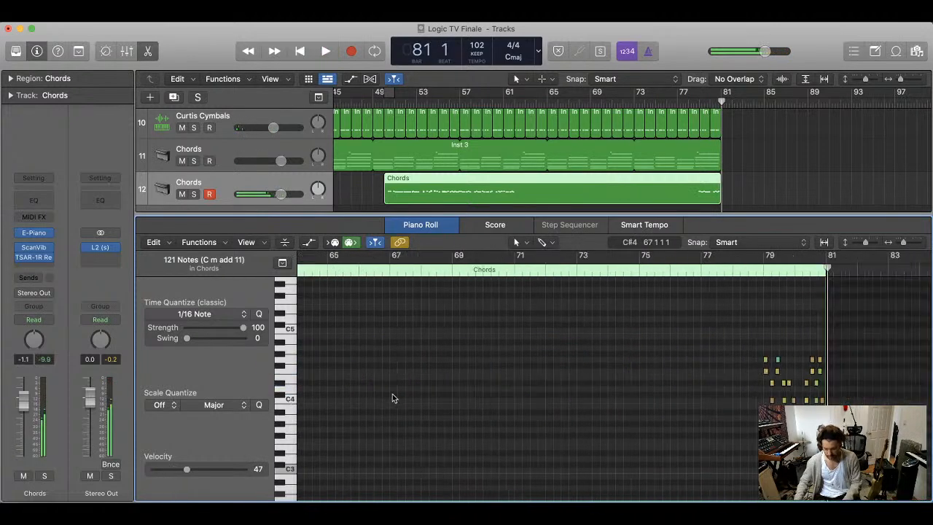
# - Delete the captured region's remaining earlier notes before about bar 65, leaving only the final two bars
pyautogui.press('super+Left')
pyautogui.press('super+Left')
pyautogui.moveTo(572, 334); pyautogui.dragTo(293, 444)
pyautogui.press('Delete')
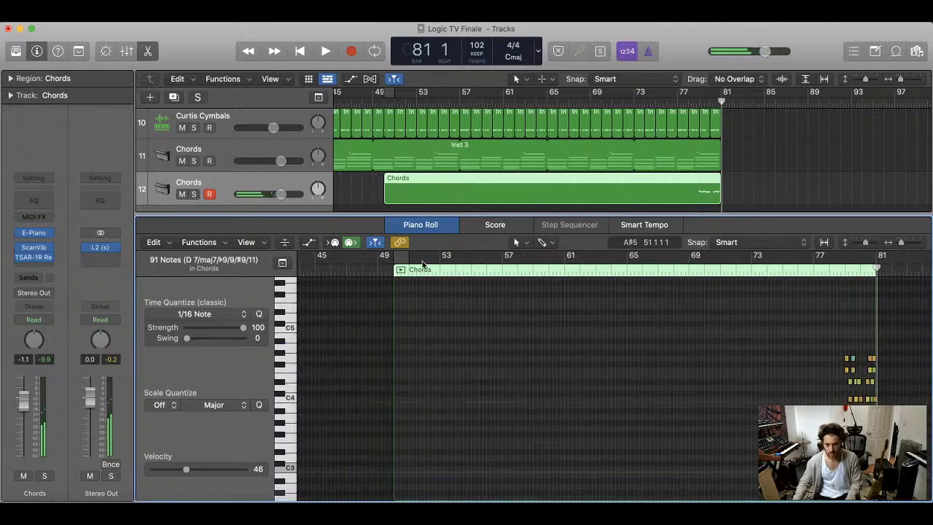
# - Trim the captured region's start to bar 79, close the Piano Roll, and move the two-bar region to bar 49 during playback
pyautogui.moveTo(386, 196); pyautogui.dragTo(698, 151)
pyautogui.press('p')
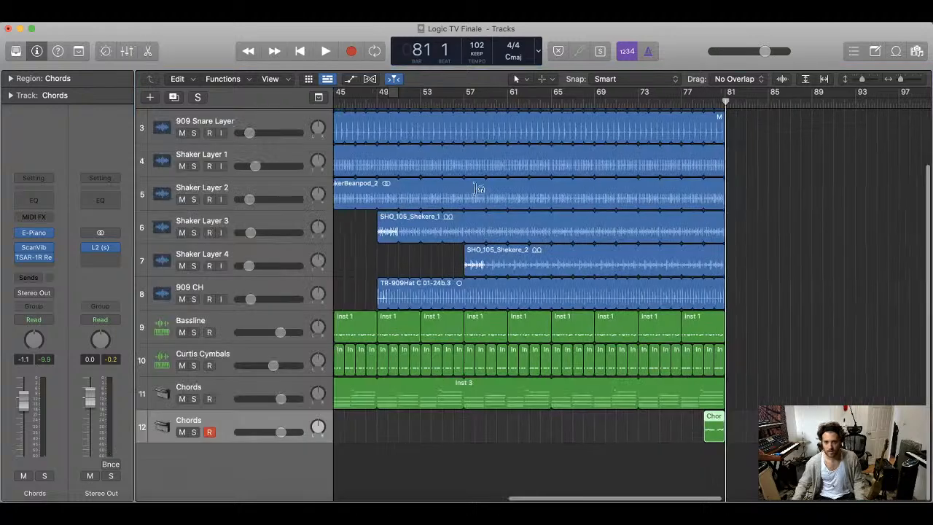
pyautogui.press('space')
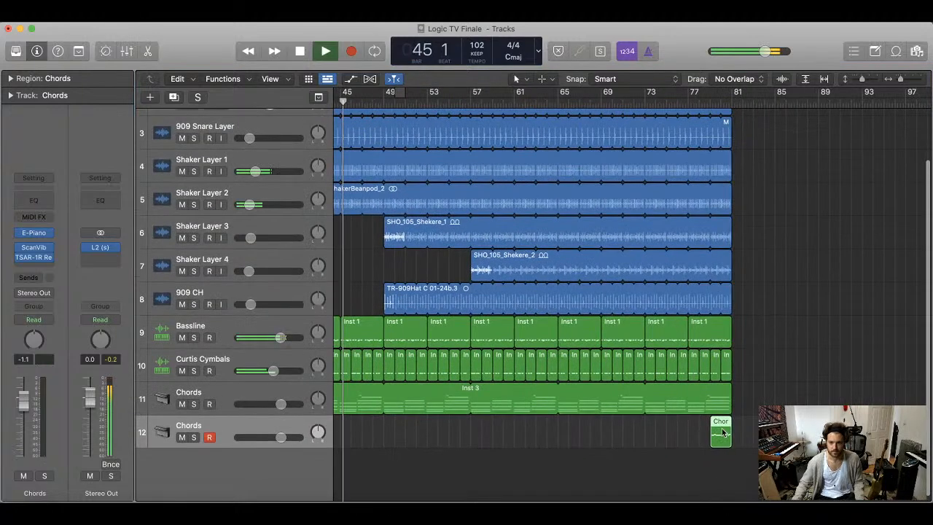
pyautogui.moveTo(720, 432); pyautogui.dragTo(398, 429)
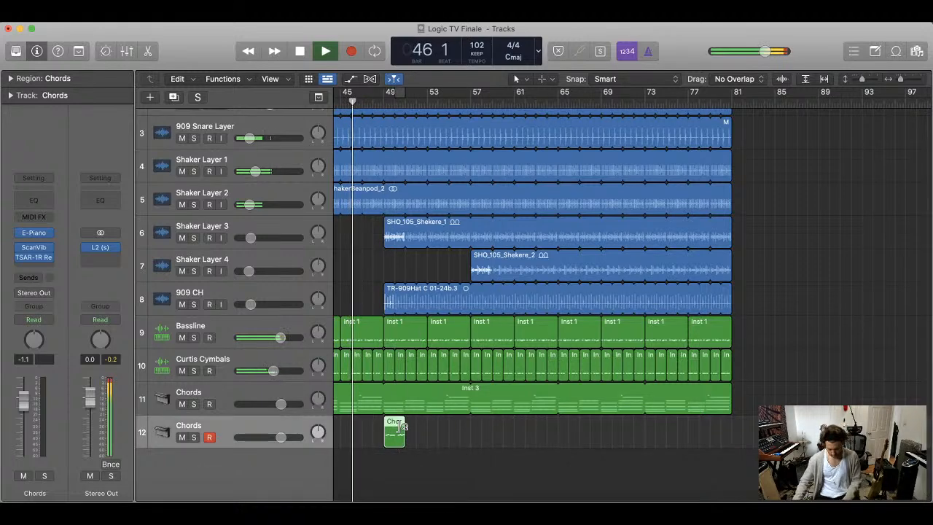
# - Loop the two-bar chord region from bar 49 out to bar 81
pyautogui.press('super+Left')
pyautogui.press('super+Left')
pyautogui.press('super+Left')
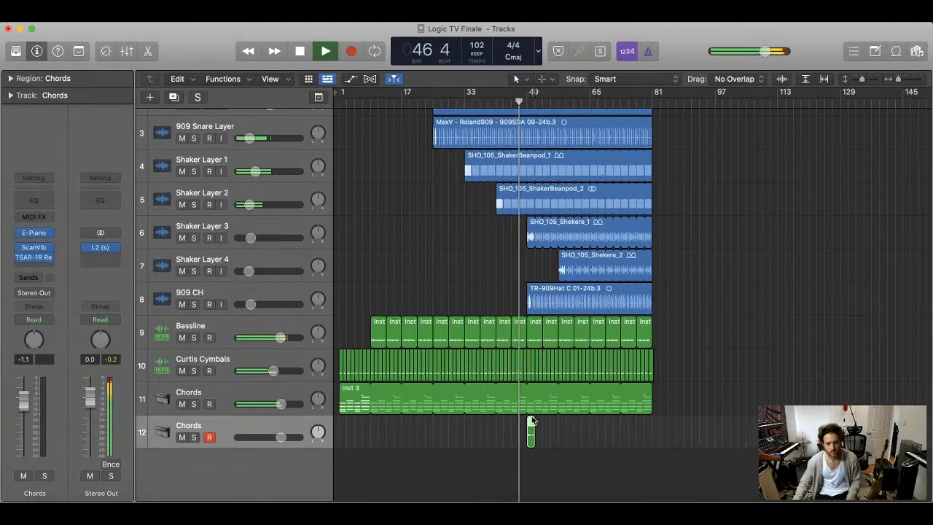
pyautogui.moveTo(530, 421); pyautogui.dragTo(652, 426)
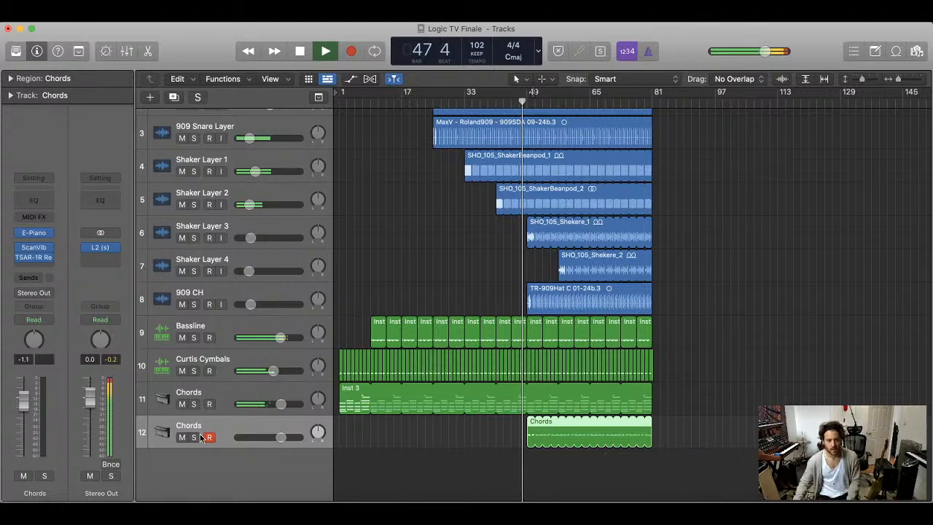
# - Stop playback and shorten the looped chord region on the second Chords track back to its two-bar length
pyautogui.doubleClick(189, 425)
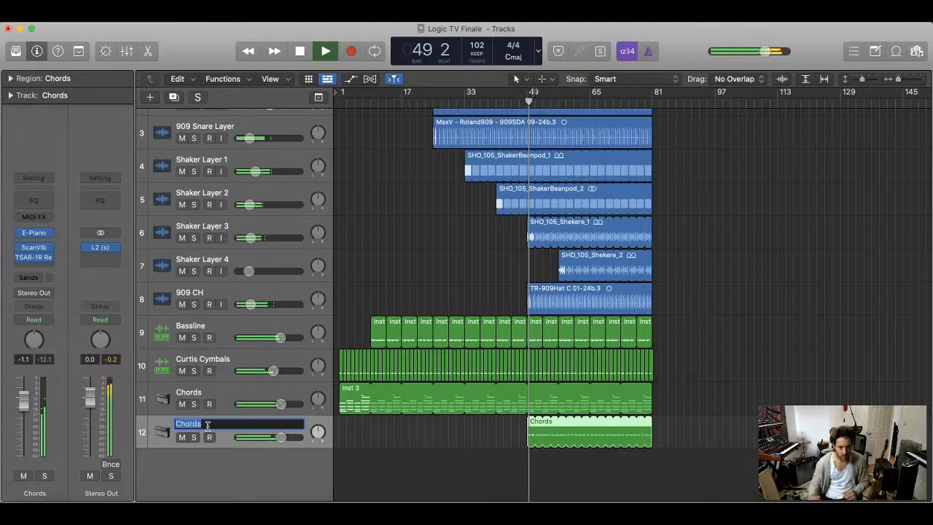
pyautogui.click(502, 442)
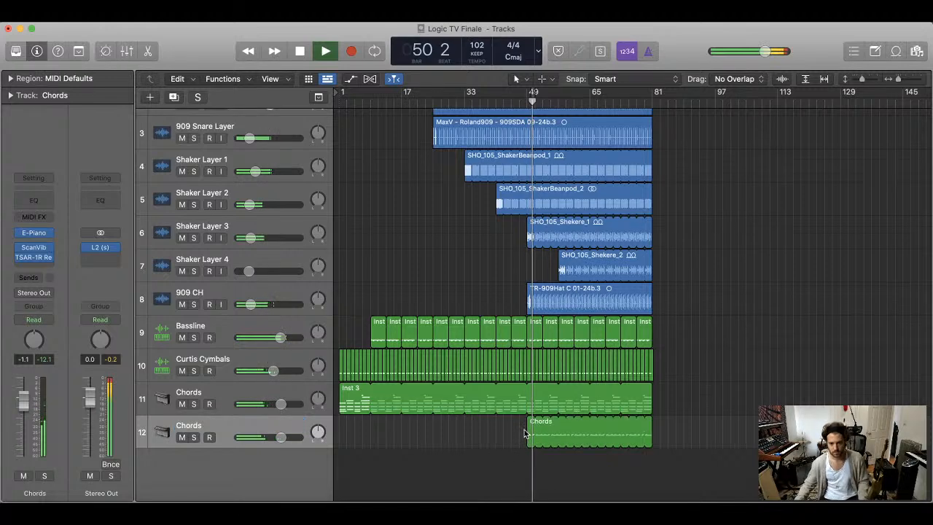
pyautogui.click(529, 435)
pyautogui.press('space')
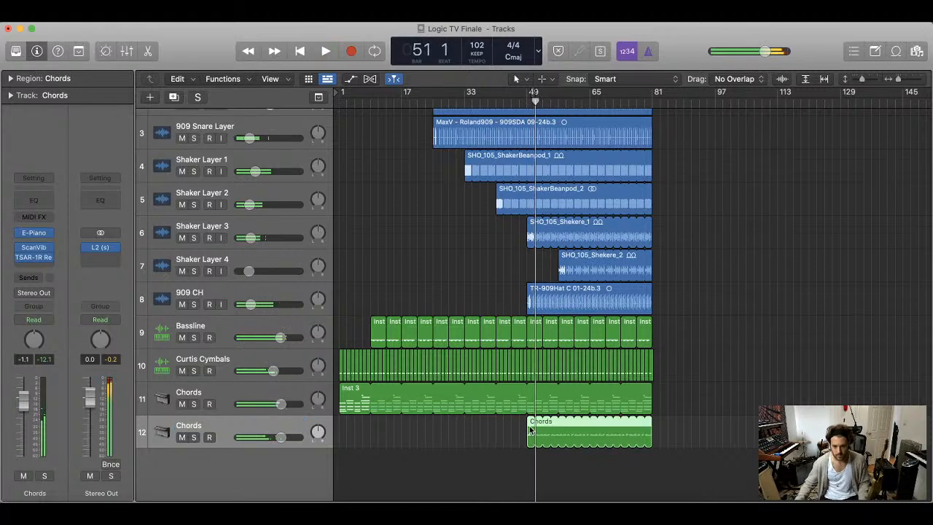
pyautogui.moveTo(649, 422); pyautogui.dragTo(489, 441)
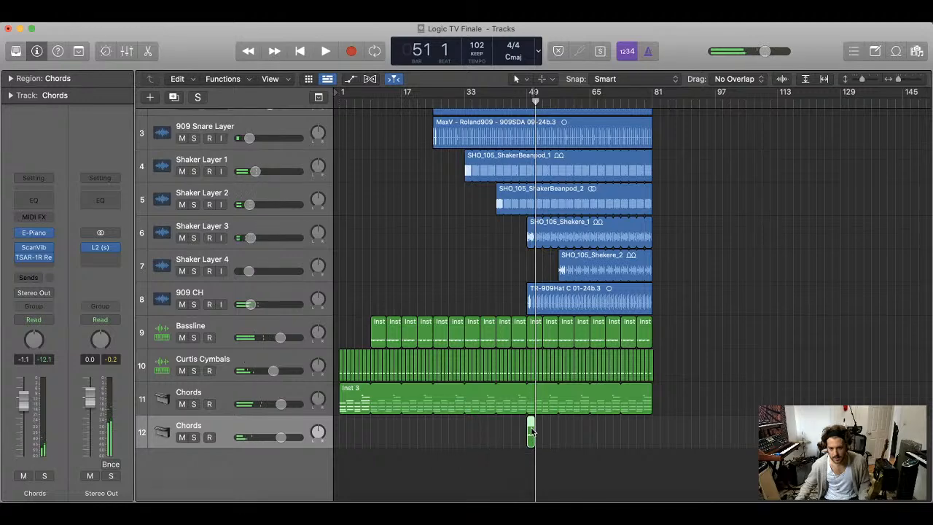
# - Open the two-bar chord region in the Piano Roll and extend its start back to about the middle of bar 48
pyautogui.press('p')
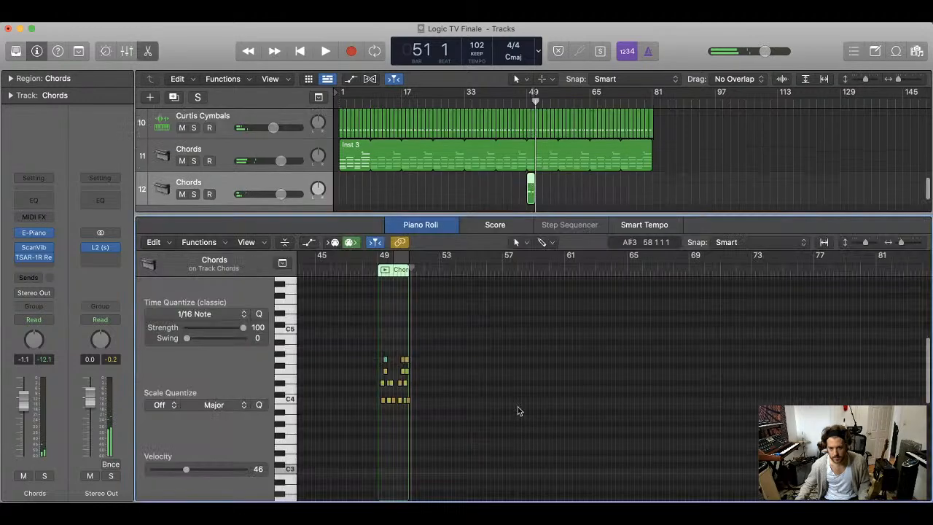
pyautogui.click(515, 196)
pyautogui.press('super+Right')
pyautogui.press('super+Right')
pyautogui.press('super+Right')
pyautogui.press('super+Right')
pyautogui.press('super+Right')
pyautogui.press('super+Right')
pyautogui.press('super+Right')
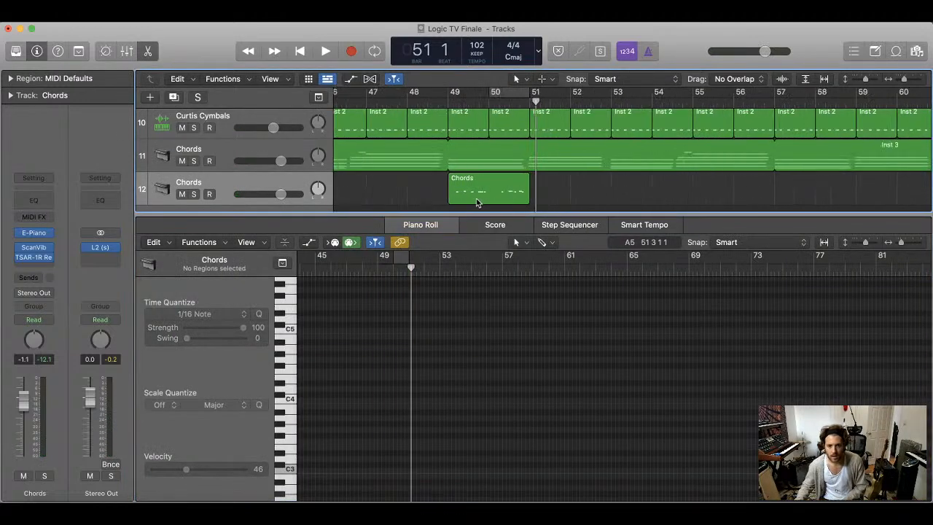
pyautogui.moveTo(449, 200); pyautogui.dragTo(434, 200)
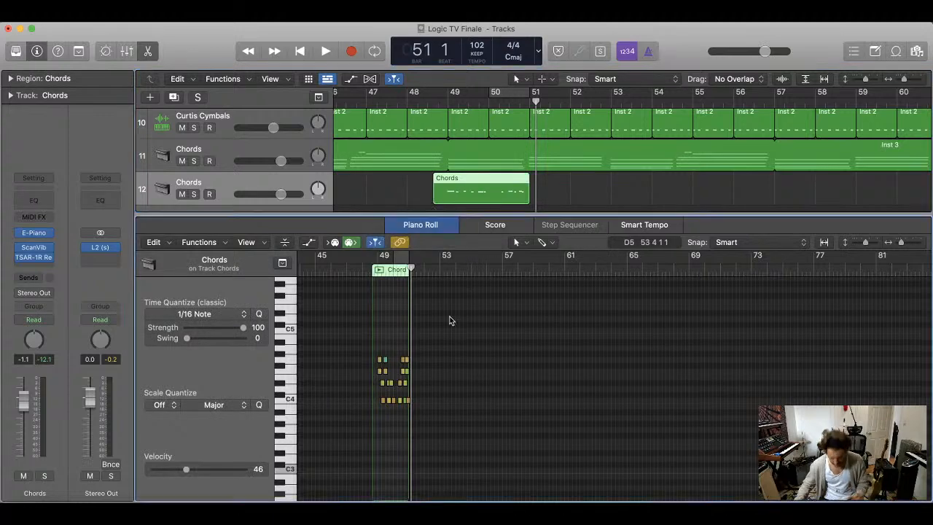
# - Align the region's first two chord notes with the start of bar 49 and trim the region's start back to bar 49
pyautogui.press('super+Right')
pyautogui.press('super+Right')
pyautogui.press('super+Right')
pyautogui.press('super+Right')
pyautogui.press('super+Right')
pyautogui.press('super+Right')
pyautogui.hscroll(-5, 384, 357)
pyautogui.press('super+Right')
pyautogui.press('super+Right')
pyautogui.press('super+Right')
pyautogui.press('super+Right')
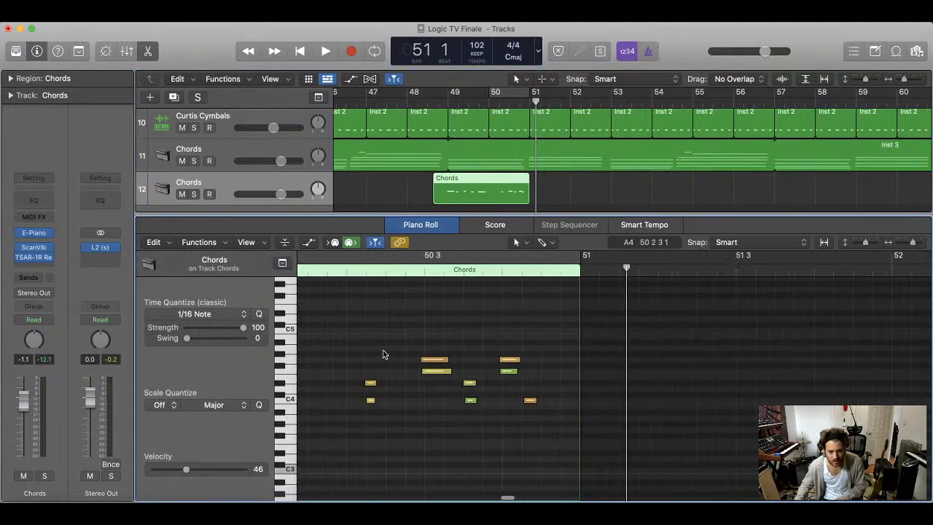
pyautogui.hscroll(-10, 394, 352)
pyautogui.hscroll(-10, 395, 349)
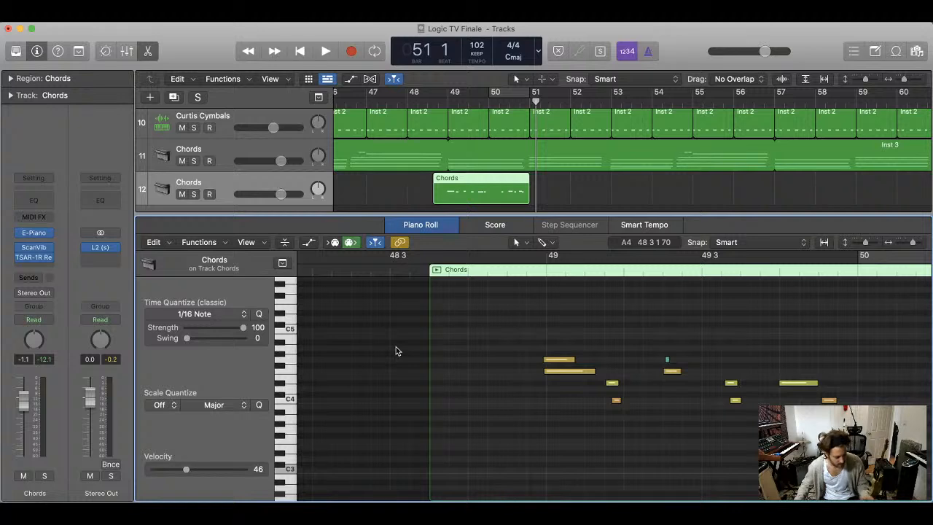
pyautogui.moveTo(556, 341); pyautogui.dragTo(560, 362)
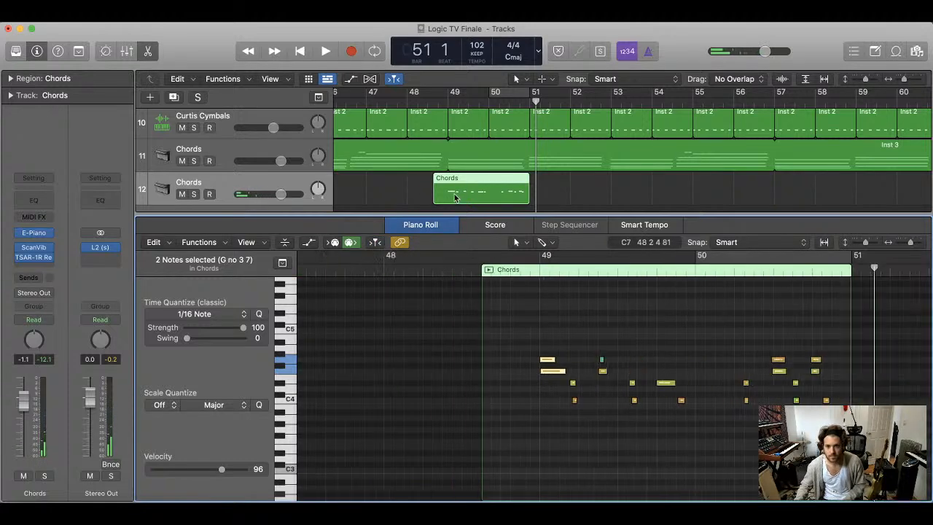
pyautogui.moveTo(440, 202); pyautogui.dragTo(447, 197)
pyautogui.moveTo(452, 197); pyautogui.dragTo(450, 197)
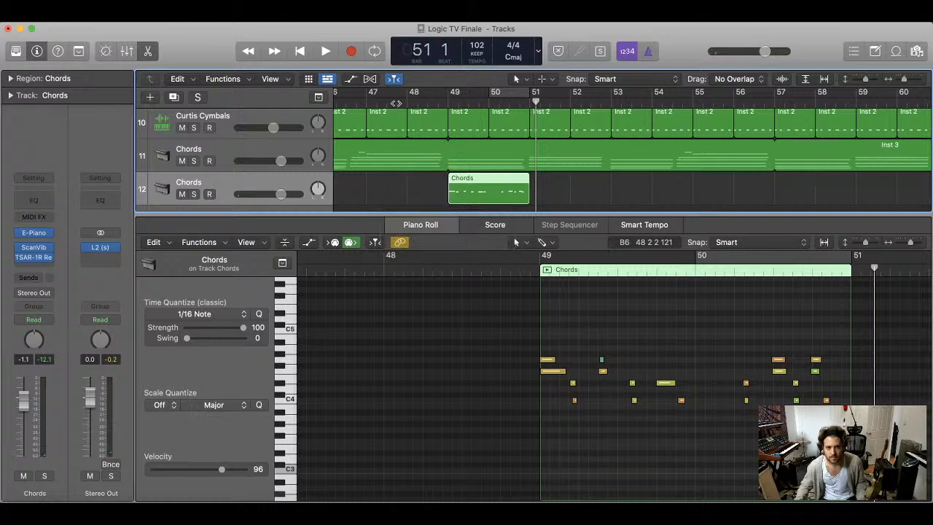
# - Play back from before bar 49 and loop the edited chord region to about bar 56
pyautogui.click(397, 104)
pyautogui.press('space')
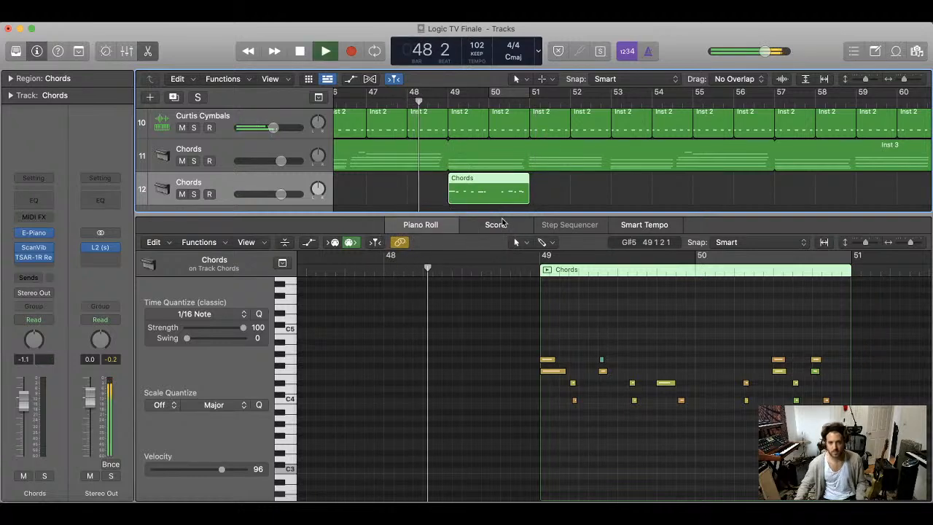
pyautogui.moveTo(520, 186); pyautogui.dragTo(738, 190)
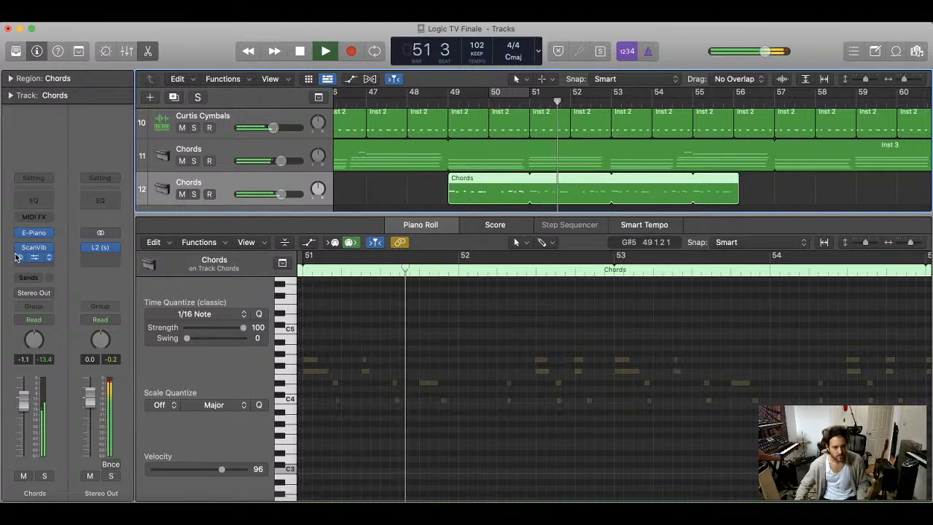
# - Bypass the TSAR-1R plug-in on the second Chords track and close the Piano Roll
pyautogui.click(19, 258)
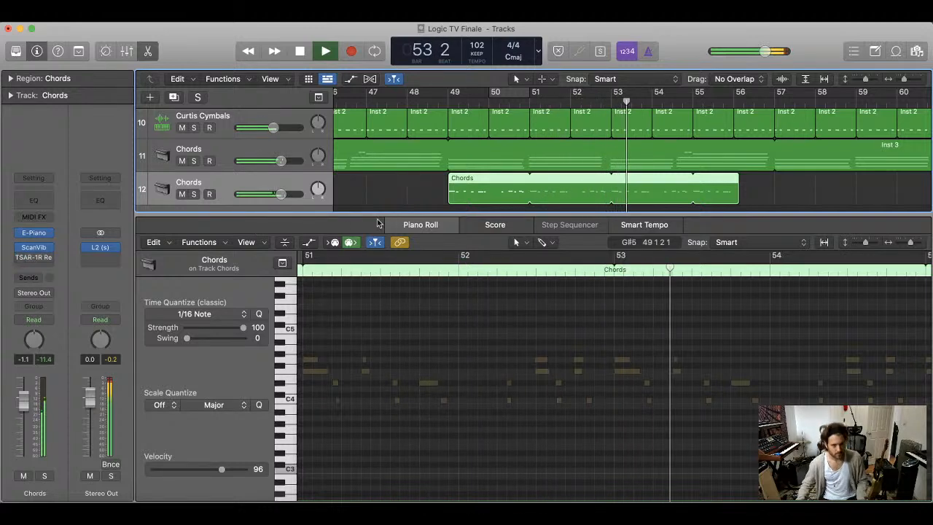
pyautogui.press('p')
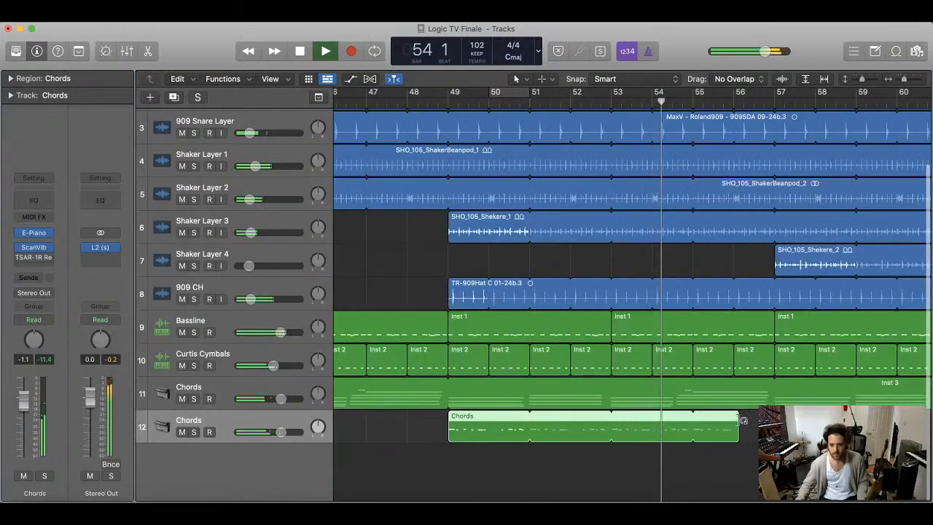
# - Extend the edited chord region's loop to the end of the arrangement at bar 81
pyautogui.press('super+Up')
pyautogui.press('super+Left')
pyautogui.press('super+Left')
pyautogui.press('super+Up')
pyautogui.press('super+Left')
pyautogui.press('super+Left')
pyautogui.press('super+Up')
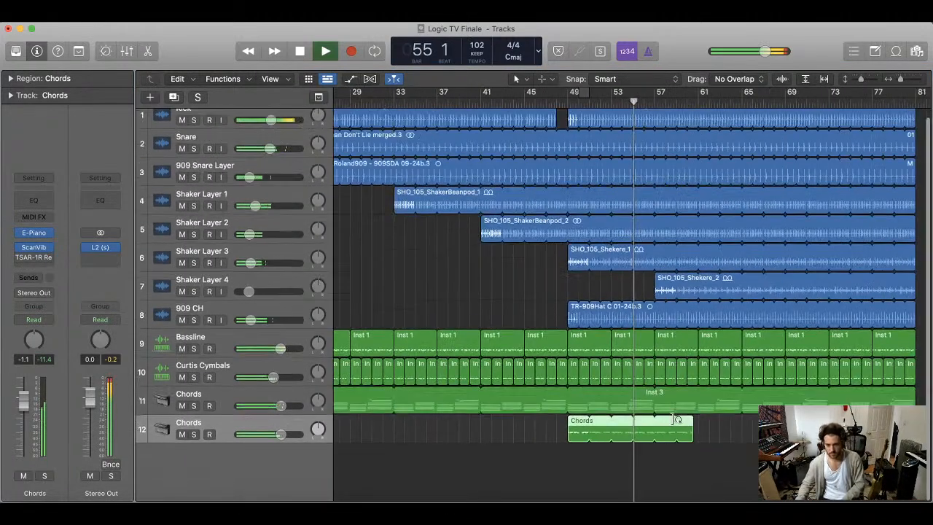
pyautogui.press('super+Left')
pyautogui.press('super+Up')
pyautogui.press('super+Left')
pyautogui.moveTo(662, 419); pyautogui.dragTo(767, 419)
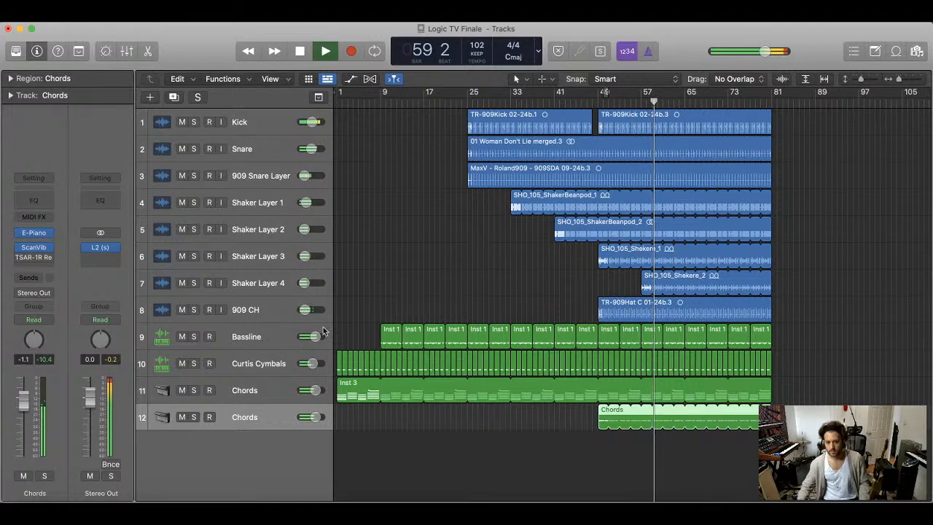
# - Rename the second Chords track as Gospelly Vibe
pyautogui.doubleClick(250, 414)
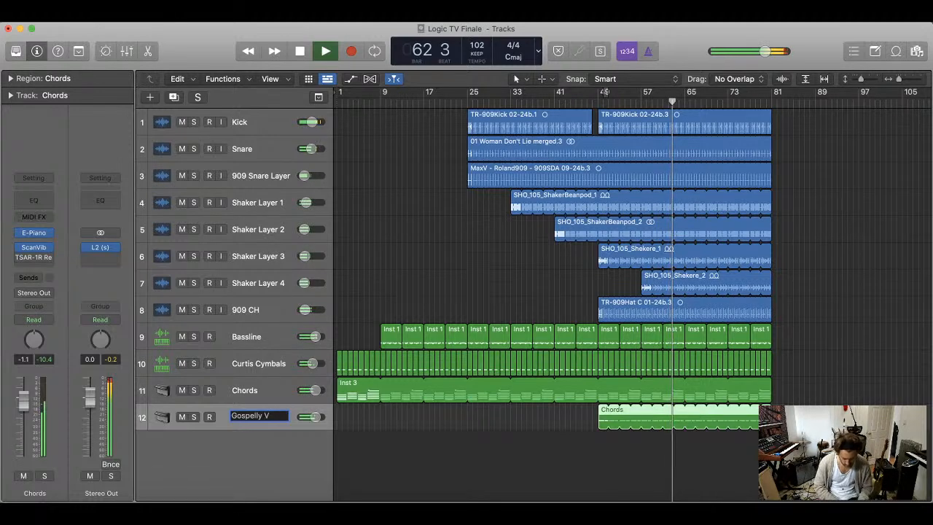
pyautogui.write('Gospelly Vibe')
pyautogui.press('Return')
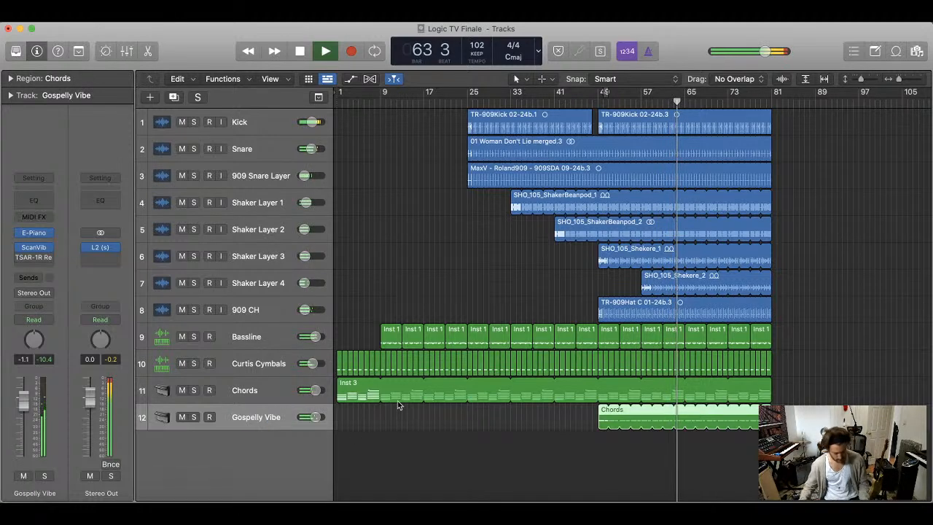
# - Restart playback from bar 45 and add a new audio track below the 909 CH track
pyautogui.click(546, 297)
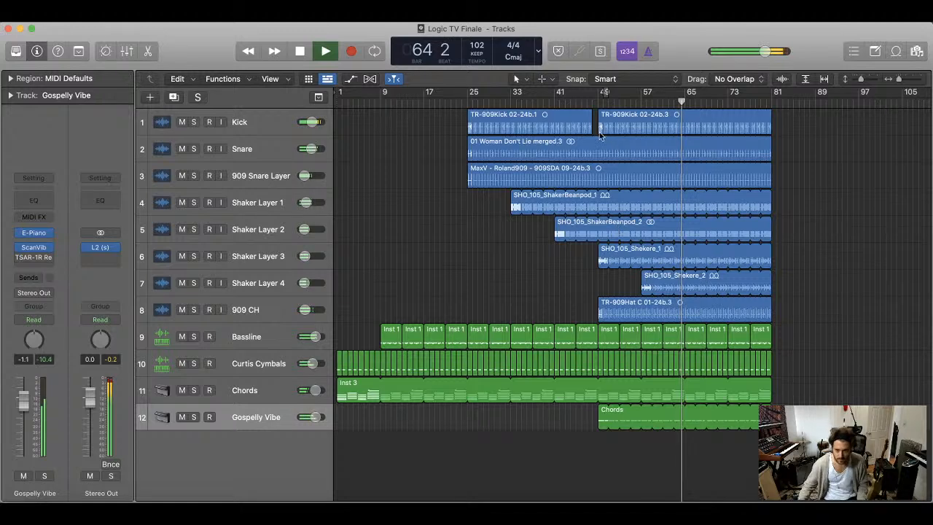
pyautogui.click(574, 104)
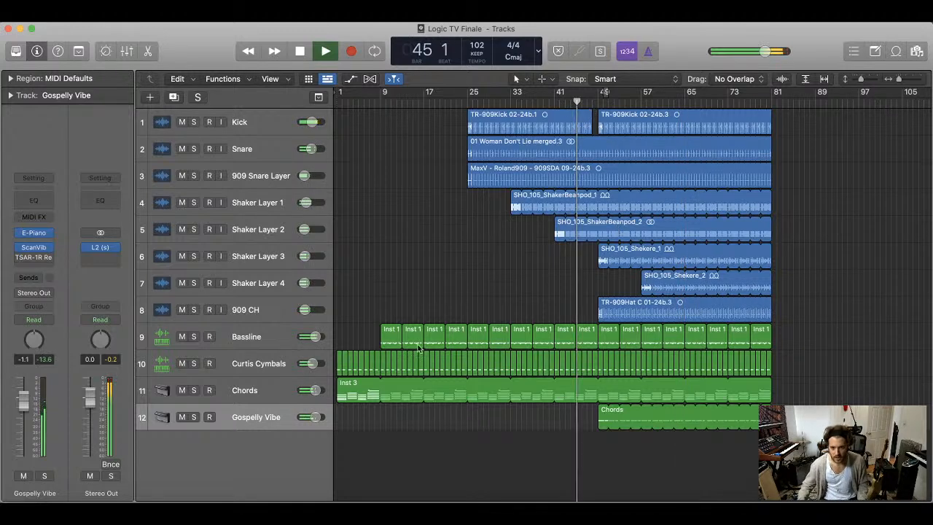
pyautogui.click(252, 309)
pyautogui.click(371, 273)
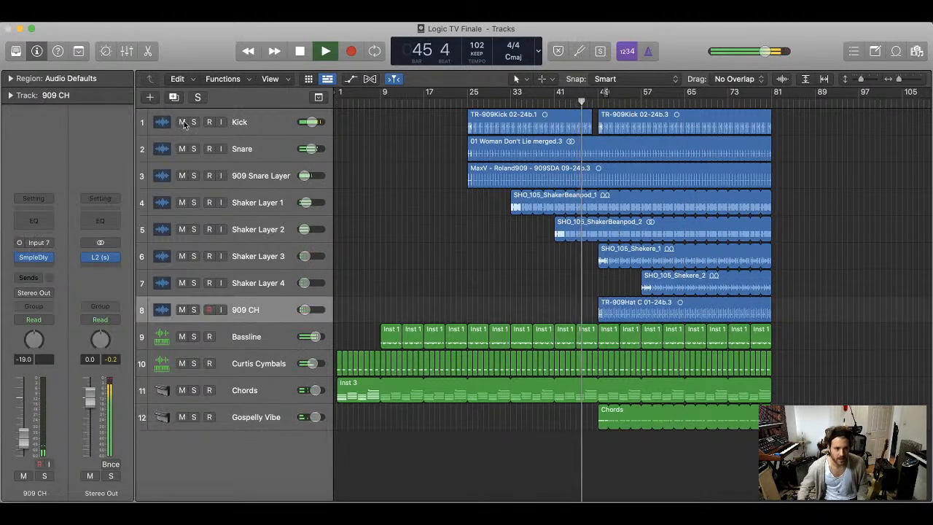
pyautogui.press('alt+super+n')
pyautogui.click(645, 244)
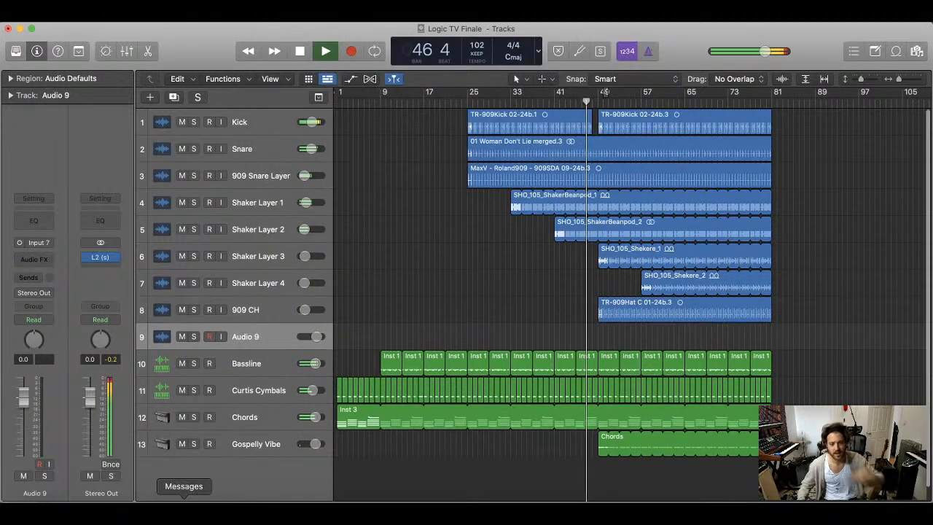
# - Switch to Finder and audition the open hats TR-909Hat O 01 to 03, then select TR-909Hat O 02.wav and move the window aside
pyautogui.click(60, 511)
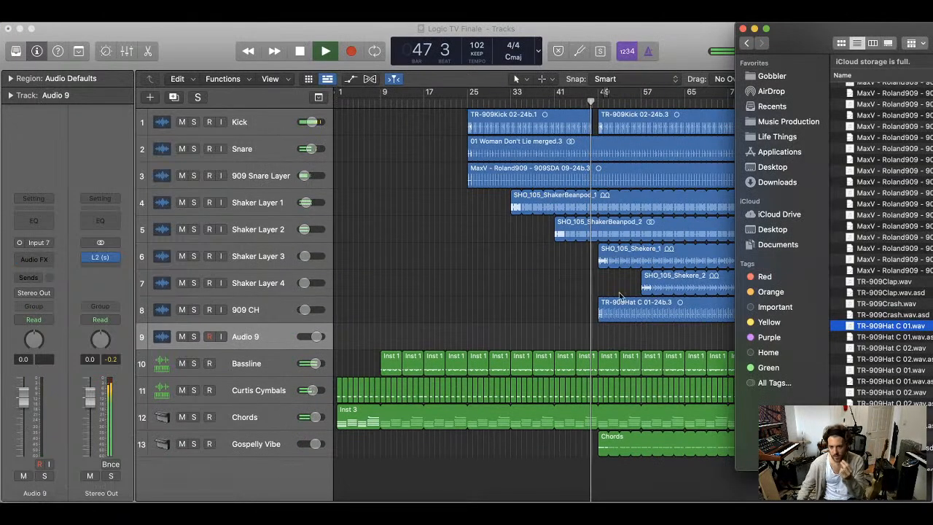
pyautogui.moveTo(780, 44); pyautogui.dragTo(603, 44)
pyautogui.click(809, 370)
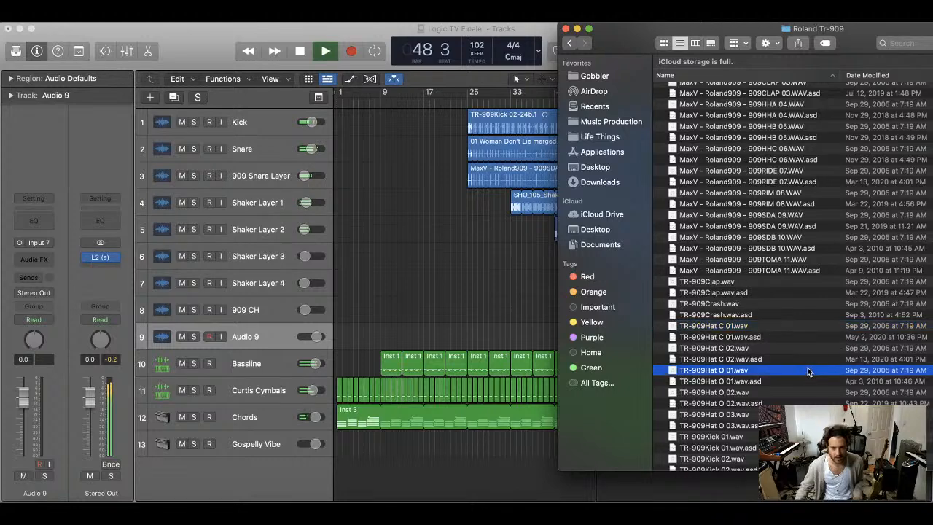
pyautogui.press('space')
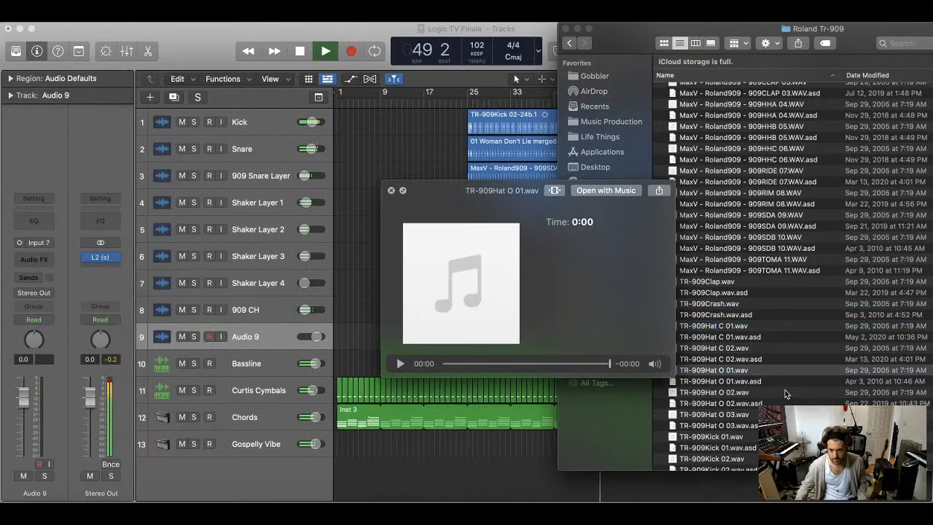
pyautogui.click(787, 392)
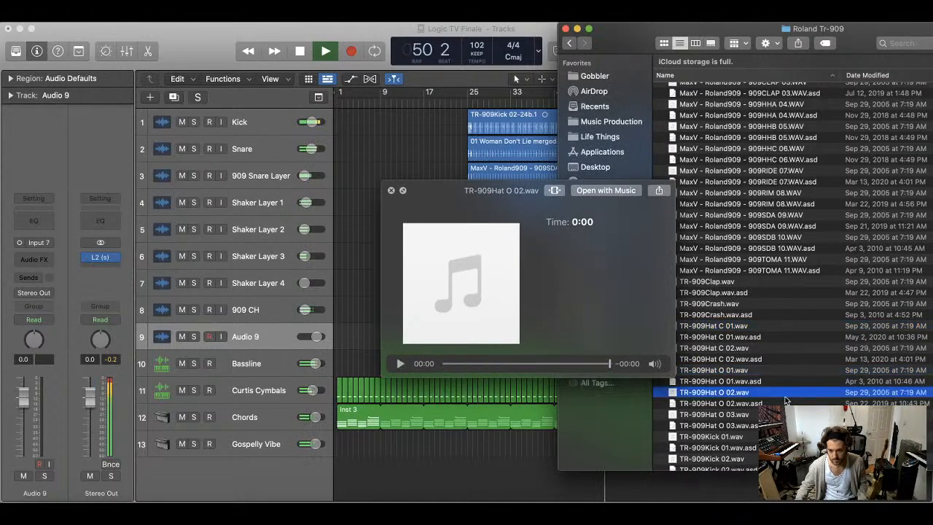
pyautogui.click(776, 413)
pyautogui.click(775, 394)
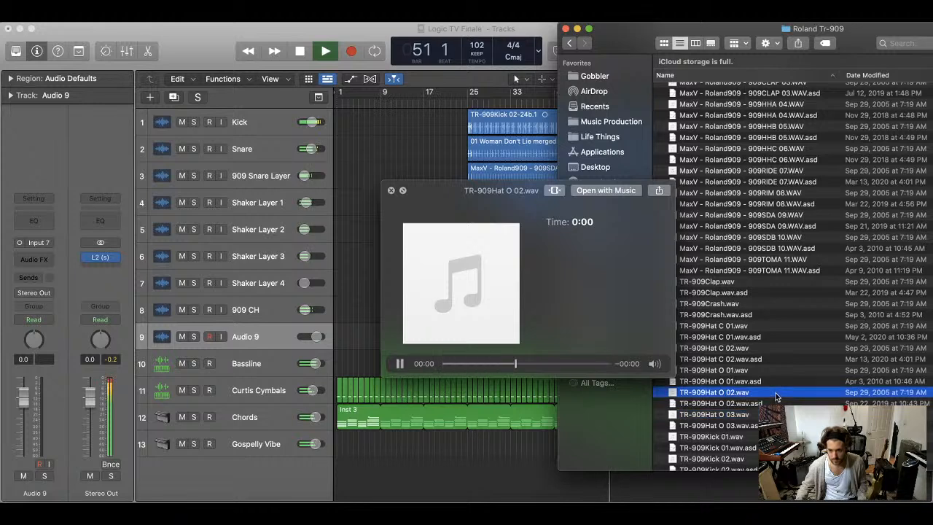
pyautogui.press('space')
pyautogui.moveTo(627, 37); pyautogui.dragTo(827, 37)
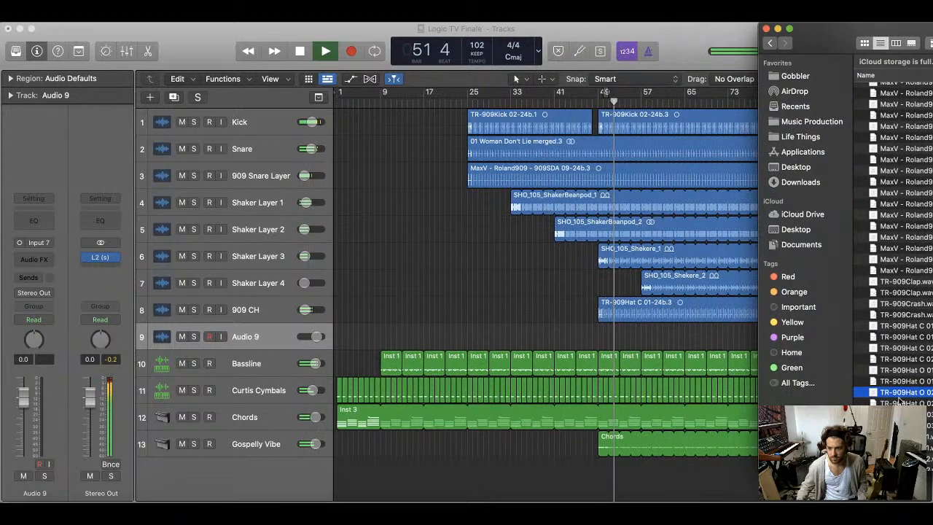
# - Place TR-909Hat O 02 on the new audio track at the first off-beat of bar 57 and lower the track's volume to -18.5 dB
pyautogui.moveTo(902, 399); pyautogui.dragTo(640, 331)
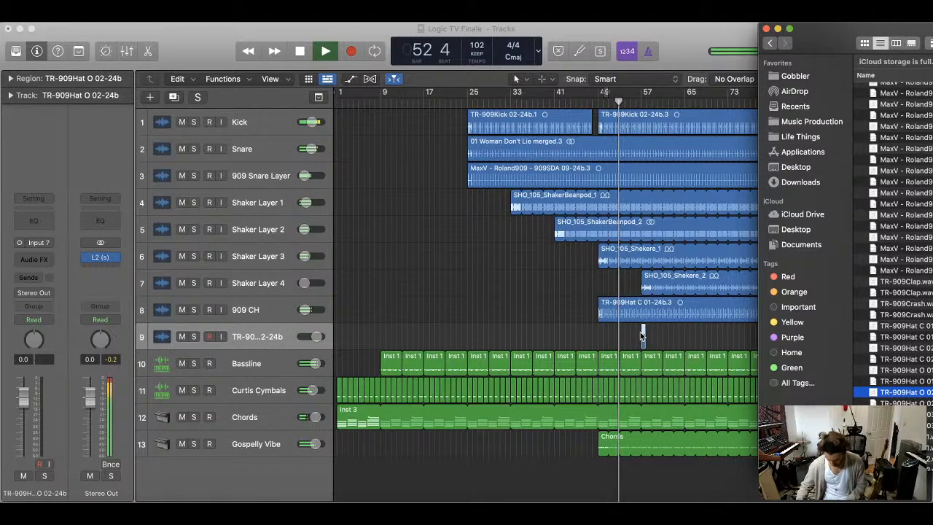
pyautogui.click(670, 336)
pyautogui.press('super+Right')
pyautogui.press('super+Right')
pyautogui.press('super+Right')
pyautogui.press('super+Right')
pyautogui.press('super+Right')
pyautogui.press('super+Right')
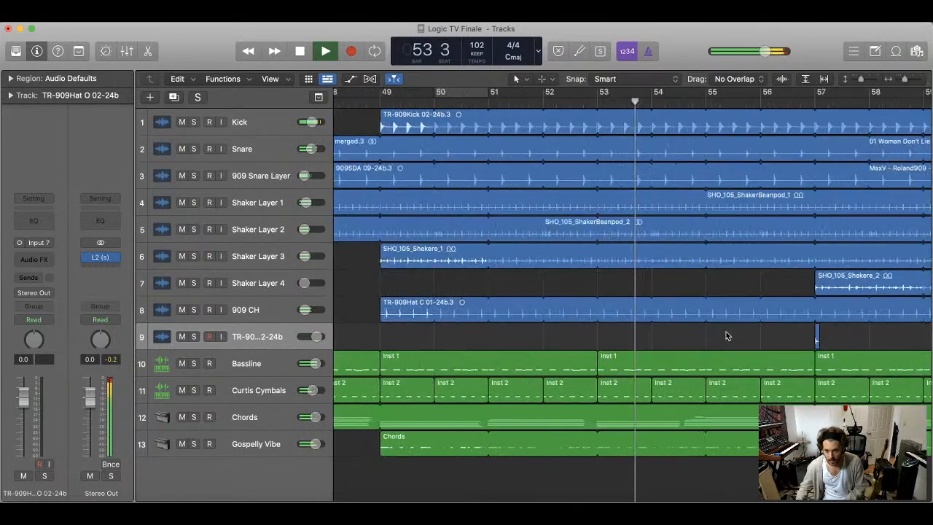
pyautogui.press('super+Right')
pyautogui.moveTo(683, 336); pyautogui.dragTo(694, 336)
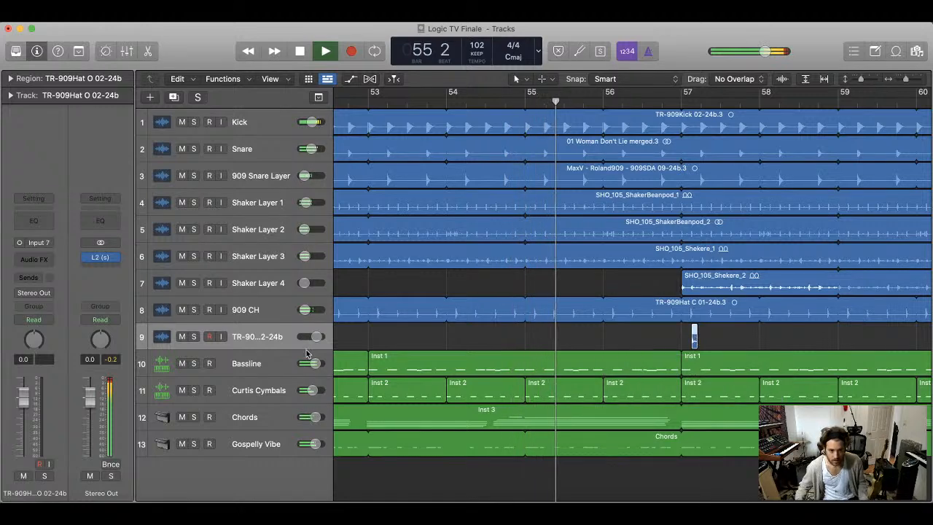
pyautogui.moveTo(315, 336); pyautogui.dragTo(305, 336)
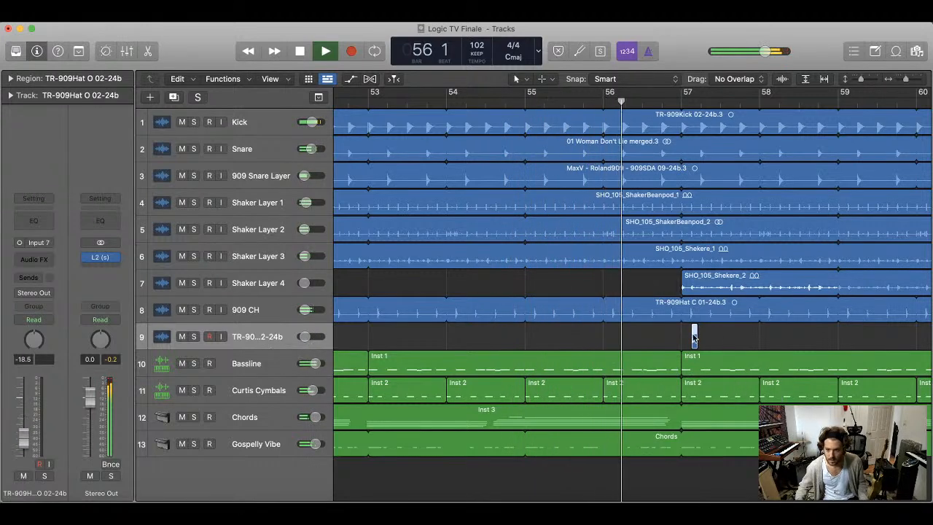
# - Copy the open hat hit onto every off-beat from bar 57 up to bar 61
pyautogui.moveTo(693, 337); pyautogui.dragTo(714, 338)
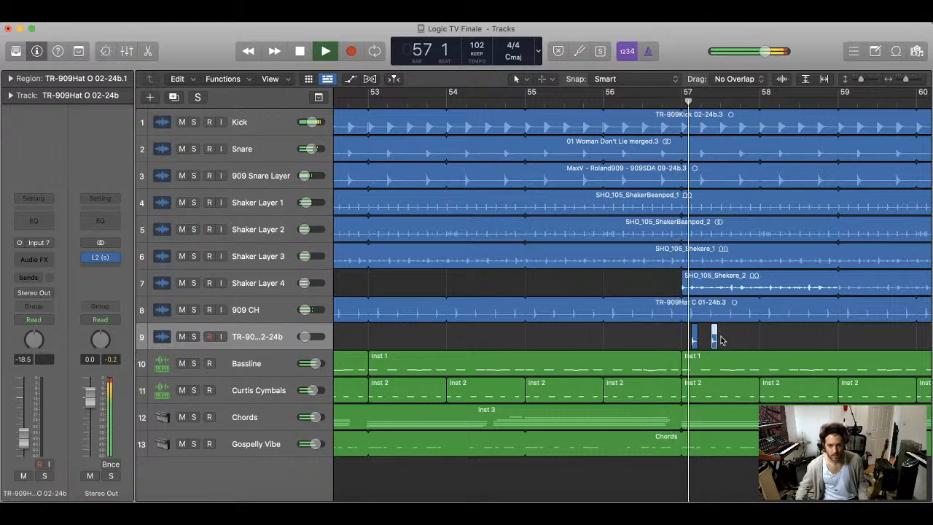
pyautogui.press('space')
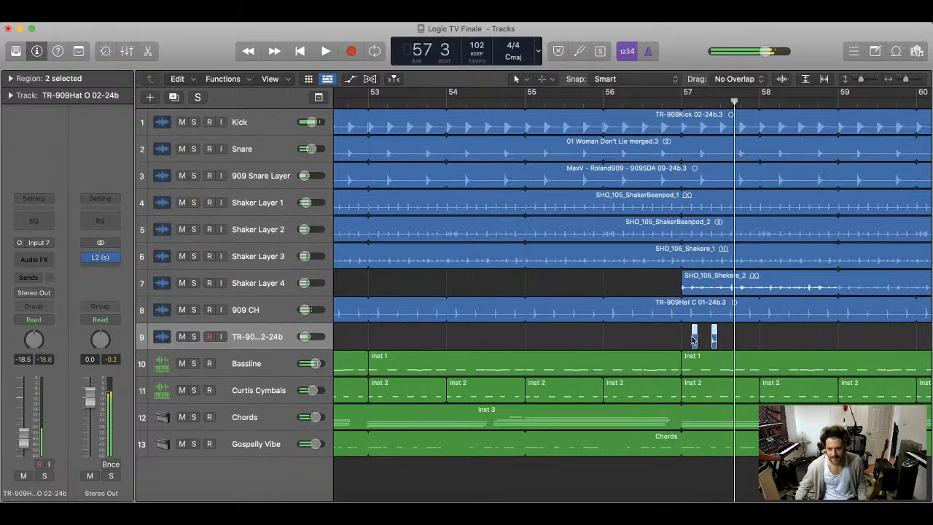
pyautogui.moveTo(696, 339); pyautogui.dragTo(736, 339)
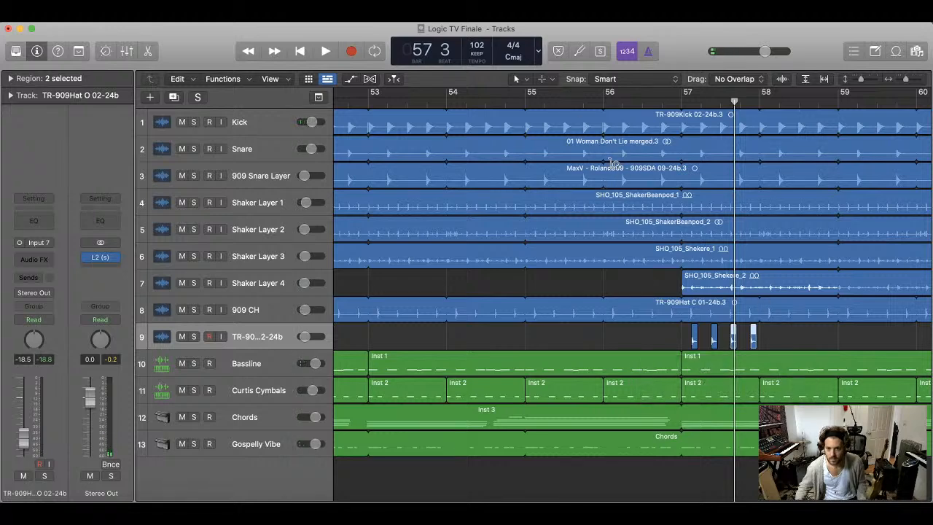
pyautogui.doubleClick(575, 105)
pyautogui.hscroll(3, 636, 229)
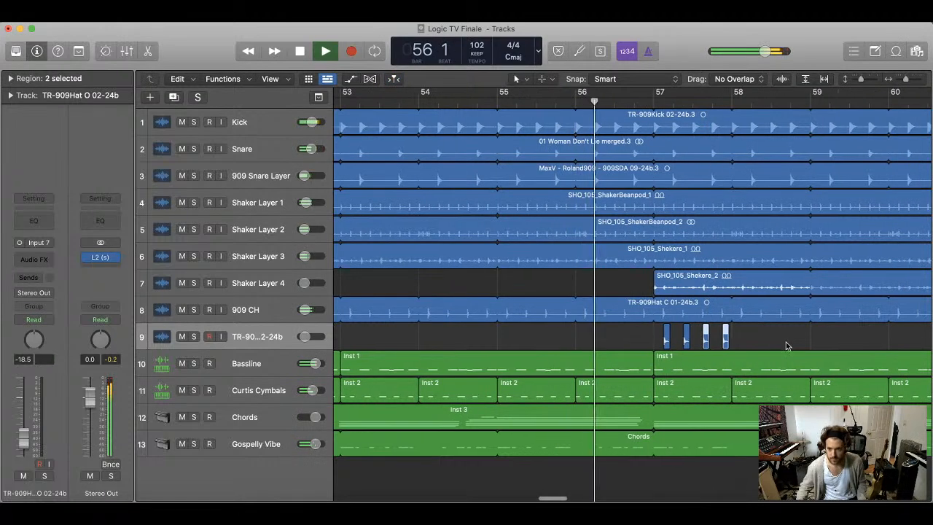
pyautogui.moveTo(787, 345); pyautogui.dragTo(745, 337)
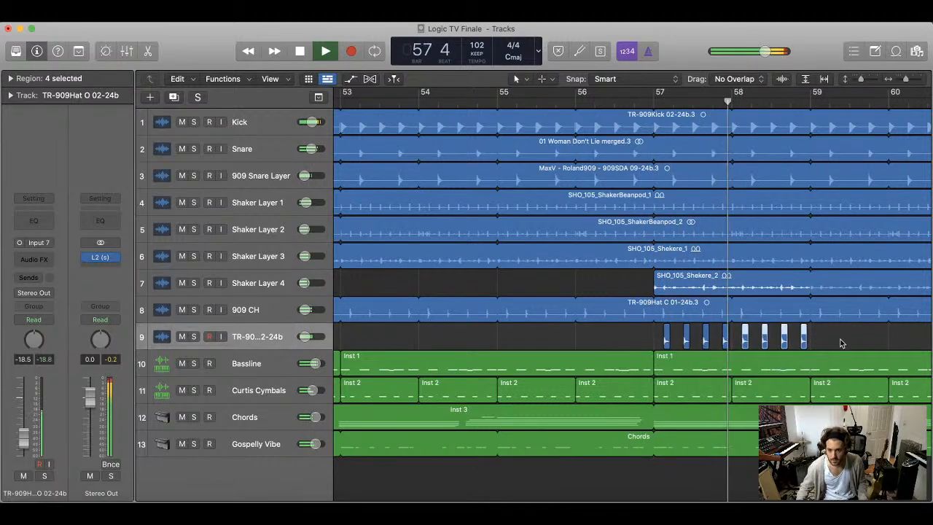
pyautogui.moveTo(668, 338); pyautogui.dragTo(827, 344)
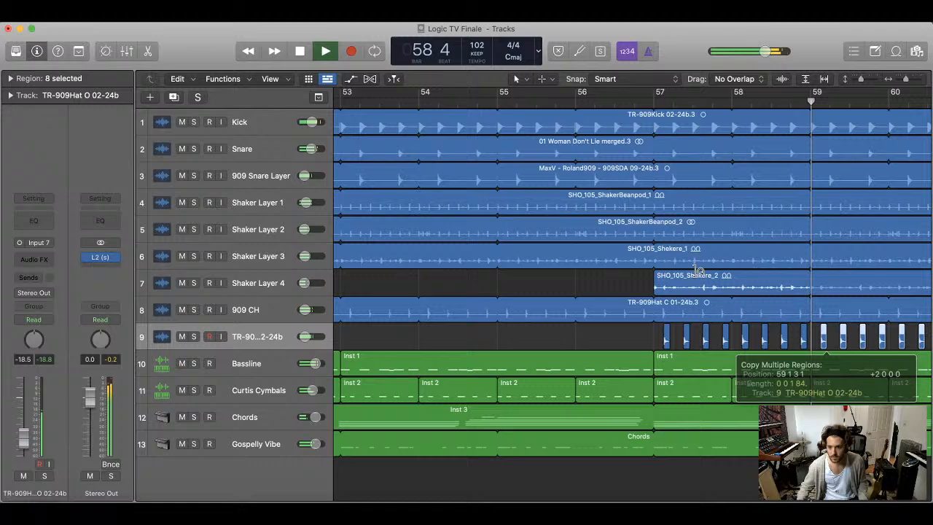
# - Replay the section leading into bar 57 and join all the open hat hits into one new audio file
pyautogui.click(480, 101)
pyautogui.hscroll(5, 703, 346)
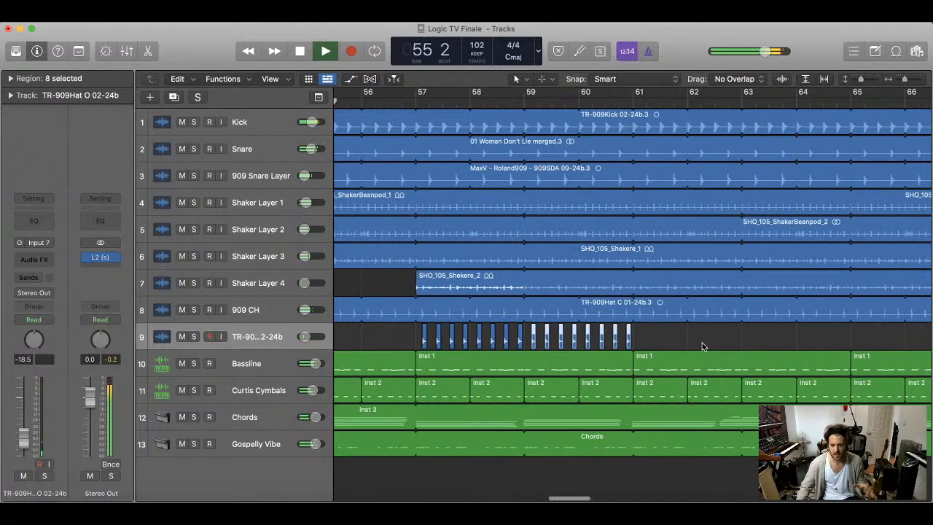
pyautogui.press('super+j')
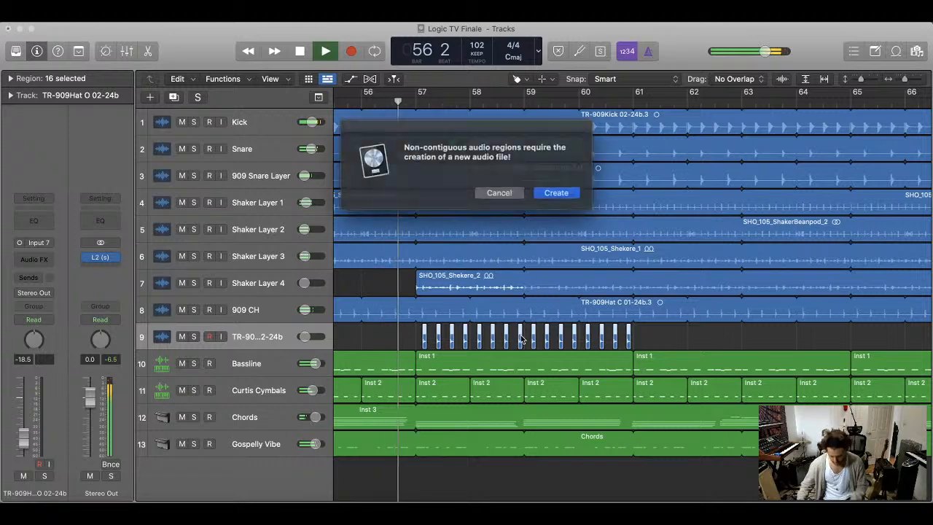
pyautogui.press('Return')
# - Split the joined open hat region at bars 58 and 59 and delete the pieces on both sides of bar 58
pyautogui.press('t')
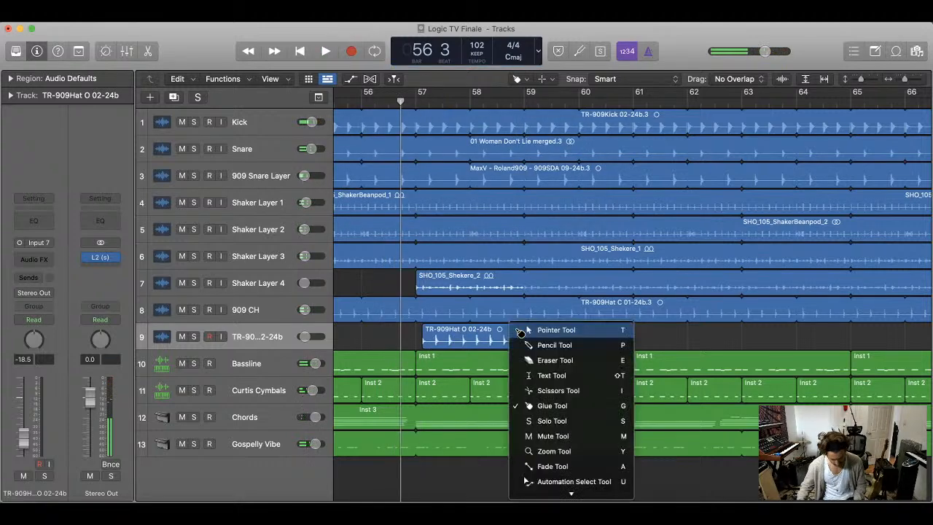
pyautogui.press('i')
pyautogui.click(470, 336)
pyautogui.click(529, 336)
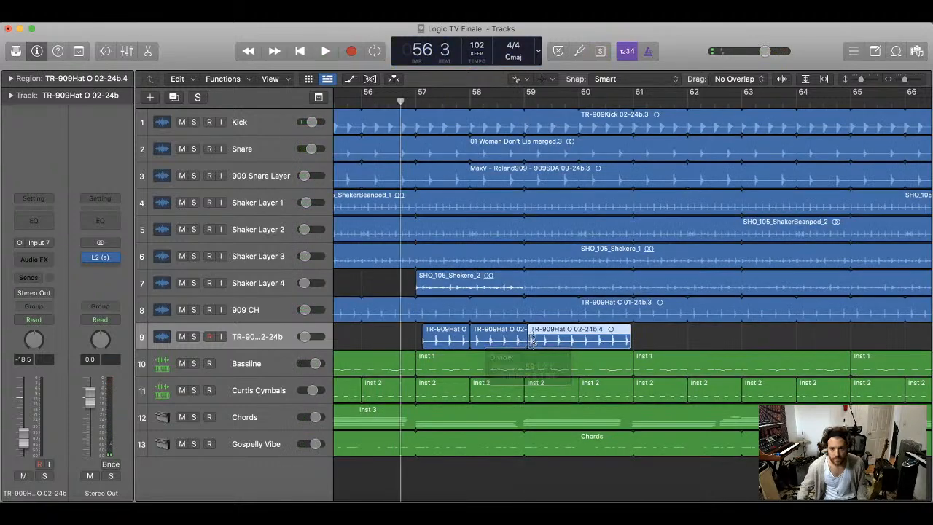
pyautogui.click(529, 337)
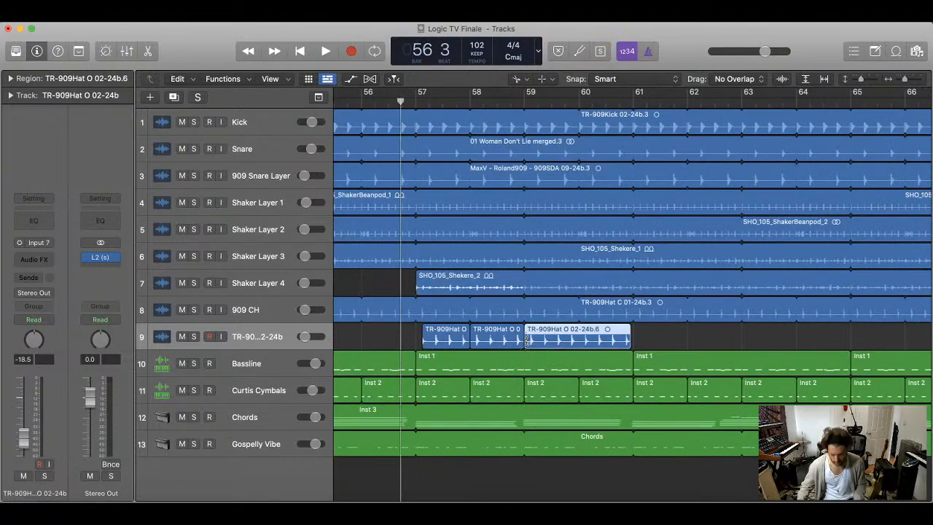
pyautogui.press('Delete')
pyautogui.press('t')
pyautogui.press('t')
pyautogui.click(458, 337)
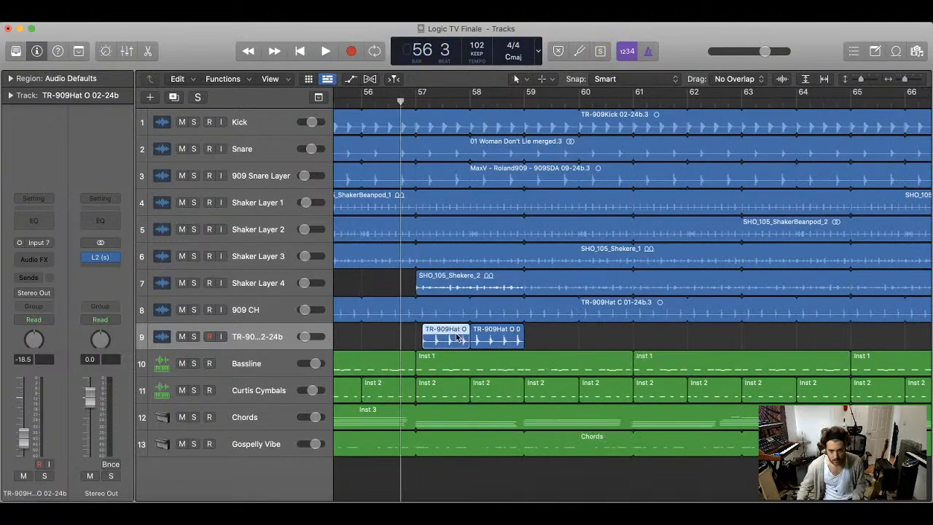
pyautogui.press('Delete')
# - Start playback from bar 54, move the one-bar open hat region to bar 57 and loop it to bar 81
pyautogui.hscroll(-3, 494, 335)
pyautogui.click(339, 102)
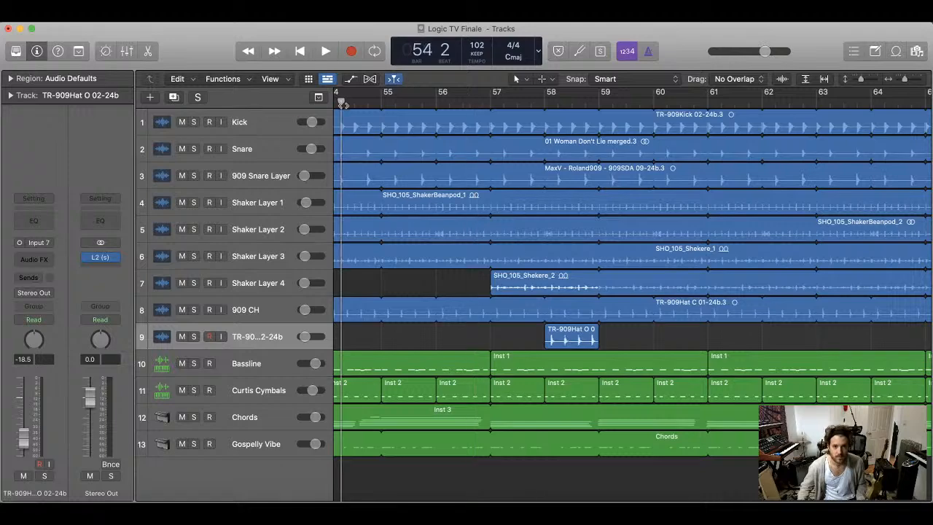
pyautogui.press('space')
pyautogui.moveTo(580, 342); pyautogui.dragTo(528, 344)
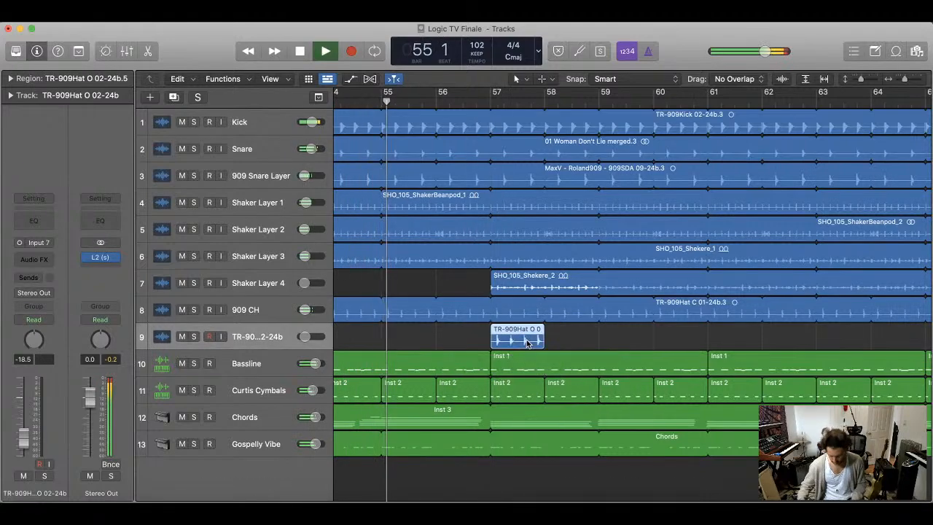
pyautogui.press('super+Left')
pyautogui.press('super+Left')
pyautogui.press('super+Left')
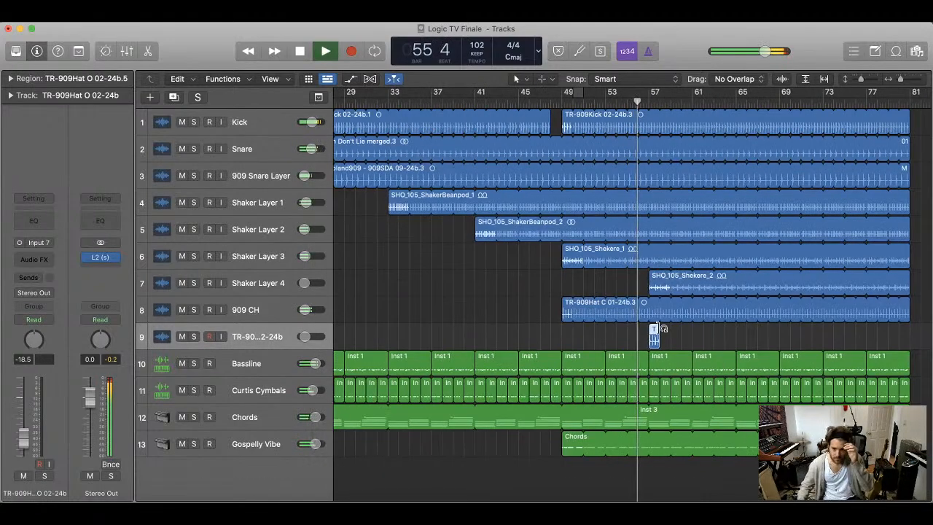
pyautogui.moveTo(658, 331); pyautogui.dragTo(912, 340)
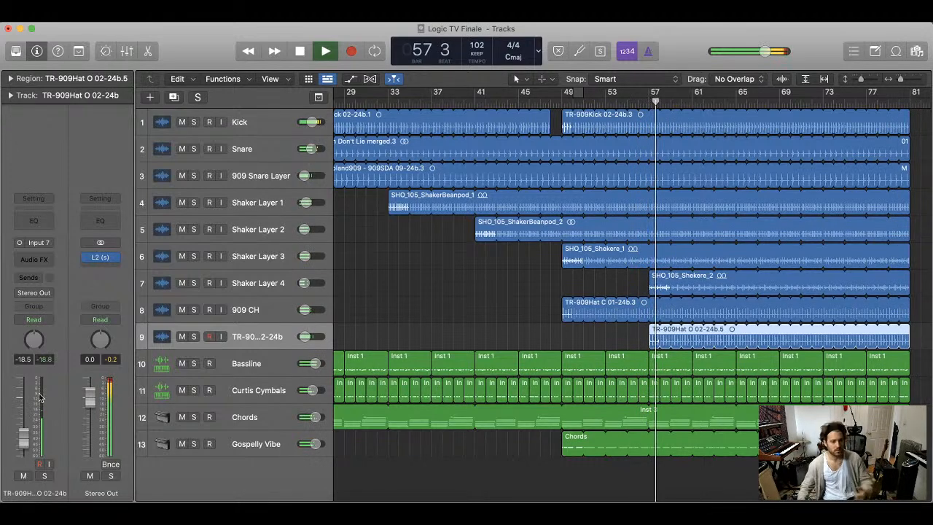
# - Rename the open hat track as 909 OH
pyautogui.doubleClick(269, 337)
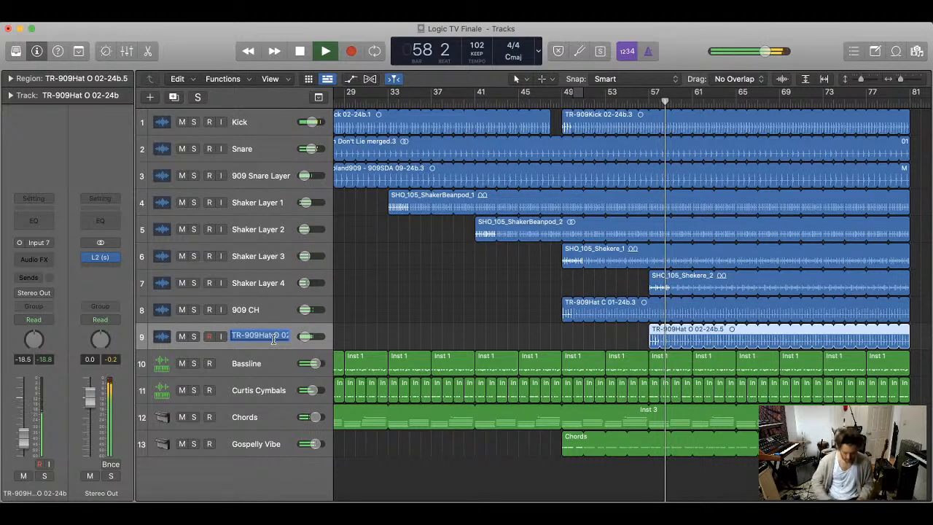
pyautogui.write('O')
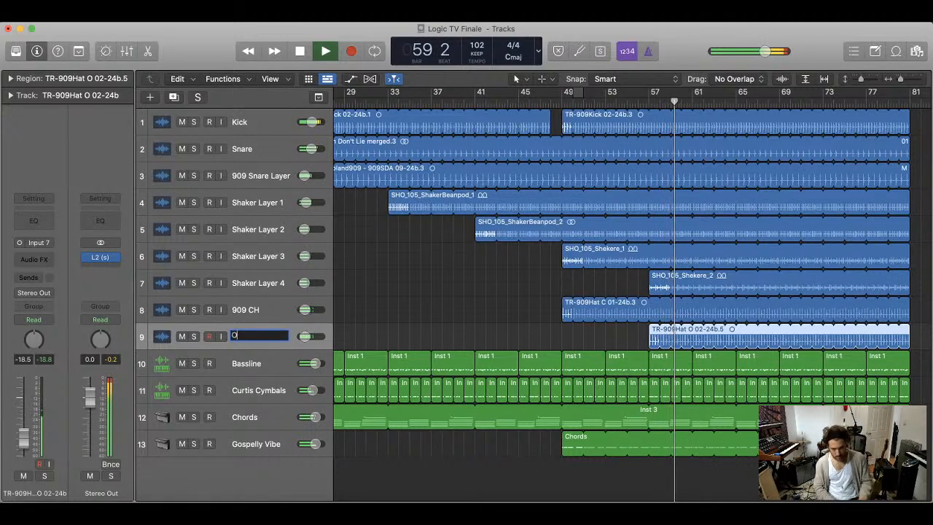
pyautogui.press('BackSpace')
pyautogui.write('909 OH')
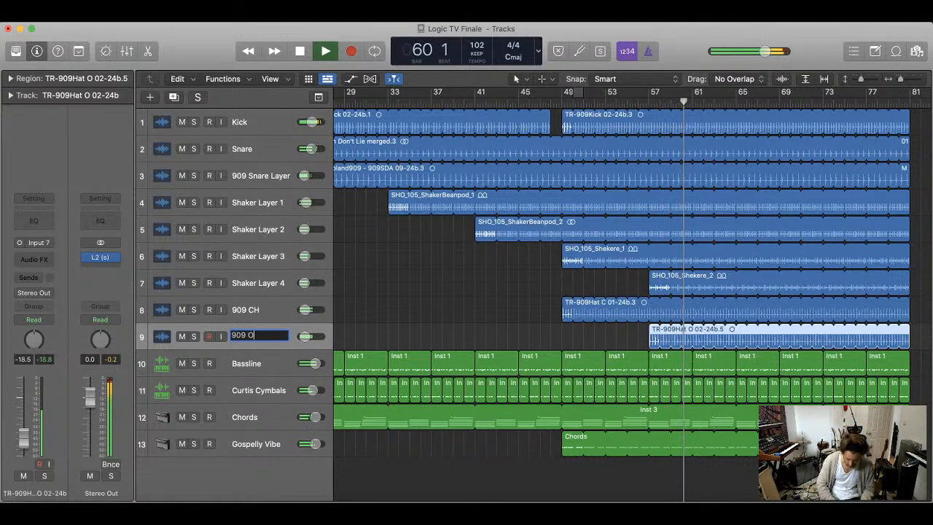
pyautogui.press('Return')
pyautogui.click(405, 307)
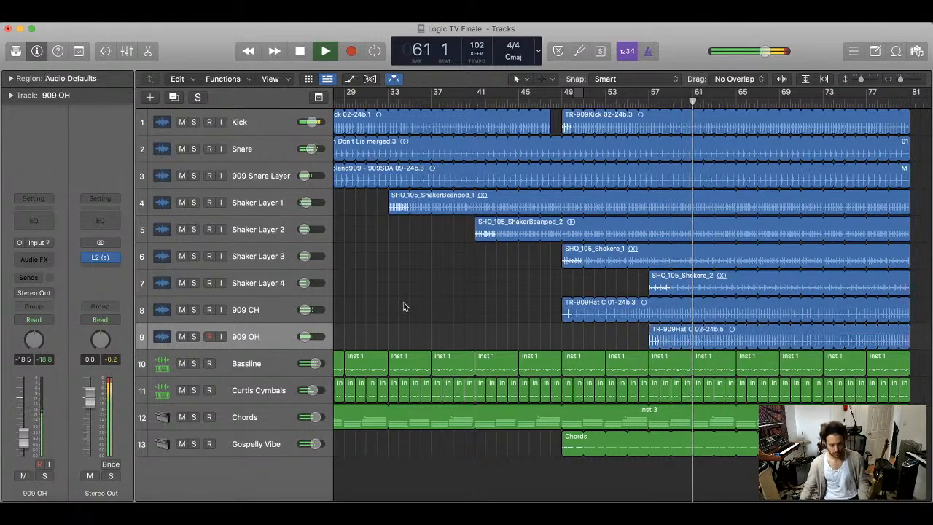
# - Remove the TSAR-1R reverb from the Gospelly Vibe track
pyautogui.click(269, 439)
pyautogui.click(337, 334)
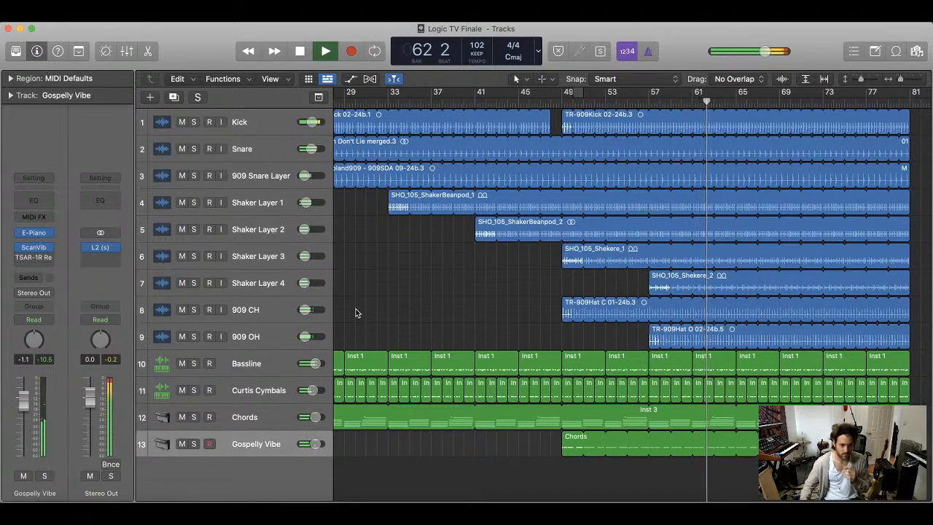
pyautogui.click(45, 247)
pyautogui.click(52, 272)
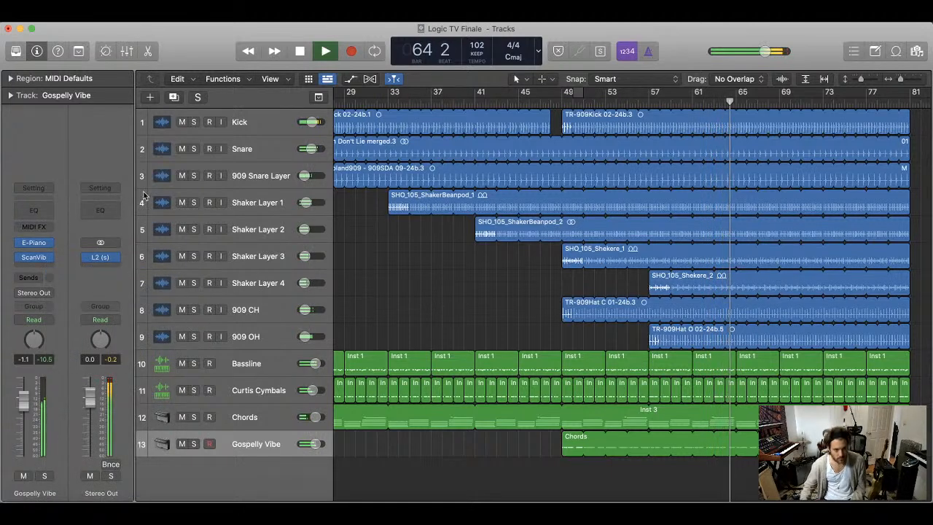
# - Duplicate the Gospelly Vibe track and insert a stereo Stereo Delay after ScanVib on the copy
pyautogui.click(179, 96)
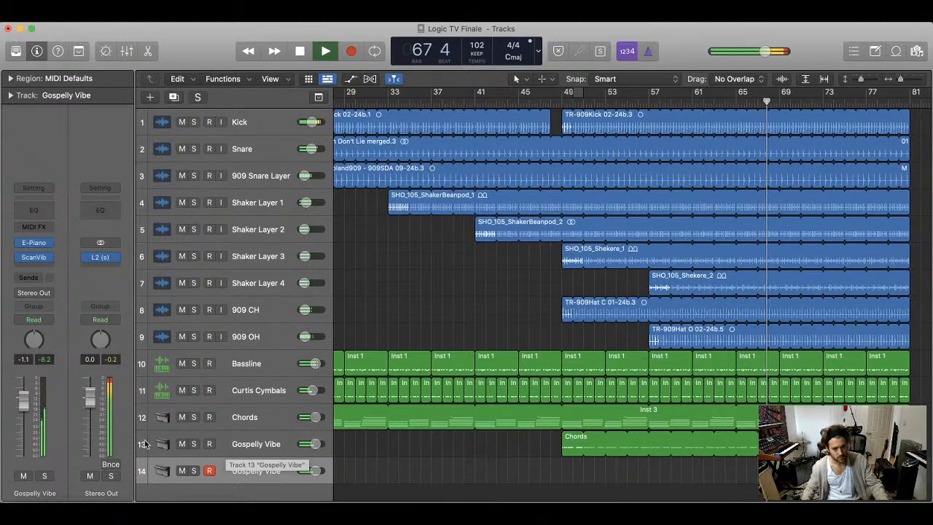
pyautogui.click(34, 271)
pyautogui.moveTo(76, 291)
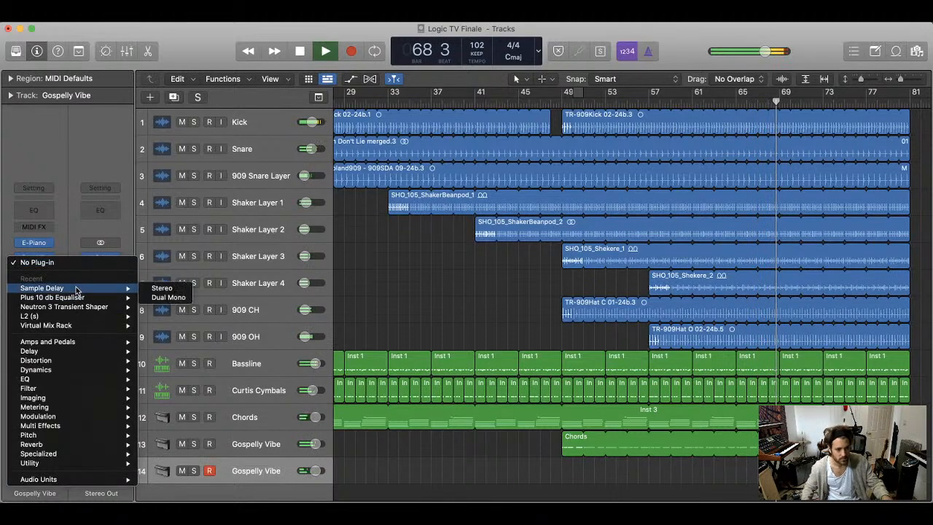
pyautogui.moveTo(80, 351)
pyautogui.moveTo(182, 379)
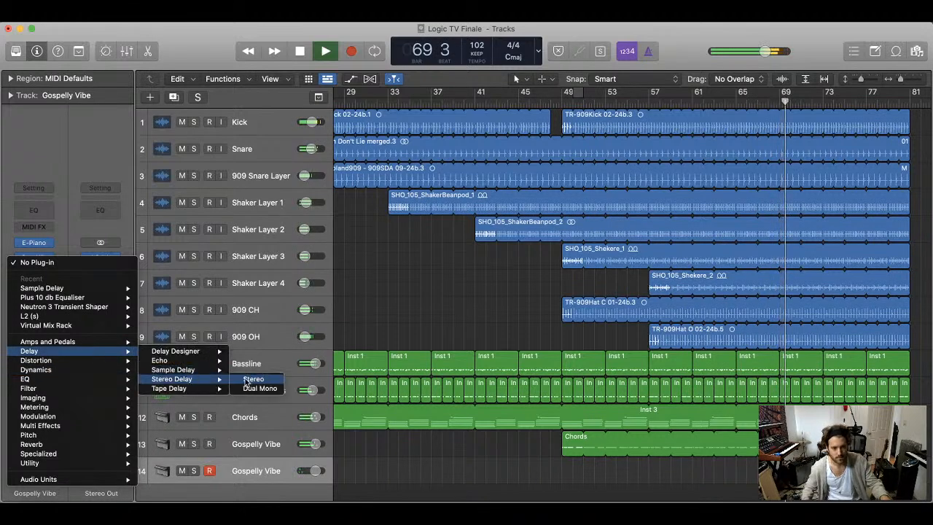
pyautogui.click(252, 379)
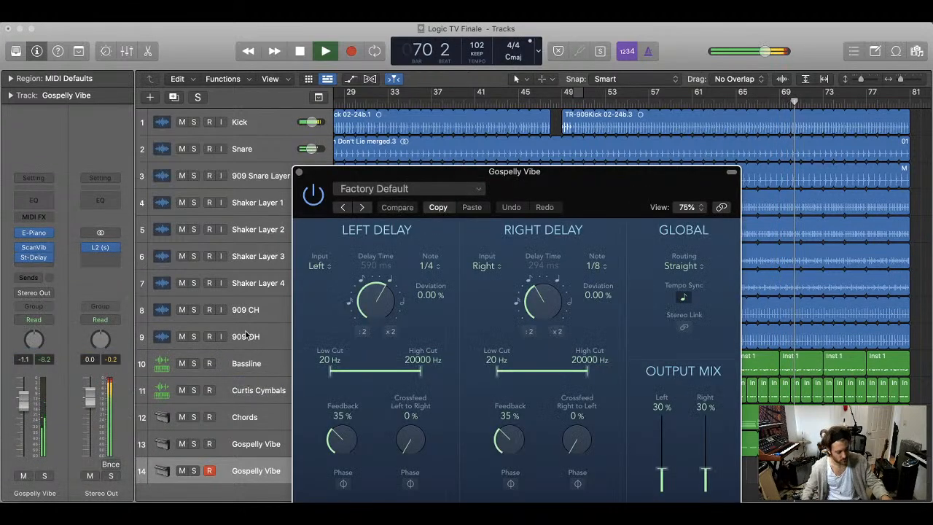
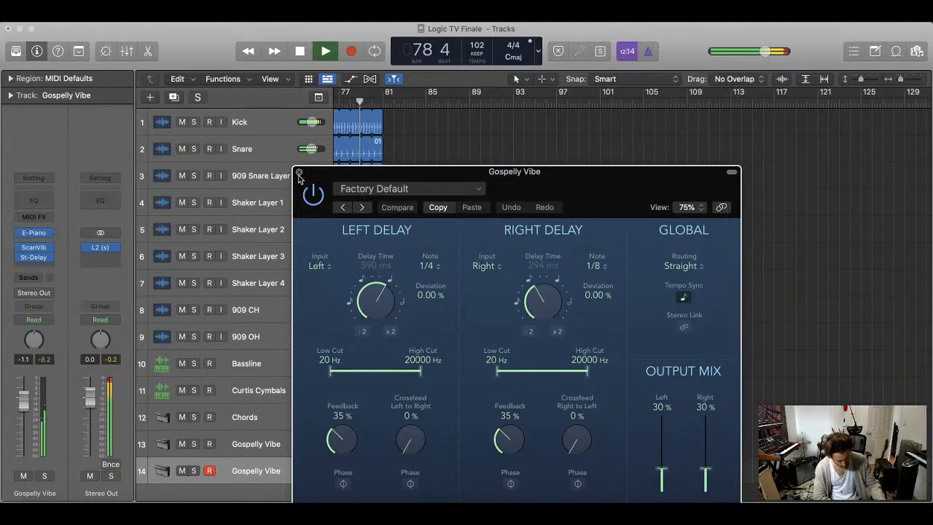
# - Close the delay window, stop playback and trim the new Gospelly Vibe region on track 14 to bars 73 to 77
pyautogui.click(298, 173)
pyautogui.hscroll(-10, 498, 202)
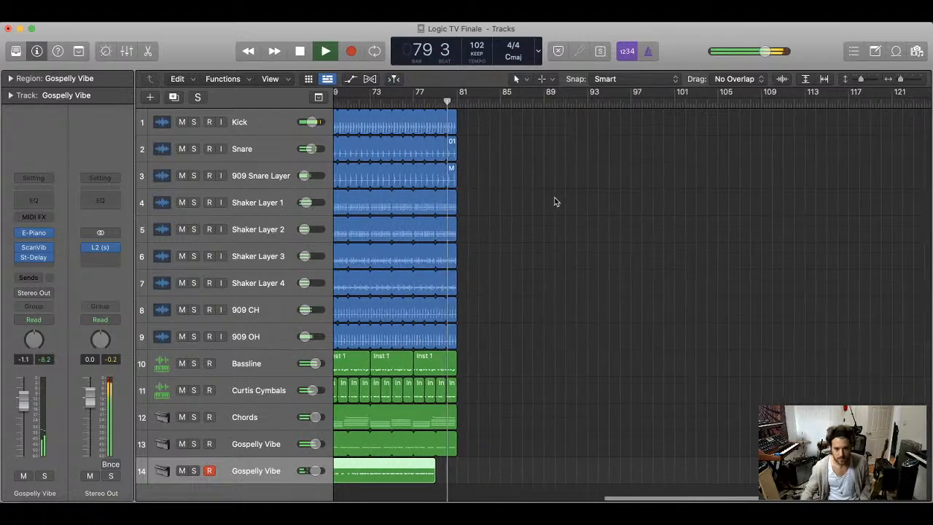
pyautogui.press('space')
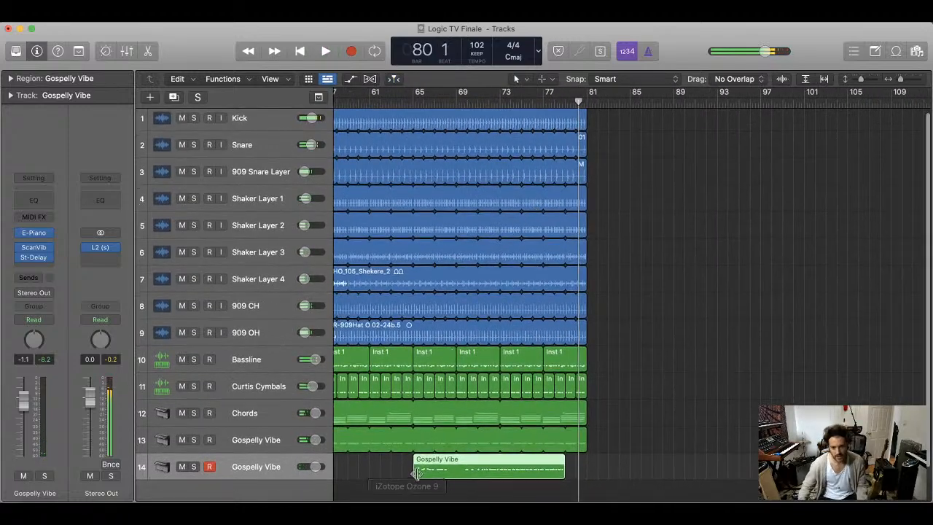
pyautogui.moveTo(416, 471); pyautogui.dragTo(500, 470)
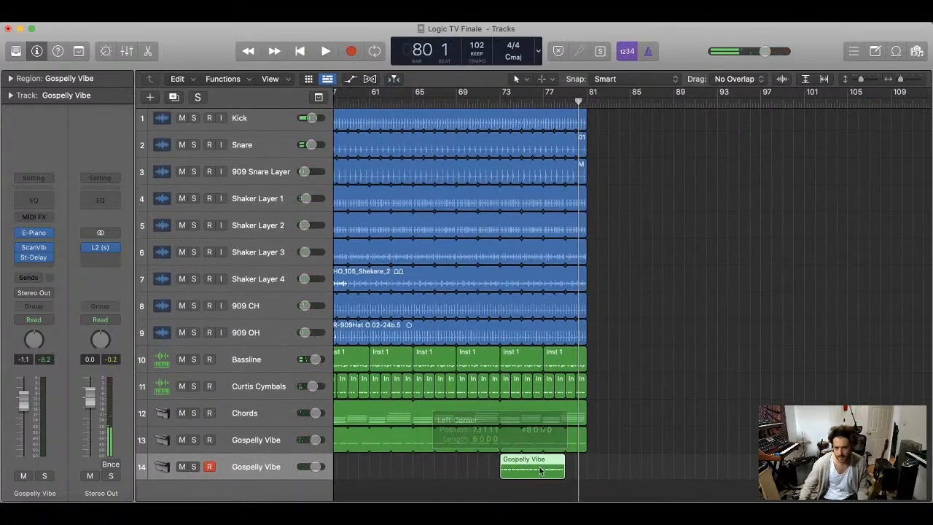
pyautogui.moveTo(561, 474); pyautogui.dragTo(539, 474)
pyautogui.hscroll(-8, 506, 443)
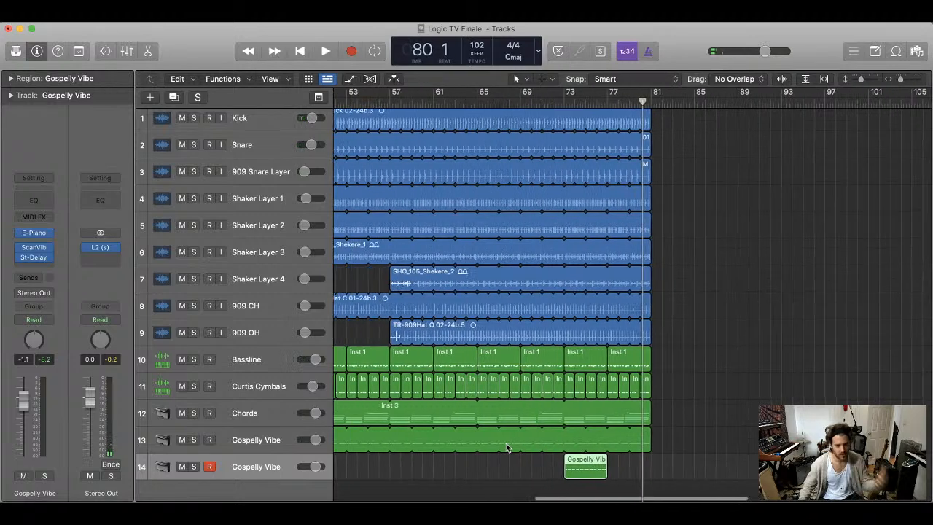
# - Rename track 14 as Rolling Drone Blip and move its Gospelly Vibe region to start at bar 65 during playback
pyautogui.doubleClick(257, 466)
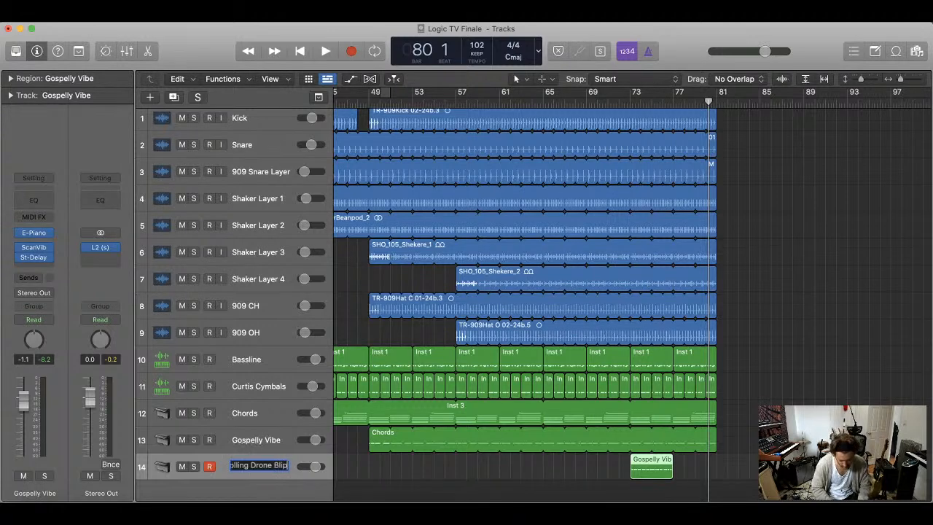
pyautogui.click(542, 100)
pyautogui.press('space')
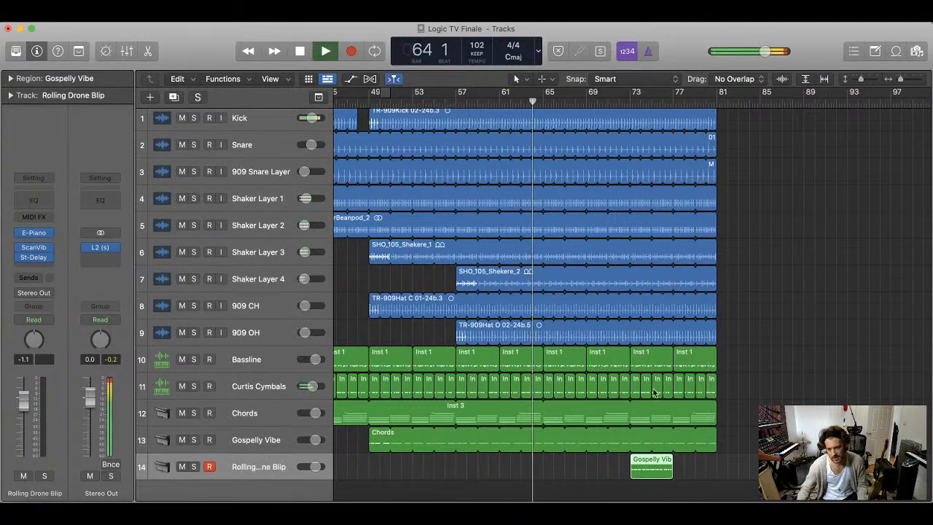
pyautogui.moveTo(655, 476); pyautogui.dragTo(569, 476)
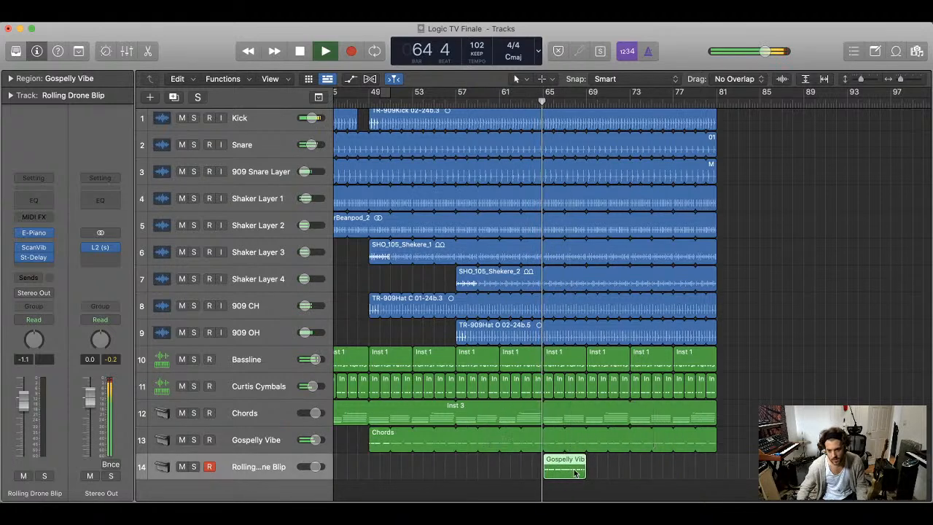
# - In the Rolling Drone Blip part, add a C5 note on the downbeat of bar 65 and extend the region to bar 71
pyautogui.doubleClick(574, 467)
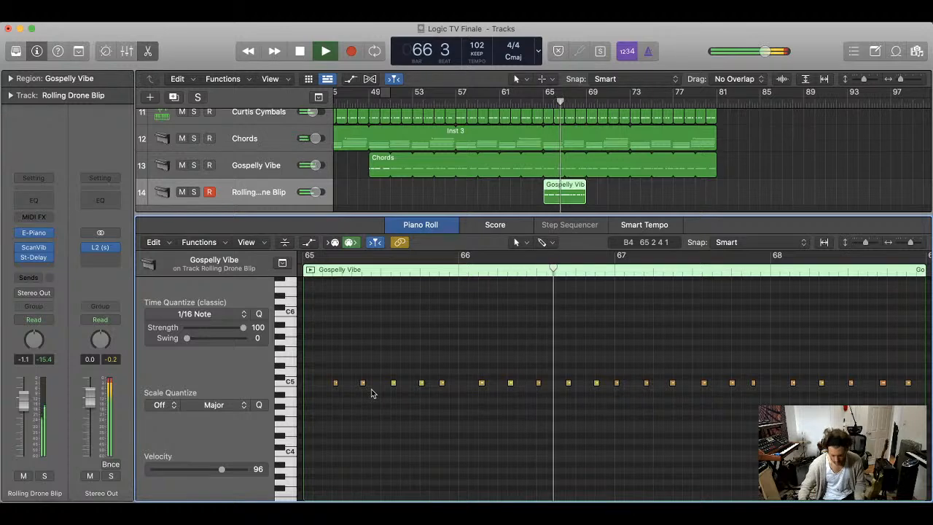
pyautogui.press('super+Left')
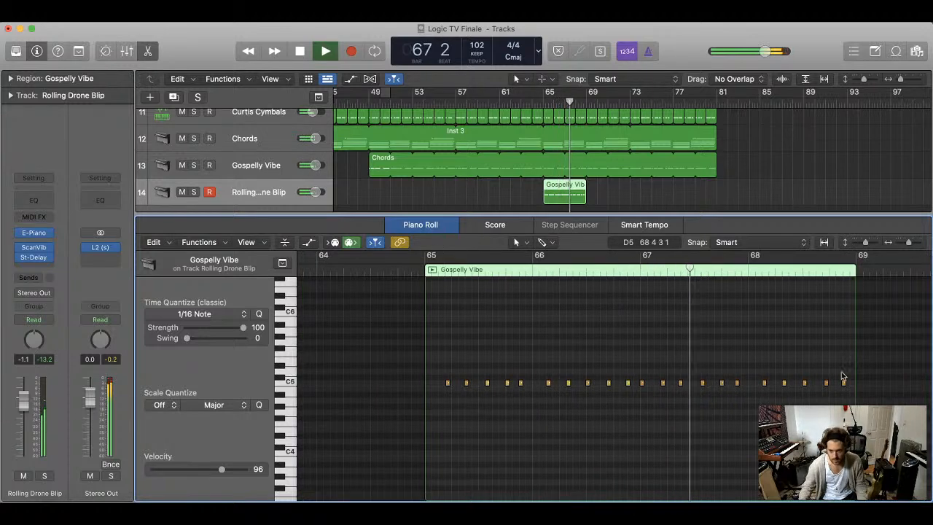
pyautogui.moveTo(849, 372); pyautogui.dragTo(392, 402)
pyautogui.press('space')
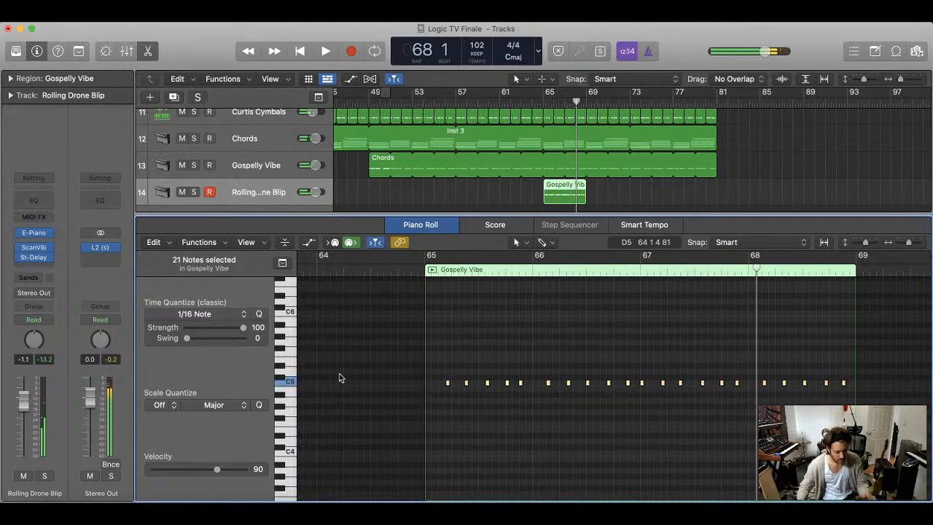
pyautogui.click(452, 353)
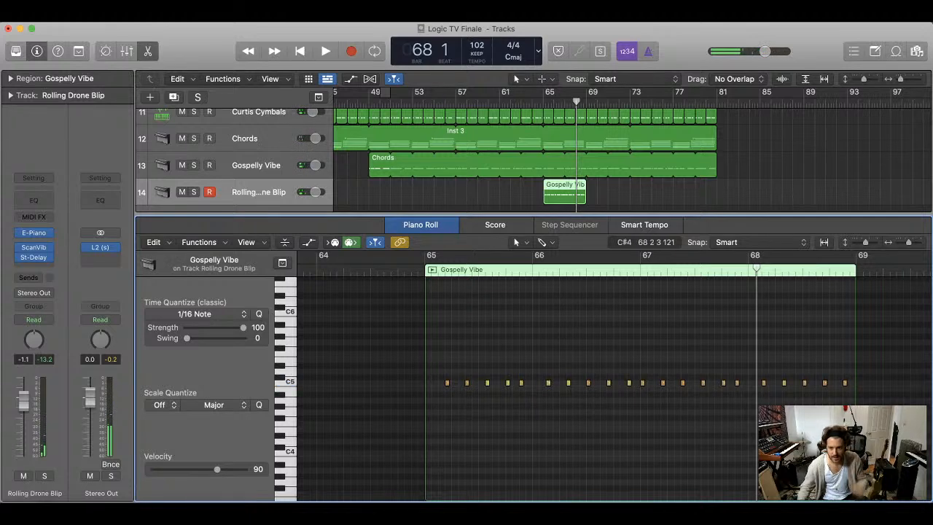
pyautogui.moveTo(642, 384); pyautogui.dragTo(427, 386)
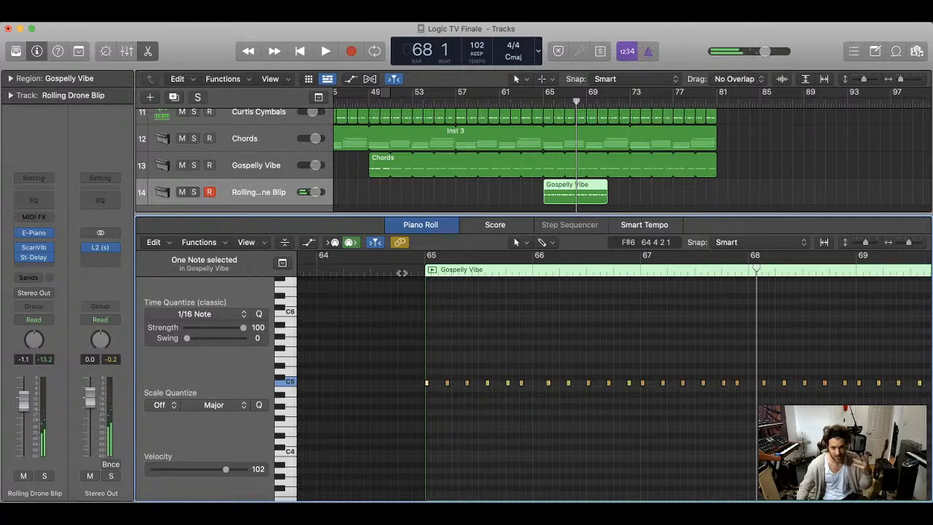
pyautogui.press('p')
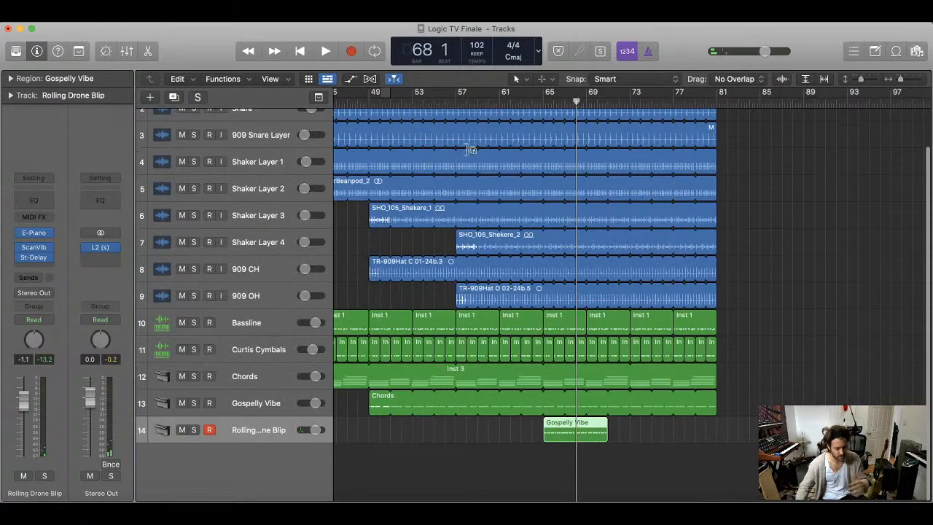
# - Play from bar 60 and loop the Rolling Drone Blip region to bar 81
pyautogui.click(497, 111)
pyautogui.press('space')
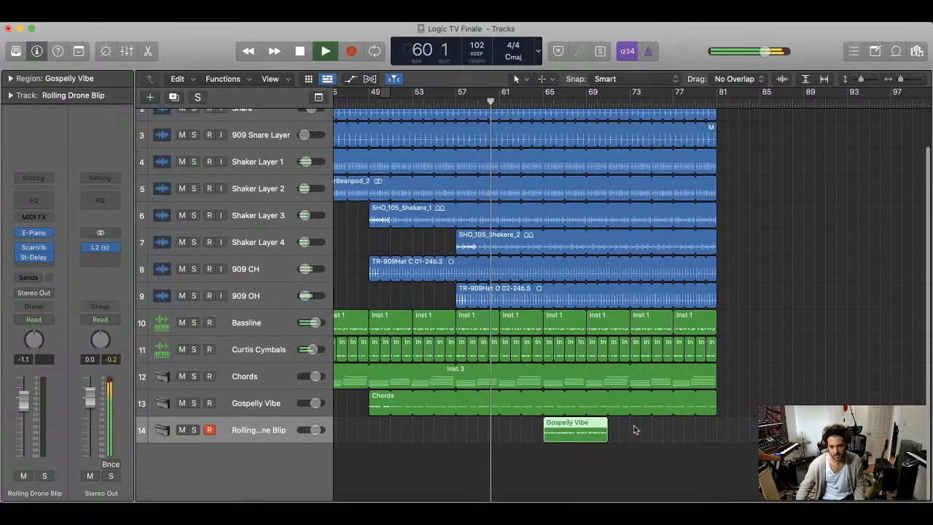
pyautogui.moveTo(606, 419); pyautogui.dragTo(720, 421)
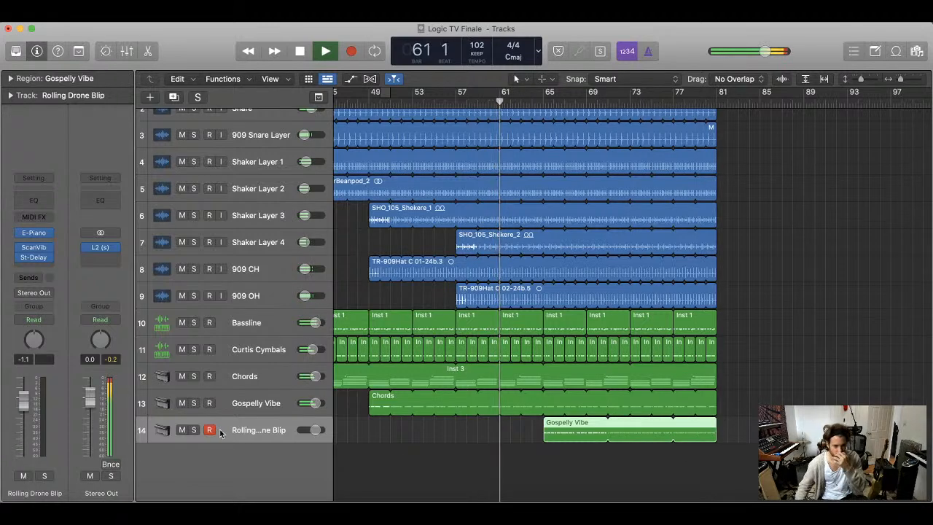
# - Replace the Vintage Electric Piano on the Rolling Drone Blip track with Retro Synth
pyautogui.click(49, 235)
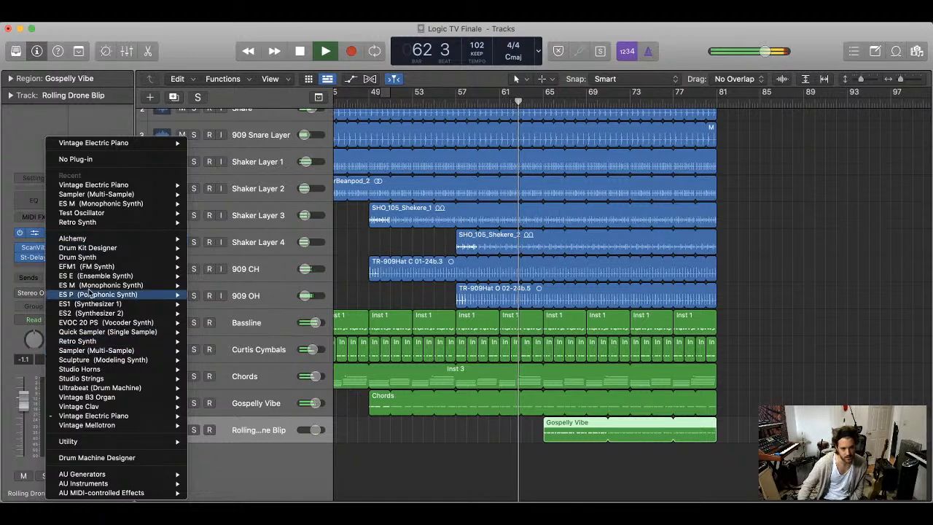
pyautogui.moveTo(122, 313)
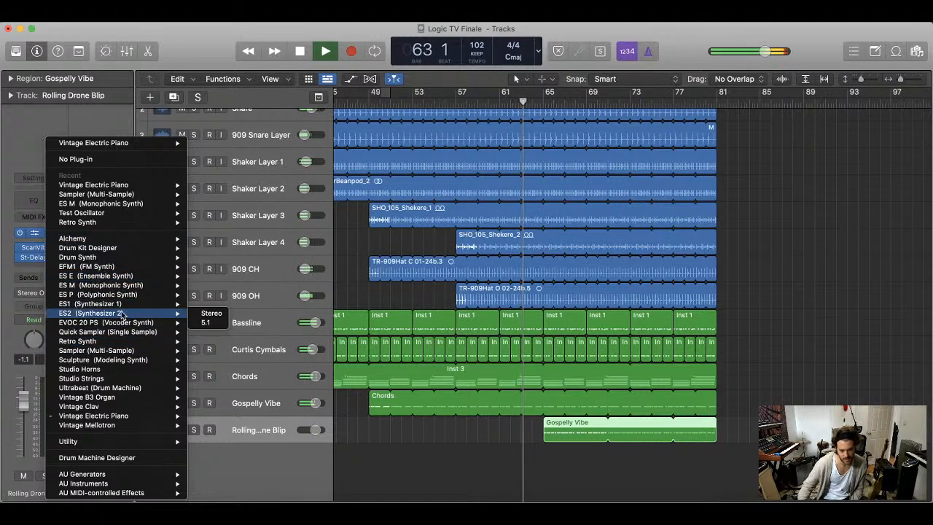
pyautogui.click(192, 346)
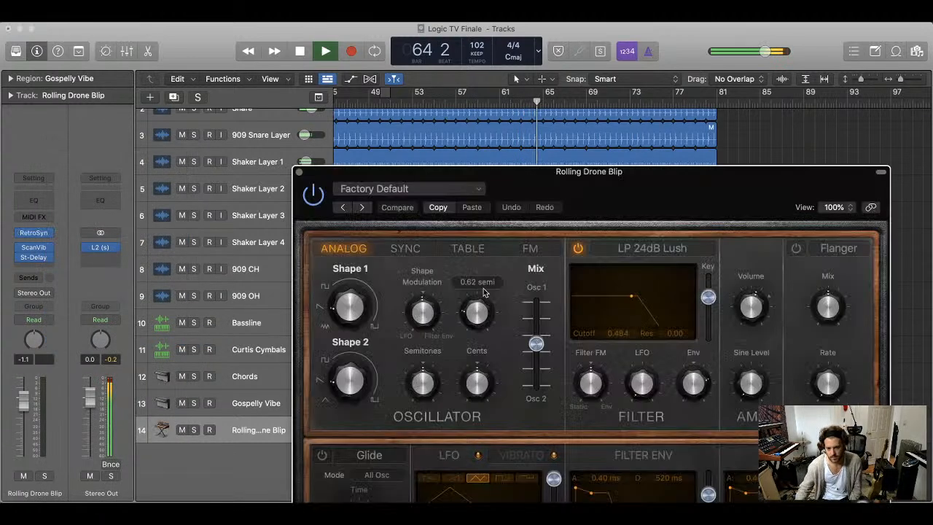
pyautogui.moveTo(613, 178); pyautogui.dragTo(521, 94)
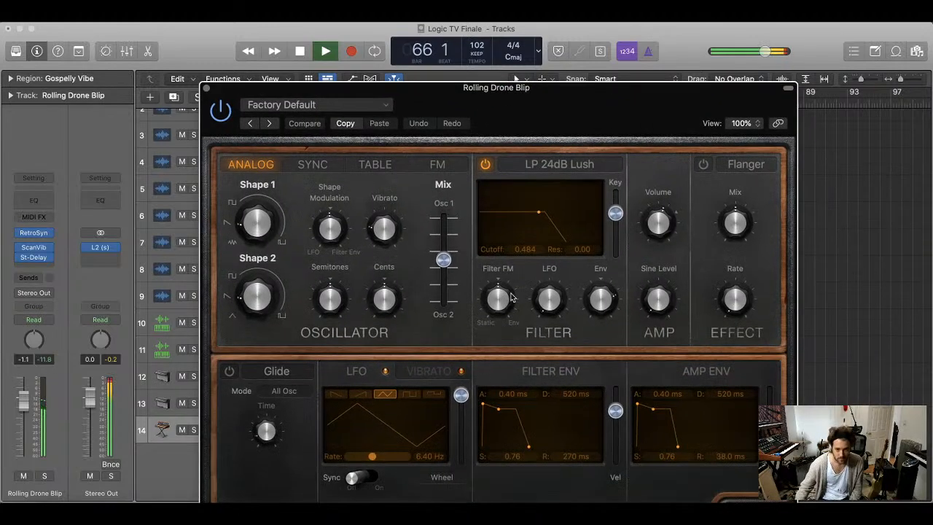
# - Lower the Retro Synth filter cutoff to 0.332 and set its filter envelope to 43 ms attack, 95 ms decay and 0.08 sustain
pyautogui.moveTo(584, 298); pyautogui.dragTo(594, 306)
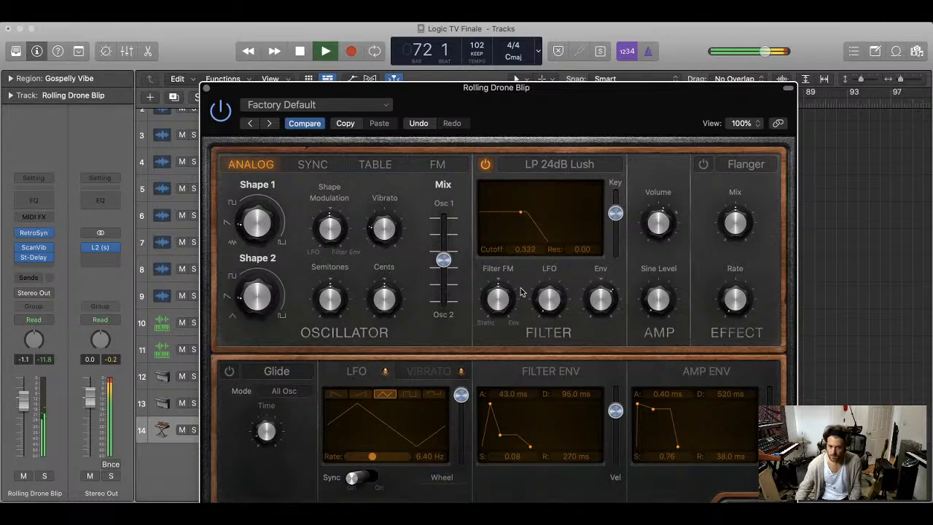
pyautogui.click(207, 90)
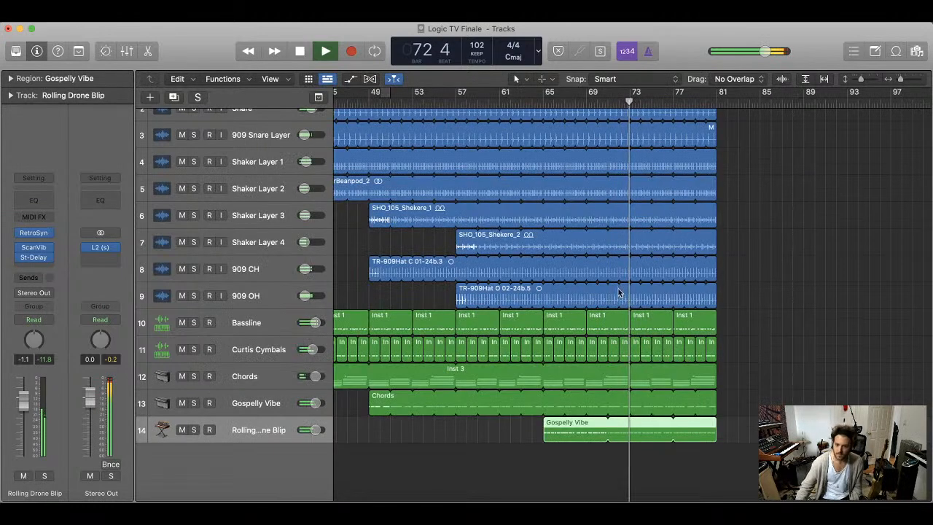
pyautogui.click(731, 441)
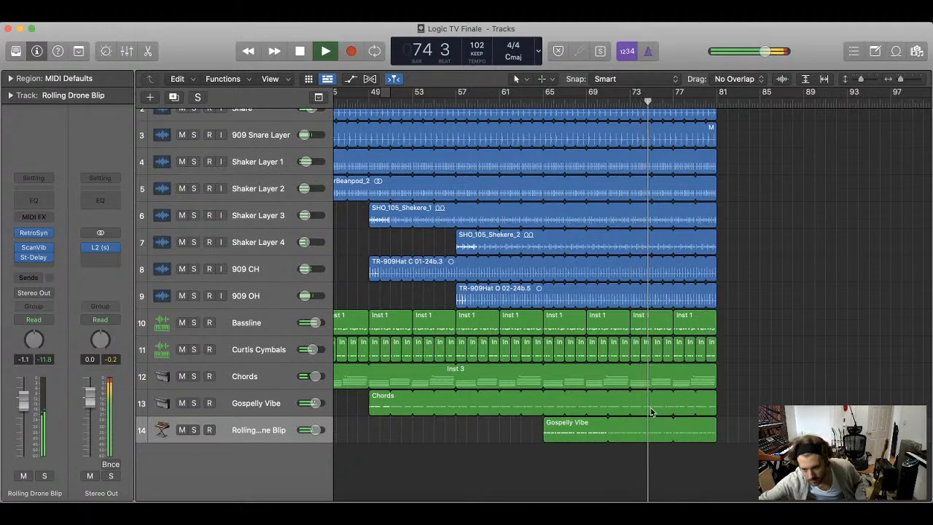
# - Extend the looped audio regions on tracks 1 to 9, Kick through 909 OH, to bar 96
pyautogui.scroll(2, 704, 328)
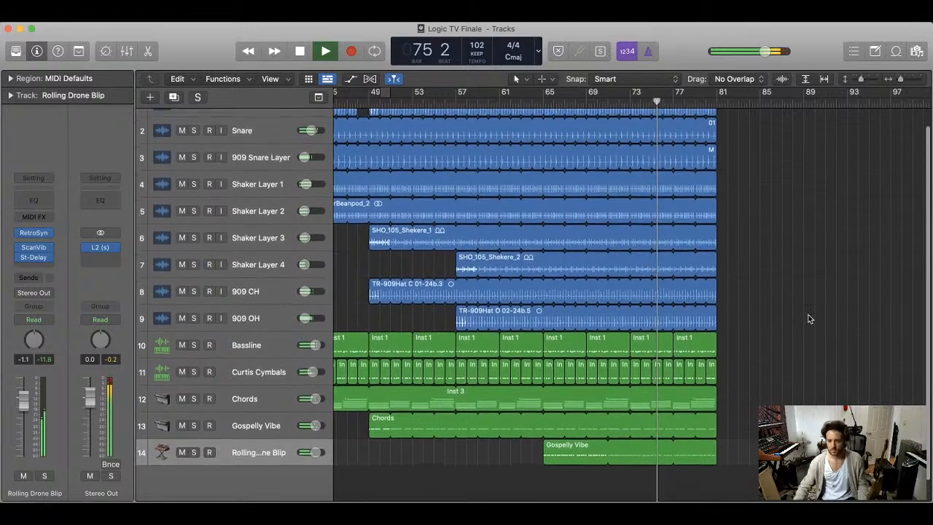
pyautogui.press('super+Up')
pyautogui.press('super+Up')
pyautogui.press('super+Up')
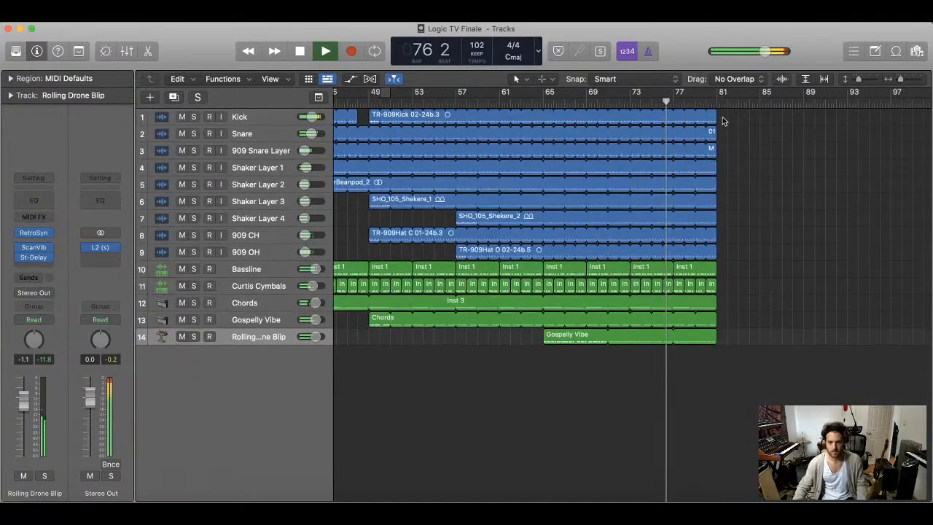
pyautogui.moveTo(722, 121); pyautogui.dragTo(661, 353)
pyautogui.click(716, 332)
pyautogui.click(726, 304)
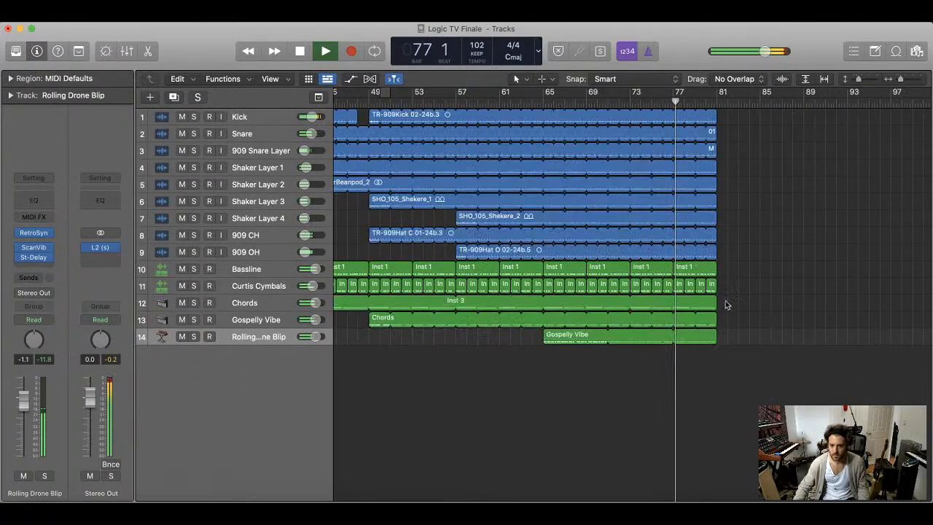
pyautogui.moveTo(727, 117); pyautogui.dragTo(880, 255)
# - Repeat the last four bars of Bassline and Curtis Cymbals regions up to bar 97 without copying the automation data
pyautogui.moveTo(731, 270); pyautogui.dragTo(679, 289)
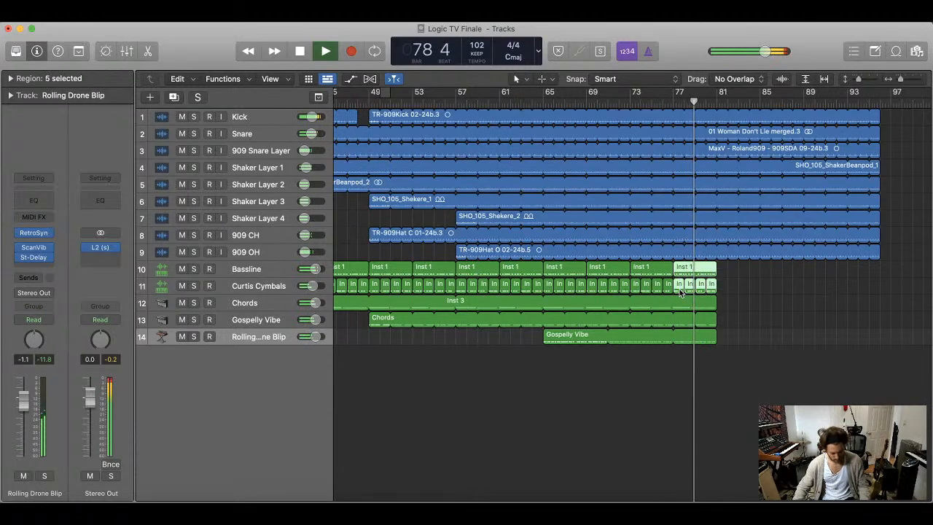
pyautogui.press('super+r')
pyautogui.click(463, 193)
pyautogui.press('super+r')
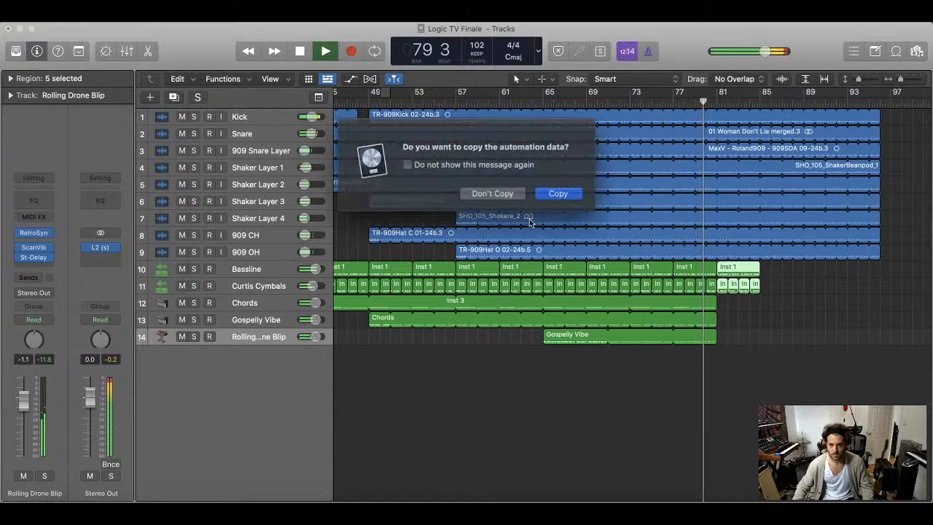
pyautogui.click(464, 193)
pyautogui.moveTo(730, 309); pyautogui.dragTo(704, 333)
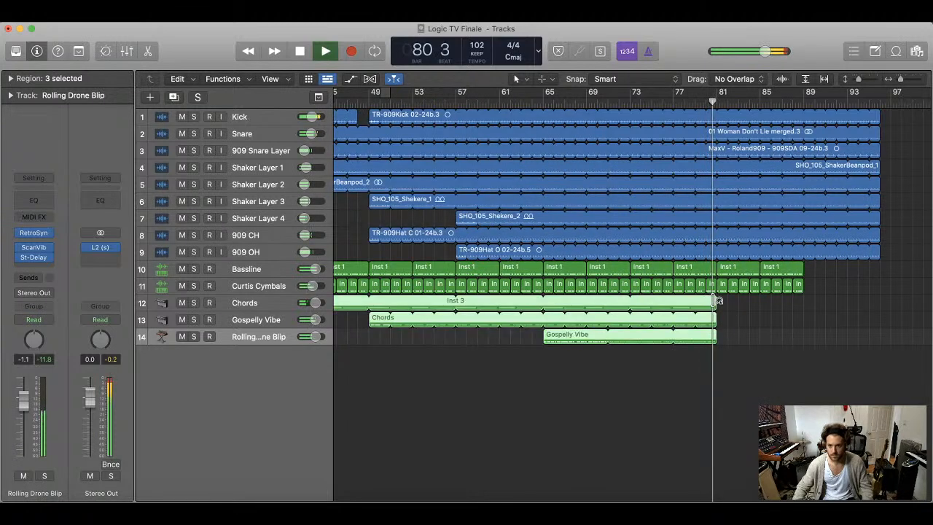
pyautogui.moveTo(830, 274); pyautogui.dragTo(699, 337)
pyautogui.press('super+r')
pyautogui.click(491, 191)
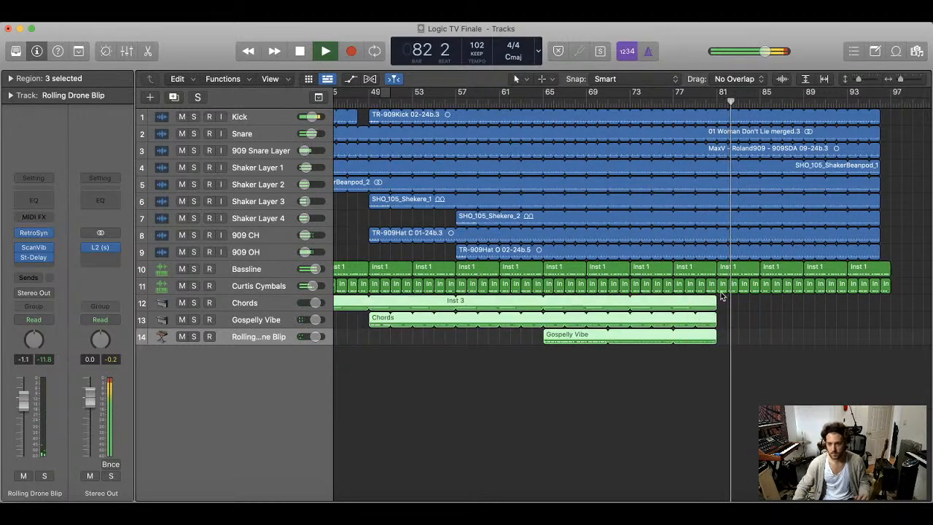
# - Loop the Chords, Gospelly Vibe and Rolling Drone Blip regions to bar 97 and extend audio tracks 1 to 9 to match
pyautogui.moveTo(714, 299); pyautogui.dragTo(891, 310)
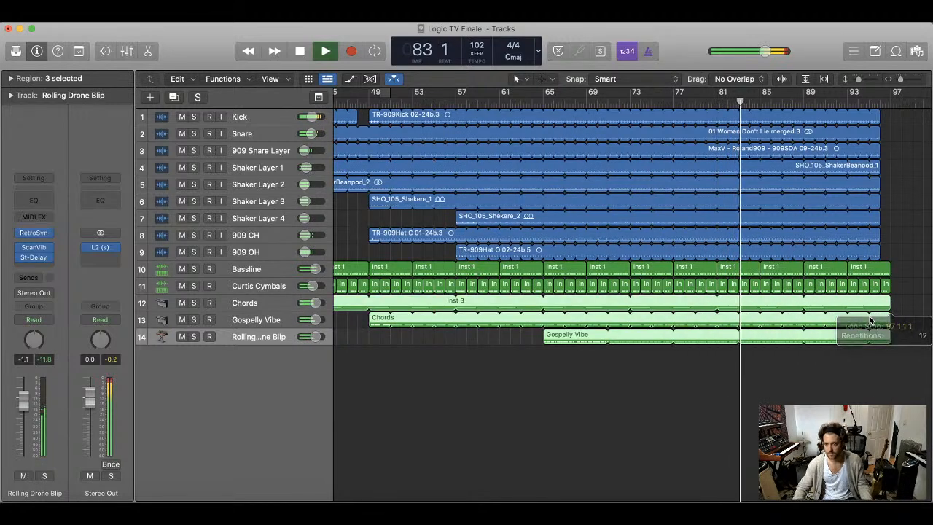
pyautogui.moveTo(896, 121); pyautogui.dragTo(857, 255)
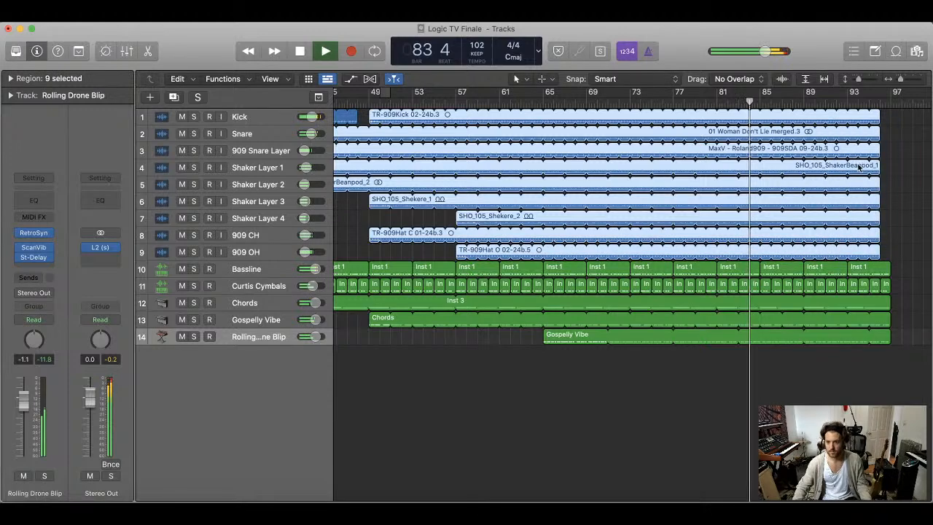
pyautogui.moveTo(881, 115); pyautogui.dragTo(890, 115)
pyautogui.click(916, 145)
pyautogui.press('z')
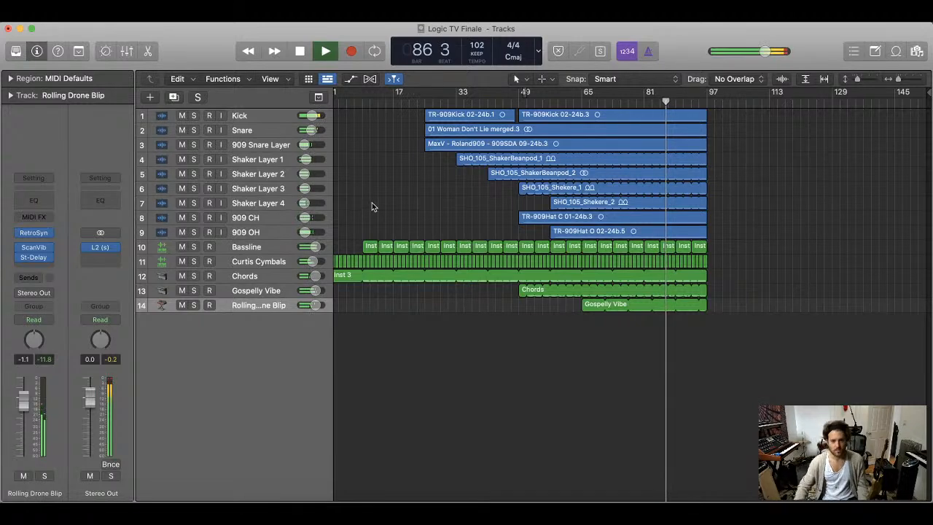
# - Play from around bar 48 and move the Curtis Cymbals track above the Bassline track
pyautogui.click(299, 261)
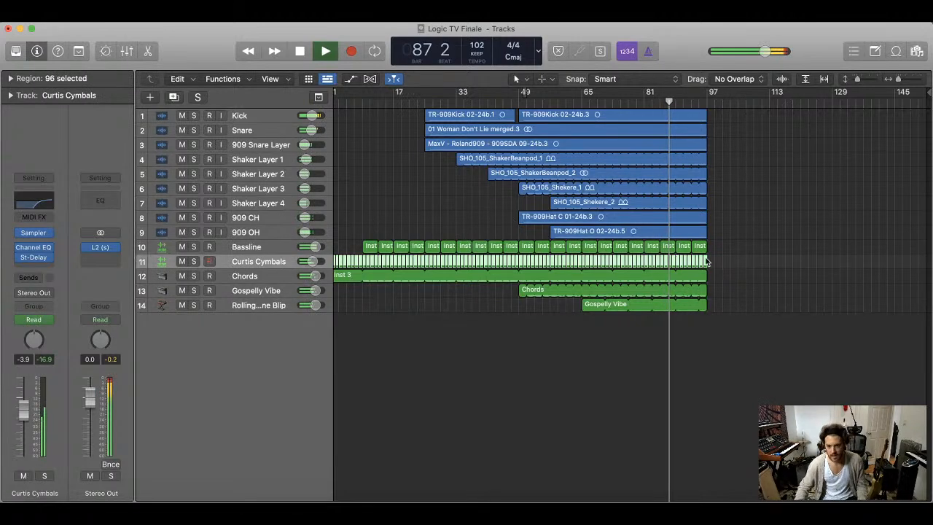
pyautogui.moveTo(728, 257); pyautogui.dragTo(683, 266)
pyautogui.click(511, 99)
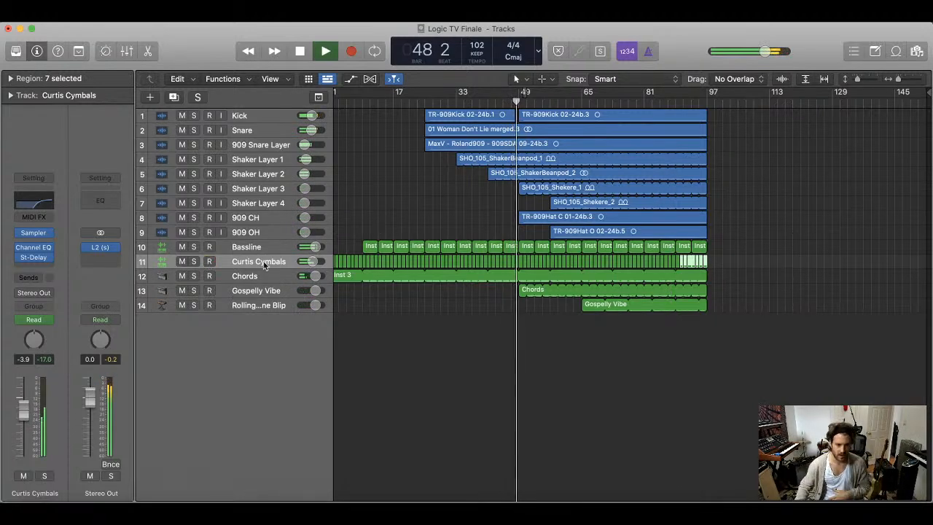
pyautogui.moveTo(264, 260); pyautogui.dragTo(263, 246)
pyautogui.click(340, 231)
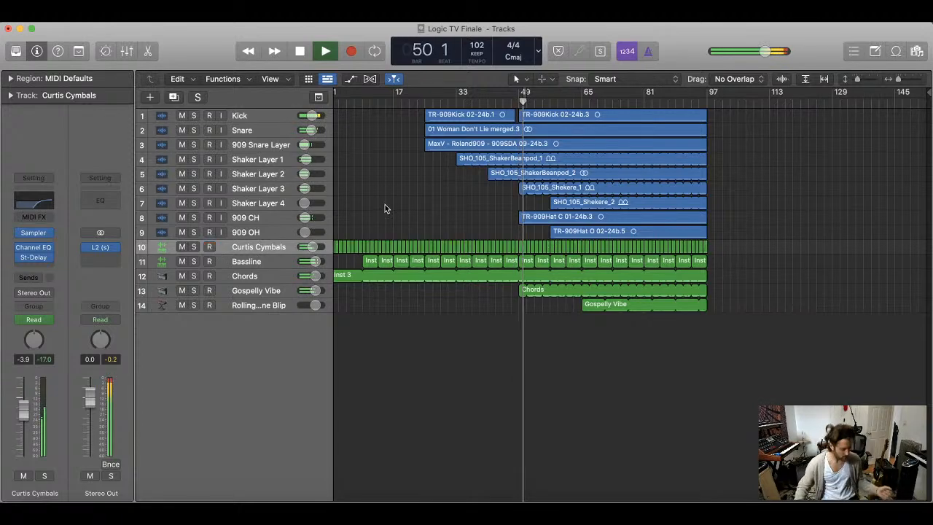
# - Load the CS-Lift module after FG-S in the Bassline's Virtual Mix Rack, set its low lift to 0.80 and close the plug-in
pyautogui.click(262, 261)
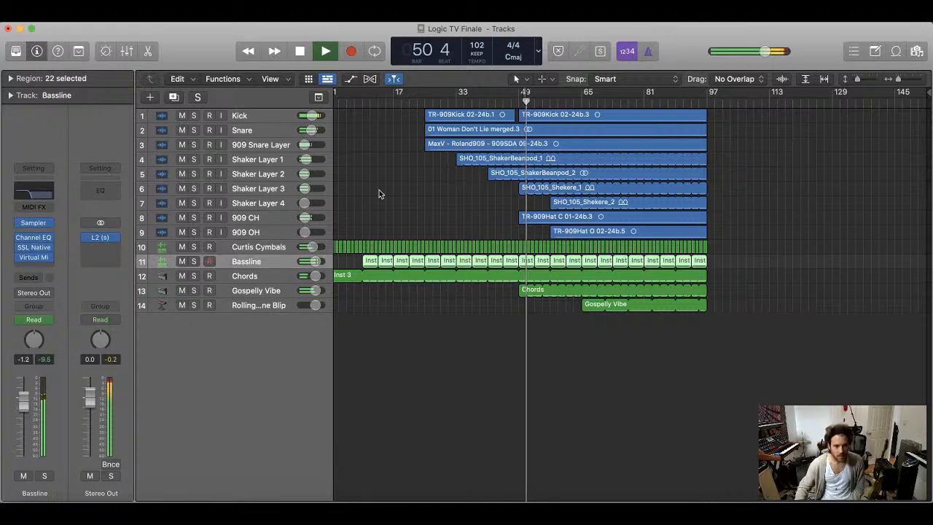
pyautogui.click(36, 259)
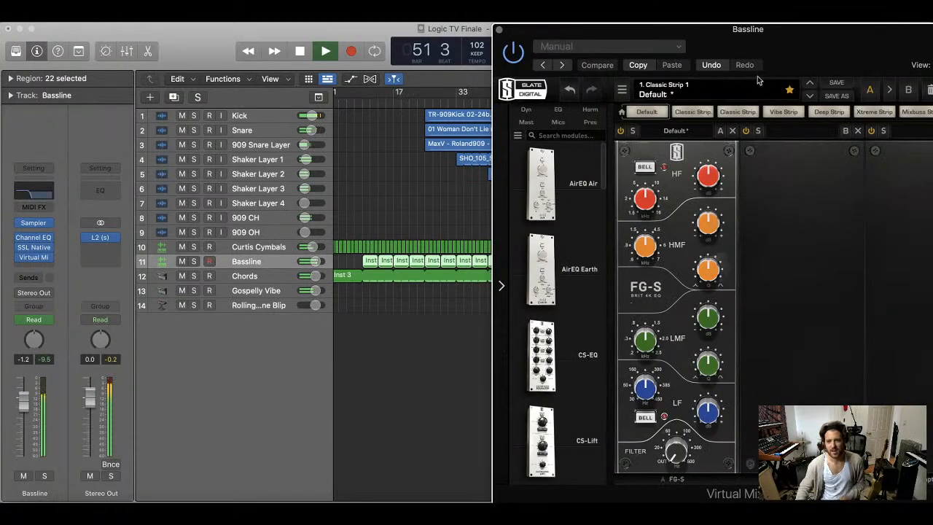
pyautogui.moveTo(772, 33); pyautogui.dragTo(521, 33)
pyautogui.moveTo(313, 421); pyautogui.dragTo(561, 314)
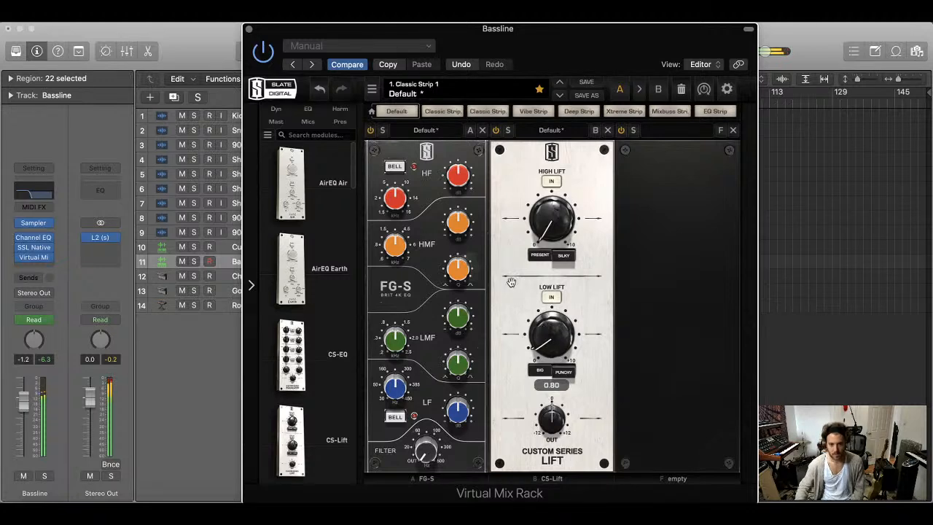
pyautogui.click(249, 29)
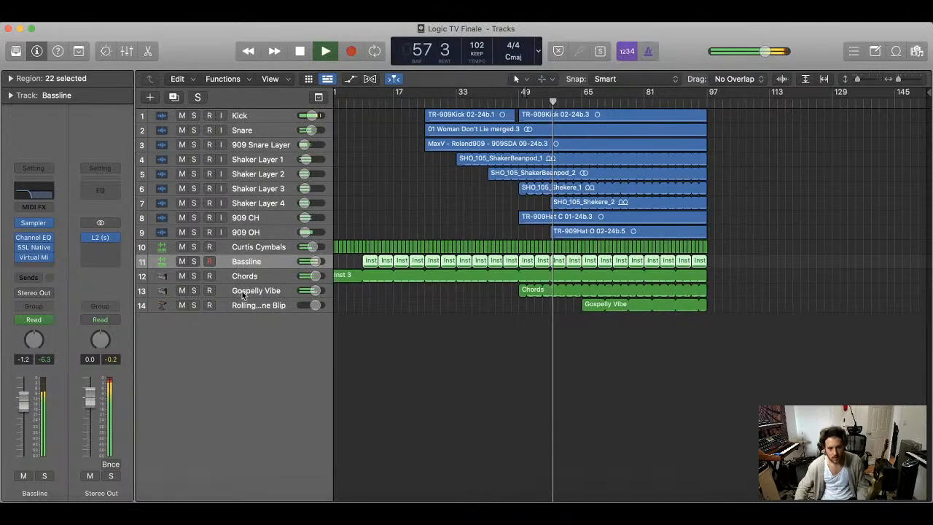
# - Add one Retro Synth software instrument track below the Rolling Drone Blip track and close the Library
pyautogui.click(246, 293)
pyautogui.click(483, 354)
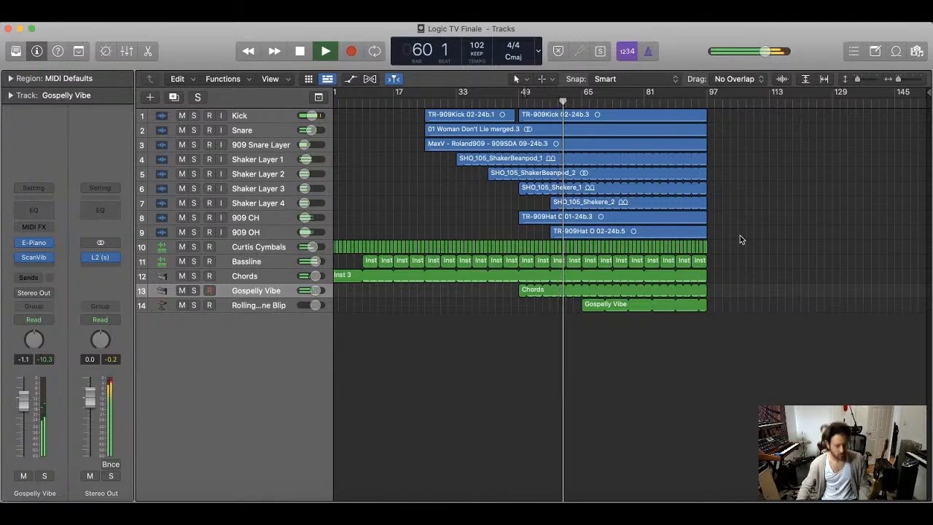
pyautogui.click(276, 306)
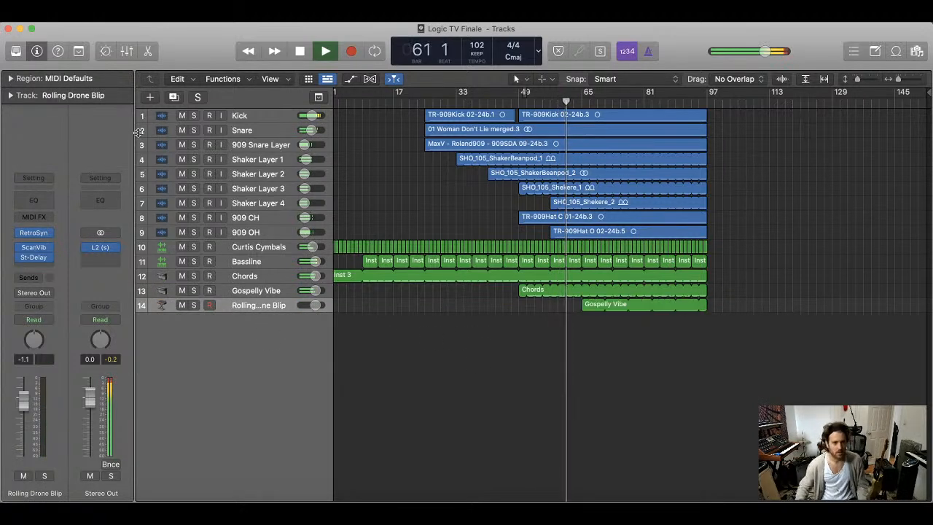
pyautogui.click(150, 97)
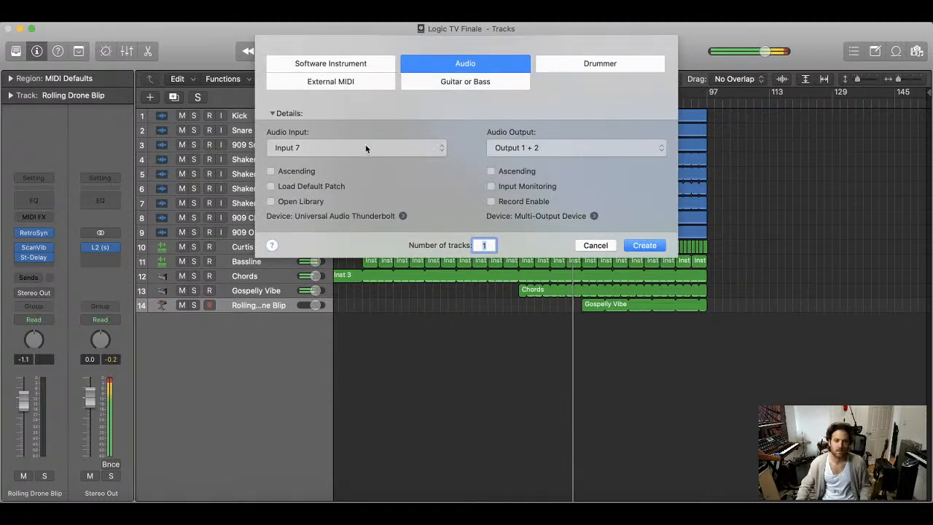
pyautogui.click(347, 62)
pyautogui.click(342, 150)
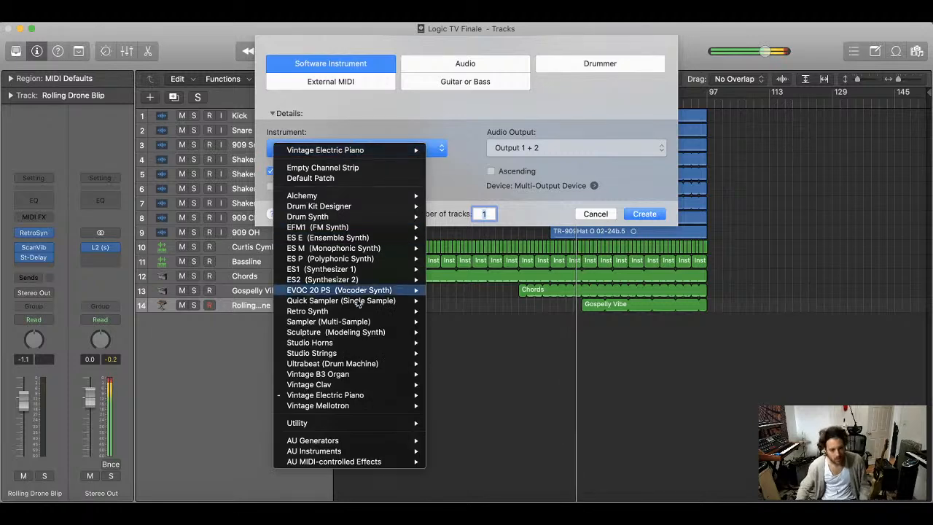
pyautogui.click(443, 314)
pyautogui.click(644, 213)
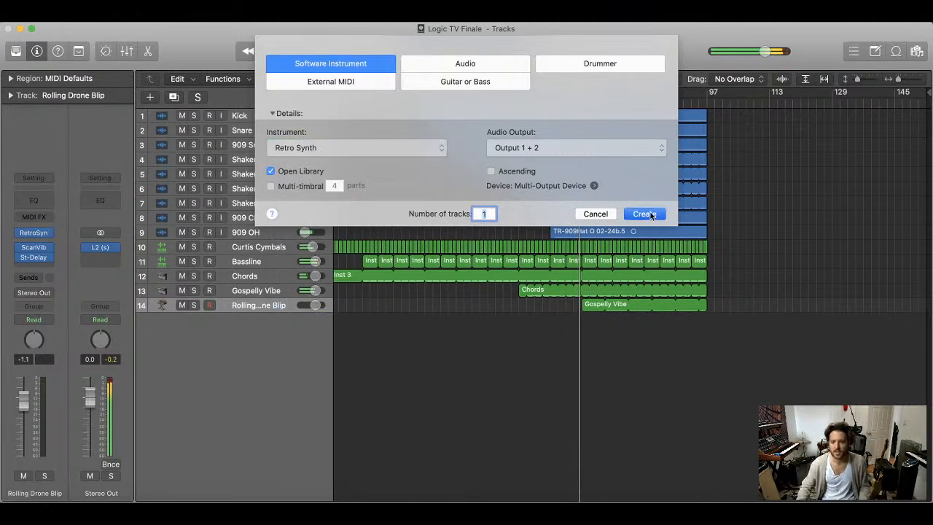
pyautogui.press('y')
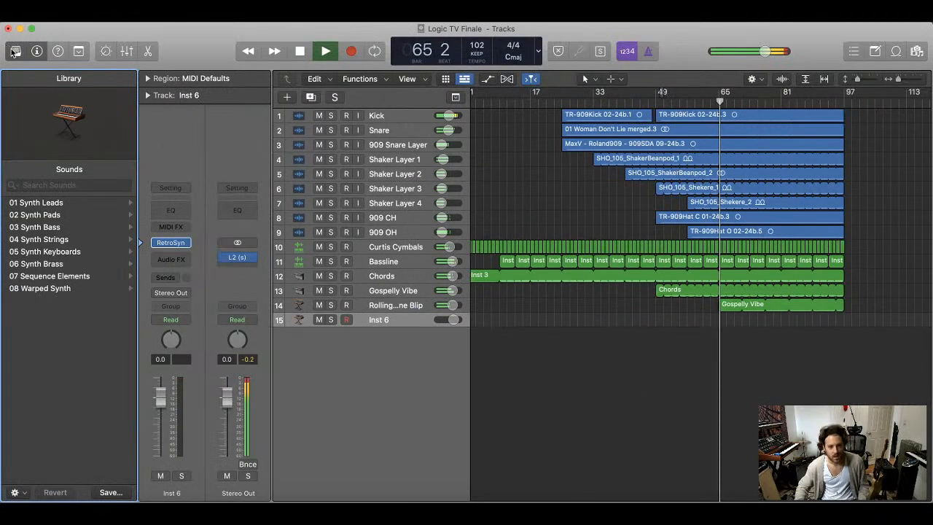
# - Mute the C5 notes in bars 66 and 68 of the first Rolling Drone Blip region
pyautogui.click(589, 305)
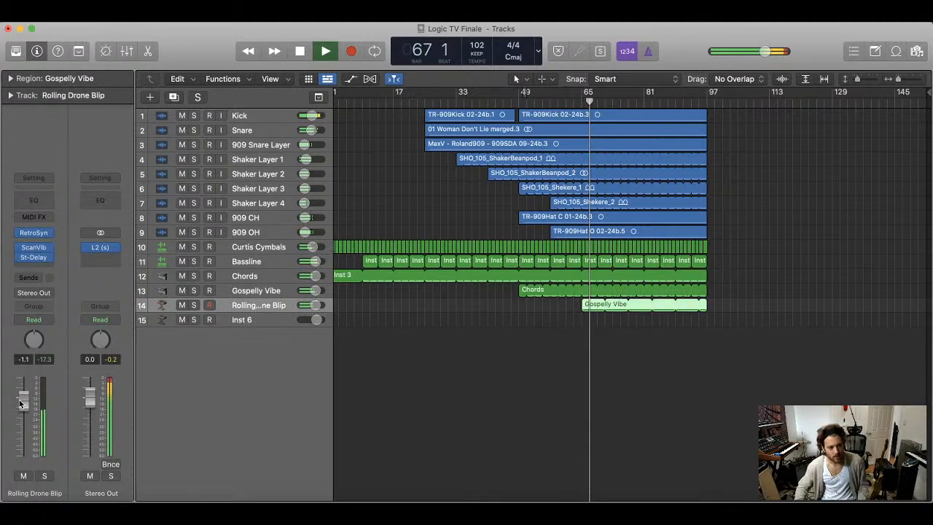
pyautogui.click(541, 335)
pyautogui.doubleClick(593, 306)
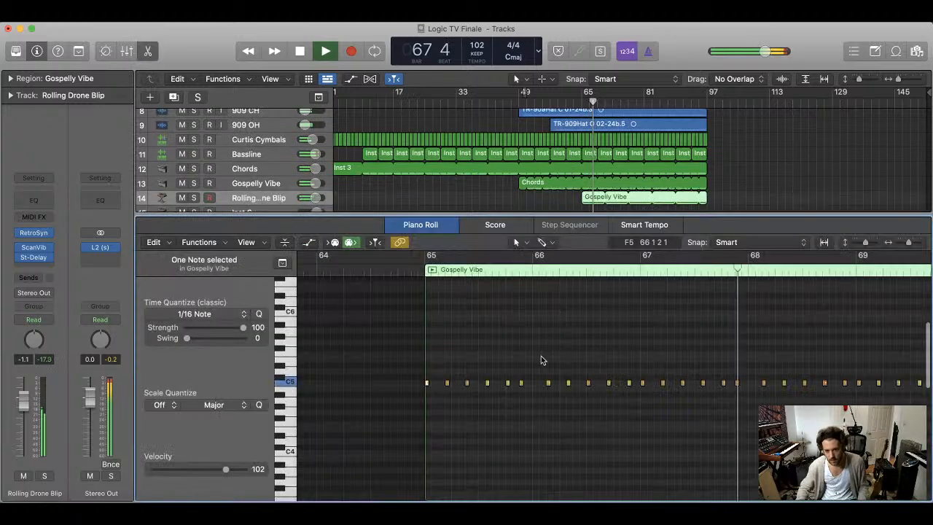
pyautogui.click(400, 277)
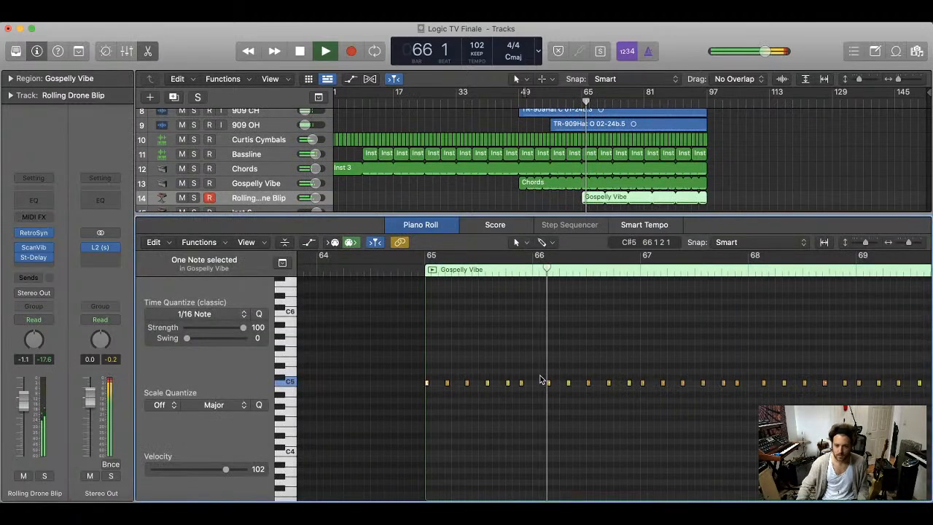
pyautogui.moveTo(540, 378); pyautogui.dragTo(628, 387)
pyautogui.press('t')
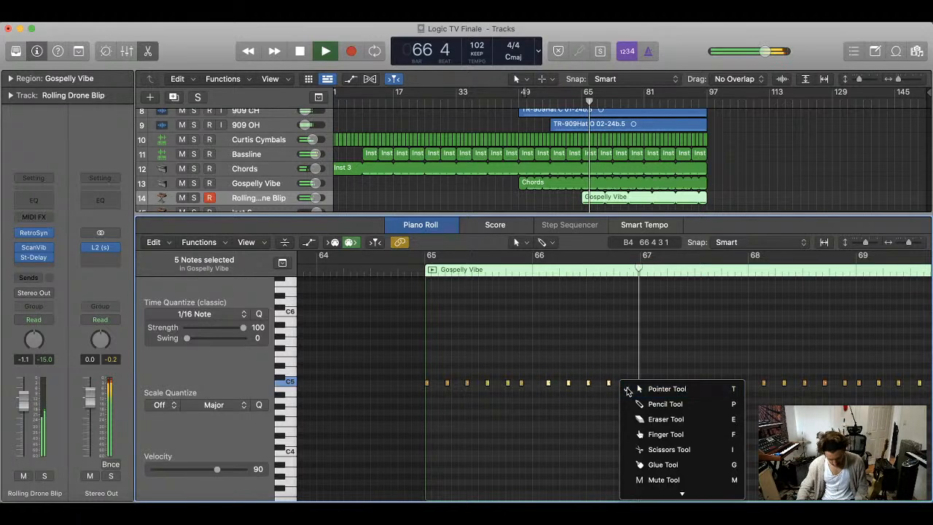
pyautogui.press('m')
pyautogui.click(628, 383)
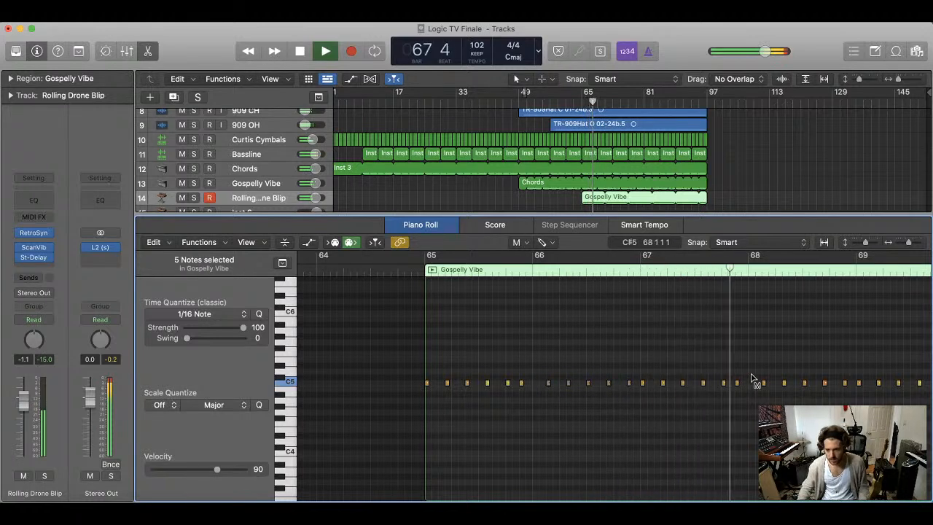
pyautogui.moveTo(754, 376); pyautogui.dragTo(853, 387)
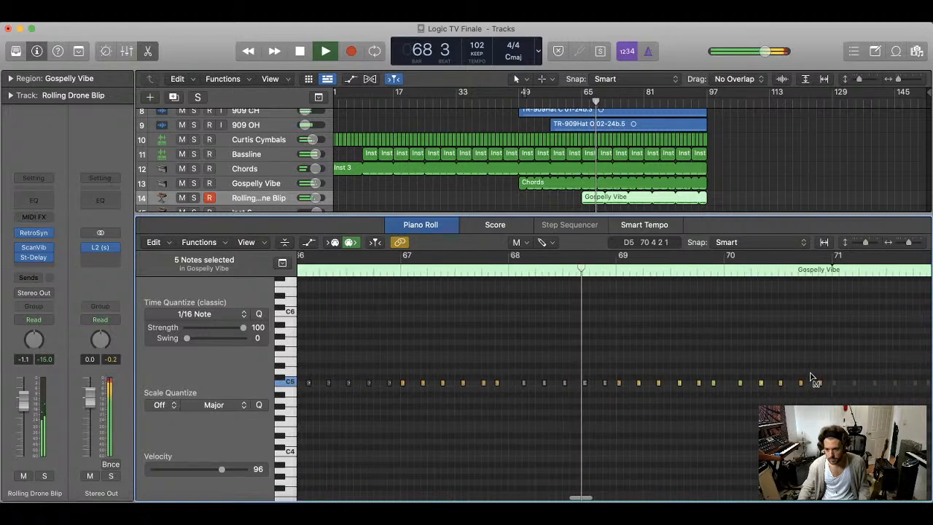
pyautogui.press('t')
pyautogui.press('t')
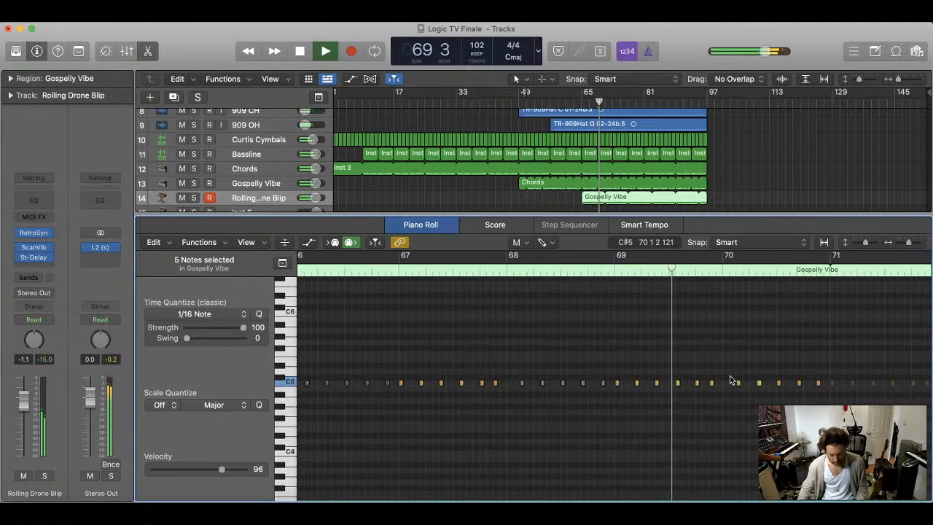
# - Shorten the first Rolling Drone Blip region to end at bar 69 and play from about bar 61
pyautogui.moveTo(604, 200); pyautogui.dragTo(597, 201)
pyautogui.click(566, 102)
pyautogui.click(716, 193)
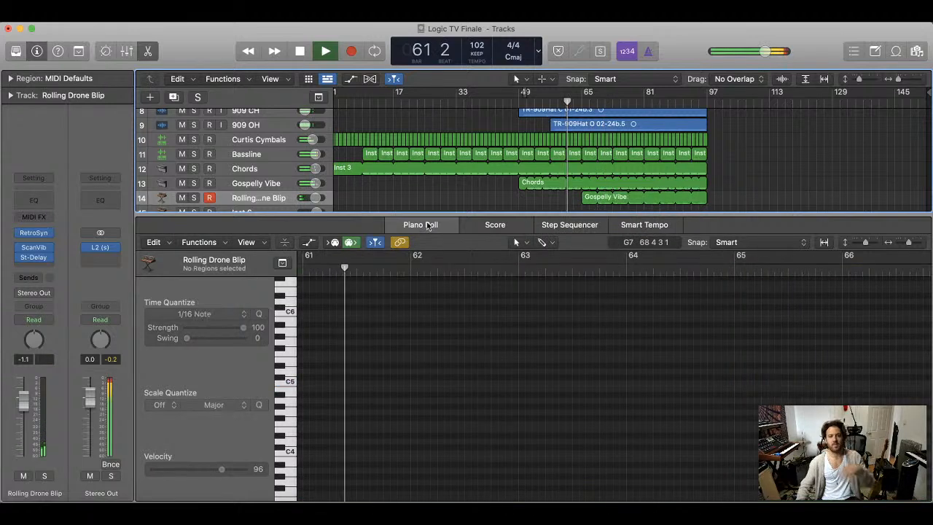
# - Disarm the Rolling Drone Blip track, set its volume to -2.5 dB and close the Piano Roll
pyautogui.click(210, 198)
pyautogui.click(590, 199)
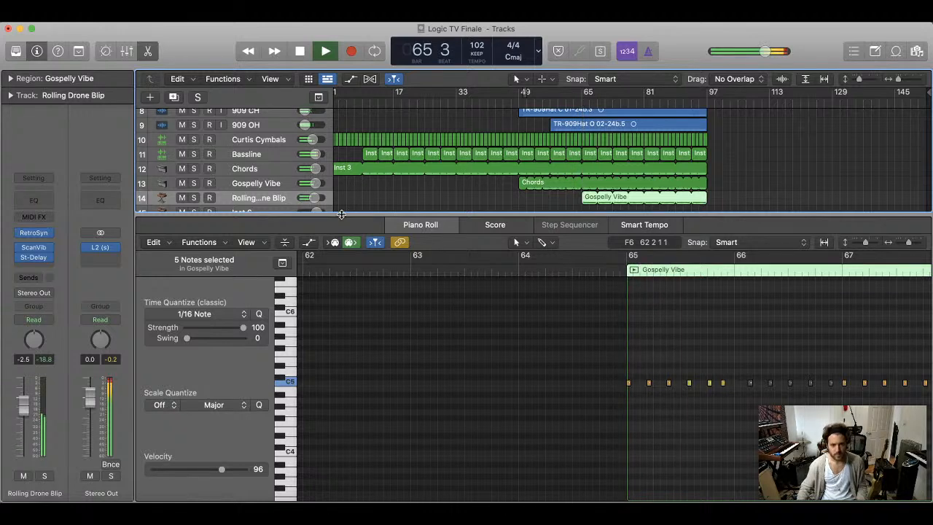
pyautogui.press('p')
pyautogui.click(413, 308)
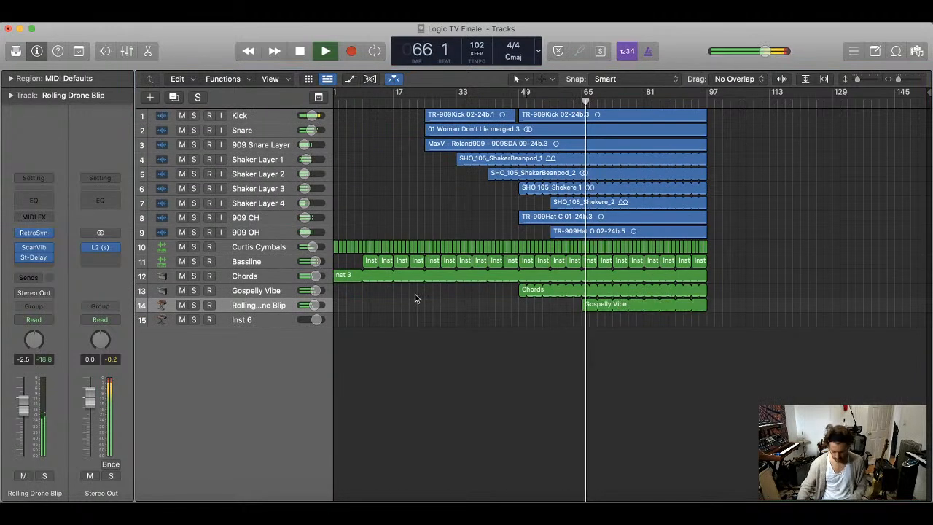
# - Copy the Chords track's Inst 3 region to bar 65 on the Inst 6 track and play it soloed
pyautogui.click(348, 277)
pyautogui.moveTo(347, 280); pyautogui.dragTo(595, 323)
pyautogui.press('s')
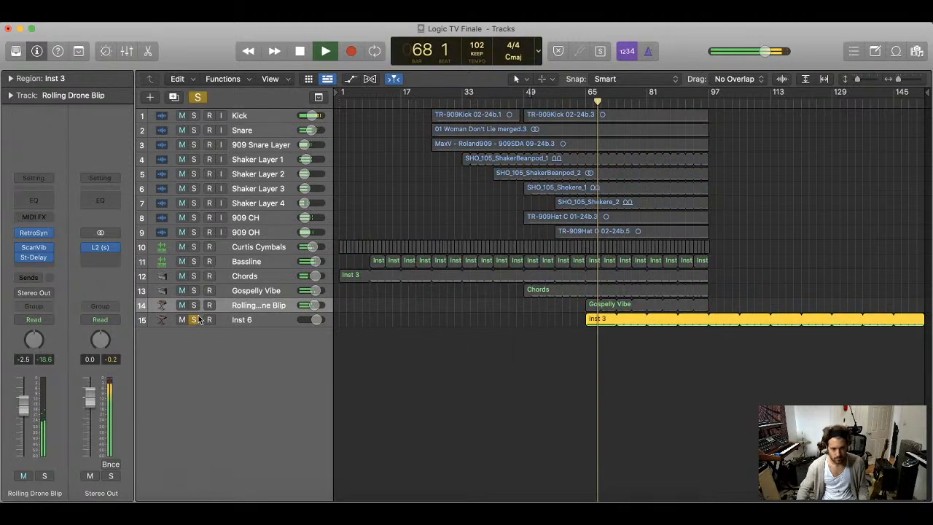
pyautogui.hotkey('shift', 'space')
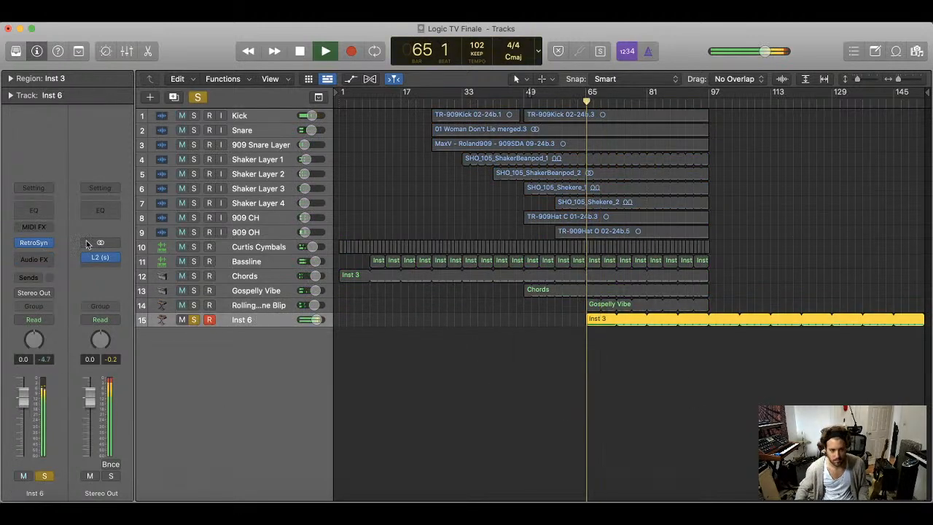
# - Delete the two highest notes around bars 70 to 72 in the copied Inst 3 region and close the Piano Roll
pyautogui.doubleClick(597, 322)
pyautogui.press('space')
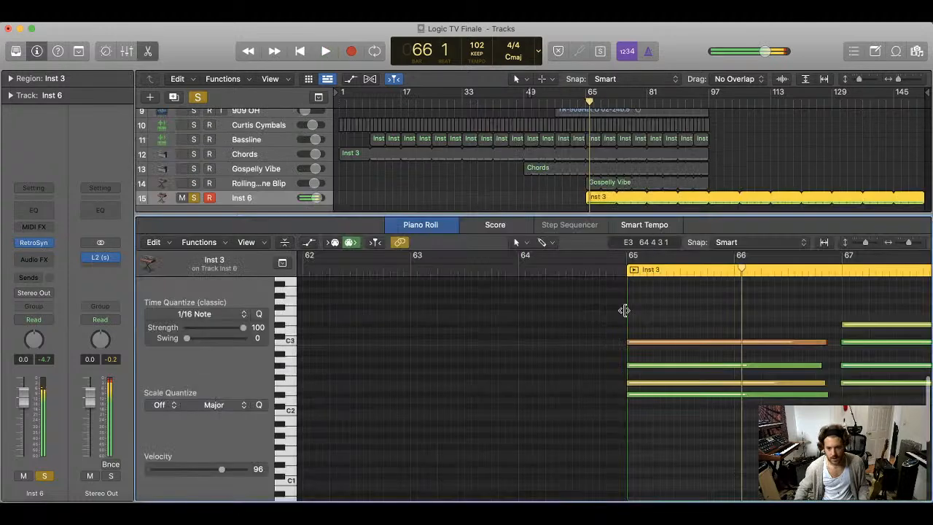
pyautogui.hscroll(3, 615, 364)
pyautogui.press('super+Left')
pyautogui.press('super+Left')
pyautogui.press('super+Left')
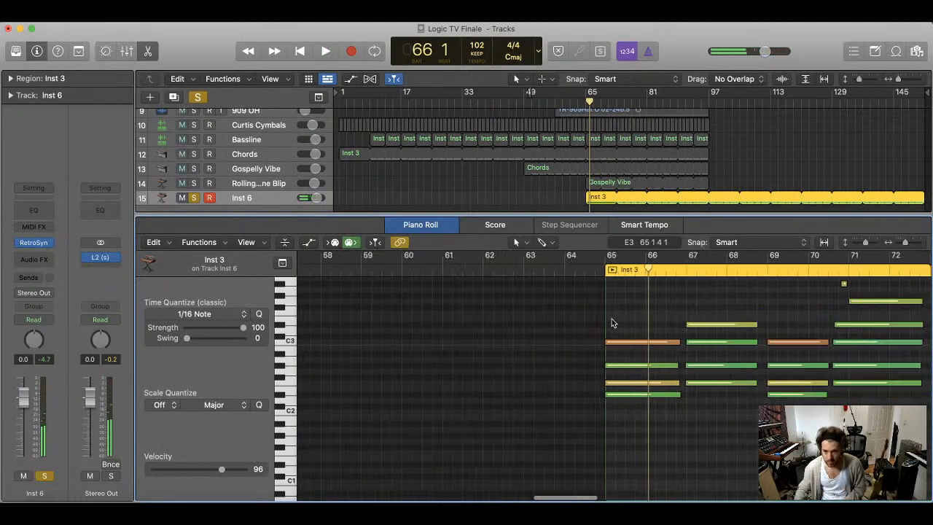
pyautogui.hscroll(2, 610, 318)
pyautogui.hscroll(5, 567, 317)
pyautogui.scroll(3, 567, 317)
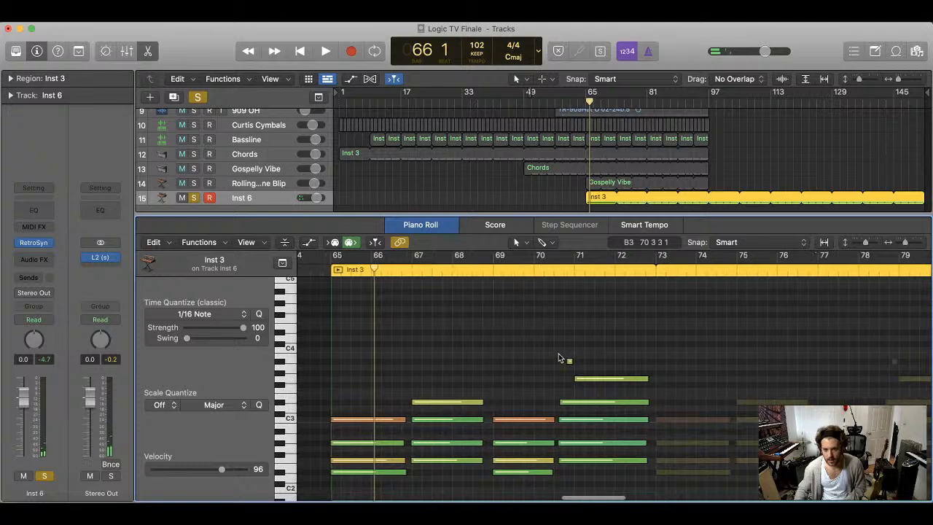
pyautogui.moveTo(562, 357); pyautogui.dragTo(625, 385)
pyautogui.press('Delete')
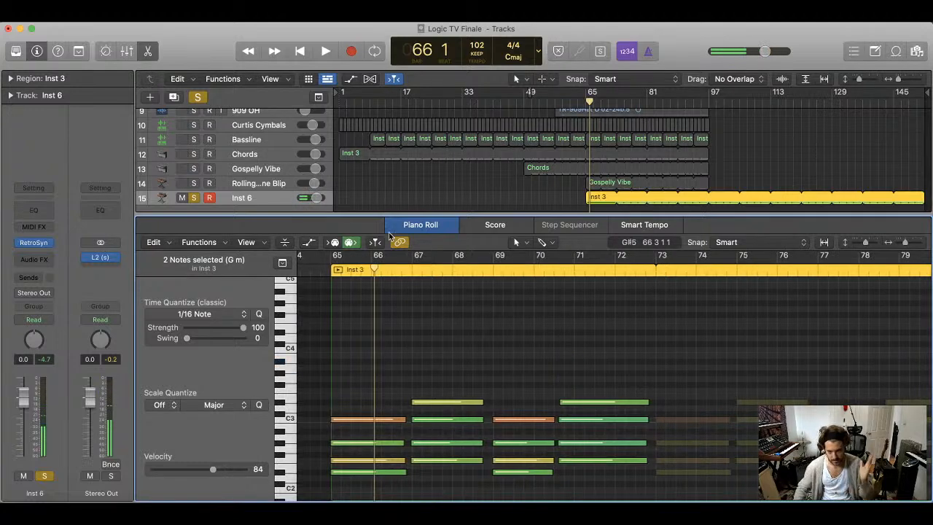
pyautogui.press('p')
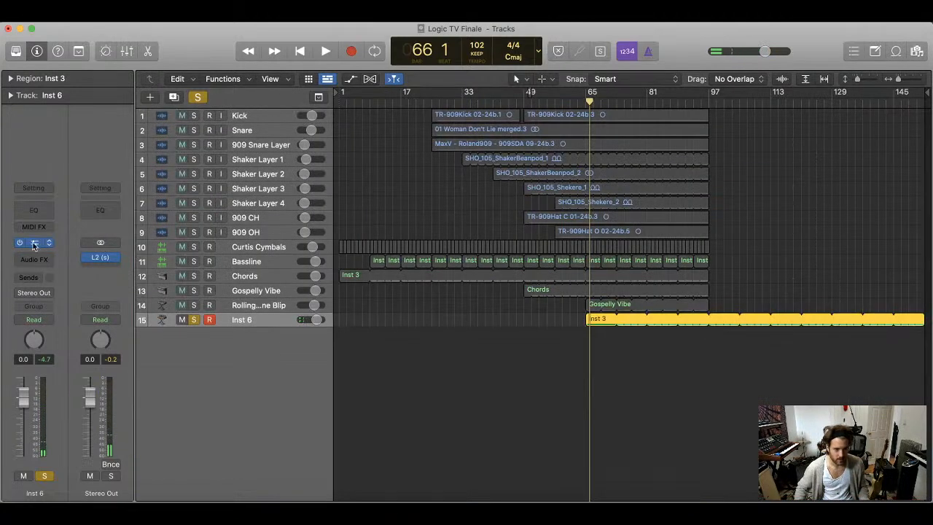
# - In Inst 6's Retro Synth, set filter envelope attack 3800 ms, decay 10 s, sustain 0; amp envelope decay 1400 ms, sustain 0.95, release 1800 ms
pyautogui.click(34, 243)
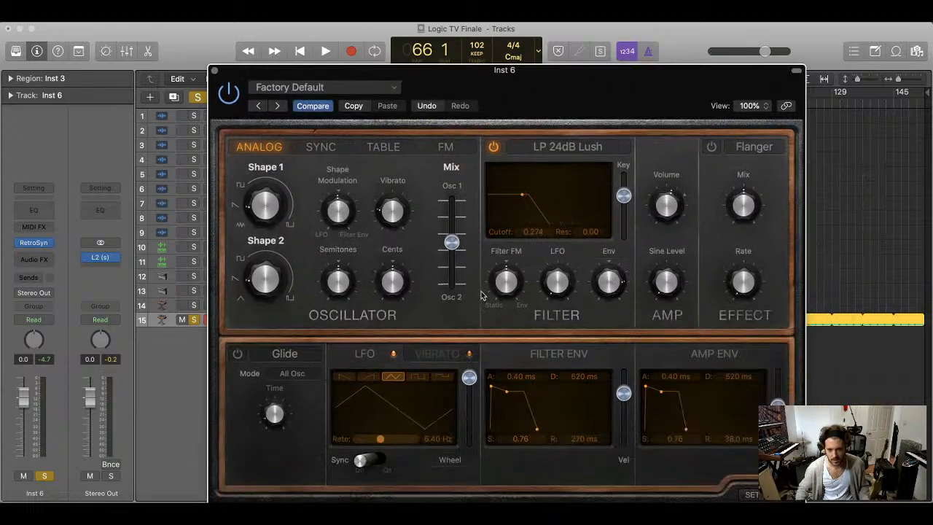
pyautogui.moveTo(512, 397); pyautogui.dragTo(537, 446)
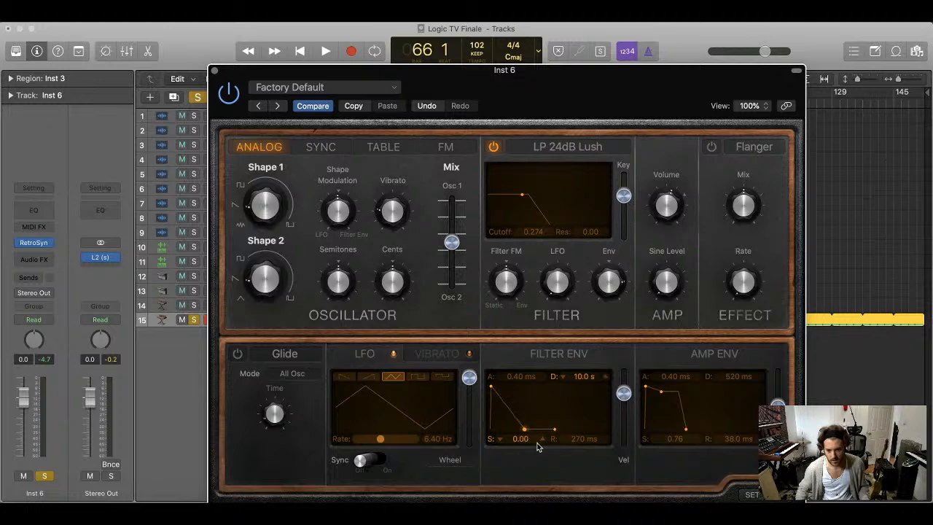
pyautogui.moveTo(509, 392); pyautogui.dragTo(518, 392)
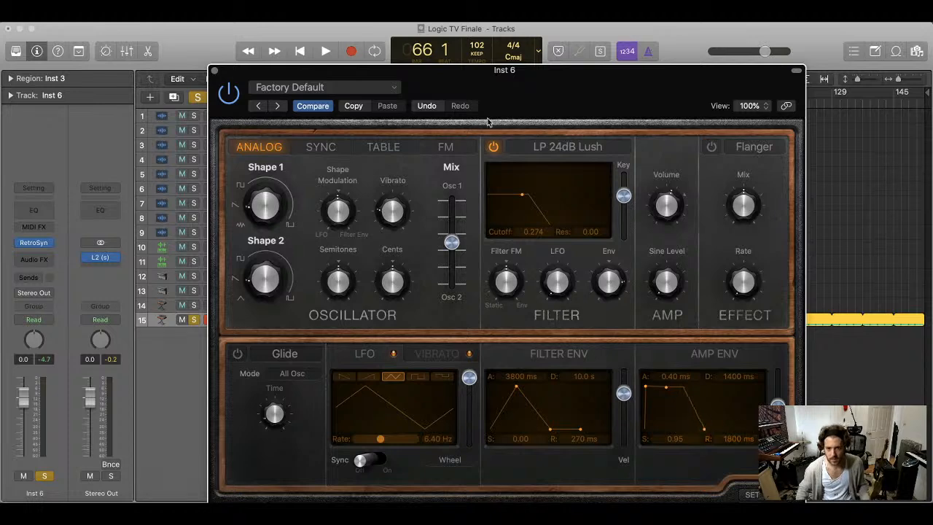
# - Unsolo the Inst 6 track and play the full mix from bar 64
pyautogui.moveTo(501, 71); pyautogui.dragTo(709, 375)
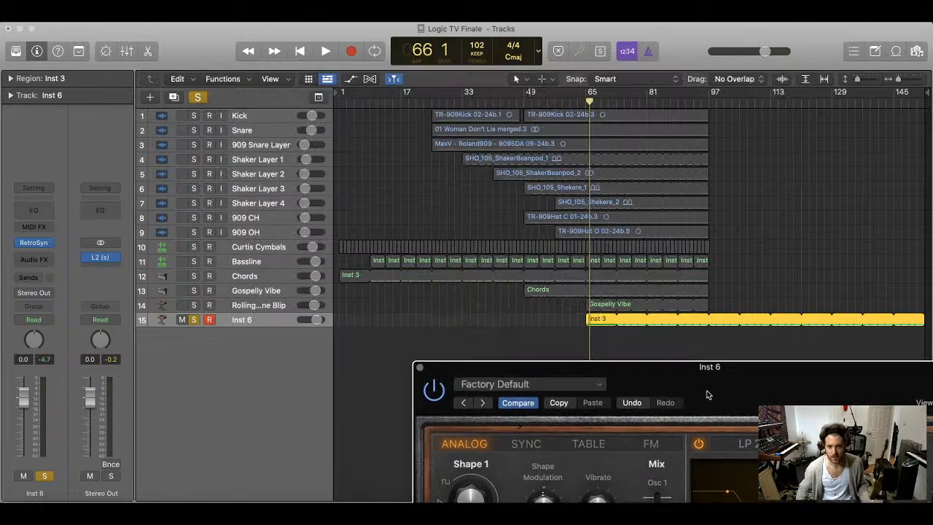
pyautogui.click(582, 104)
pyautogui.click(193, 319)
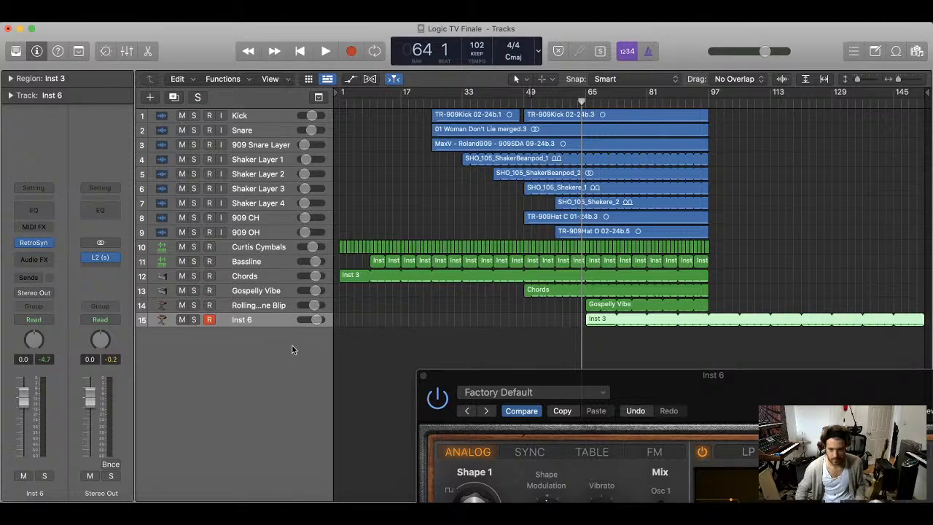
pyautogui.press('space')
# - Lower Inst 6's volume to -10.2 dB and set its filter envelope release to 2800 ms and amp envelope release to 5600 ms
pyautogui.moveTo(704, 398); pyautogui.dragTo(453, 87)
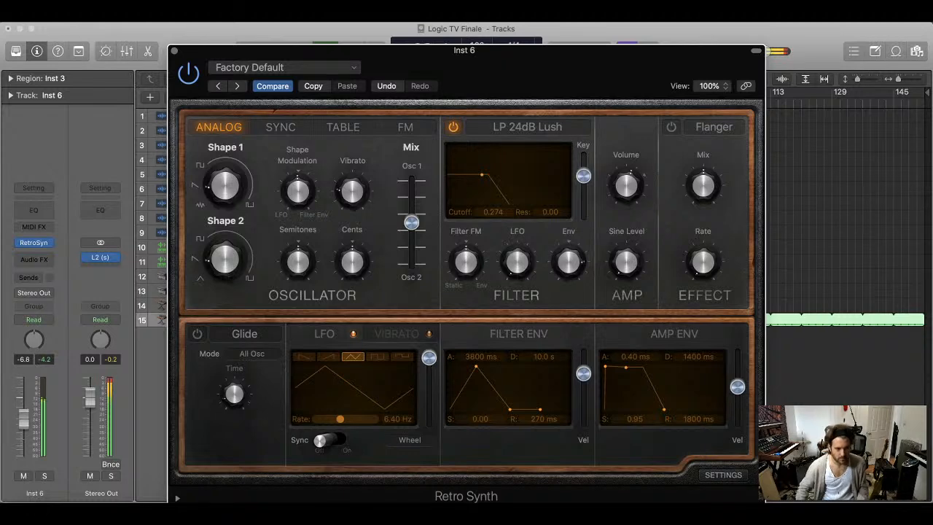
pyautogui.moveTo(24, 426); pyautogui.dragTo(23, 449)
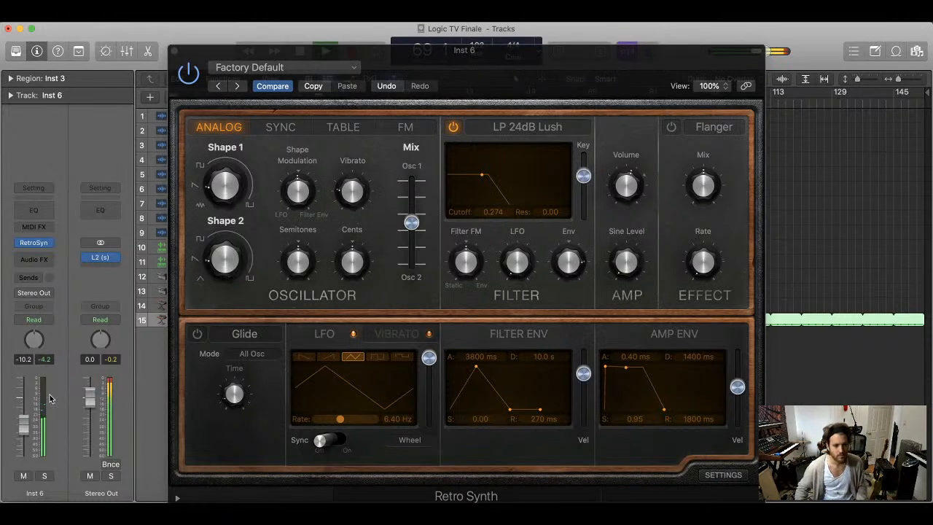
pyautogui.moveTo(664, 415); pyautogui.dragTo(669, 415)
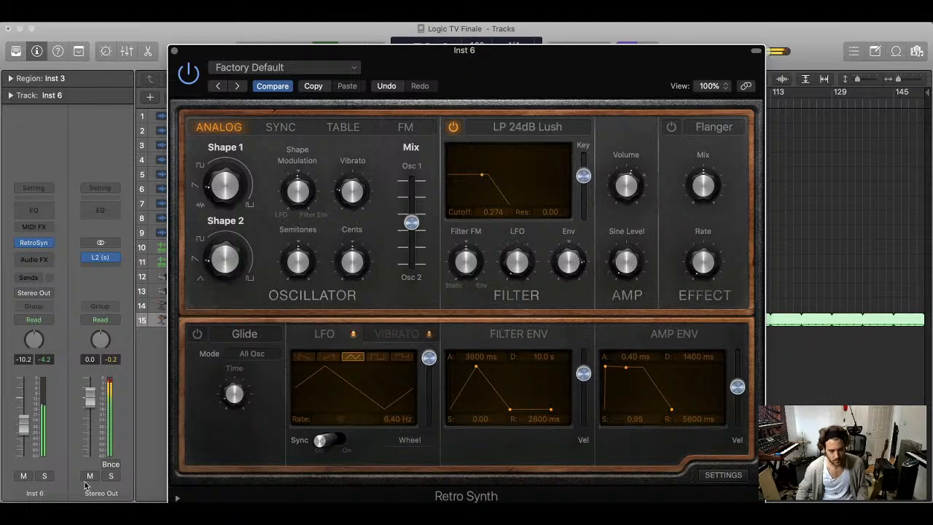
# - Solo the Inst 6 track during playback and detune its Retro Synth oscillator to -7 cents
pyautogui.click(44, 476)
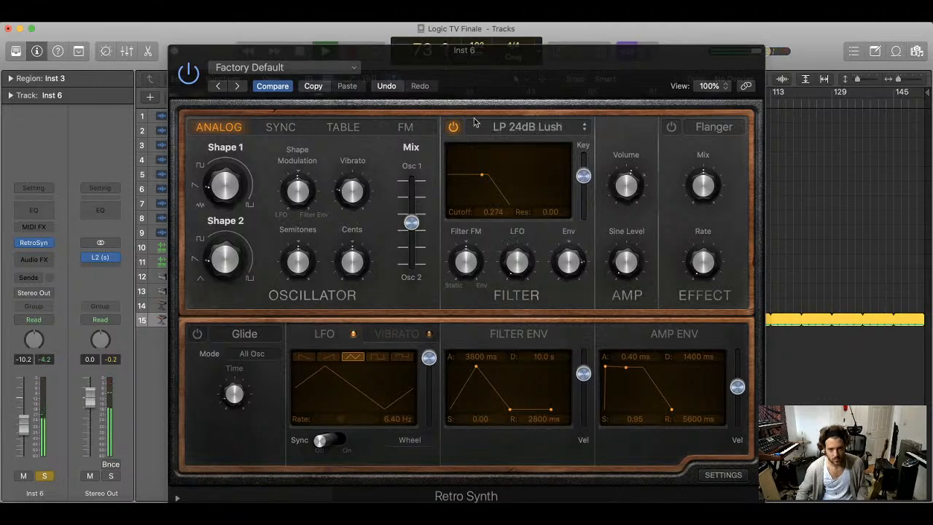
pyautogui.moveTo(483, 77); pyautogui.dragTo(627, 378)
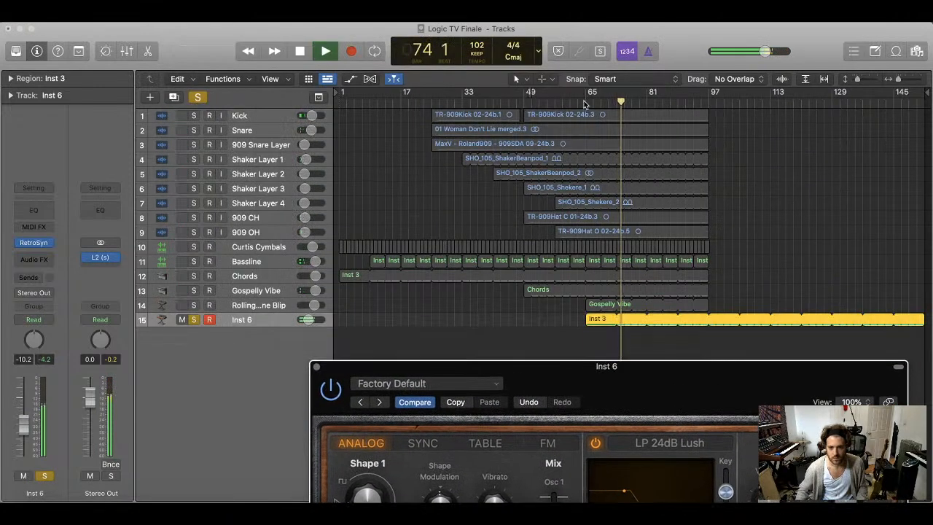
pyautogui.moveTo(626, 425); pyautogui.dragTo(539, 88)
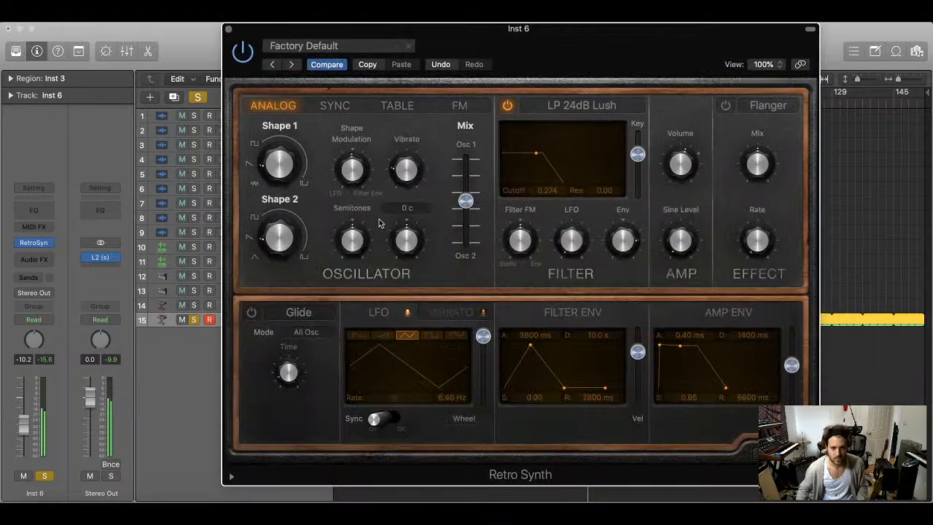
pyautogui.moveTo(405, 238); pyautogui.dragTo(406, 243)
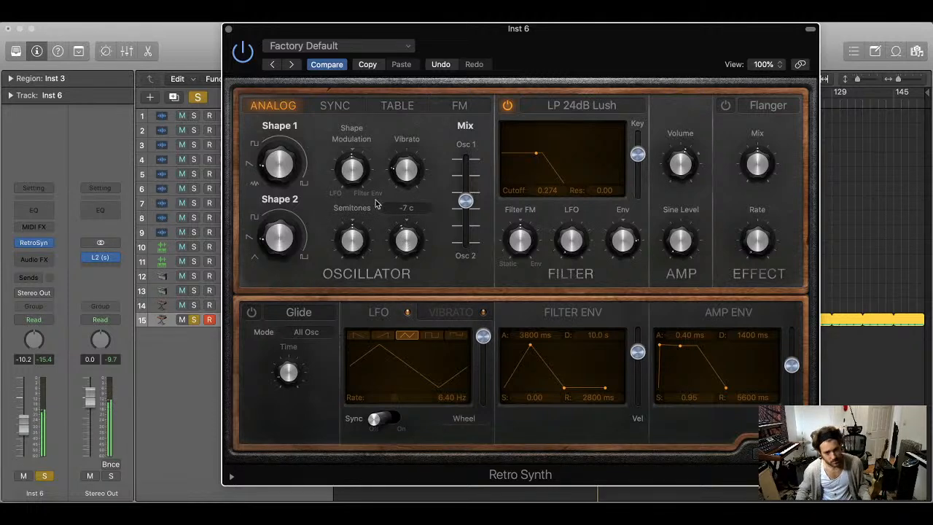
# - In Inst 6's Retro Synth, adjust the vibrato, set filter envelope decay to 6300 ms and amp envelope attack to 84 ms, and unsolo the track
pyautogui.click(450, 311)
pyautogui.moveTo(483, 333); pyautogui.dragTo(483, 353)
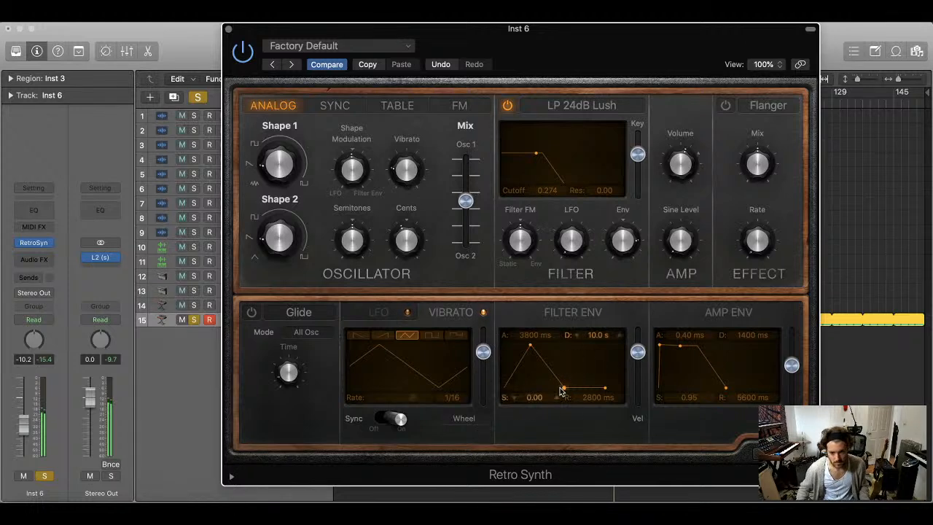
pyautogui.moveTo(594, 334); pyautogui.dragTo(594, 344)
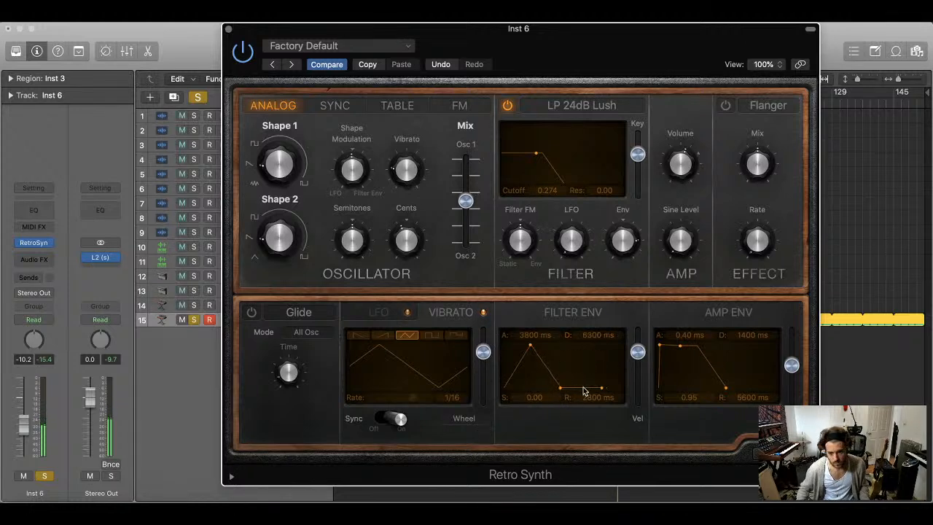
pyautogui.moveTo(659, 347); pyautogui.dragTo(669, 350)
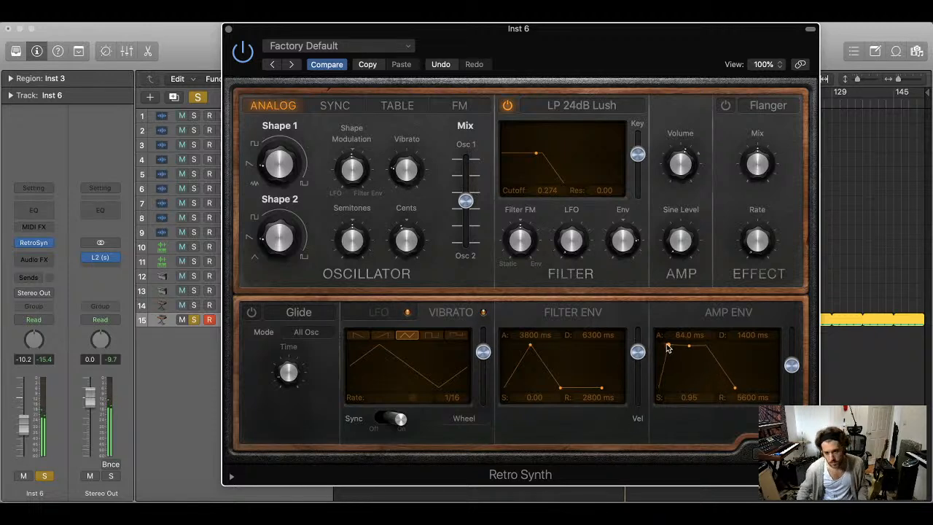
pyautogui.click(228, 29)
pyautogui.click(197, 97)
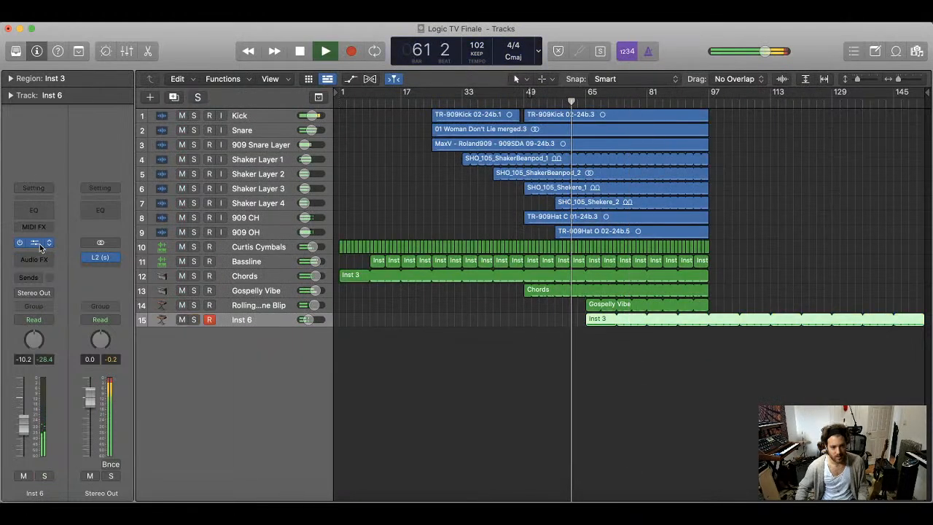
# - Rename the Inst 6 track as Opening Pad, with both words capitalized
pyautogui.doubleClick(250, 320)
pyautogui.write('opening Pad')
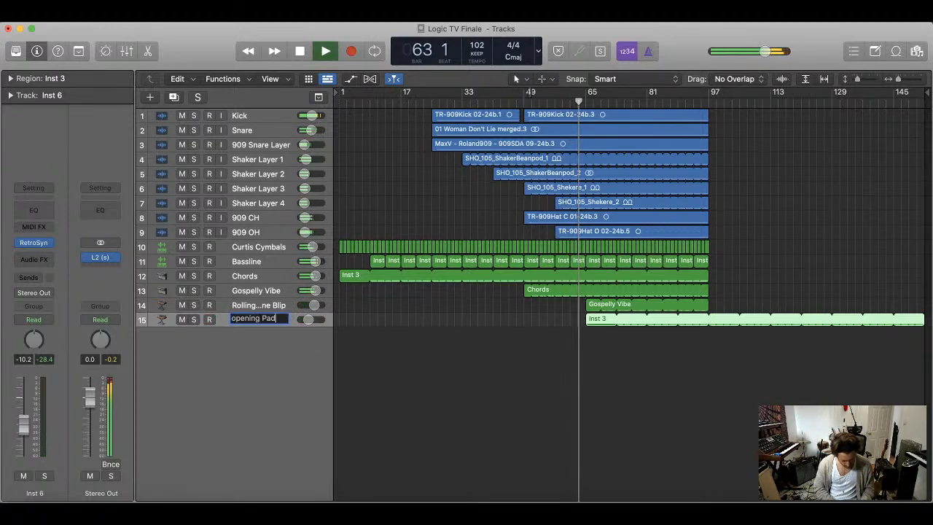
pyautogui.press('Return')
pyautogui.click(400, 338)
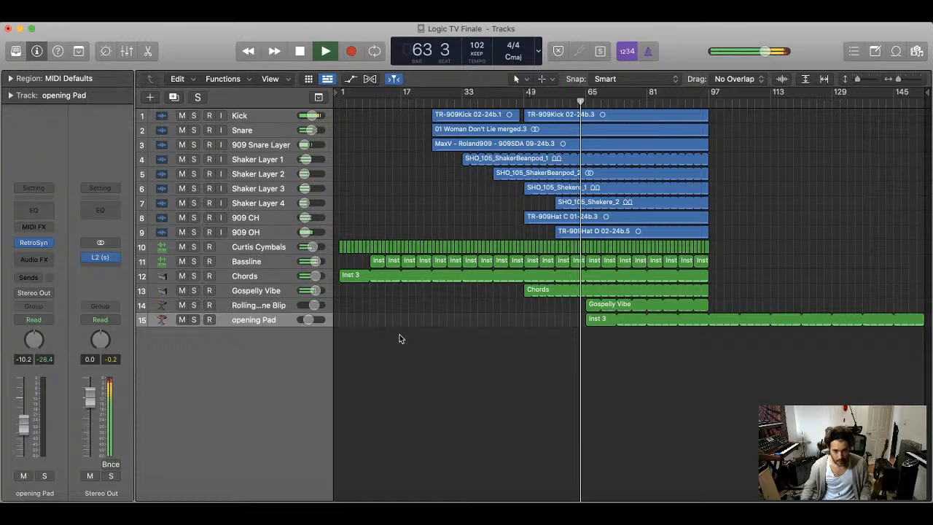
pyautogui.doubleClick(236, 319)
pyautogui.write('Opening Pad')
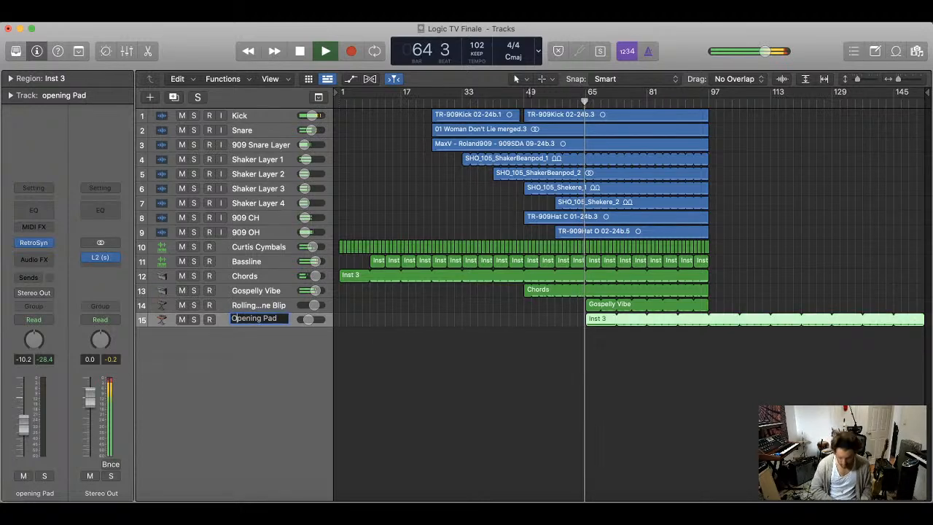
pyautogui.press('Return')
pyautogui.click(491, 333)
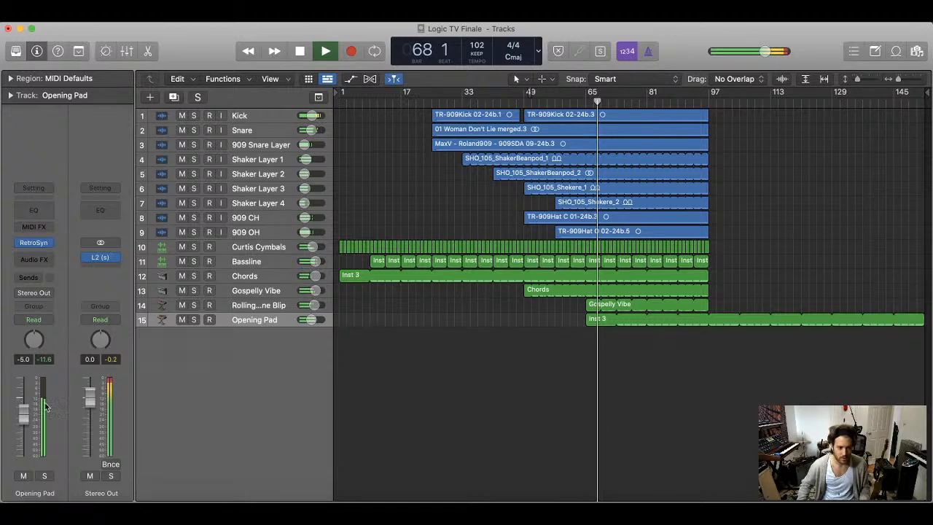
# - Insert the D16 Group Toraverb reverb in stereo on the Opening Pad track
pyautogui.click(37, 257)
pyautogui.moveTo(85, 472)
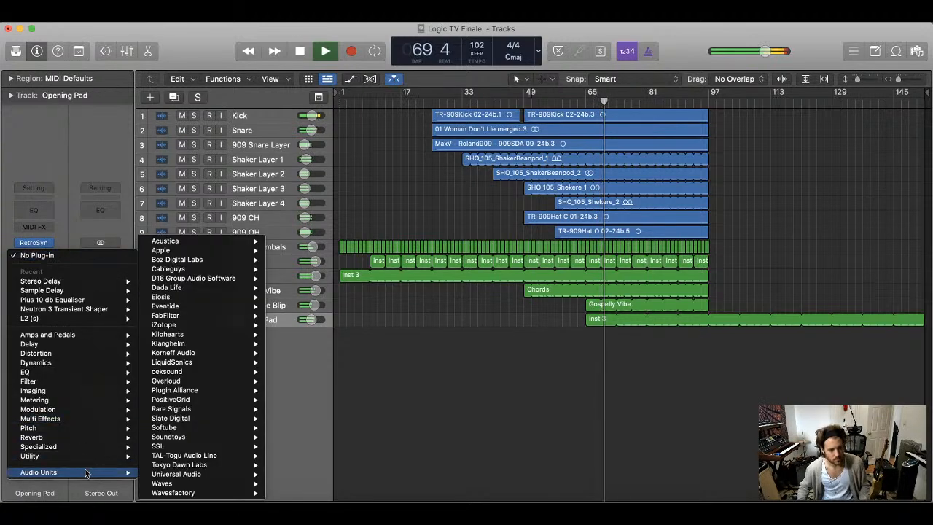
pyautogui.moveTo(219, 279)
pyautogui.moveTo(316, 286)
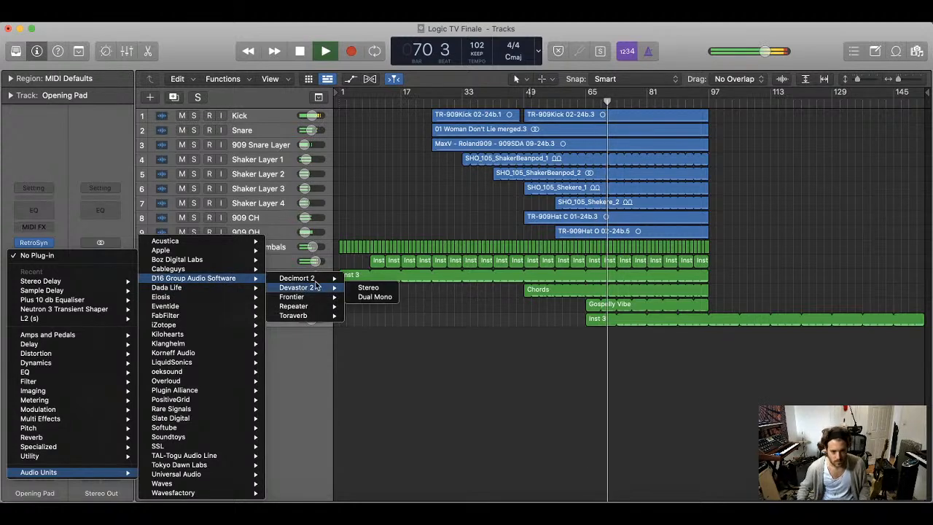
pyautogui.moveTo(306, 315)
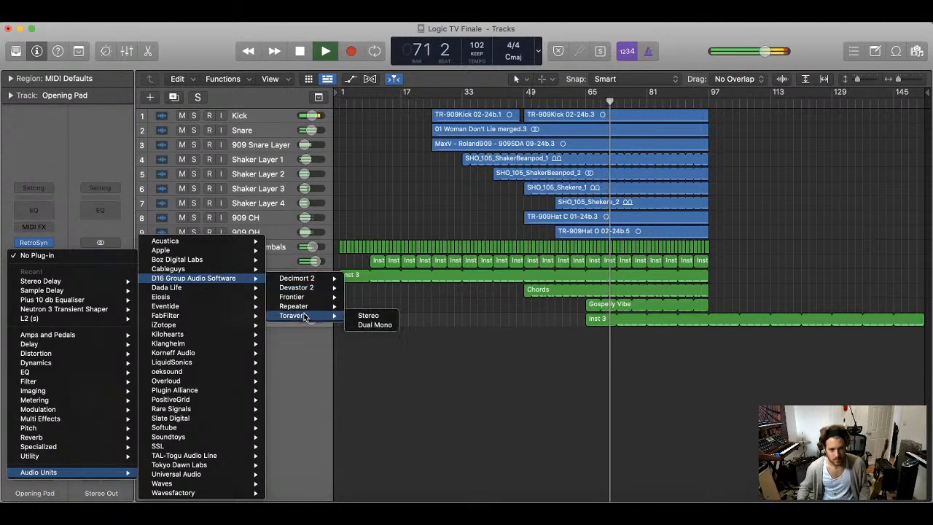
pyautogui.click(365, 318)
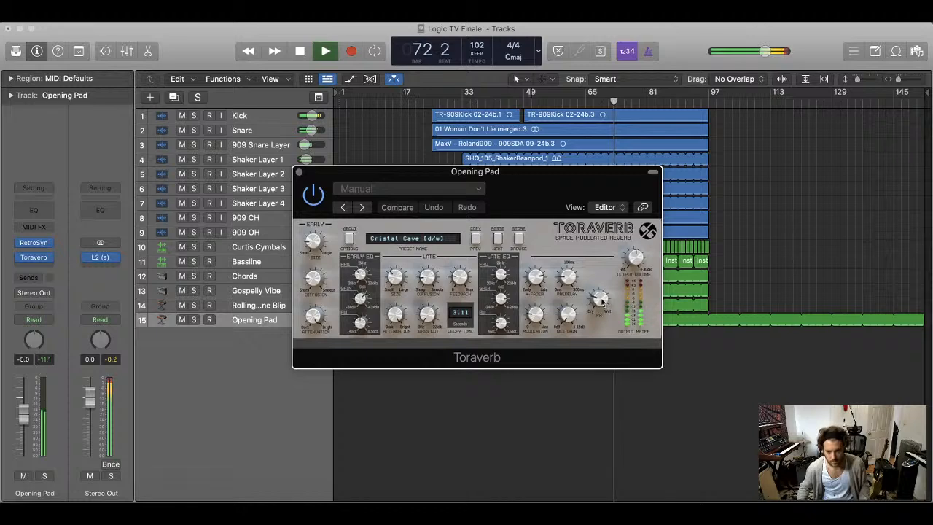
# - Adjust Toraverb's dry/wet mix and raise the Opening Pad track's volume to -3.7 dB
pyautogui.moveTo(601, 301); pyautogui.dragTo(602, 295)
pyautogui.moveTo(26, 413); pyautogui.dragTo(28, 405)
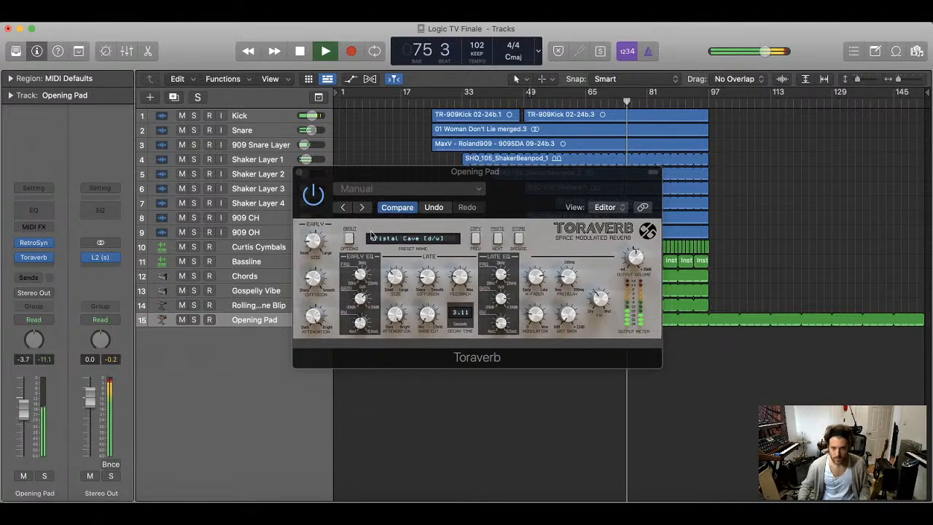
pyautogui.click(300, 173)
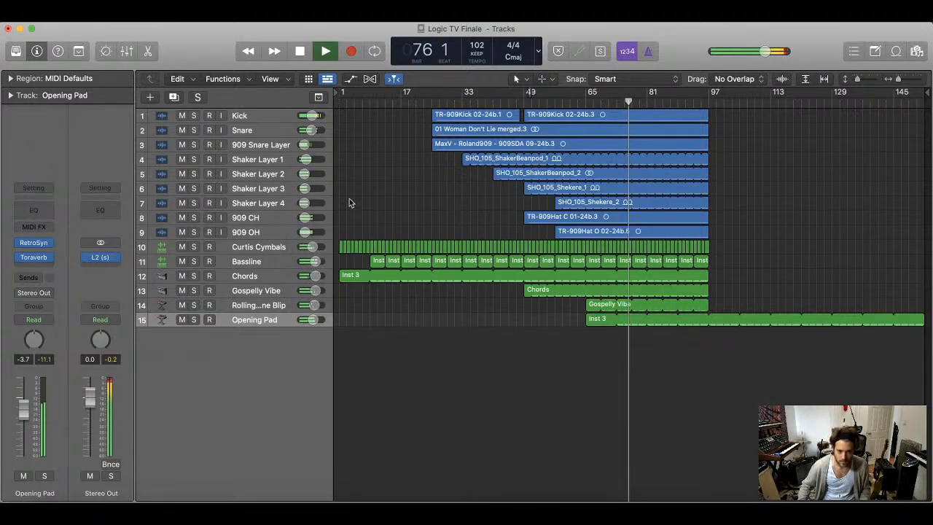
# - Shorten the filter envelope attack in the Opening Pad's Retro Synth to 2500 ms
pyautogui.click(36, 246)
pyautogui.moveTo(539, 343); pyautogui.dragTo(530, 348)
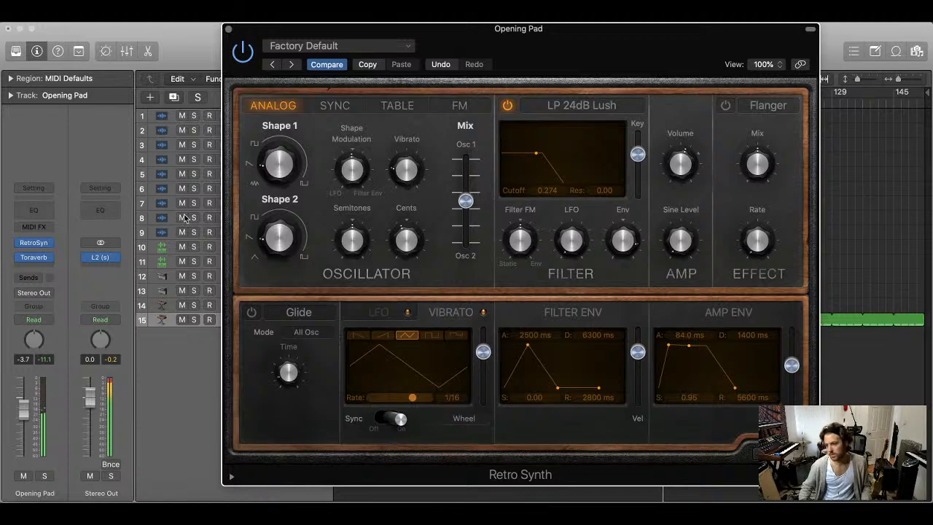
pyautogui.click(227, 30)
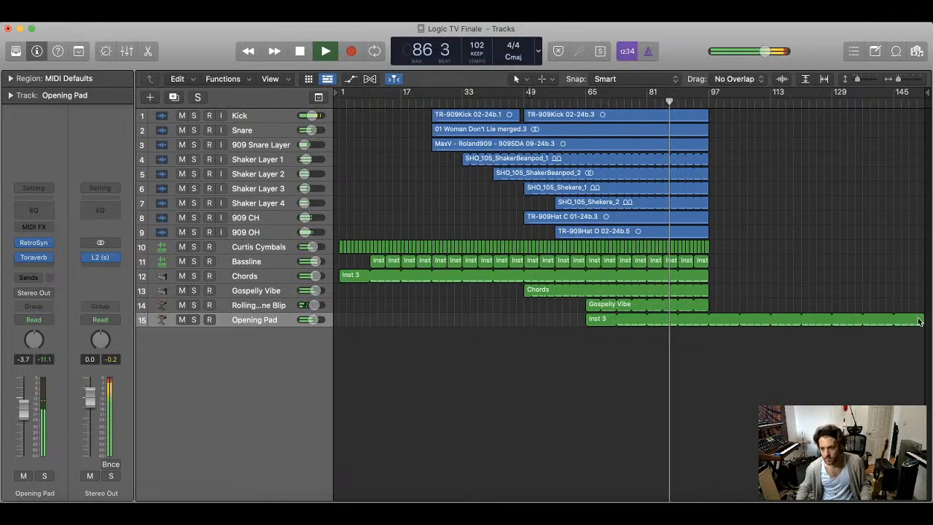
# - Stop playback and turn off looping of the Inst 3 region on the Opening Pad track
pyautogui.moveTo(923, 319); pyautogui.dragTo(918, 322)
pyautogui.press('super+Down')
pyautogui.press('super+Down')
pyautogui.press('super+Down')
pyautogui.press('super+Down')
pyautogui.press('super+Down')
pyautogui.press('super+Down')
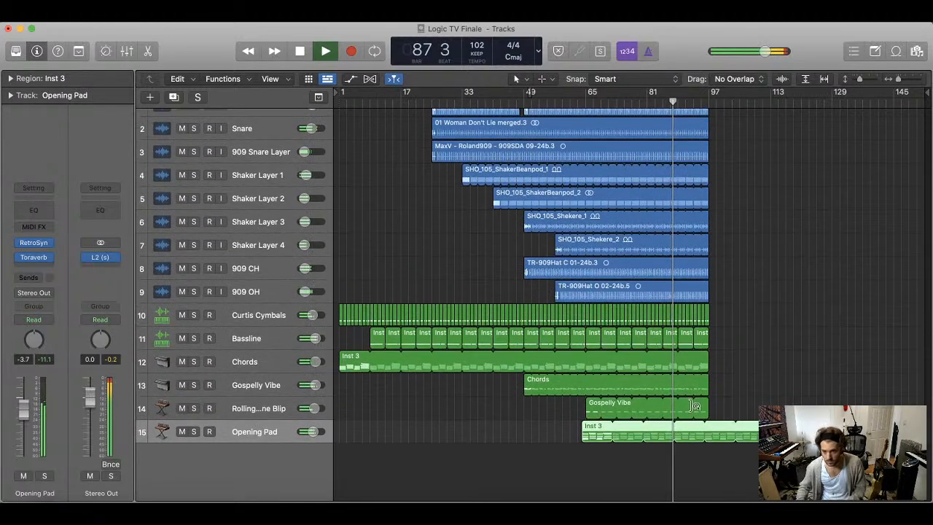
pyautogui.press('space')
pyautogui.moveTo(649, 430); pyautogui.dragTo(610, 430)
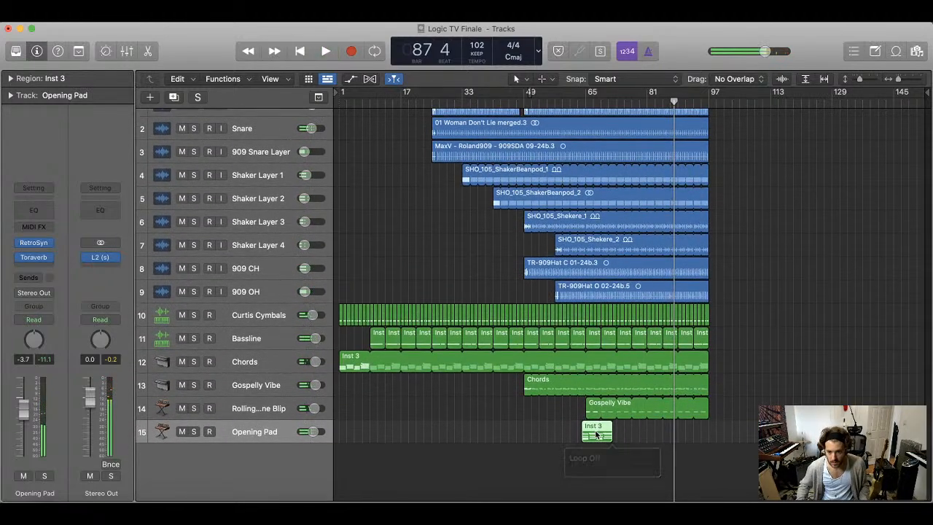
# - In the Inst 3 pad region's Piano Roll, copy the last chord's top note up to G3 and play from just before bar 68
pyautogui.doubleClick(596, 431)
pyautogui.click(579, 342)
pyautogui.moveTo(579, 344); pyautogui.dragTo(582, 321)
pyautogui.doubleClick(464, 273)
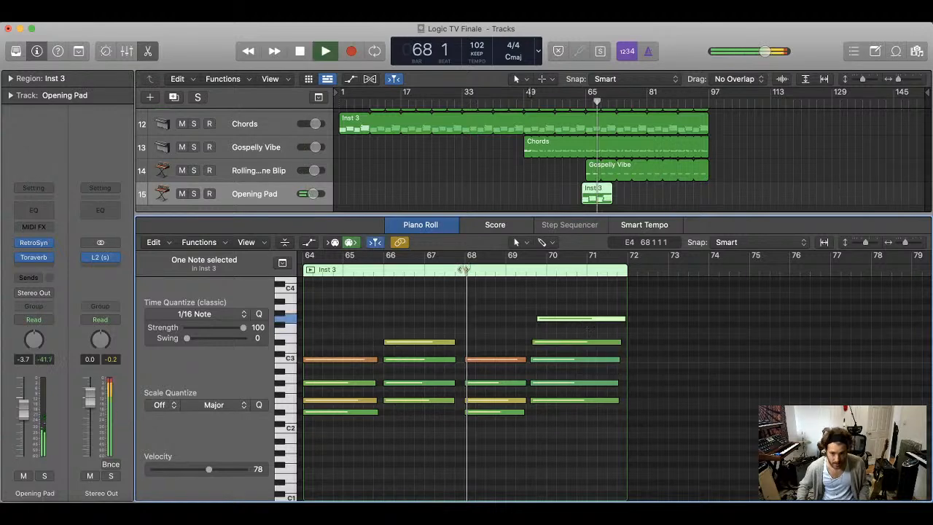
pyautogui.click(456, 274)
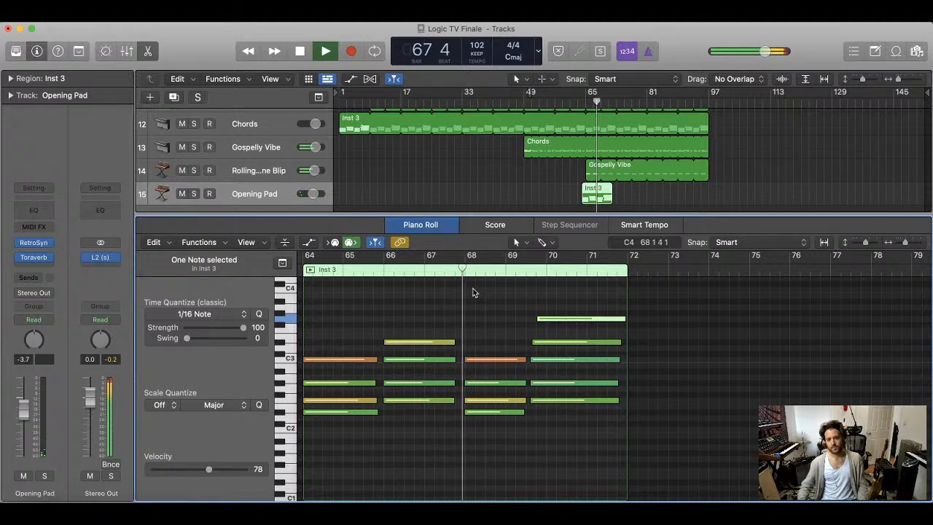
pyautogui.scroll(-1, 476, 293)
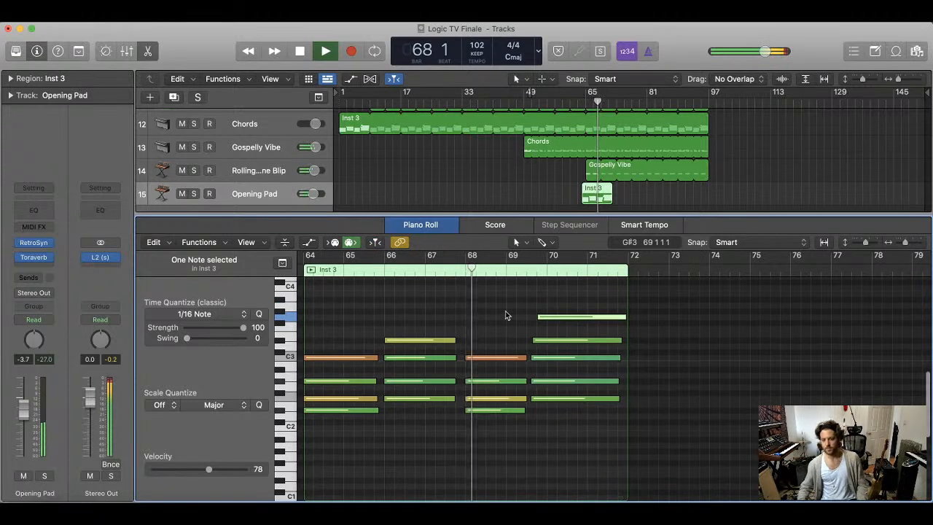
# - Move the Opening Pad region to start at bar 65, loop it to bar 97, and close the Piano Roll
pyautogui.click(594, 193)
pyautogui.moveTo(594, 193); pyautogui.dragTo(685, 211)
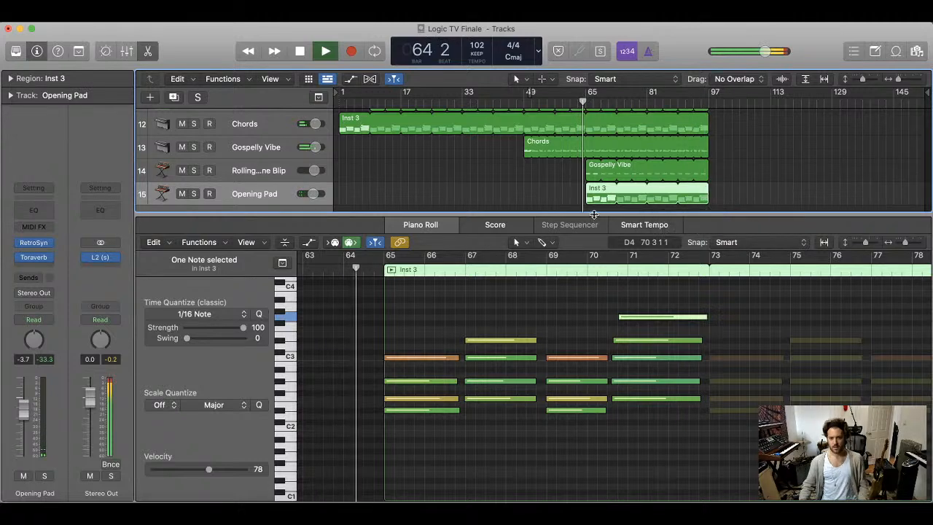
pyautogui.press('p')
pyautogui.click(457, 398)
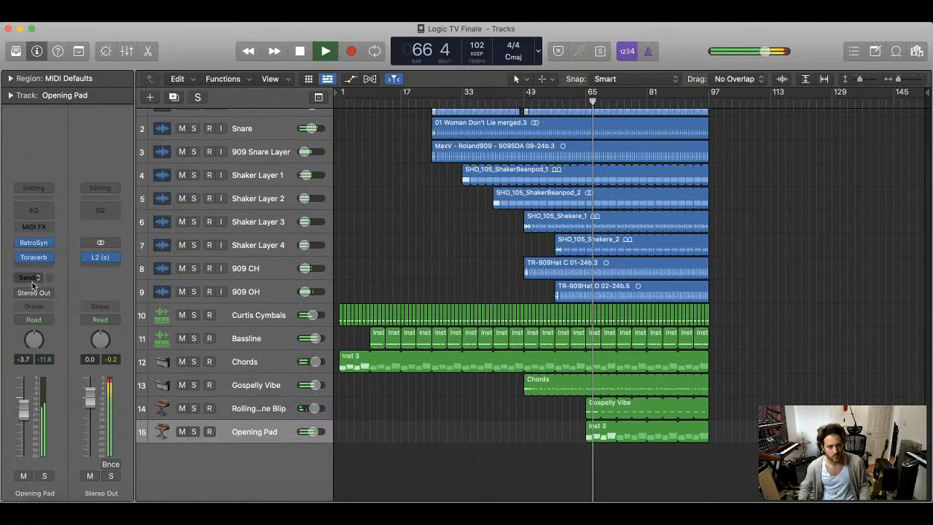
# - Insert the stereo Waves Brauer Motion effect after Toraverb on the Opening Pad track
pyautogui.click(40, 265)
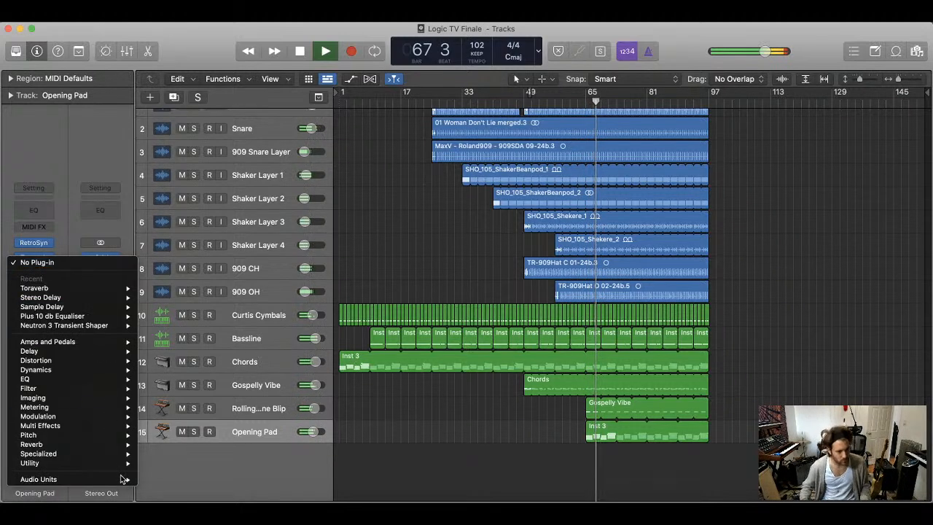
pyautogui.moveTo(101, 479)
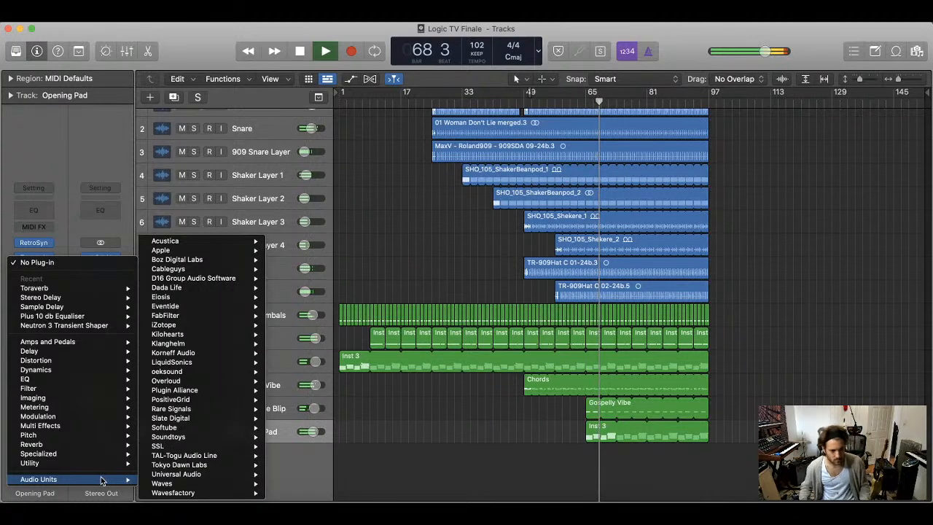
pyautogui.moveTo(195, 485)
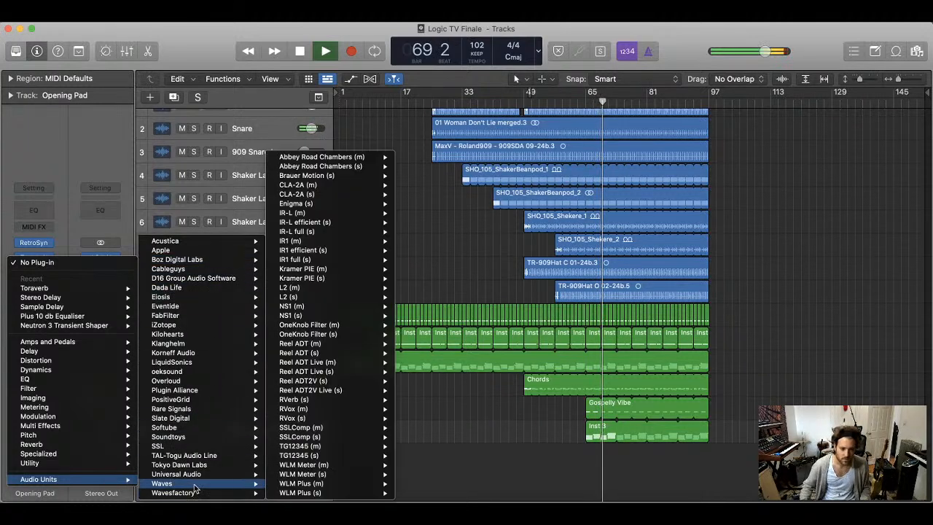
pyautogui.moveTo(379, 179)
pyautogui.click(419, 177)
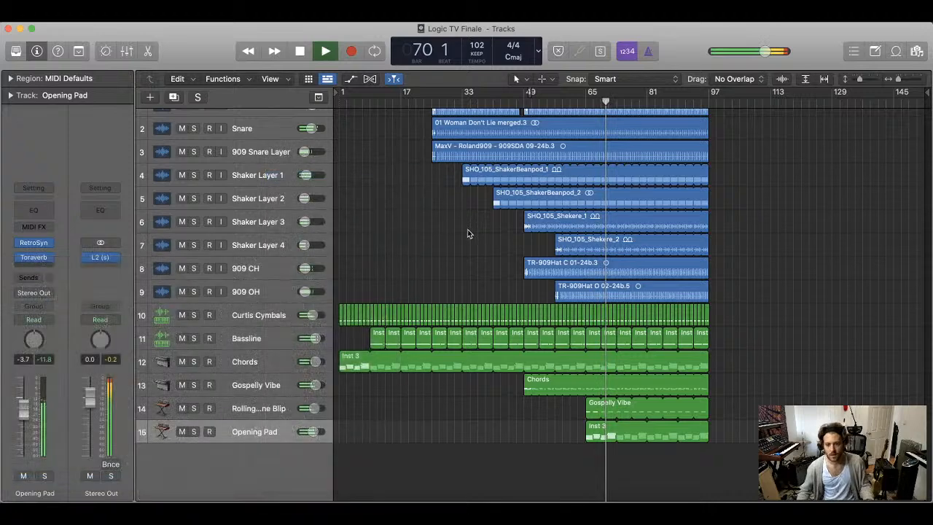
# - Solo the Opening Pad track, stop playback, and load the Psychedelic Chorus factory preset in Brauer Motion
pyautogui.click(194, 431)
pyautogui.press('space')
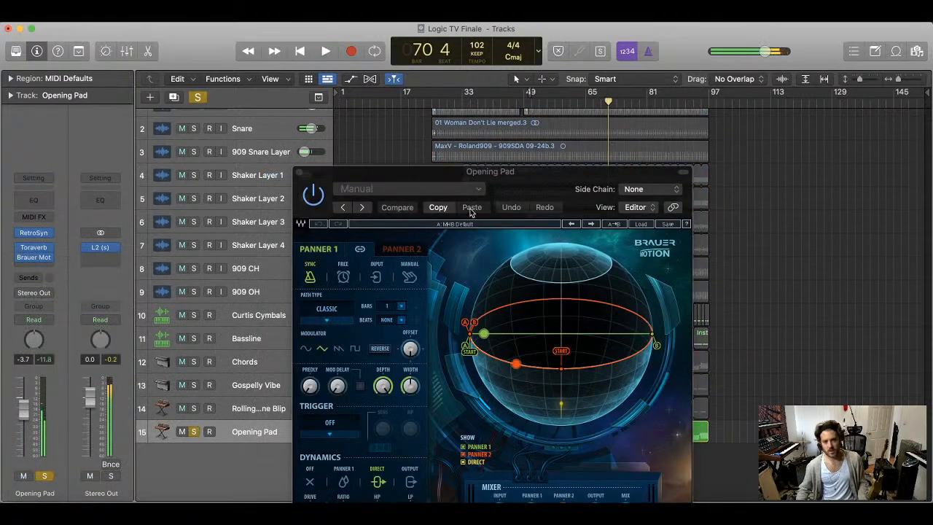
pyautogui.moveTo(440, 193); pyautogui.dragTo(386, 149)
pyautogui.click(386, 149)
pyautogui.moveTo(379, 370)
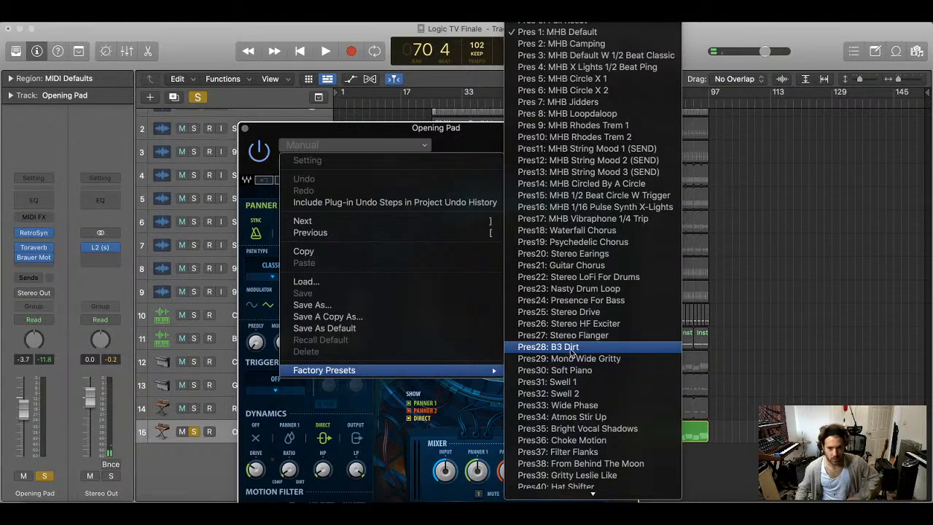
pyautogui.click(594, 244)
pyautogui.moveTo(527, 147); pyautogui.dragTo(425, 148)
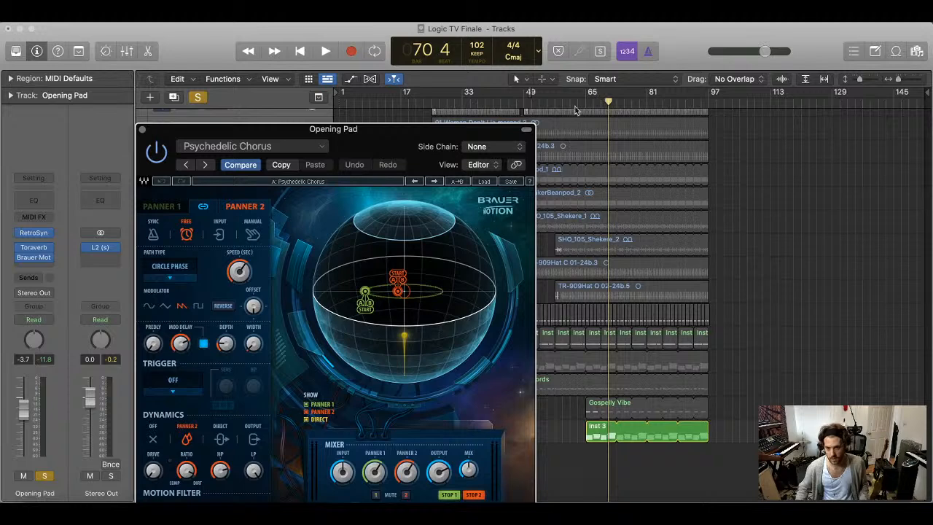
# - Play the soloed pad from bar 65, raise Brauer Motion's Panner 2 width and set its speed to about 2.76 seconds
pyautogui.click(560, 126)
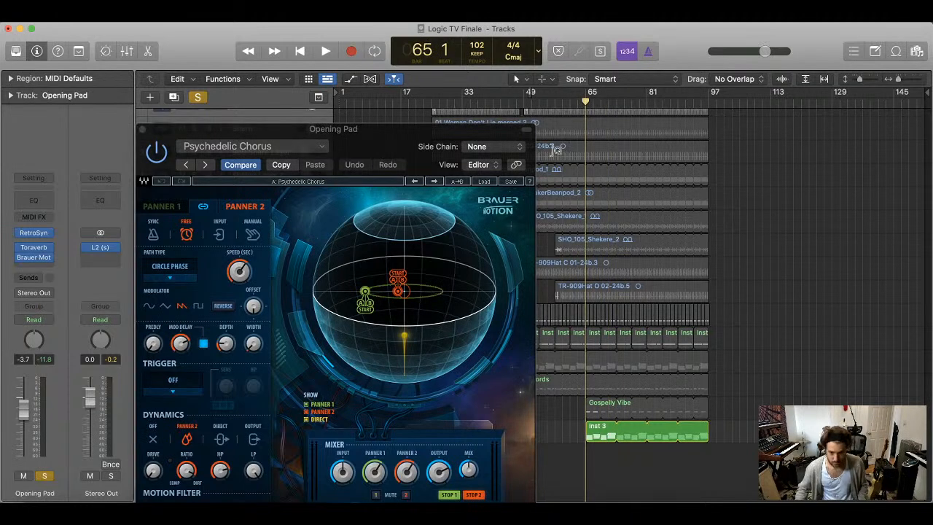
pyautogui.press('space')
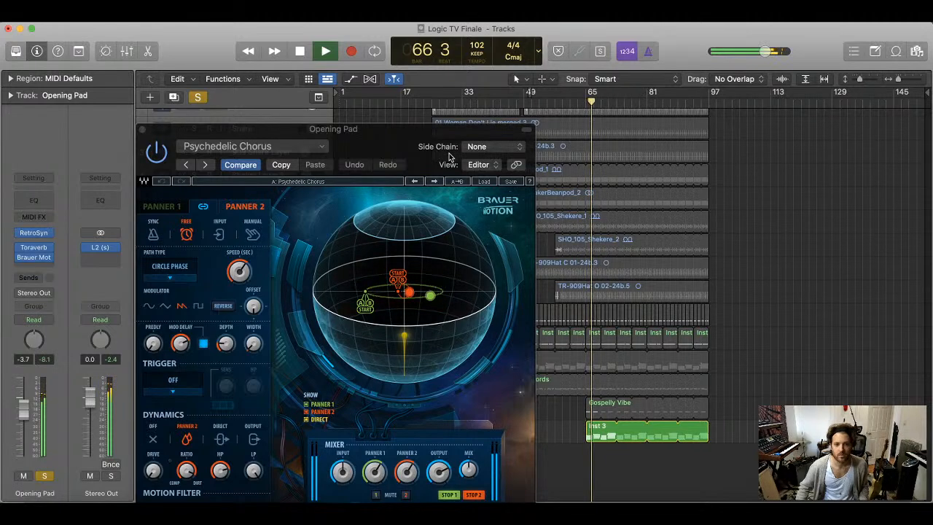
pyautogui.moveTo(398, 143); pyautogui.dragTo(522, 125)
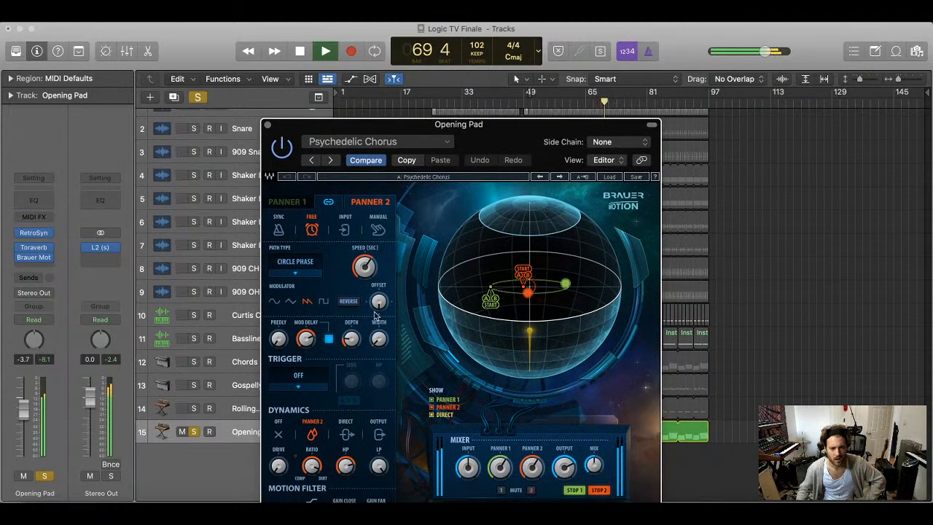
pyautogui.moveTo(379, 338); pyautogui.dragTo(379, 311)
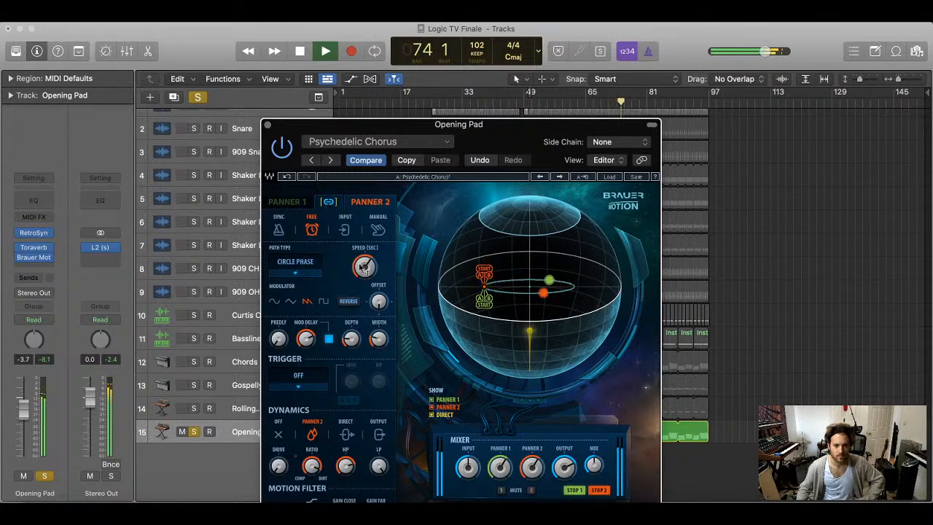
pyautogui.moveTo(364, 267); pyautogui.dragTo(363, 265)
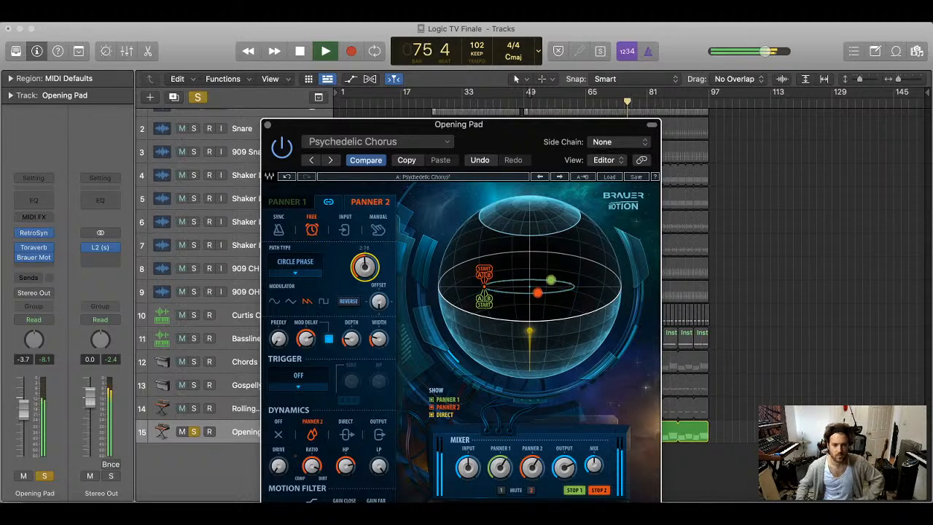
# - Fine-tune the Panner 2 and Panner 1 speeds in Brauer Motion, close the plug-in and stop playback
pyautogui.moveTo(365, 267); pyautogui.dragTo(364, 266)
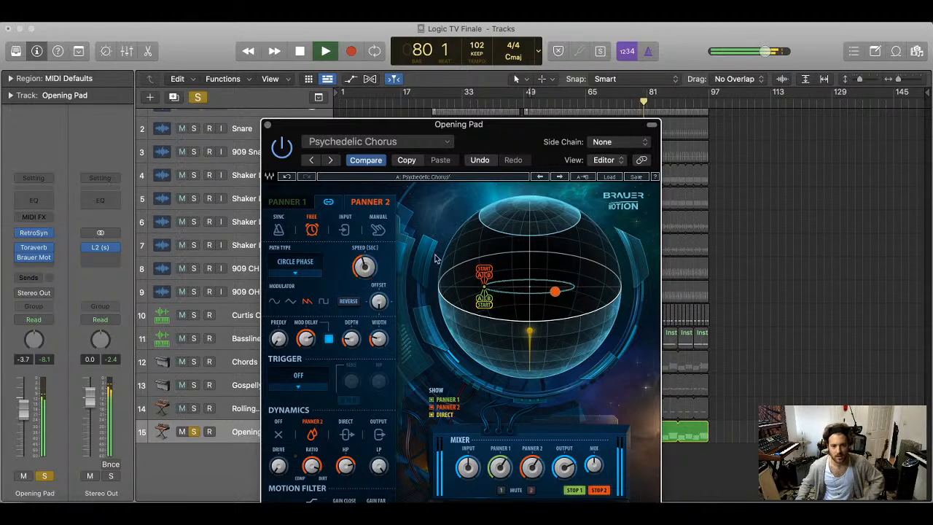
pyautogui.click(291, 202)
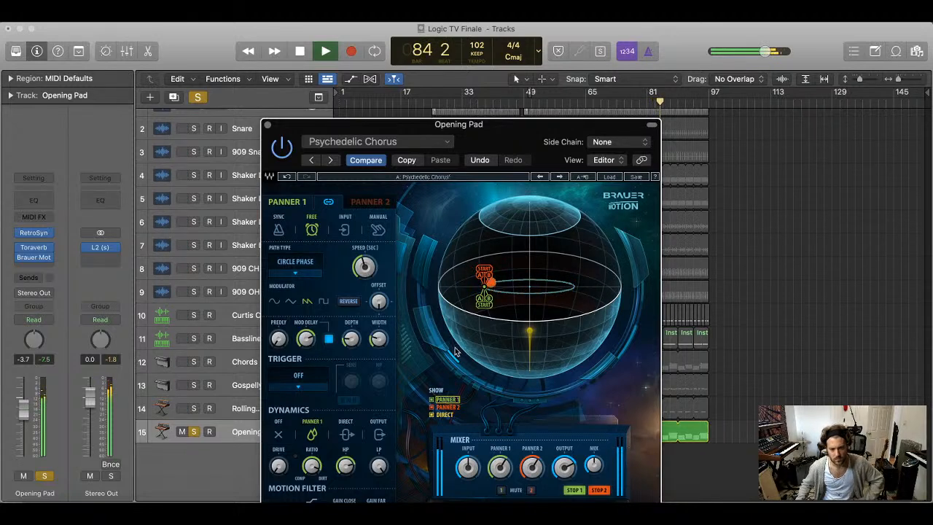
pyautogui.moveTo(375, 277)
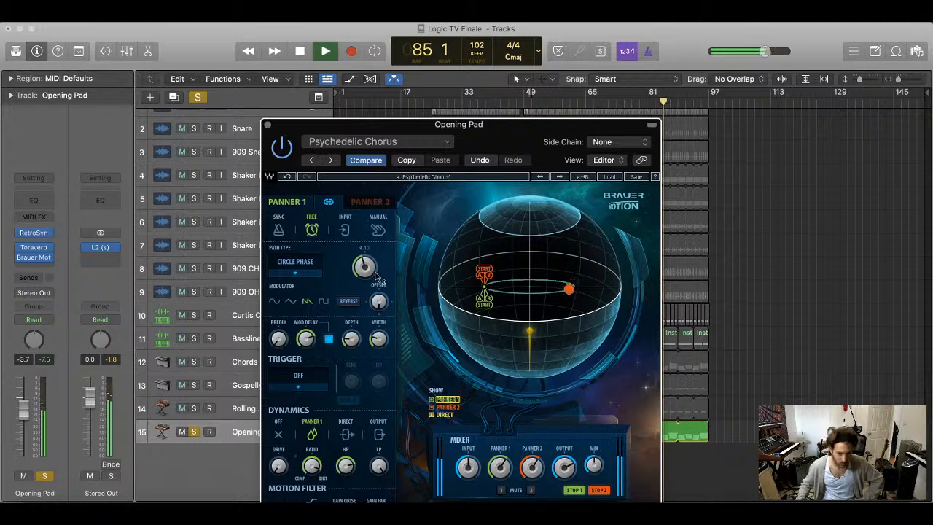
pyautogui.click(348, 202)
pyautogui.click(287, 201)
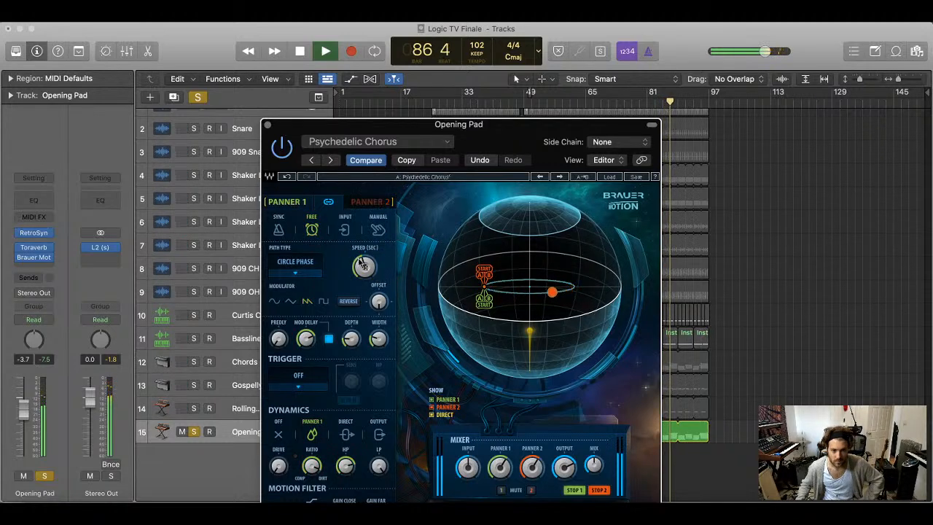
pyautogui.moveTo(364, 267)
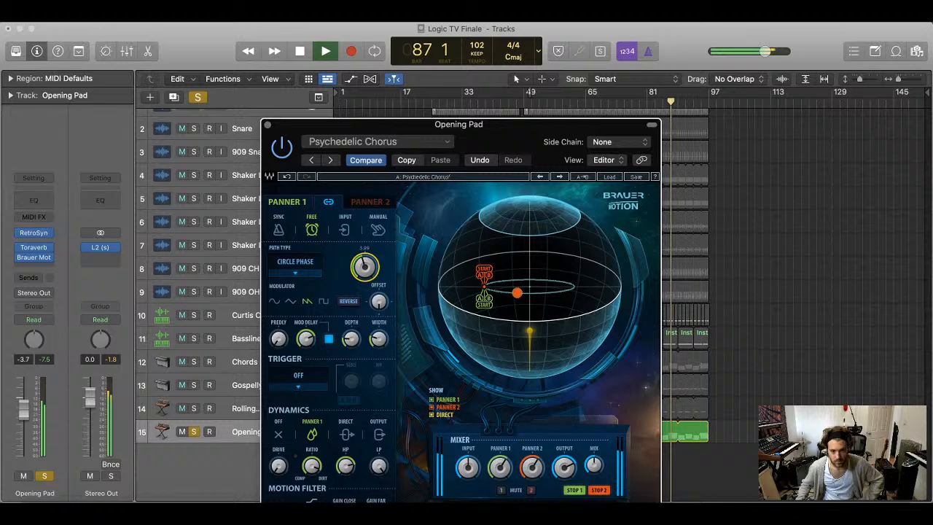
pyautogui.click(268, 127)
pyautogui.press('space')
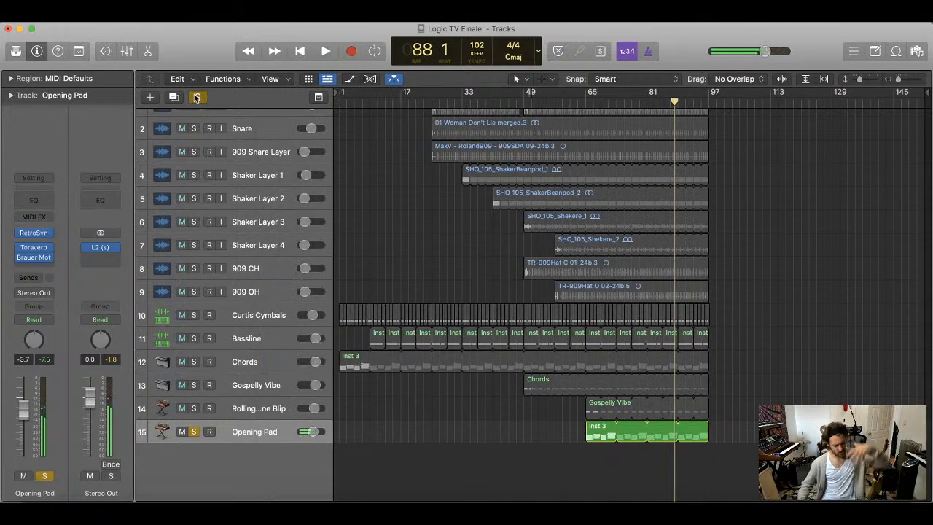
# - Clear the solo, play the full mix from bar 65 and lower the Opening Pad volume to -4.2 dB
pyautogui.click(196, 98)
pyautogui.press('space')
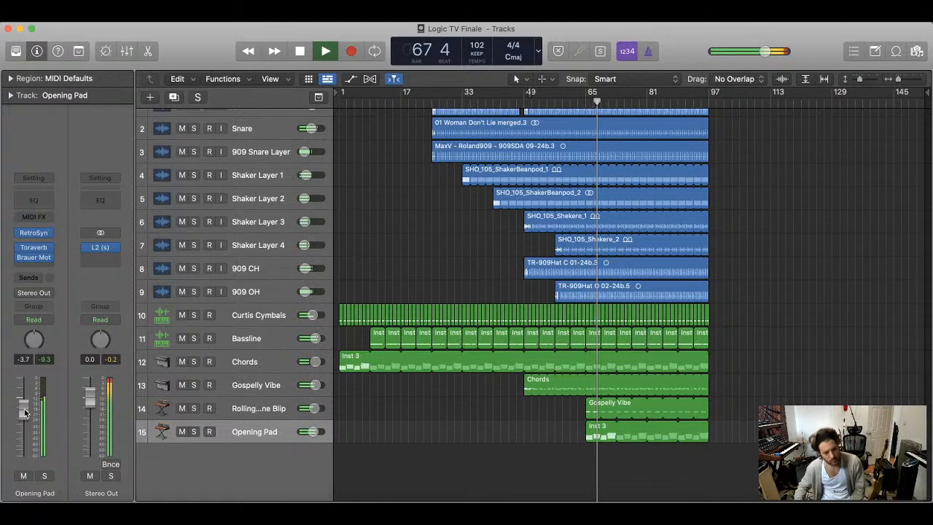
pyautogui.moveTo(25, 413); pyautogui.dragTo(24, 415)
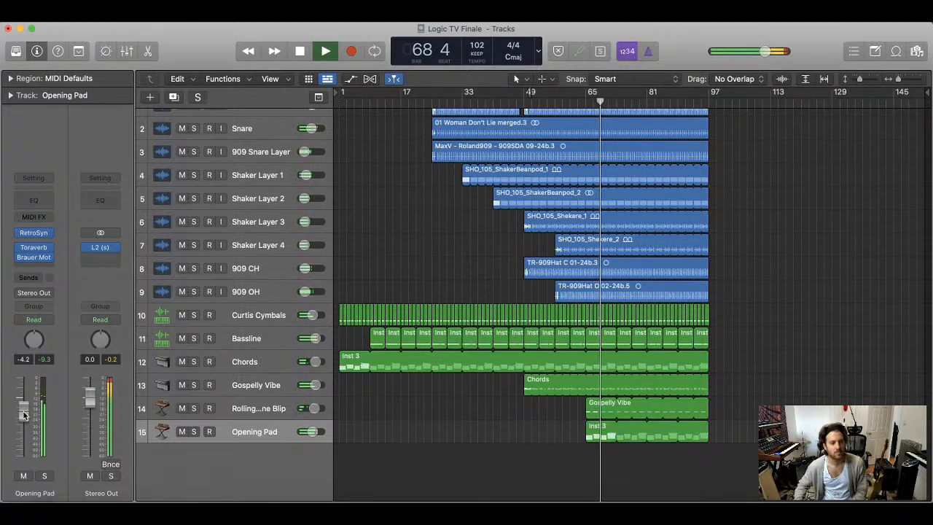
# - Add a send to Bus 9 on the Kick track at about 0 dB
pyautogui.scroll(2, 349, 270)
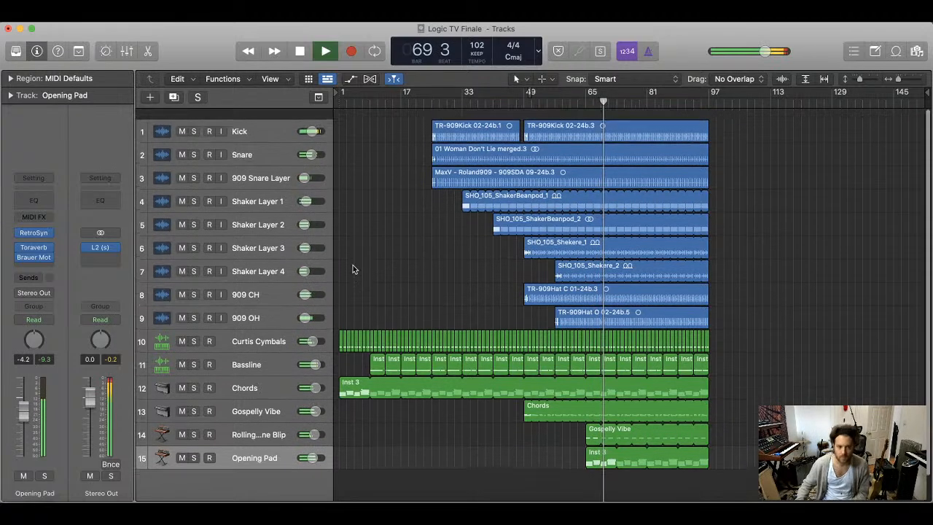
pyautogui.click(244, 121)
pyautogui.click(397, 236)
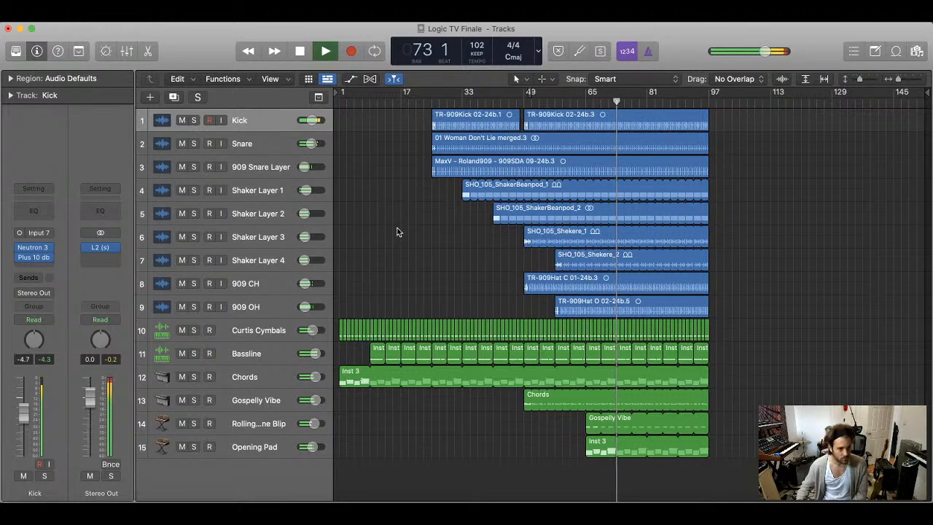
pyautogui.click(42, 282)
pyautogui.moveTo(37, 292)
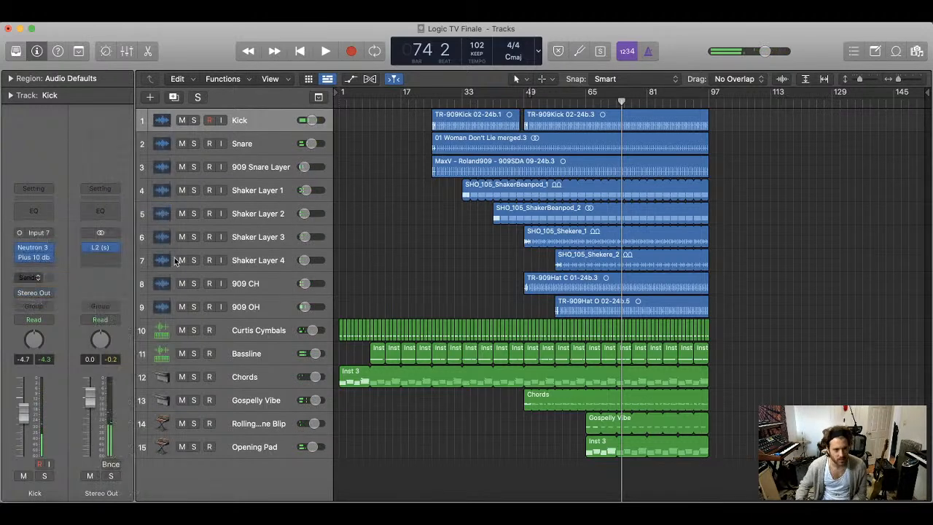
pyautogui.click(152, 206)
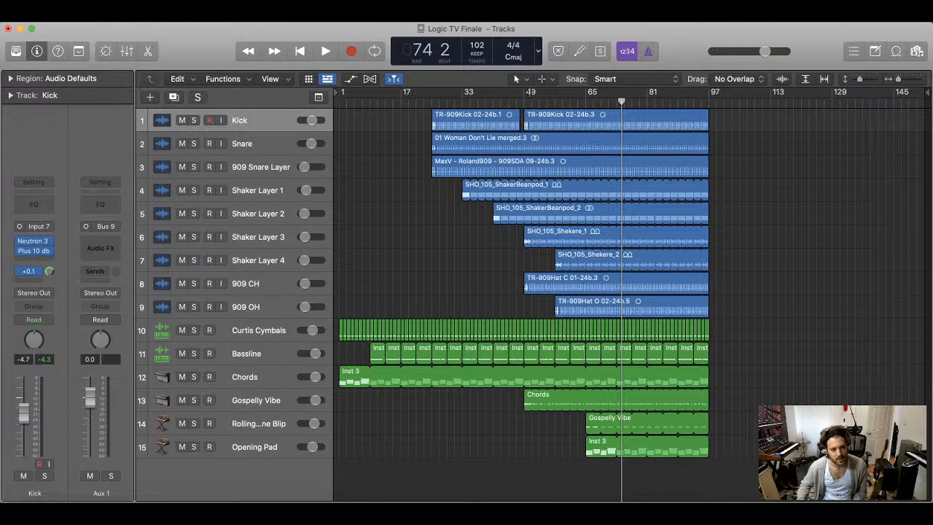
# - Insert the Boz Digital Labs Plus 10 db Compressor on the Kick's Aux 1 return
pyautogui.click(103, 244)
pyautogui.moveTo(102, 446)
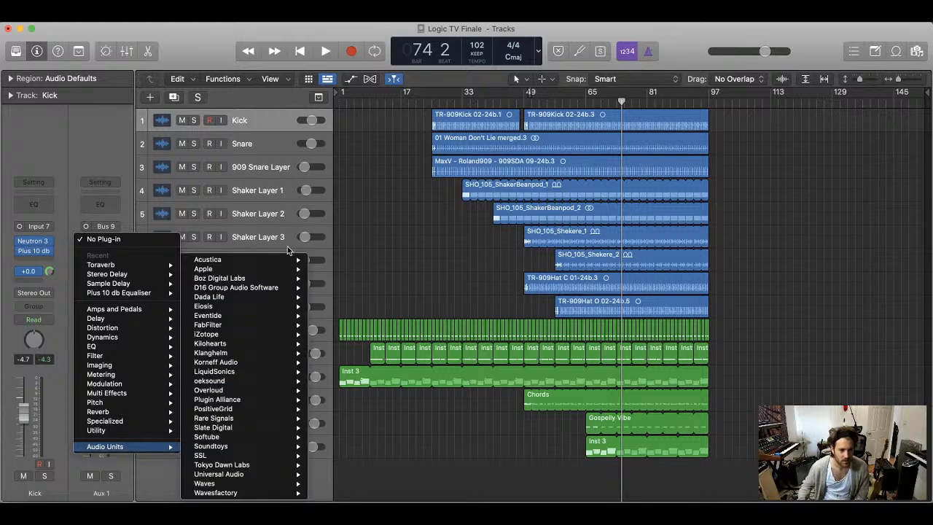
pyautogui.moveTo(263, 280)
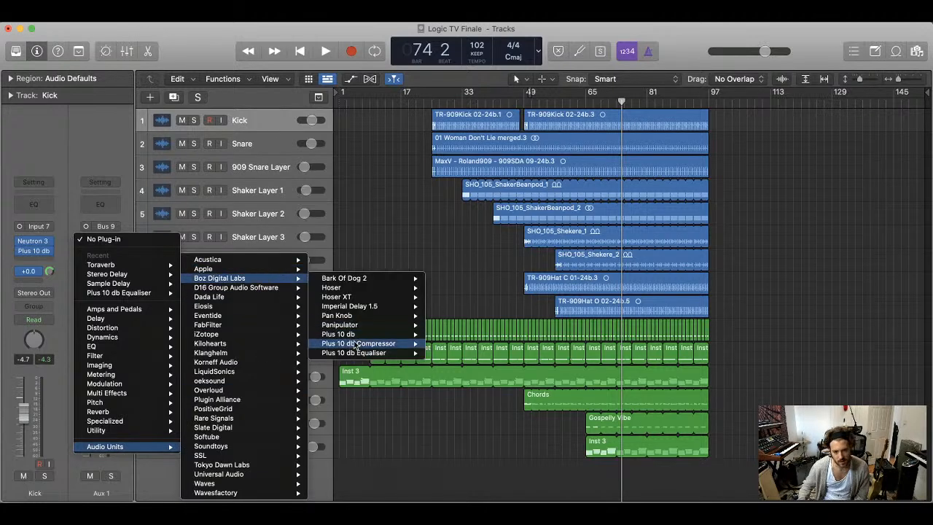
pyautogui.click(446, 343)
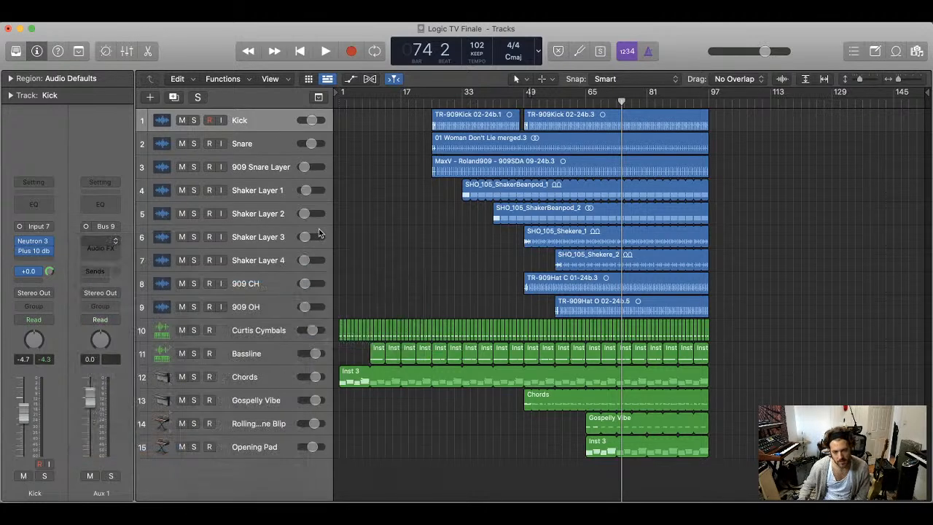
# - Solo Aux 1 during playback, set the compressor's release to 0.025 sec and adjust its threshold and ratio
pyautogui.click(112, 476)
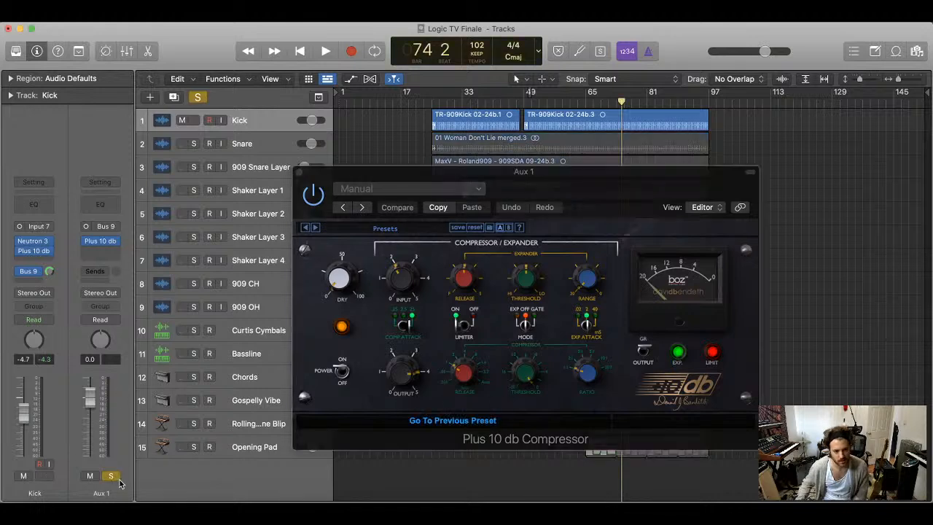
pyautogui.press('space')
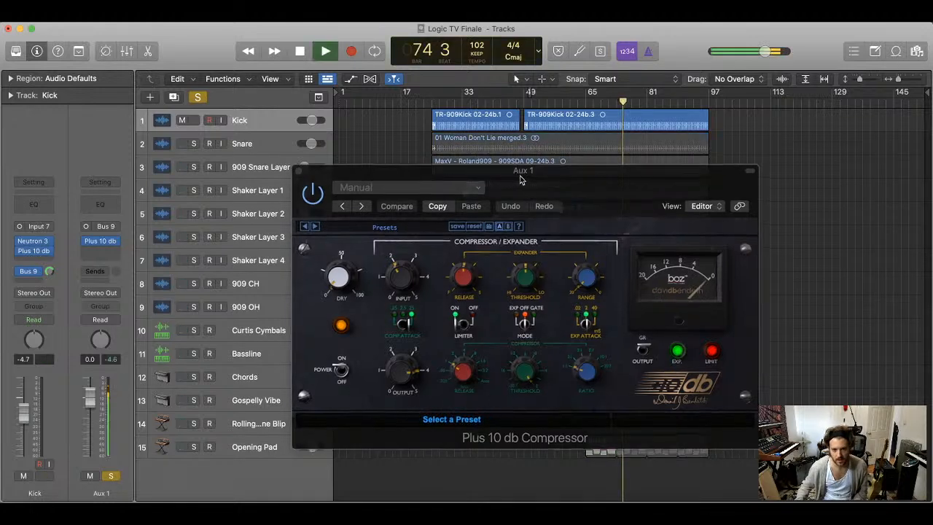
pyautogui.moveTo(435, 175); pyautogui.dragTo(298, 70)
pyautogui.moveTo(322, 265); pyautogui.dragTo(357, 269)
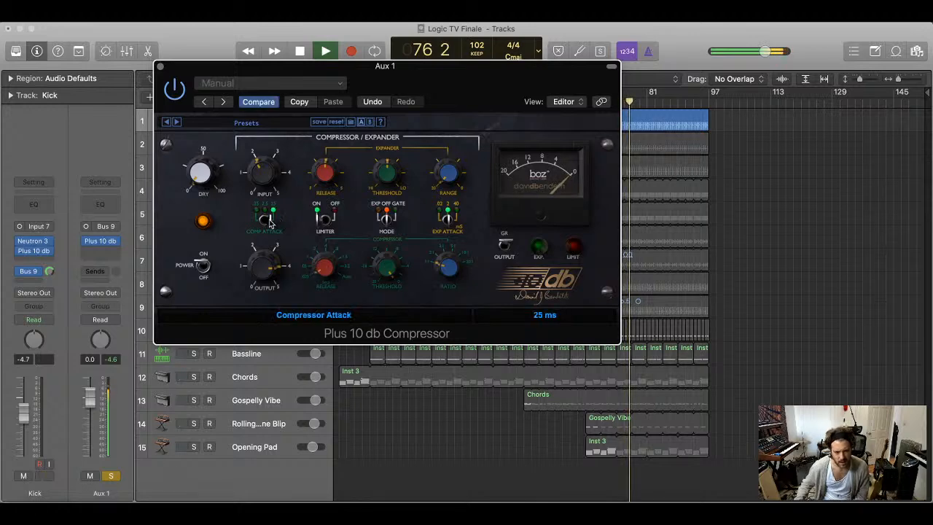
pyautogui.moveTo(448, 268); pyautogui.dragTo(451, 216)
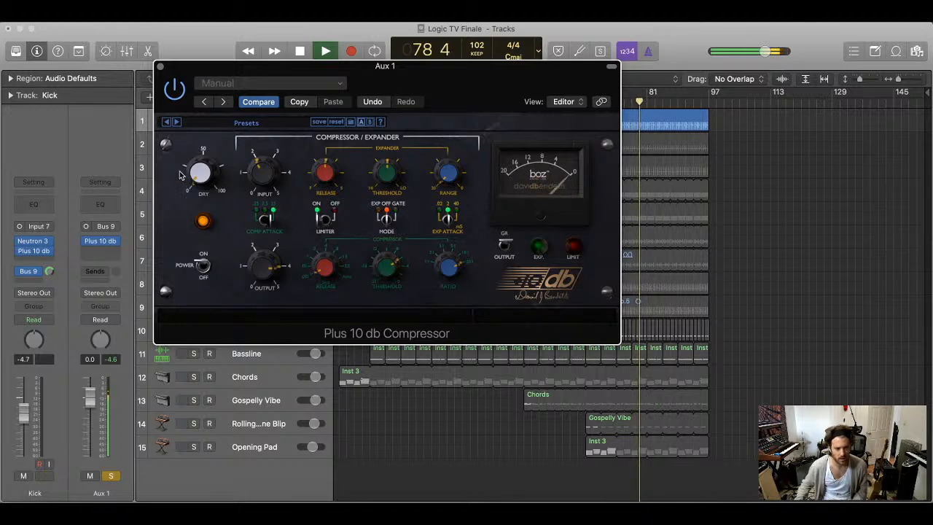
# - Close the compressor, lower the Aux 1 volume to -1.0 dB and clear its solo
pyautogui.click(161, 66)
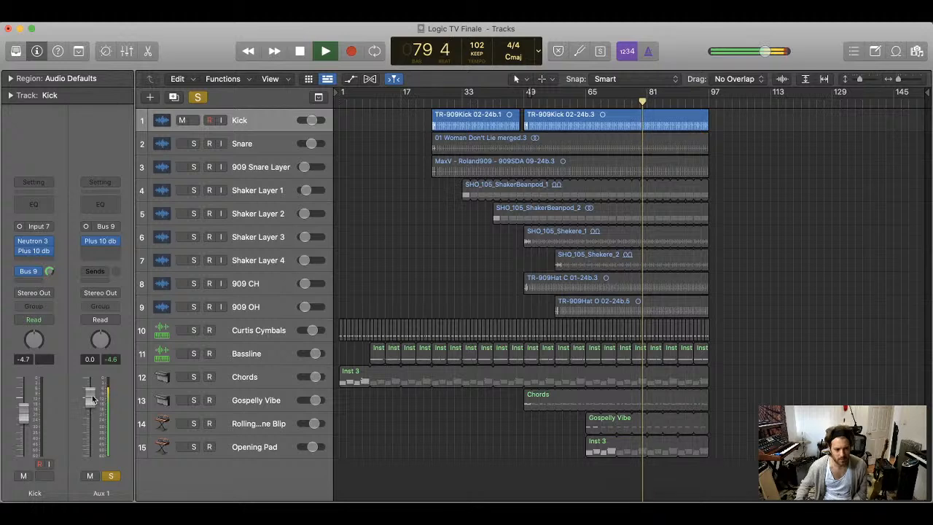
pyautogui.moveTo(93, 399)
pyautogui.mouseDown()
pyautogui.moveTo(94, 469)
pyautogui.moveTo(91, 401)
pyautogui.mouseUp()
pyautogui.press('s')
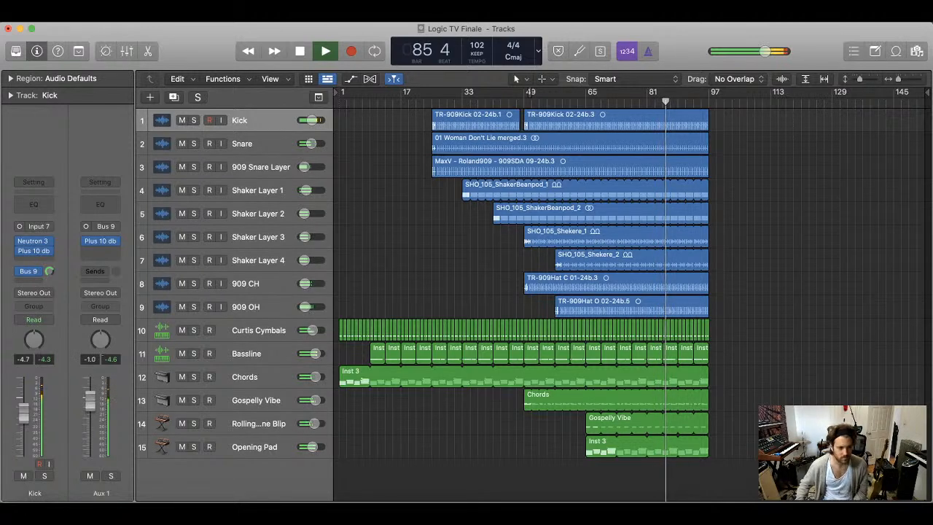
# - Rename the Aux 1 channel as Kick NYC
pyautogui.doubleClick(101, 492)
pyautogui.write('Kick NYC')
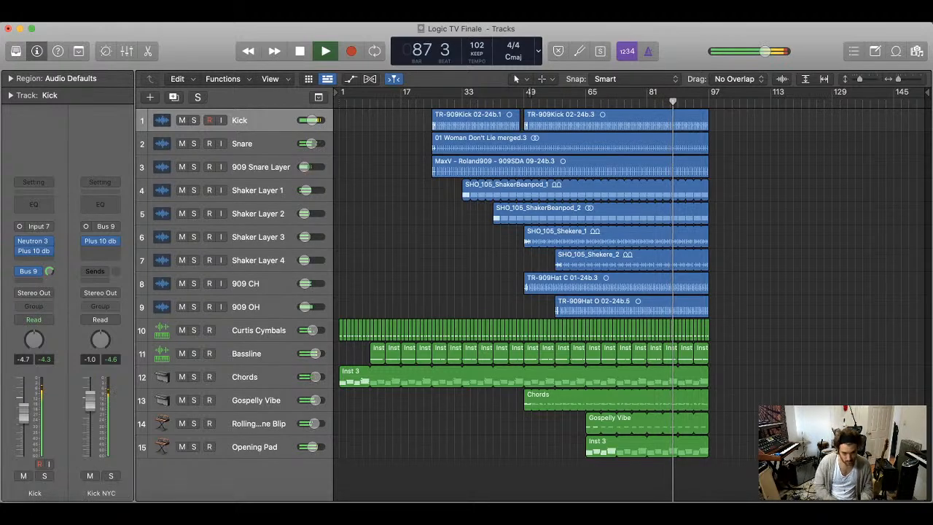
pyautogui.press('Return')
# - Set the Kick NYC compressor's output gain to 4.40, lower the channel volume to -2.0 dB and close the plug-in
pyautogui.click(100, 241)
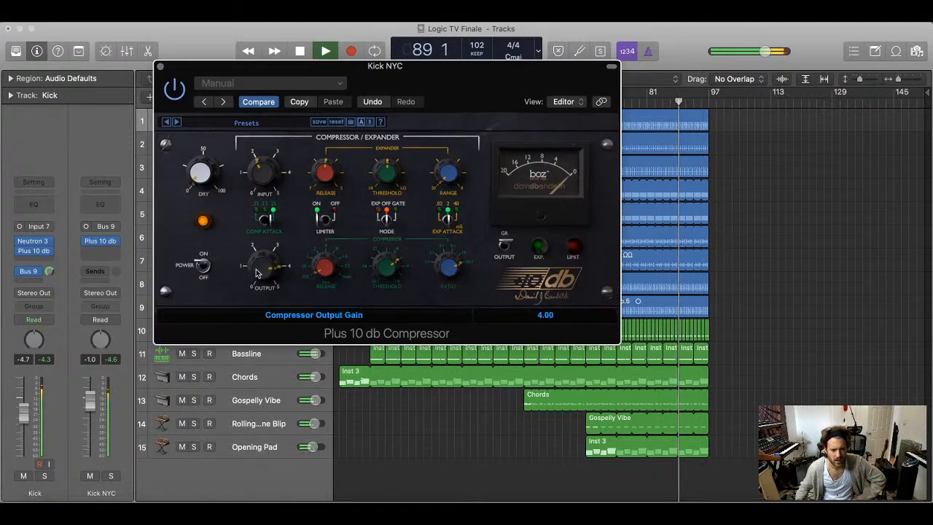
pyautogui.moveTo(252, 260); pyautogui.dragTo(264, 262)
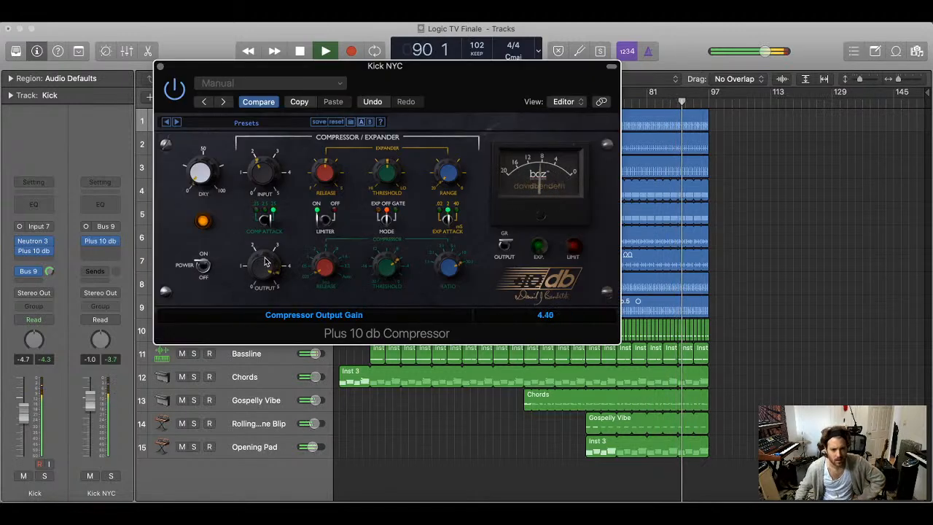
pyautogui.moveTo(88, 408); pyautogui.dragTo(87, 411)
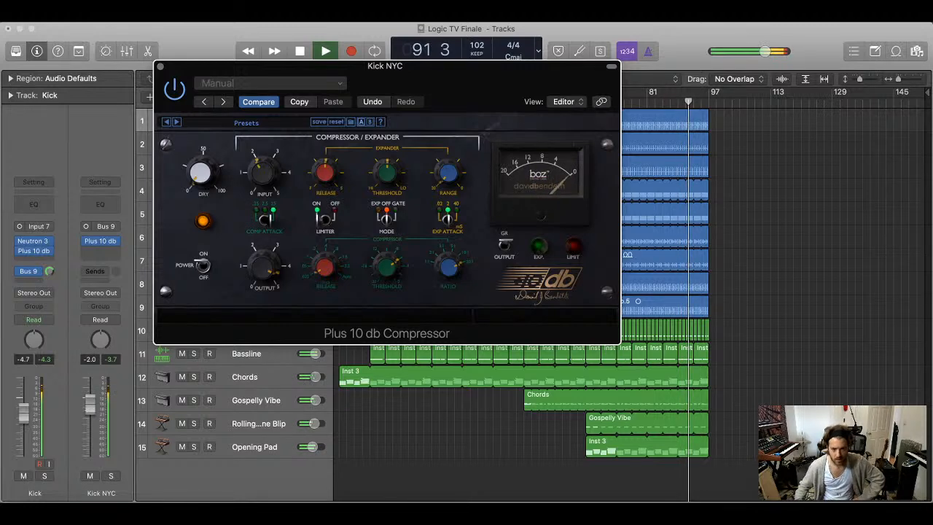
pyautogui.click(86, 414)
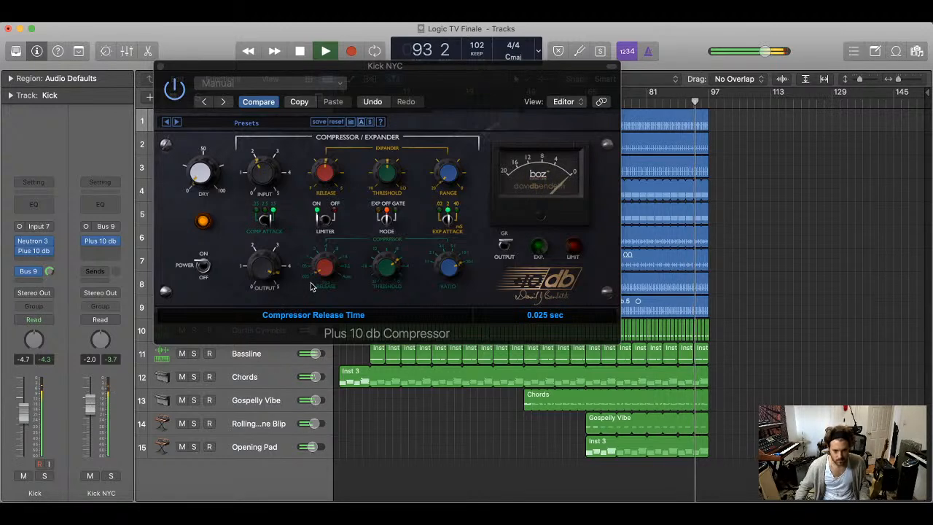
pyautogui.click(161, 66)
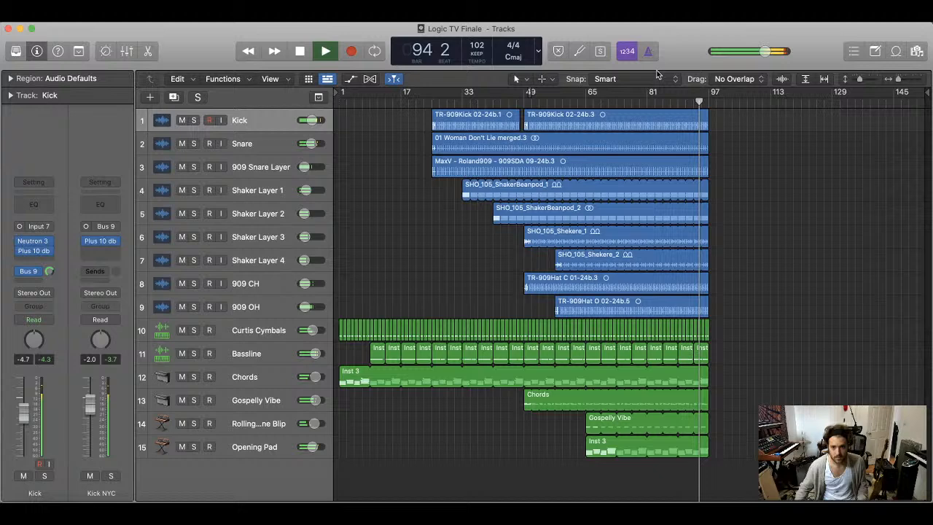
# - Move the playhead to bar 88 and extend the loops on all nine drum tracks, Kick to 909 OH, to bar 113
pyautogui.click(260, 402)
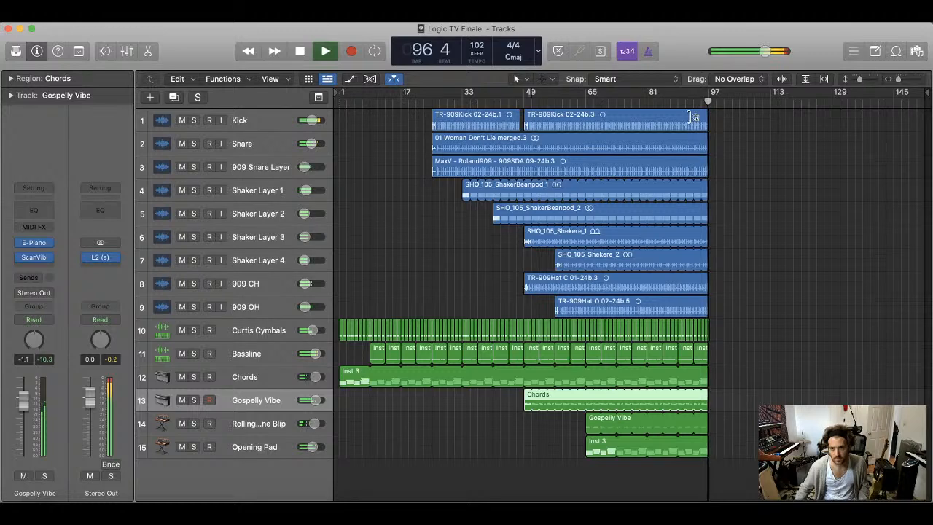
pyautogui.click(674, 100)
pyautogui.moveTo(729, 129); pyautogui.dragTo(770, 304)
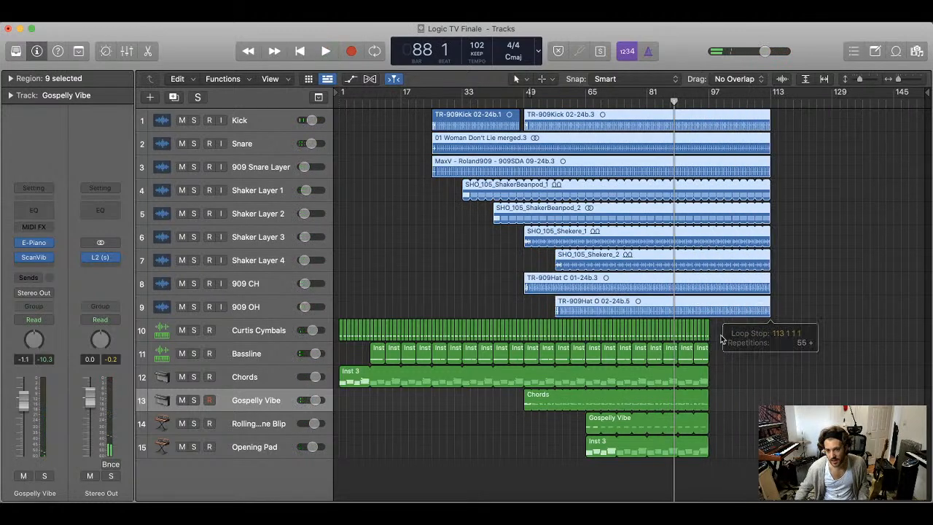
# - Loop the last Bassline region to bar 113
pyautogui.moveTo(720, 335); pyautogui.dragTo(770, 329)
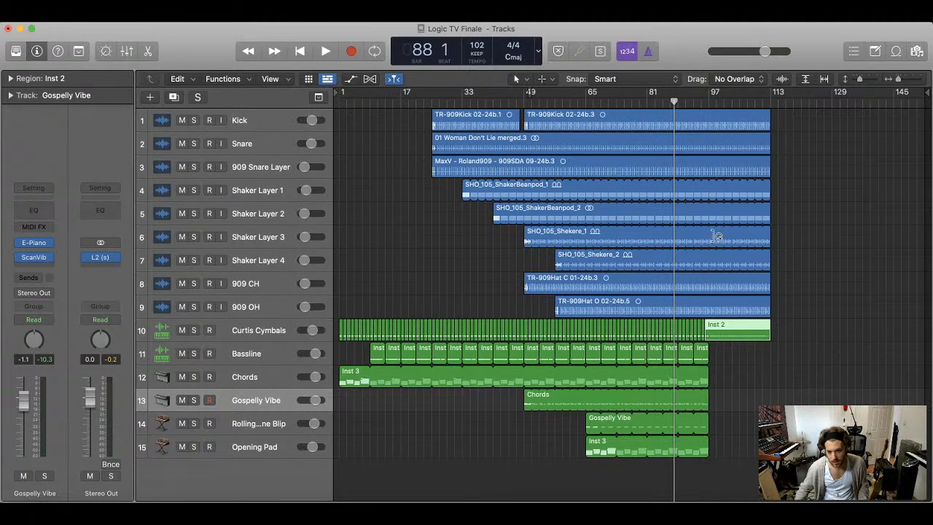
pyautogui.press('super+z')
pyautogui.moveTo(707, 348); pyautogui.dragTo(771, 348)
# - Play from bar 88 to hear the transition past bar 97 into the drums and bassline section
pyautogui.press('space')
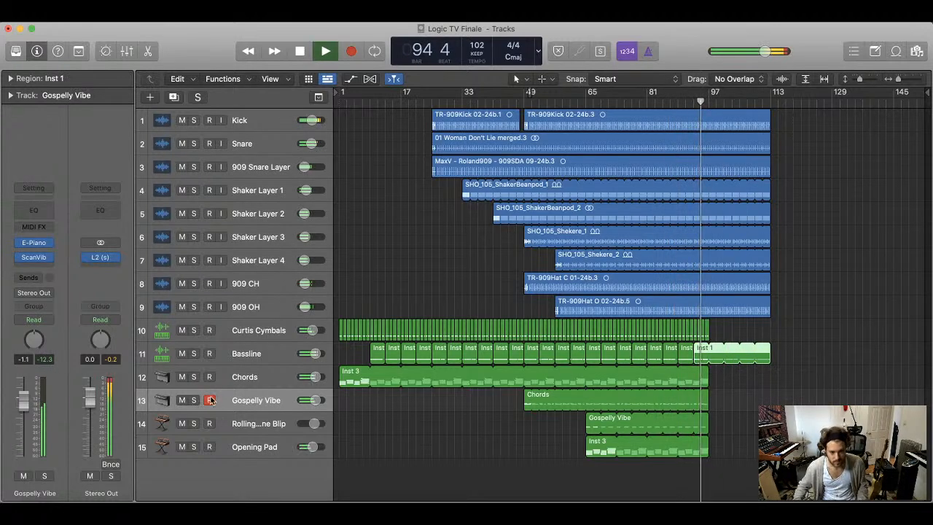
pyautogui.click(543, 420)
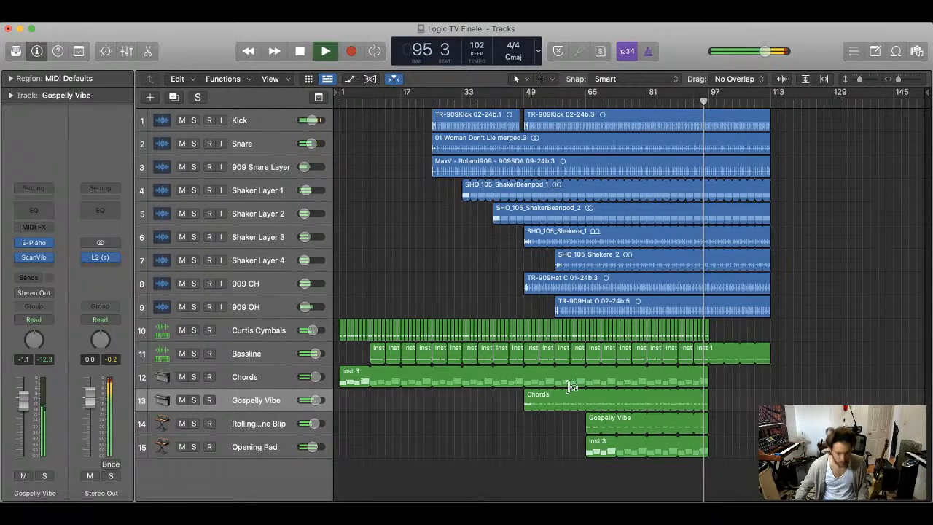
pyautogui.moveTo(697, 395)
pyautogui.mouseDown()
pyautogui.moveTo(778, 397)
pyautogui.moveTo(702, 409)
pyautogui.mouseUp()
pyautogui.click(734, 378)
pyautogui.click(744, 398)
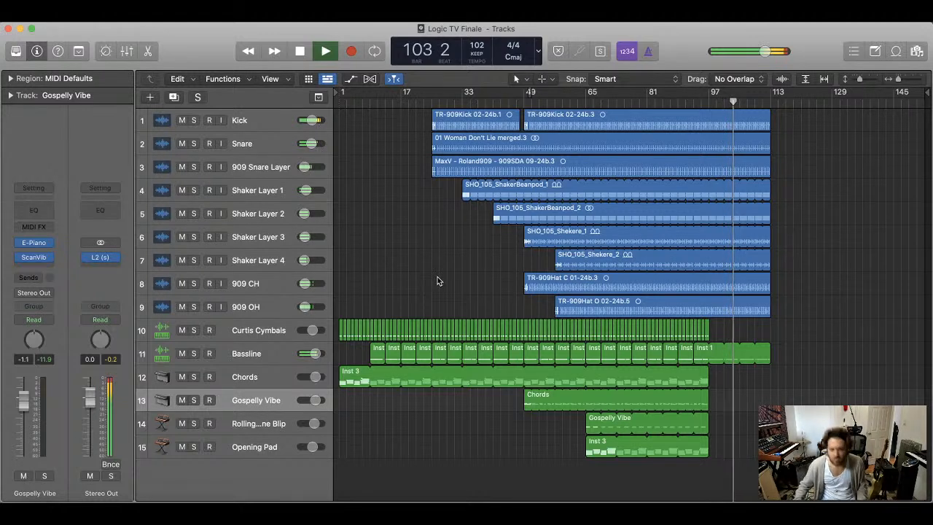
# - Stop playback, return to bar 1 and play the whole arrangement from the beginning
pyautogui.press('space')
pyautogui.press('Return')
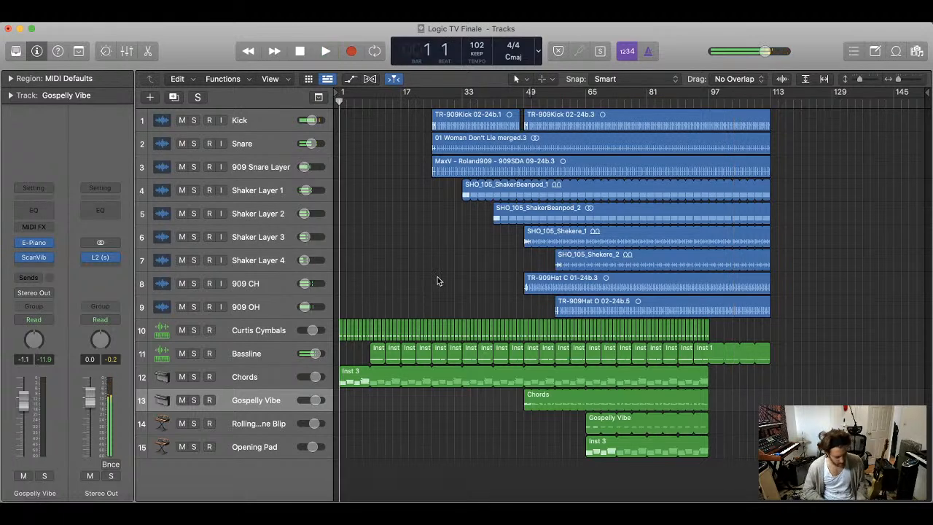
pyautogui.press('space')
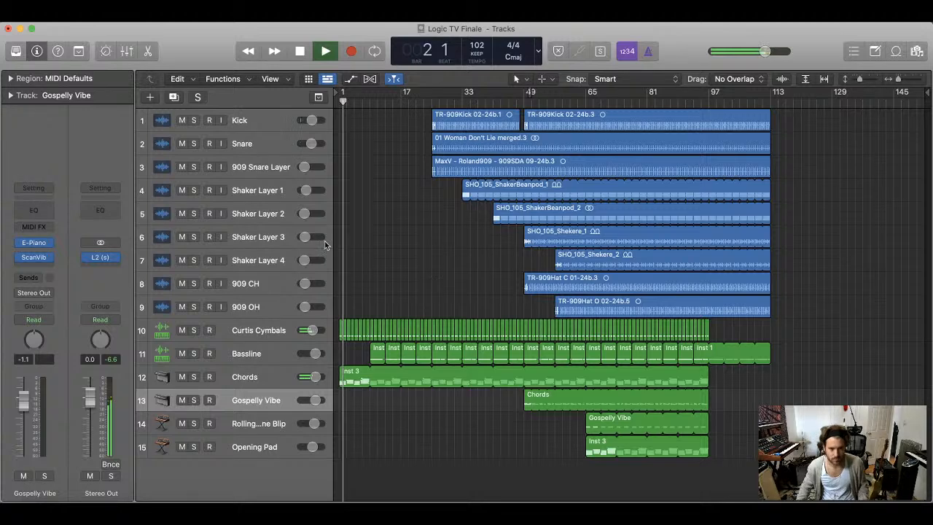
# - Ramp the Curtis Cymbals High Shelf Gain automation from -24.0 dB at bar 1 to -9.2 dB at about bar 22
pyautogui.click(266, 333)
pyautogui.press('a')
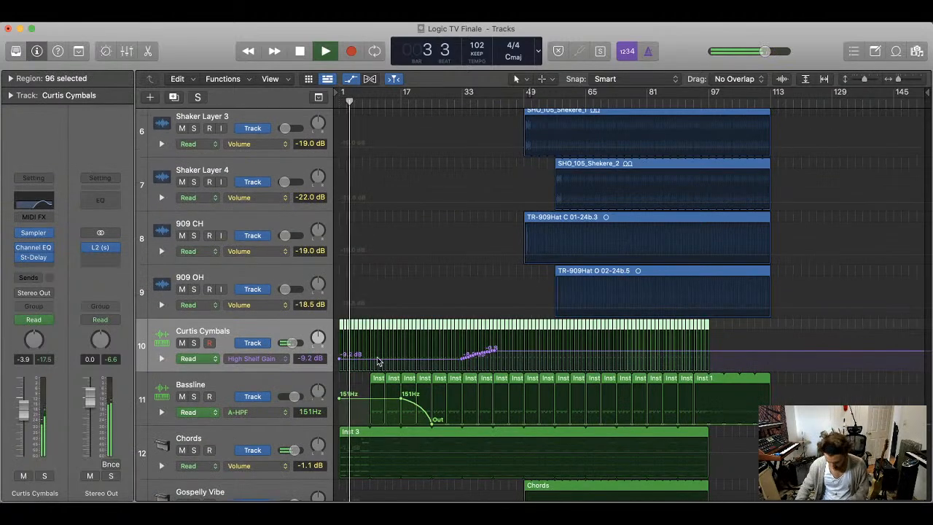
pyautogui.click(420, 362)
pyautogui.moveTo(339, 357); pyautogui.dragTo(339, 368)
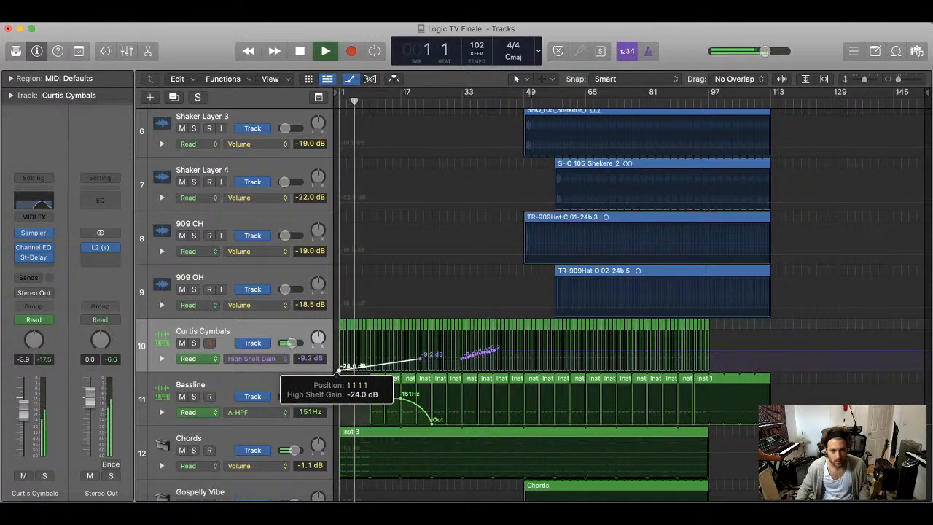
pyautogui.click(265, 358)
pyautogui.click(269, 353)
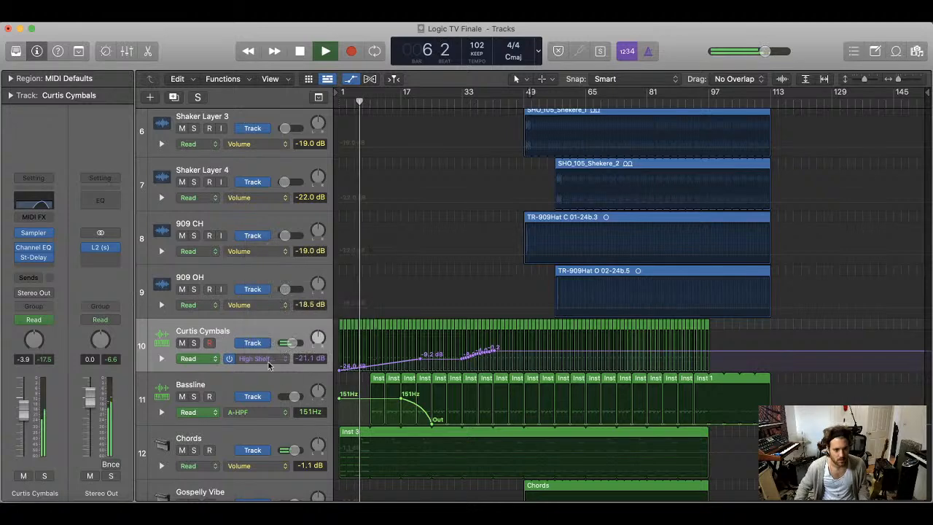
# - Insert a stereo Gain plug-in on the Curtis Cymbals track and show its Gain automation parameter
pyautogui.click(42, 267)
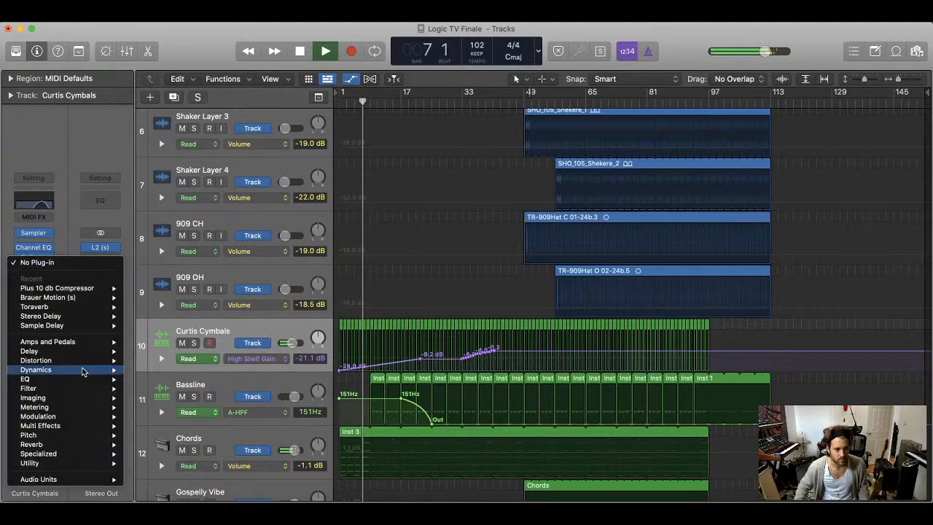
pyautogui.moveTo(72, 465)
pyautogui.moveTo(145, 472)
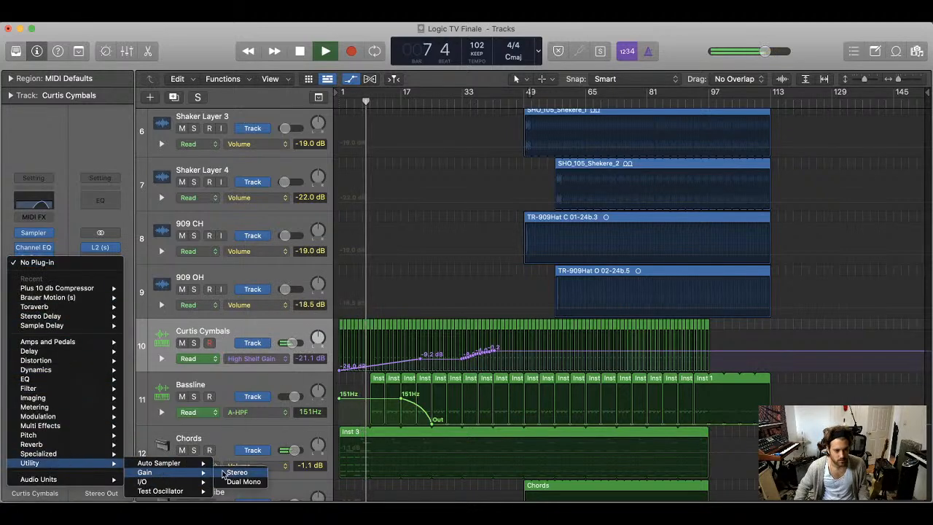
pyautogui.click(234, 473)
pyautogui.click(268, 361)
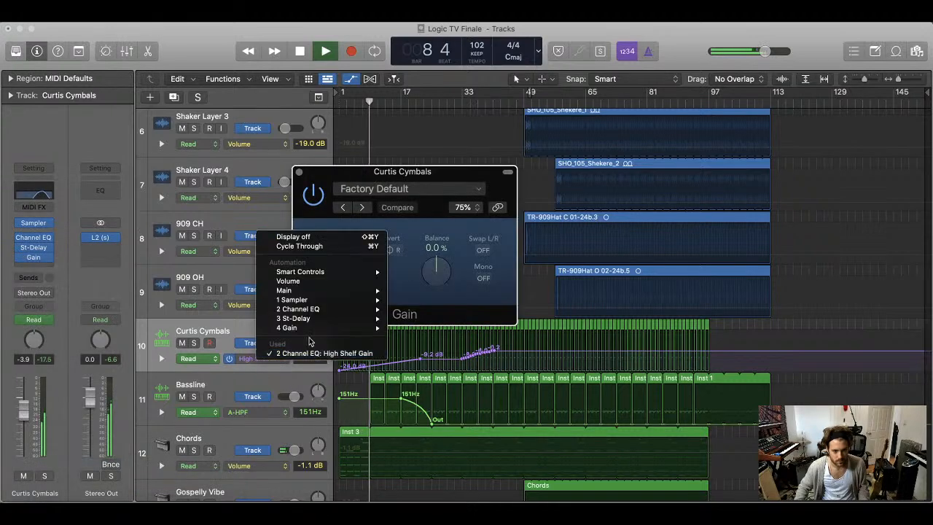
pyautogui.moveTo(299, 325)
pyautogui.click(408, 337)
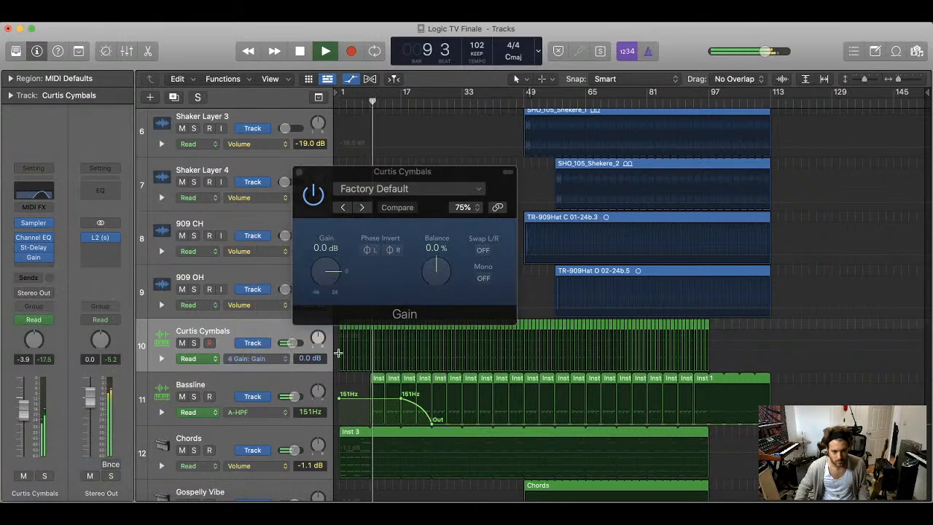
# - Automate the Curtis Cymbals Gain at -11.3 dB from bar 1 to bar 9, rising to 0.0 dB at about bar 21
pyautogui.moveTo(340, 354)
pyautogui.mouseDown()
pyautogui.moveTo(379, 357)
pyautogui.moveTo(343, 348)
pyautogui.mouseUp()
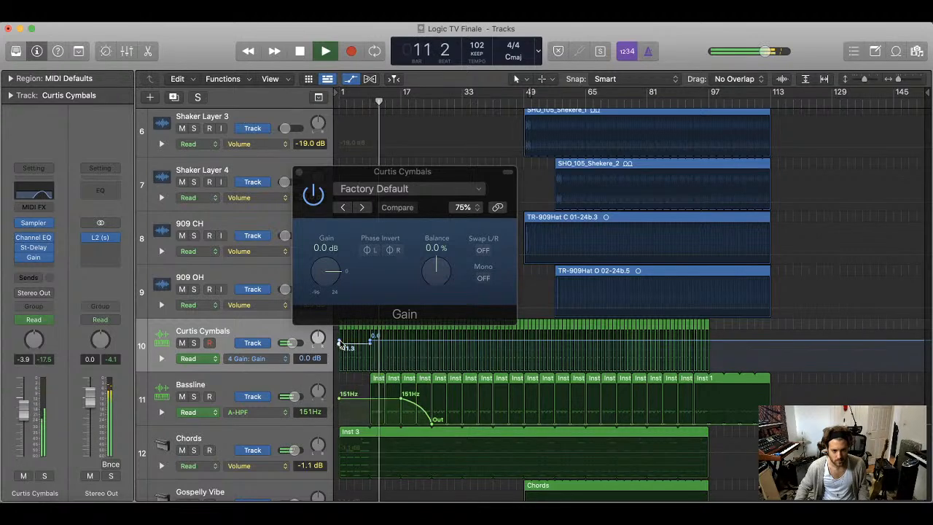
pyautogui.doubleClick(339, 342)
pyautogui.press('Return')
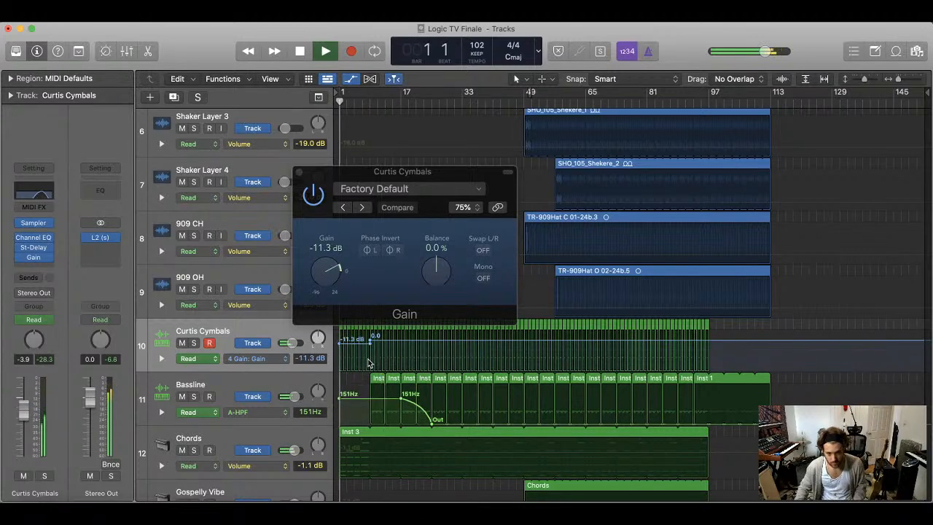
pyautogui.moveTo(370, 342); pyautogui.dragTo(422, 336)
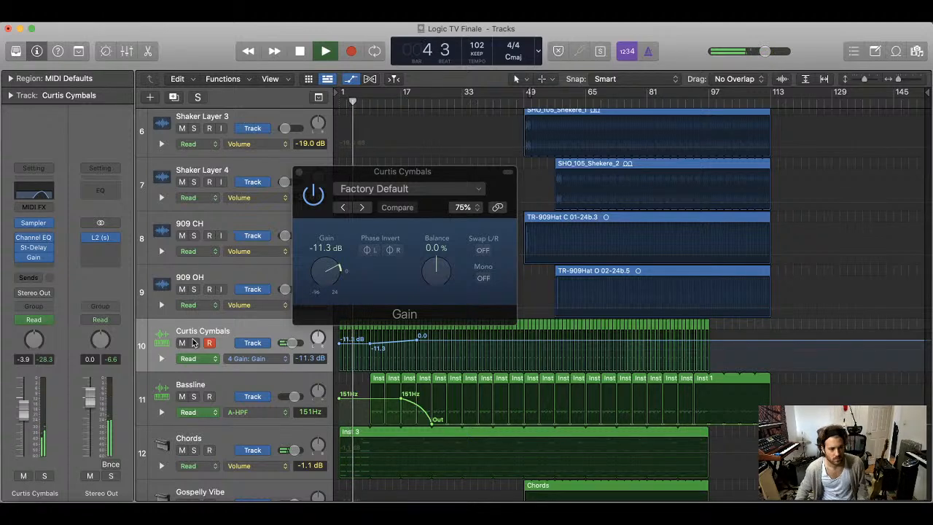
# - Open the Curtis Cymbals Channel EQ and add the Toraverb reverb after the Gain plug-in
pyautogui.click(34, 240)
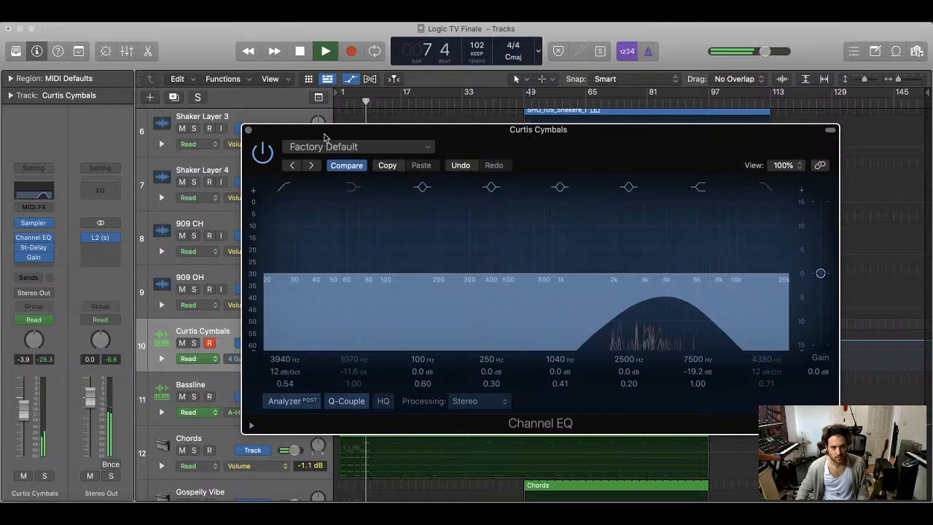
pyautogui.moveTo(326, 137); pyautogui.dragTo(526, 122)
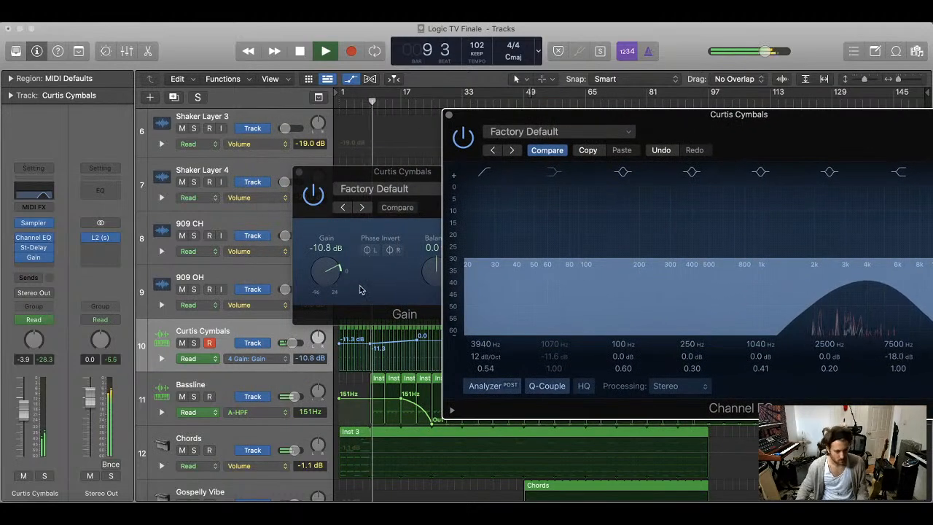
pyautogui.click(38, 268)
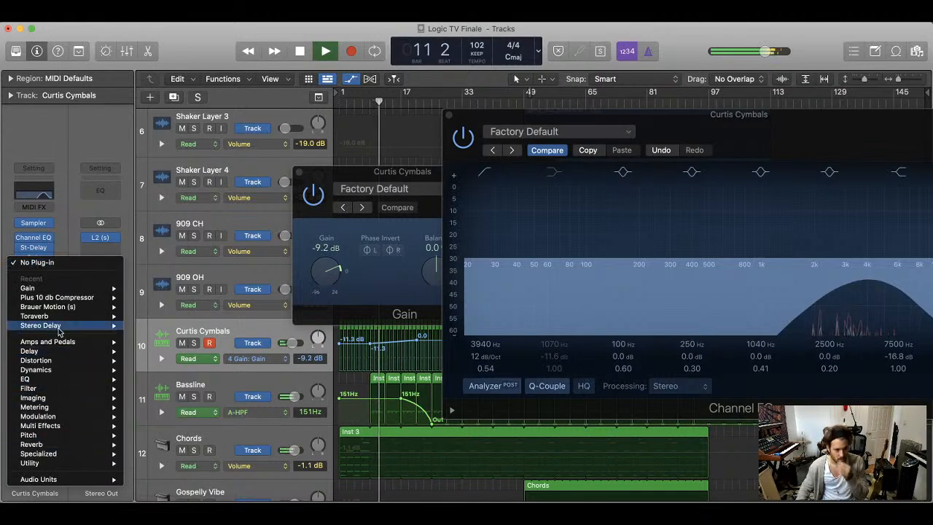
pyautogui.moveTo(44, 316)
pyautogui.click(152, 326)
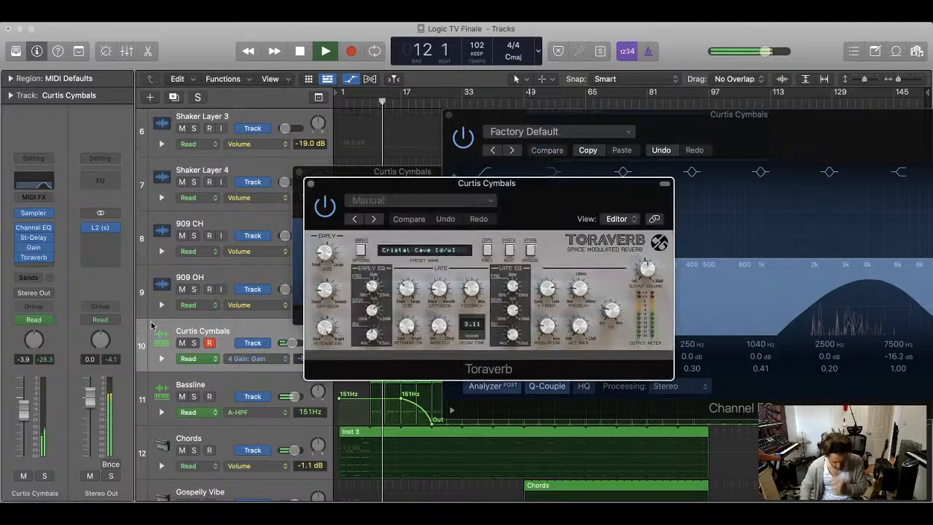
# - Play from bar 1 while adjusting Toraverb, with the dry/wet mix at about 66/34%, and close the three plug-in windows
pyautogui.press('Return')
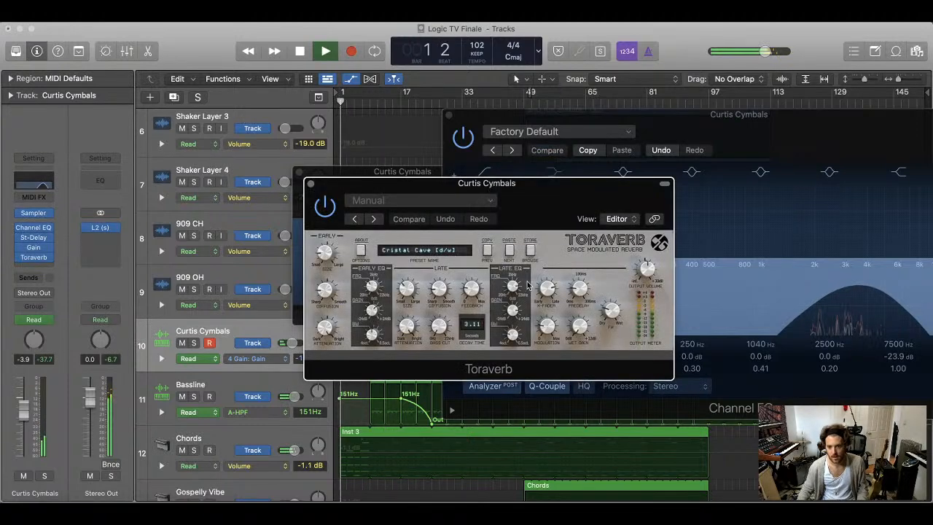
pyautogui.moveTo(547, 290); pyautogui.dragTo(542, 313)
pyautogui.moveTo(590, 332); pyautogui.dragTo(542, 301)
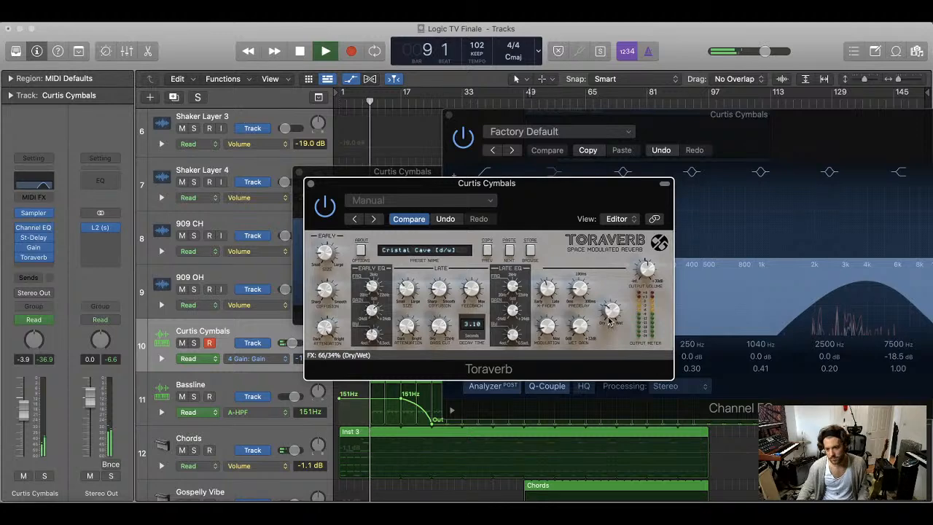
pyautogui.click(311, 183)
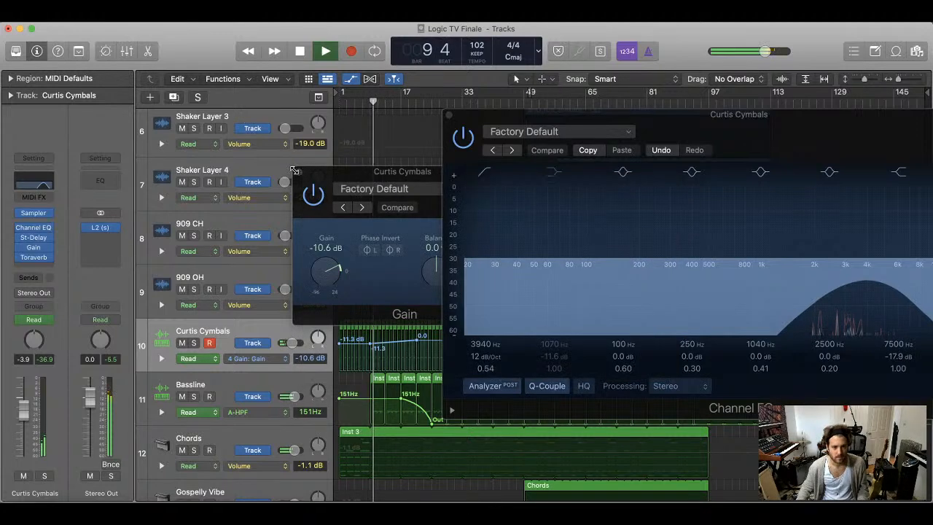
pyautogui.click(300, 172)
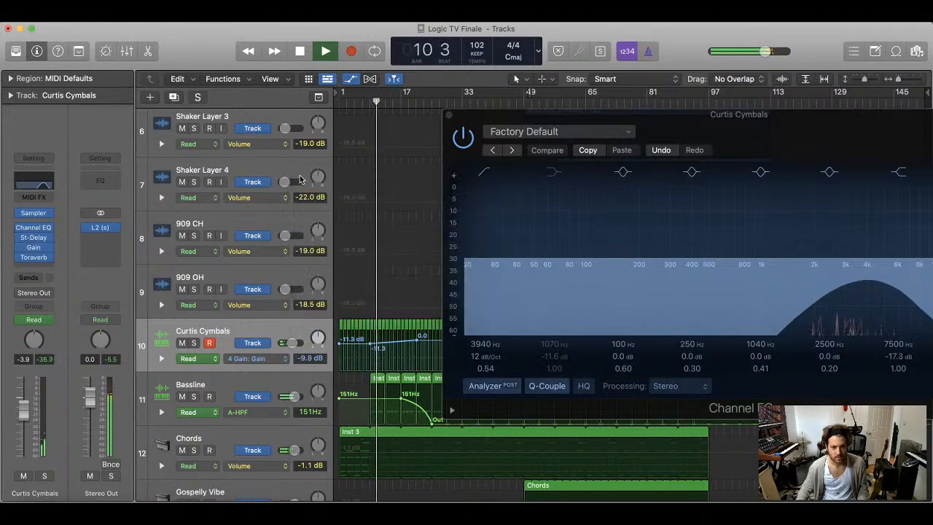
pyautogui.click(449, 114)
# - Automate the Toraverb FX amount at 0.31 until bar 9, fading to 0.00 at about bar 29, and disarm the Curtis Cymbals track
pyautogui.click(306, 358)
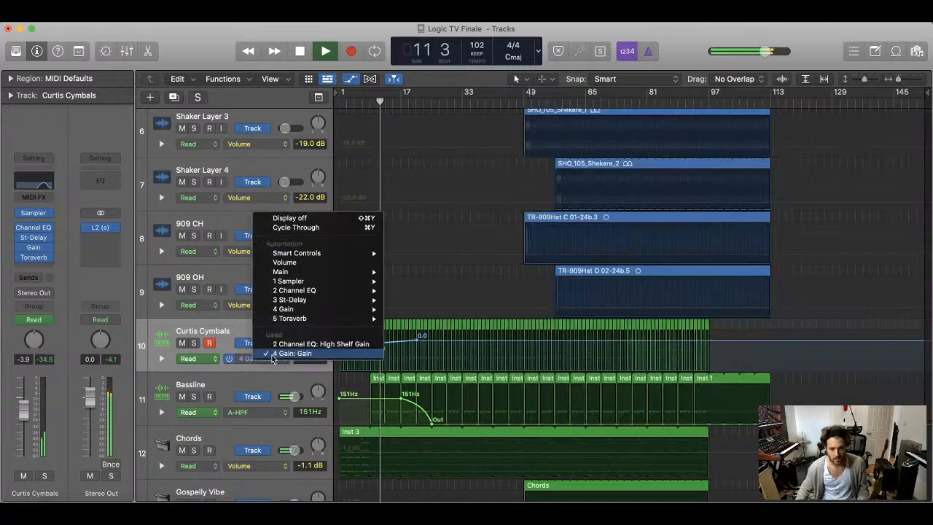
pyautogui.moveTo(350, 319)
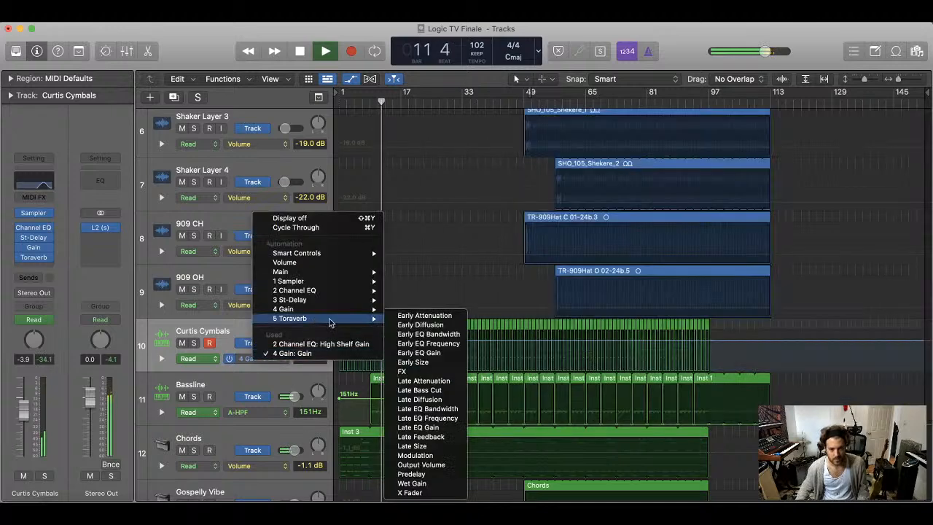
pyautogui.click(402, 371)
pyautogui.moveTo(372, 349); pyautogui.dragTo(391, 374)
pyautogui.click(391, 360)
pyautogui.click(370, 370)
pyautogui.click(431, 360)
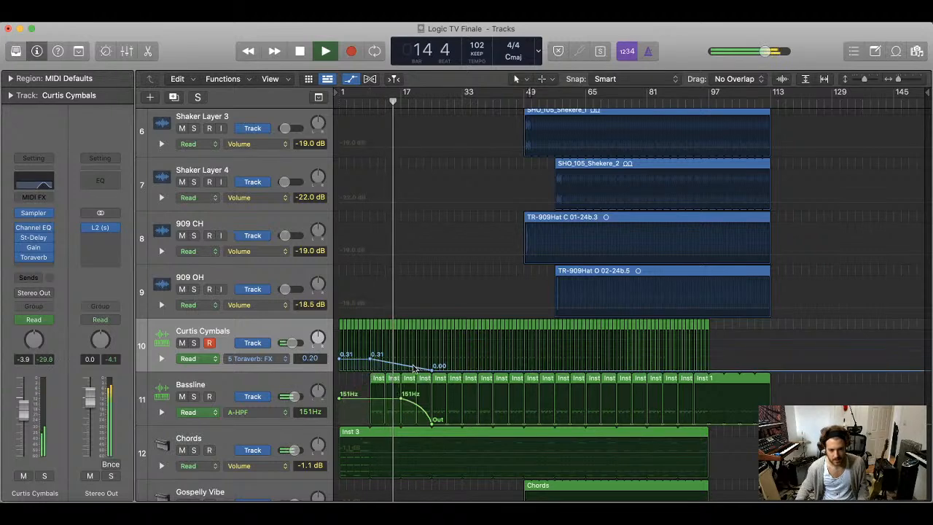
pyautogui.moveTo(432, 370); pyautogui.dragTo(449, 370)
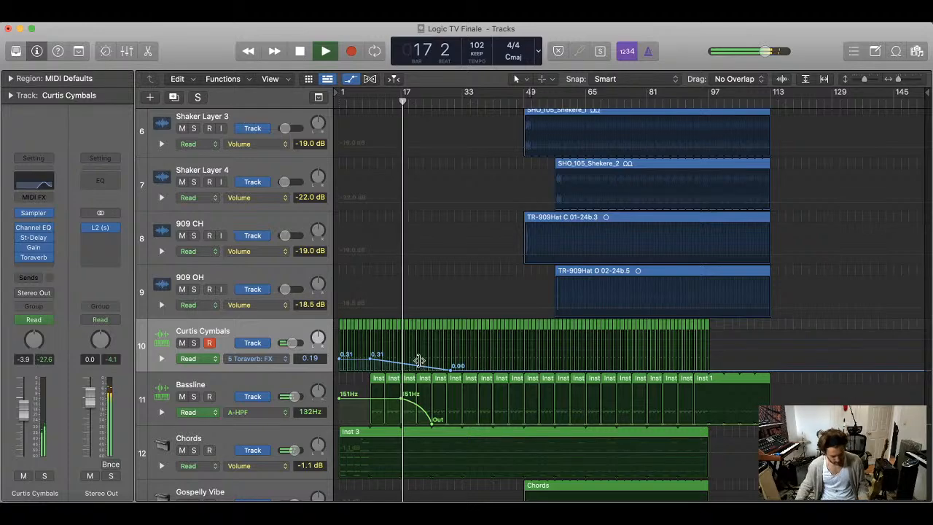
pyautogui.press('a')
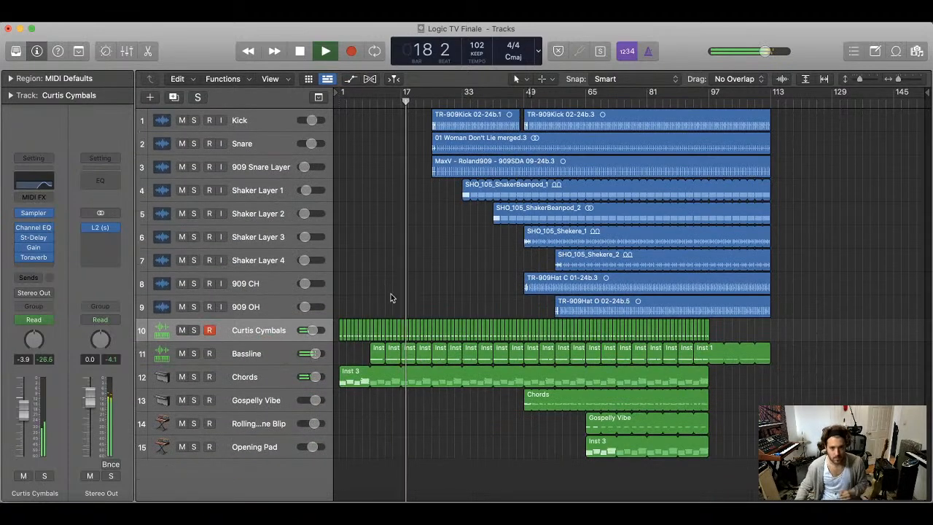
pyautogui.click(209, 330)
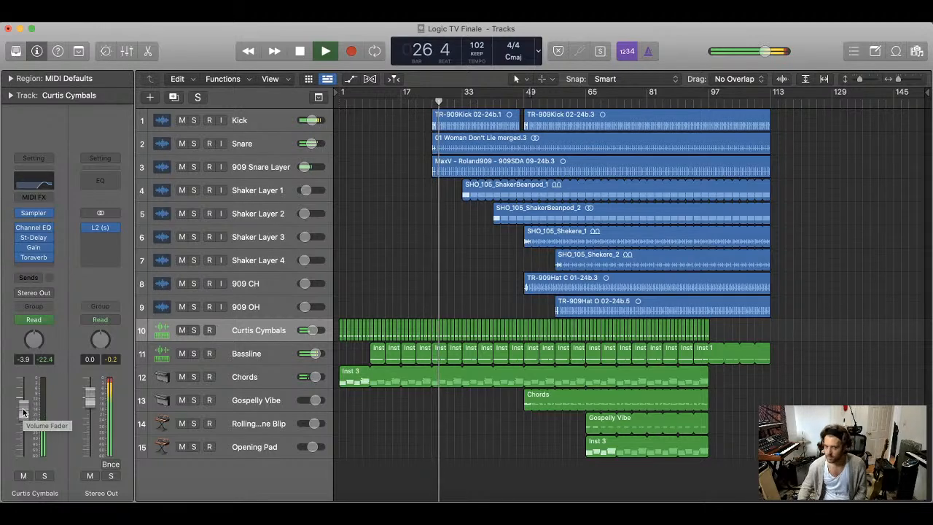
# - Select the Snare and 909 Snare Layer tracks and raise their volumes together, bringing the Snare to -4.4 dB
pyautogui.click(249, 149)
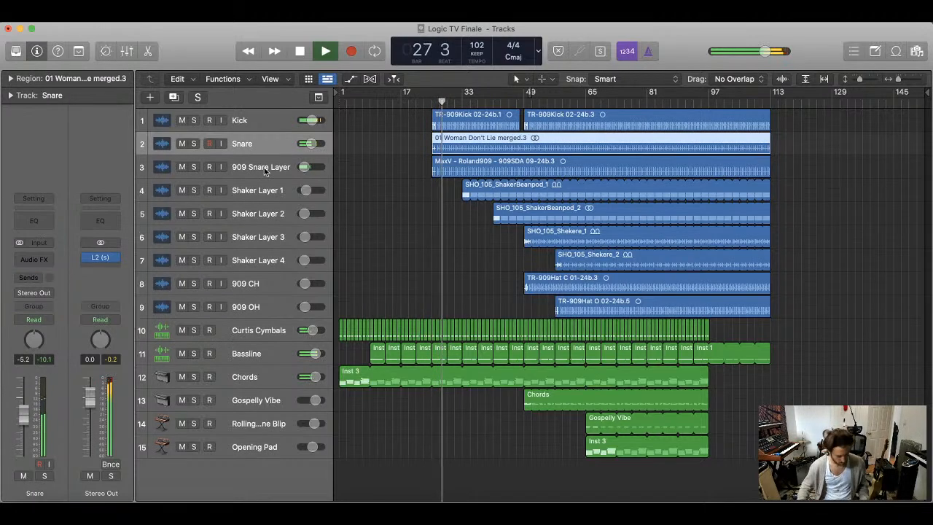
pyautogui.keyDown('shift'); pyautogui.click(285, 162); pyautogui.keyUp('shift')
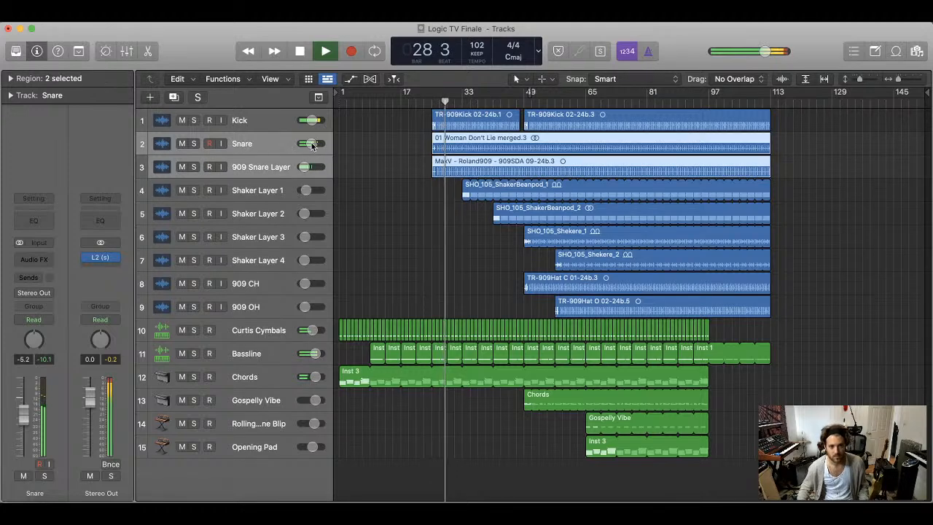
pyautogui.moveTo(311, 143); pyautogui.dragTo(312, 143)
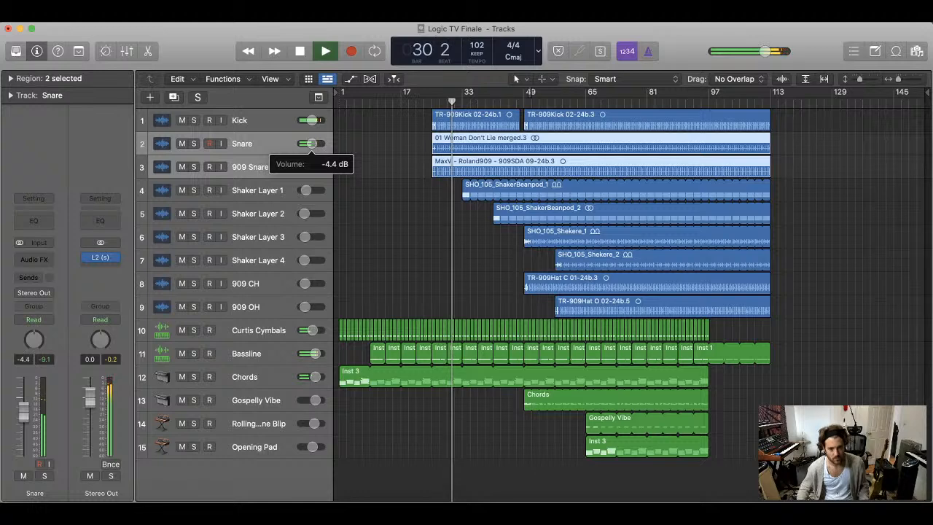
# - Raise the Curtis Cymbals volume to 0.0 dB and check the track's High Shelf Gain automation
pyautogui.click(241, 330)
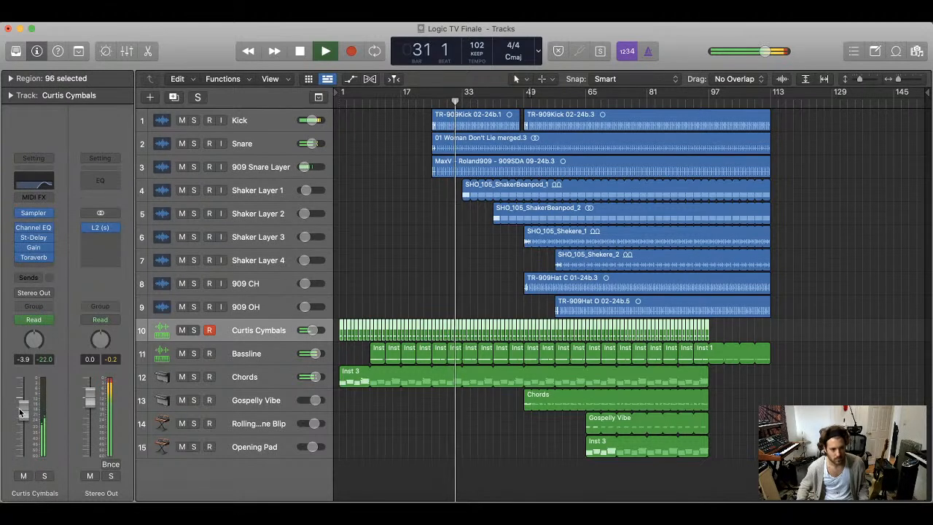
pyautogui.moveTo(22, 412); pyautogui.dragTo(26, 397)
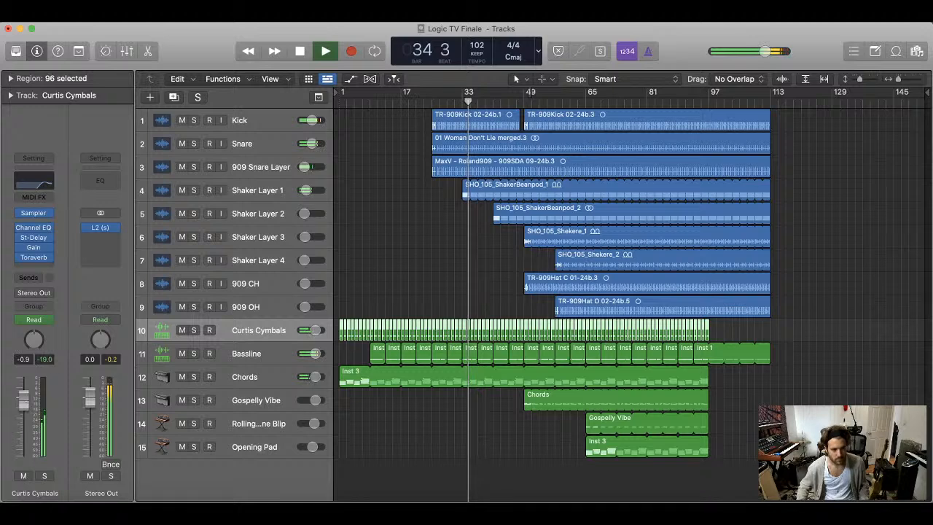
pyautogui.press('a')
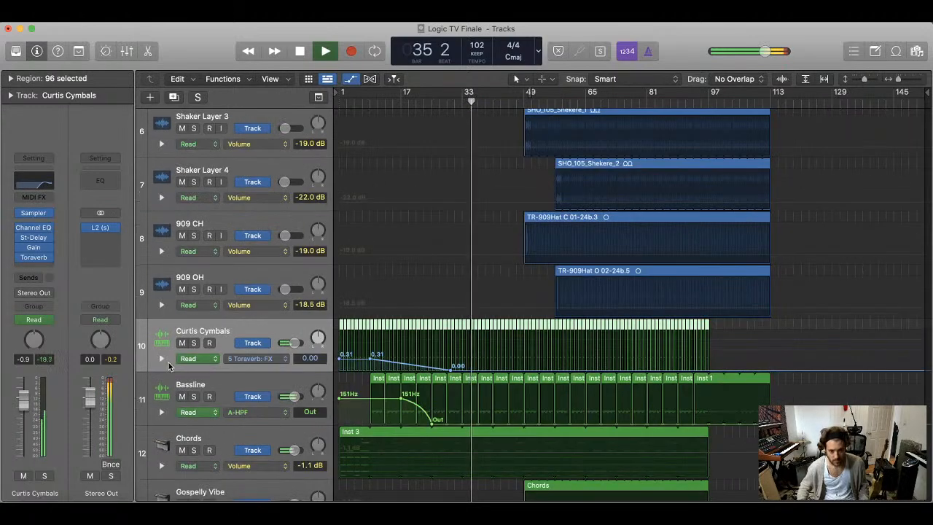
pyautogui.click(248, 358)
pyautogui.click(315, 336)
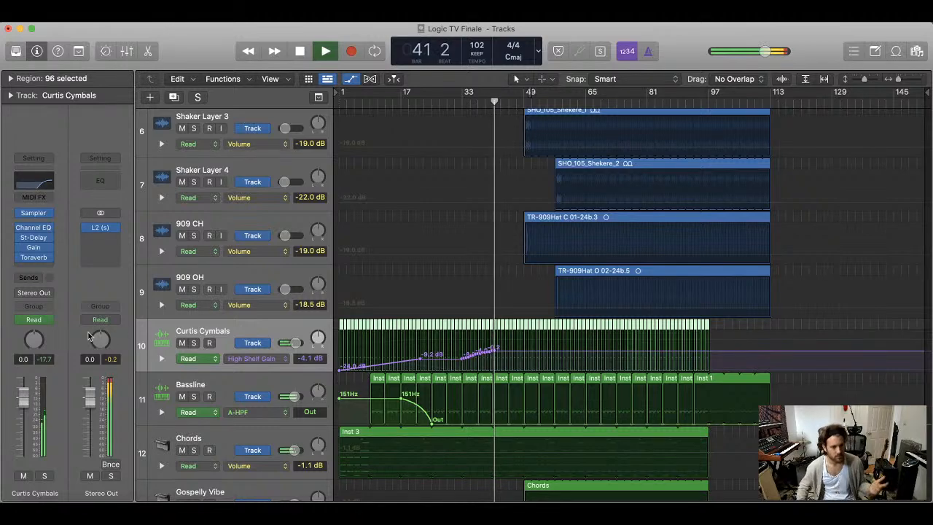
pyautogui.press('a')
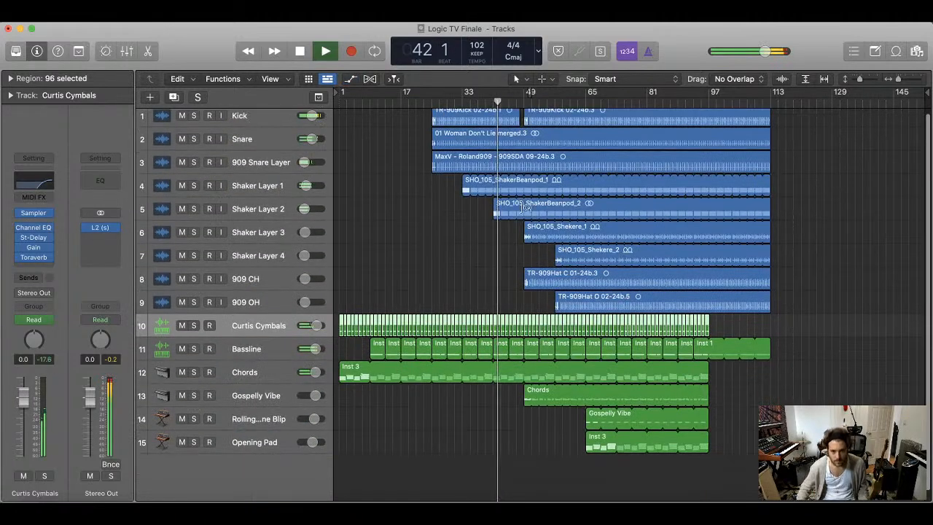
# - Shorten the first Kick region's loop to end at bar 47, leaving a two-bar gap before the kick at bar 49
pyautogui.click(229, 110)
pyautogui.click(471, 248)
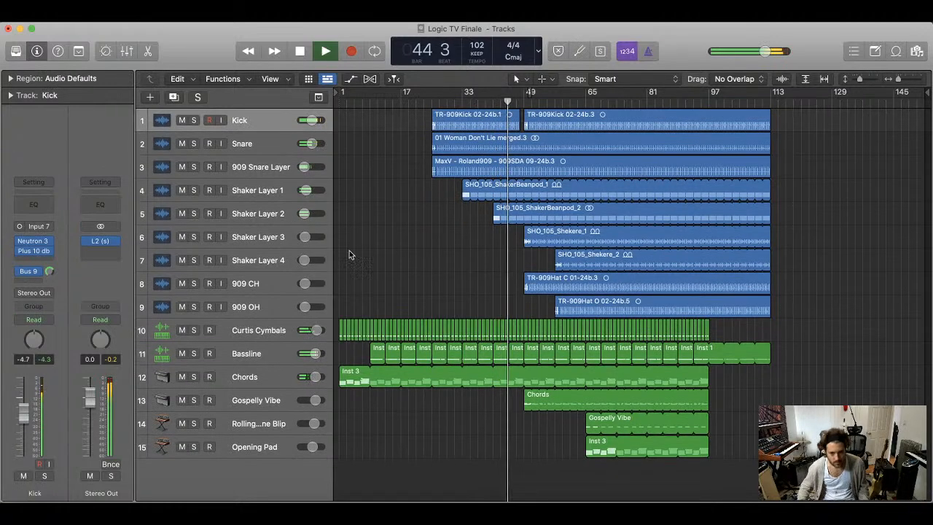
pyautogui.click(249, 334)
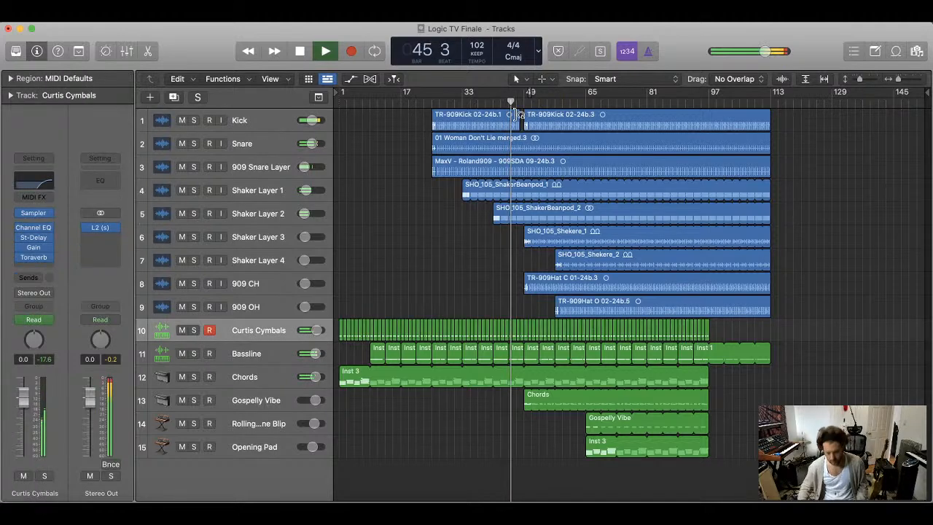
pyautogui.press('super+Right')
pyautogui.press('super+Right')
pyautogui.press('super+Right')
pyautogui.press('super+Right')
pyautogui.moveTo(661, 118); pyautogui.dragTo(651, 122)
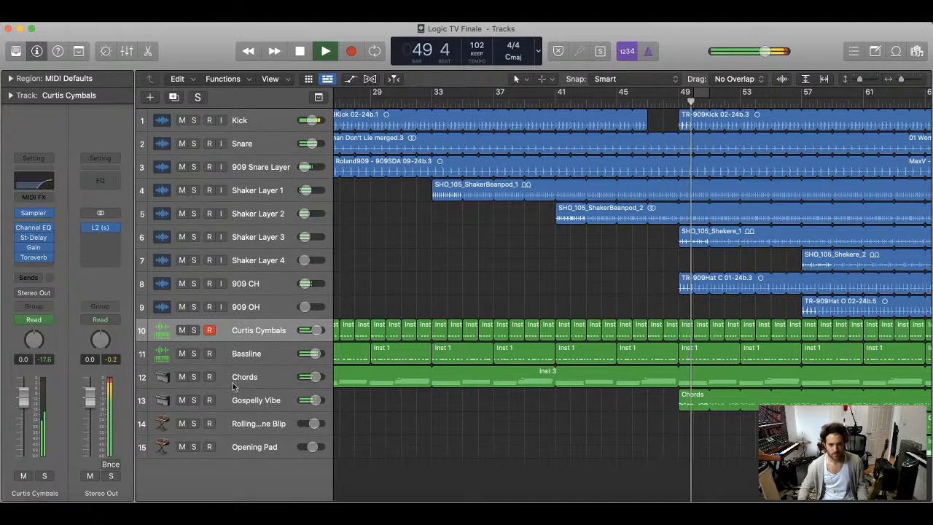
# - Compare the arrangement with and without the Gospelly Vibe track by toggling its mute during playback, leaving it audible
pyautogui.click(168, 402)
pyautogui.click(182, 400)
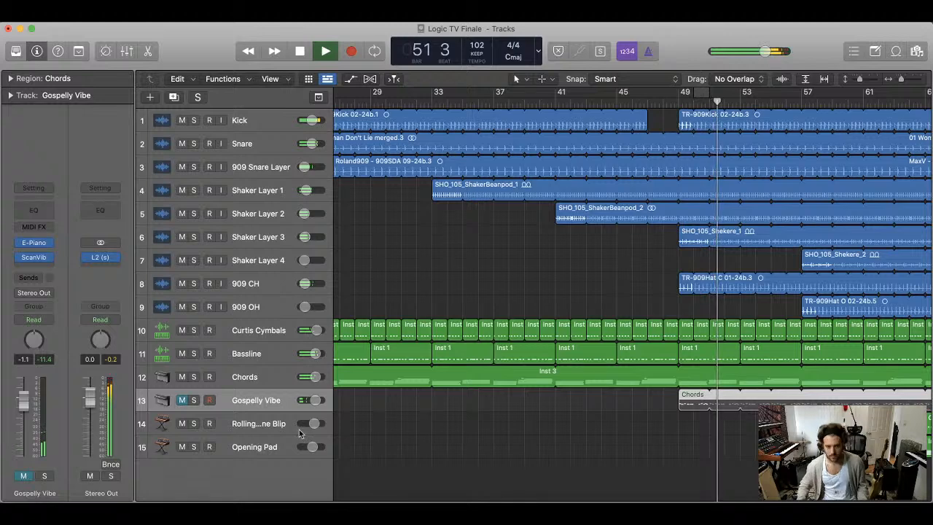
pyautogui.press('super+Left')
pyautogui.press('super+Left')
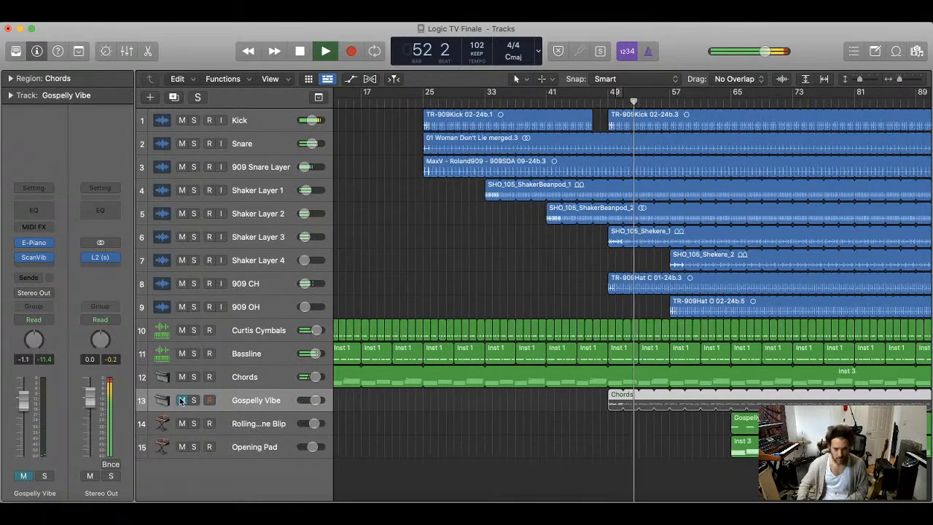
pyautogui.click(182, 400)
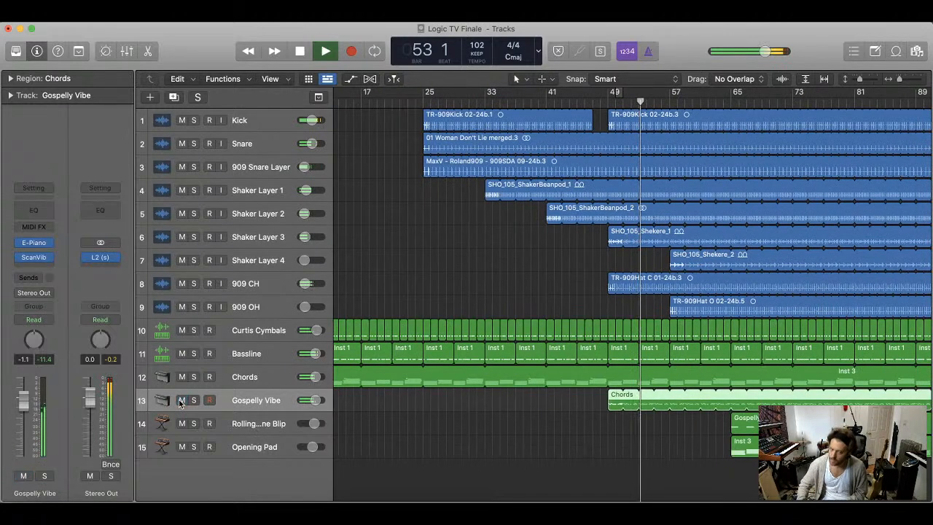
pyautogui.click(181, 400)
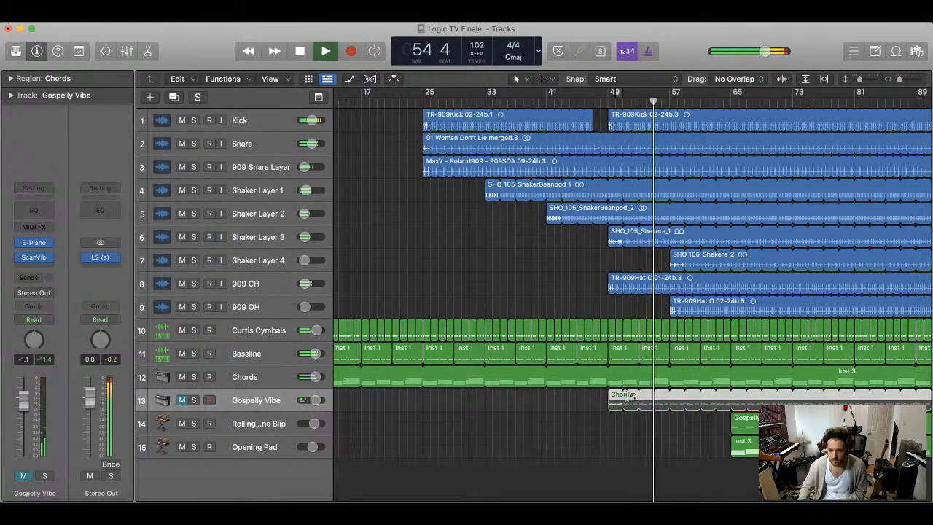
pyautogui.click(182, 400)
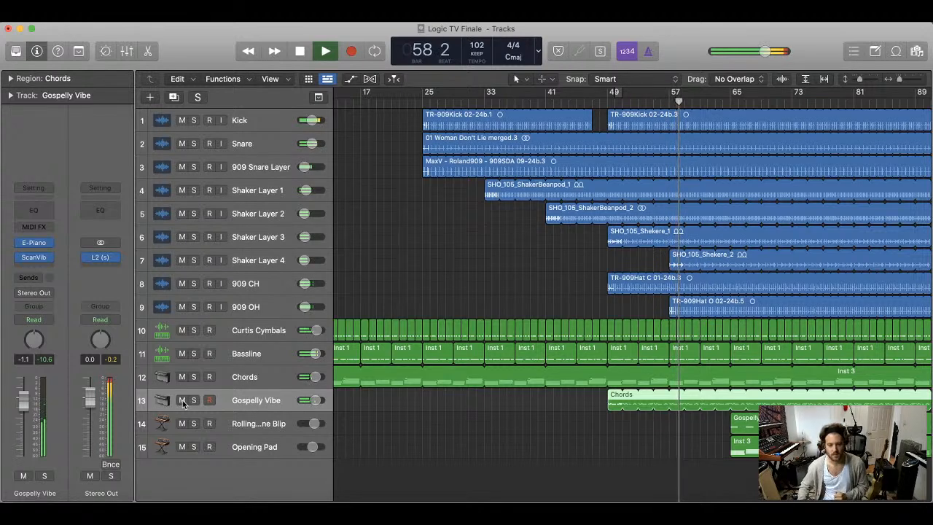
pyautogui.click(182, 401)
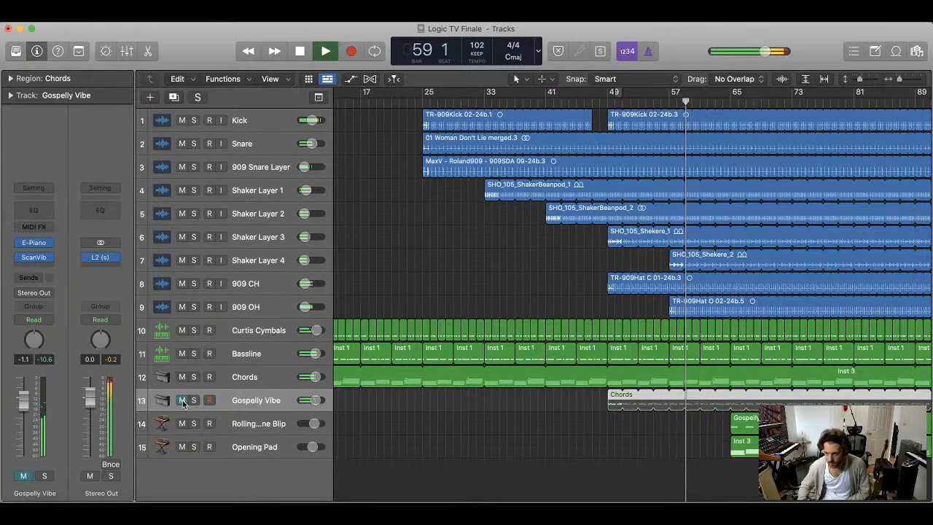
pyautogui.click(182, 400)
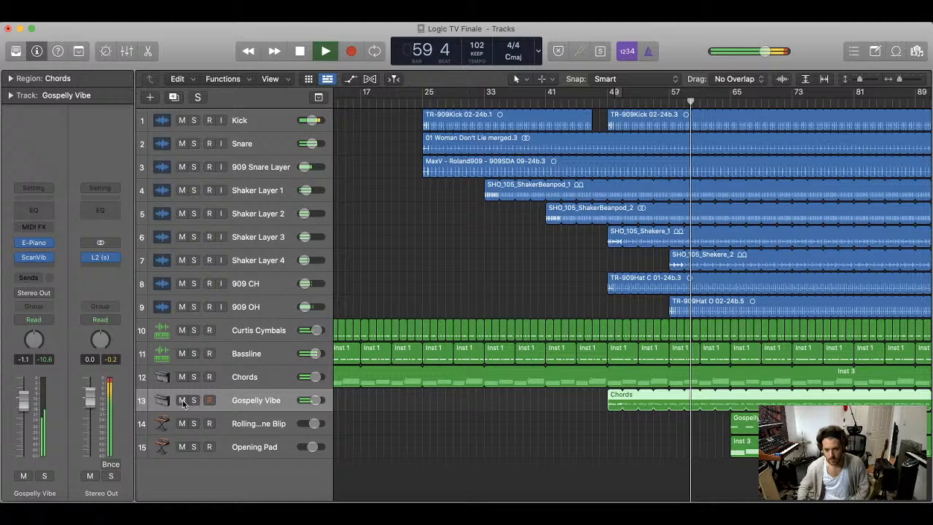
# - Audition the arrangement without the Kick and without the Opening Pad by briefly muting each track, leaving both audible
pyautogui.click(576, 419)
pyautogui.press('z')
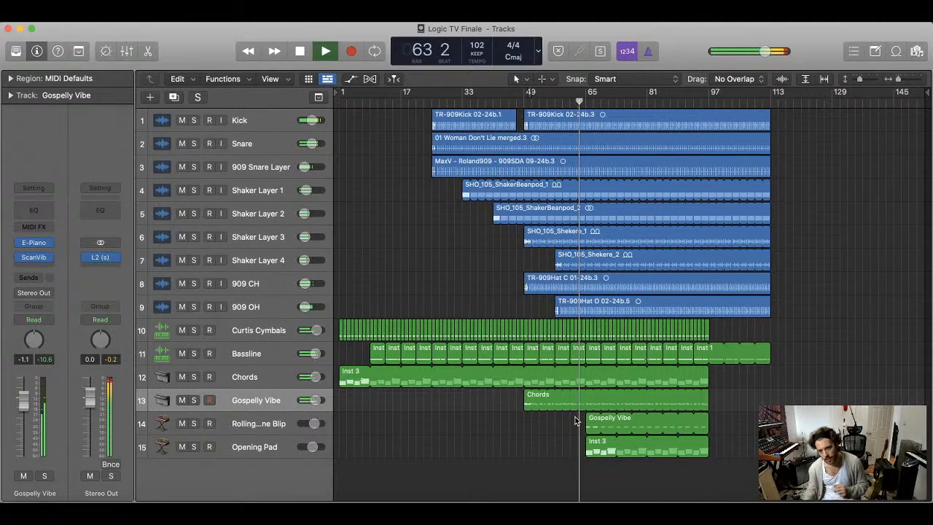
pyautogui.click(182, 120)
pyautogui.click(182, 121)
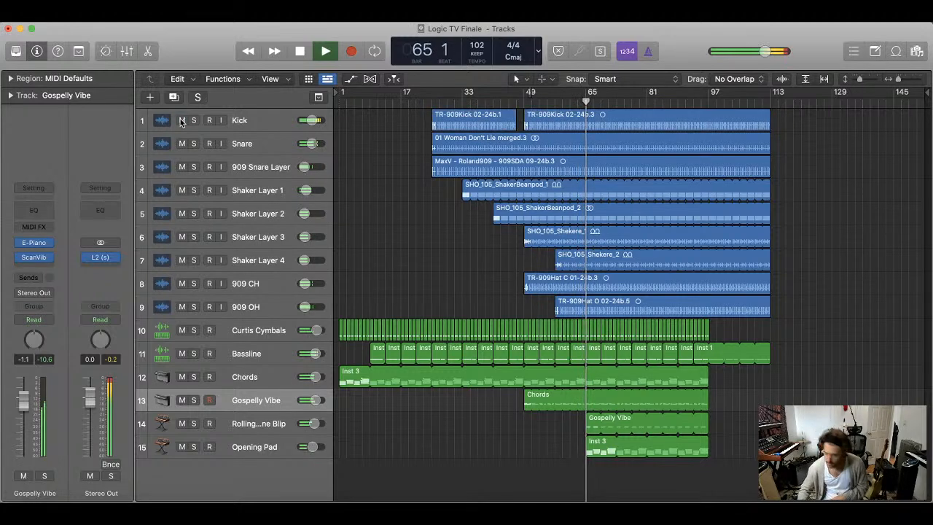
pyautogui.click(182, 446)
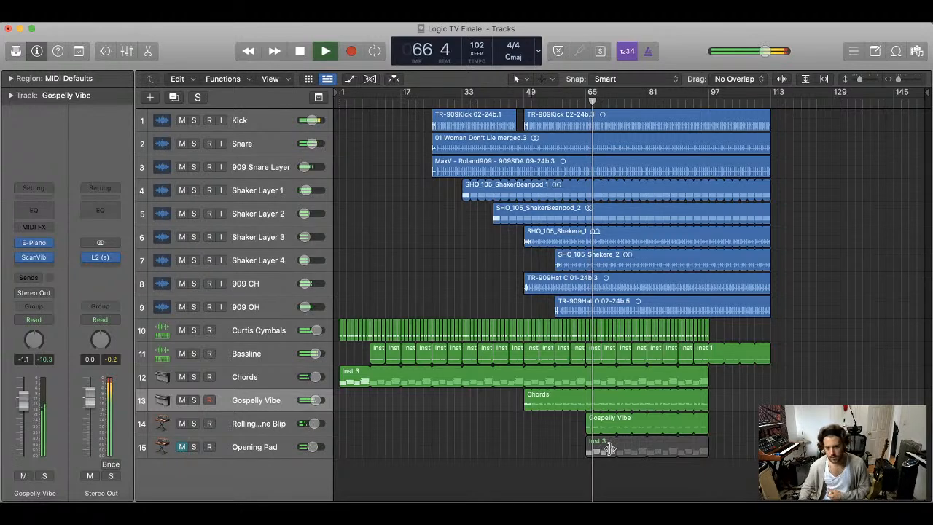
pyautogui.click(219, 447)
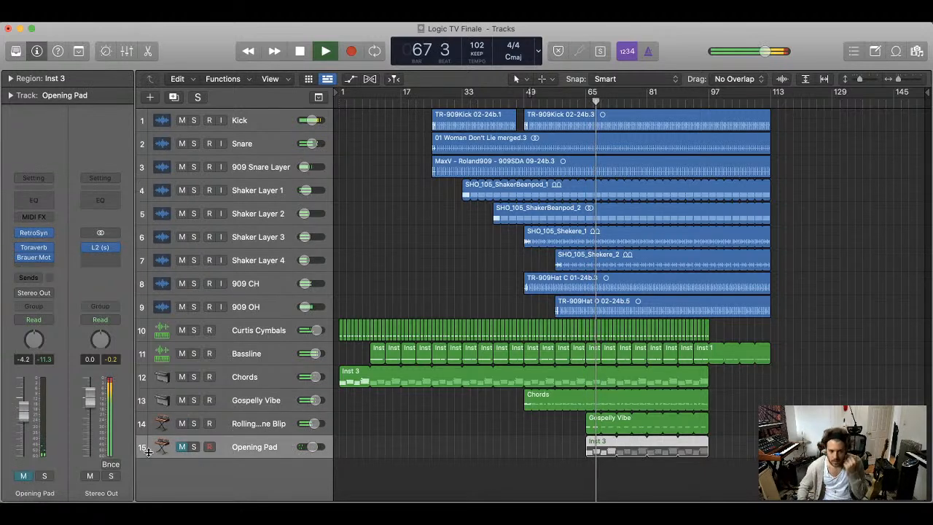
pyautogui.click(182, 447)
# - Record Latch automation raising the filter Env amount of the Opening Pad's Retro Synth to about 0.66, and return the track to Read mode
pyautogui.click(36, 233)
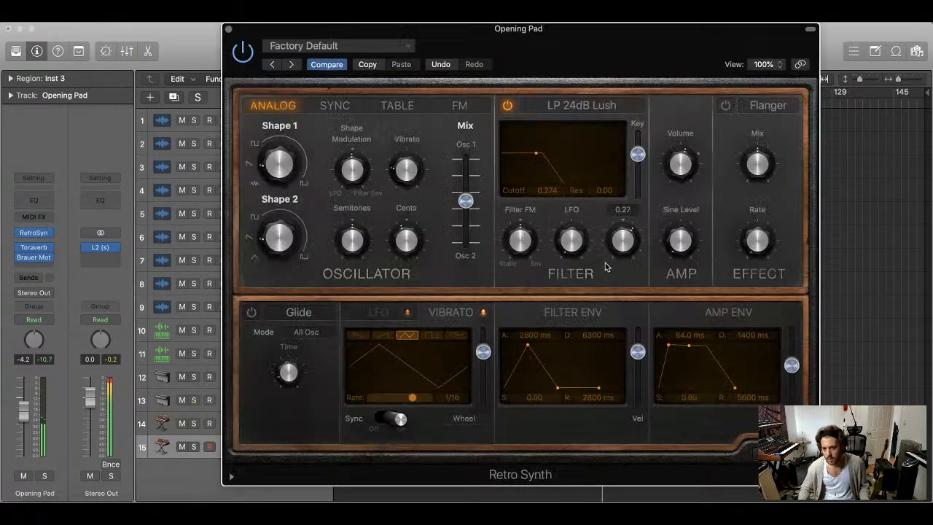
pyautogui.moveTo(605, 262); pyautogui.dragTo(606, 260)
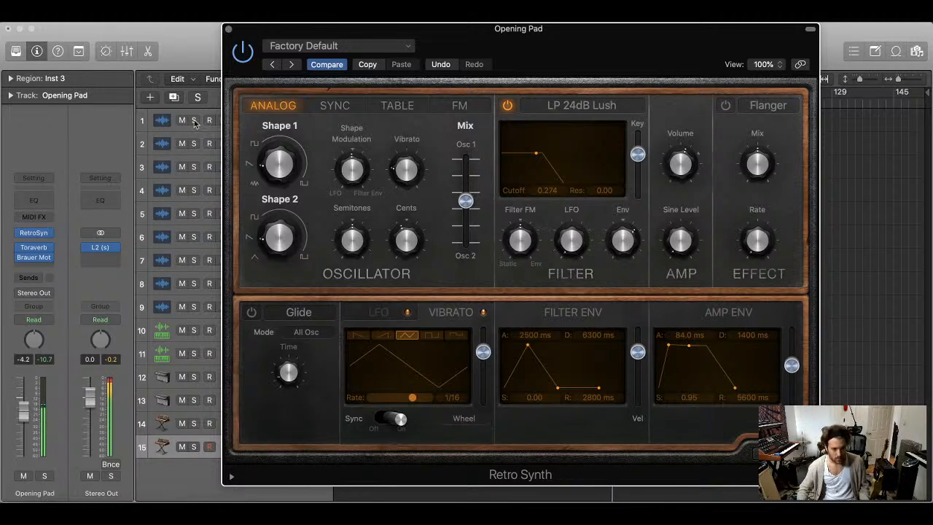
pyautogui.click(34, 319)
pyautogui.click(36, 339)
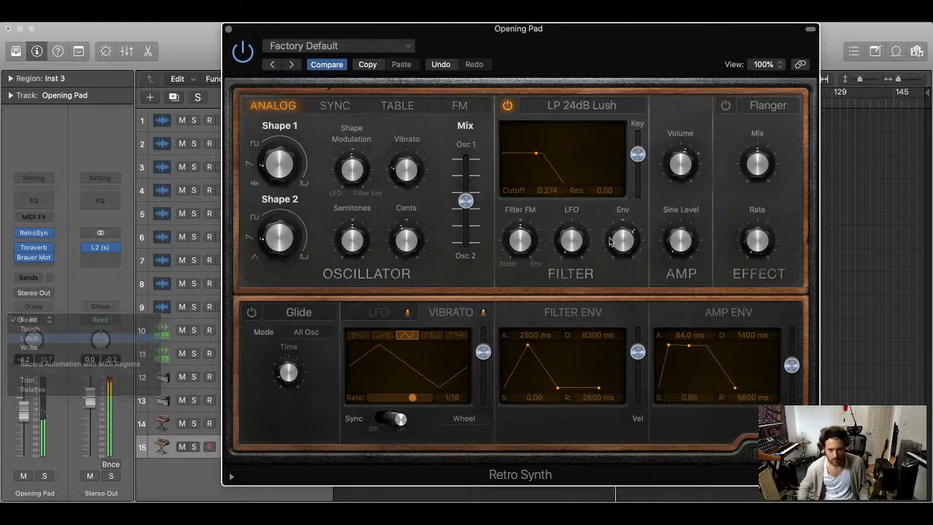
pyautogui.moveTo(624, 246); pyautogui.dragTo(624, 245)
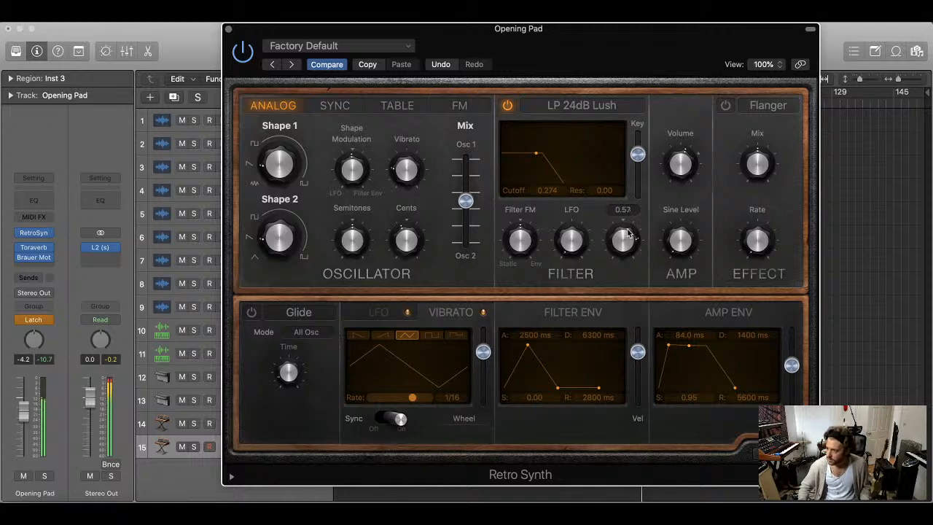
pyautogui.moveTo(628, 227); pyautogui.dragTo(626, 228)
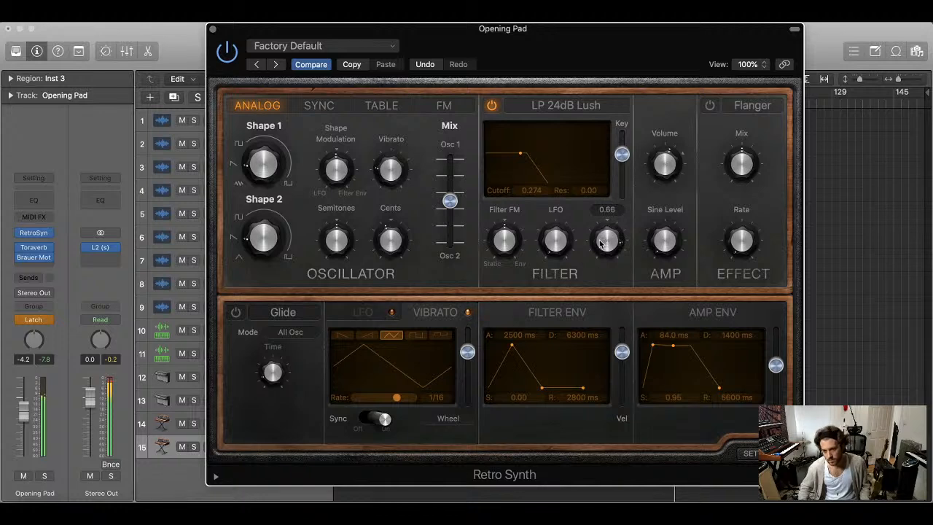
pyautogui.click(48, 322)
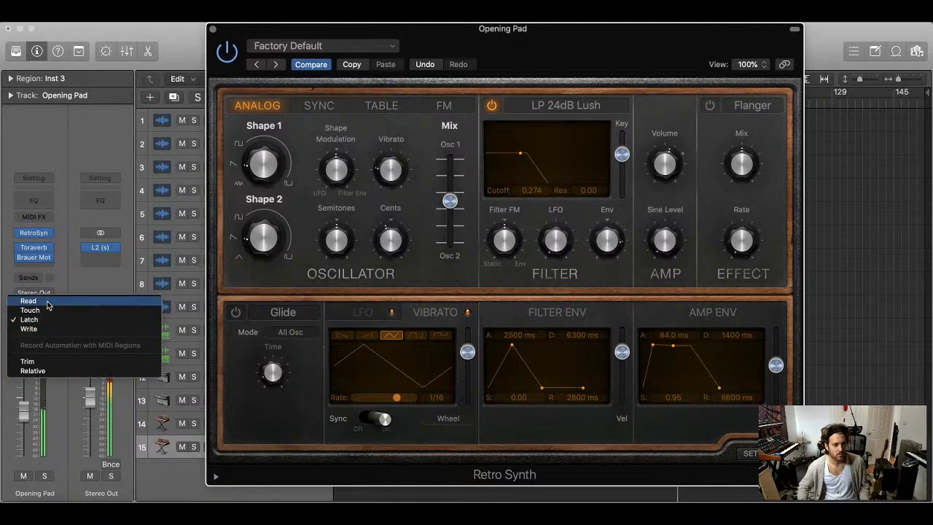
pyautogui.click(82, 299)
pyautogui.click(211, 30)
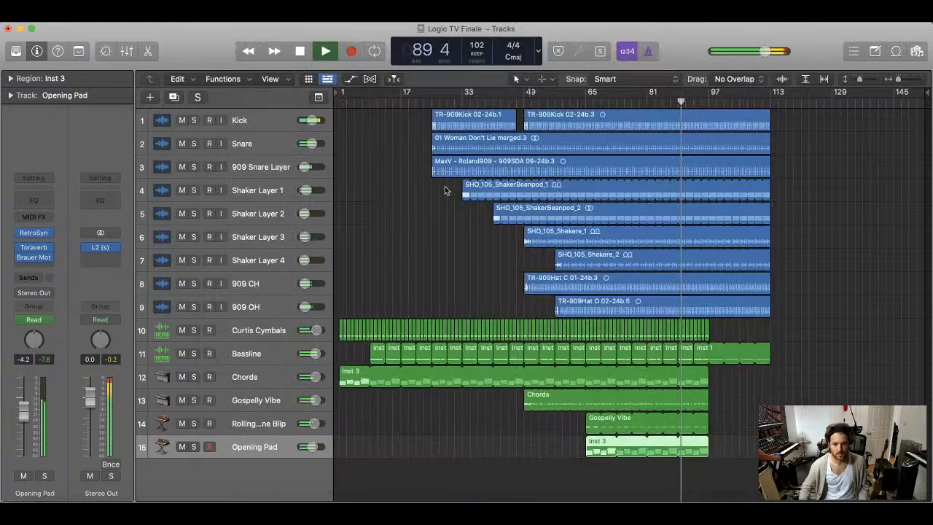
# - Shorten the second Kick region's loop to end at bar 89 and copy the region to start at bar 97
pyautogui.click(470, 229)
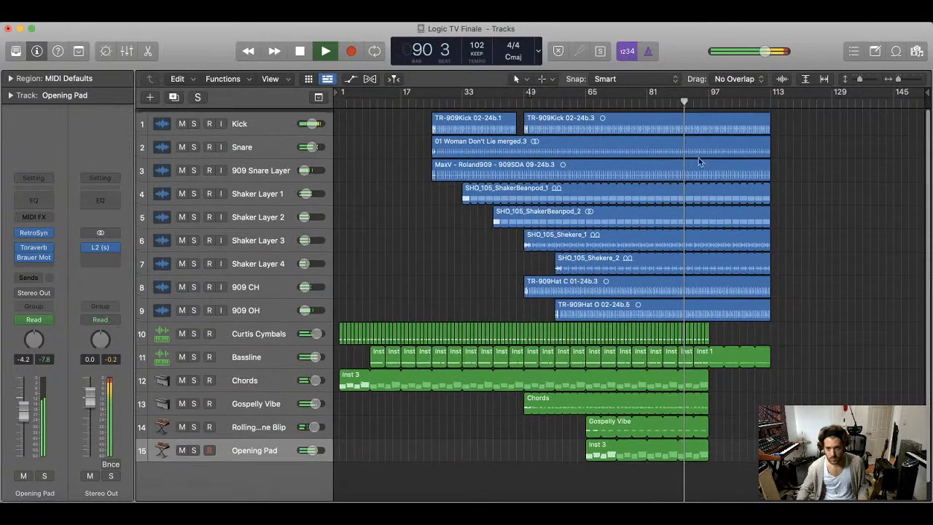
pyautogui.moveTo(769, 116); pyautogui.dragTo(679, 124)
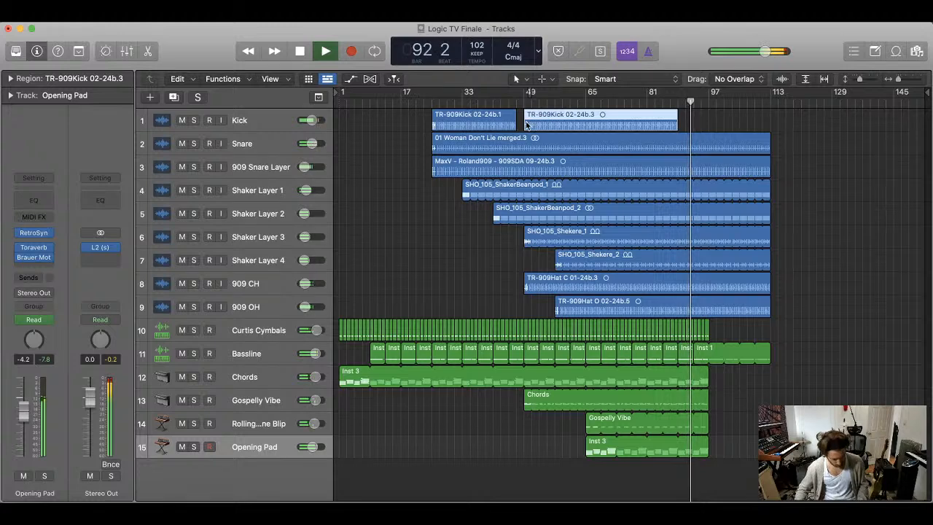
pyautogui.moveTo(527, 124); pyautogui.dragTo(701, 119)
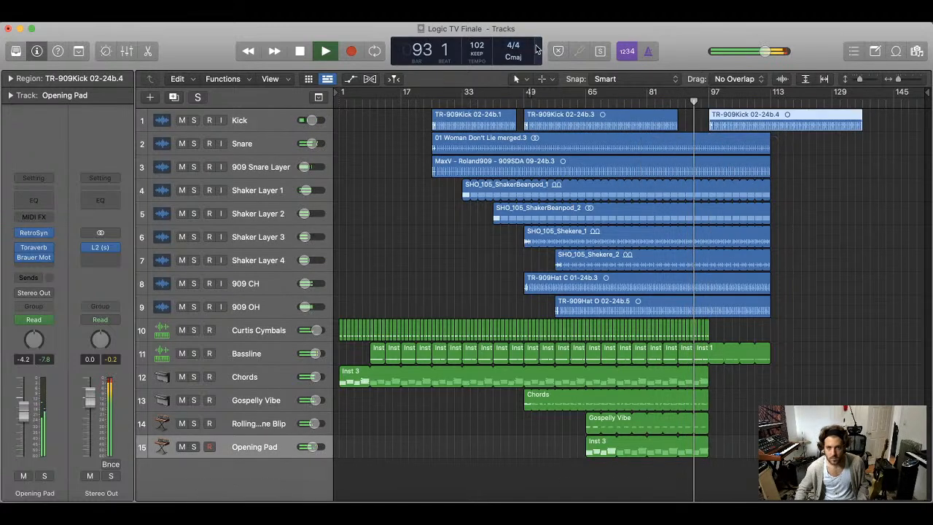
# - Switch the transport display from bars and beats to timecode
pyautogui.click(538, 50)
pyautogui.click(554, 121)
pyautogui.click(430, 166)
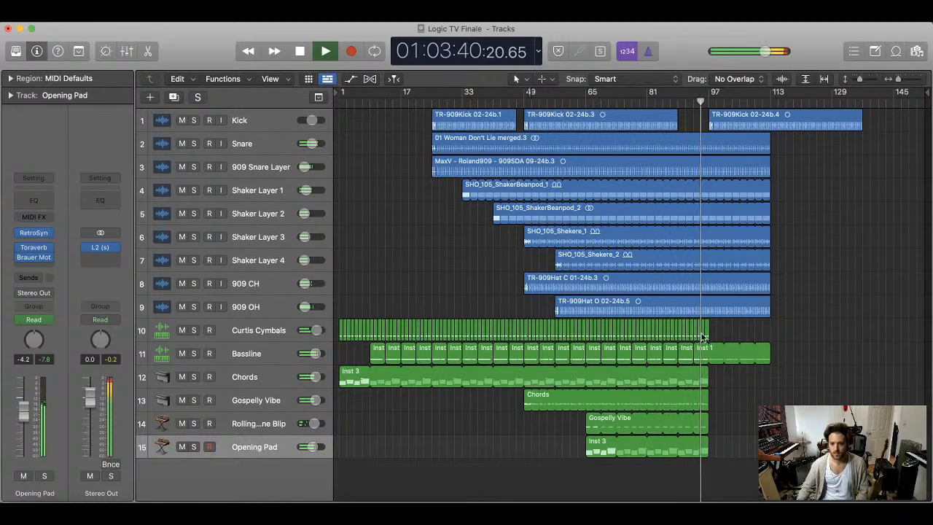
# - Extend the loops of the last Curtis Cymbals region and the Gospelly Vibe region to end at bar 113
pyautogui.moveTo(713, 323); pyautogui.dragTo(770, 323)
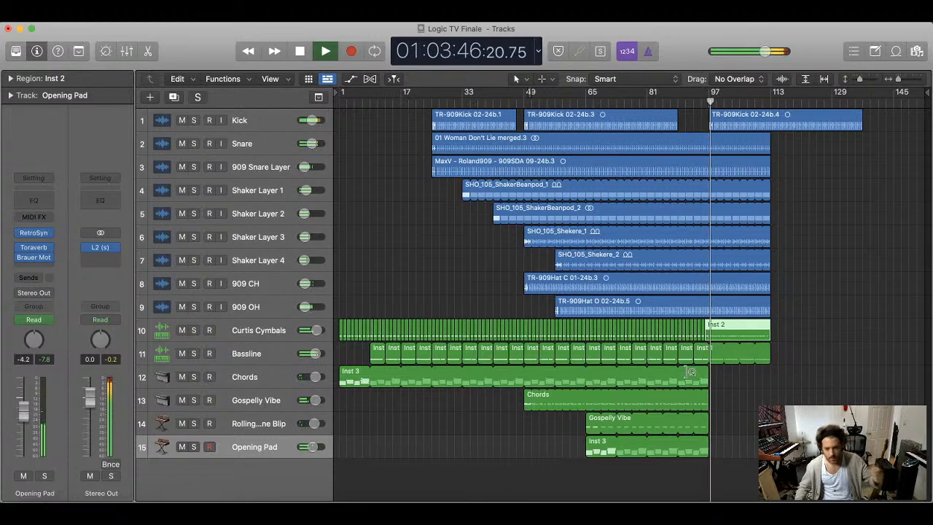
pyautogui.moveTo(713, 394); pyautogui.dragTo(770, 395)
pyautogui.click(777, 374)
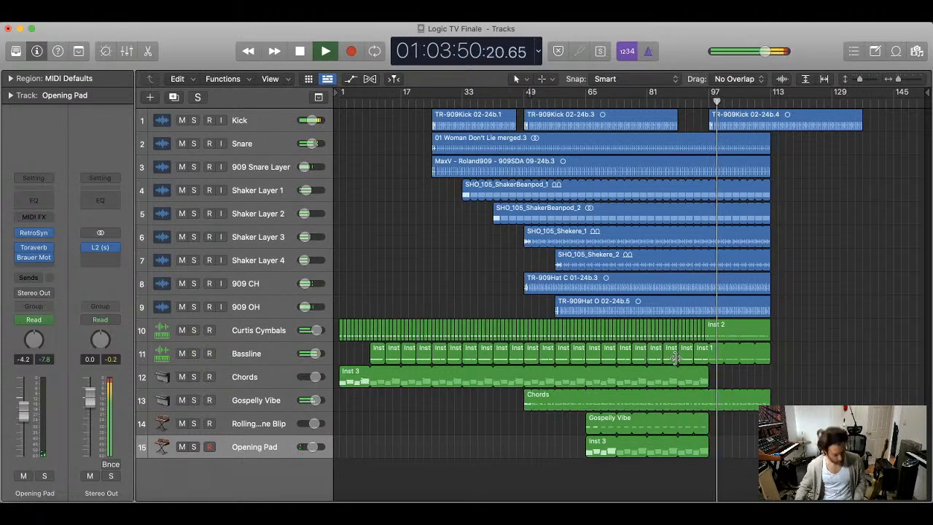
pyautogui.click(268, 406)
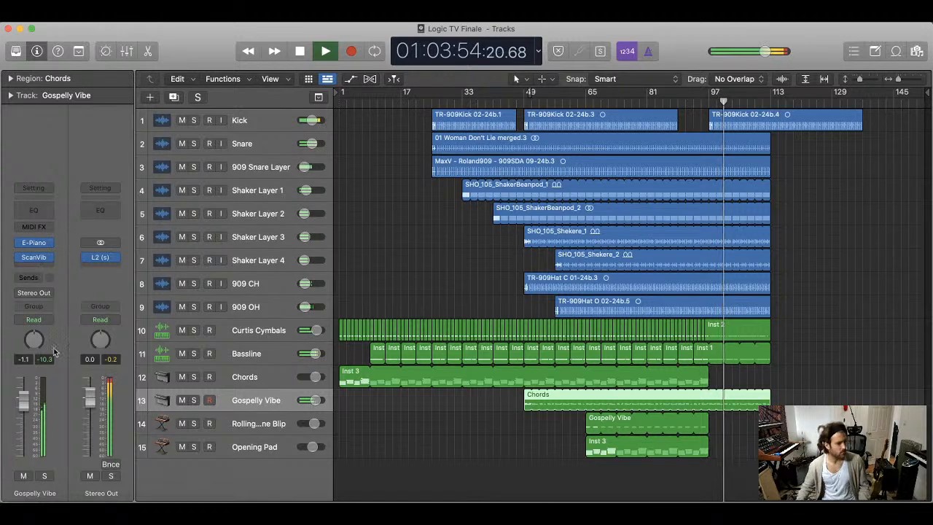
pyautogui.click(458, 275)
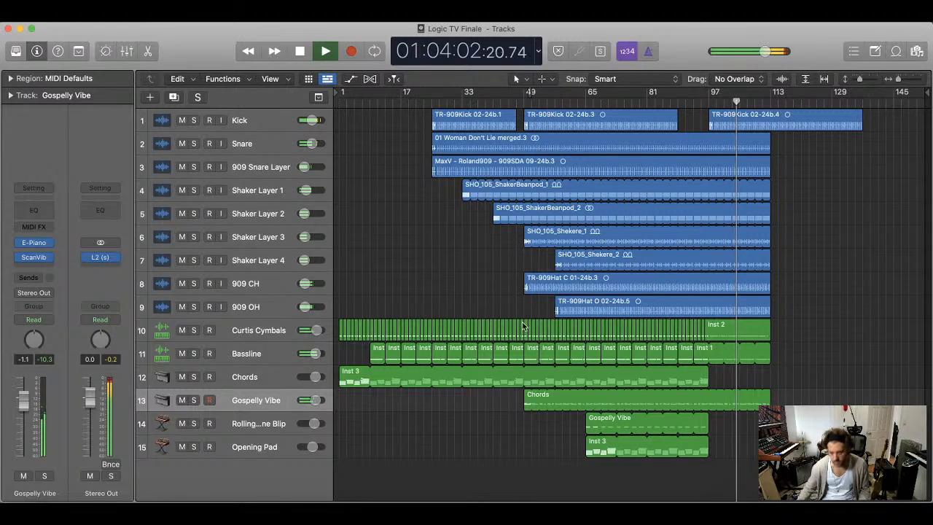
# - Copy the Chords track's Inst 3 region to start at bar 105 on the same track
pyautogui.click(348, 380)
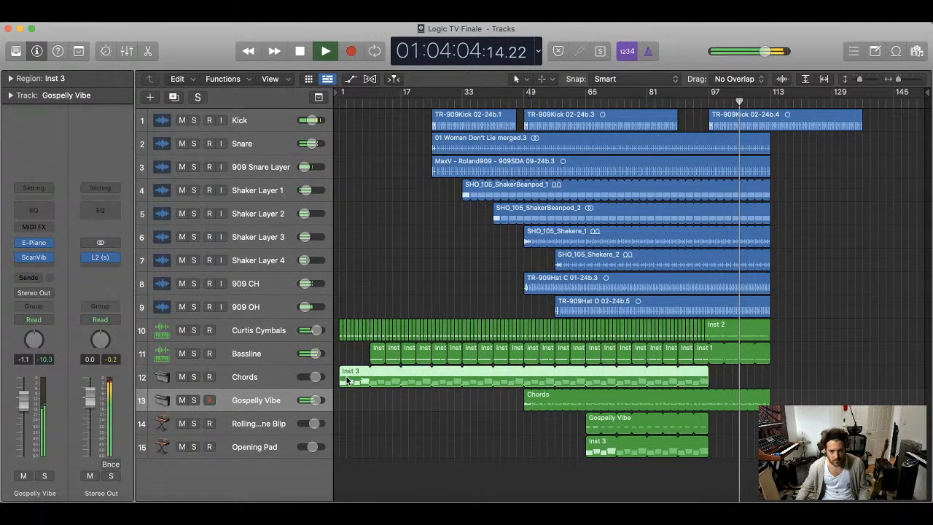
pyautogui.moveTo(347, 380); pyautogui.dragTo(748, 380)
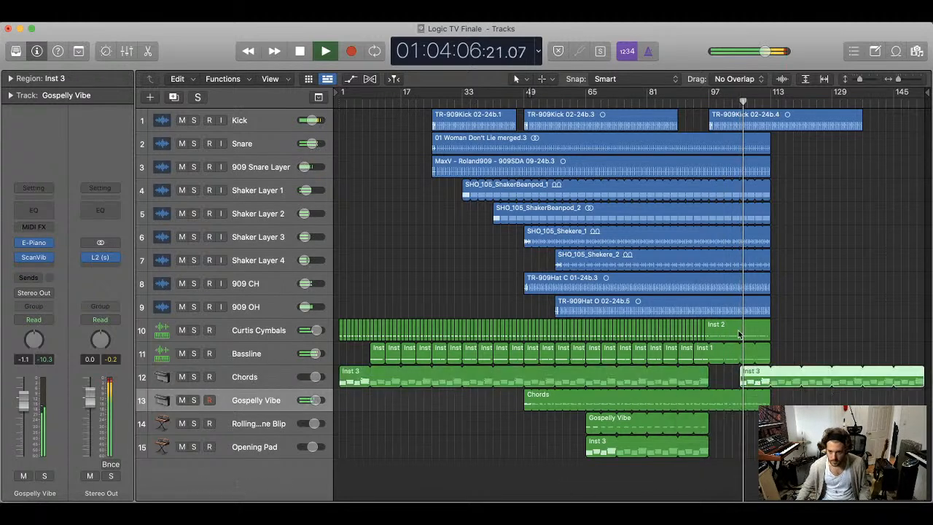
pyautogui.click(897, 358)
pyautogui.moveTo(922, 369)
pyautogui.mouseDown()
pyautogui.moveTo(784, 379)
pyautogui.moveTo(775, 397)
pyautogui.moveTo(924, 377)
pyautogui.mouseUp()
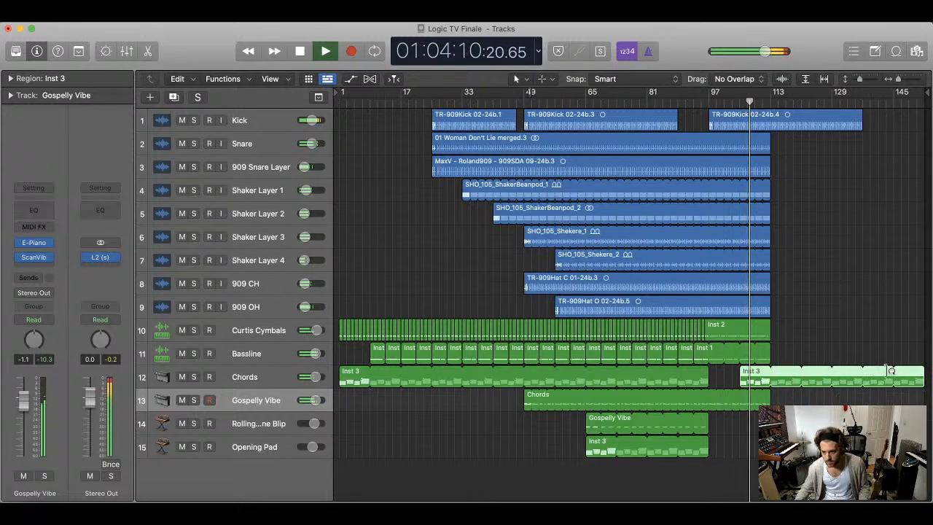
# - Extend the loops of the remaining drum, Curtis Cymbals, Bassline and Gospelly Vibe regions to bar 137, and return the playhead to the start
pyautogui.moveTo(776, 148); pyautogui.dragTo(862, 306)
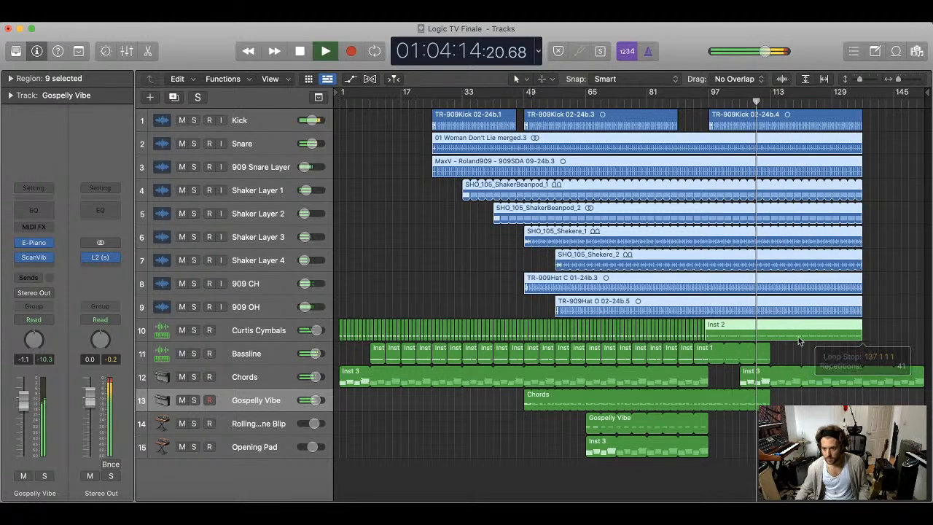
pyautogui.click(796, 348)
pyautogui.moveTo(773, 351); pyautogui.dragTo(868, 343)
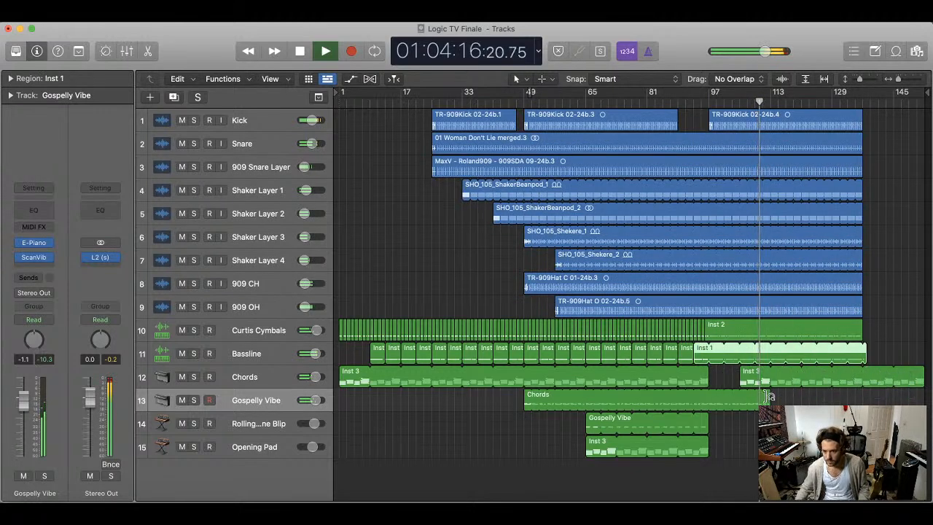
pyautogui.moveTo(768, 395); pyautogui.dragTo(862, 394)
pyautogui.moveTo(860, 360); pyautogui.dragTo(857, 357)
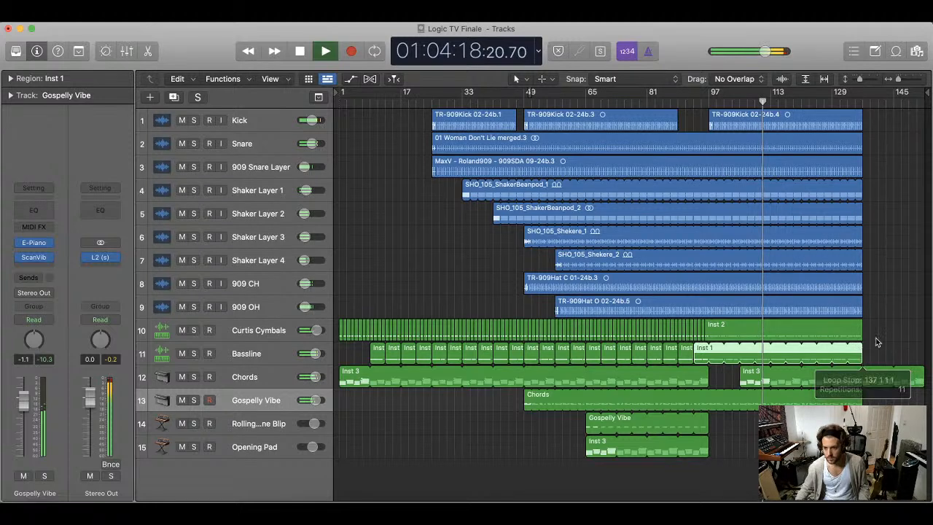
pyautogui.click(875, 337)
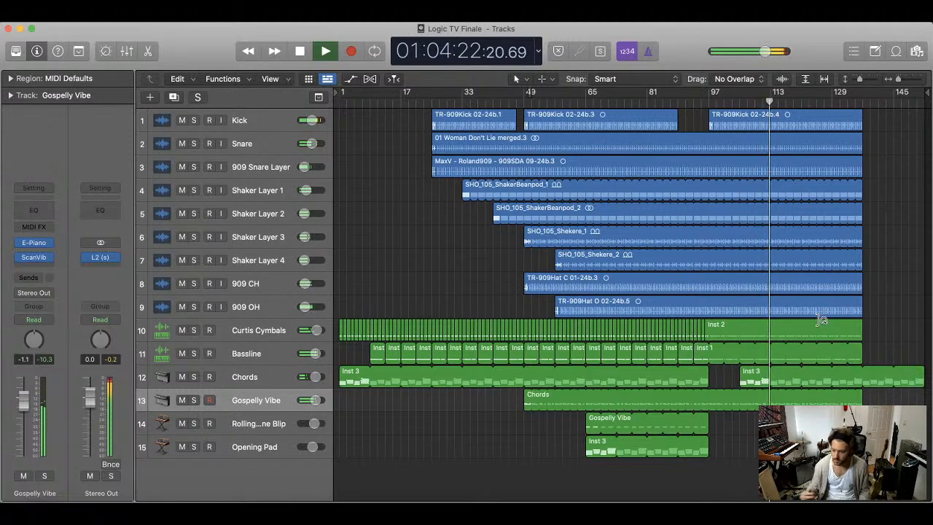
pyautogui.press('space')
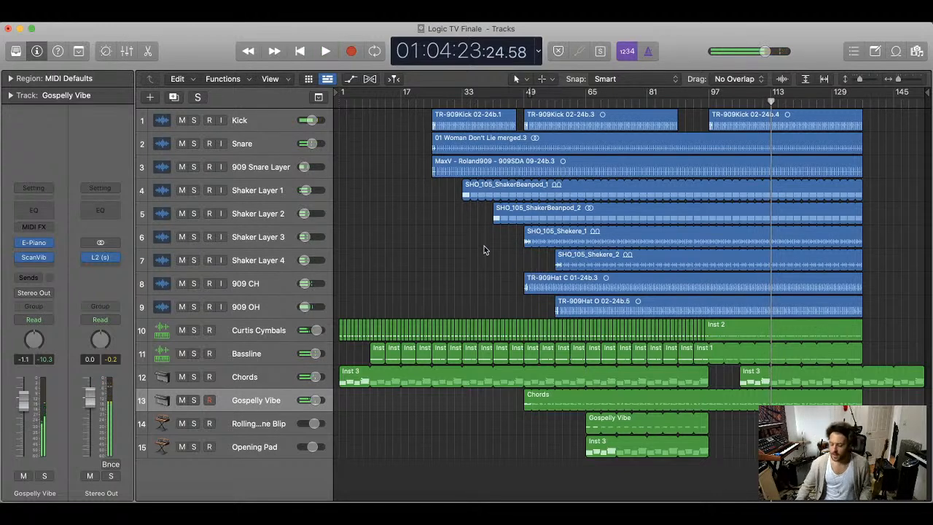
pyautogui.press('Return')
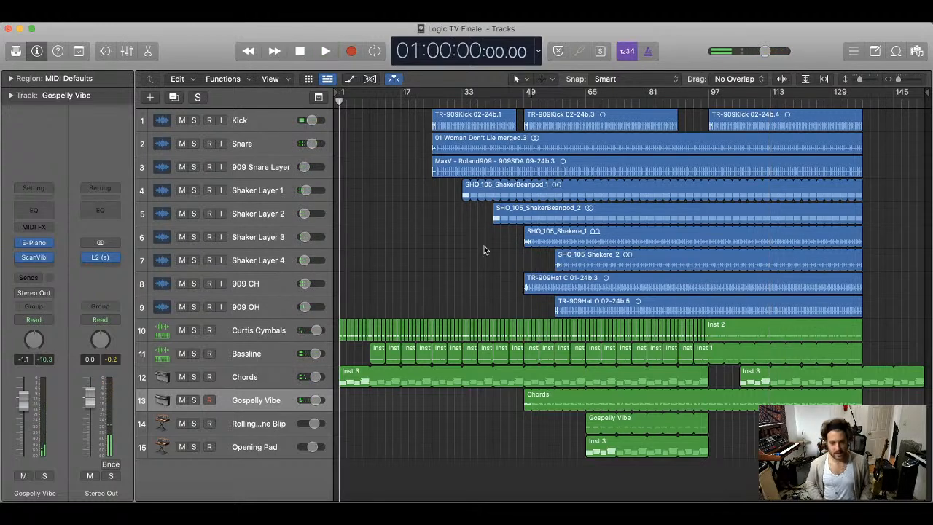